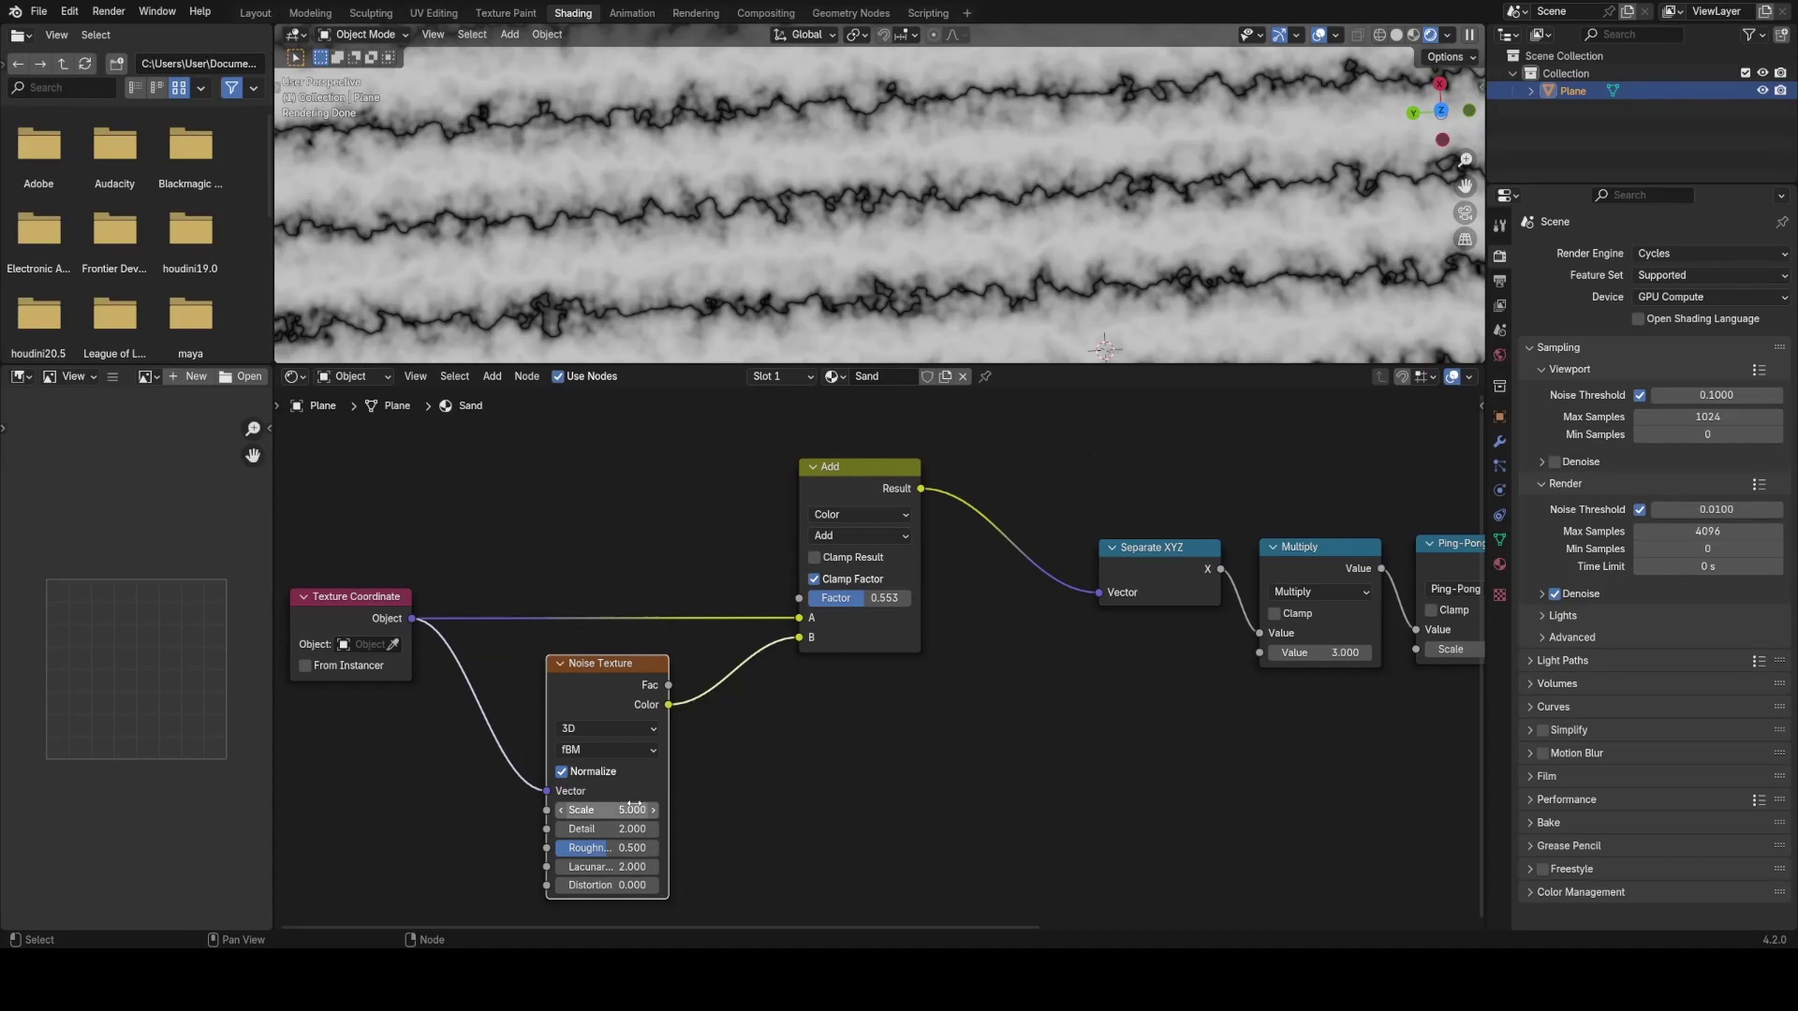
- Set the Noise Texture's scale to 1 and lower its roughness
{"action": "type", "text": "1"}
{"action": "key", "text": "Return"}
{"action": "scroll", "coordinate": [925, 334], "scroll_direction": "down", "scroll_amount": 3}
{"action": "middle_click_drag", "start_coordinate": [925, 335], "coordinate": [859, 343], "text": "shift"}
{"action": "left_click_drag", "start_coordinate": [608, 848], "coordinate": [573, 848]}
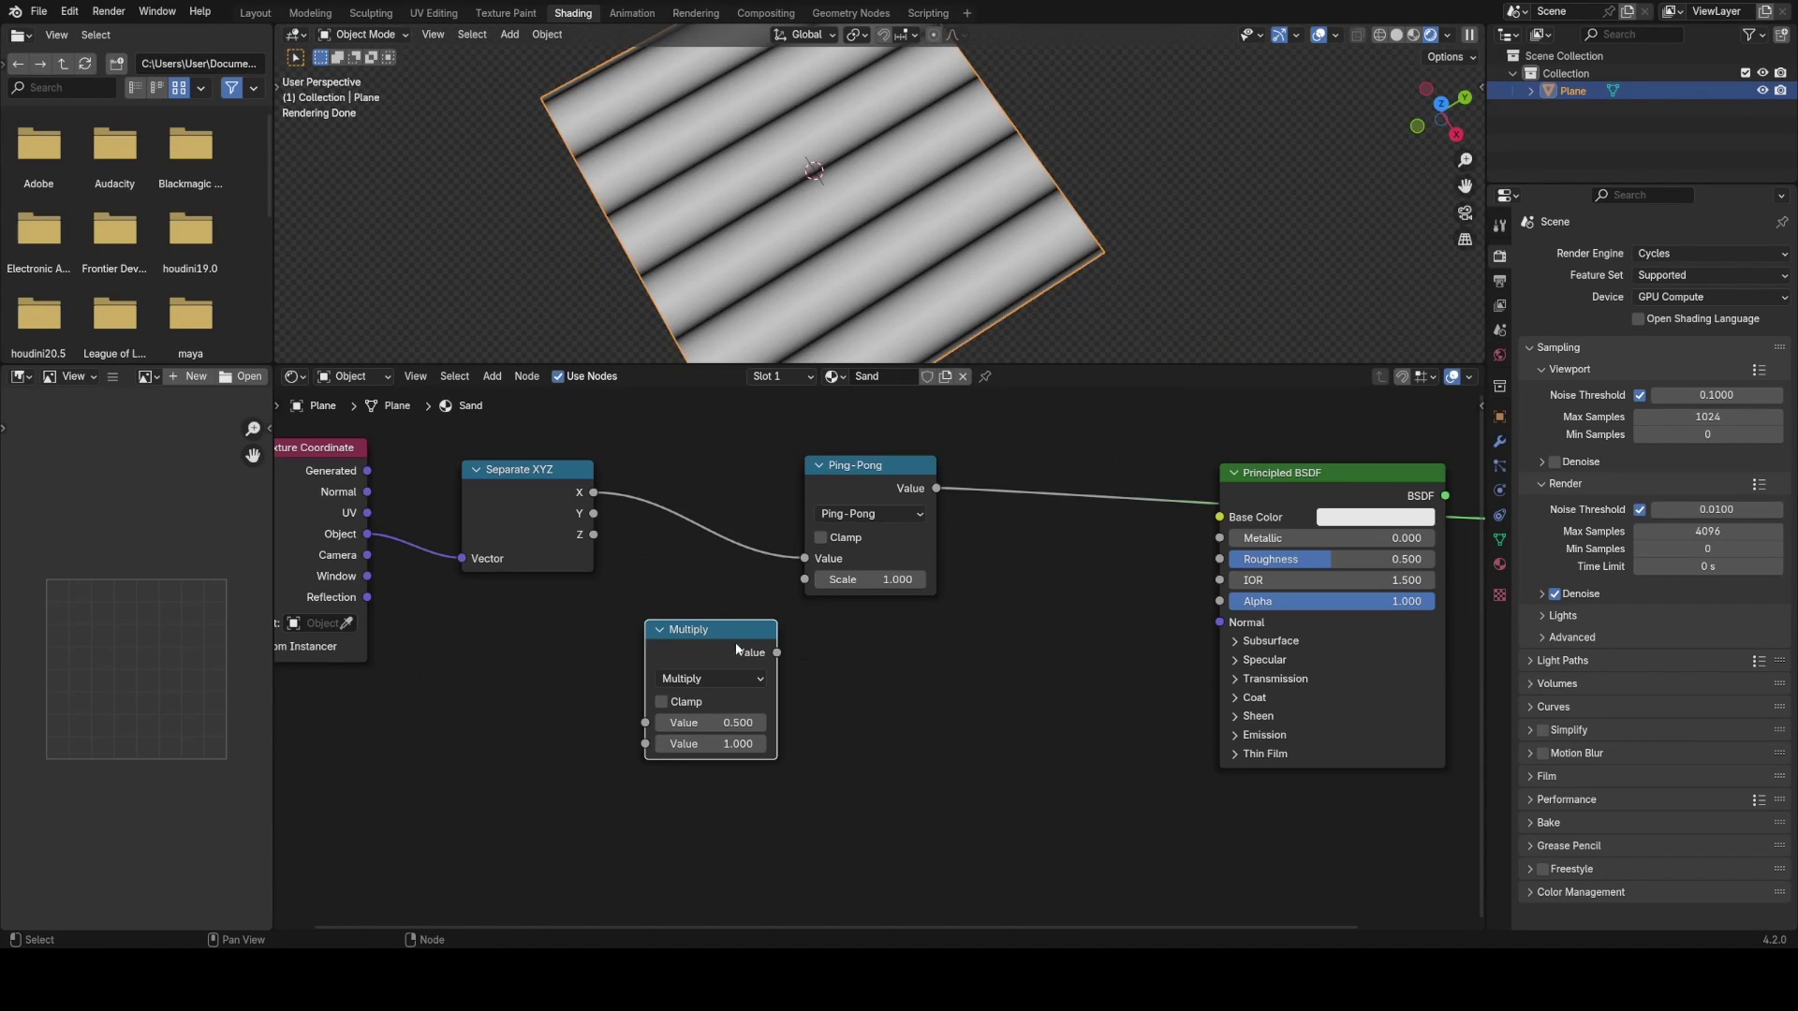
- Insert the Multiply node between Separate XYZ and Ping-Pong and increase its multiplier value
{"action": "left_click_drag", "start_coordinate": [703, 627], "coordinate": [702, 469]}
{"action": "mouse_move", "coordinate": [701, 583]}
{"action": "left_mouse_down"}
{"action": "mouse_move", "coordinate": [768, 582]}
{"action": "mouse_move", "coordinate": [700, 582]}
{"action": "mouse_move", "coordinate": [716, 582]}
{"action": "left_mouse_up"}
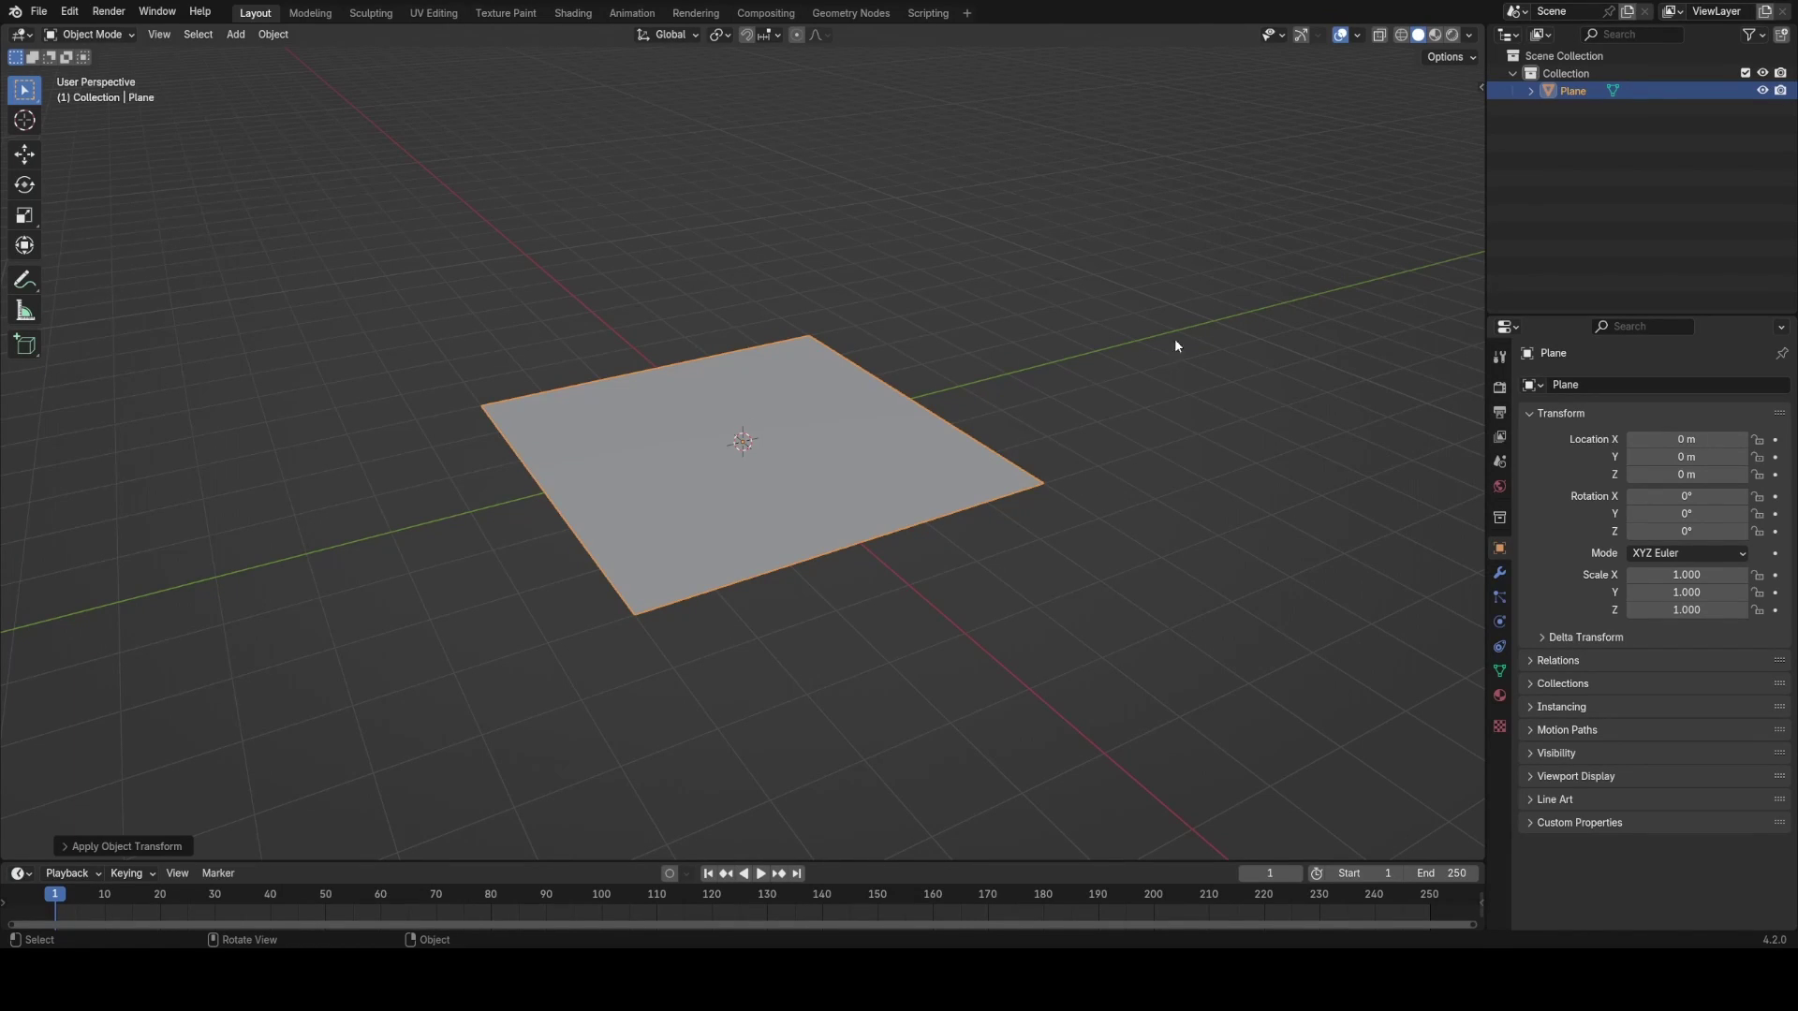
- Switch to the Shading workspace with rendered viewport shading, and set the render engine to Cycles on GPU Compute
{"action": "left_click", "coordinate": [560, 14]}
{"action": "left_click", "coordinate": [1452, 35]}
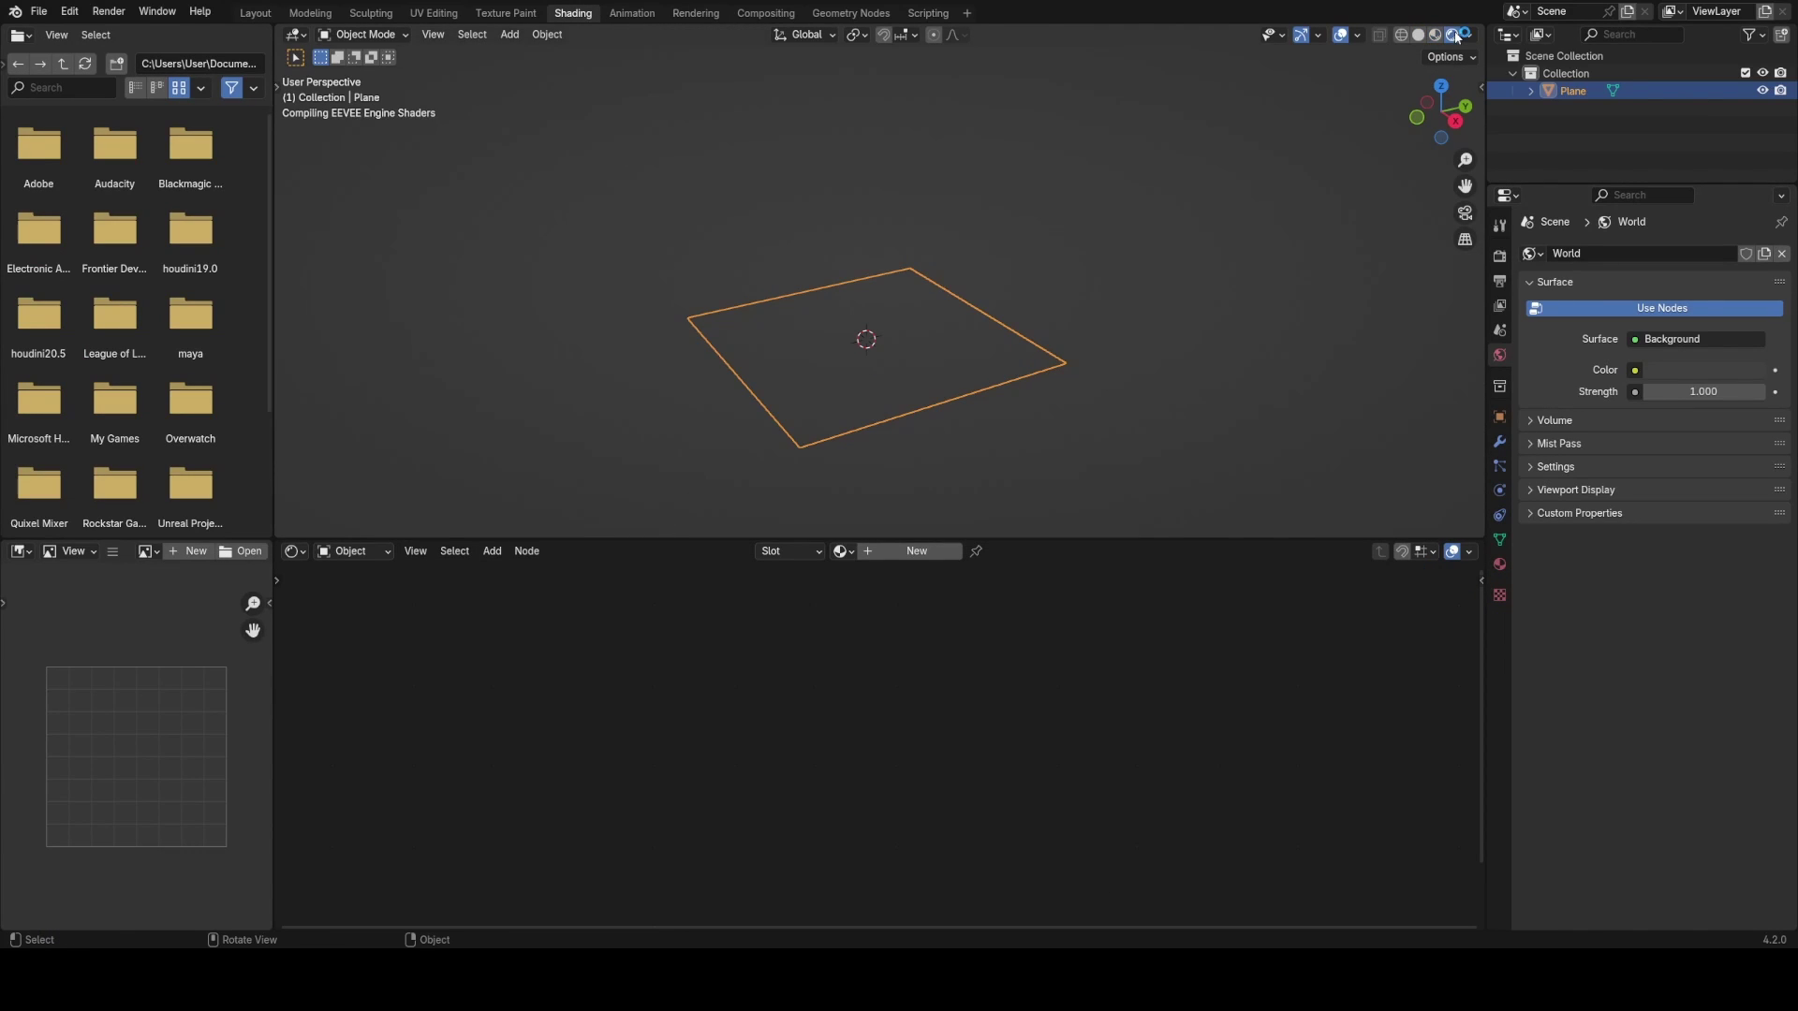
{"action": "left_click", "coordinate": [1500, 255]}
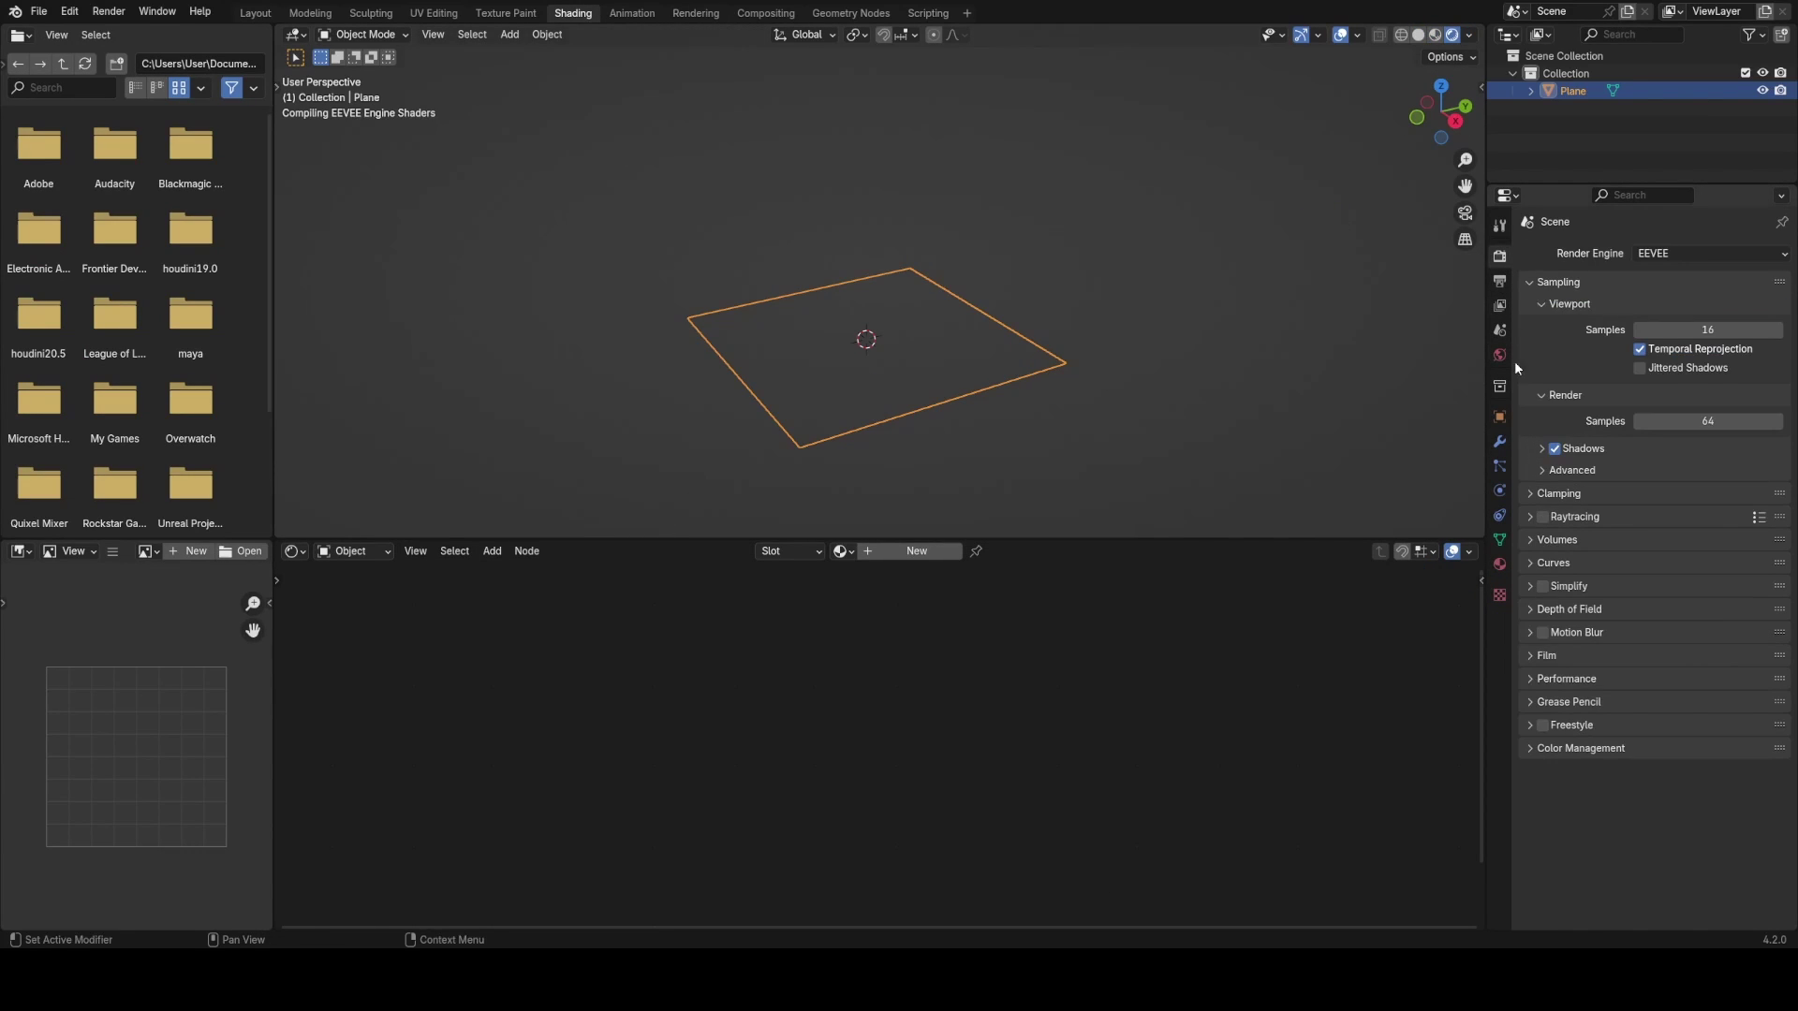
{"action": "left_click", "coordinate": [1668, 253]}
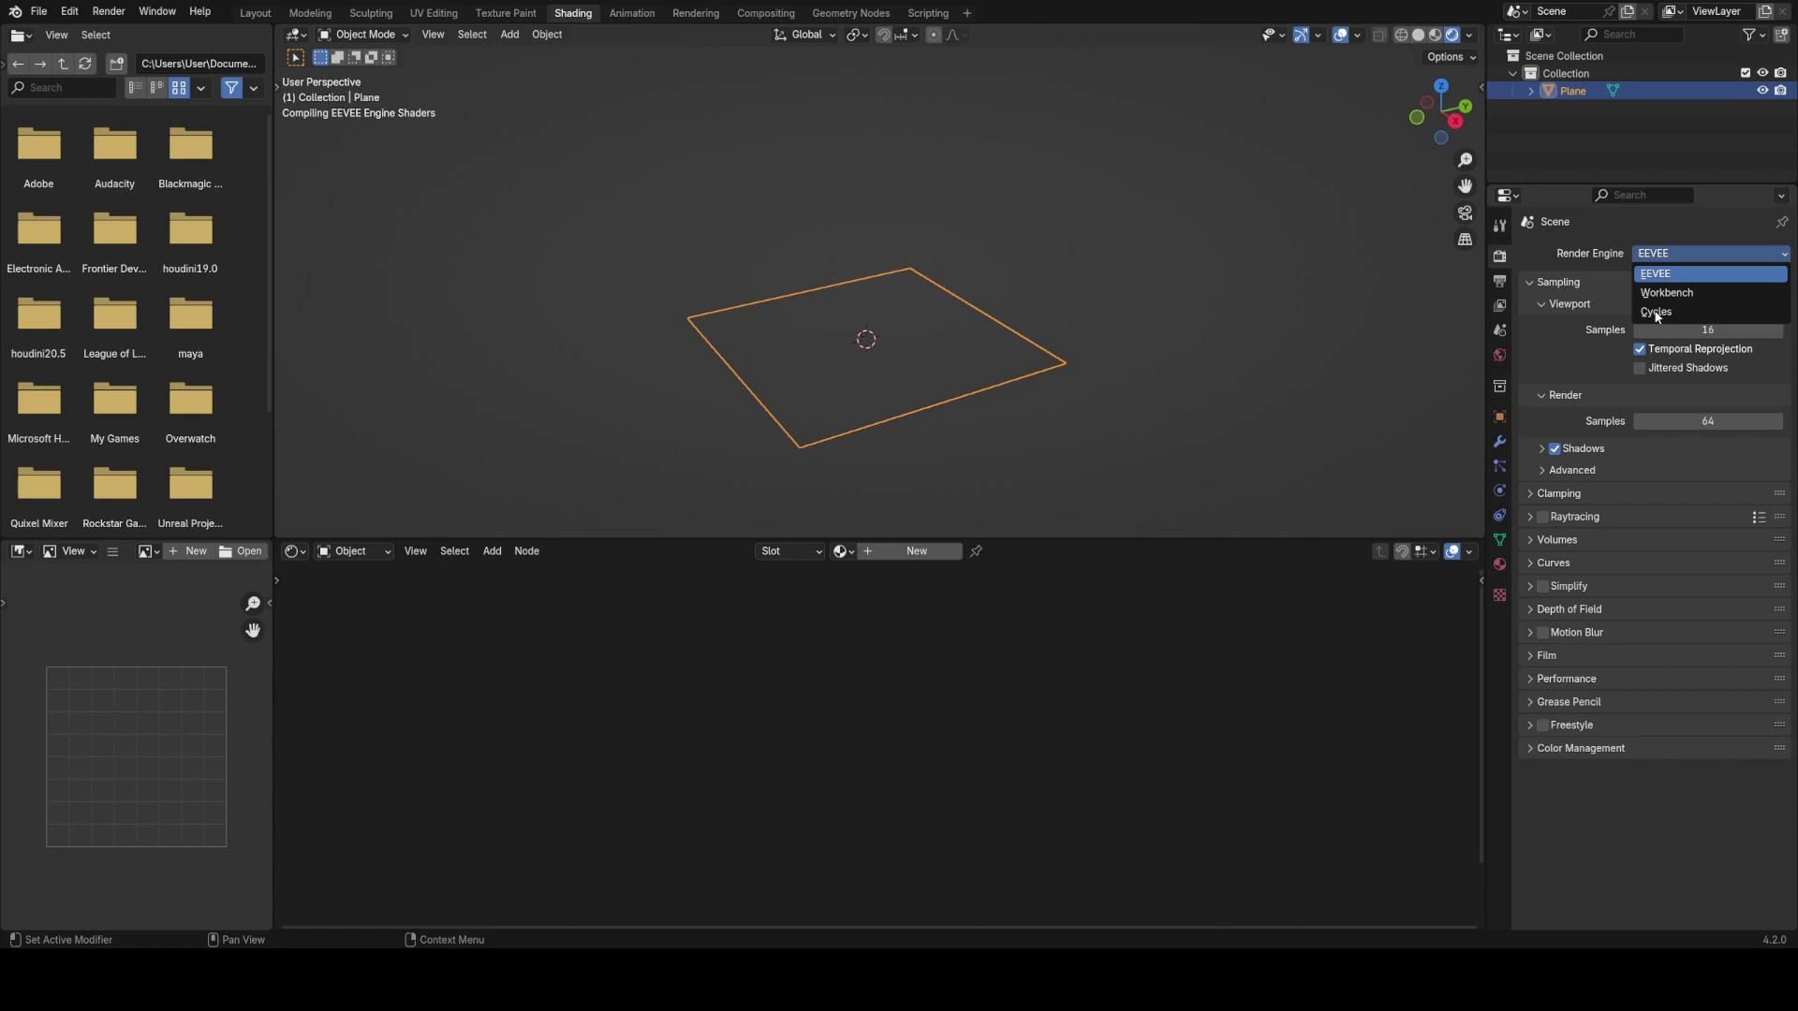
{"action": "left_click", "coordinate": [1657, 312]}
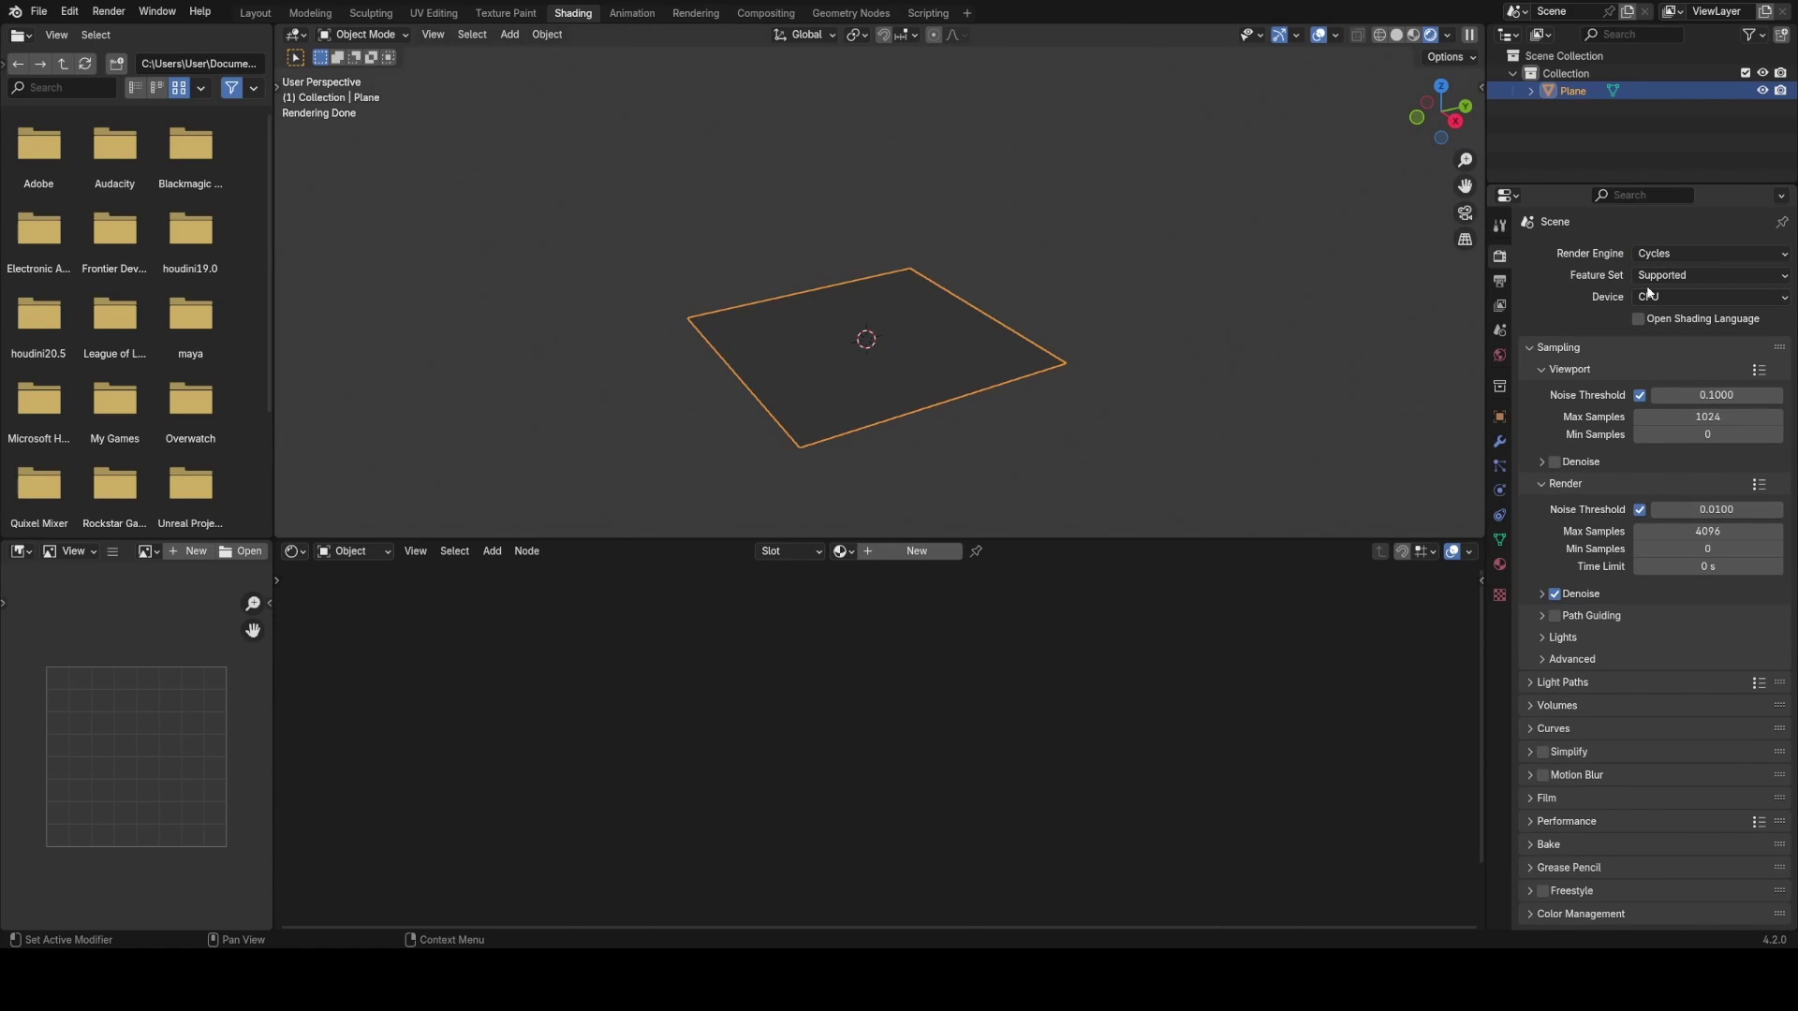
{"action": "left_click", "coordinate": [1653, 296]}
{"action": "left_click", "coordinate": [1672, 335]}
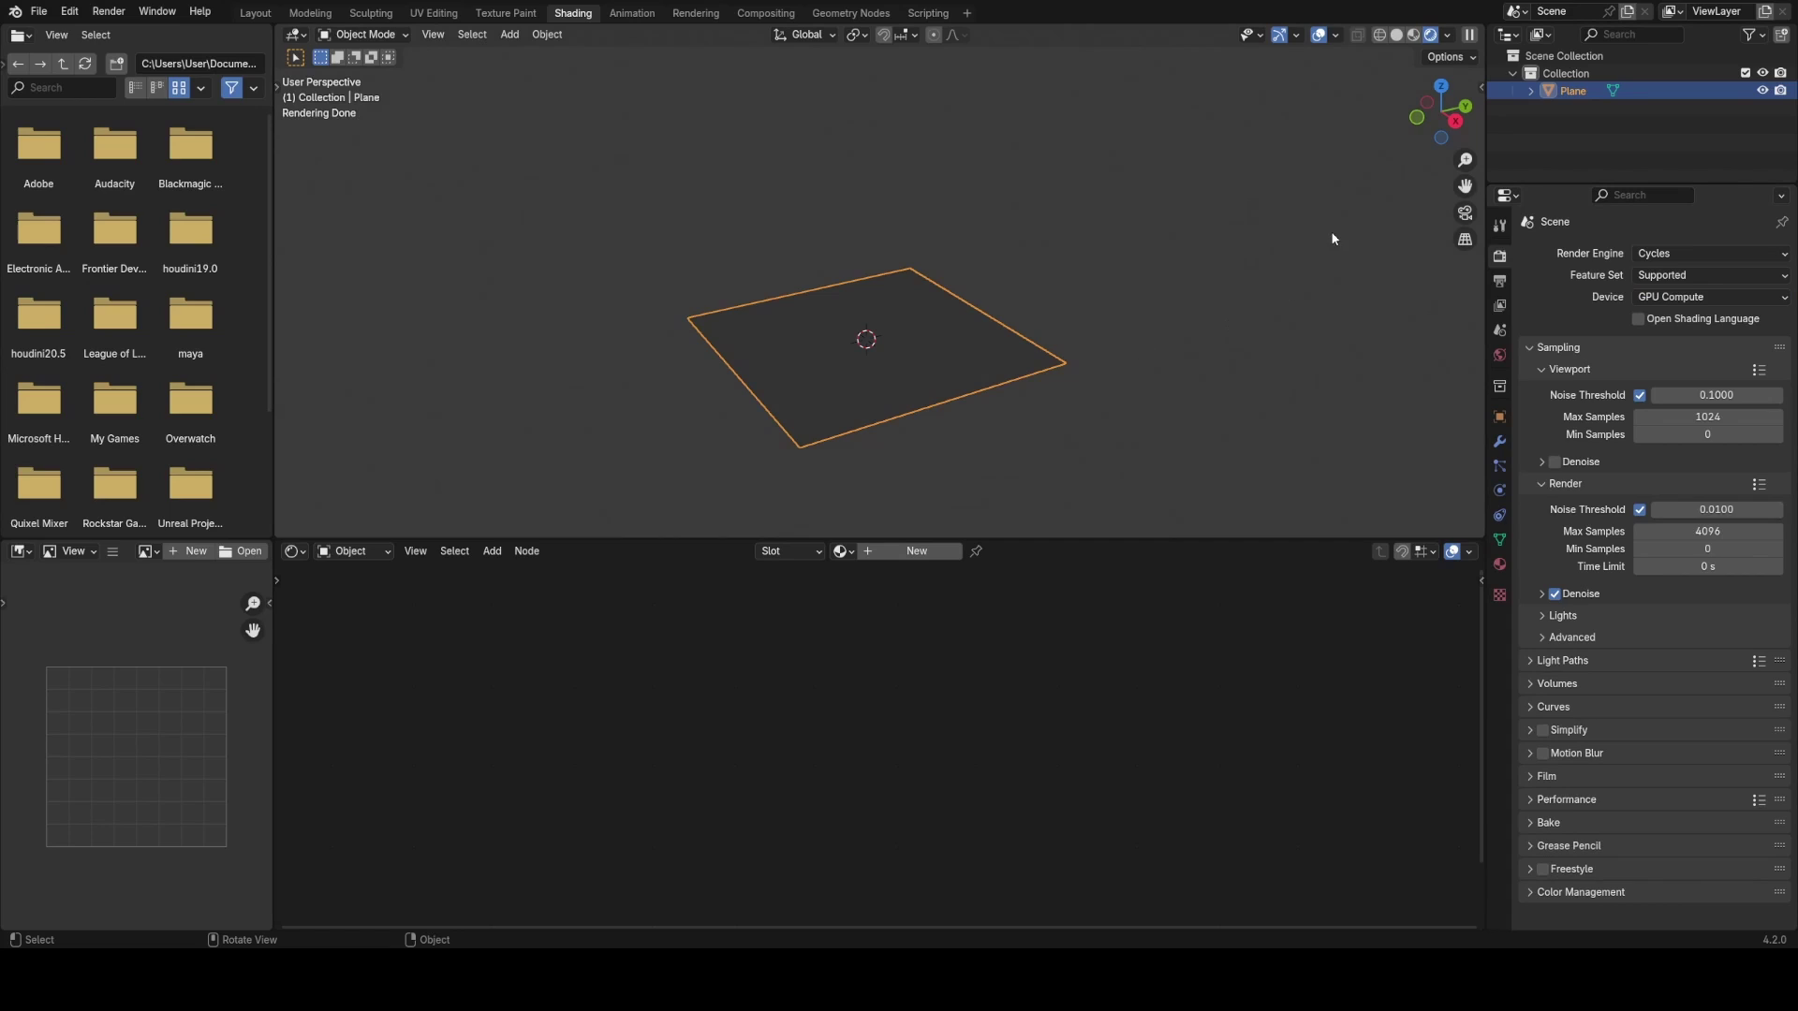
- Disable Scene World lighting in the viewport and make the film background transparent
{"action": "left_click", "coordinate": [1449, 34]}
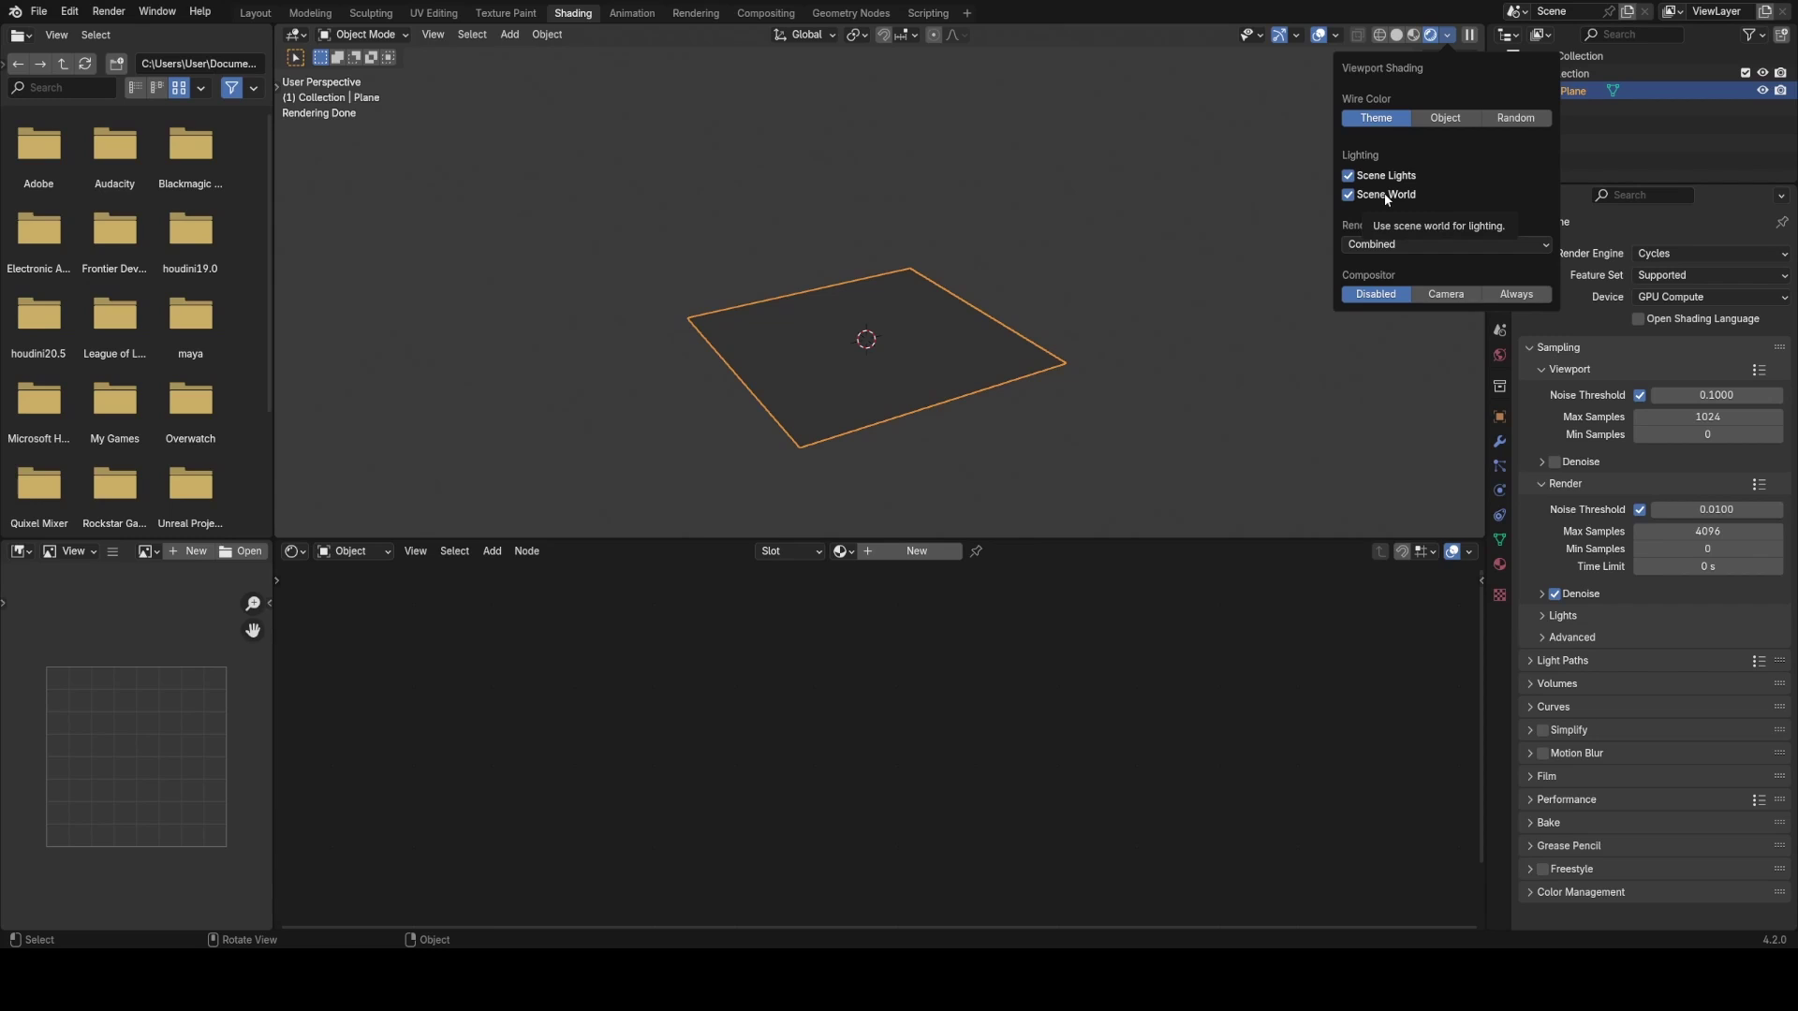
{"action": "left_click", "coordinate": [1349, 195]}
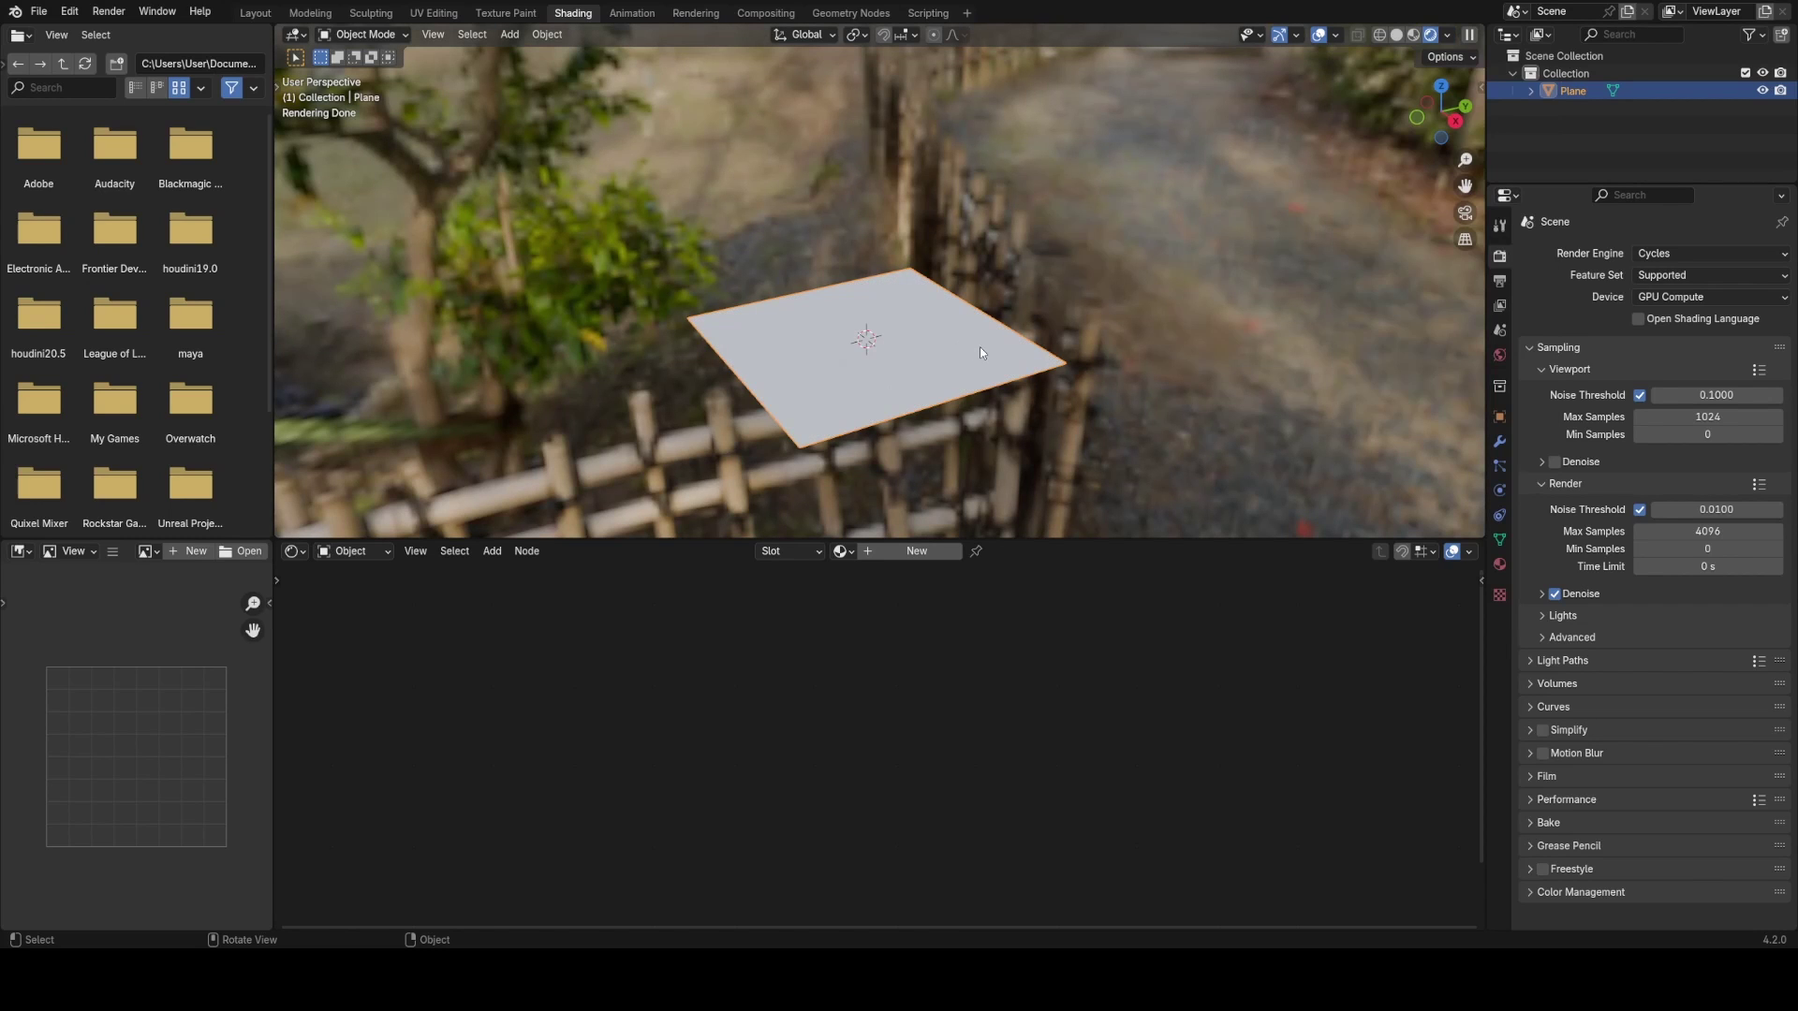
{"action": "middle_click_drag", "start_coordinate": [981, 346], "coordinate": [1023, 294]}
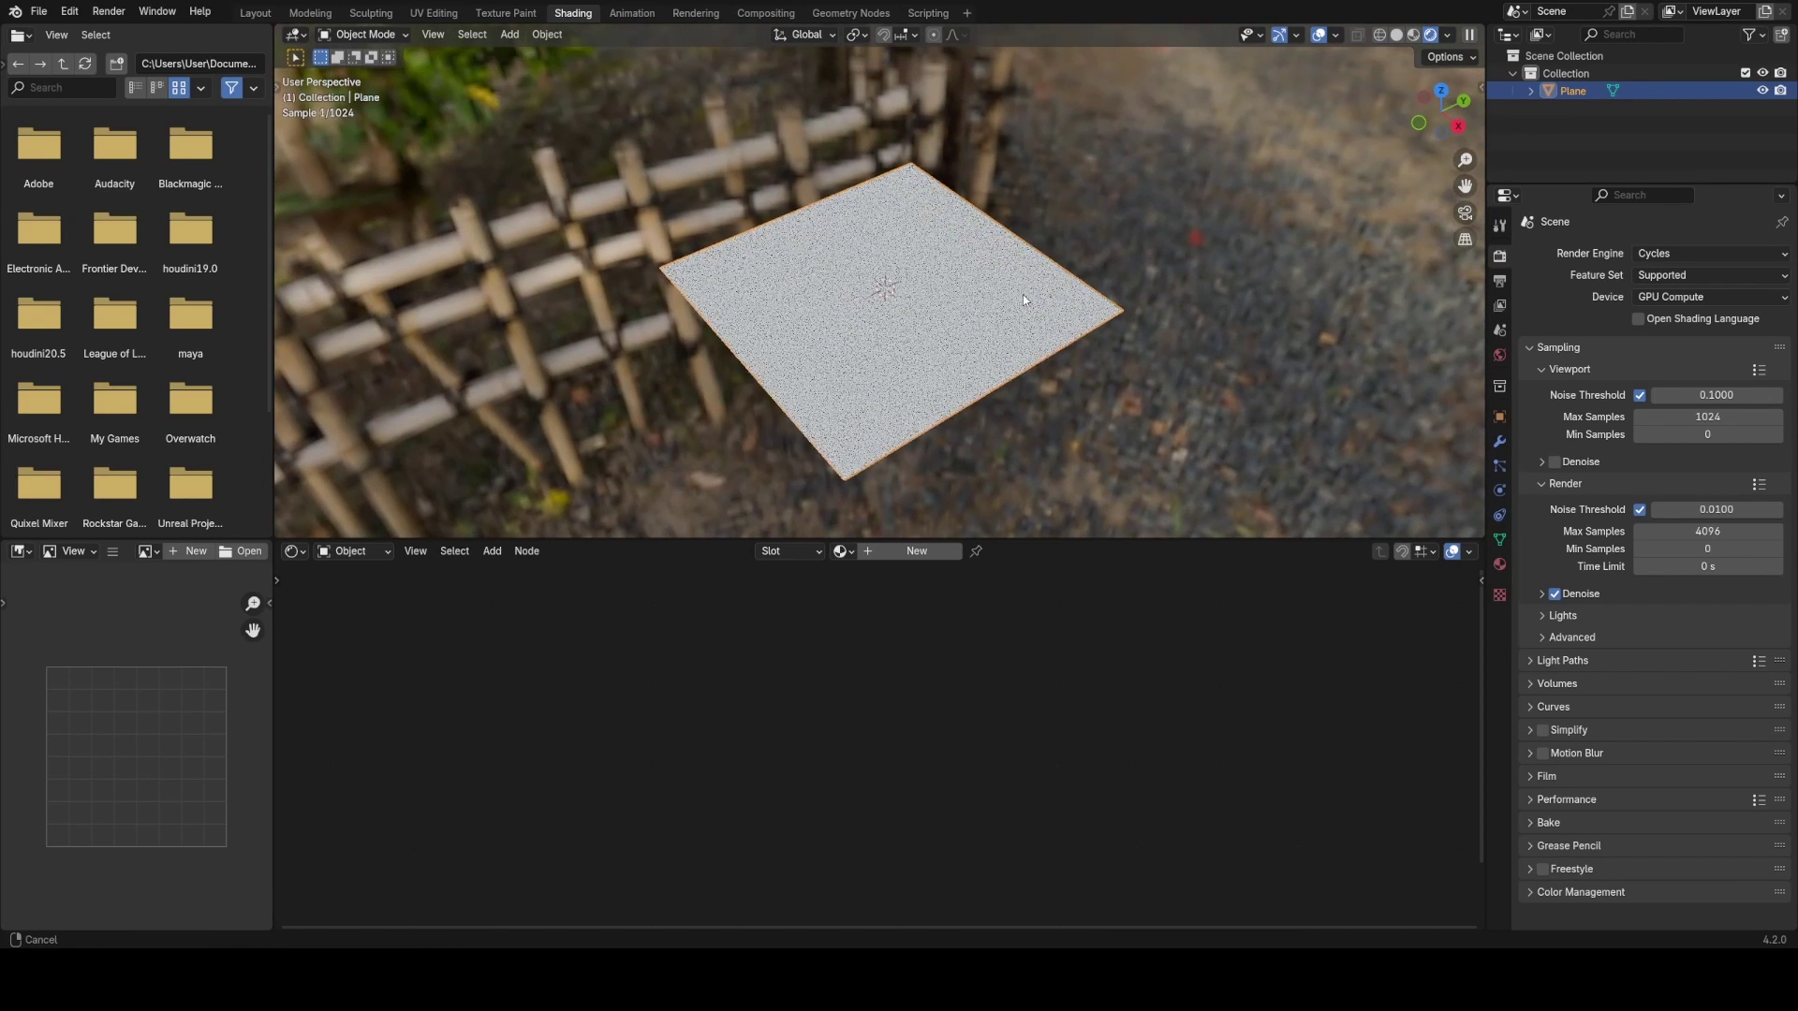
{"action": "left_click", "coordinate": [1550, 779]}
{"action": "left_click", "coordinate": [1554, 901]}
{"action": "left_click", "coordinate": [1559, 777]}
{"action": "middle_click_drag", "start_coordinate": [1028, 434], "coordinate": [1010, 400]}
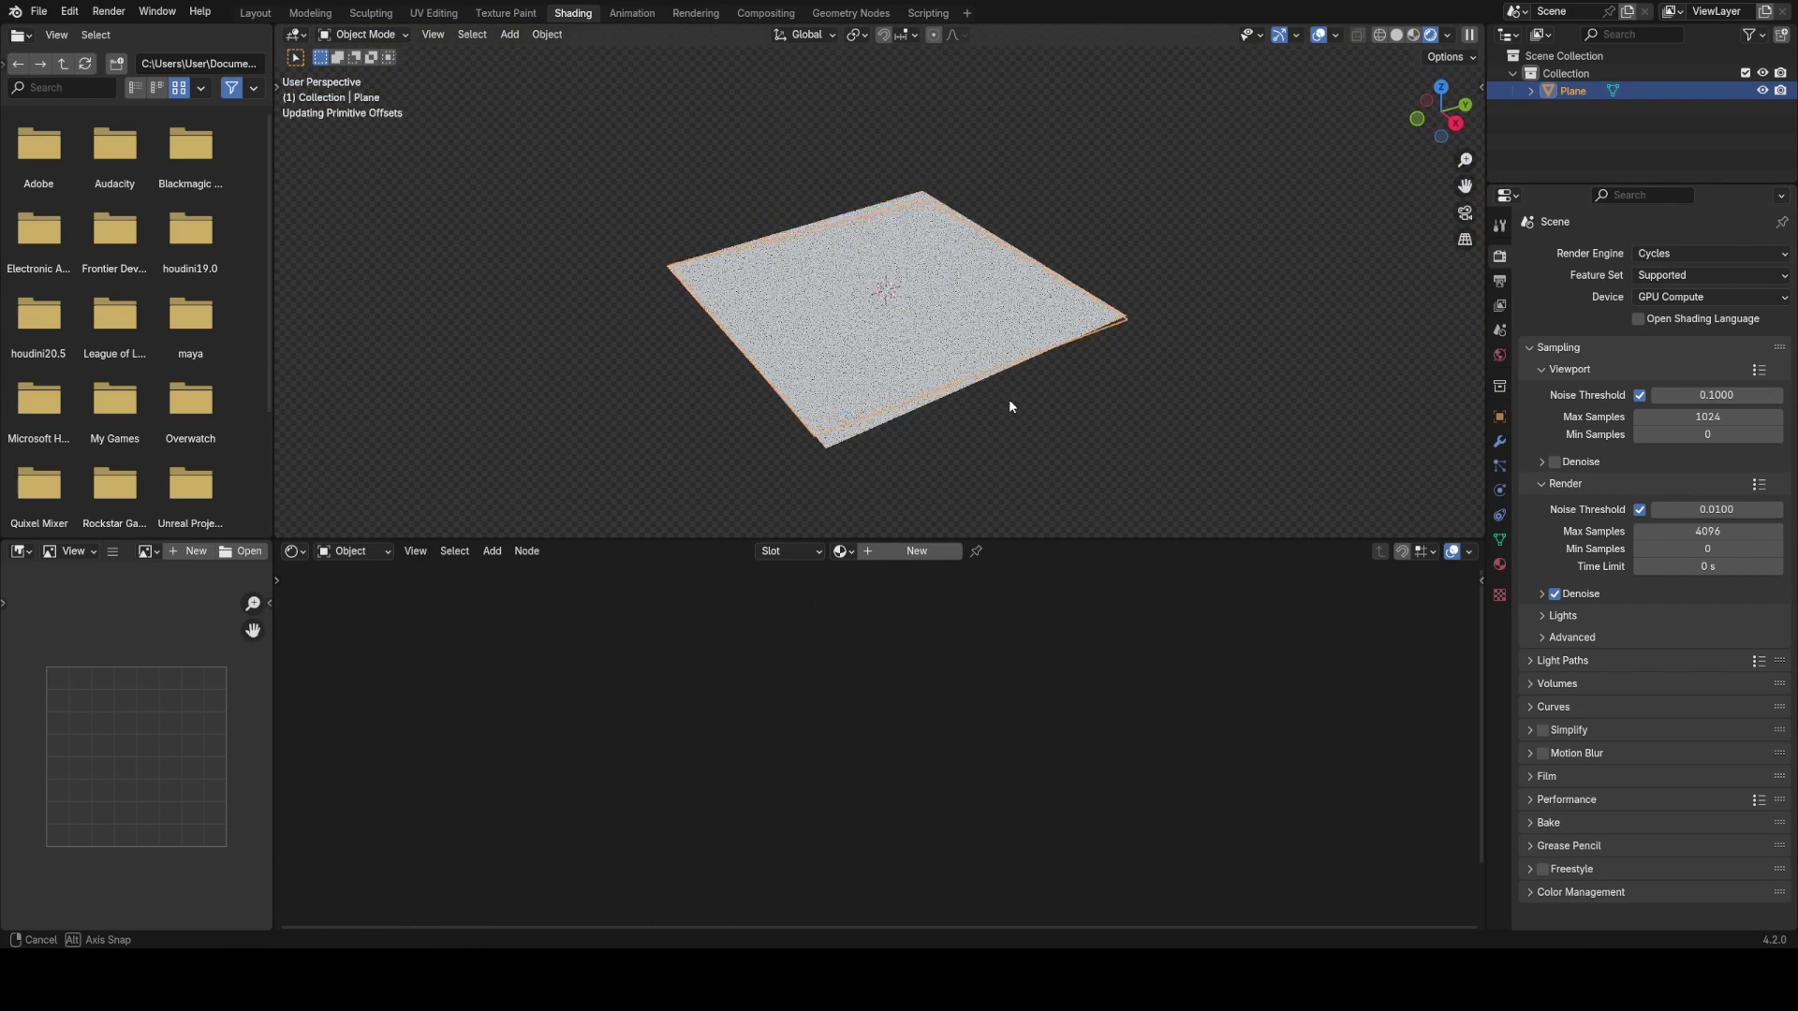
{"action": "scroll", "coordinate": [1009, 400], "scroll_direction": "up", "scroll_amount": 2}
{"action": "middle_click_drag", "start_coordinate": [981, 322], "coordinate": [940, 292], "text": "shift"}
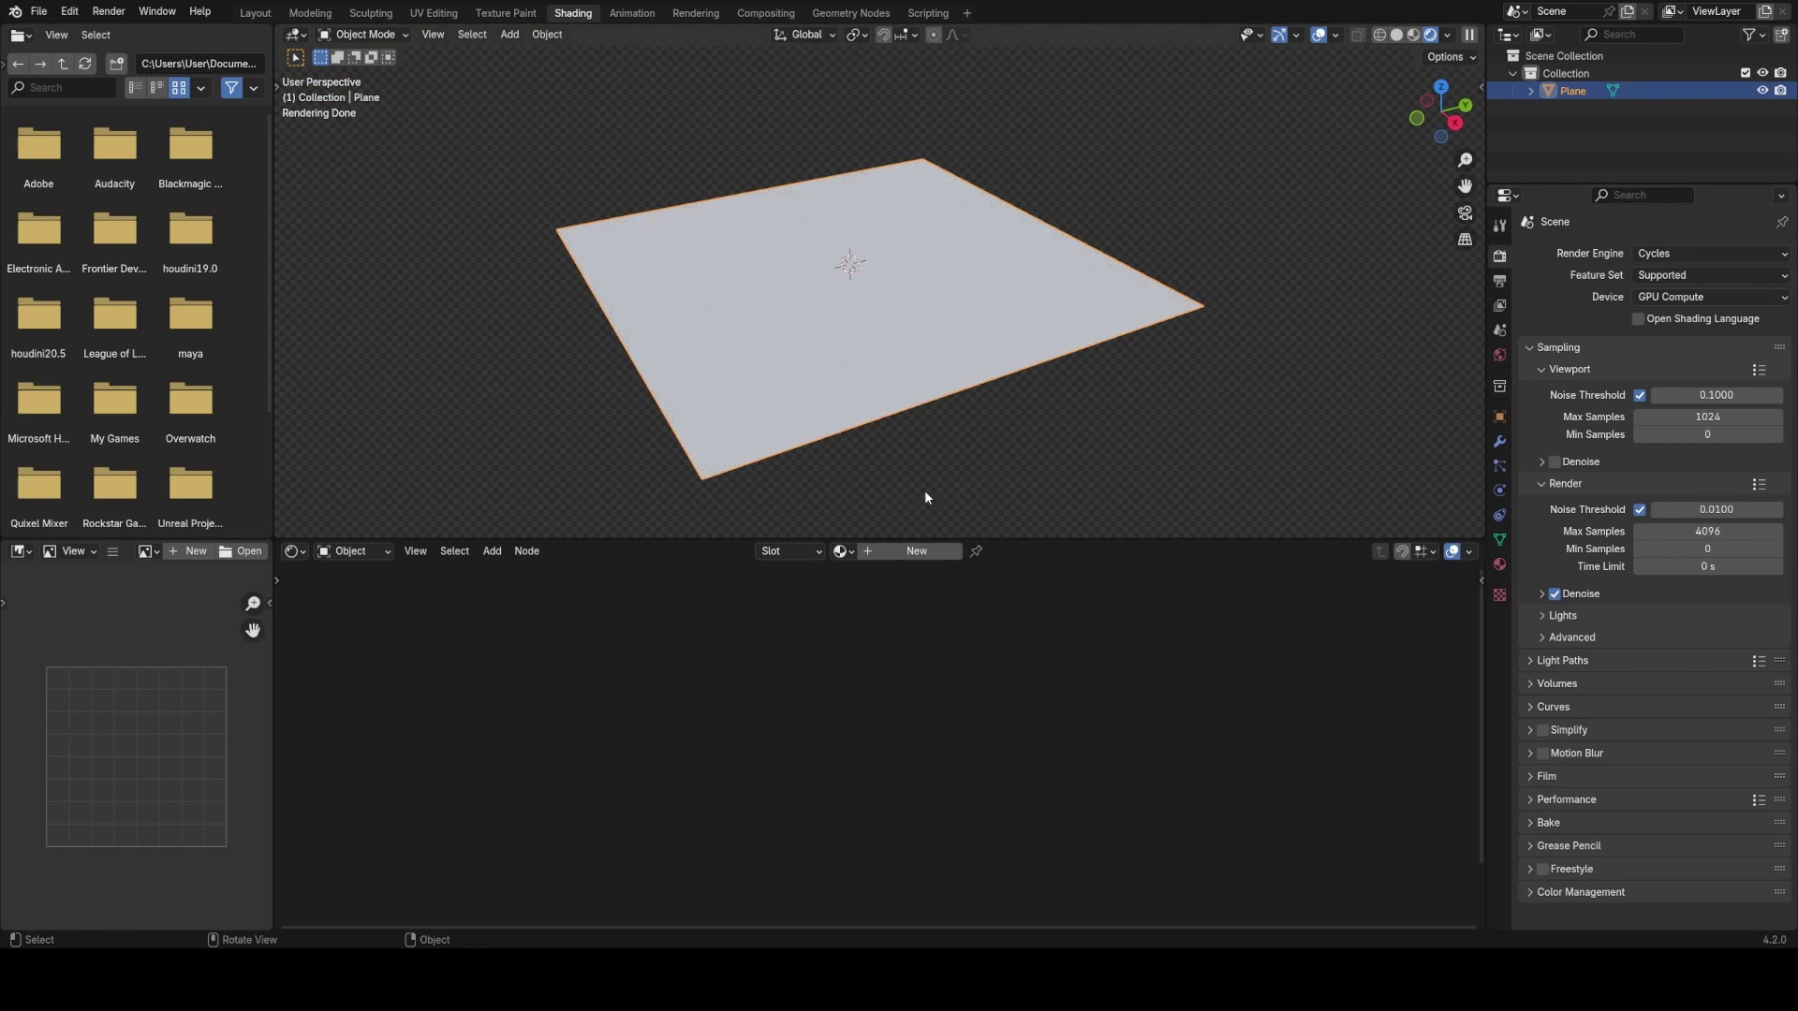
- Create a new material on the plane, enlarge the node editor, and name the material Sand
{"action": "left_click", "coordinate": [904, 552]}
{"action": "left_click_drag", "start_coordinate": [896, 541], "coordinate": [897, 365]}
{"action": "double_click", "coordinate": [885, 375]}
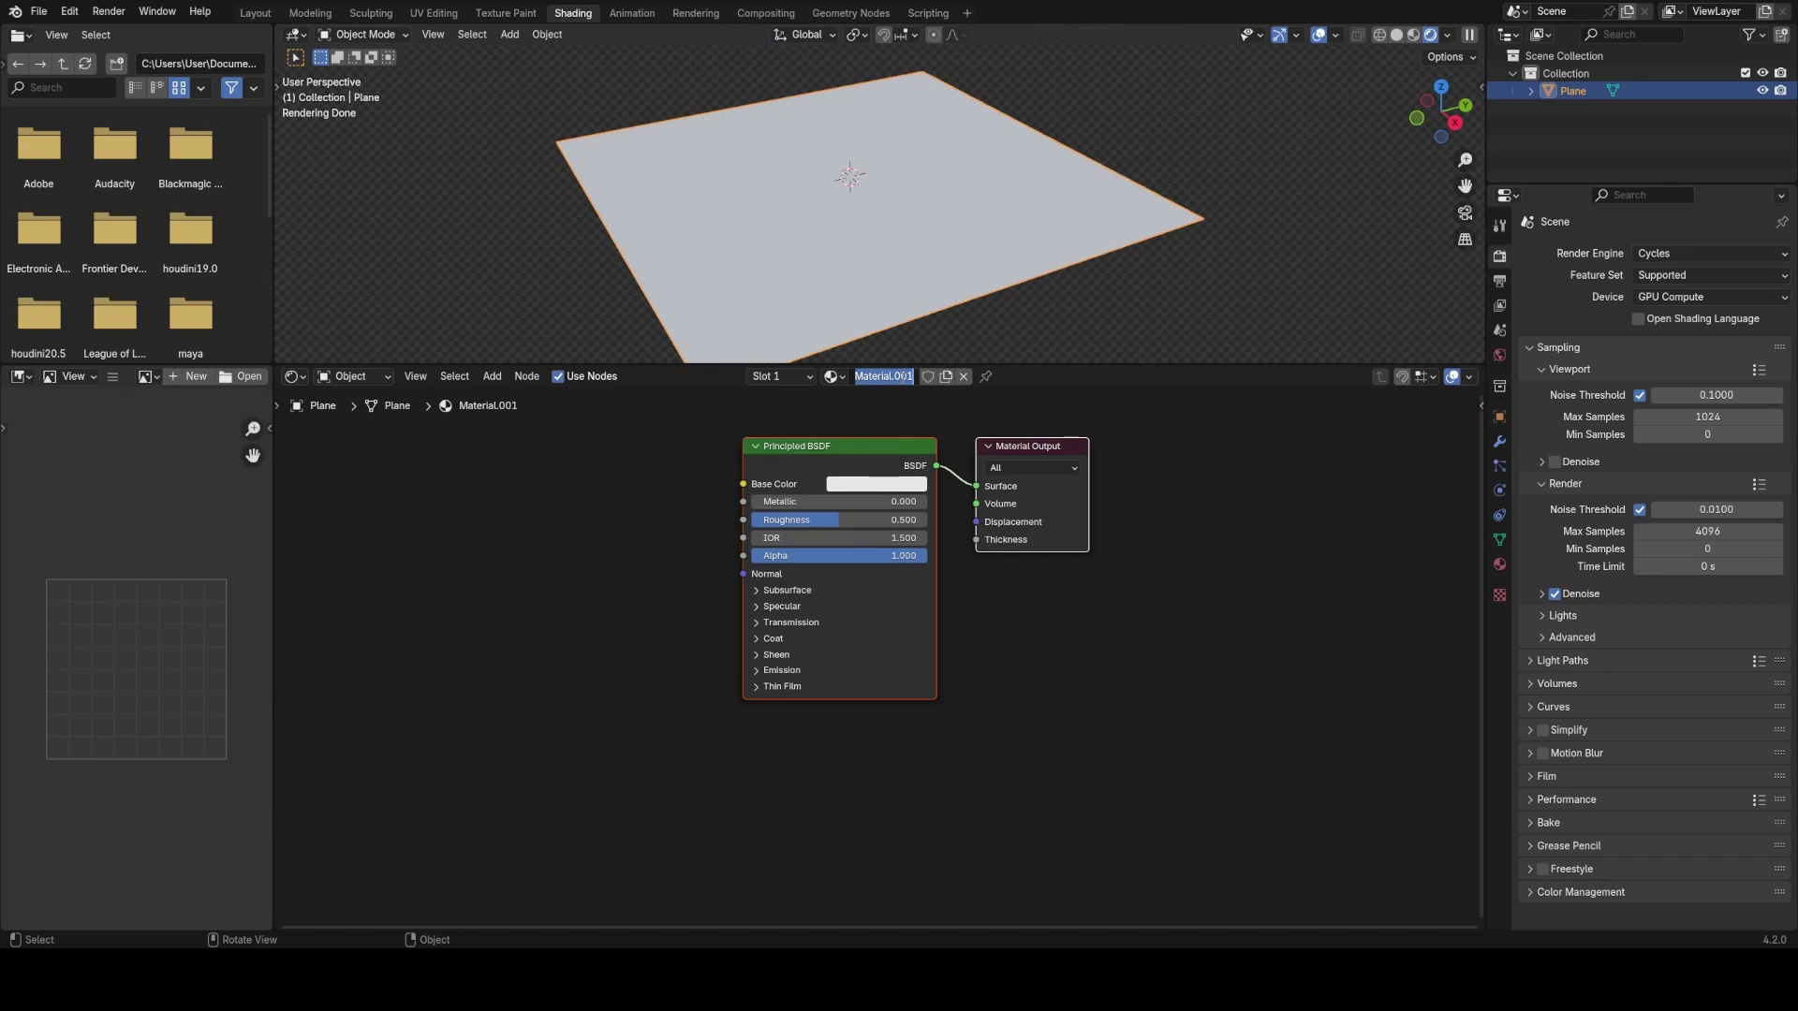
{"action": "type", "text": "Sand"}
{"action": "key", "text": "Return"}
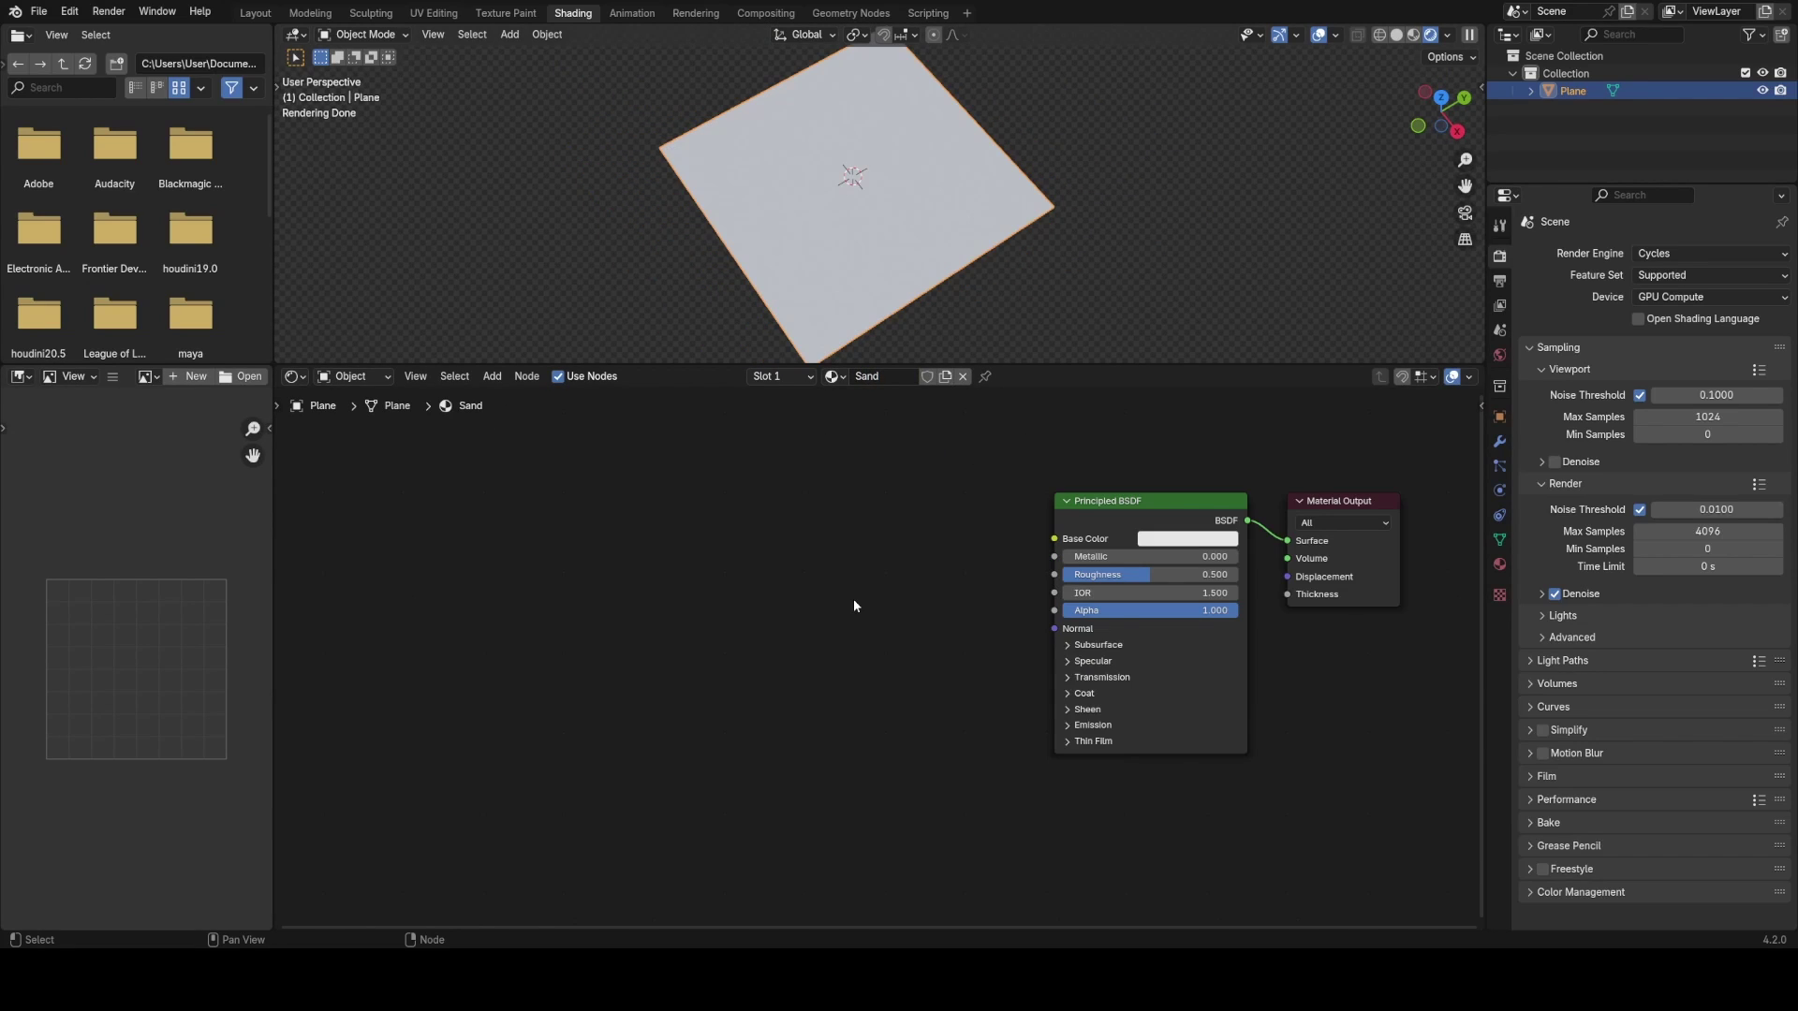
- Add a Texture Coordinate node to the Sand material and preview its Generated output on the plane
{"action": "key", "text": "shift+a"}
{"action": "type", "text": "tecx"}
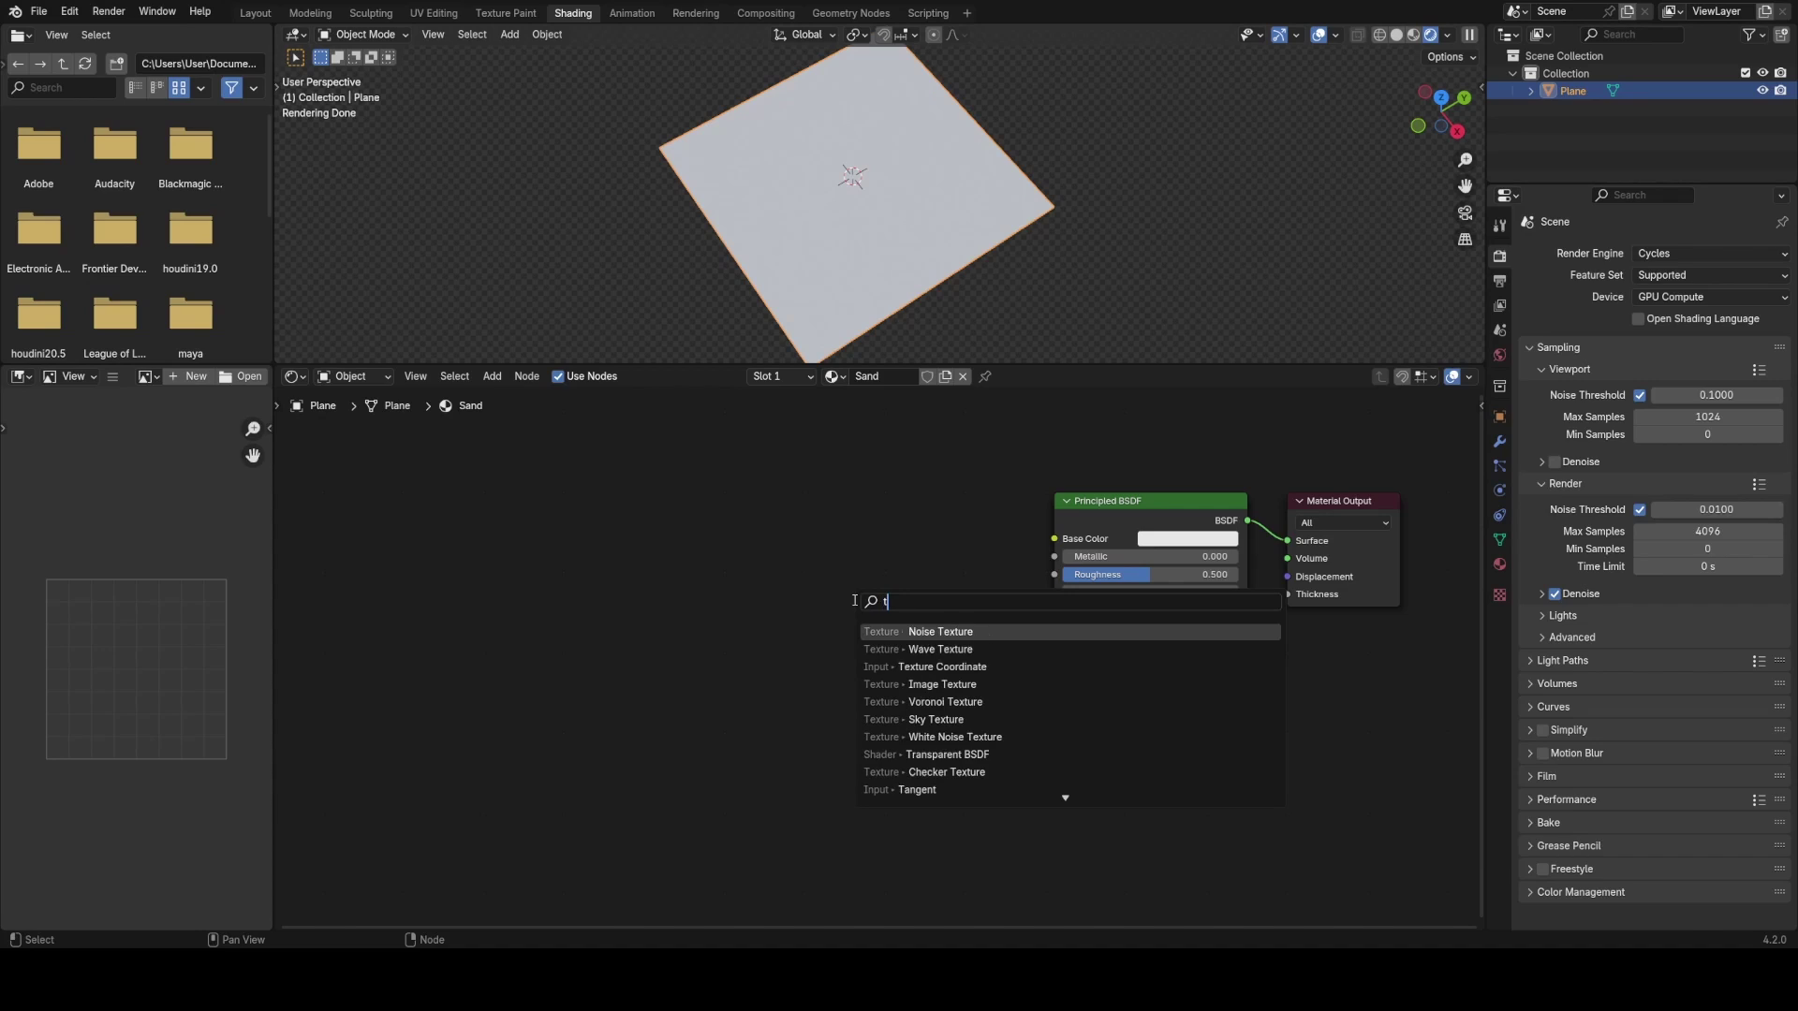
{"action": "key", "text": "BackSpace"}
{"action": "key", "text": "BackSpace"}
{"action": "type", "text": "xture co"}
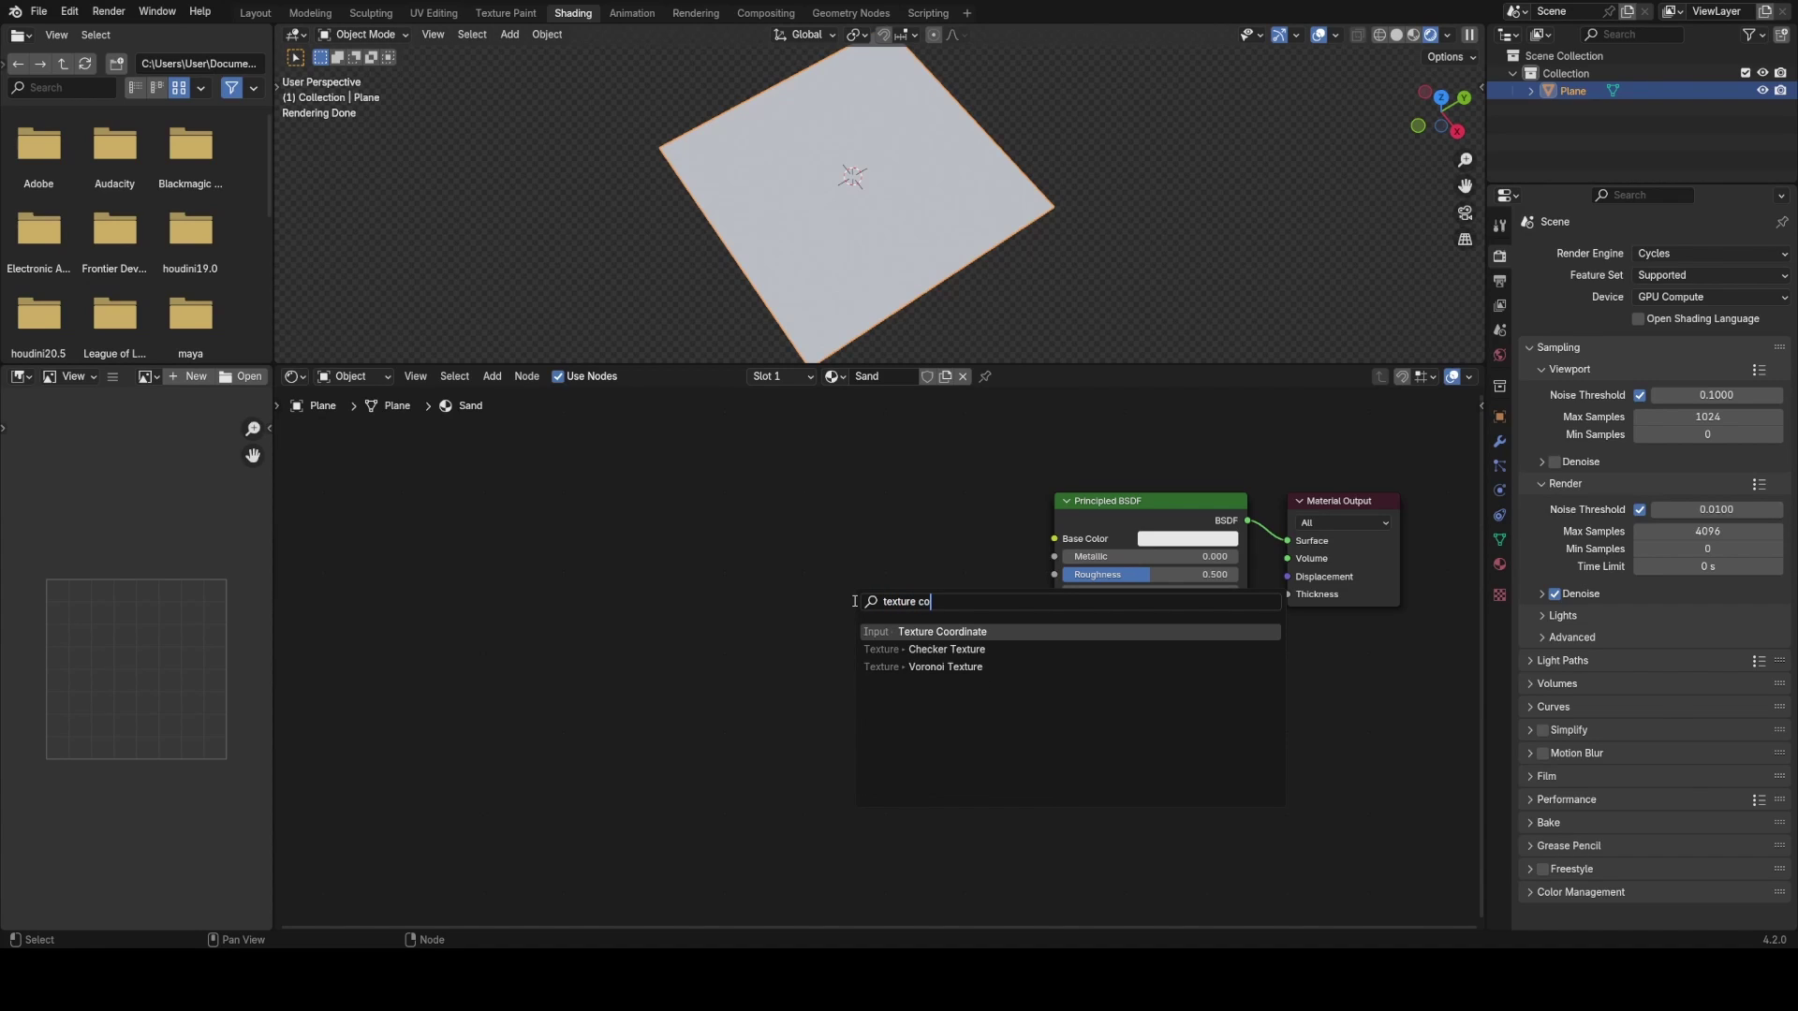
{"action": "key", "text": "Return"}
{"action": "left_click", "coordinate": [541, 507]}
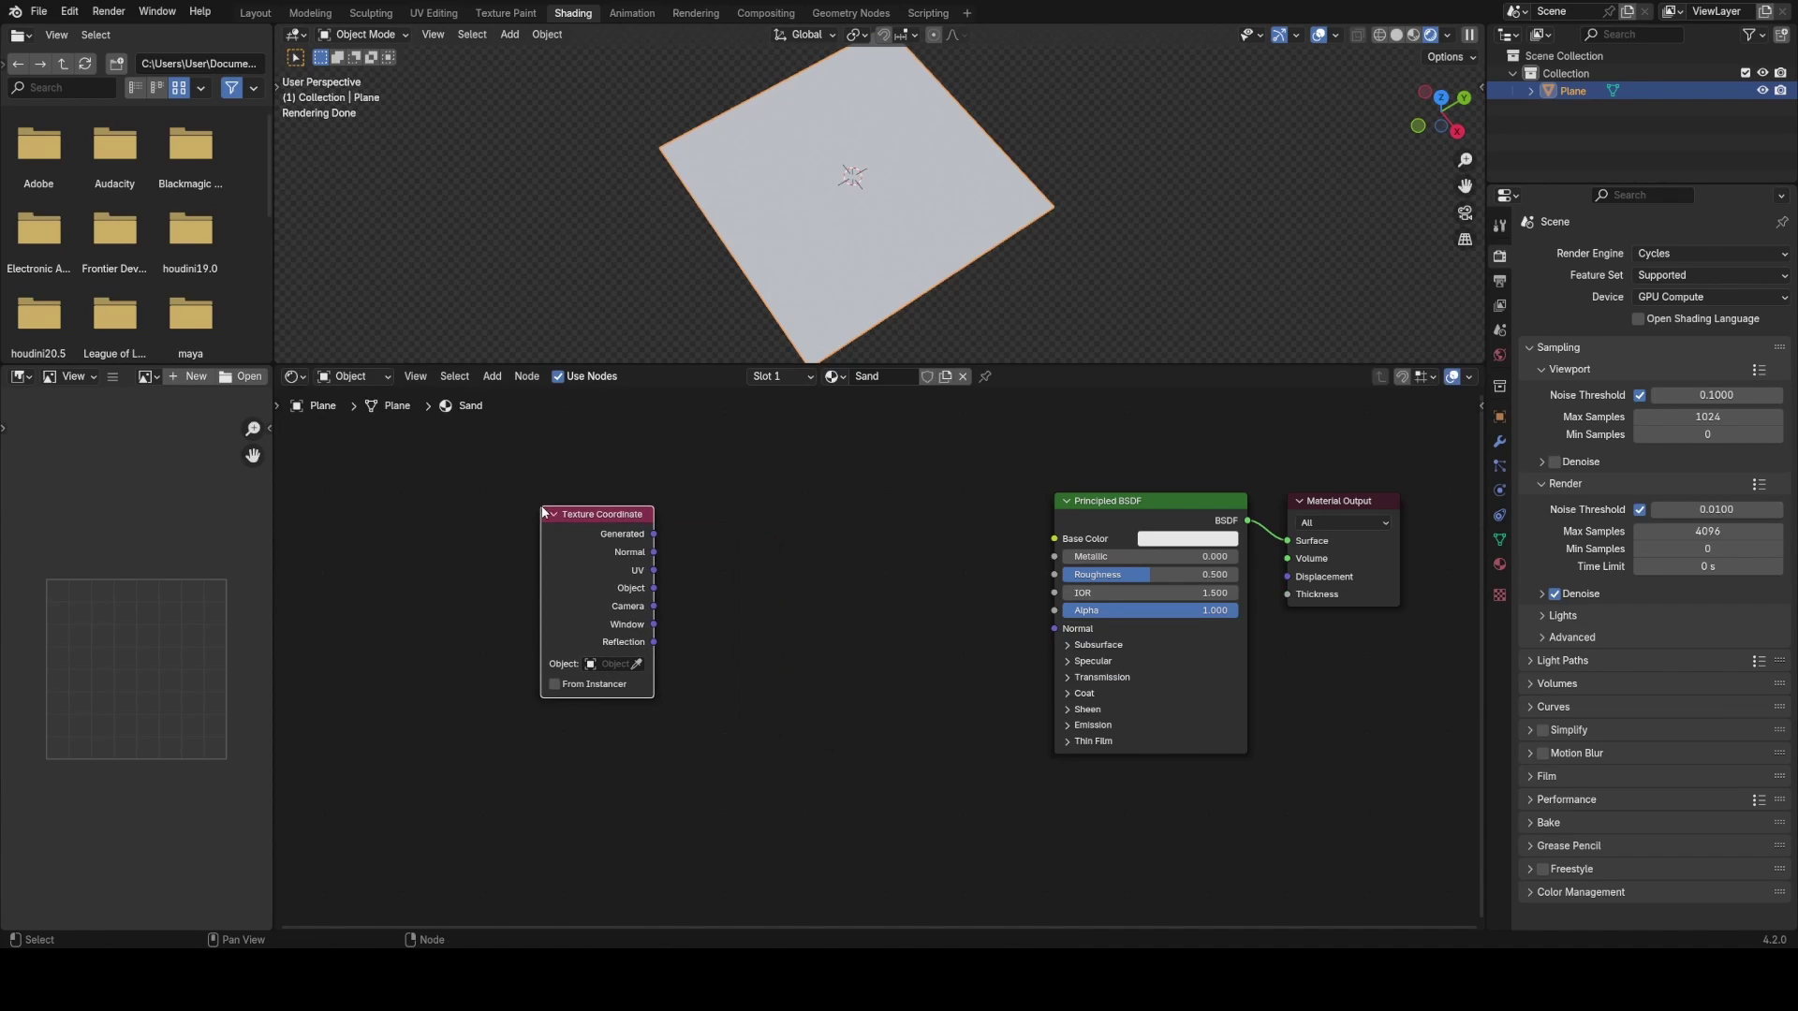
{"action": "left_click_drag", "start_coordinate": [653, 534], "coordinate": [1054, 539]}
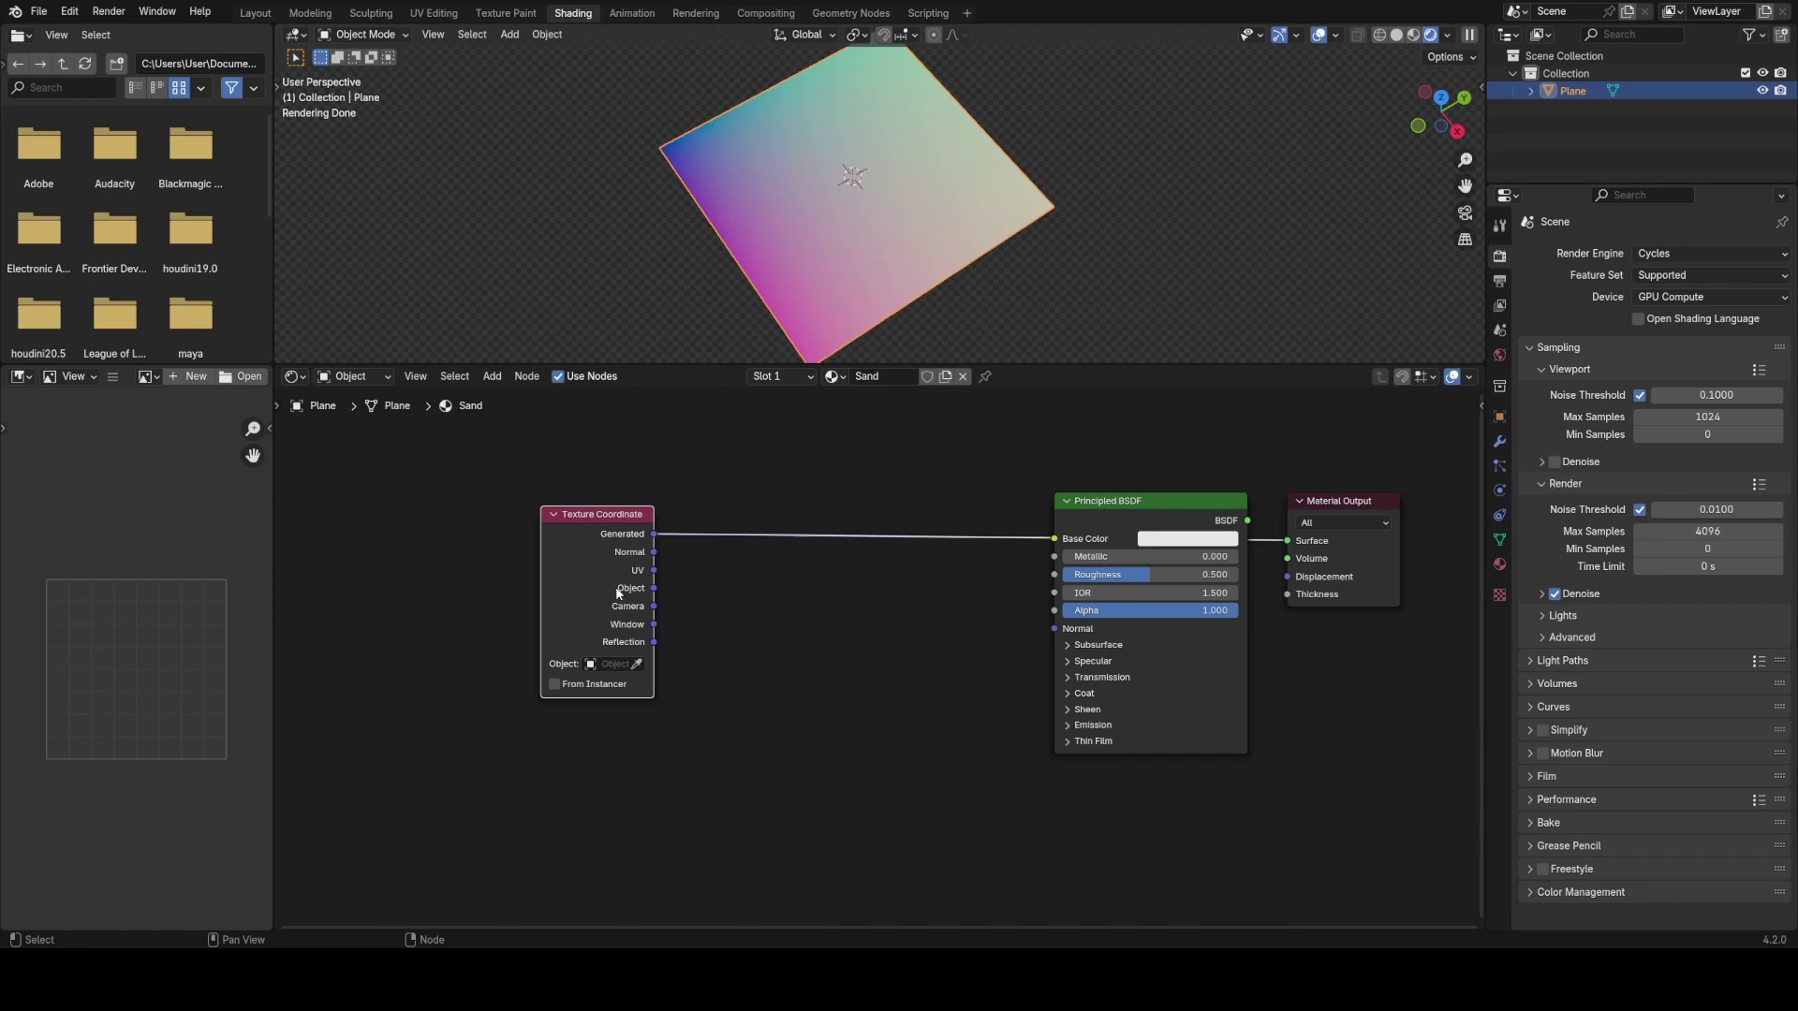
- Move the Texture Coordinate node farther from the Principled BSDF and preview its UV output
{"action": "left_click_drag", "start_coordinate": [591, 548], "coordinate": [525, 516]}
{"action": "left_click", "coordinate": [516, 555], "text": "ctrl+shift"}
{"action": "left_click", "coordinate": [516, 555], "text": "ctrl+shift"}
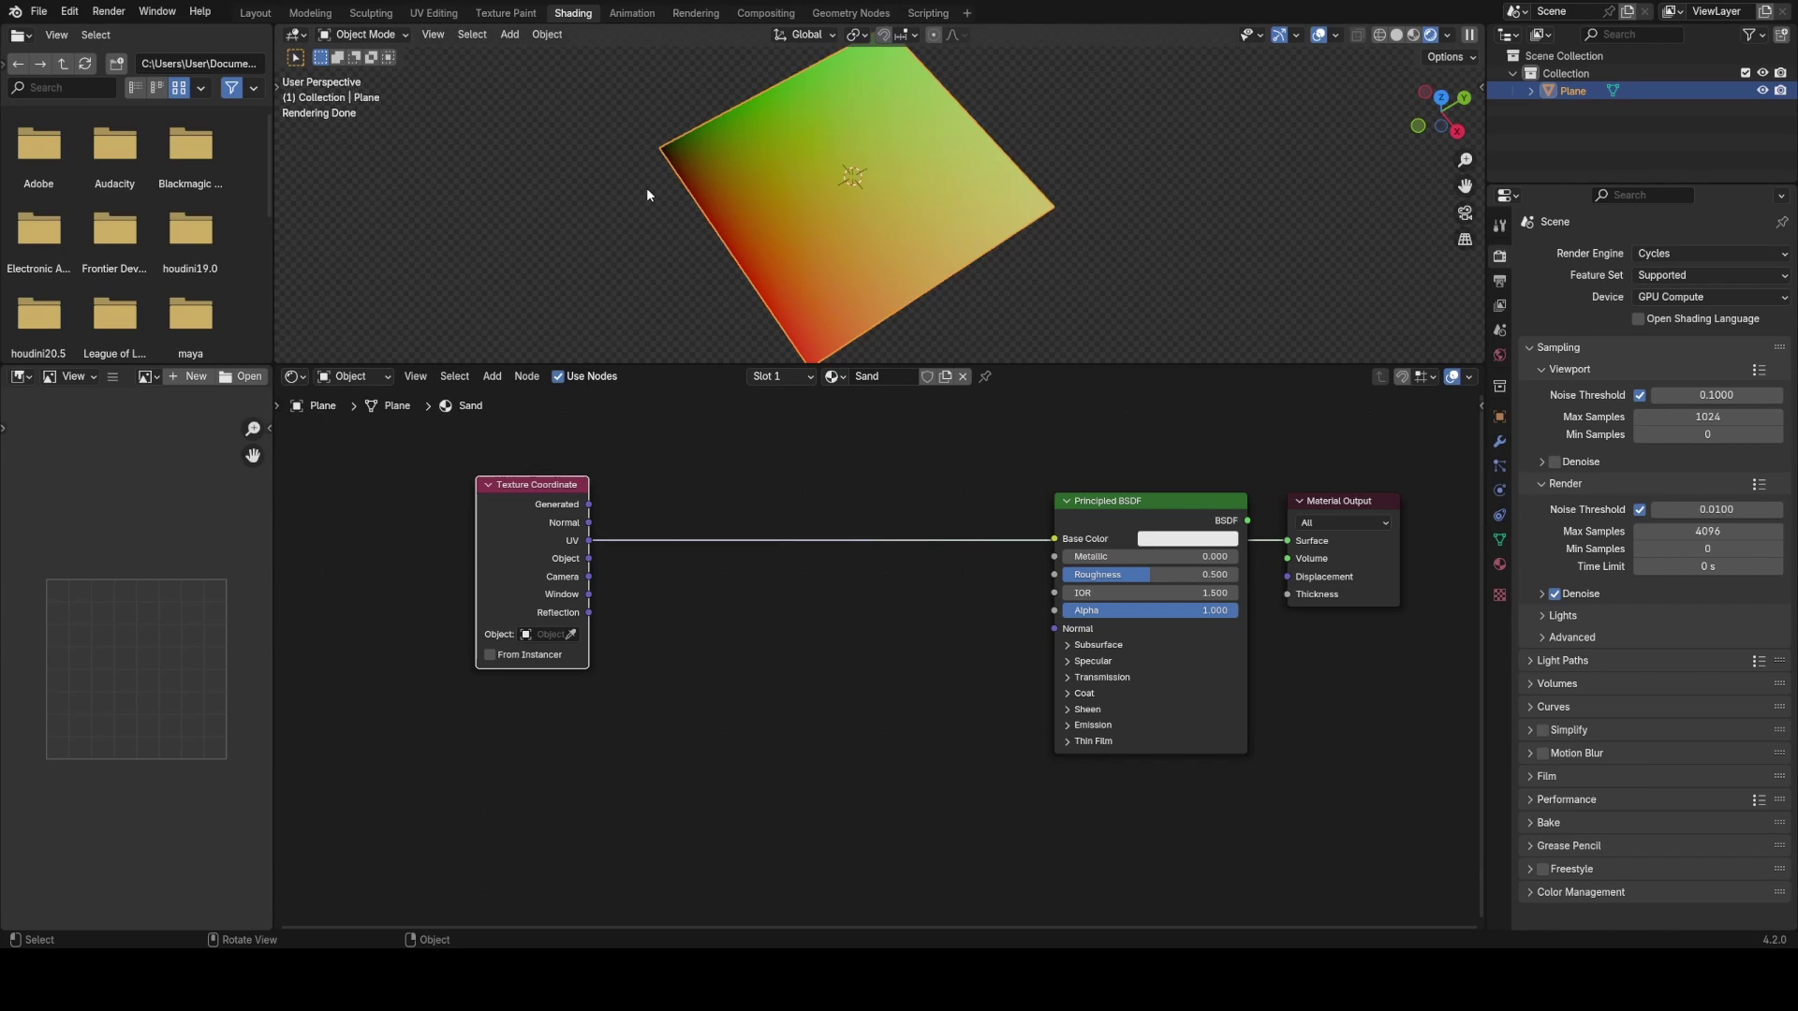
- Examine the plane's UV layout in the UV Editing workspace and compare it with the UV colors on the shaded plane
{"action": "left_click", "coordinate": [433, 12]}
{"action": "scroll", "coordinate": [542, 519], "scroll_direction": "up", "scroll_amount": 3}
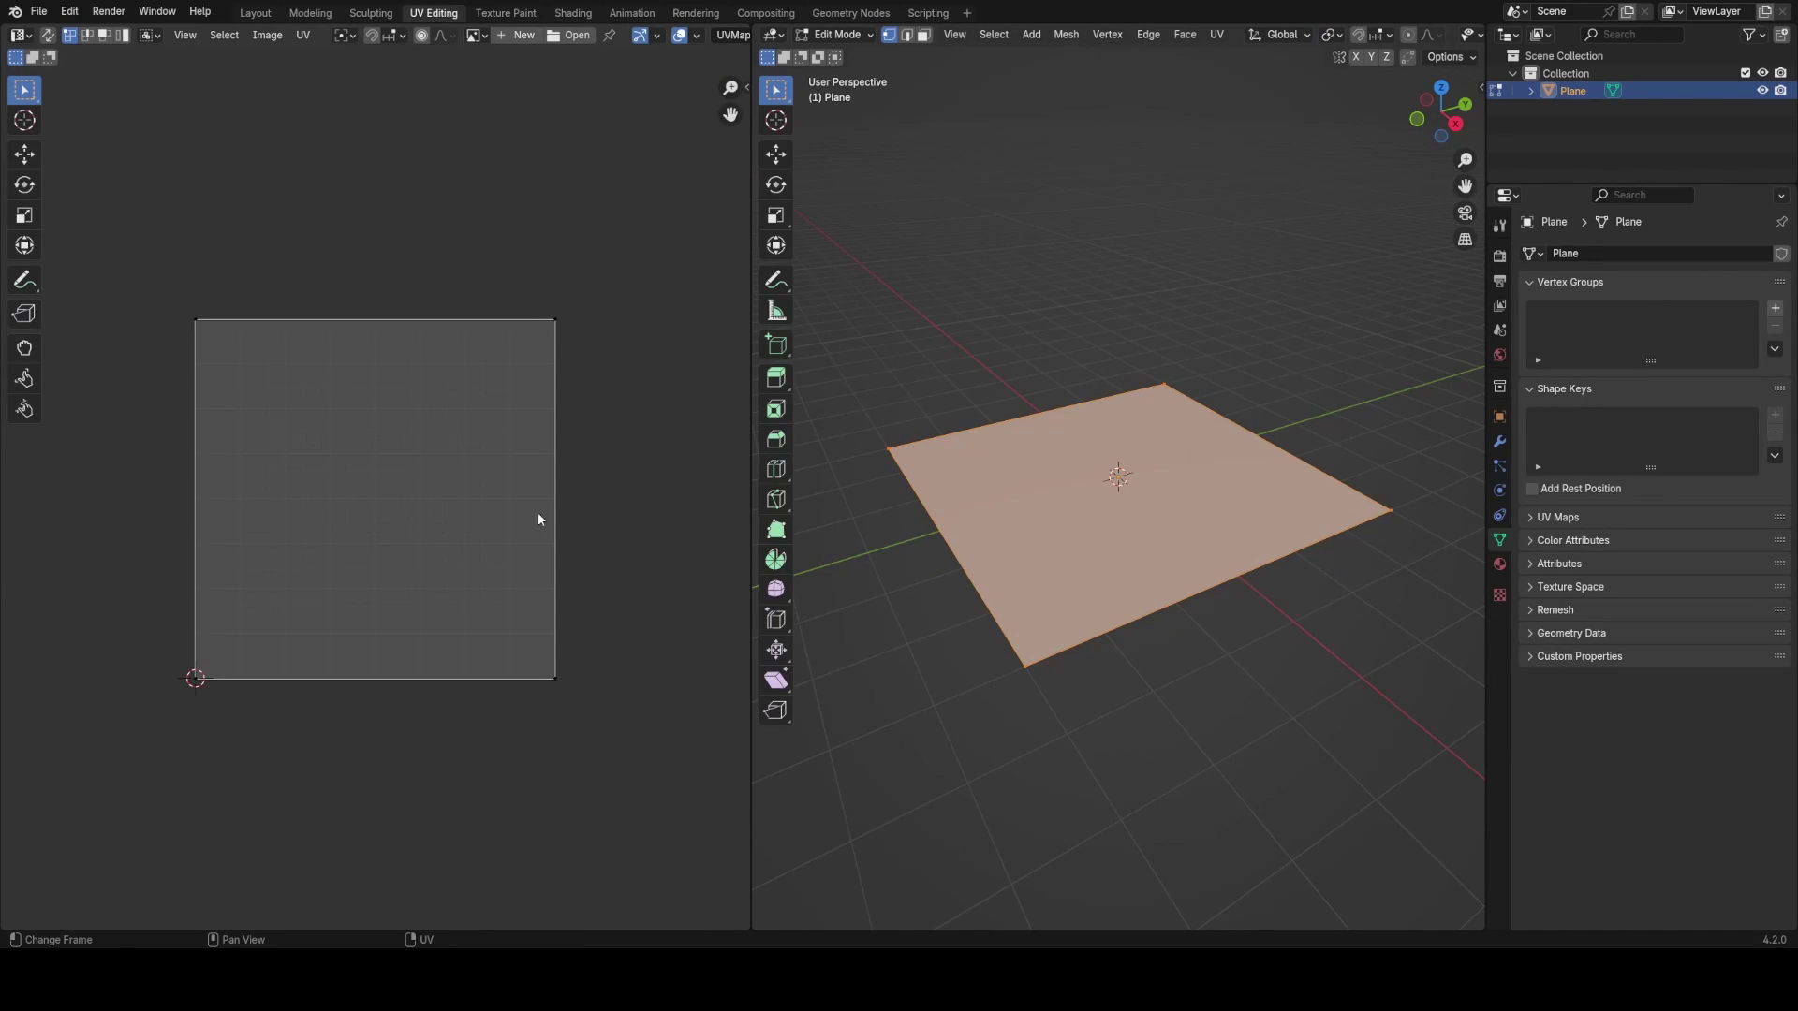
{"action": "scroll", "coordinate": [226, 656], "scroll_direction": "up", "scroll_amount": 2}
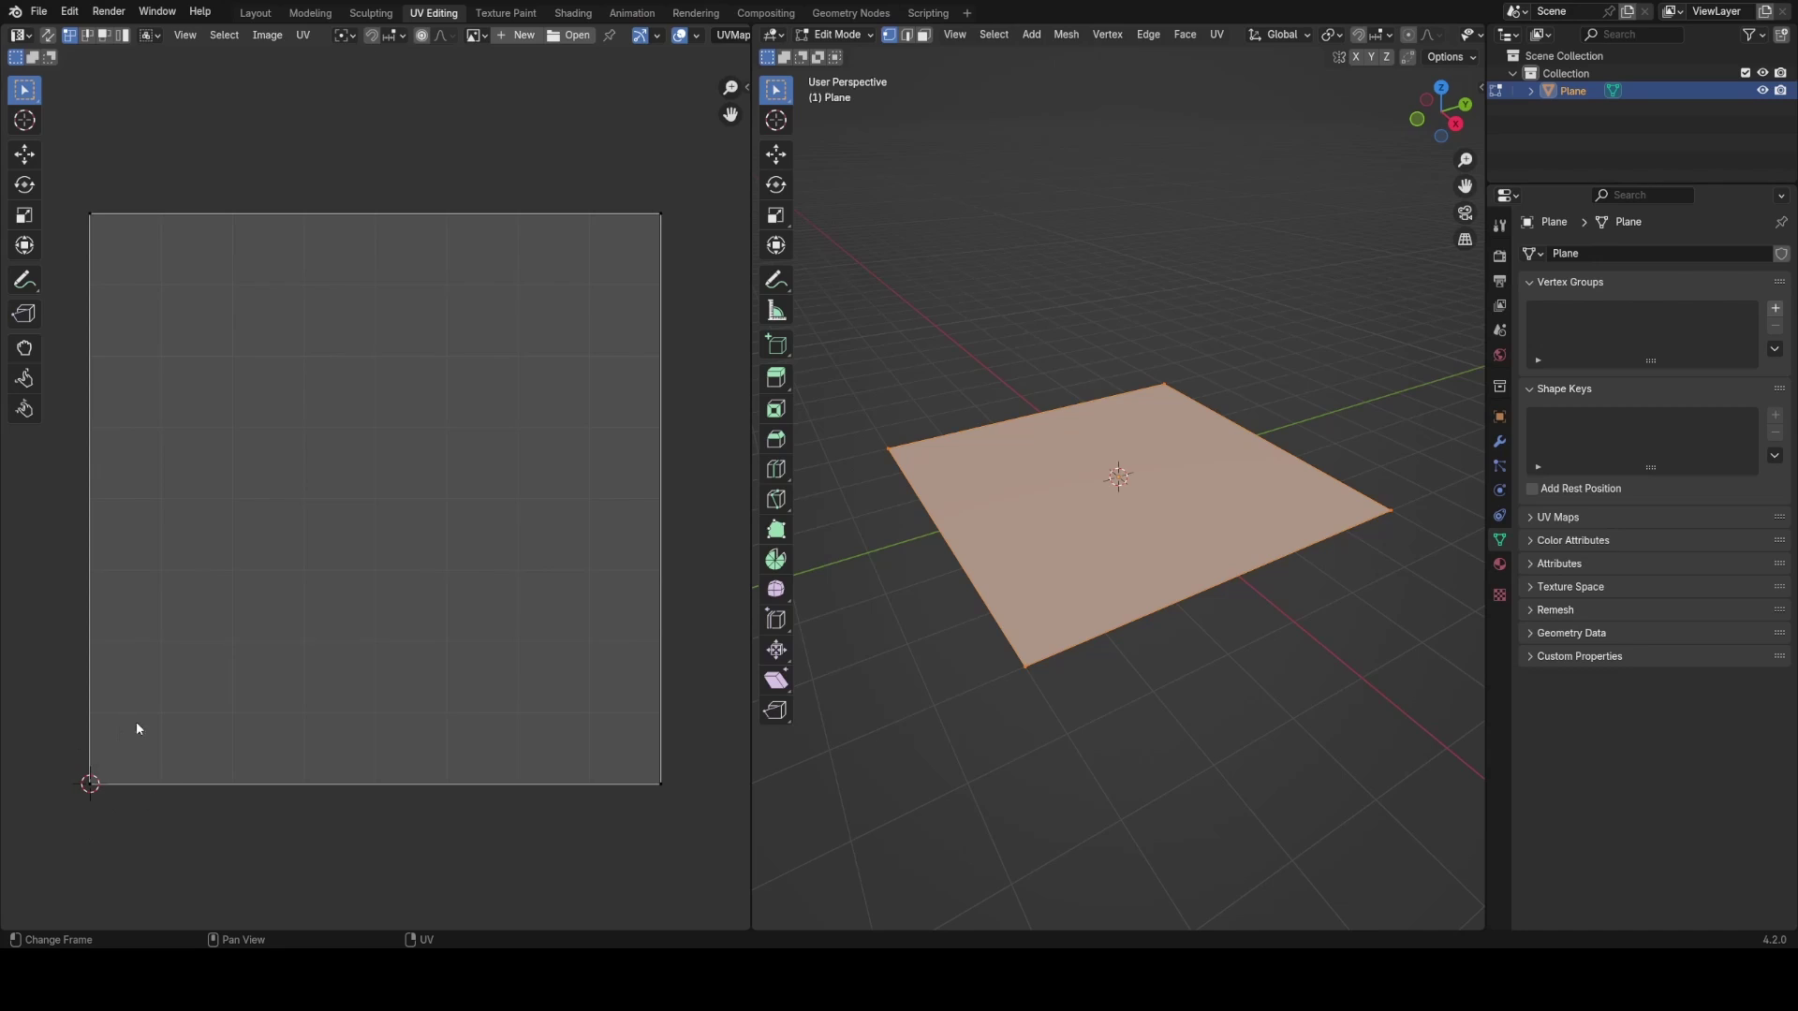
{"action": "scroll", "coordinate": [579, 275], "scroll_direction": "down", "scroll_amount": 2}
{"action": "scroll", "coordinate": [438, 430], "scroll_direction": "down", "scroll_amount": 1}
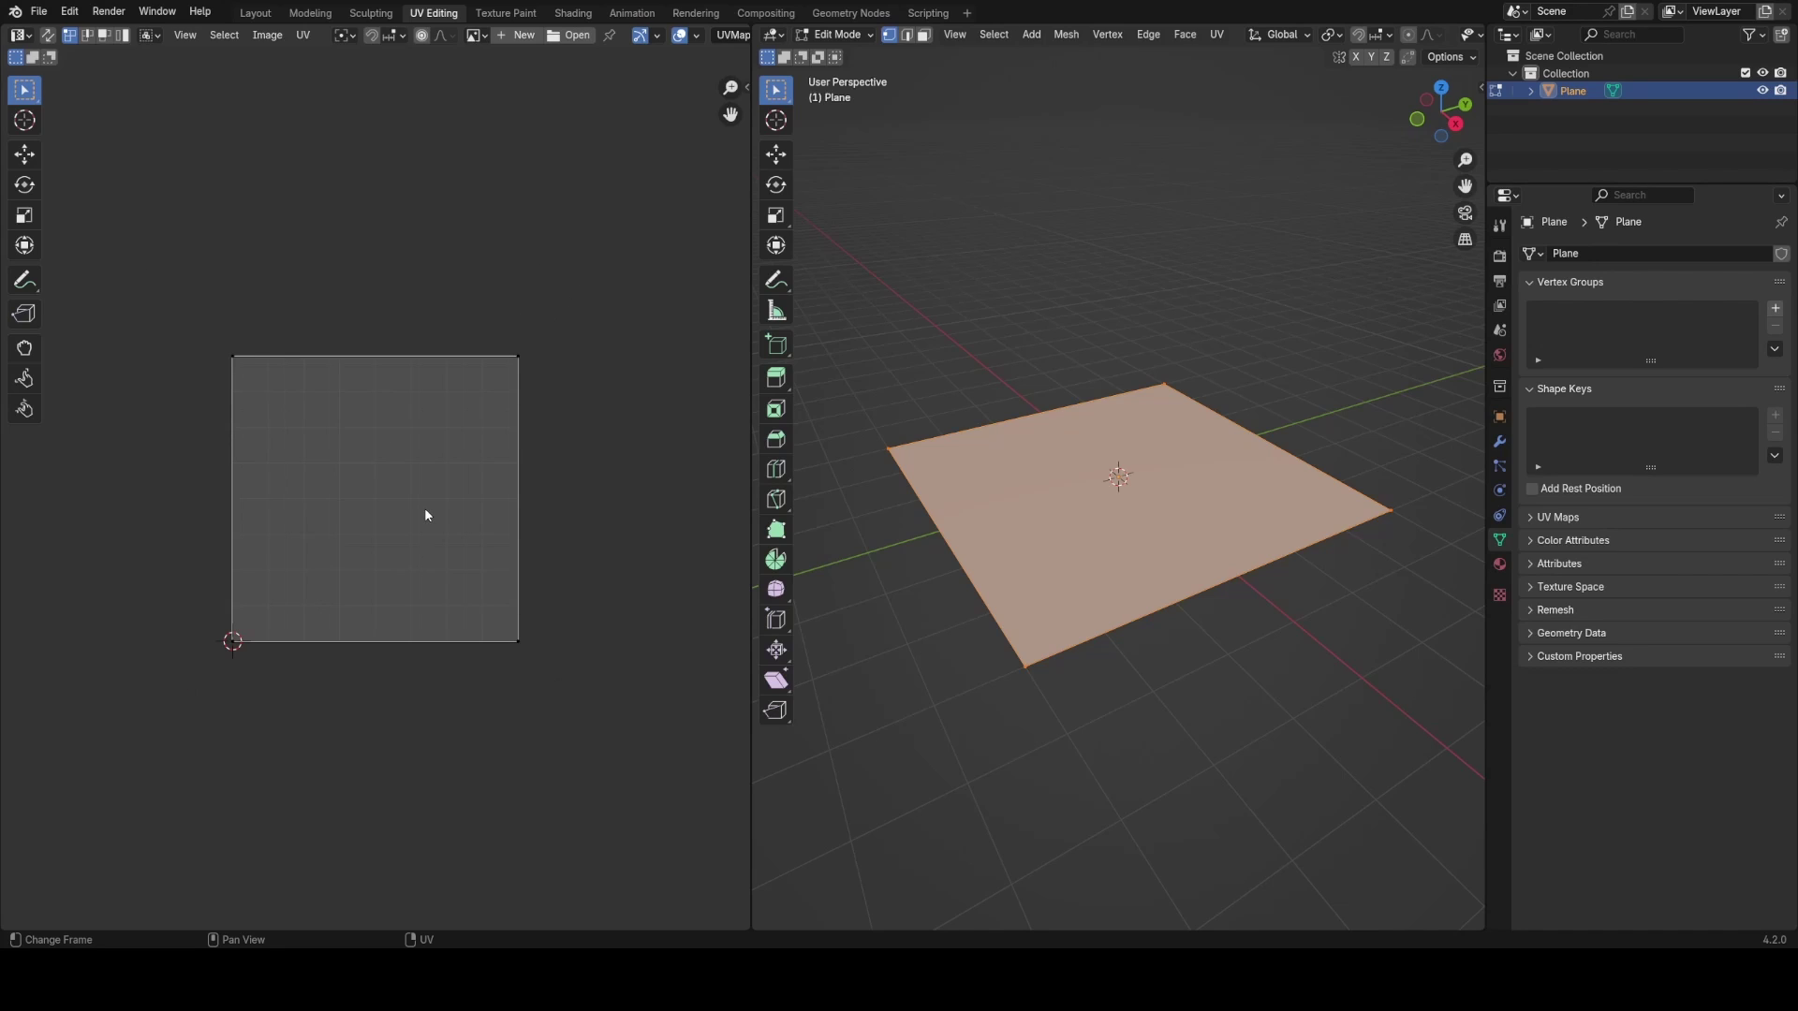
{"action": "scroll", "coordinate": [306, 444], "scroll_direction": "up", "scroll_amount": 5}
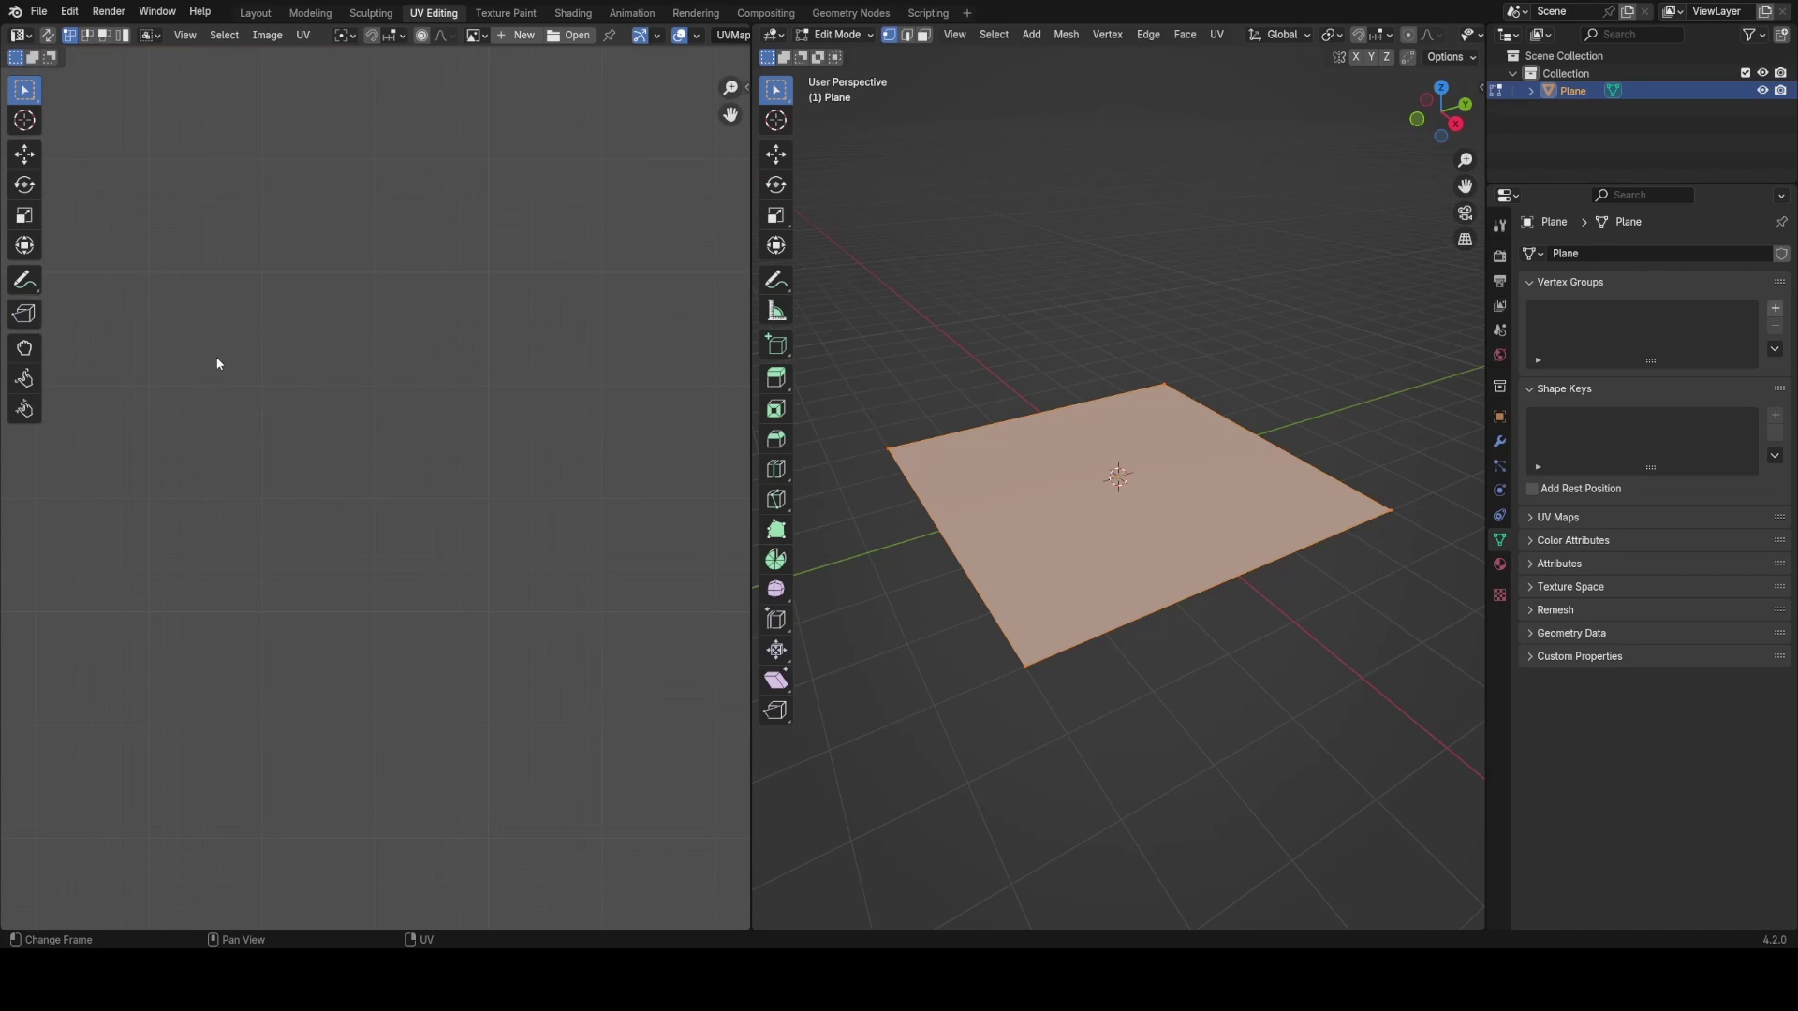
{"action": "scroll", "coordinate": [346, 478], "scroll_direction": "down", "scroll_amount": 2}
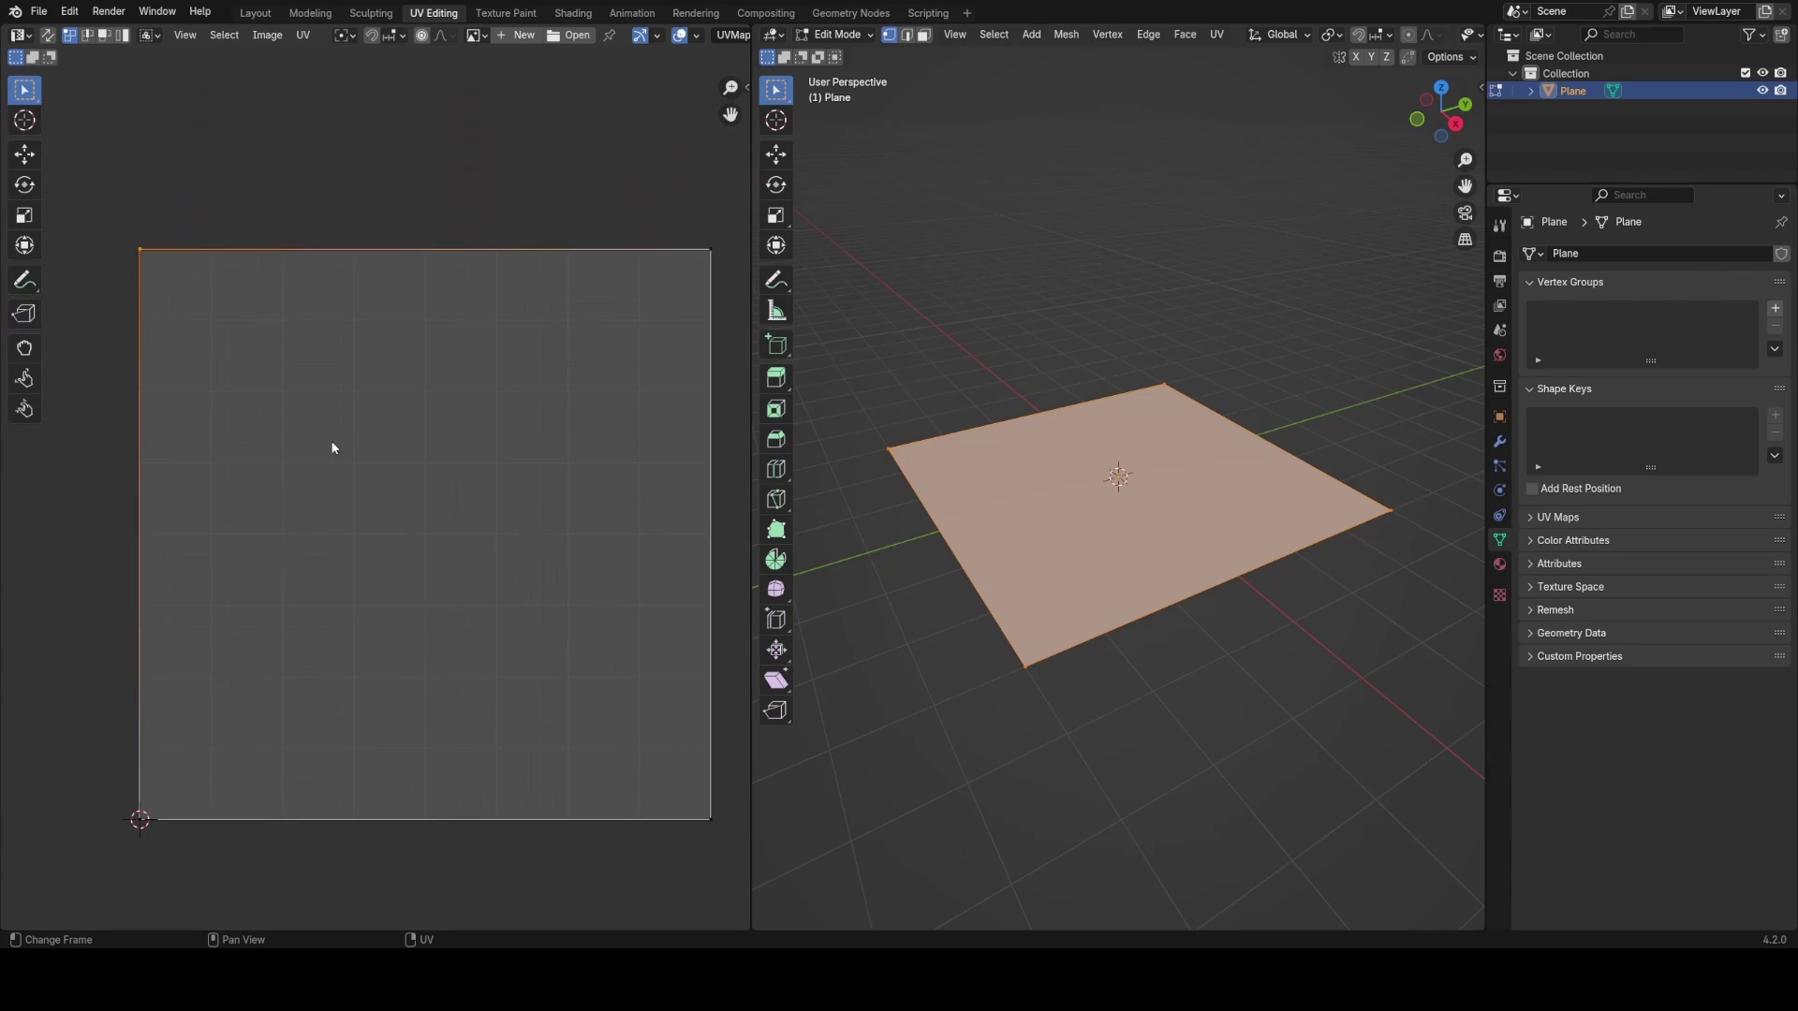
{"action": "left_click", "coordinate": [255, 12]}
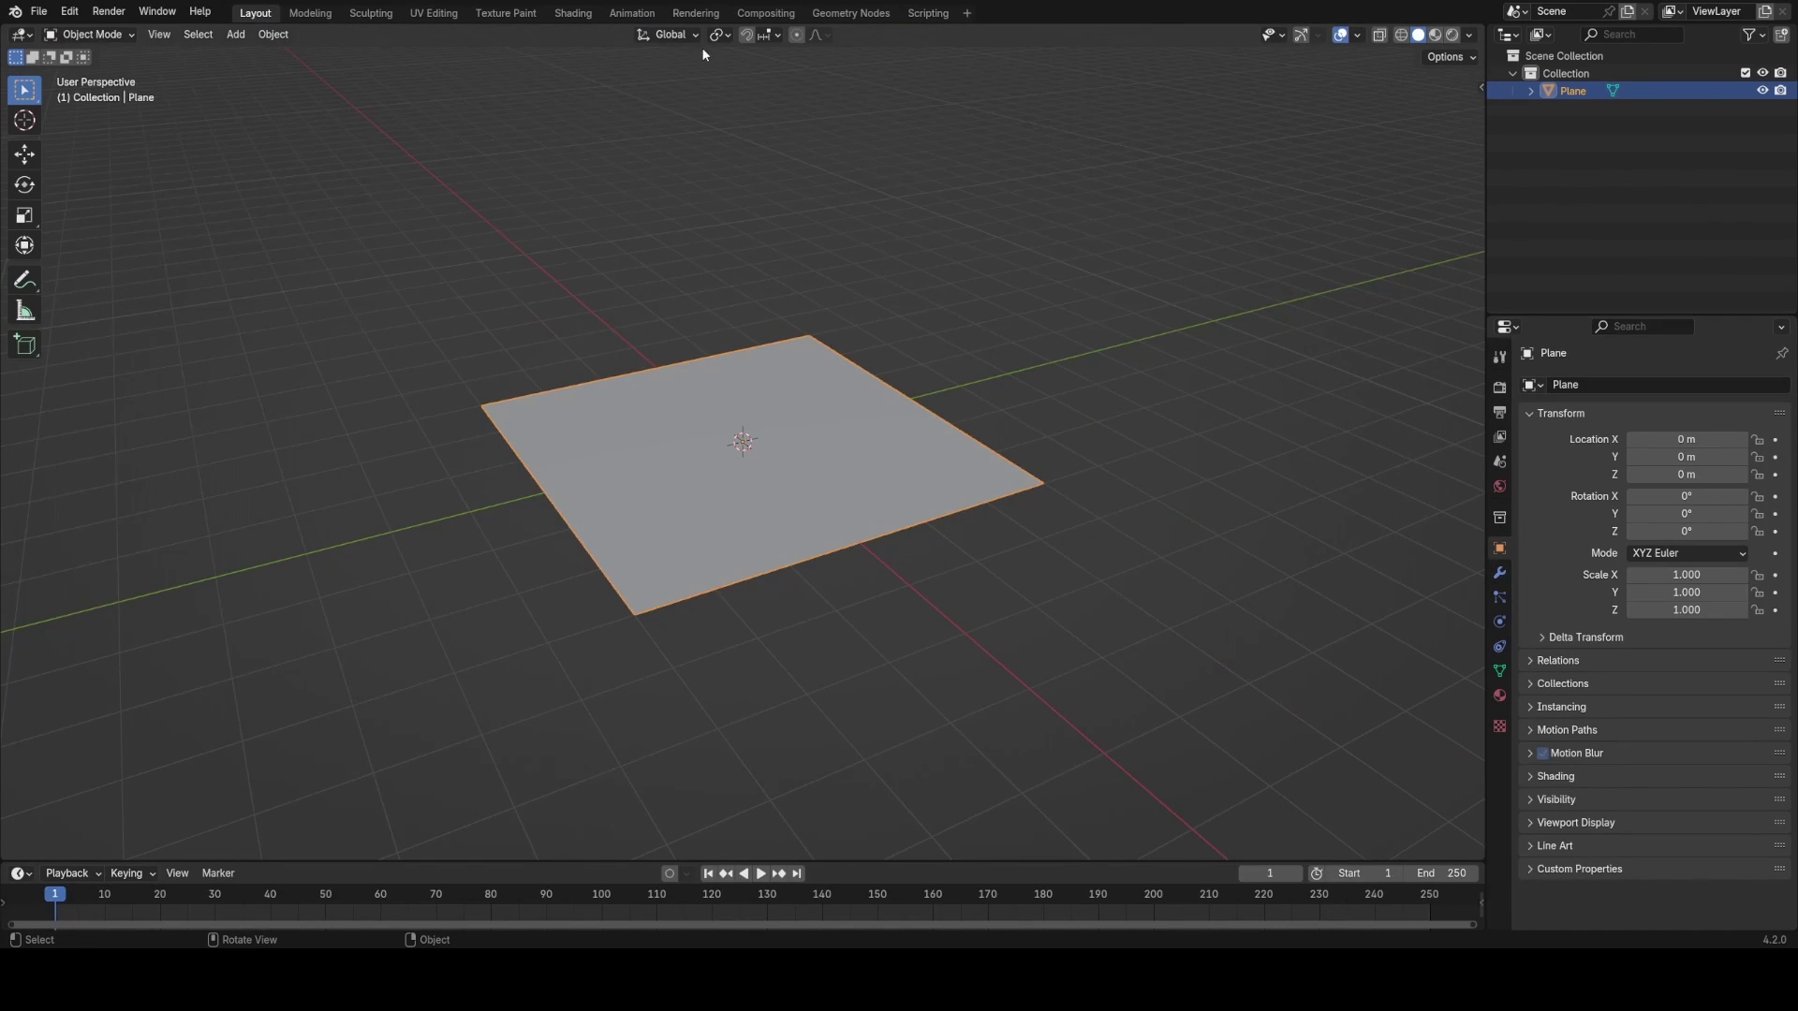
{"action": "left_click", "coordinate": [575, 14]}
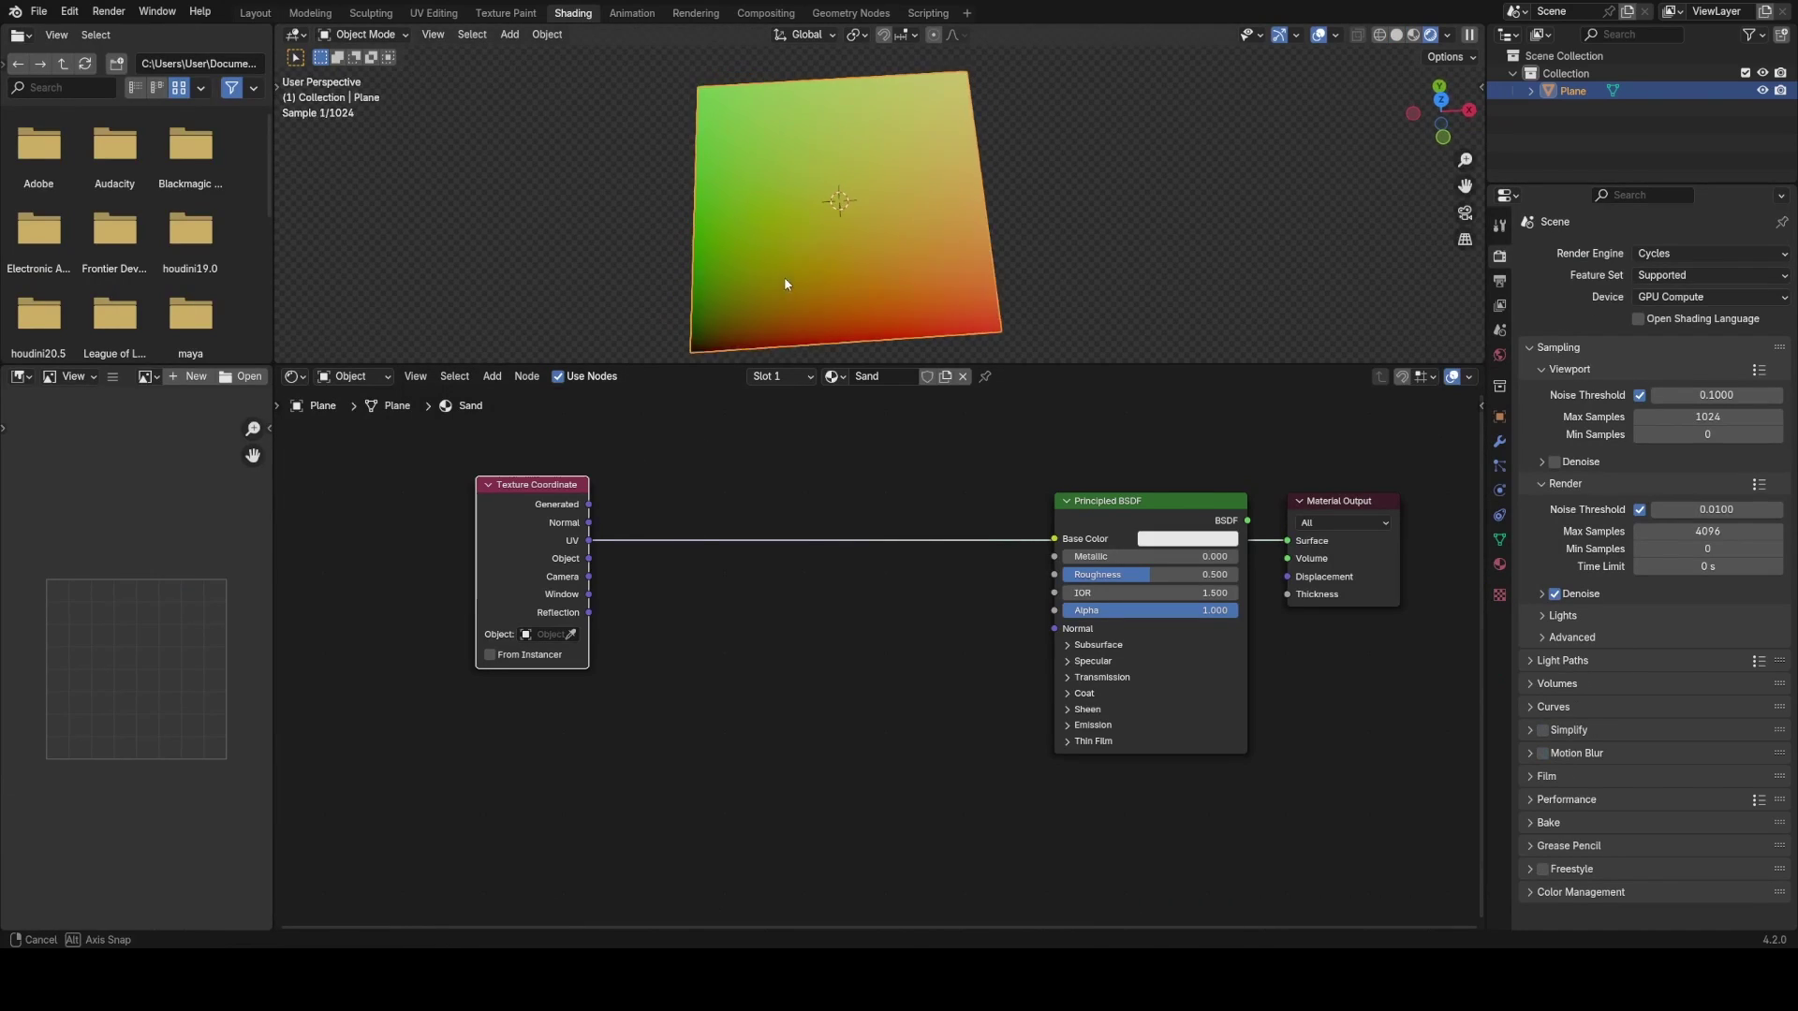
{"action": "middle_click_drag", "start_coordinate": [785, 279], "coordinate": [801, 275]}
{"action": "middle_click_drag", "start_coordinate": [883, 206], "coordinate": [807, 174]}
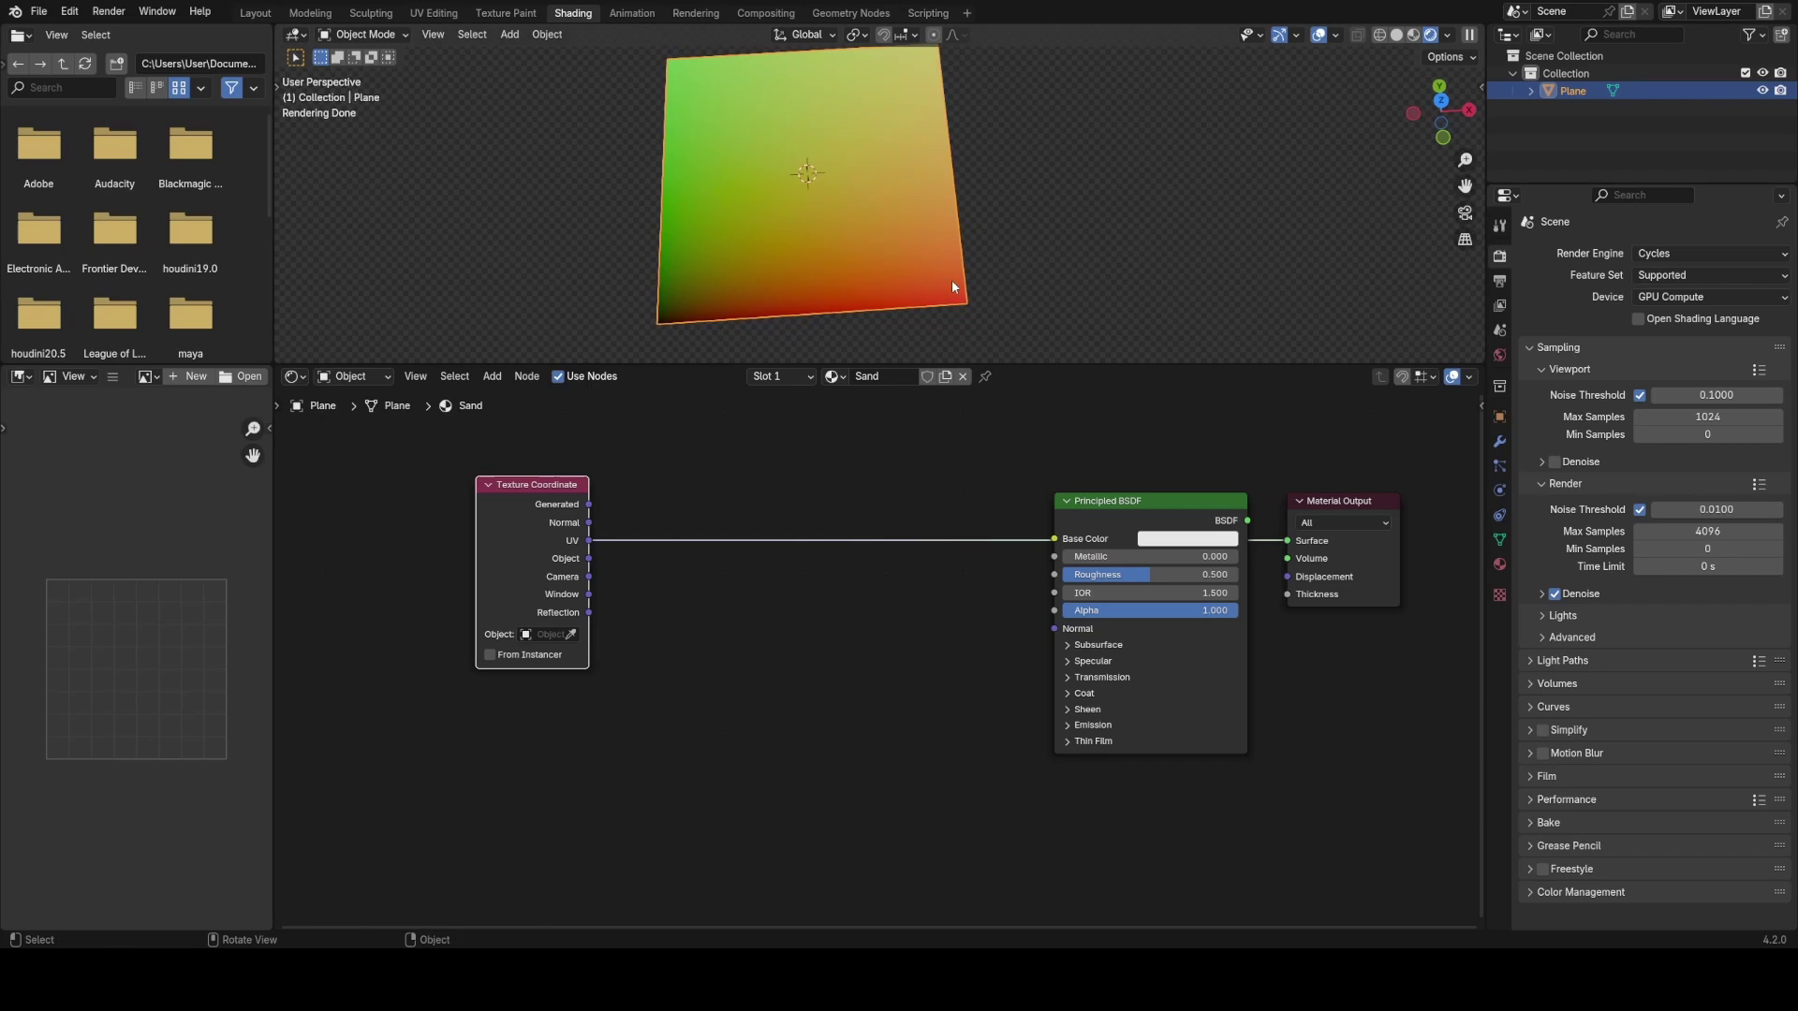
{"action": "middle_click_drag", "start_coordinate": [941, 281], "coordinate": [990, 281], "text": "shift"}
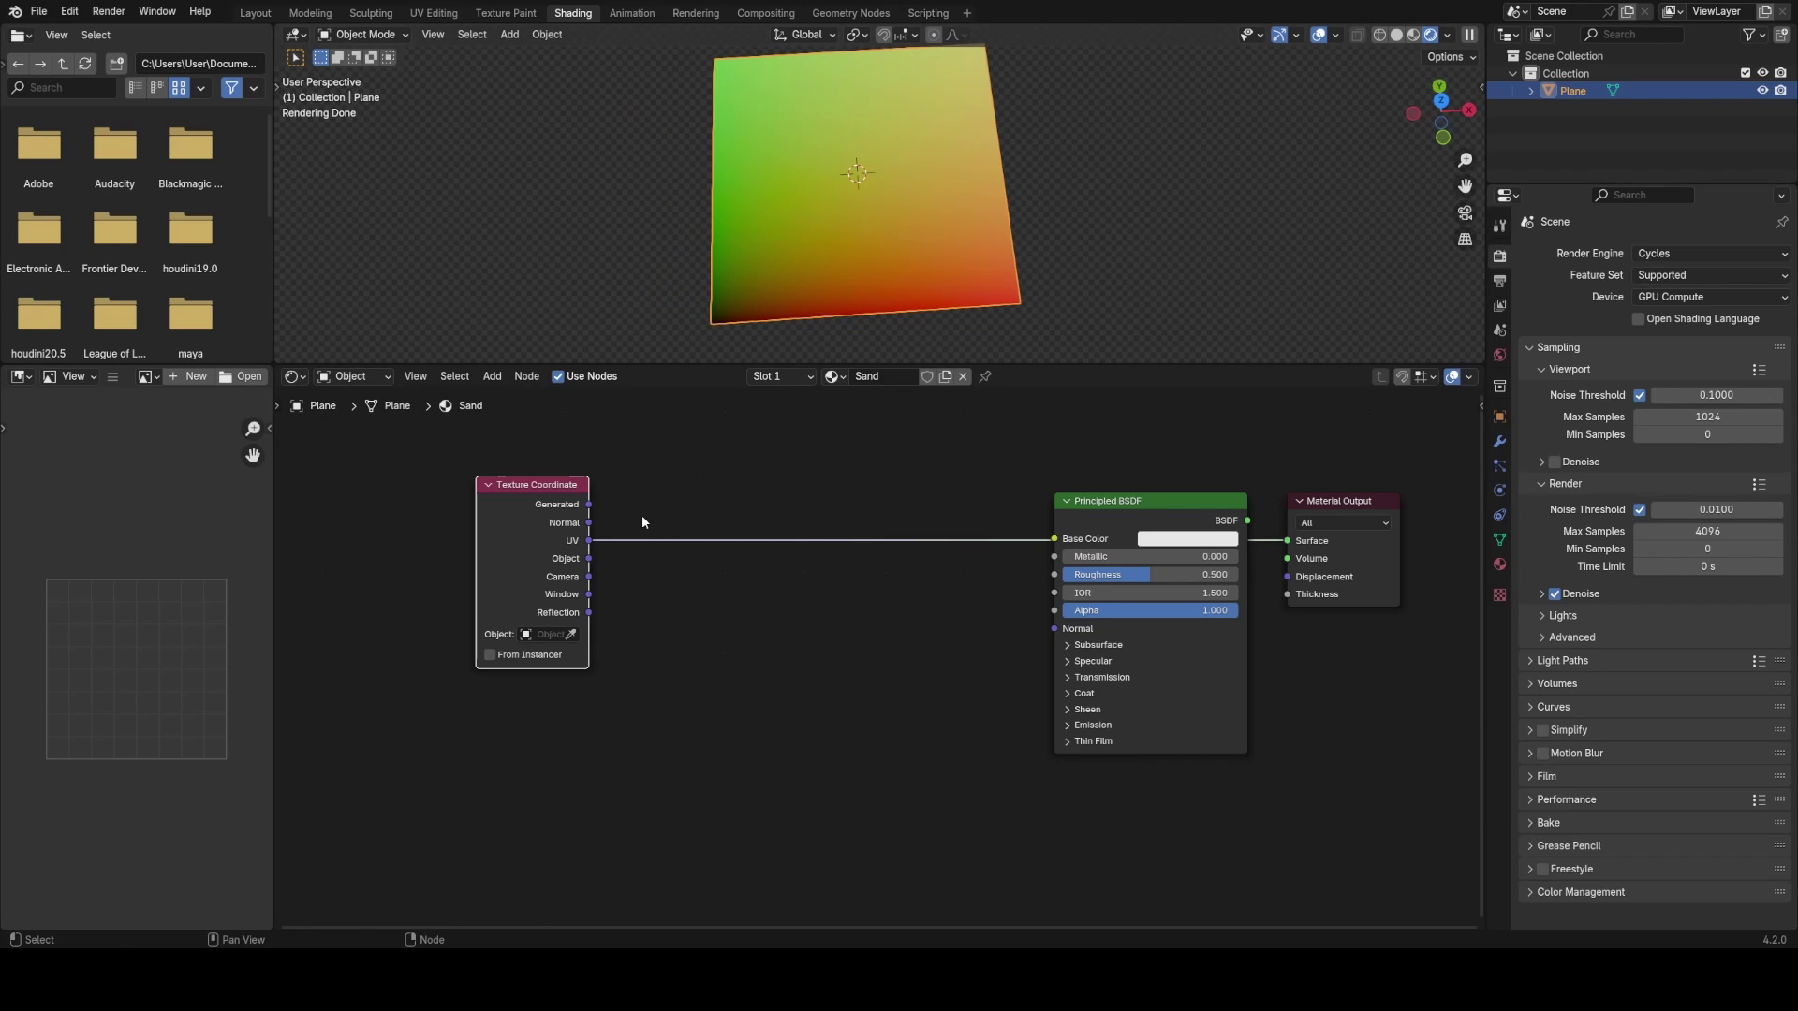
- Add a Separate XYZ node on the Texture Coordinate node's UV link
{"action": "key", "text": "shift+a"}
{"action": "left_click", "coordinate": [673, 517]}
{"action": "type", "text": "se"}
{"action": "key", "text": "Return"}
{"action": "left_click", "coordinate": [673, 517]}
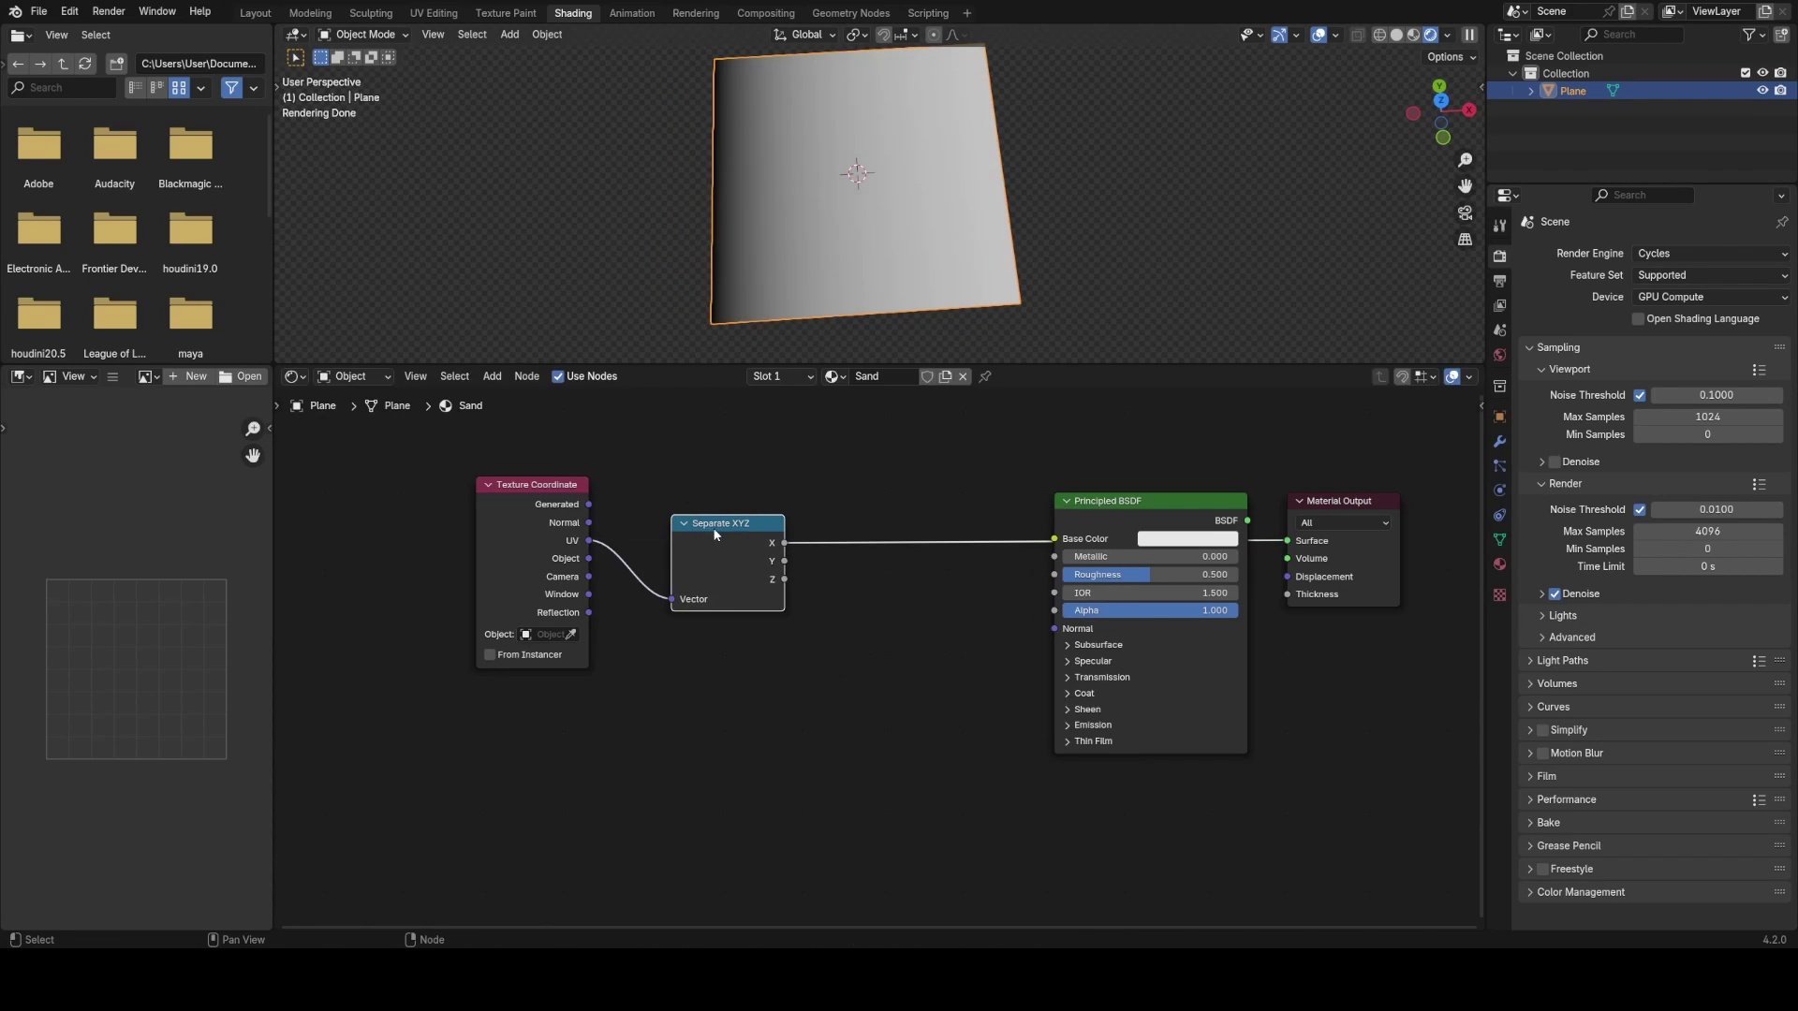
- Preview the individual Separate XYZ outputs on the plane in turn, ending on Y
{"action": "left_click_drag", "start_coordinate": [776, 559], "coordinate": [1053, 539]}
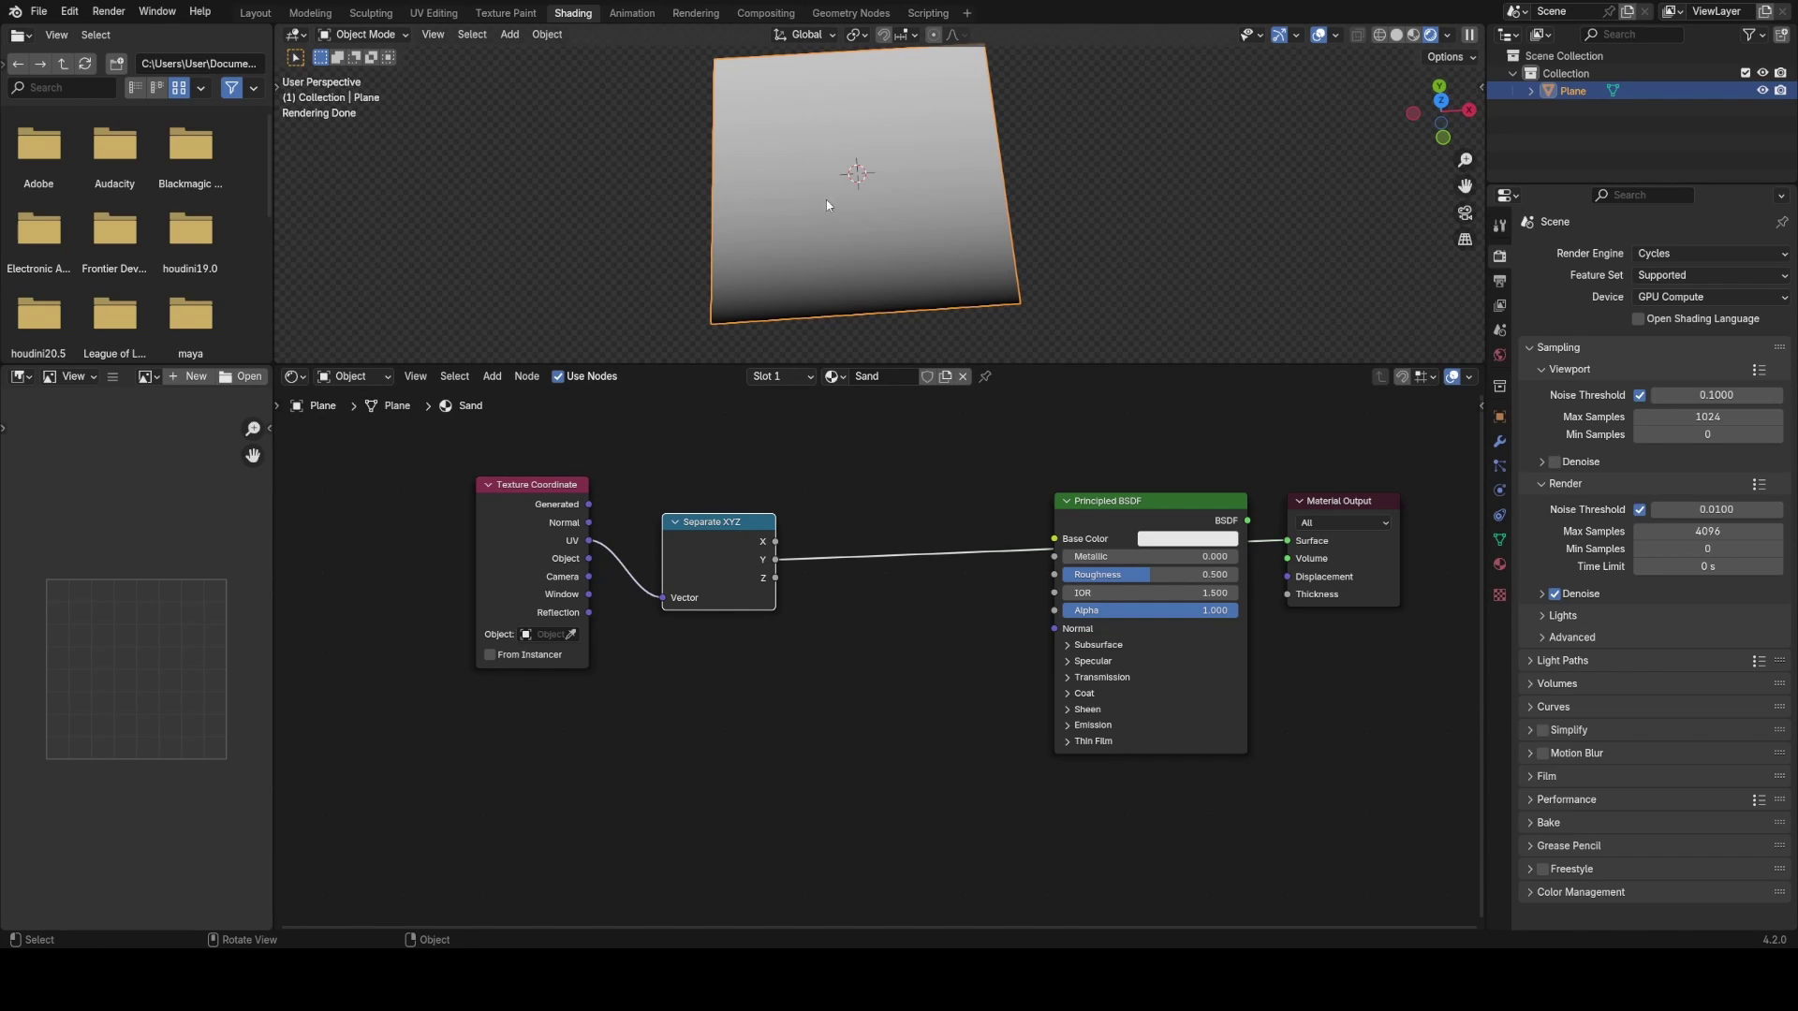
{"action": "left_click", "coordinate": [742, 522], "text": "ctrl+shift"}
{"action": "left_click", "coordinate": [734, 531], "text": "ctrl+shift"}
{"action": "left_click", "coordinate": [732, 538], "text": "ctrl+shift"}
{"action": "scroll", "coordinate": [731, 536], "scroll_direction": "down", "scroll_amount": 1, "text": "ctrl+shift"}
{"action": "scroll", "coordinate": [711, 531], "scroll_direction": "down", "scroll_amount": 1, "text": "ctrl+shift"}
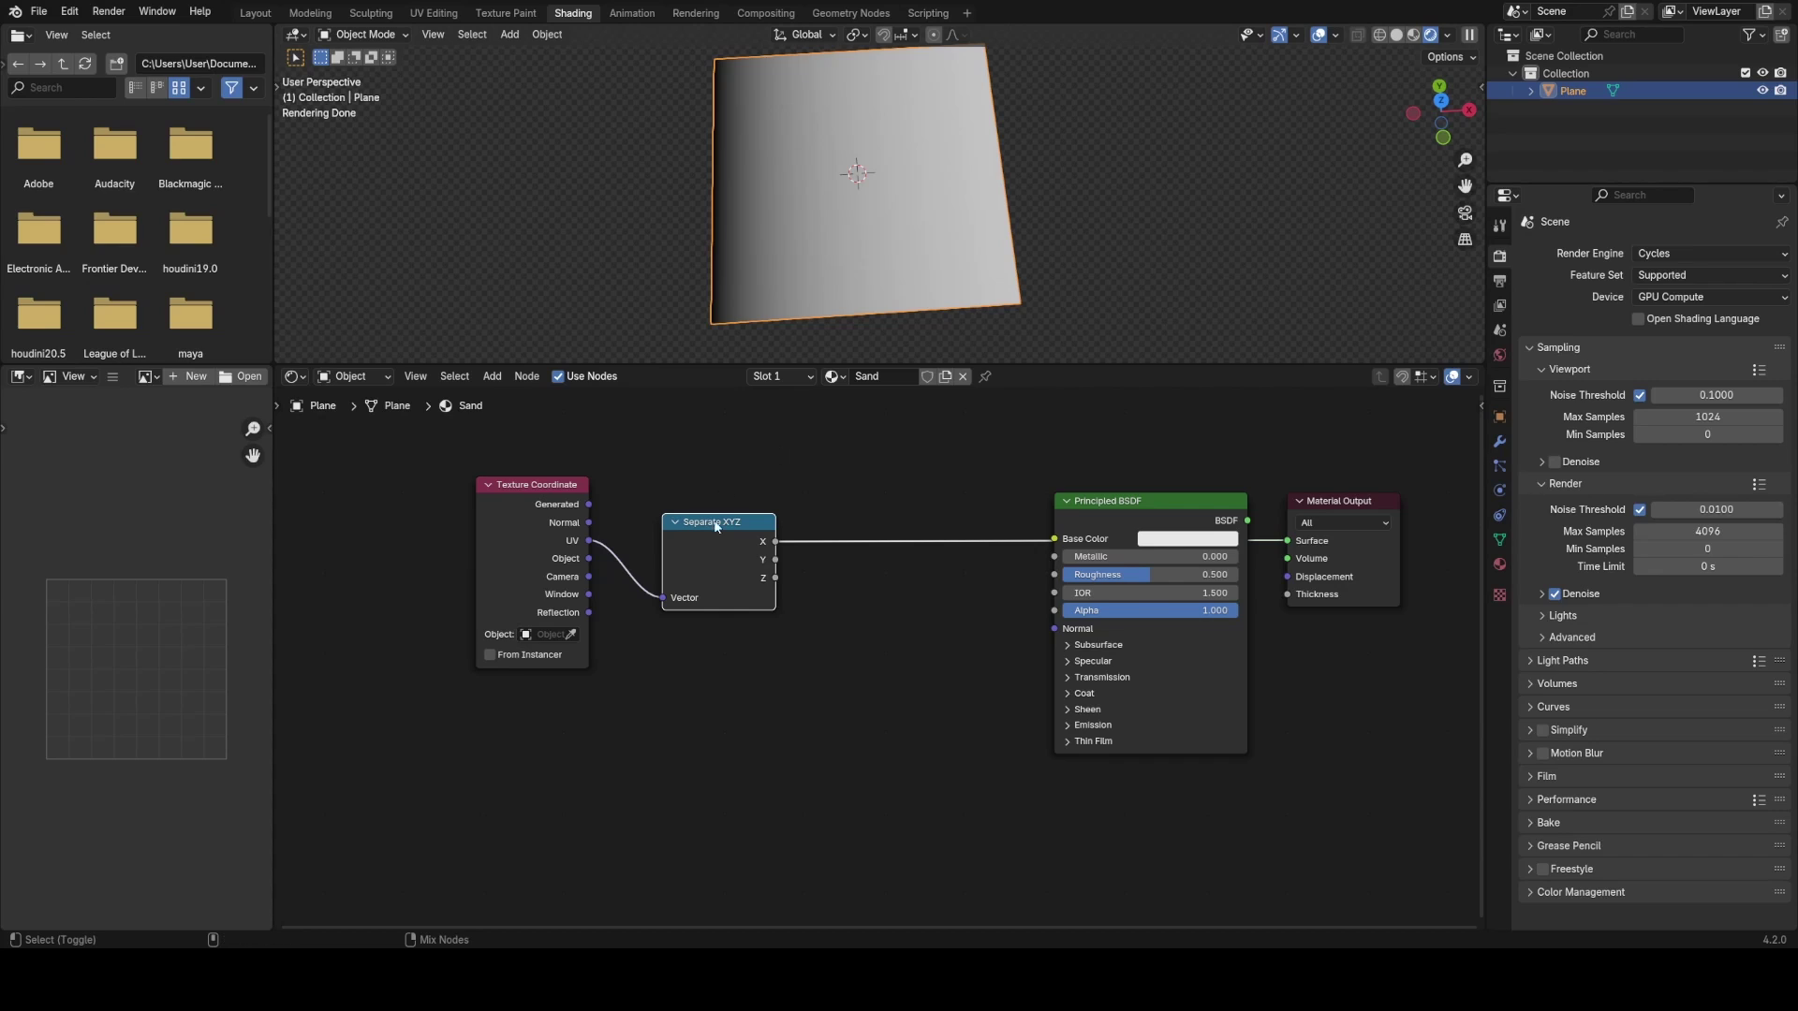
{"action": "scroll", "coordinate": [716, 527], "scroll_direction": "down", "scroll_amount": 1, "text": "ctrl+shift"}
{"action": "left_click_drag", "start_coordinate": [675, 563], "coordinate": [674, 568]}
- Extrude the plane's face upward into a box in Edit Mode and return to Object Mode
{"action": "middle_click_drag", "start_coordinate": [914, 281], "coordinate": [952, 248]}
{"action": "key", "text": "Tab"}
{"action": "key", "text": "e"}
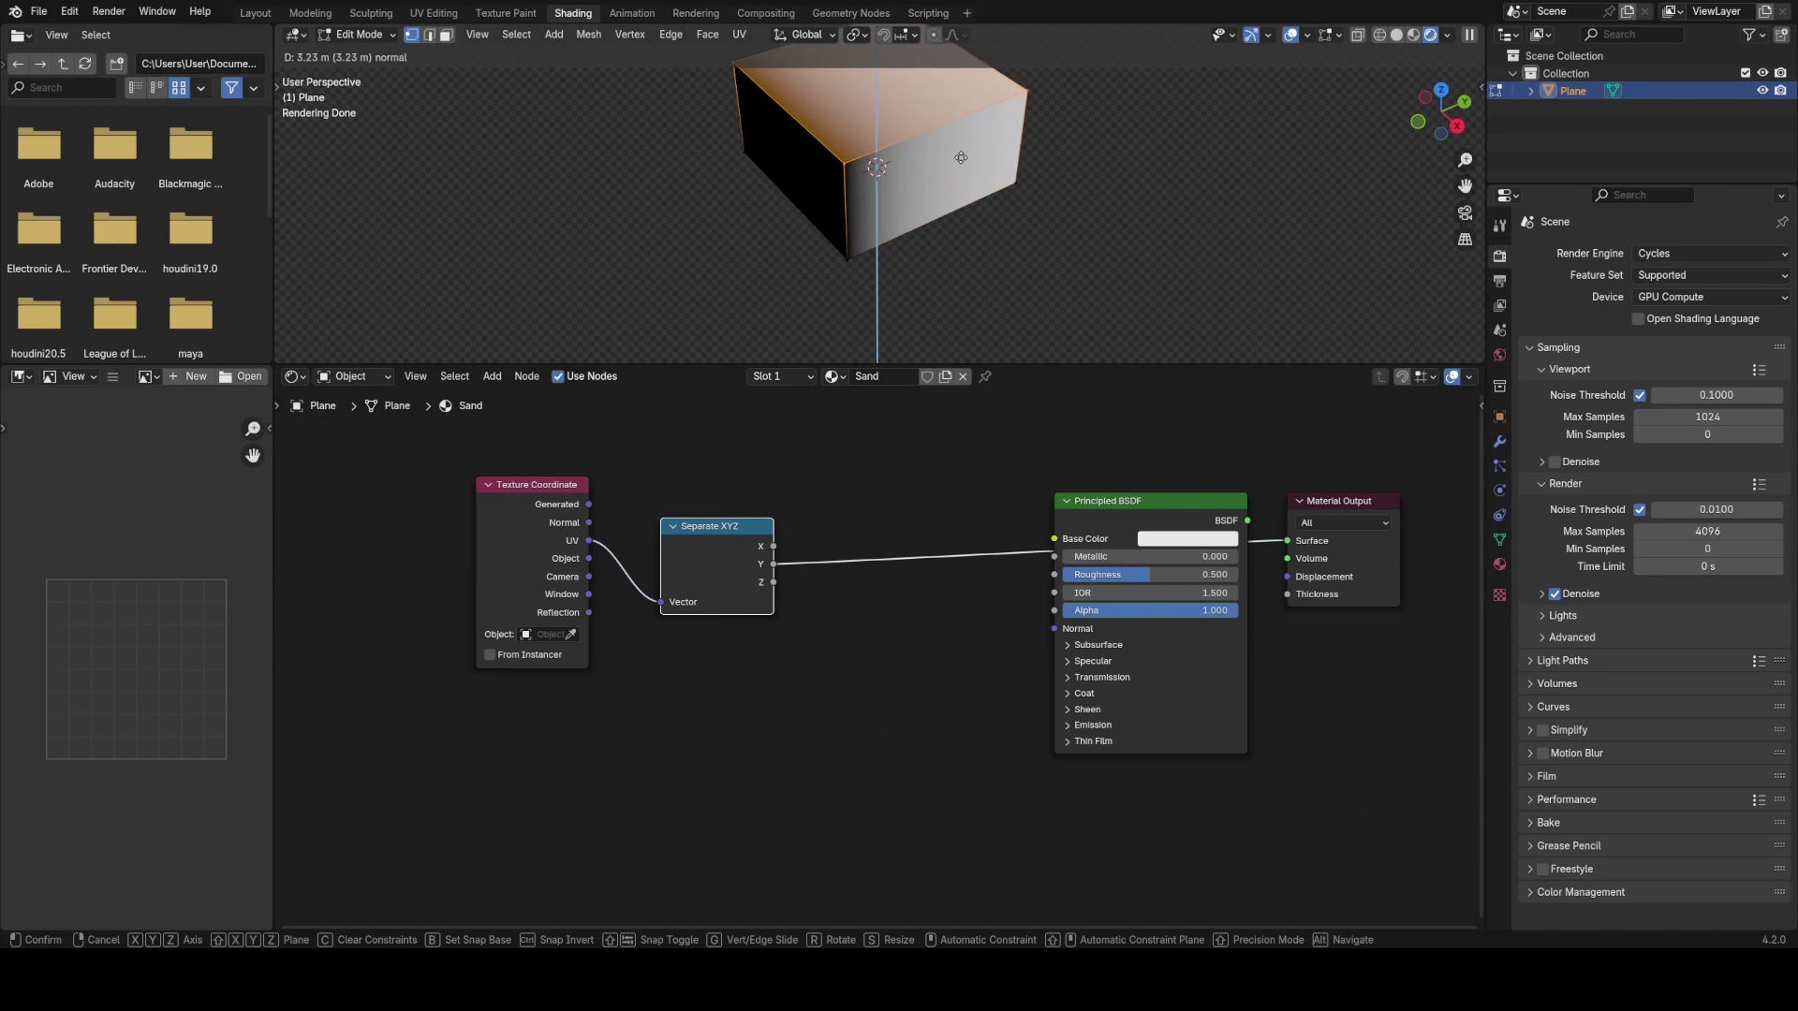
{"action": "left_click", "coordinate": [969, 122]}
{"action": "key", "text": "Tab"}
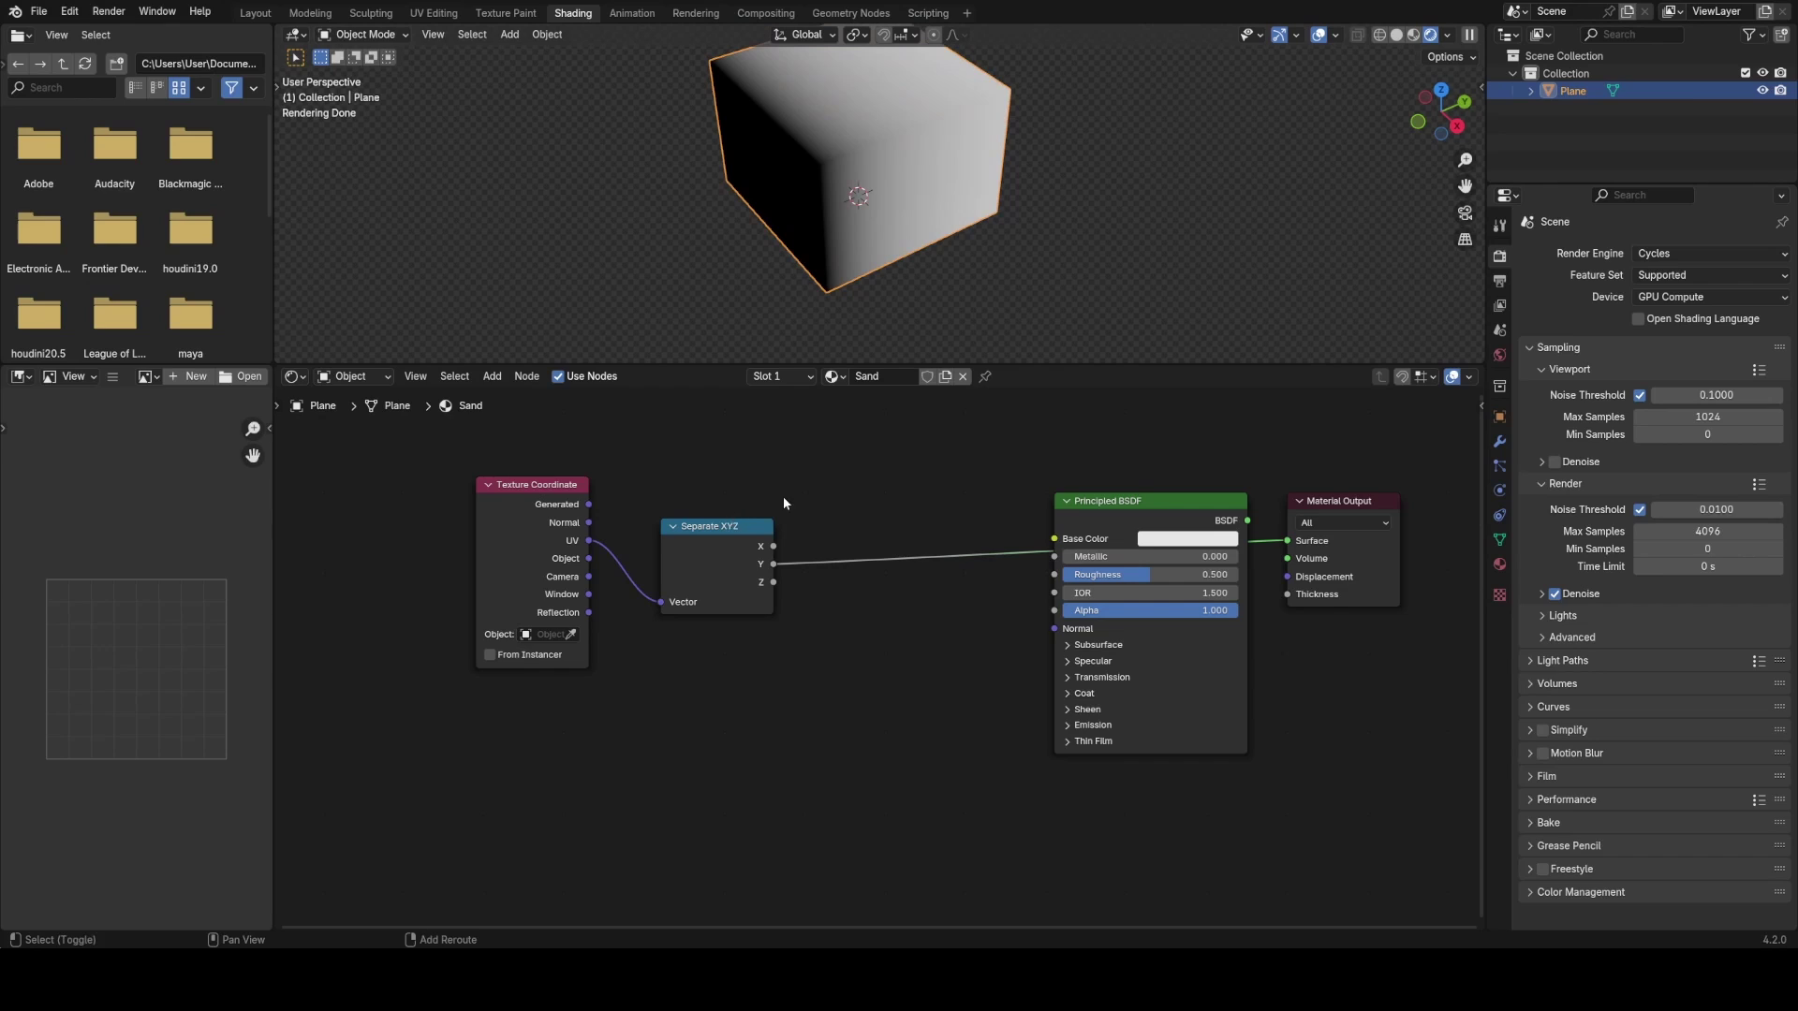
{"action": "middle_click_drag", "start_coordinate": [783, 496], "coordinate": [757, 577]}
{"action": "middle_click_drag", "start_coordinate": [918, 215], "coordinate": [888, 277]}
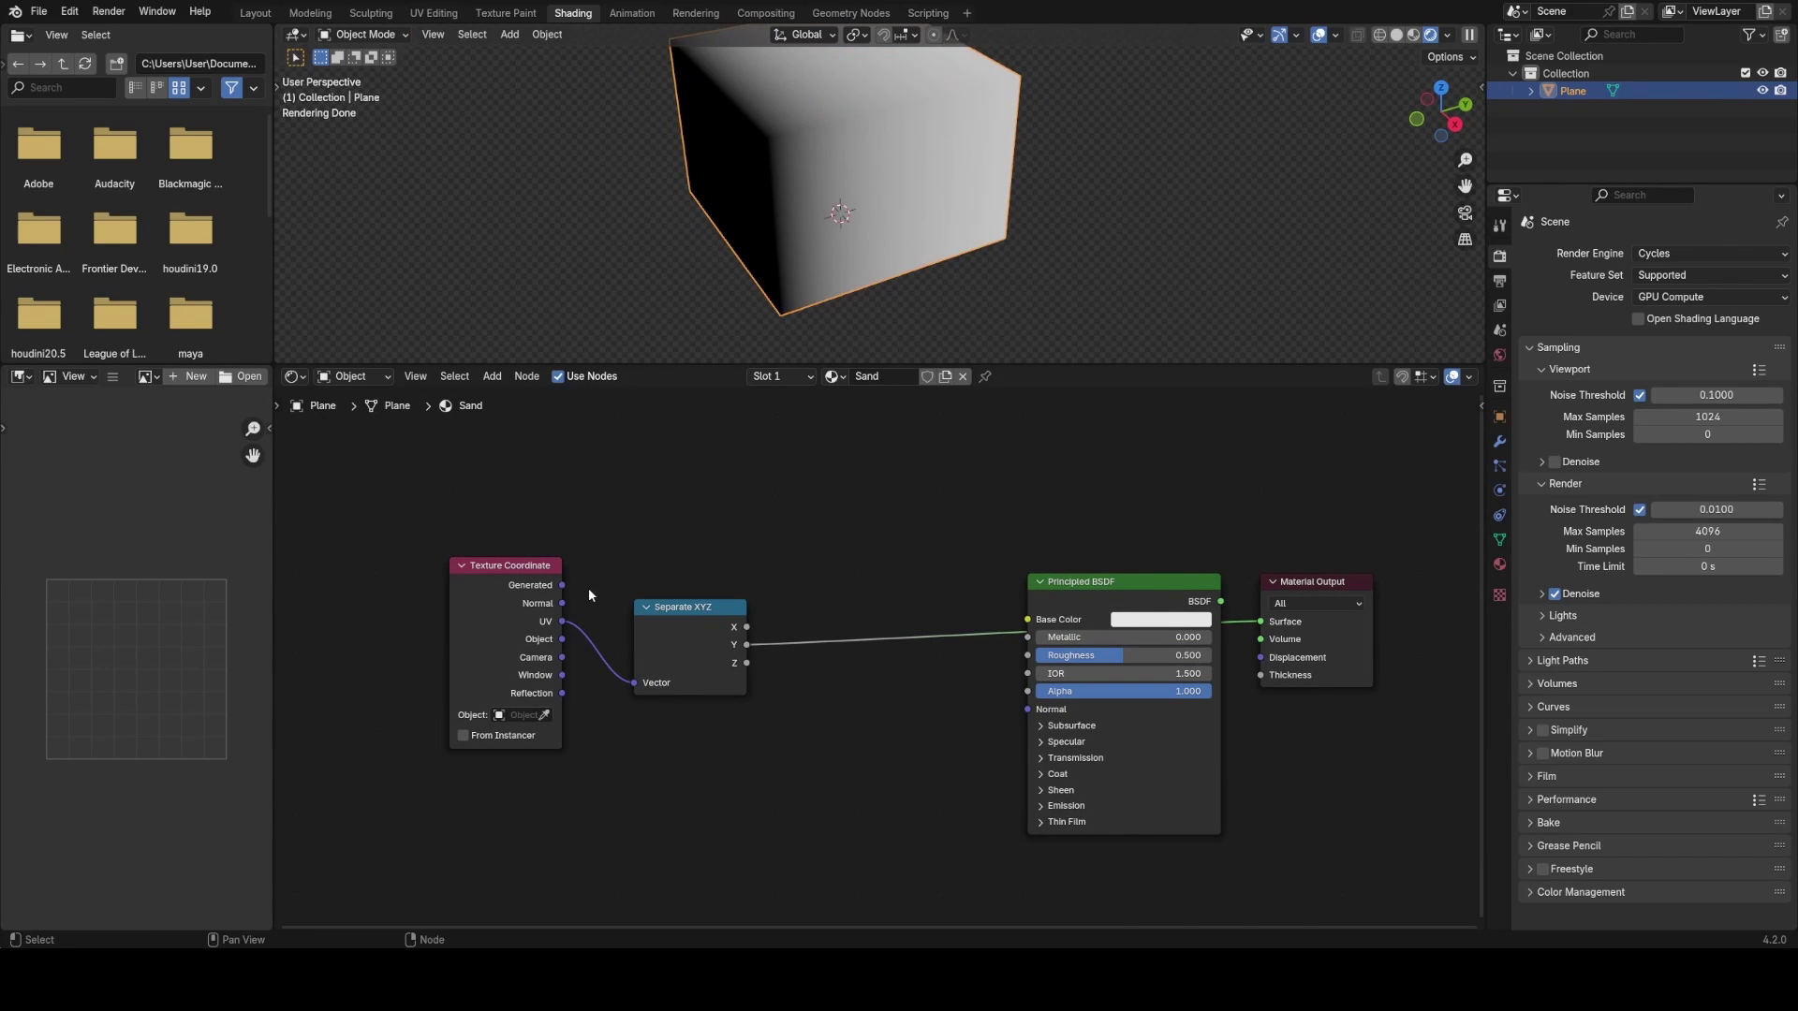
- Preview the Texture Coordinate node's UV output on the box and inspect its sides
{"action": "left_click", "coordinate": [521, 611], "text": "ctrl+shift"}
{"action": "left_click", "coordinate": [521, 611], "text": "ctrl+shift"}
{"action": "left_click", "coordinate": [520, 611], "text": "ctrl+shift"}
{"action": "middle_click_drag", "start_coordinate": [786, 342], "coordinate": [861, 211]}
- Insert a Noise Texture node on the UV preview link and move the Separate XYZ node clear of it
{"action": "key", "text": "shift+a"}
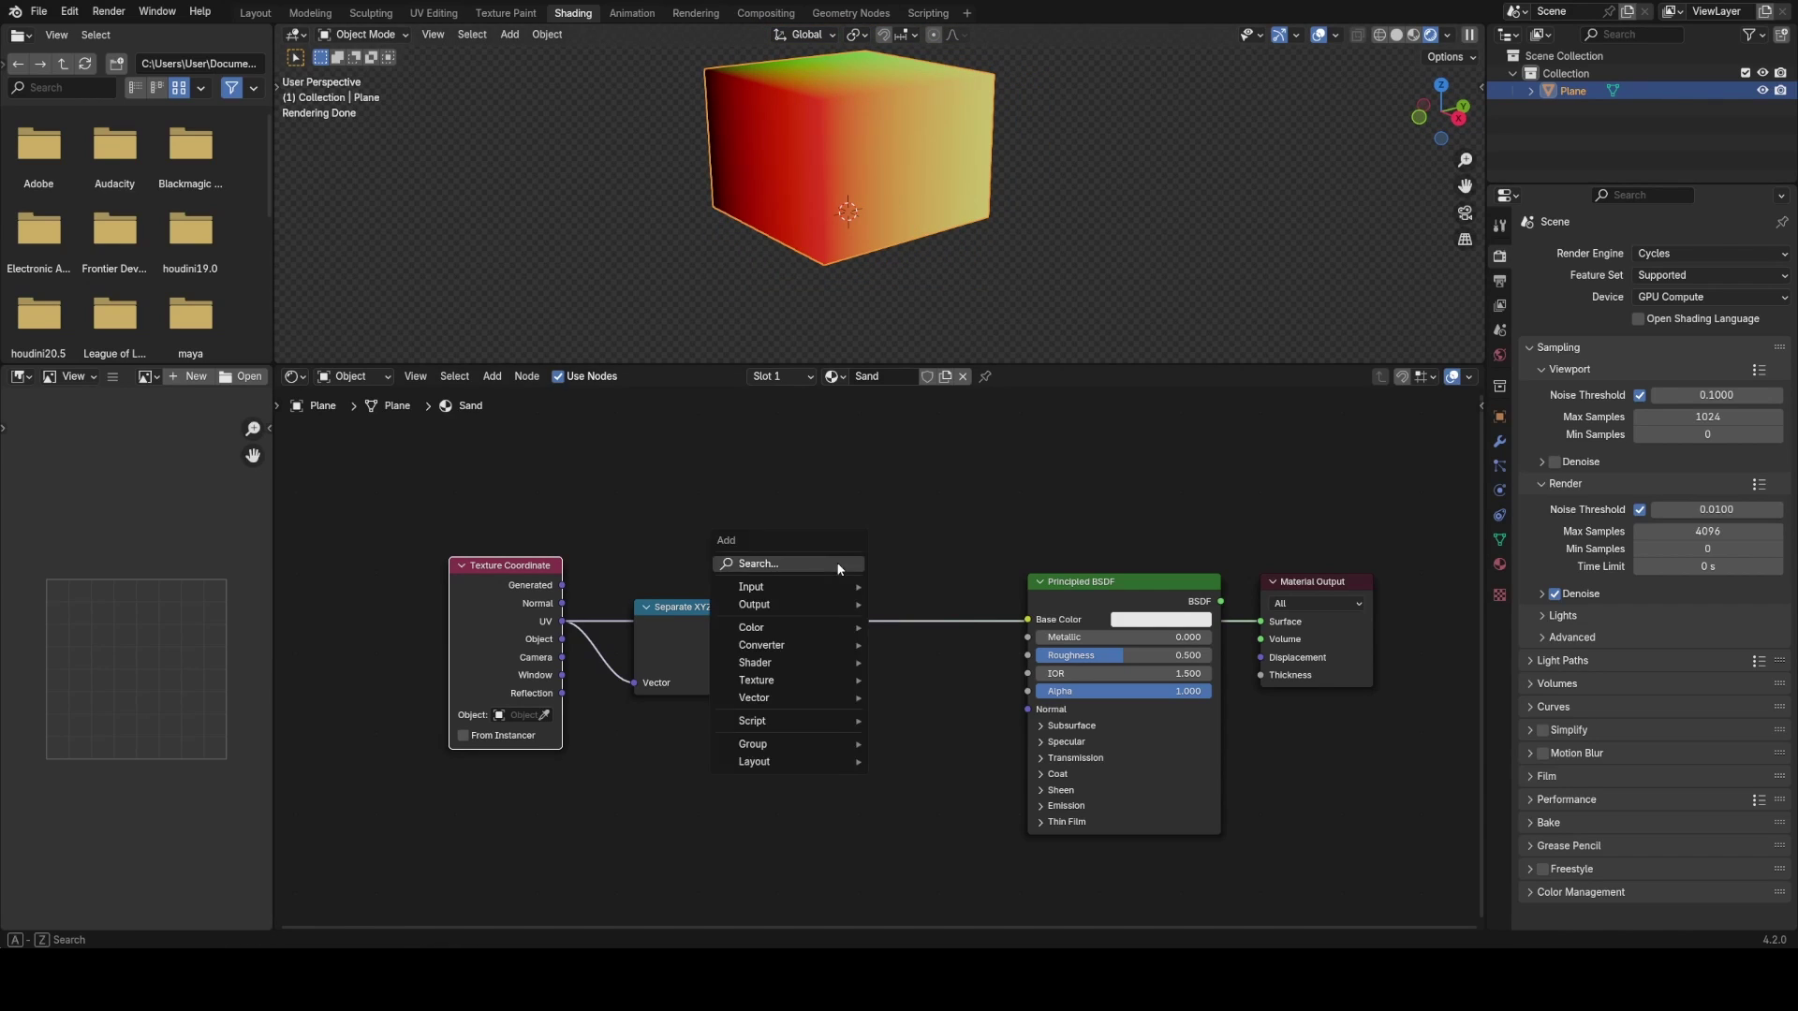
{"action": "type", "text": "noise"}
{"action": "key", "text": "Return"}
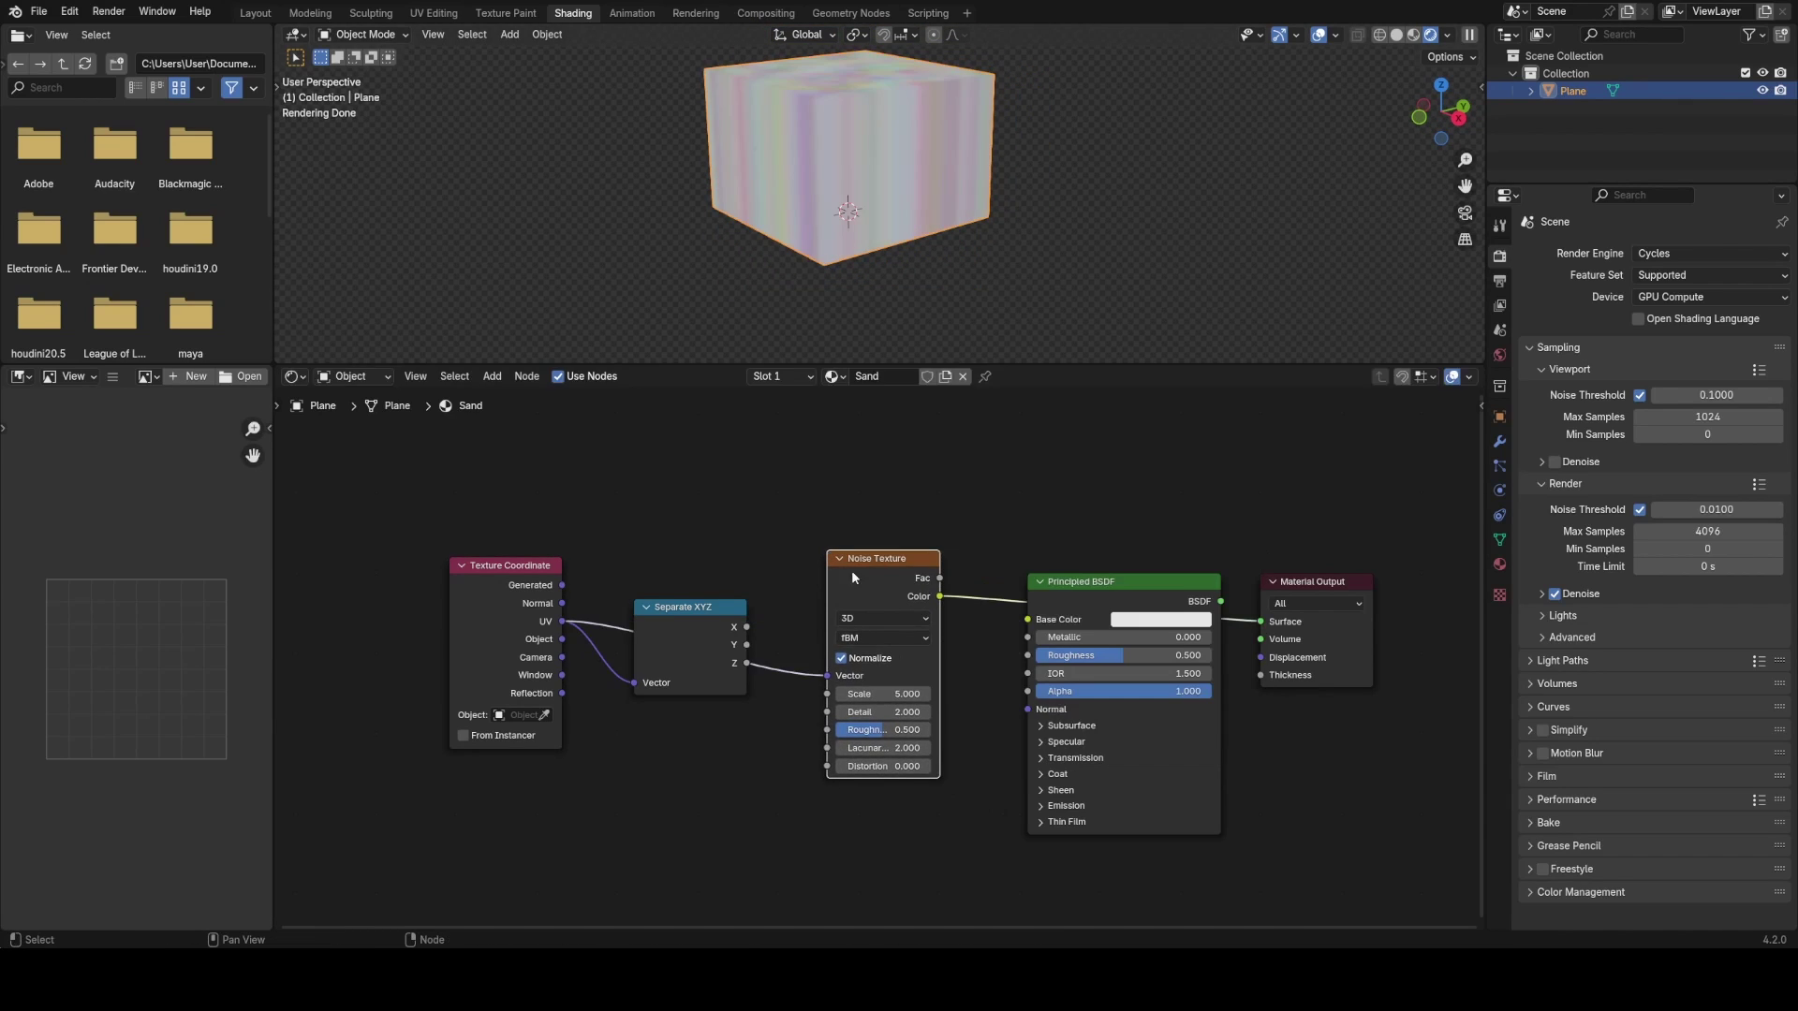
{"action": "left_click", "coordinate": [640, 743]}
- Mark seams on the box's edges in Edit Mode, unwrap the whole box, and return to Object Mode to inspect the noise
{"action": "middle_click_drag", "start_coordinate": [829, 141], "coordinate": [890, 234]}
{"action": "scroll", "coordinate": [926, 157], "scroll_direction": "up", "scroll_amount": 1}
{"action": "key", "text": "Tab"}
{"action": "key", "text": "2"}
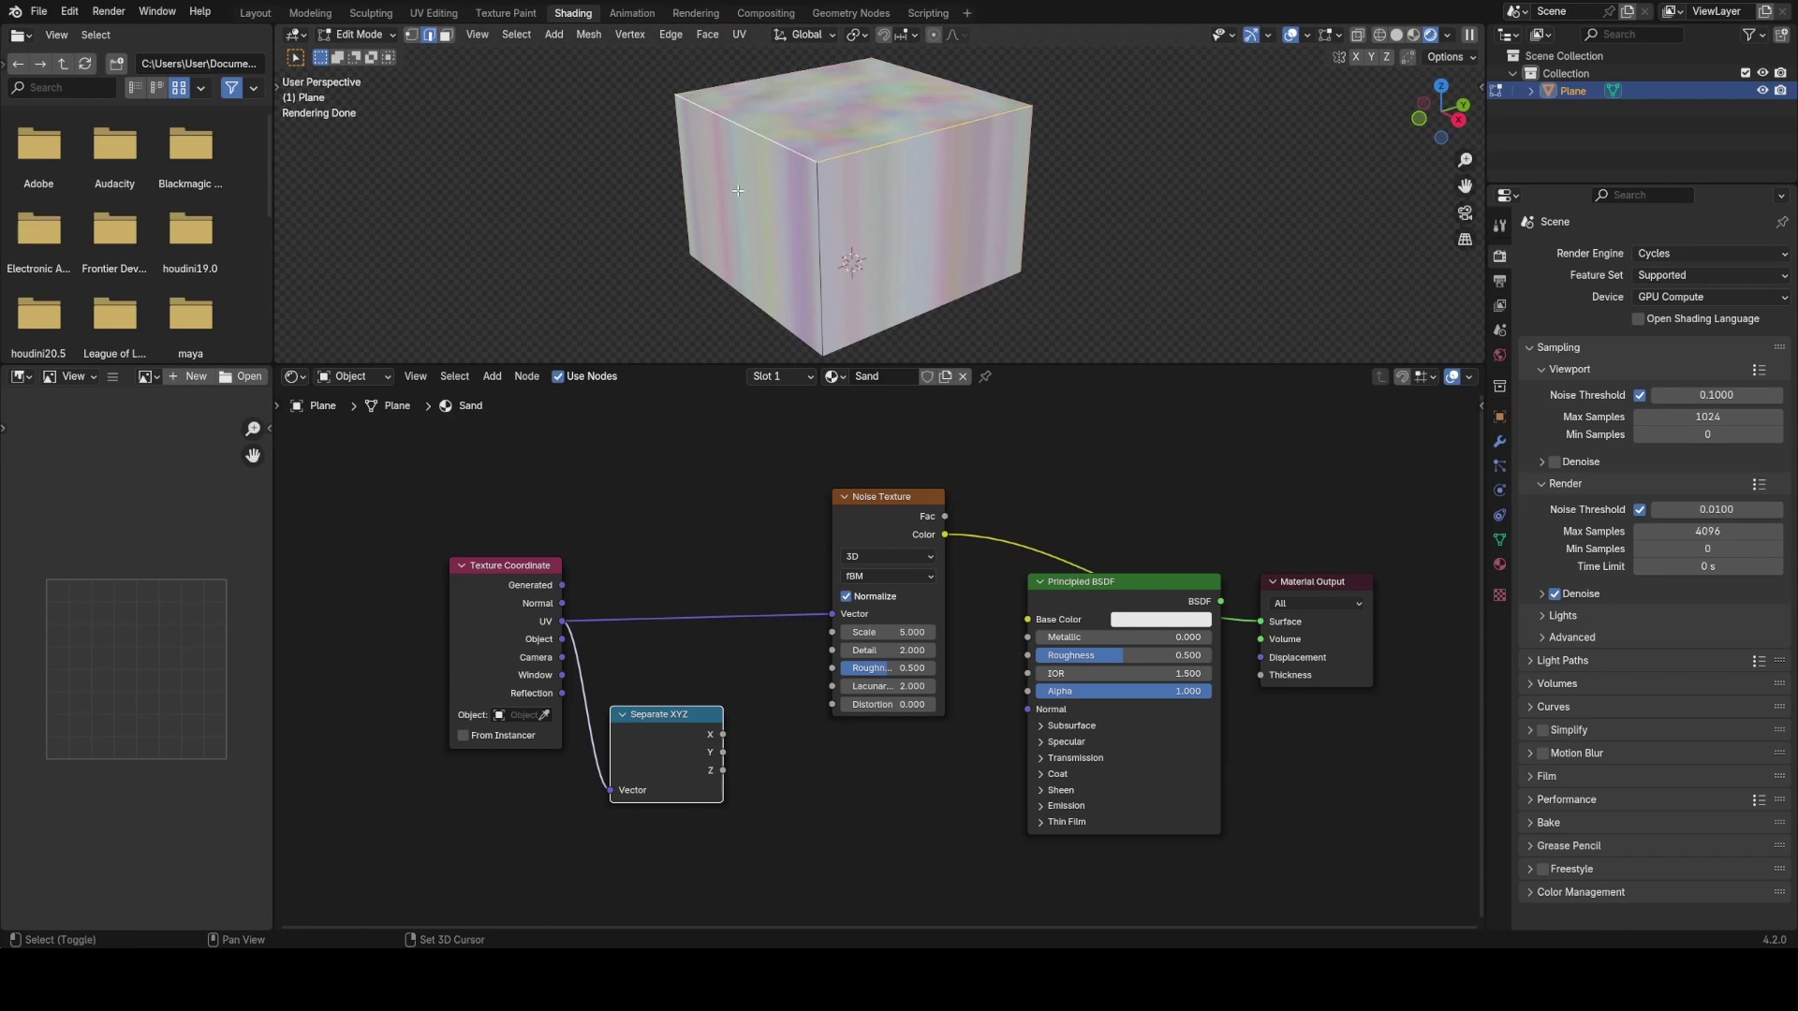
{"action": "left_click", "coordinate": [811, 275], "text": "shift"}
{"action": "middle_click_drag", "start_coordinate": [808, 275], "coordinate": [843, 267]}
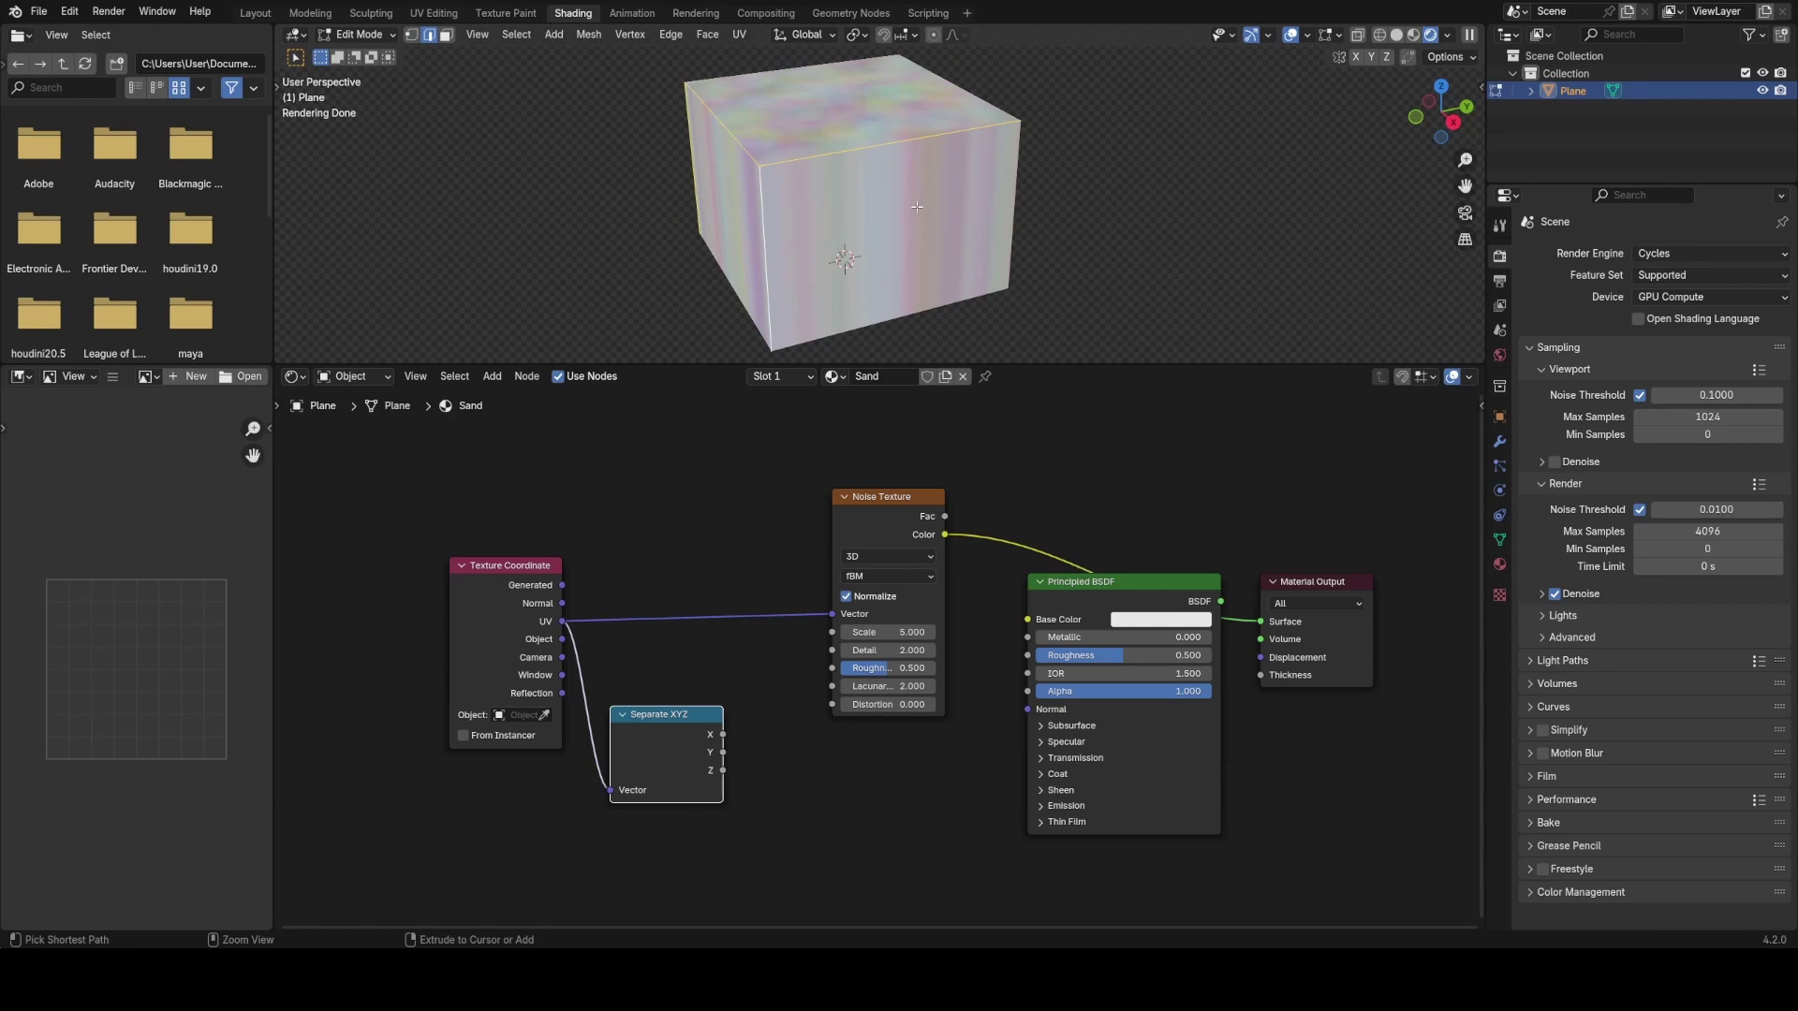
{"action": "key", "text": "ctrl+e"}
{"action": "left_click", "coordinate": [823, 481]}
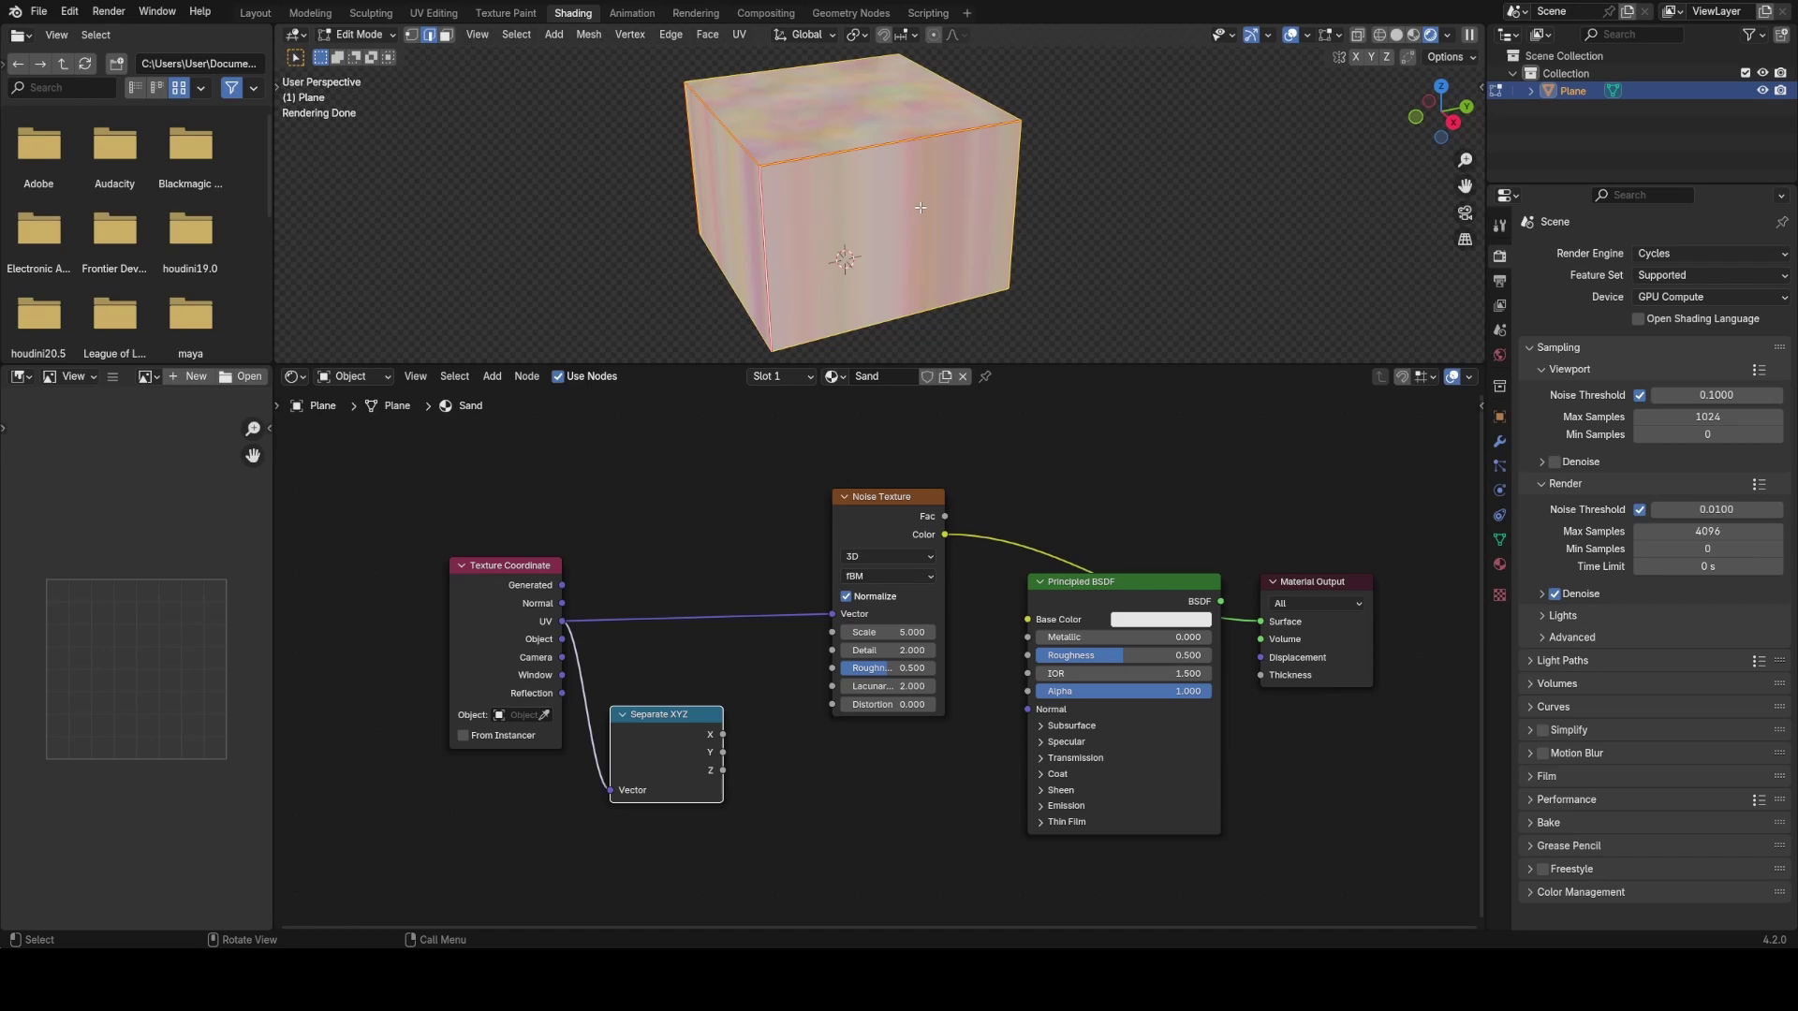
{"action": "key", "text": "Tab"}
{"action": "scroll", "coordinate": [1030, 229], "scroll_direction": "up", "scroll_amount": 5}
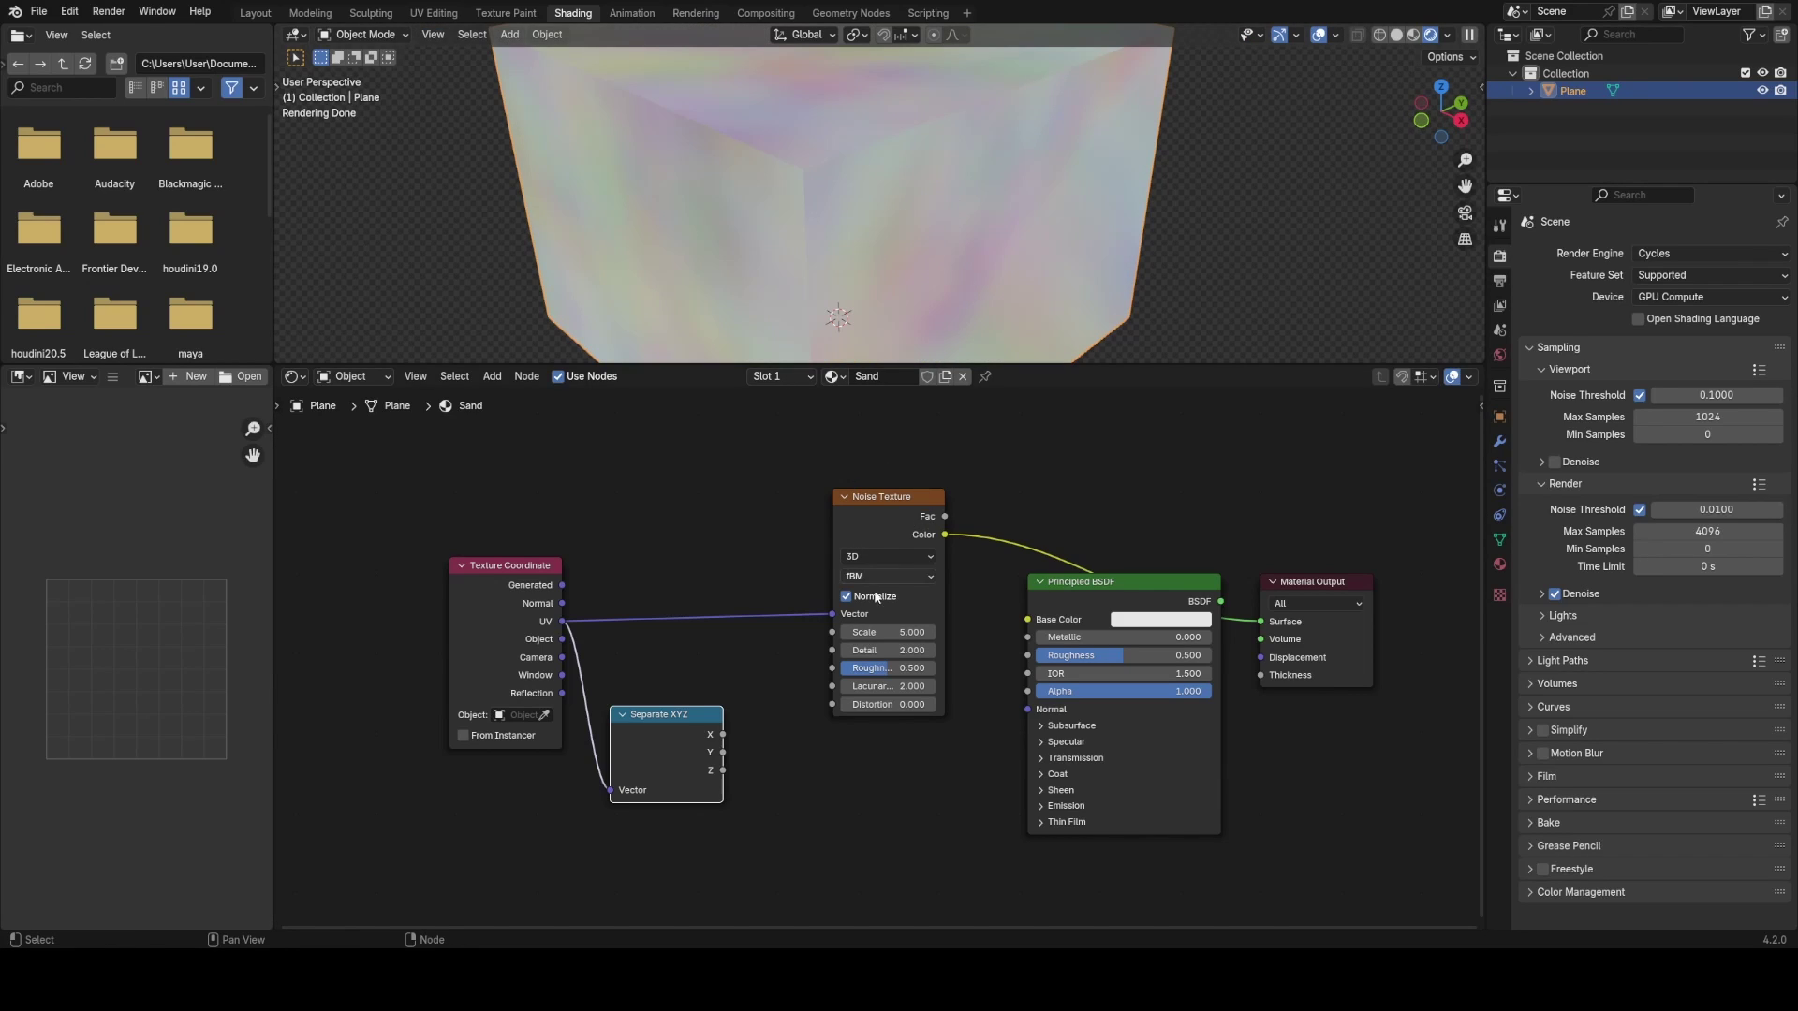
- Delete the Noise Texture and Separate XYZ nodes, keeping the Texture Coordinate node
{"action": "left_click_drag", "start_coordinate": [510, 613], "coordinate": [479, 613]}
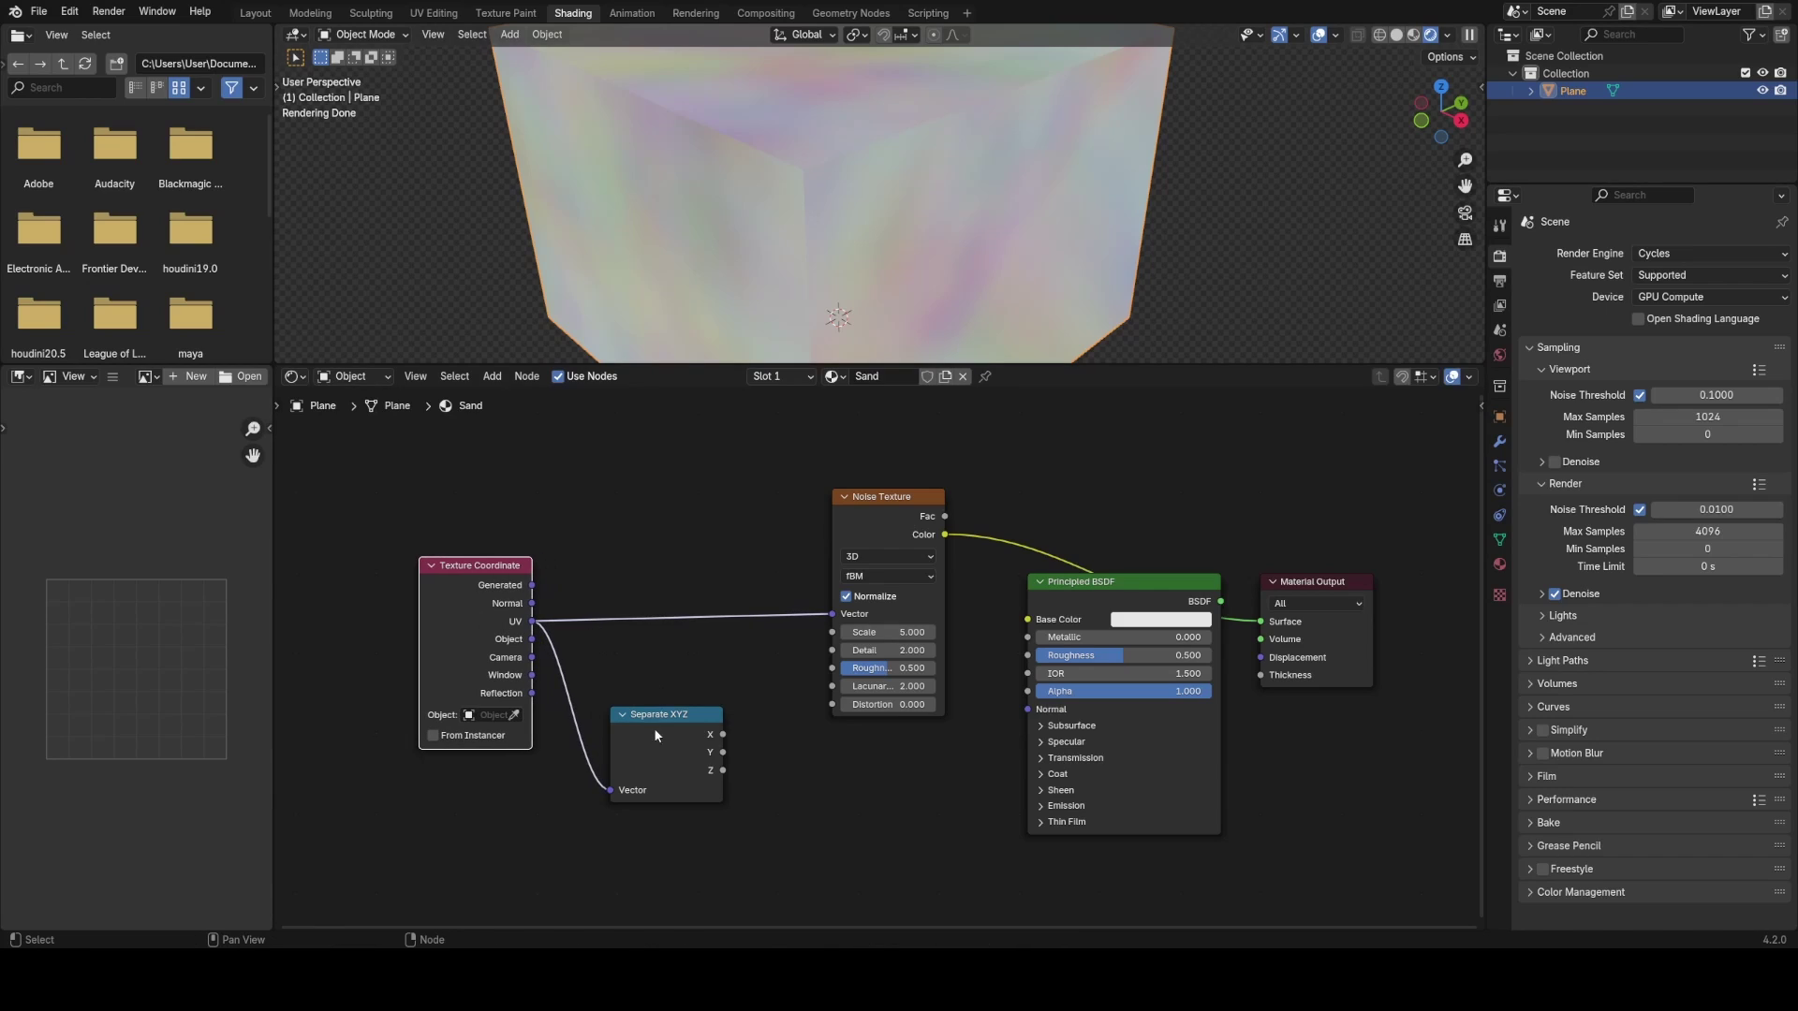
{"action": "left_click_drag", "start_coordinate": [840, 569], "coordinate": [825, 580]}
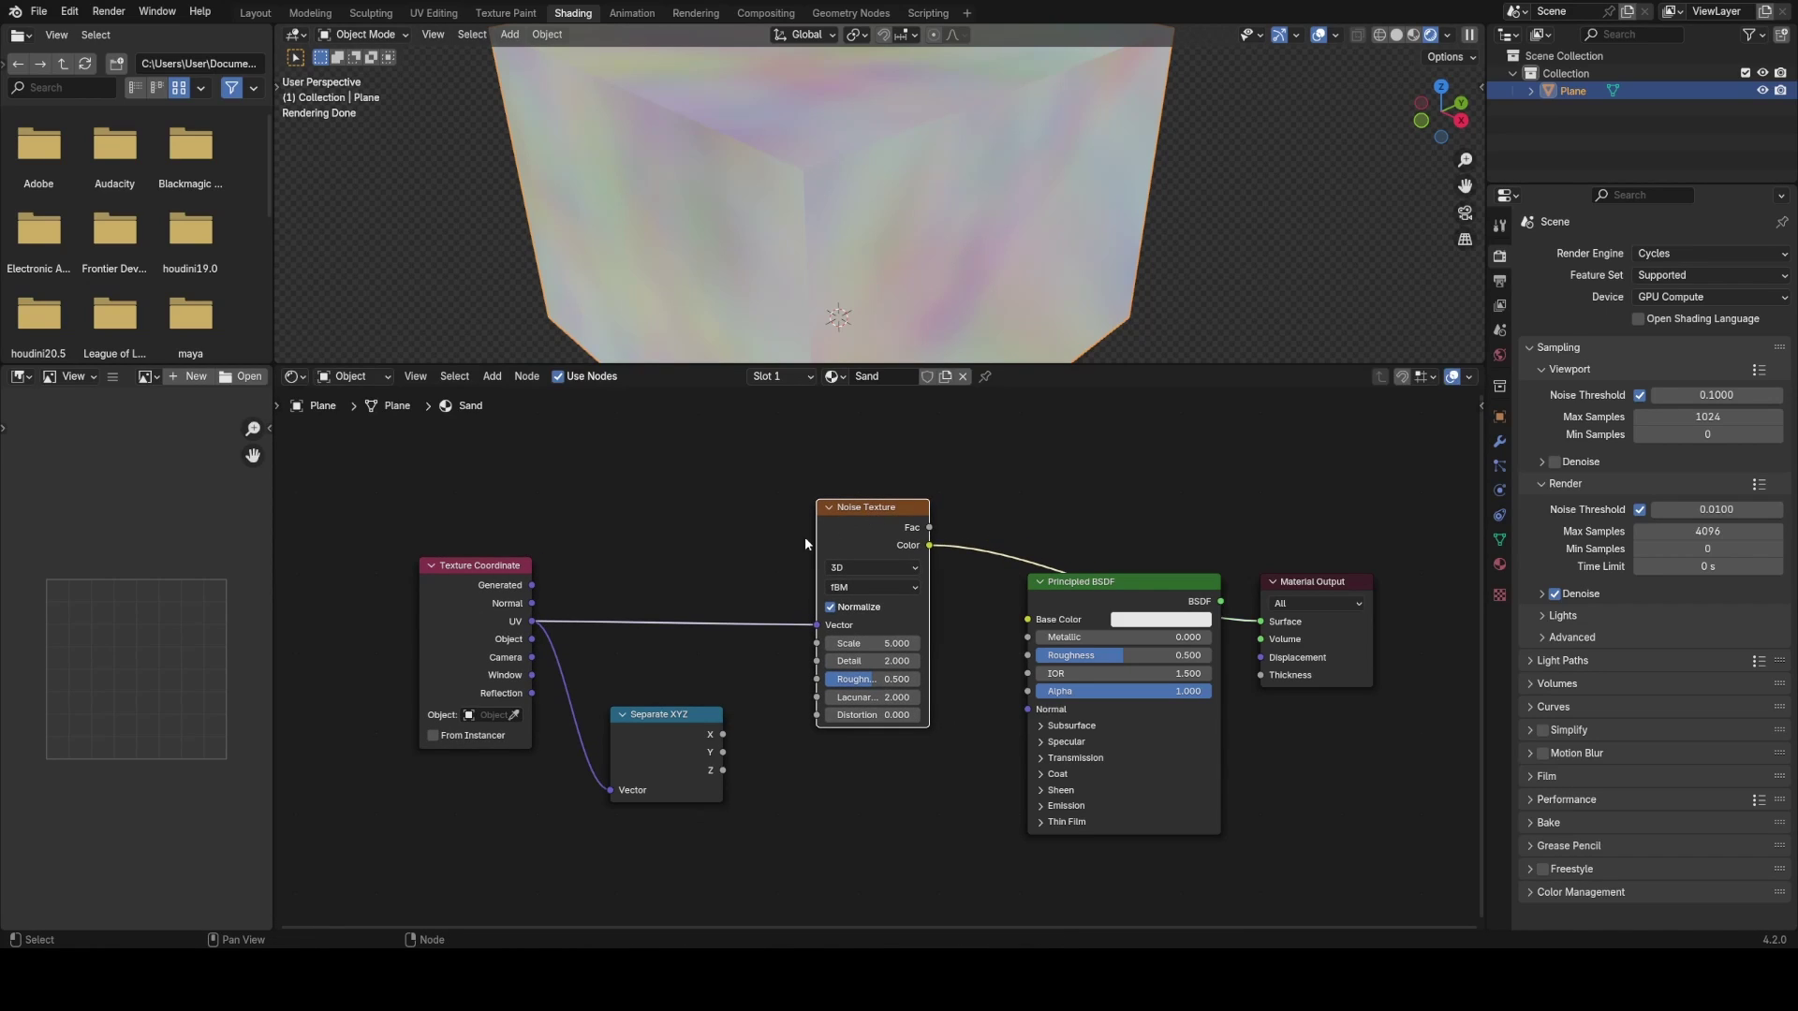
{"action": "key", "text": "x"}
{"action": "left_click", "coordinate": [665, 728]}
{"action": "key", "text": "x"}
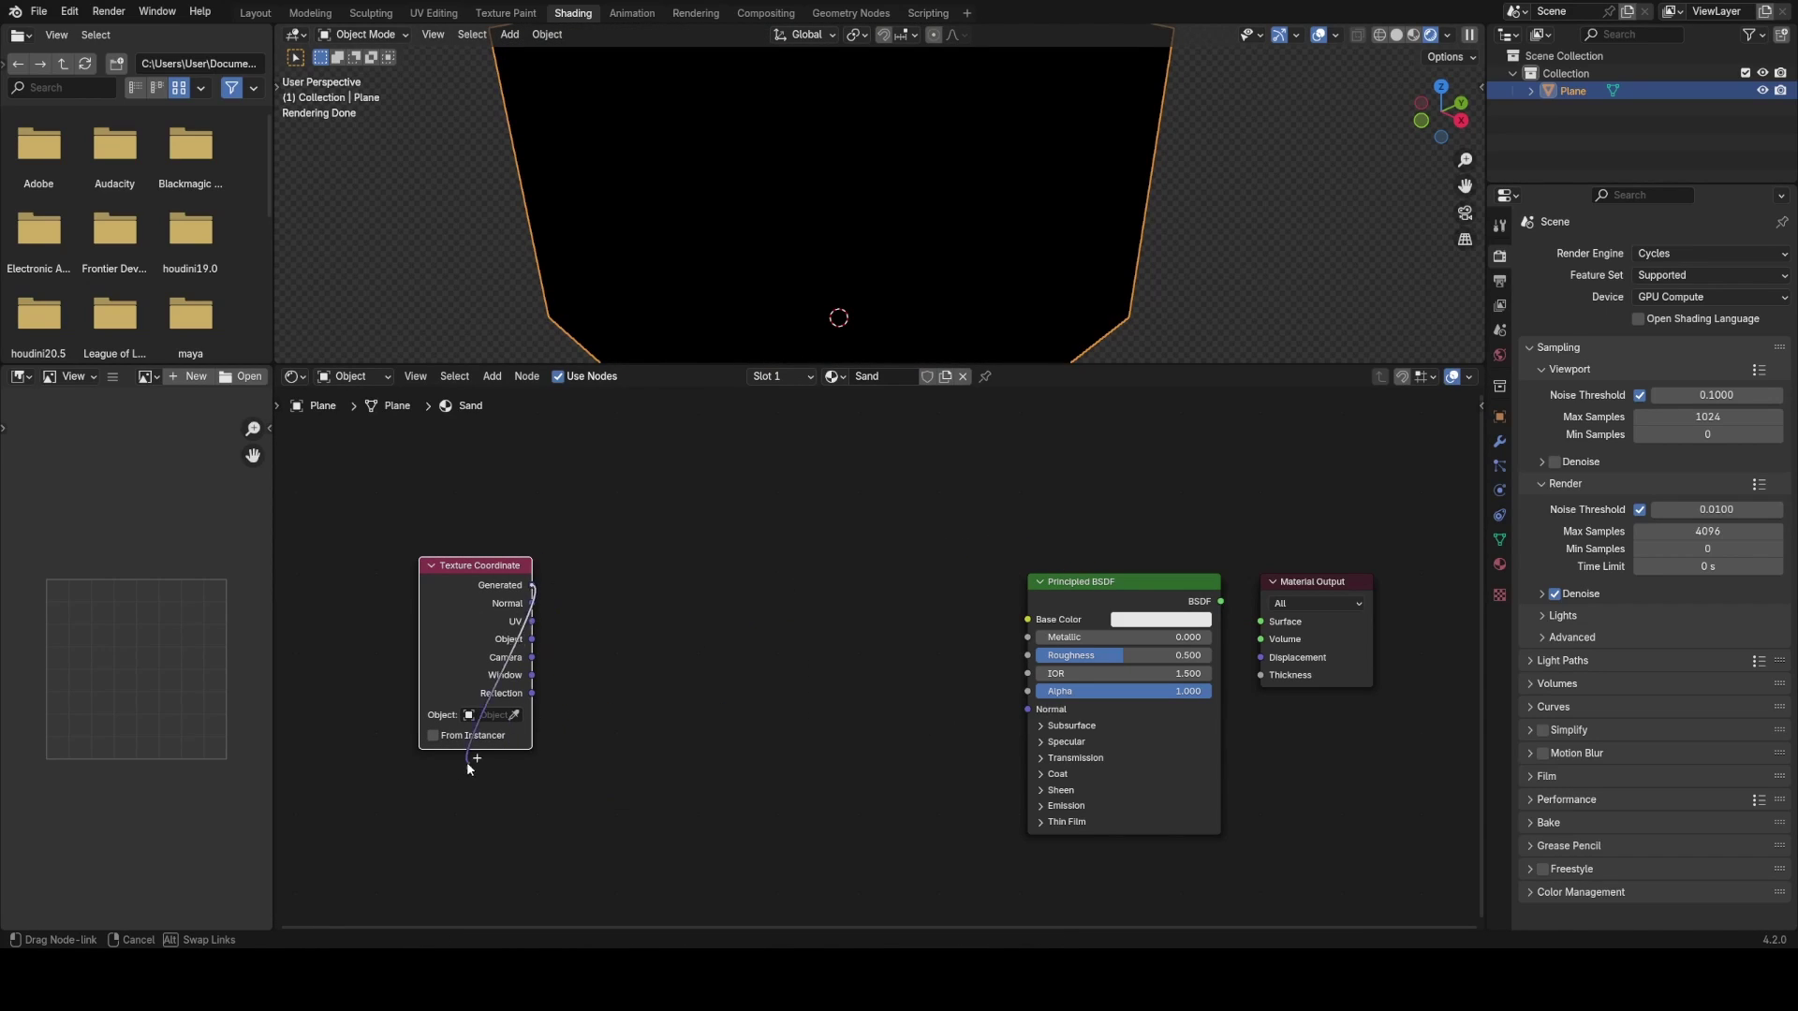
- Add a Noise Texture node fed by the Texture Coordinate's Generated output and preview its Fac output on the box
{"action": "left_click_drag", "start_coordinate": [531, 585], "coordinate": [750, 536]}
{"action": "type", "text": "noi"}
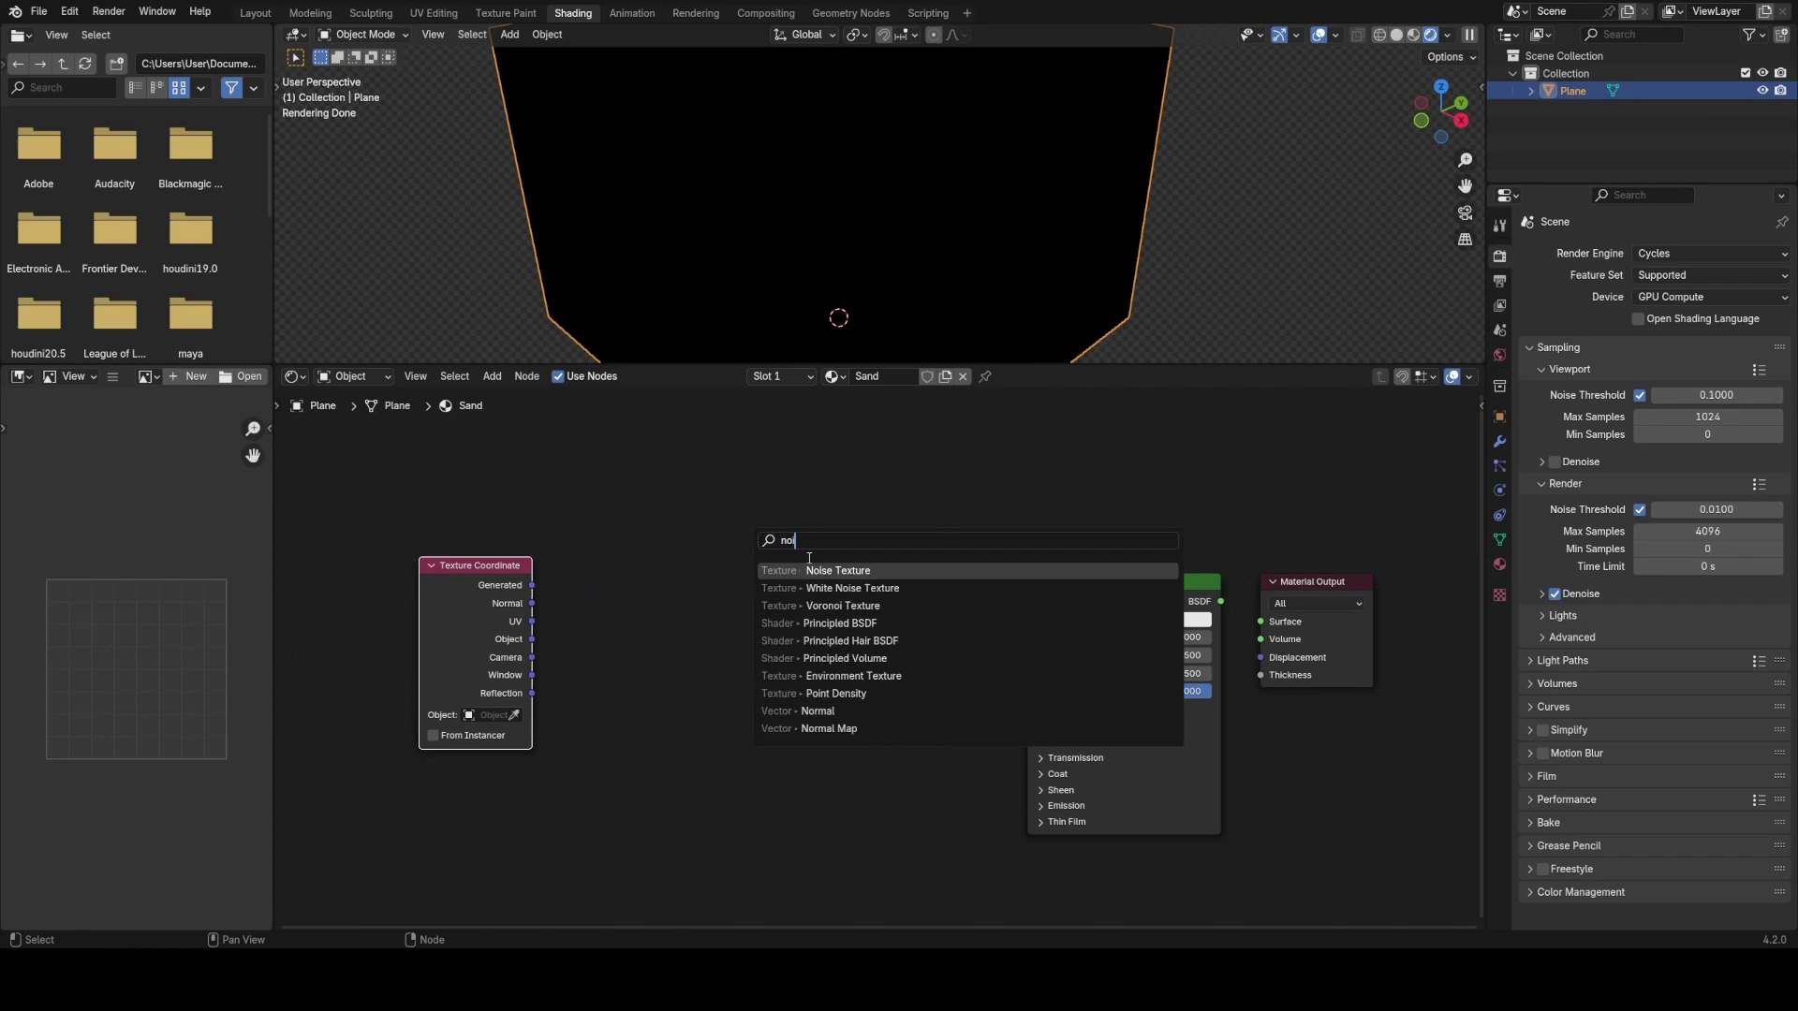
{"action": "key", "text": "Return"}
{"action": "left_click", "coordinate": [750, 570]}
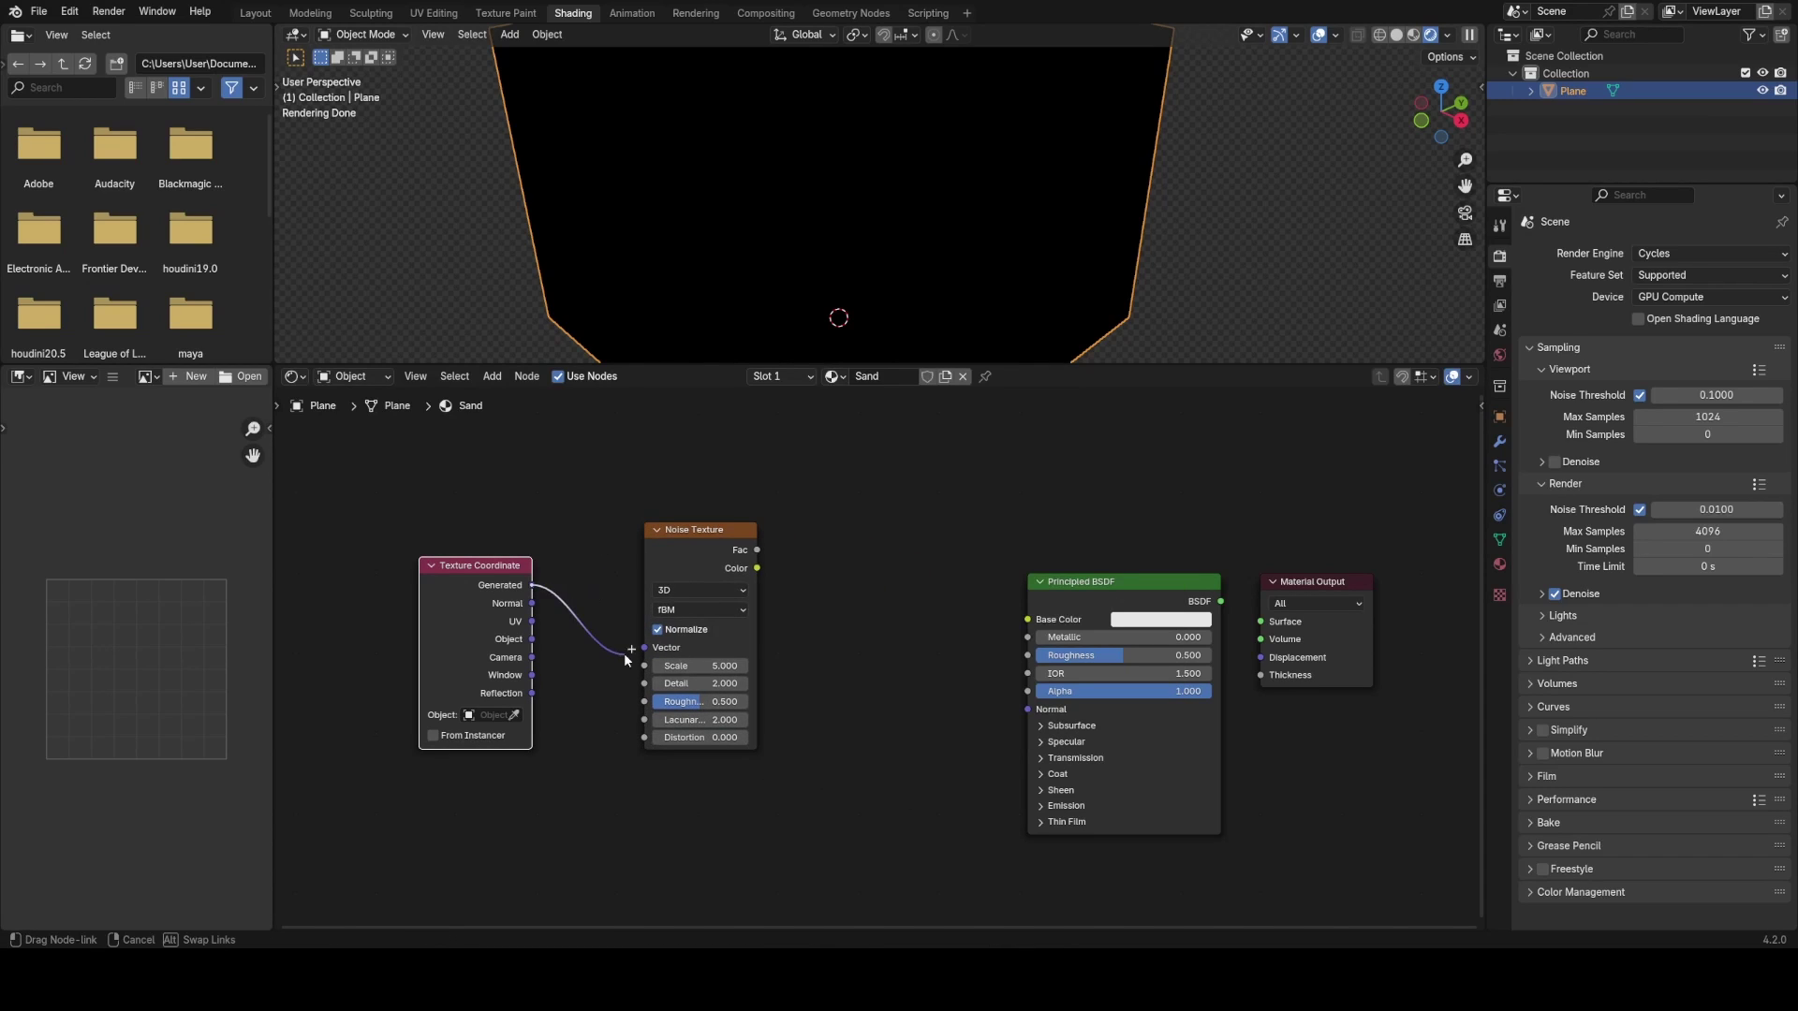
{"action": "left_click", "coordinate": [752, 572], "text": "ctrl+shift"}
{"action": "scroll", "coordinate": [916, 272], "scroll_direction": "down", "scroll_amount": 3}
{"action": "scroll", "coordinate": [916, 273], "scroll_direction": "up", "scroll_amount": 3}
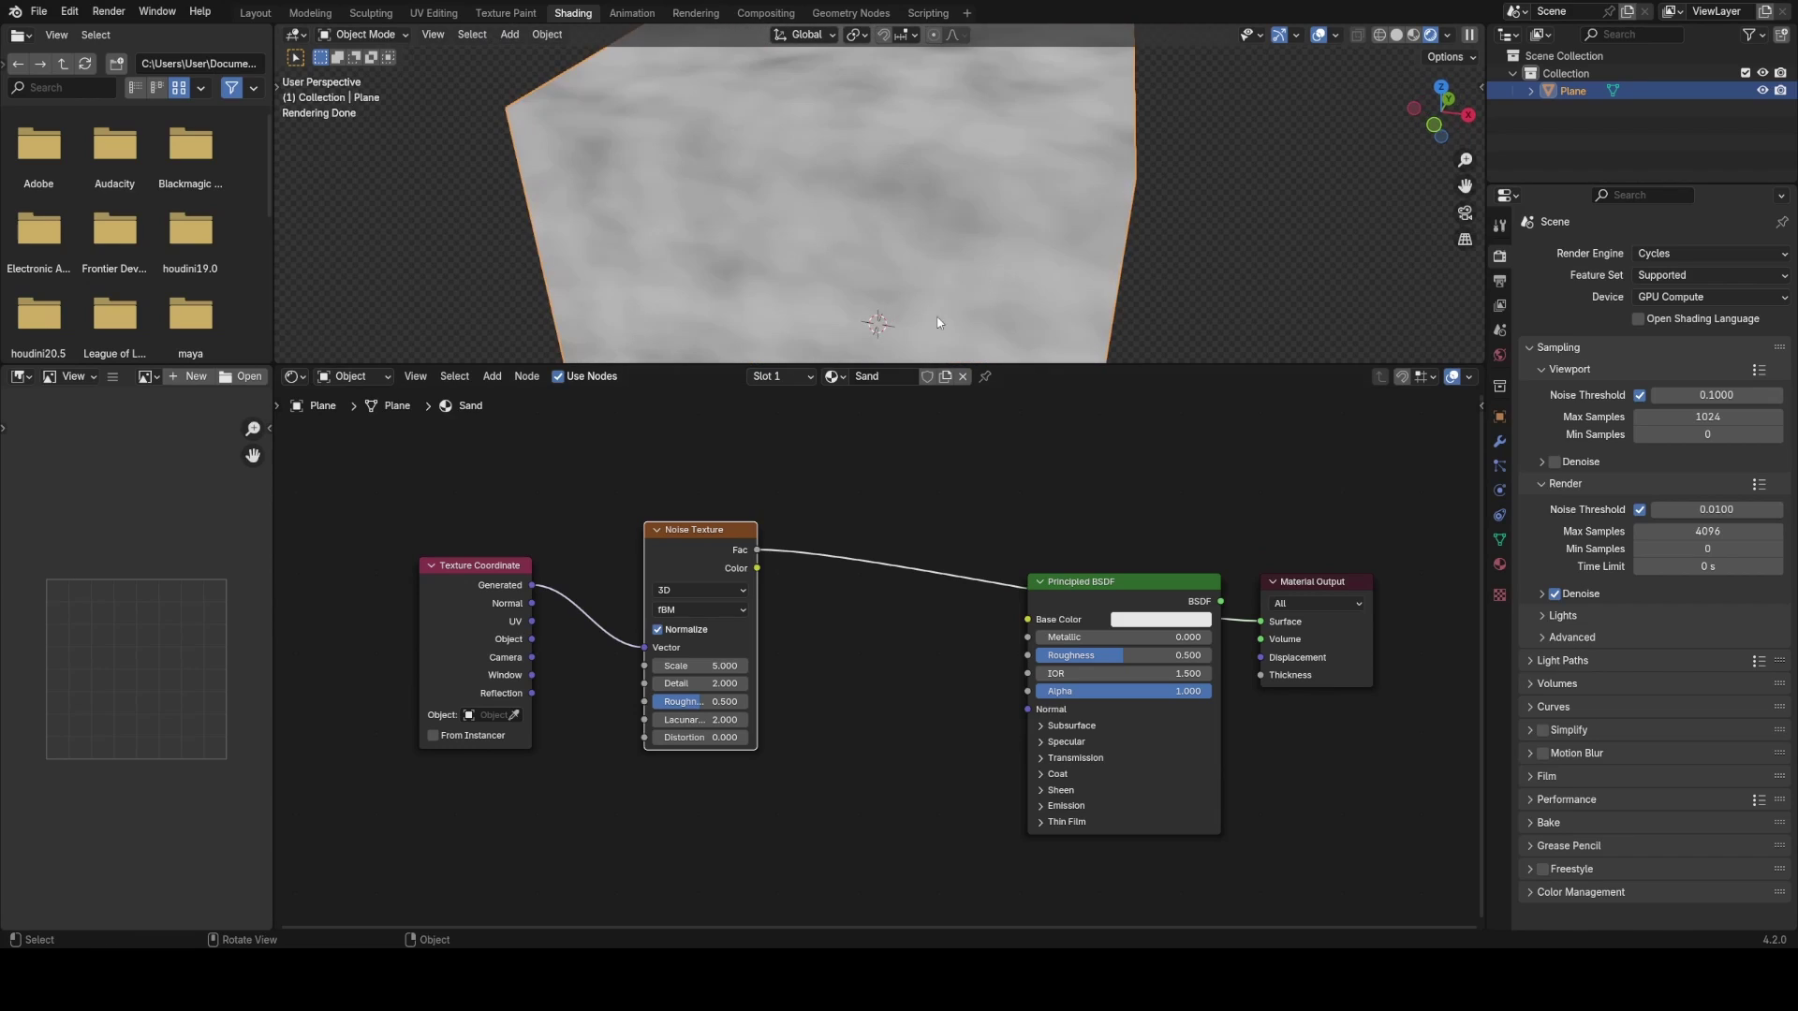
{"action": "middle_click_drag", "start_coordinate": [940, 323], "coordinate": [969, 234]}
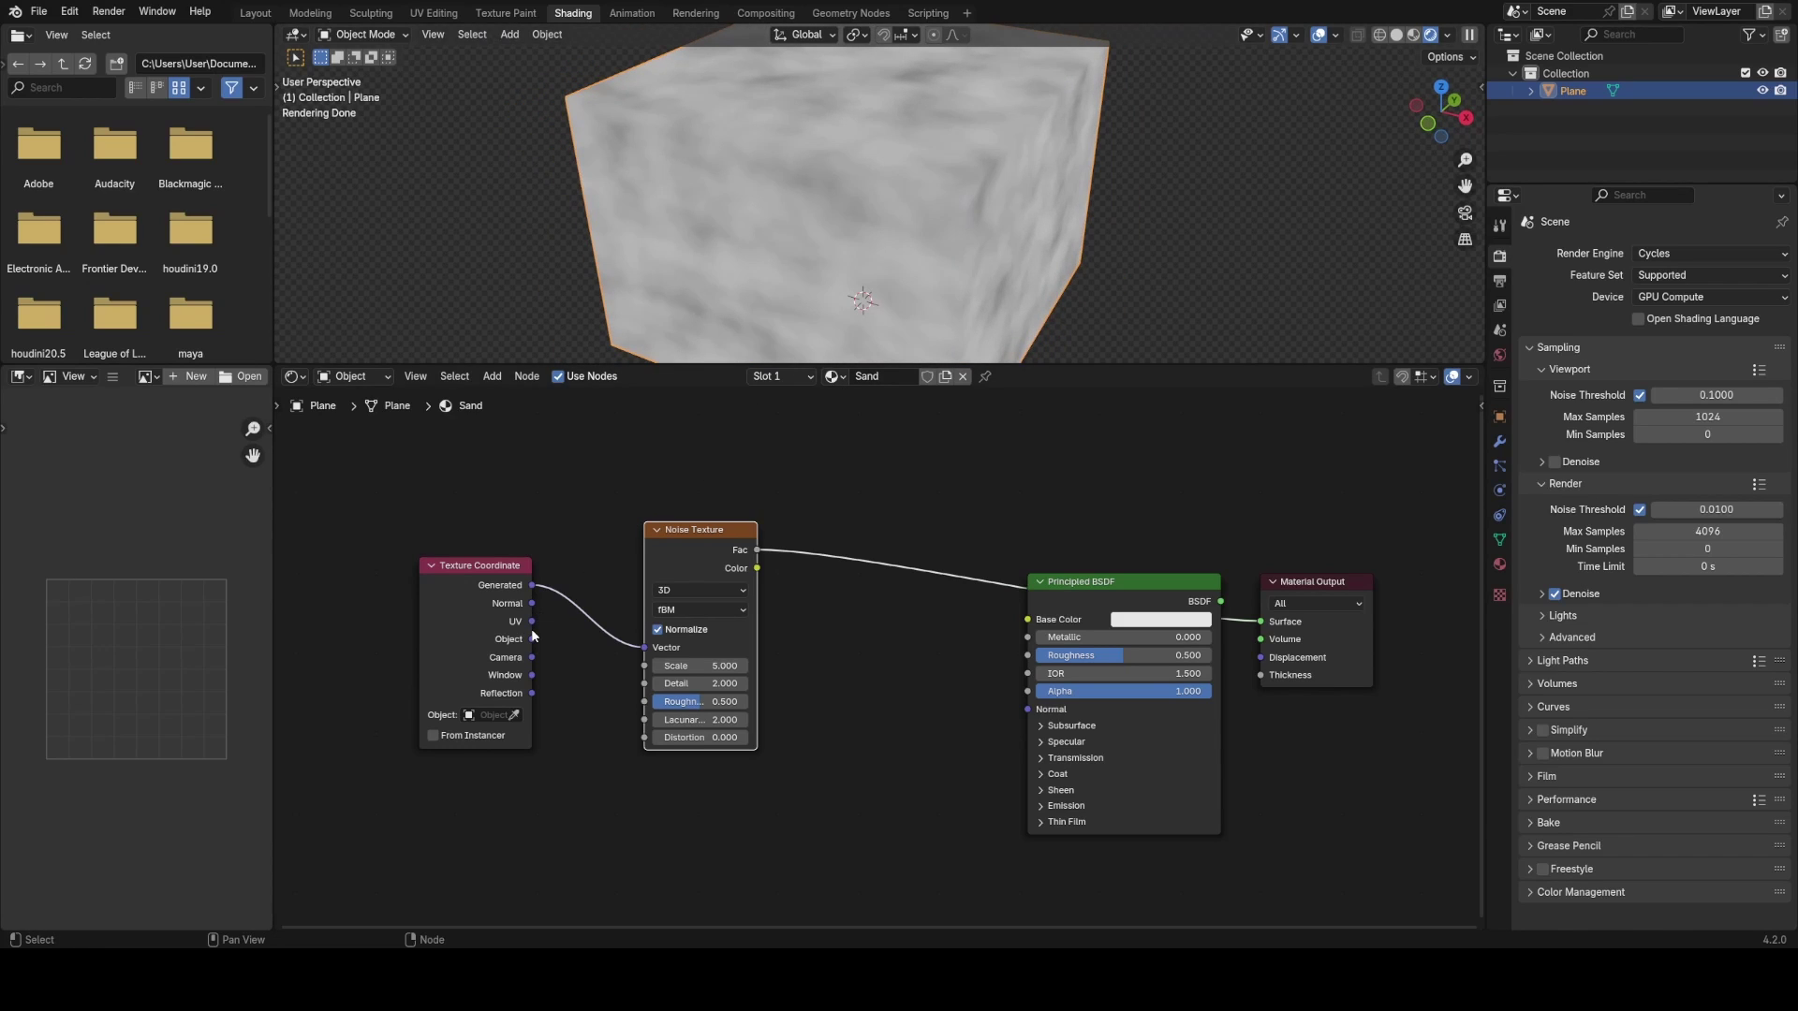
- Switch the Noise Texture's Vector input to Object coordinates for comparison, and reconnect it to Generated
{"action": "left_click_drag", "start_coordinate": [532, 638], "coordinate": [644, 647]}
{"action": "scroll", "coordinate": [988, 257], "scroll_direction": "up", "scroll_amount": 2}
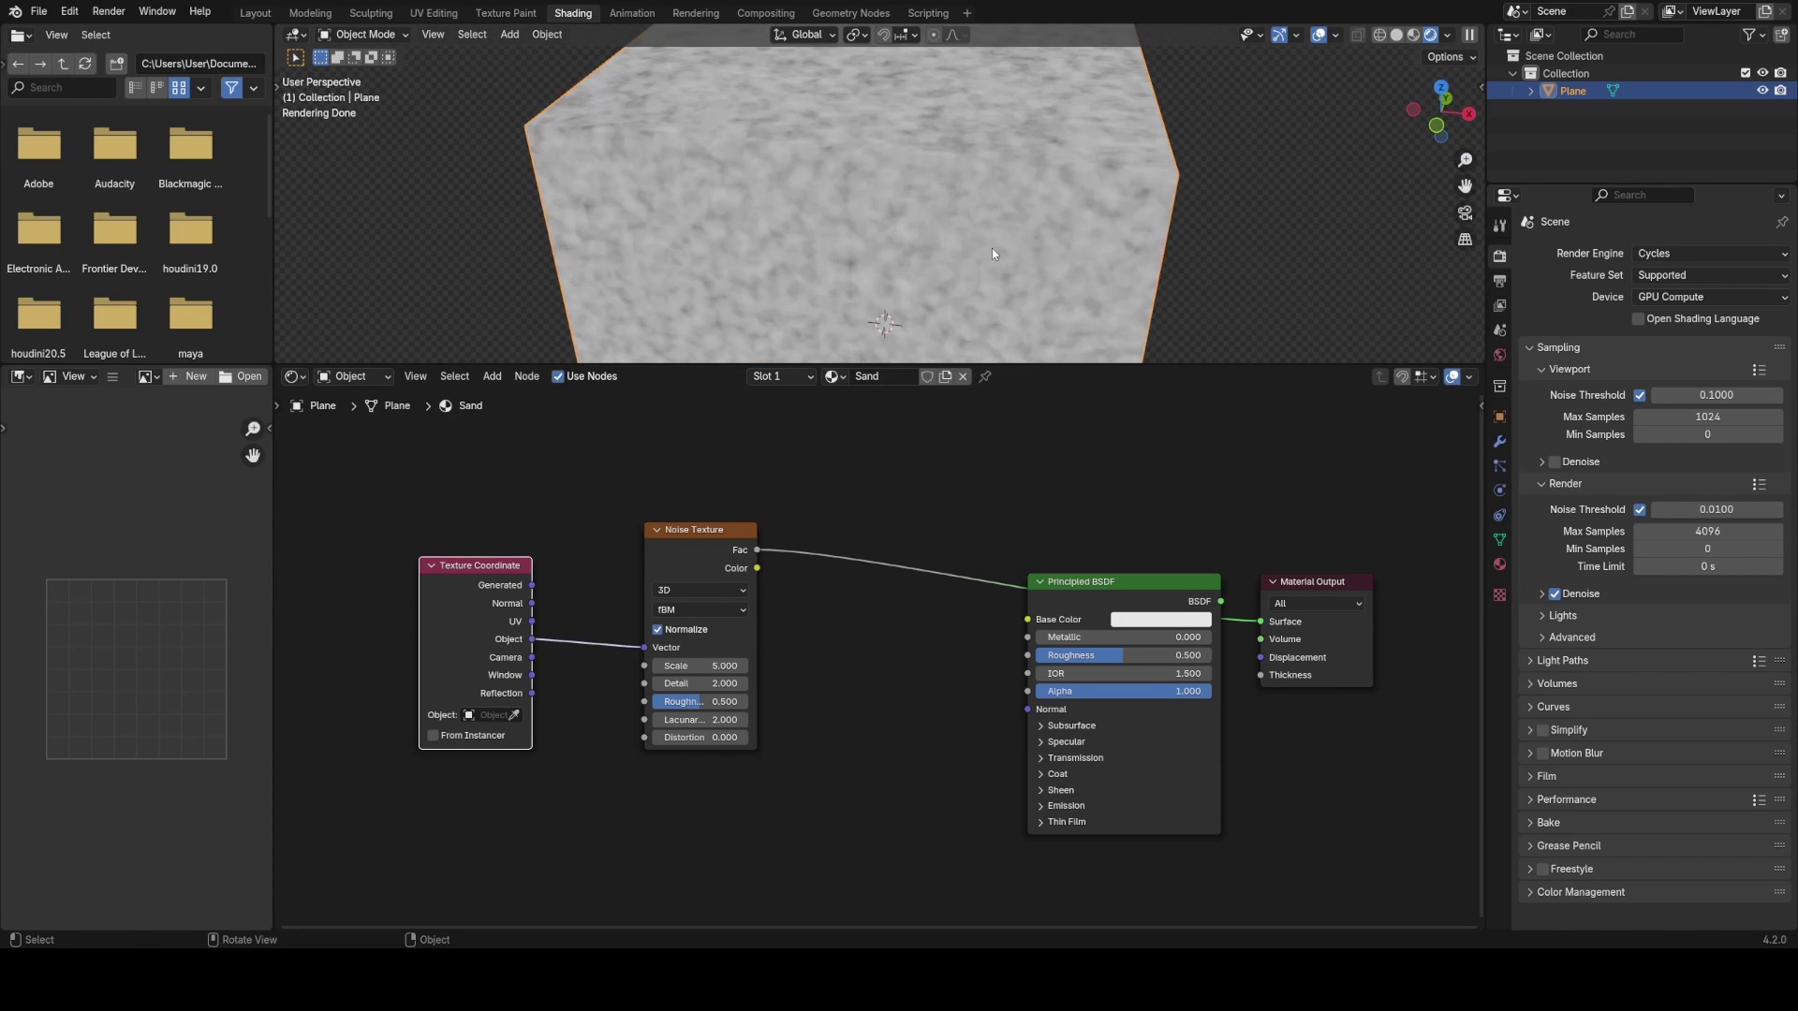
{"action": "middle_click_drag", "start_coordinate": [992, 249], "coordinate": [963, 210]}
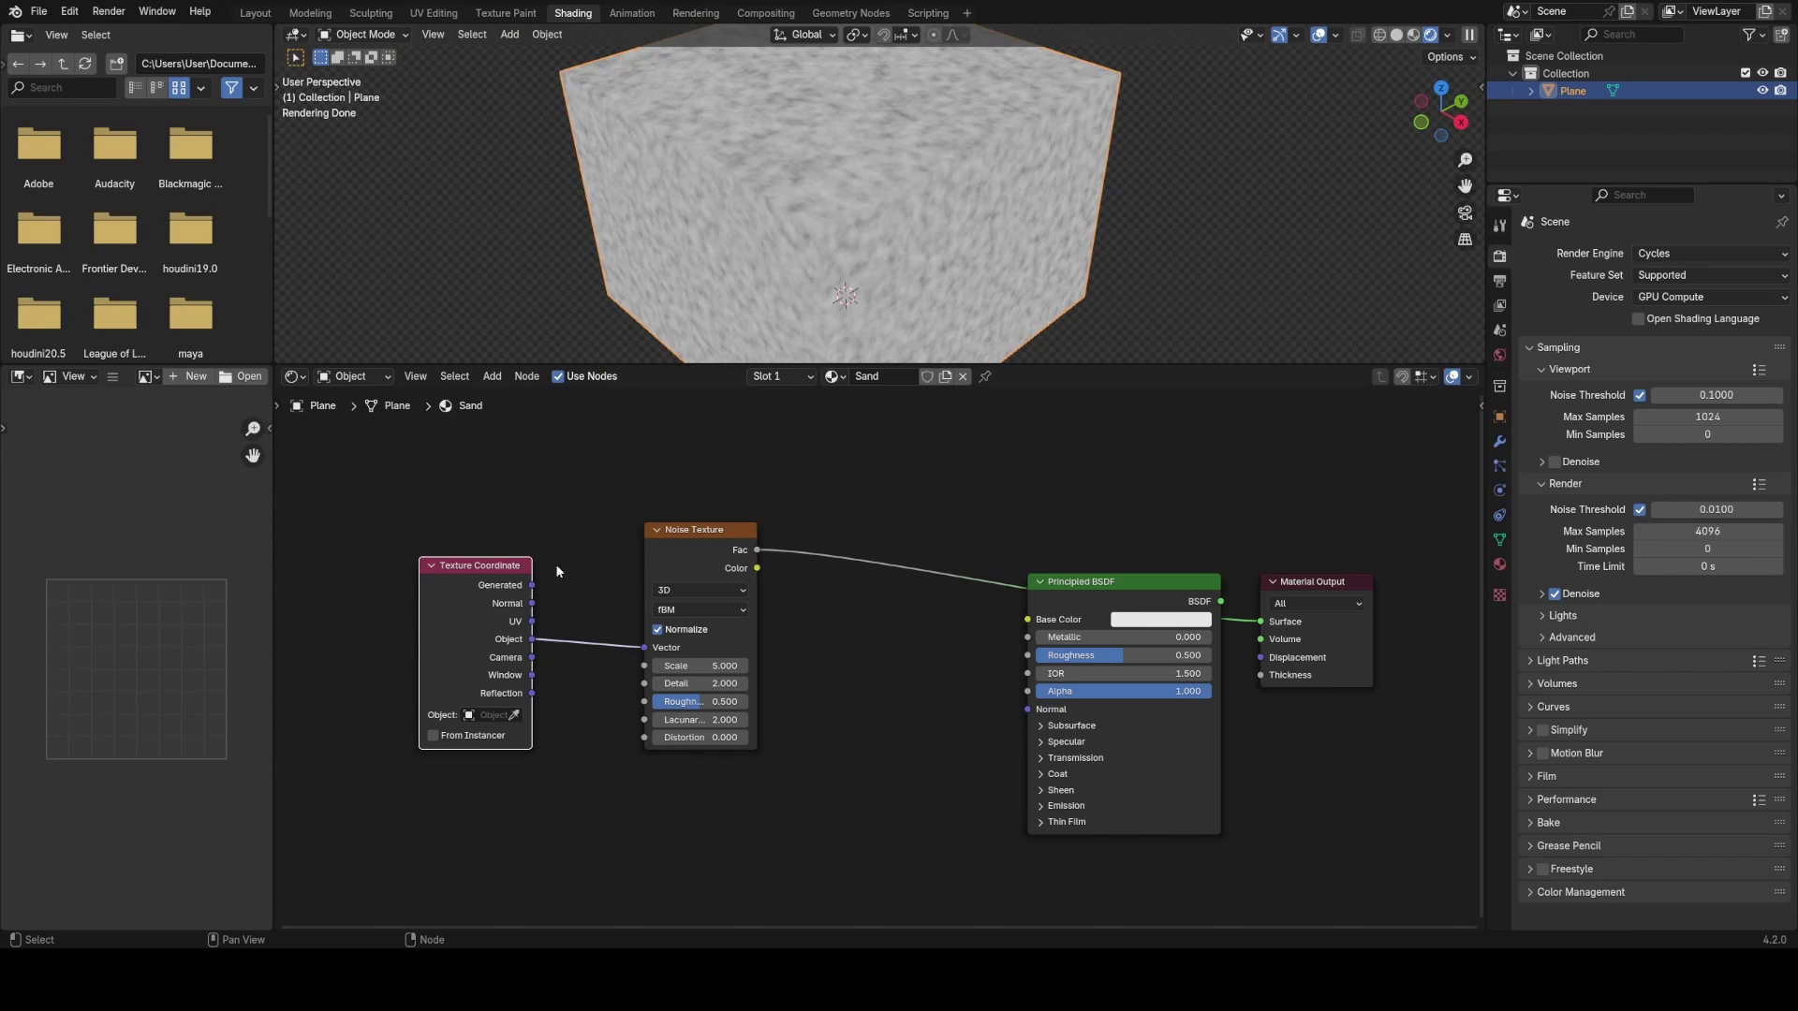
{"action": "left_click_drag", "start_coordinate": [532, 585], "coordinate": [748, 617]}
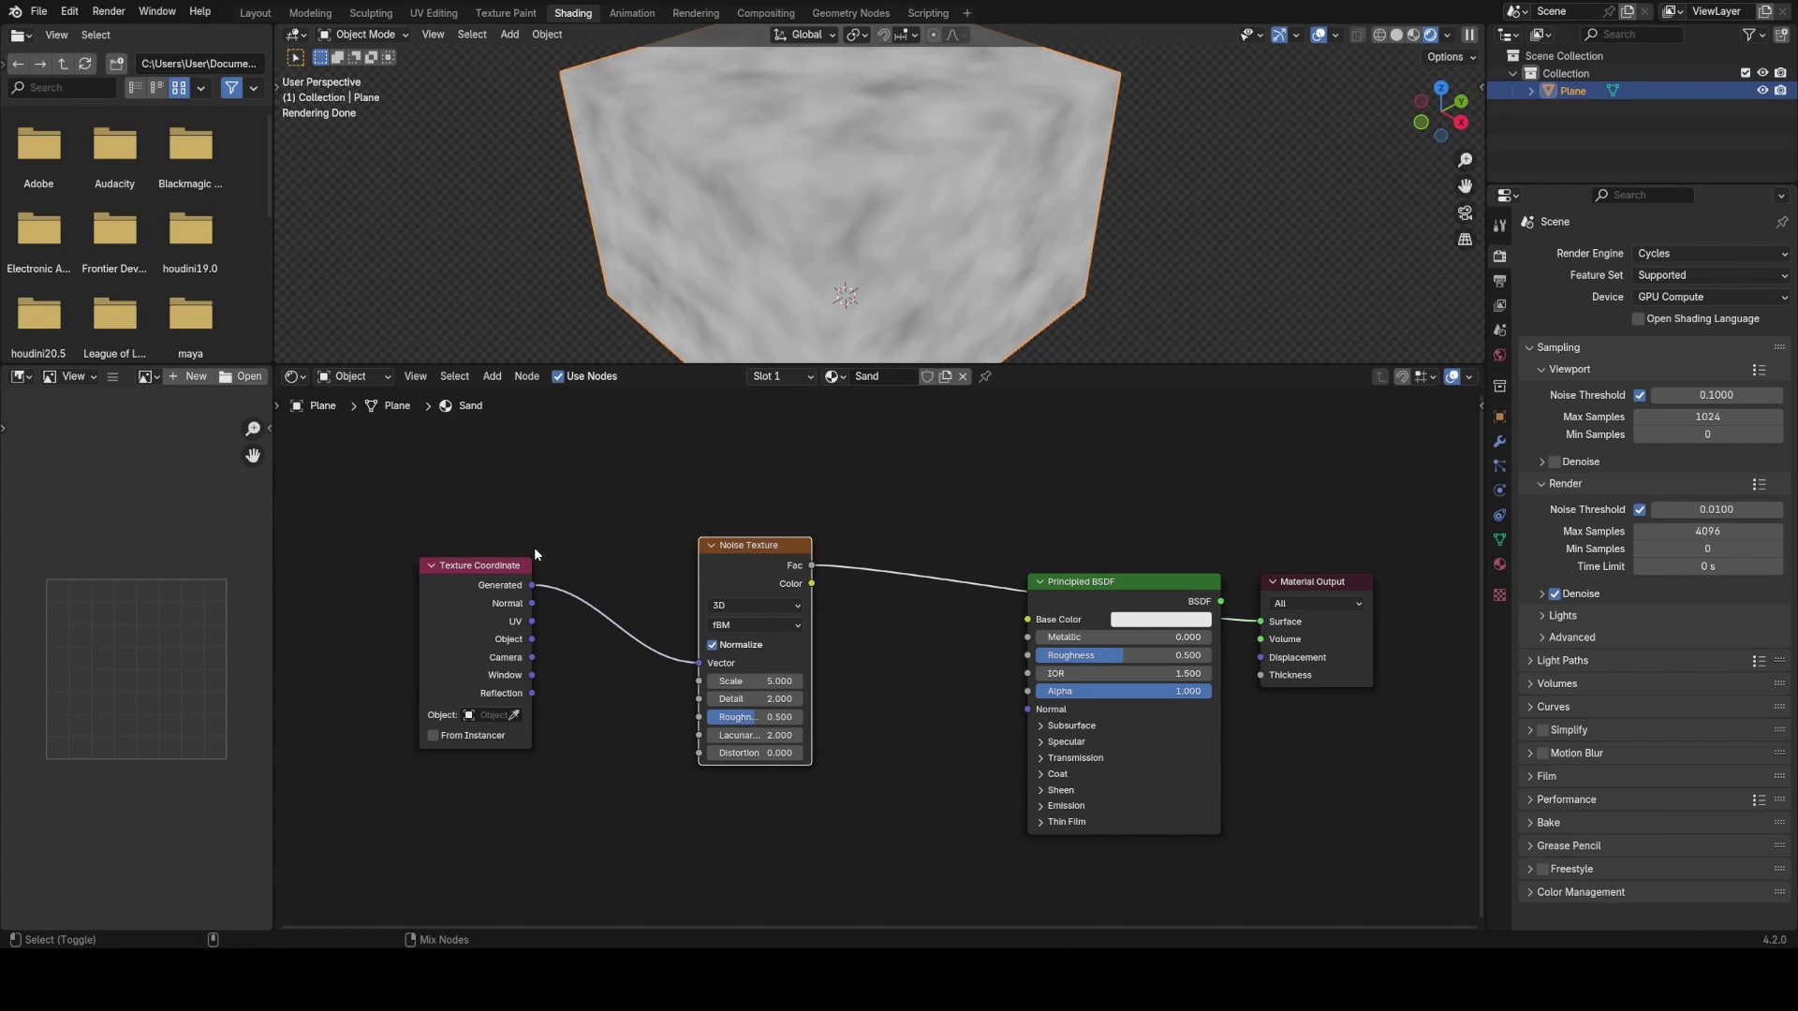
- Preview the Generated output directly on the box, move the Noise Texture node out of the way, and inspect the box's sides
{"action": "left_click", "coordinate": [489, 579], "text": "ctrl+shift"}
{"action": "left_click_drag", "start_coordinate": [746, 545], "coordinate": [756, 630]}
{"action": "scroll", "coordinate": [830, 271], "scroll_direction": "down", "scroll_amount": 2}
{"action": "middle_click_drag", "start_coordinate": [831, 270], "coordinate": [1013, 221]}
{"action": "middle_click_drag", "start_coordinate": [809, 248], "coordinate": [896, 217]}
{"action": "scroll", "coordinate": [942, 262], "scroll_direction": "down", "scroll_amount": 1}
{"action": "scroll", "coordinate": [895, 215], "scroll_direction": "up", "scroll_amount": 3}
{"action": "scroll", "coordinate": [892, 212], "scroll_direction": "down", "scroll_amount": 2}
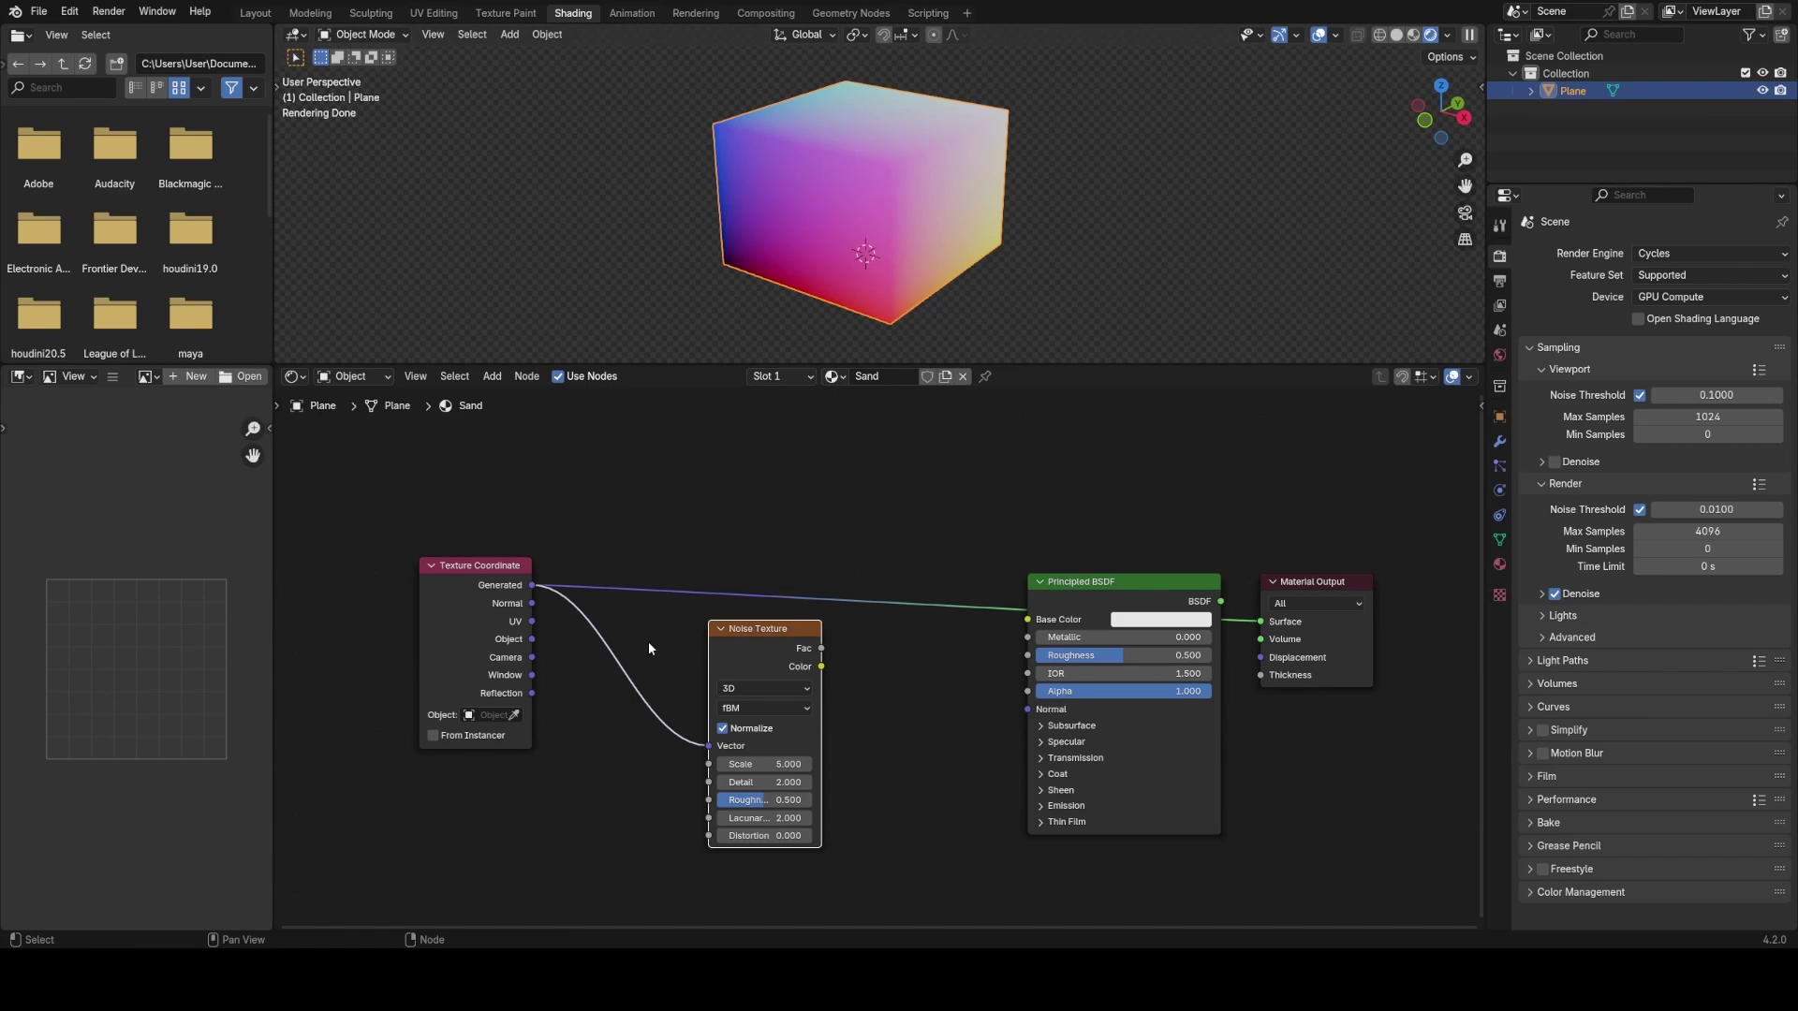
- Insert a Separate XYZ node on the Generated preview link, placed above the Noise Texture node
{"action": "scroll", "coordinate": [599, 671], "scroll_direction": "up", "scroll_amount": 1}
{"action": "key", "text": "shift+a"}
{"action": "type", "text": "se"}
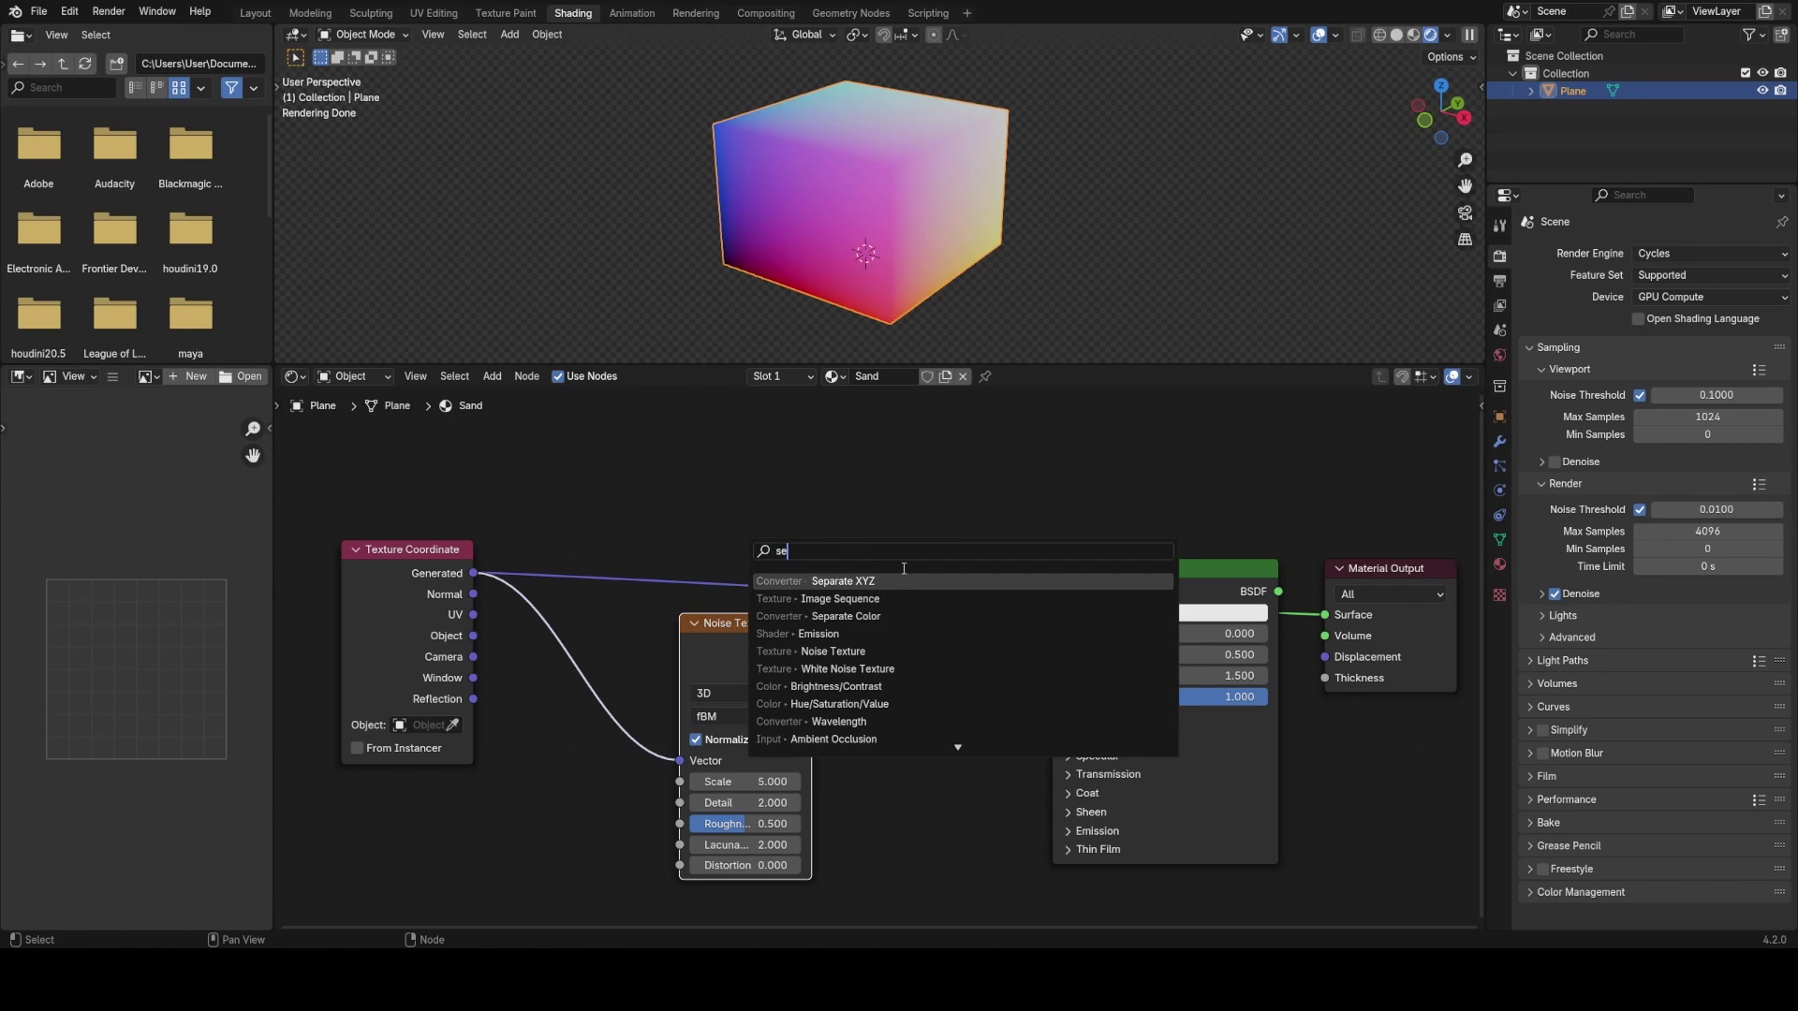
{"action": "key", "text": "Return"}
{"action": "left_click", "coordinate": [637, 473]}
{"action": "left_click_drag", "start_coordinate": [688, 479], "coordinate": [710, 475]}
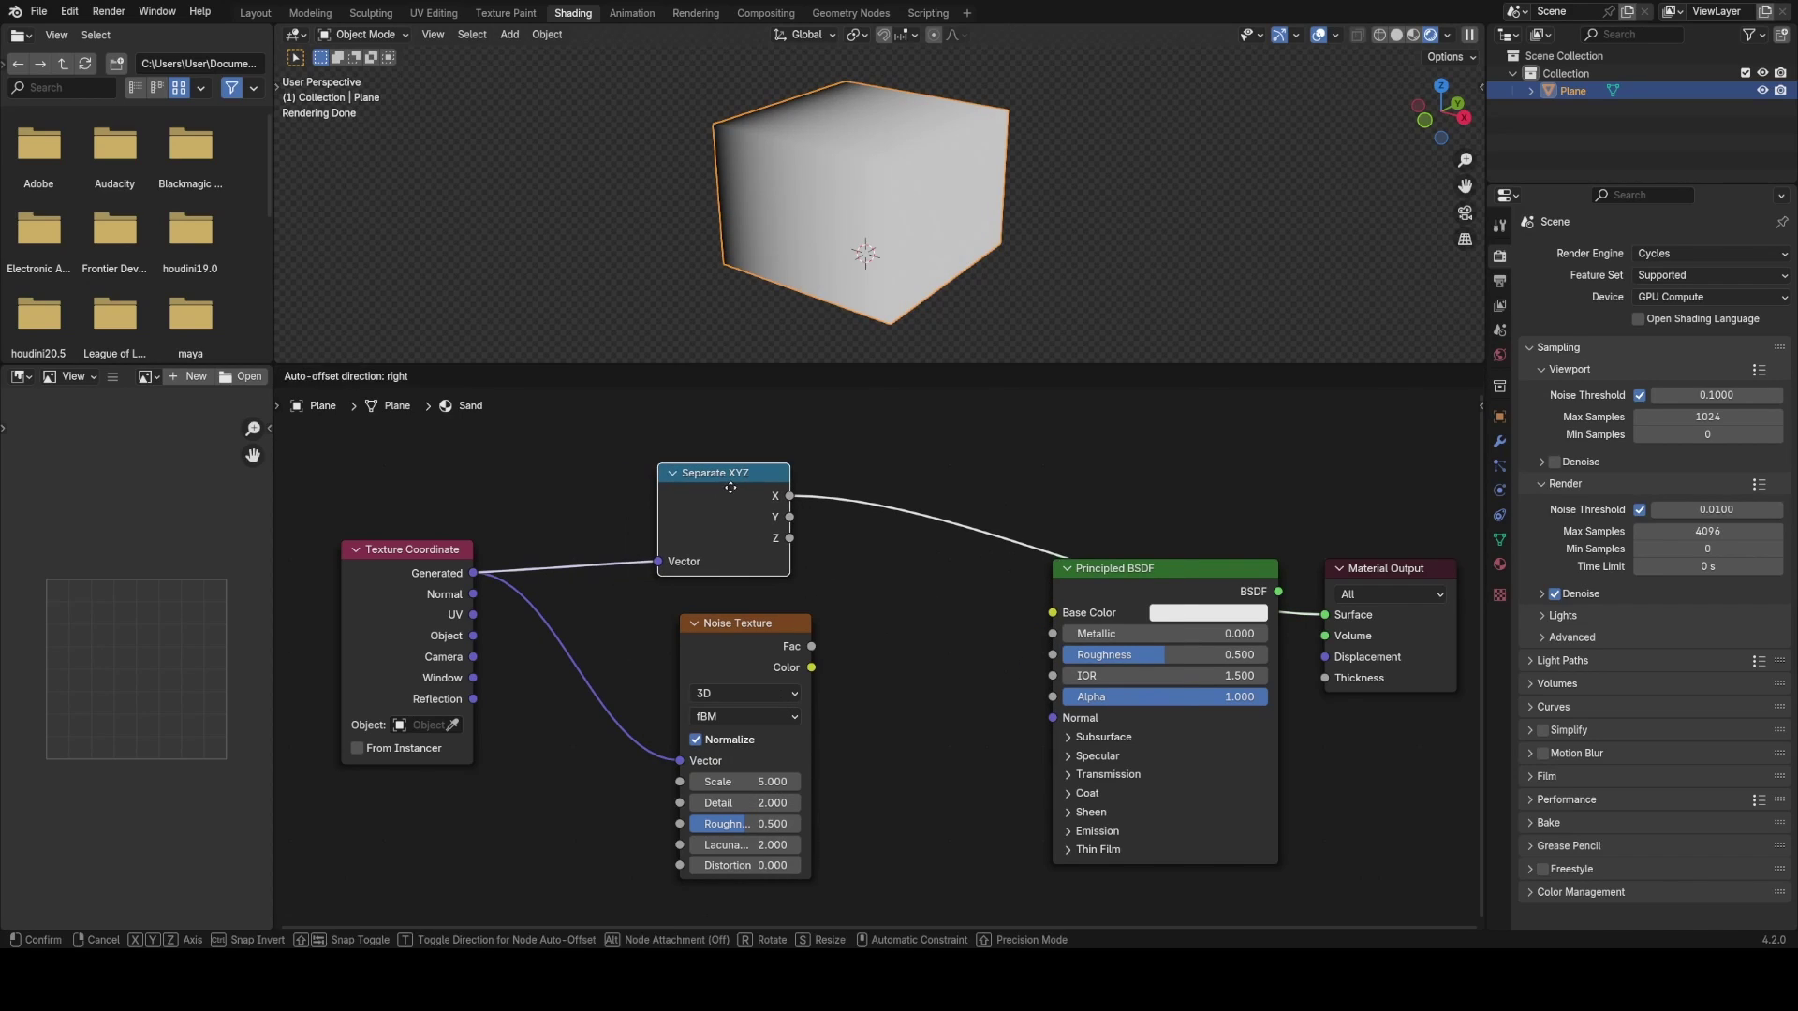
- Preview the Separate XYZ outputs of the Generated coordinates in turn, from X through Y to Z, inspecting the box from several sides
{"action": "middle_click_drag", "start_coordinate": [815, 281], "coordinate": [972, 246]}
{"action": "left_click", "coordinate": [751, 497], "text": "ctrl+shift"}
{"action": "middle_click_drag", "start_coordinate": [967, 270], "coordinate": [710, 189]}
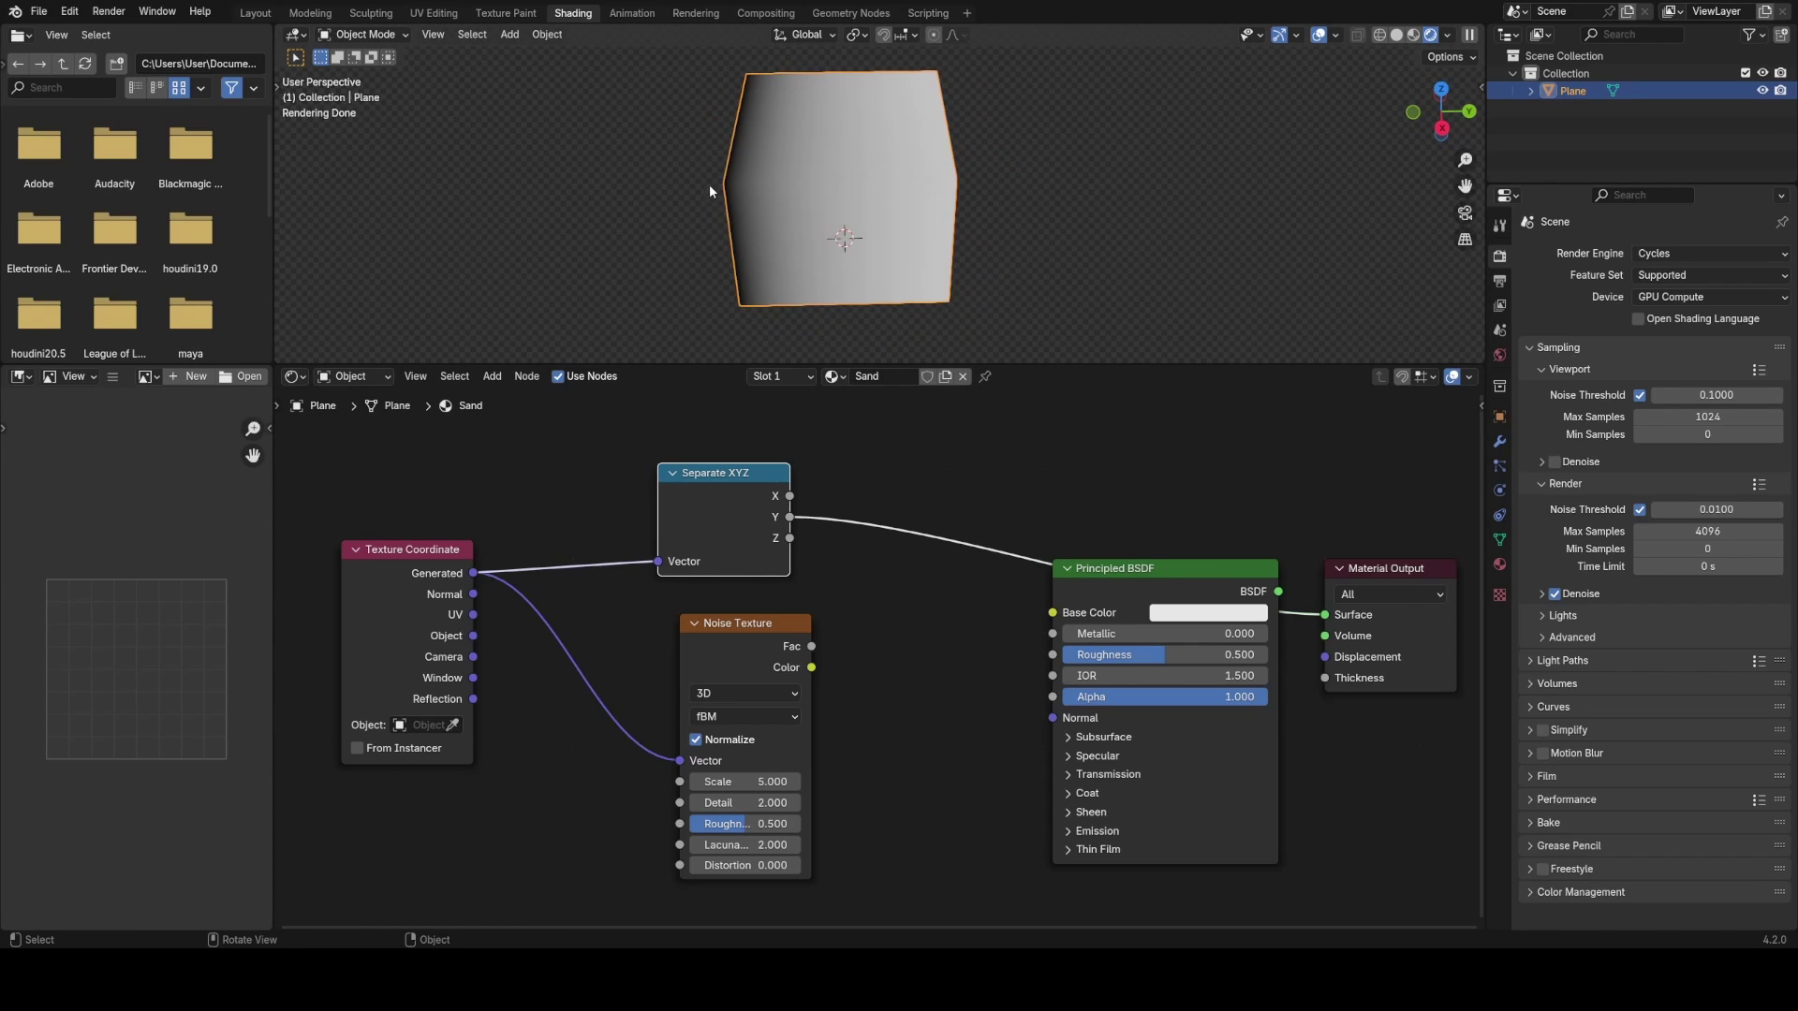
{"action": "left_click", "coordinate": [771, 514], "text": "ctrl+shift"}
{"action": "middle_click_drag", "start_coordinate": [857, 257], "coordinate": [930, 138]}
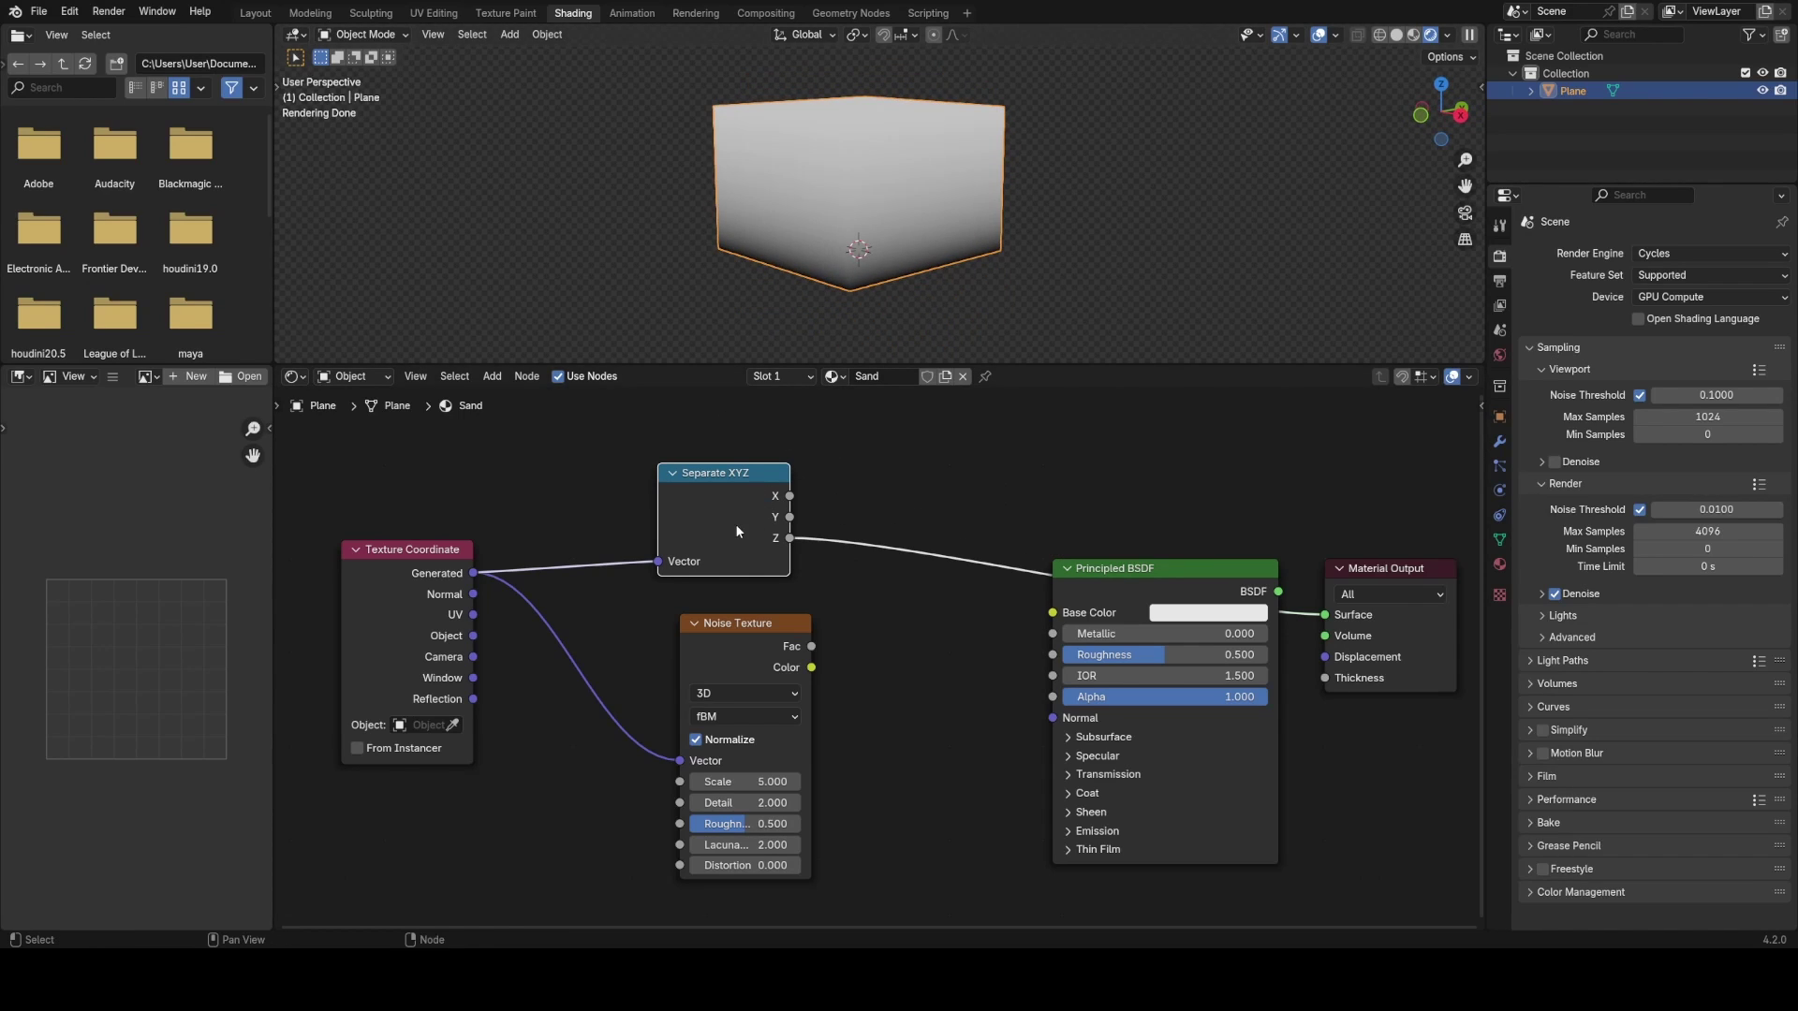
- Delete the Separate XYZ node, preview the Noise Texture's Fac output, and move that node into the freed space
{"action": "key", "text": "x"}
{"action": "left_click", "coordinate": [746, 640], "text": "ctrl+shift"}
{"action": "left_click_drag", "start_coordinate": [746, 640], "coordinate": [809, 525]}
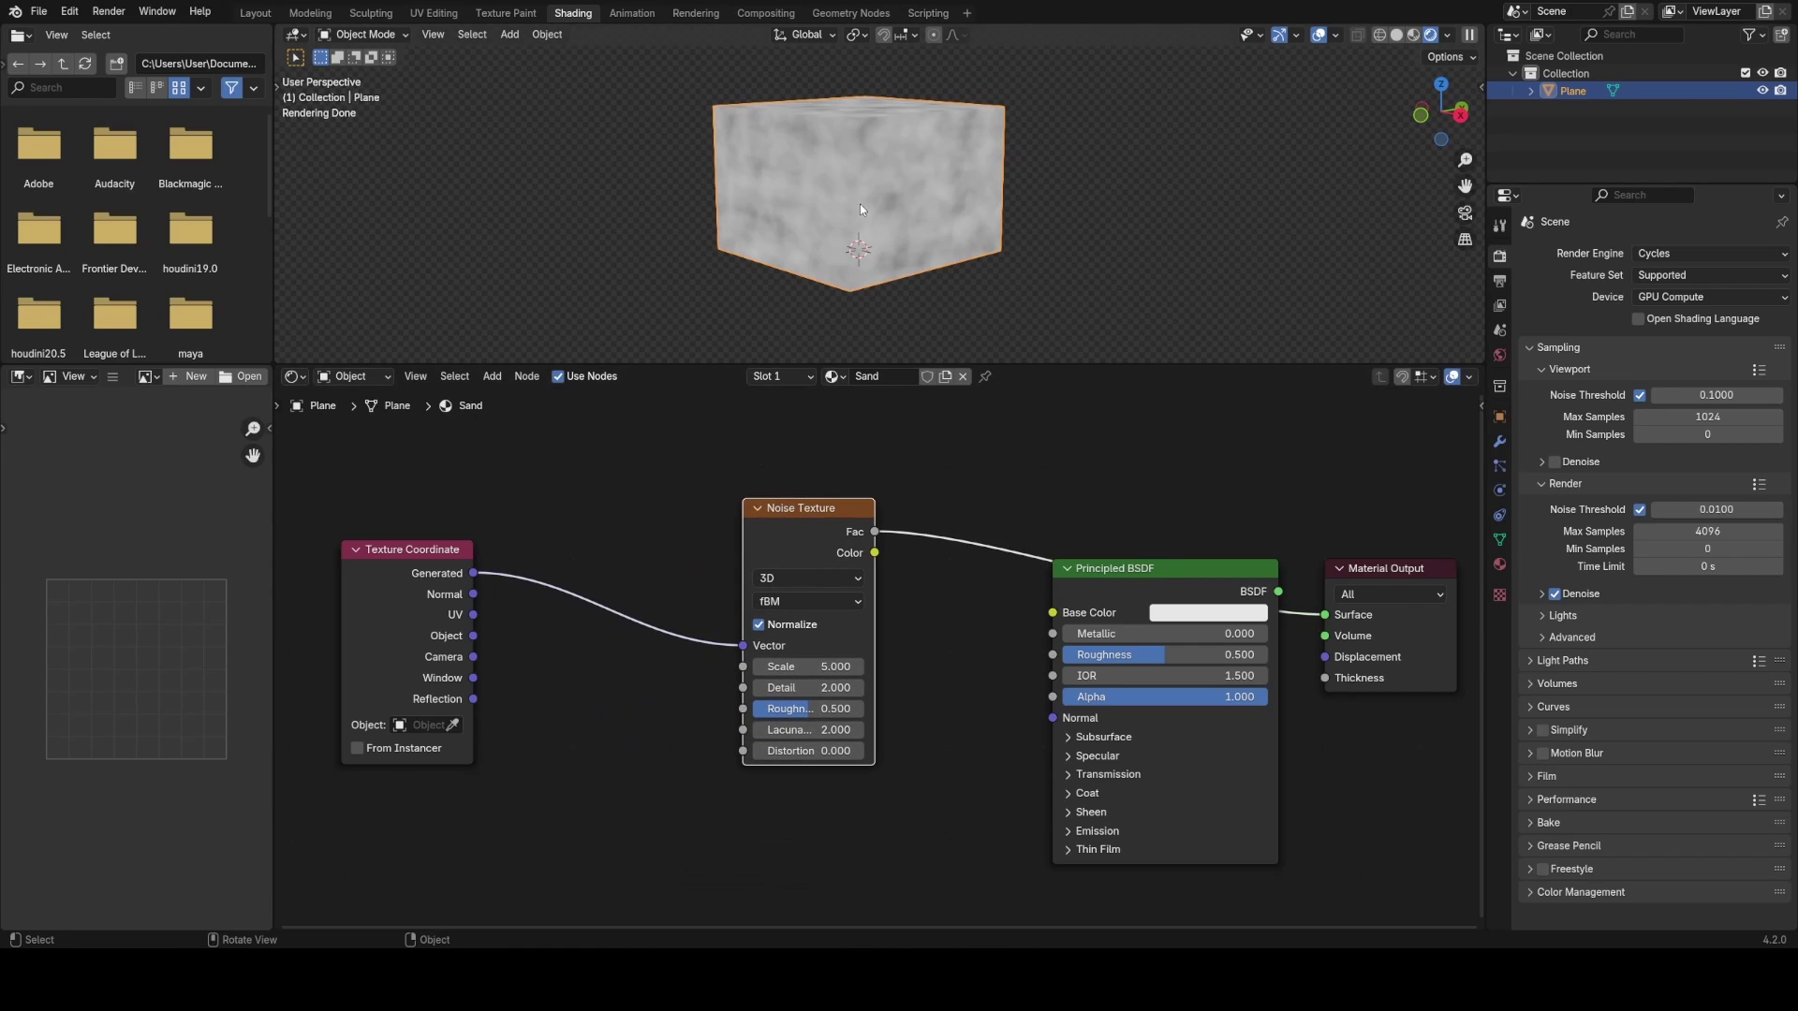
{"action": "middle_click_drag", "start_coordinate": [860, 208], "coordinate": [997, 129]}
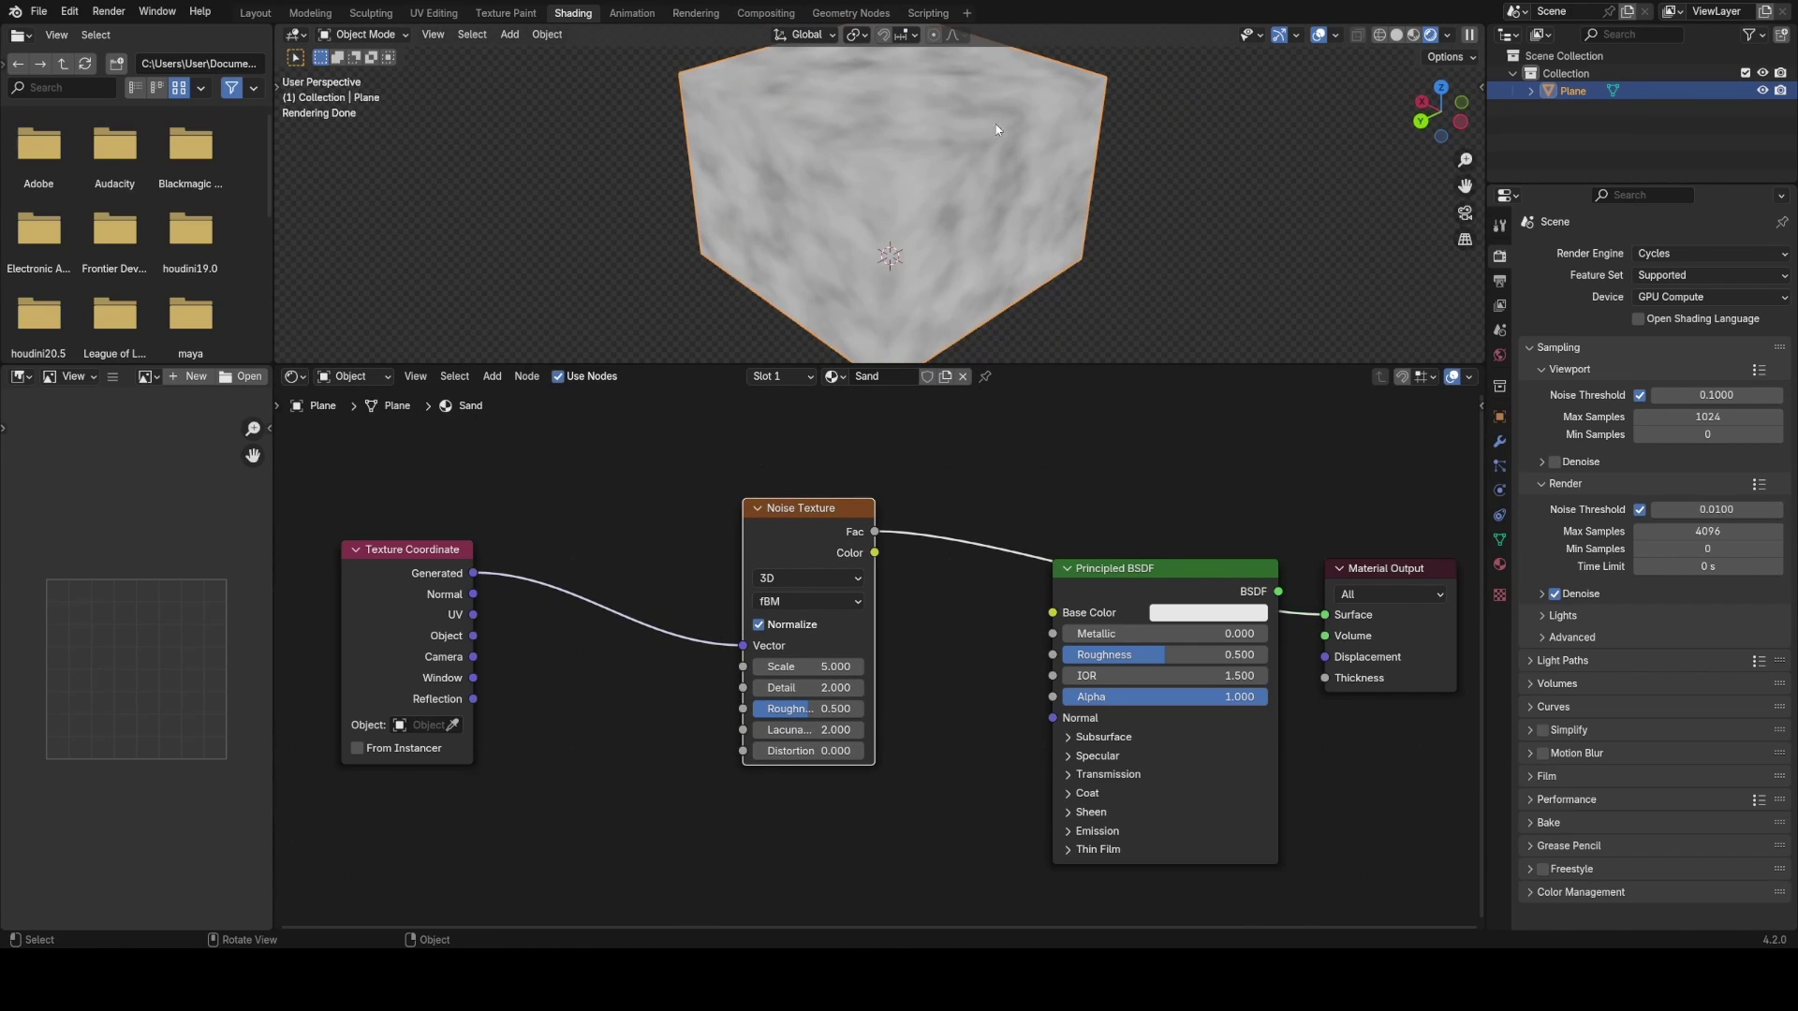
- Switch the Noise Texture to 2D to compare the box's sides, and set it back to 3D
{"action": "left_click", "coordinate": [796, 578]}
{"action": "left_click", "coordinate": [775, 644]}
{"action": "middle_click_drag", "start_coordinate": [899, 214], "coordinate": [919, 198]}
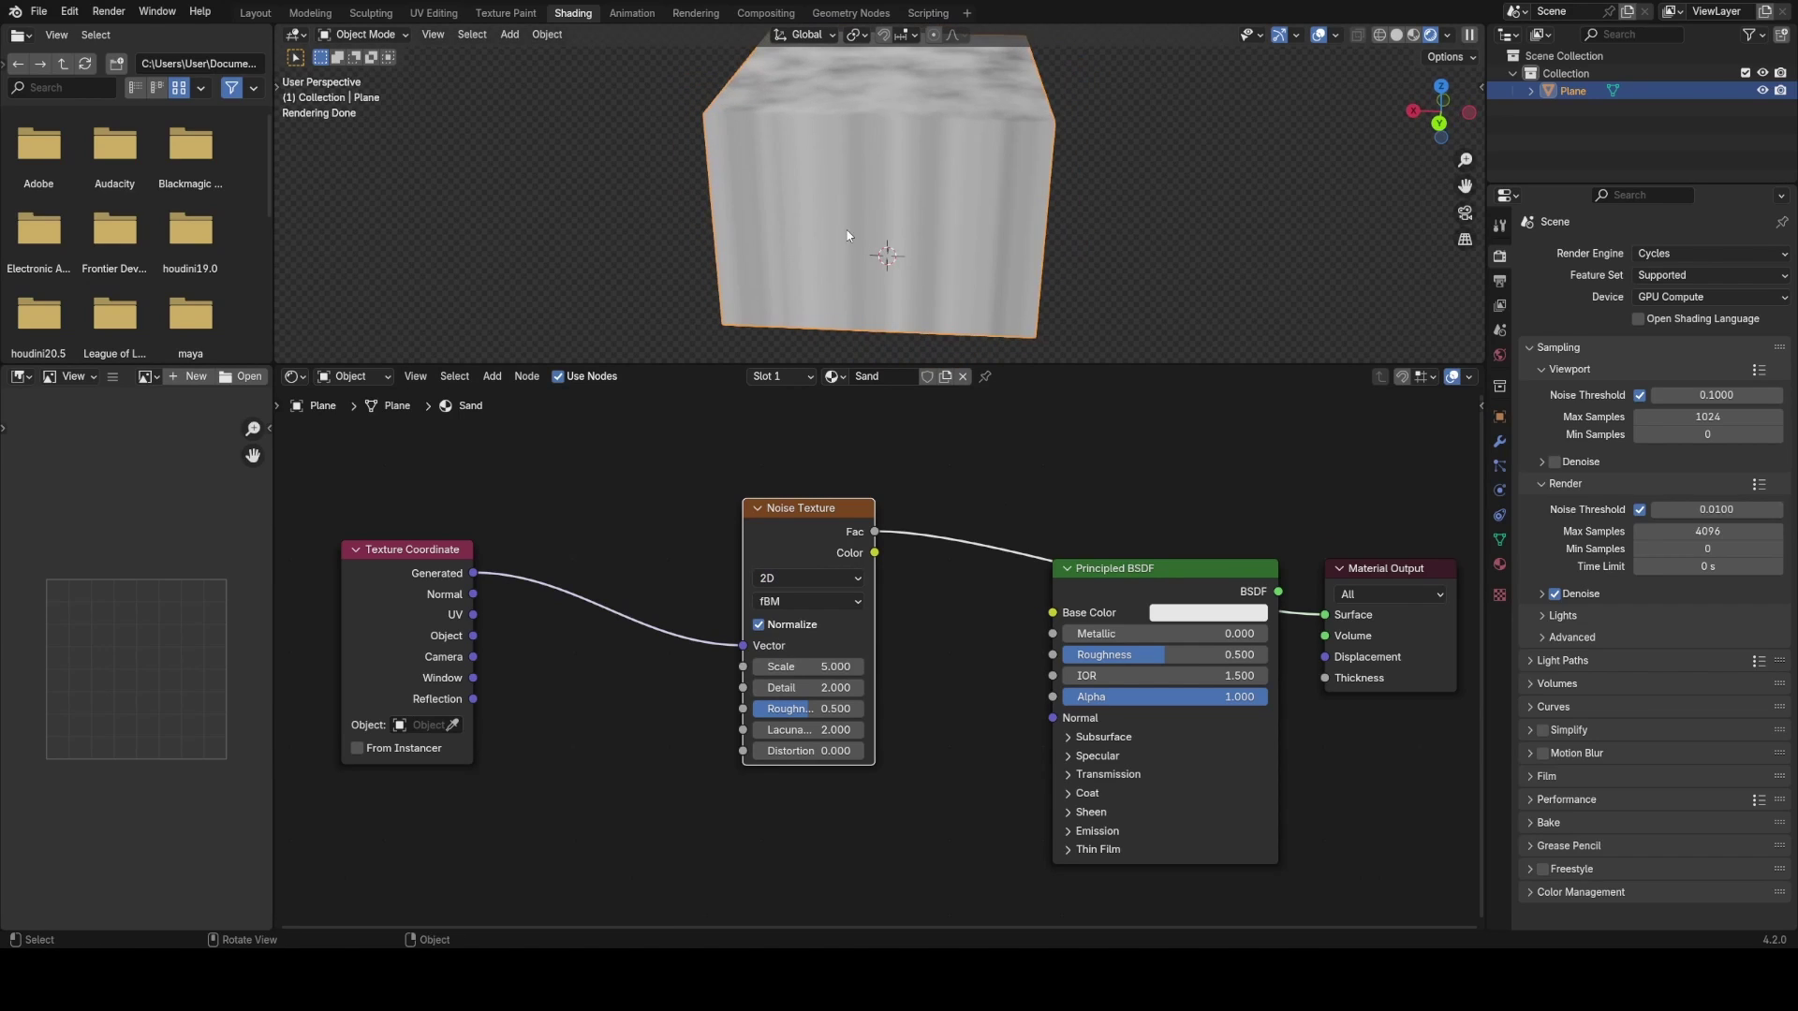
{"action": "middle_click_drag", "start_coordinate": [890, 312], "coordinate": [880, 346]}
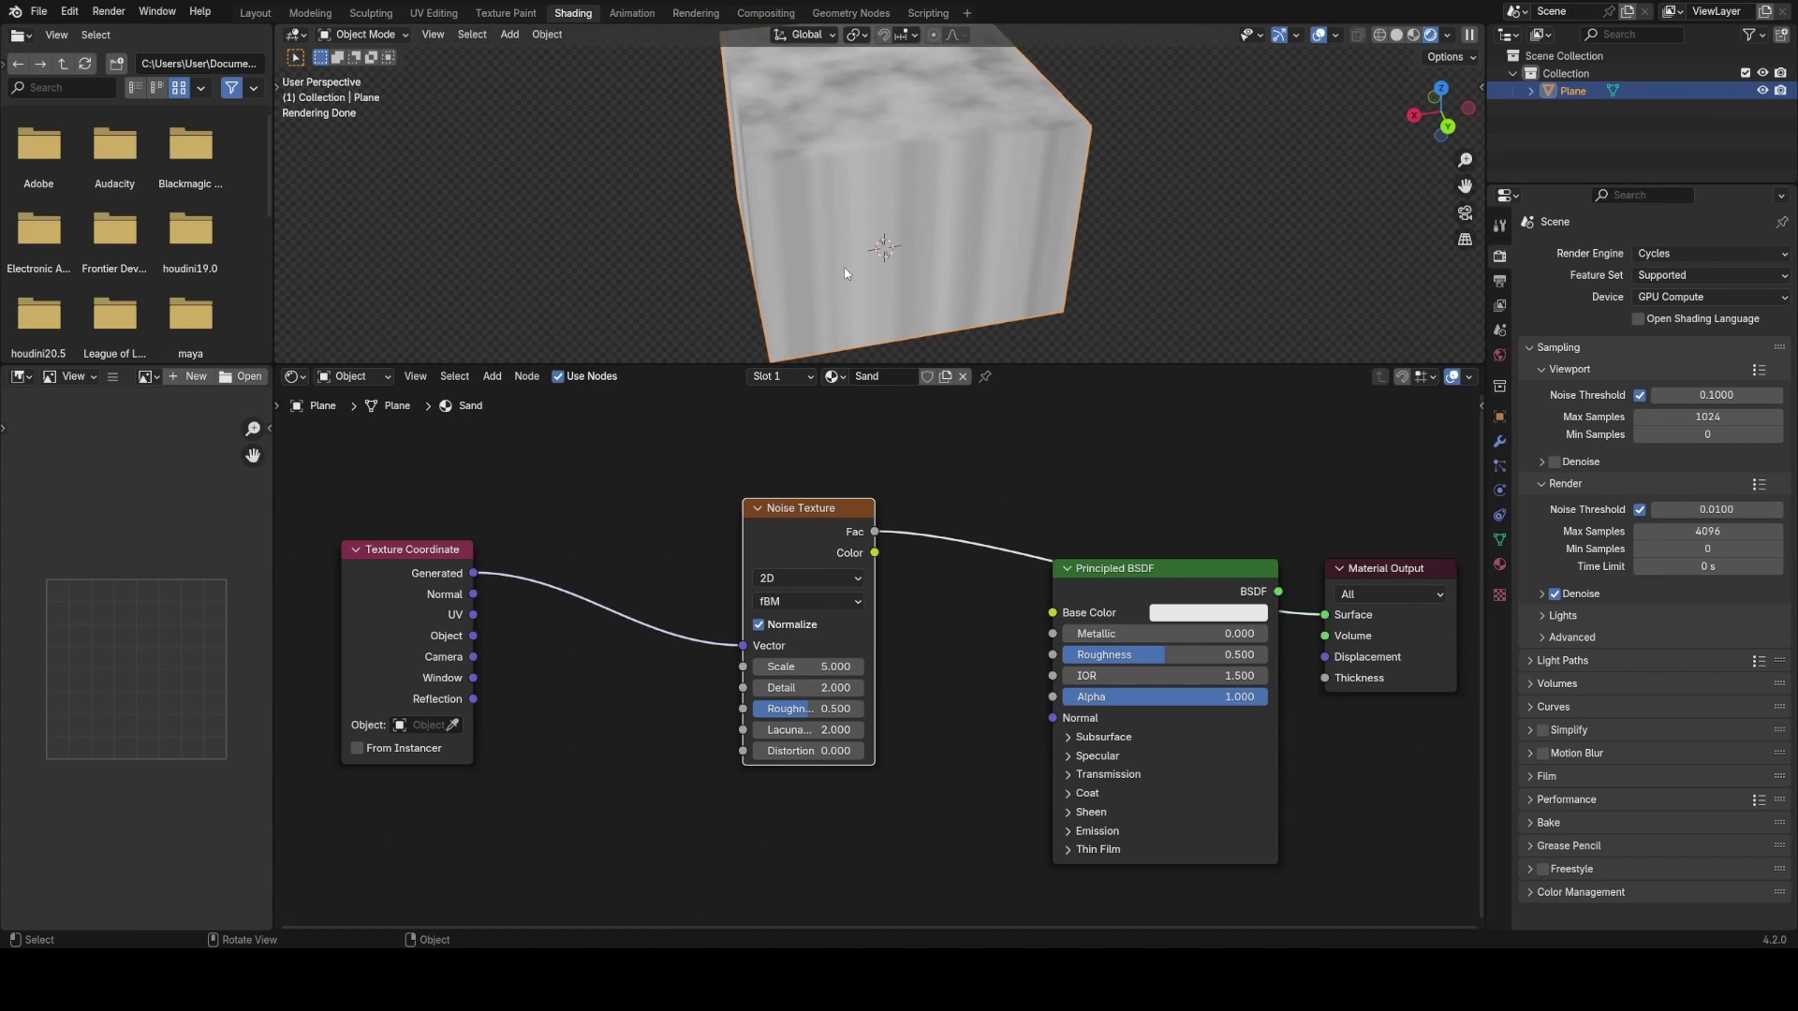
{"action": "left_click", "coordinate": [784, 577]}
{"action": "left_click", "coordinate": [796, 663]}
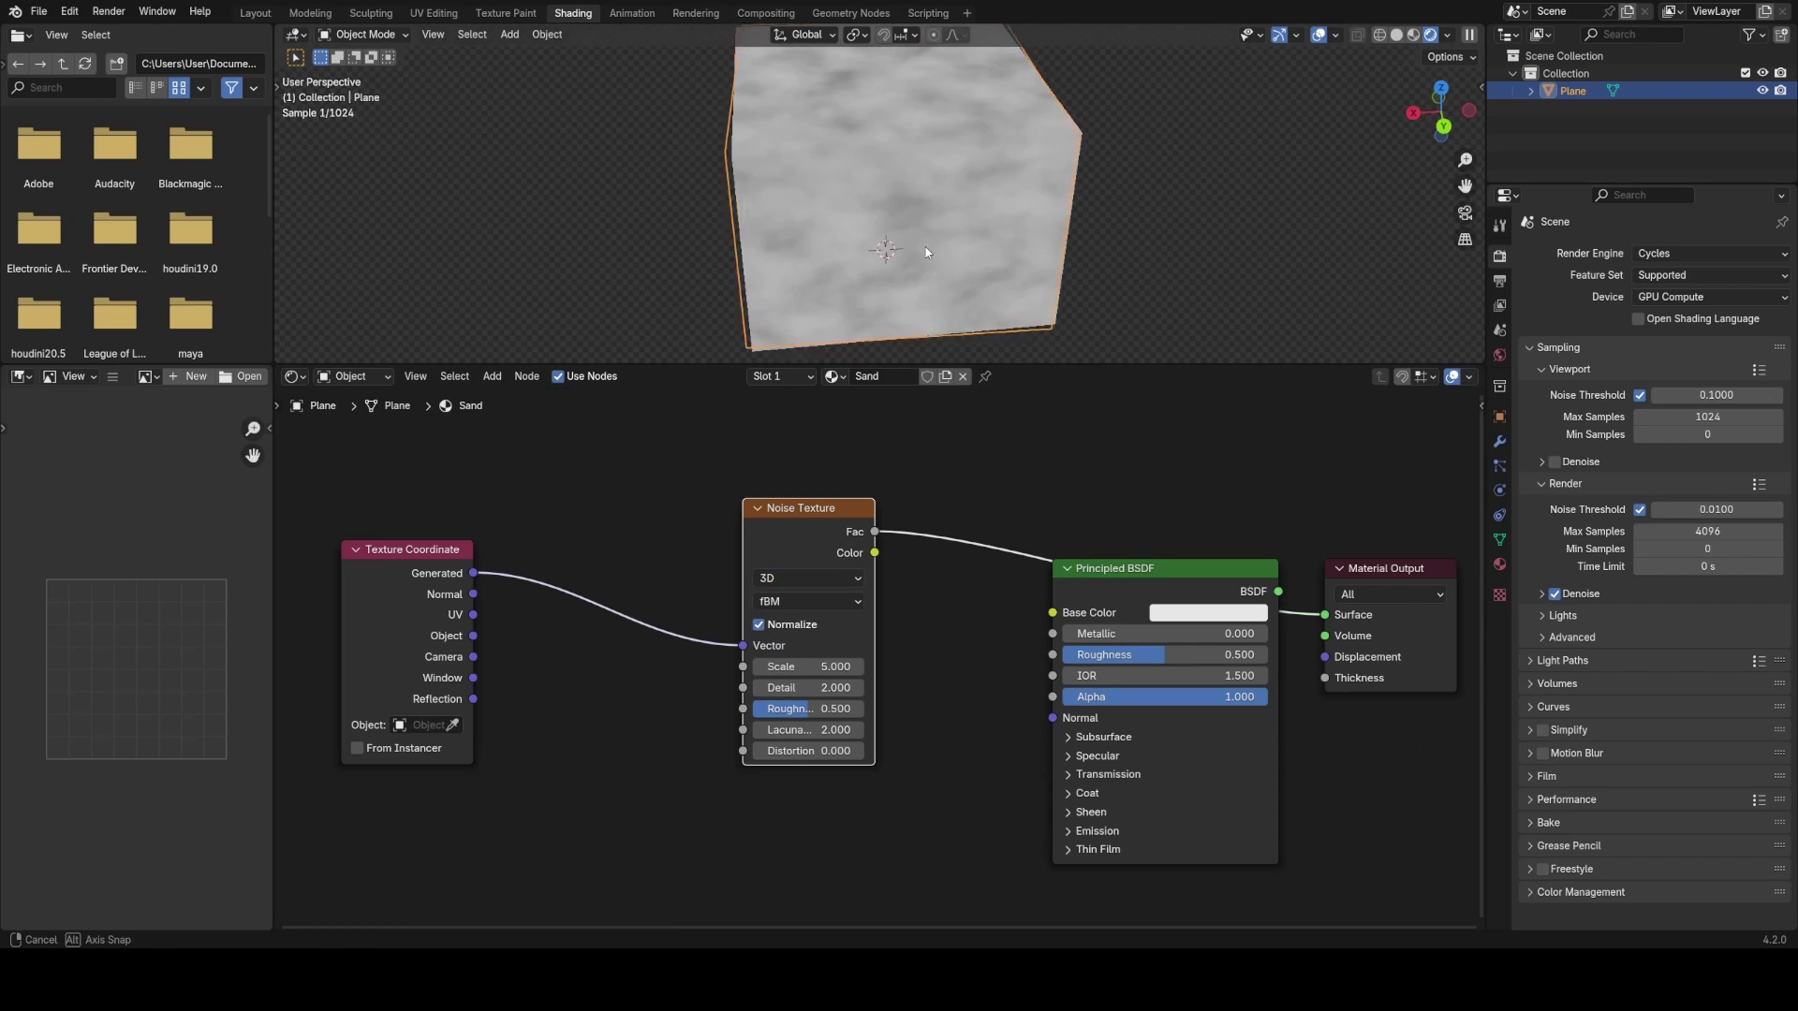
{"action": "middle_click_drag", "start_coordinate": [796, 234], "coordinate": [675, 346]}
- Feed the Noise Texture's Vector from the Object output and preview the Object coordinates directly on the box
{"action": "left_click_drag", "start_coordinate": [473, 636], "coordinate": [744, 645]}
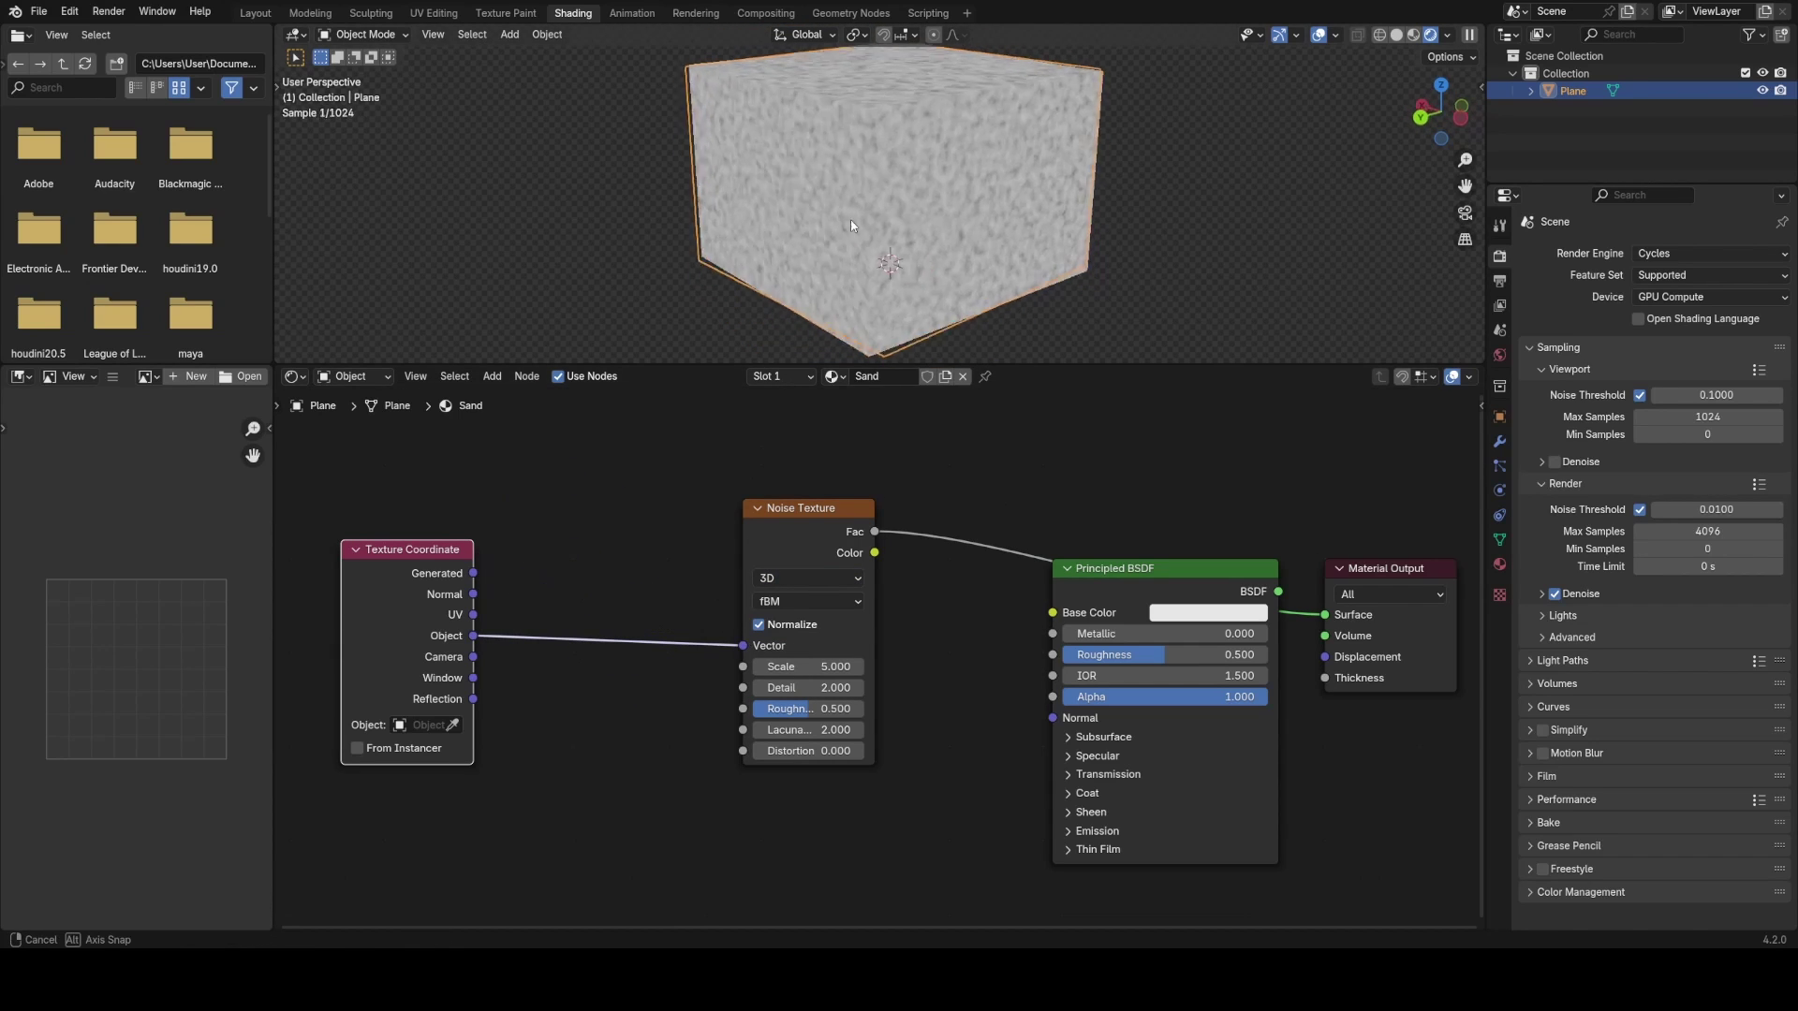
{"action": "middle_click_drag", "start_coordinate": [850, 220], "coordinate": [902, 214]}
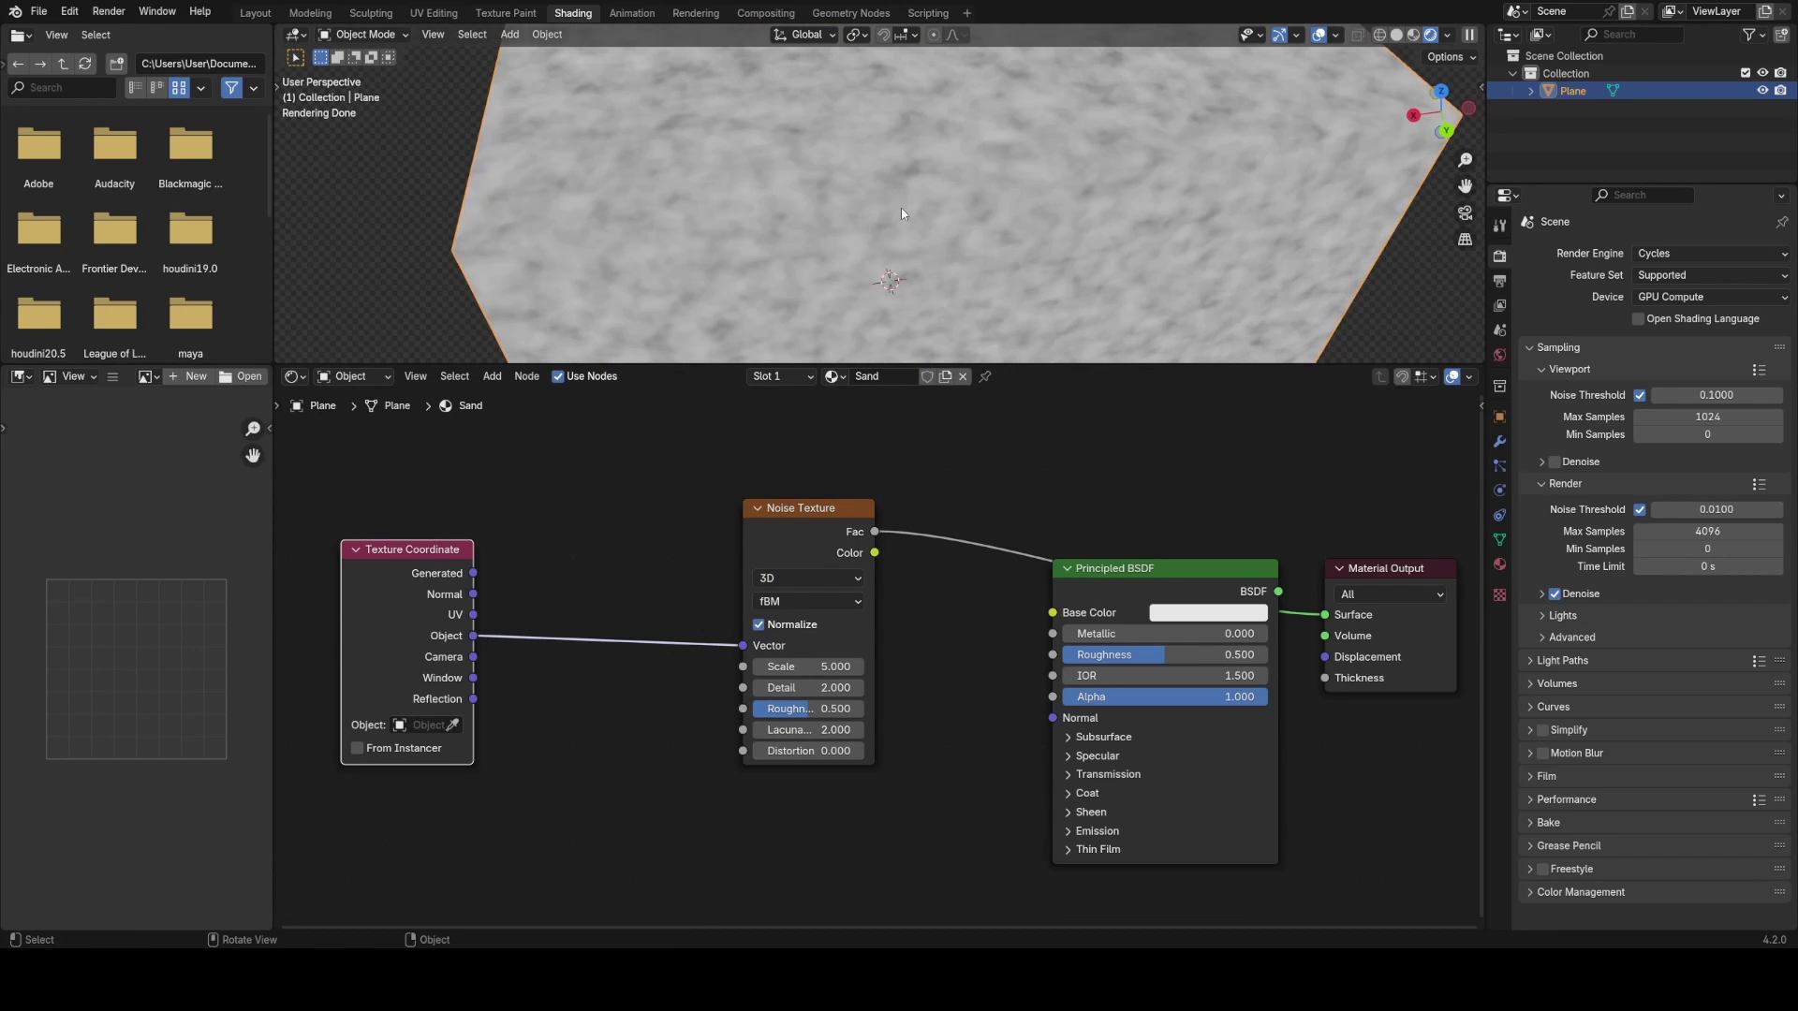
{"action": "left_click", "coordinate": [438, 589], "text": "ctrl+shift"}
{"action": "scroll", "coordinate": [562, 299], "scroll_direction": "down", "scroll_amount": 4}
{"action": "left_click", "coordinate": [433, 643], "text": "ctrl+shift"}
{"action": "left_click", "coordinate": [430, 648], "text": "ctrl+shift"}
{"action": "left_click", "coordinate": [431, 647], "text": "ctrl+shift"}
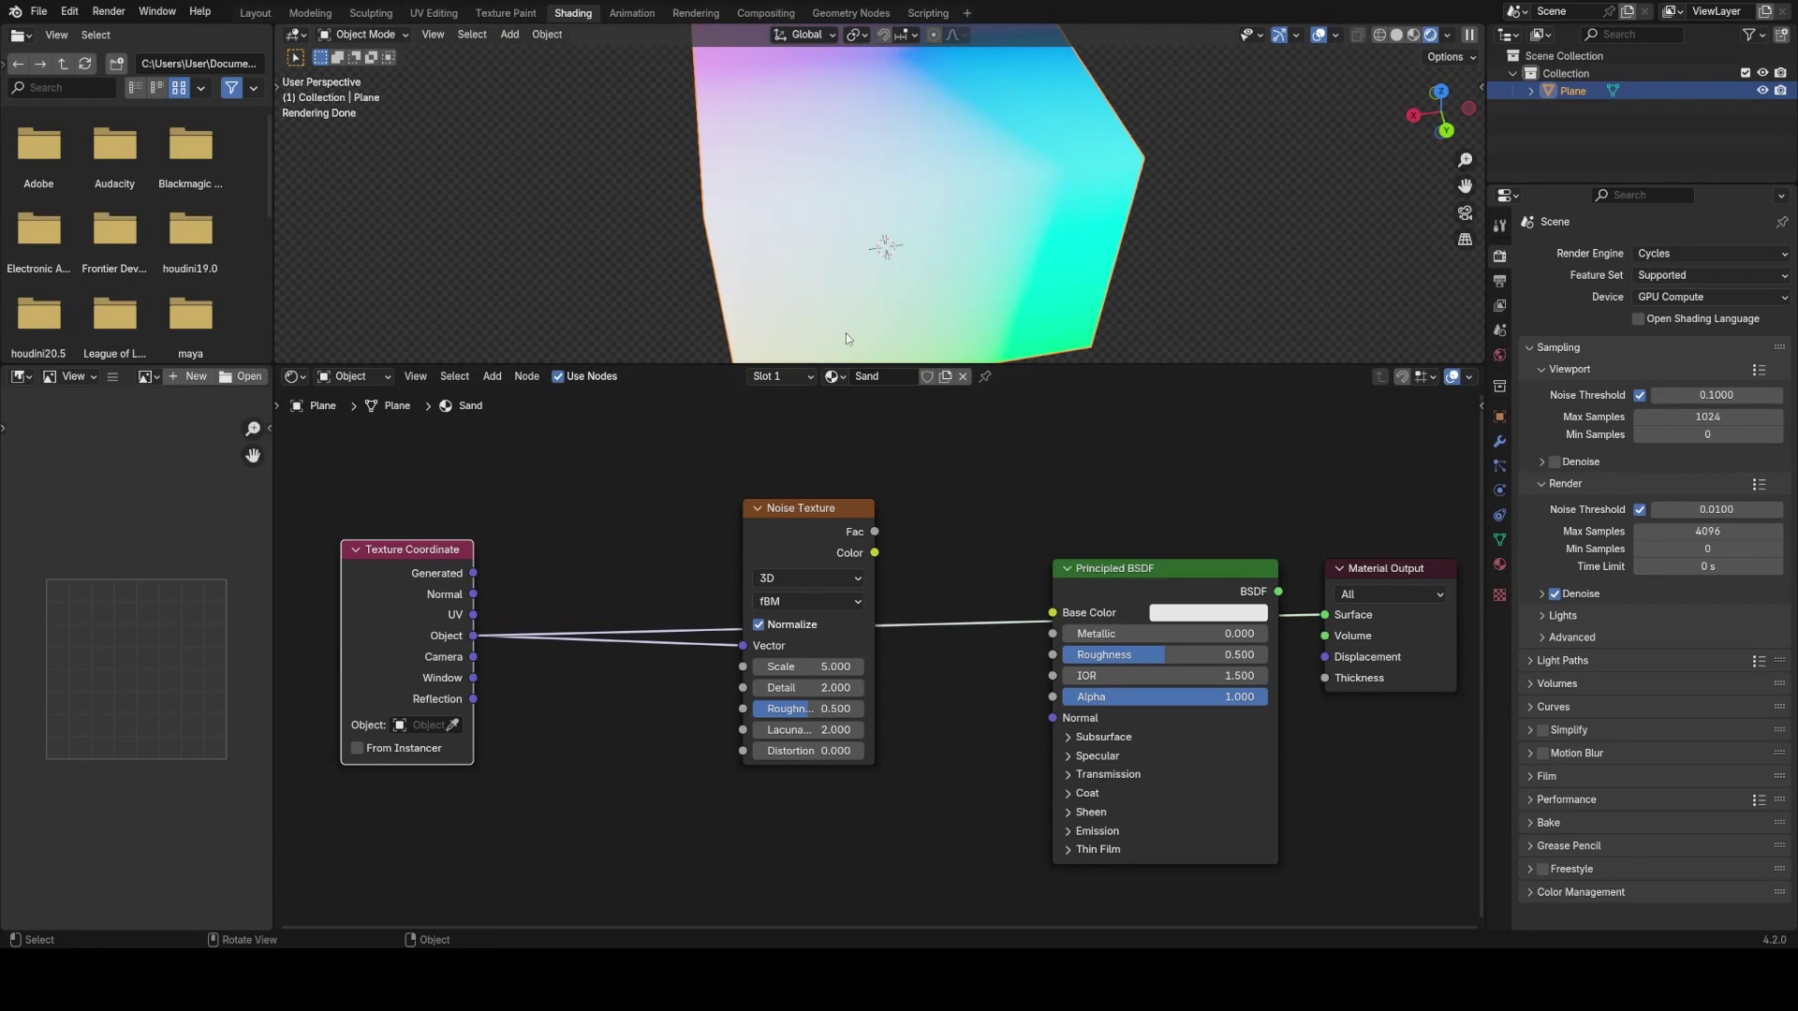
- Move the box's geometry down along global Z in Edit Mode until it is centred around the origin, and return to Object Mode
{"action": "scroll", "coordinate": [890, 280], "scroll_direction": "down", "scroll_amount": 2}
{"action": "mouse_move", "coordinate": [929, 249]}
{"action": "middle_mouse_down"}
{"action": "mouse_move", "coordinate": [886, 204]}
{"action": "mouse_move", "coordinate": [916, 195]}
{"action": "mouse_move", "coordinate": [931, 219]}
{"action": "mouse_move", "coordinate": [912, 221]}
{"action": "middle_mouse_up"}
{"action": "middle_click_drag", "start_coordinate": [1027, 232], "coordinate": [965, 133]}
{"action": "key", "text": "Tab"}
{"action": "key", "text": "g"}
{"action": "key", "text": "z"}
{"action": "right_click", "coordinate": [1008, 194]}
{"action": "key", "text": "Tab"}
{"action": "key", "text": "Tab"}
{"action": "key", "text": "e"}
{"action": "key", "text": "z"}
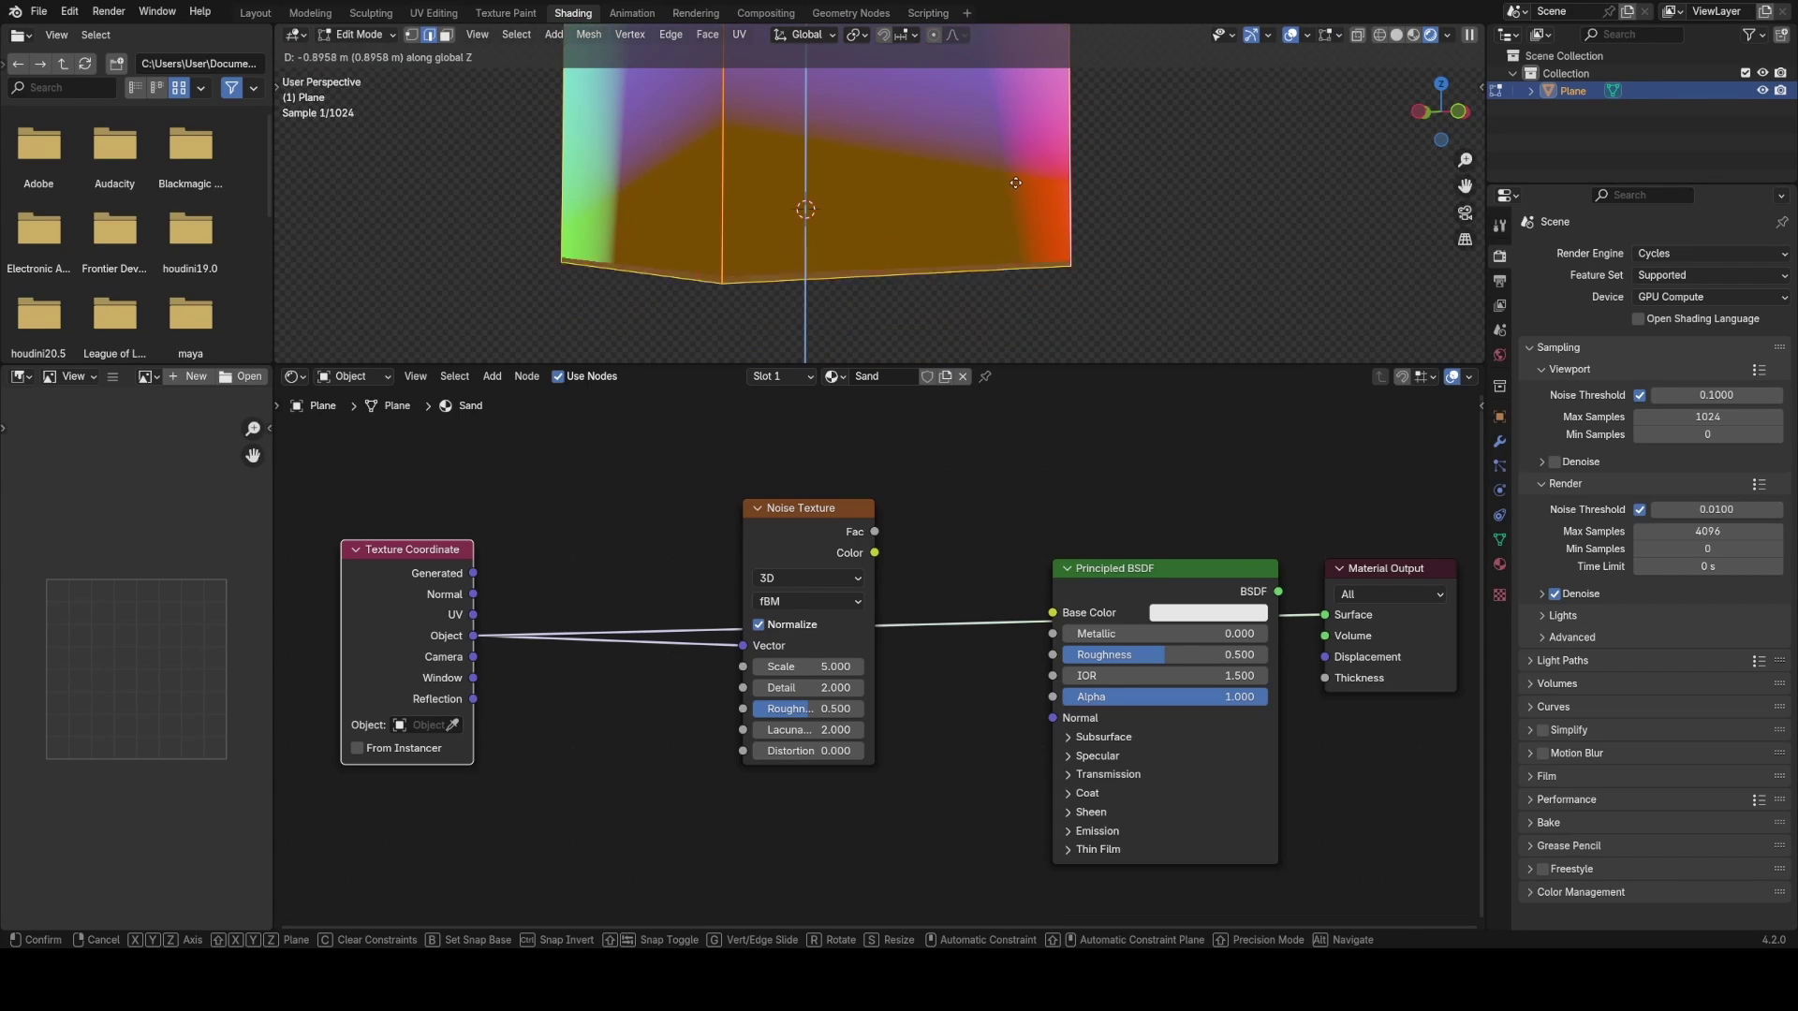
{"action": "left_click", "coordinate": [1023, 215]}
{"action": "scroll", "coordinate": [1022, 214], "scroll_direction": "down", "scroll_amount": 3}
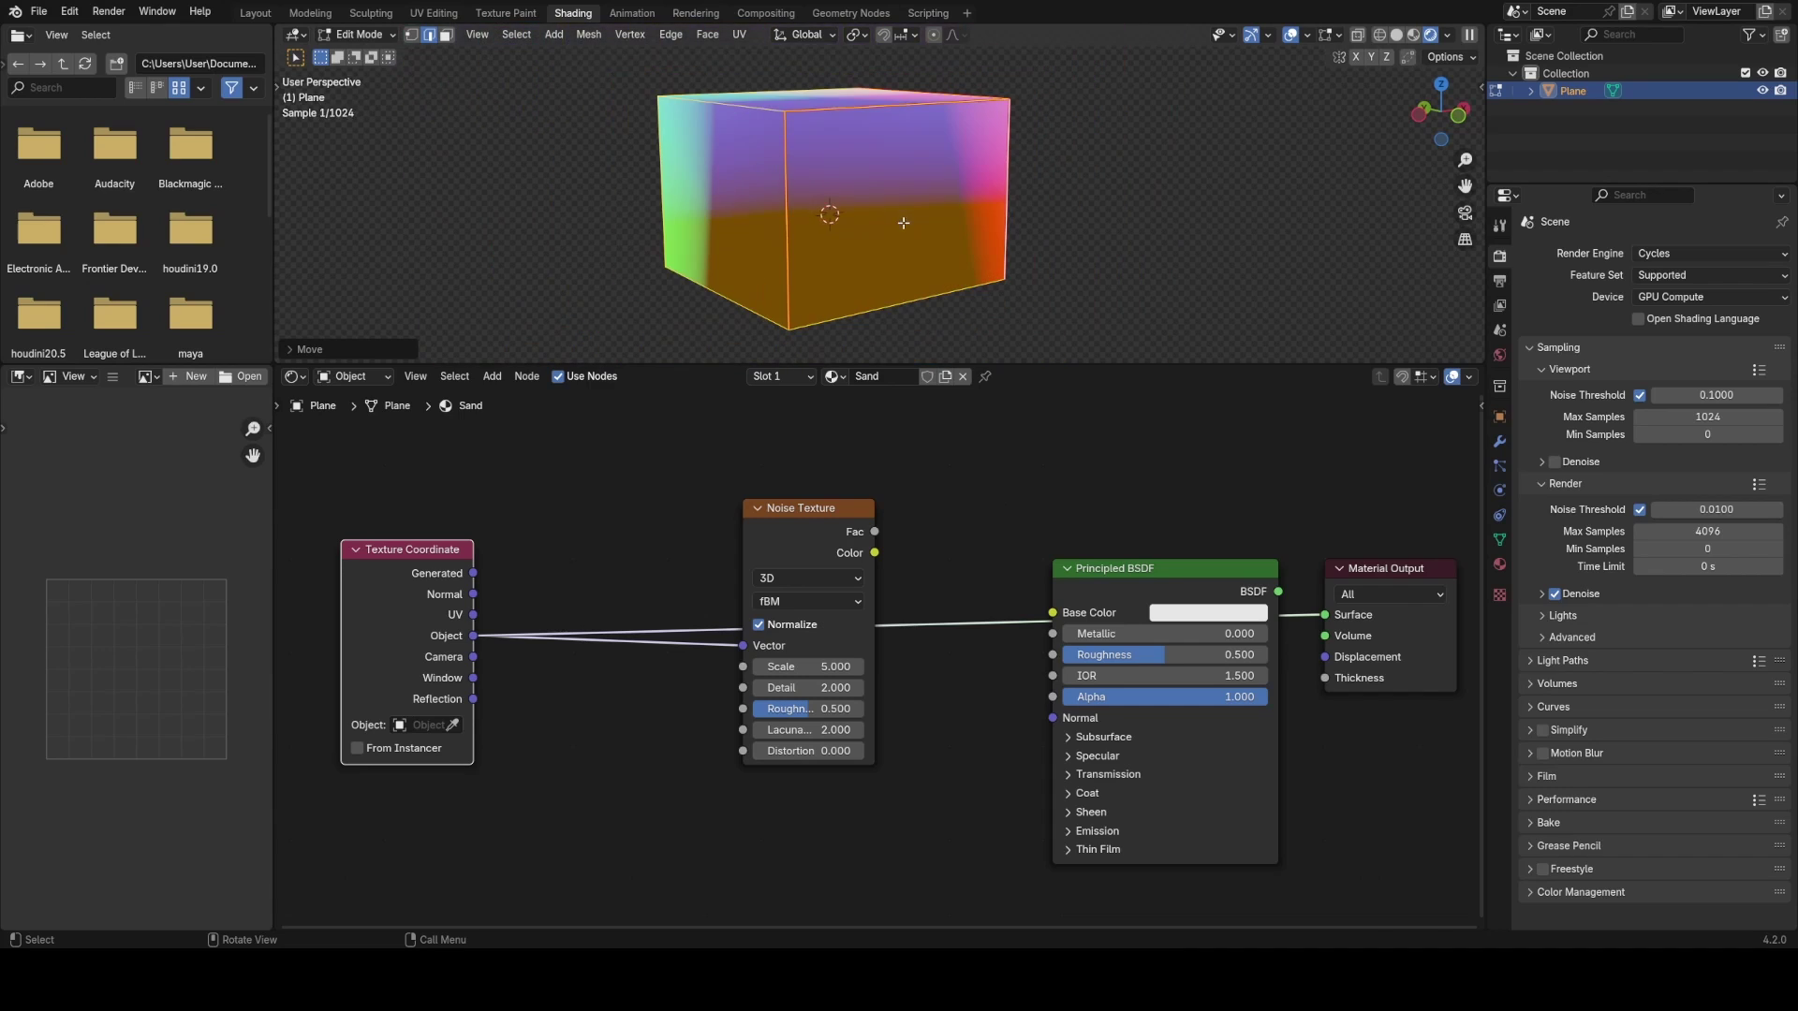
{"action": "key", "text": "Tab"}
{"action": "middle_click_drag", "start_coordinate": [927, 226], "coordinate": [1038, 257]}
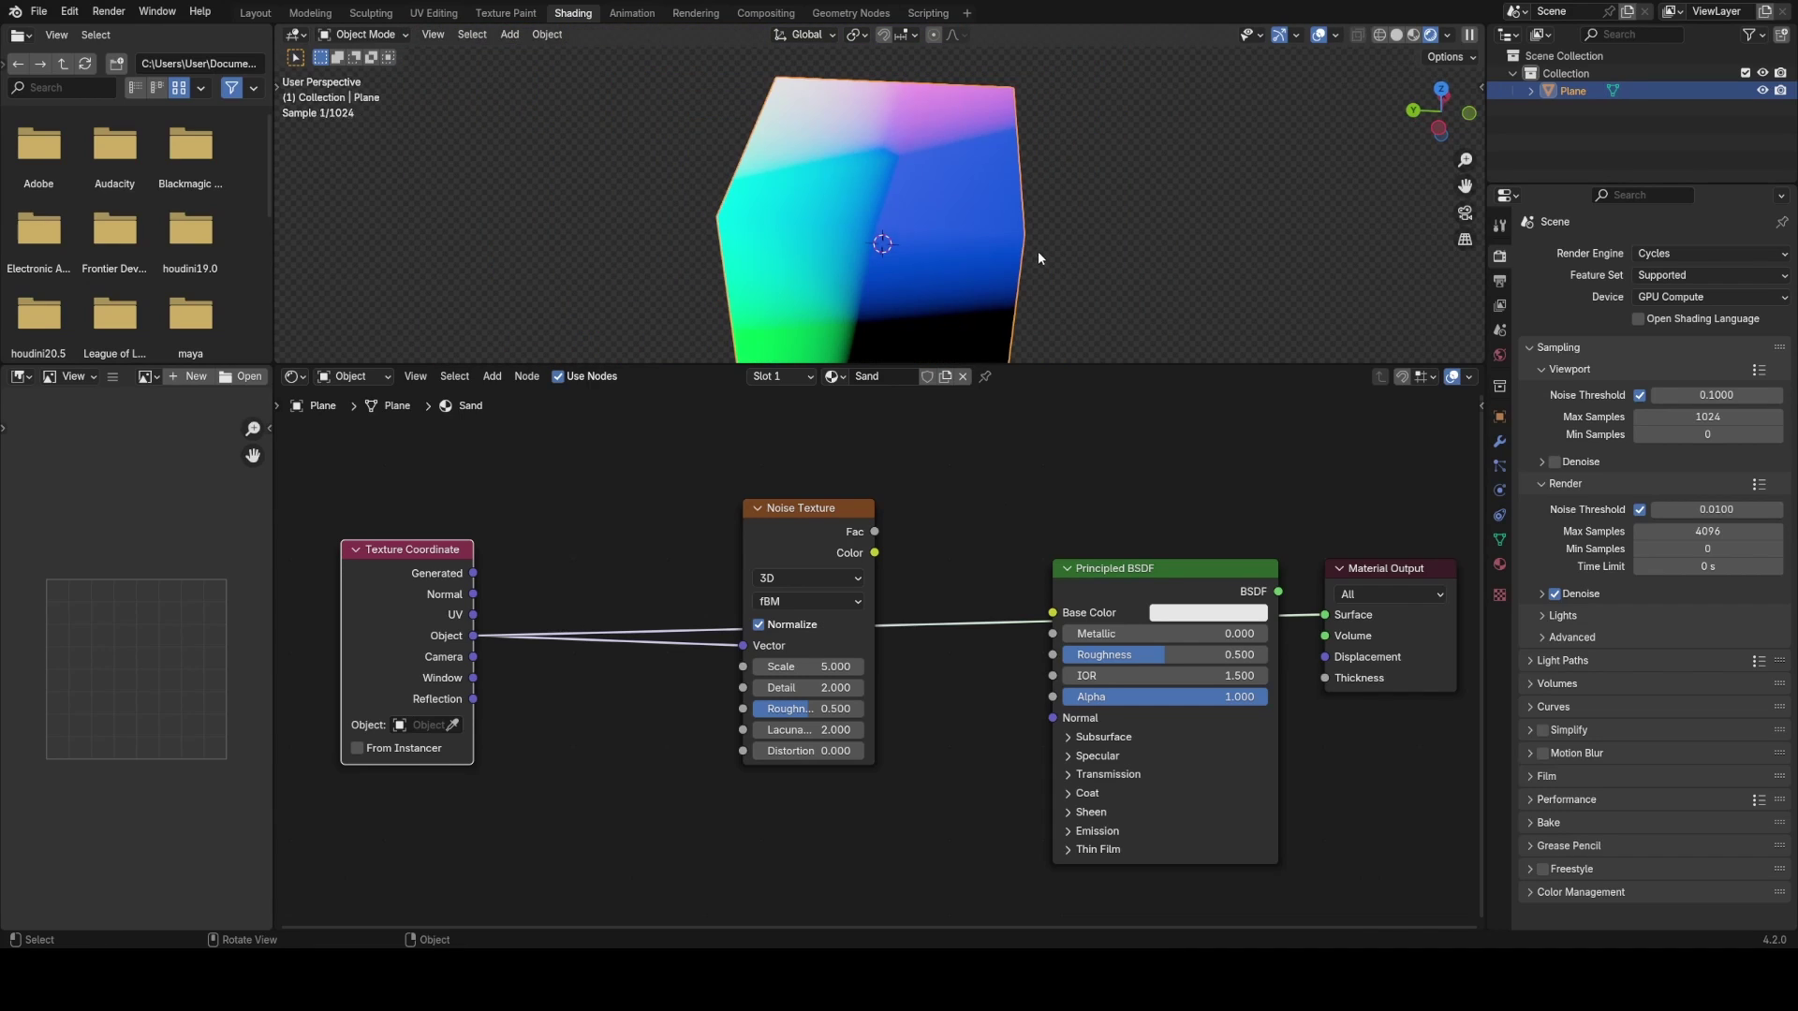
- Cycle the Texture Coordinate preview to the Generated output and compare its gradient across the moved box
{"action": "left_click", "coordinate": [427, 579], "text": "ctrl+shift"}
{"action": "left_click", "coordinate": [427, 579], "text": "ctrl+shift"}
{"action": "left_click", "coordinate": [427, 578], "text": "ctrl+shift"}
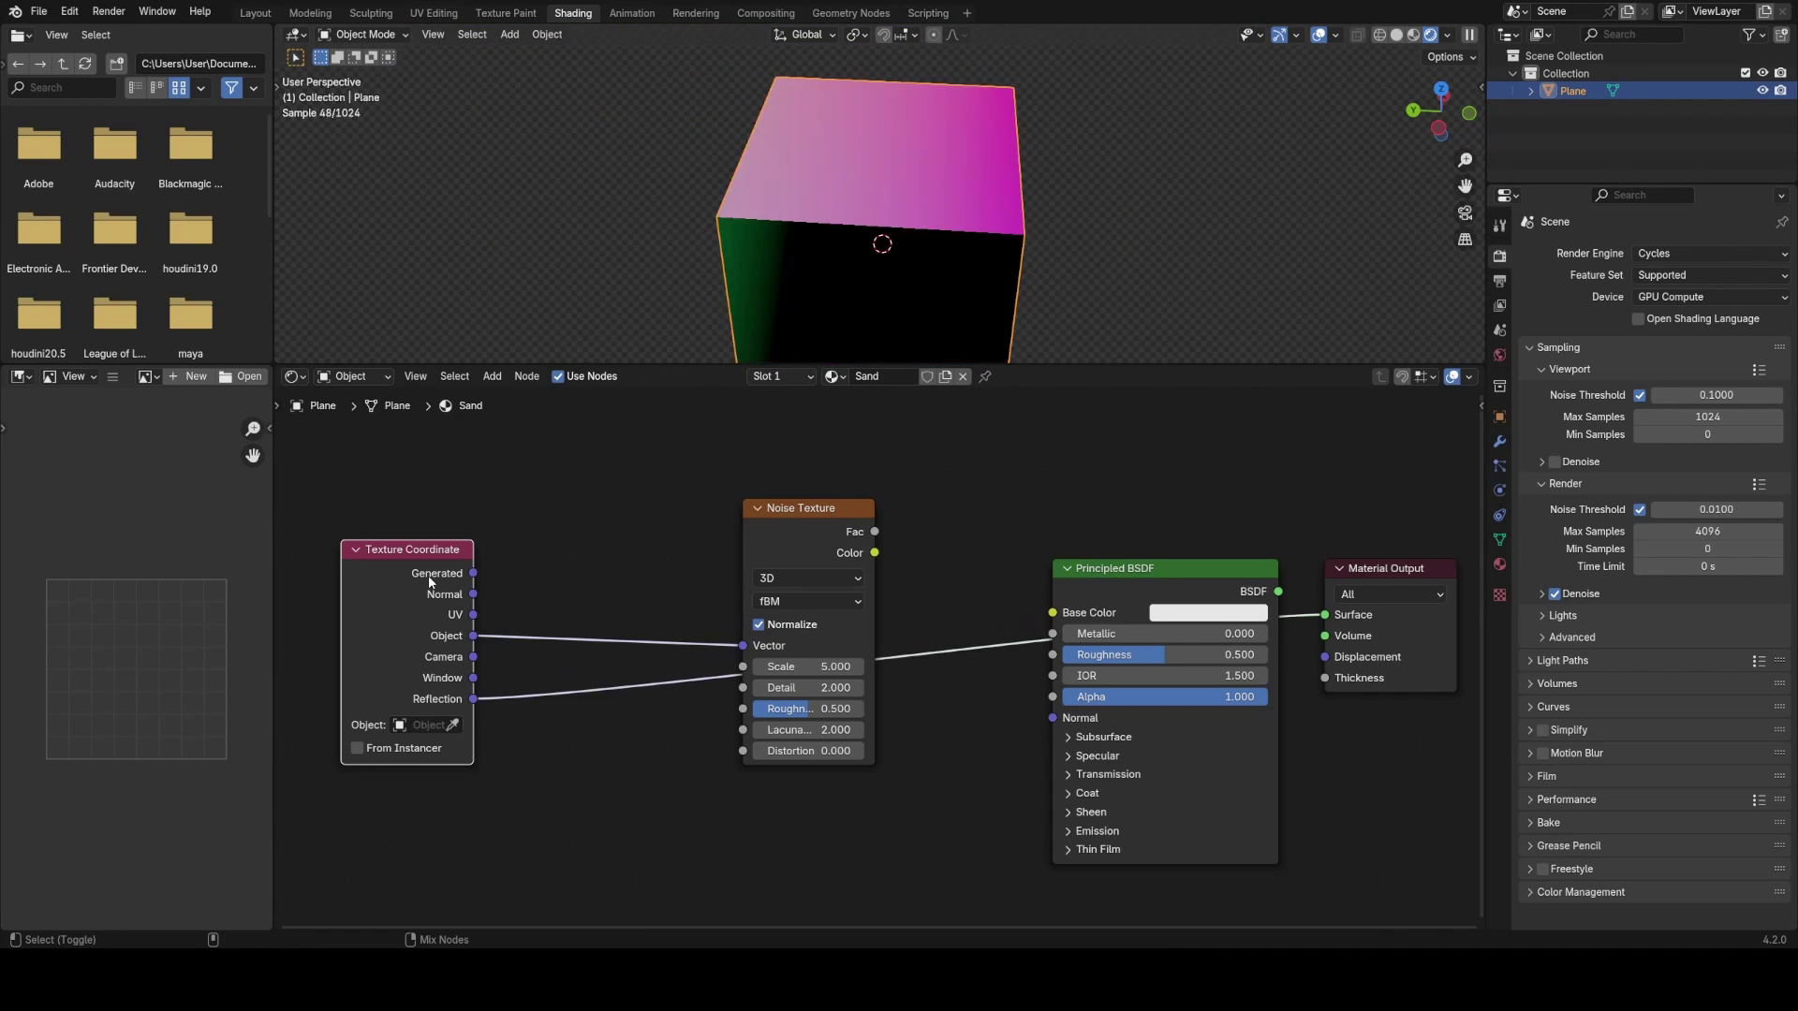
{"action": "left_click", "coordinate": [427, 579], "text": "ctrl+shift"}
{"action": "middle_click_drag", "start_coordinate": [946, 296], "coordinate": [912, 195]}
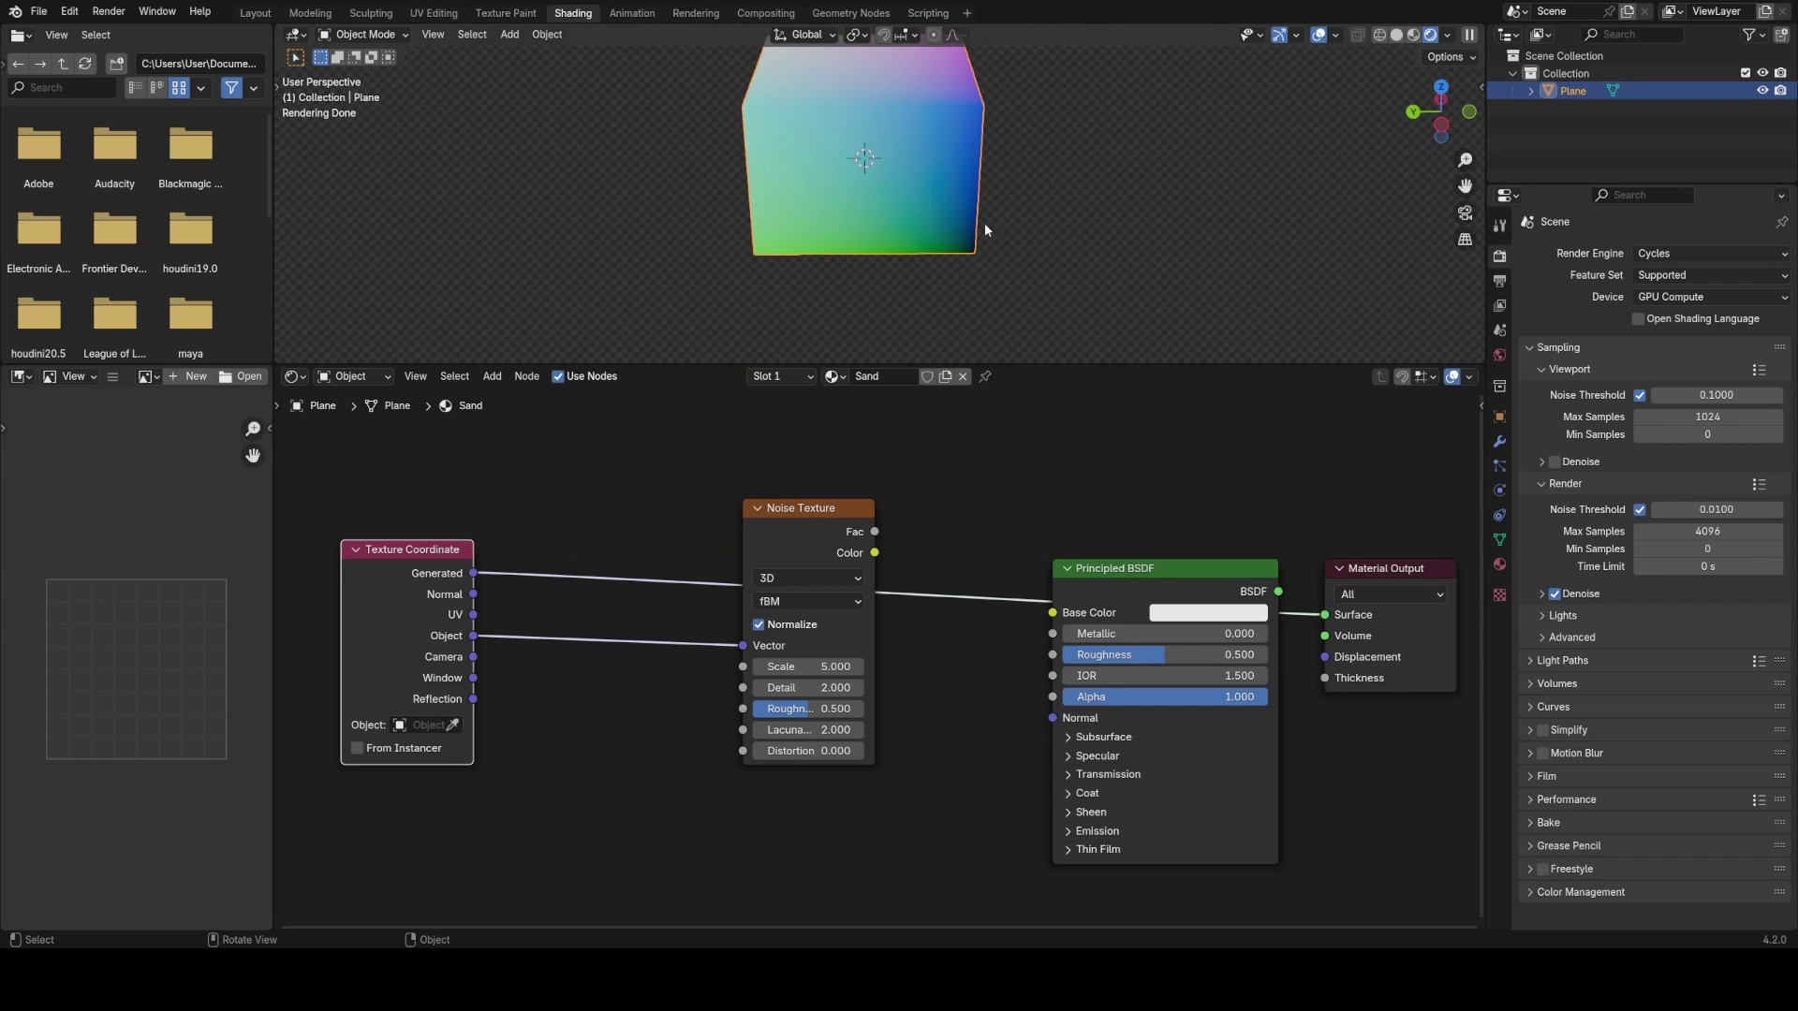
{"action": "middle_click_drag", "start_coordinate": [1027, 249], "coordinate": [829, 285]}
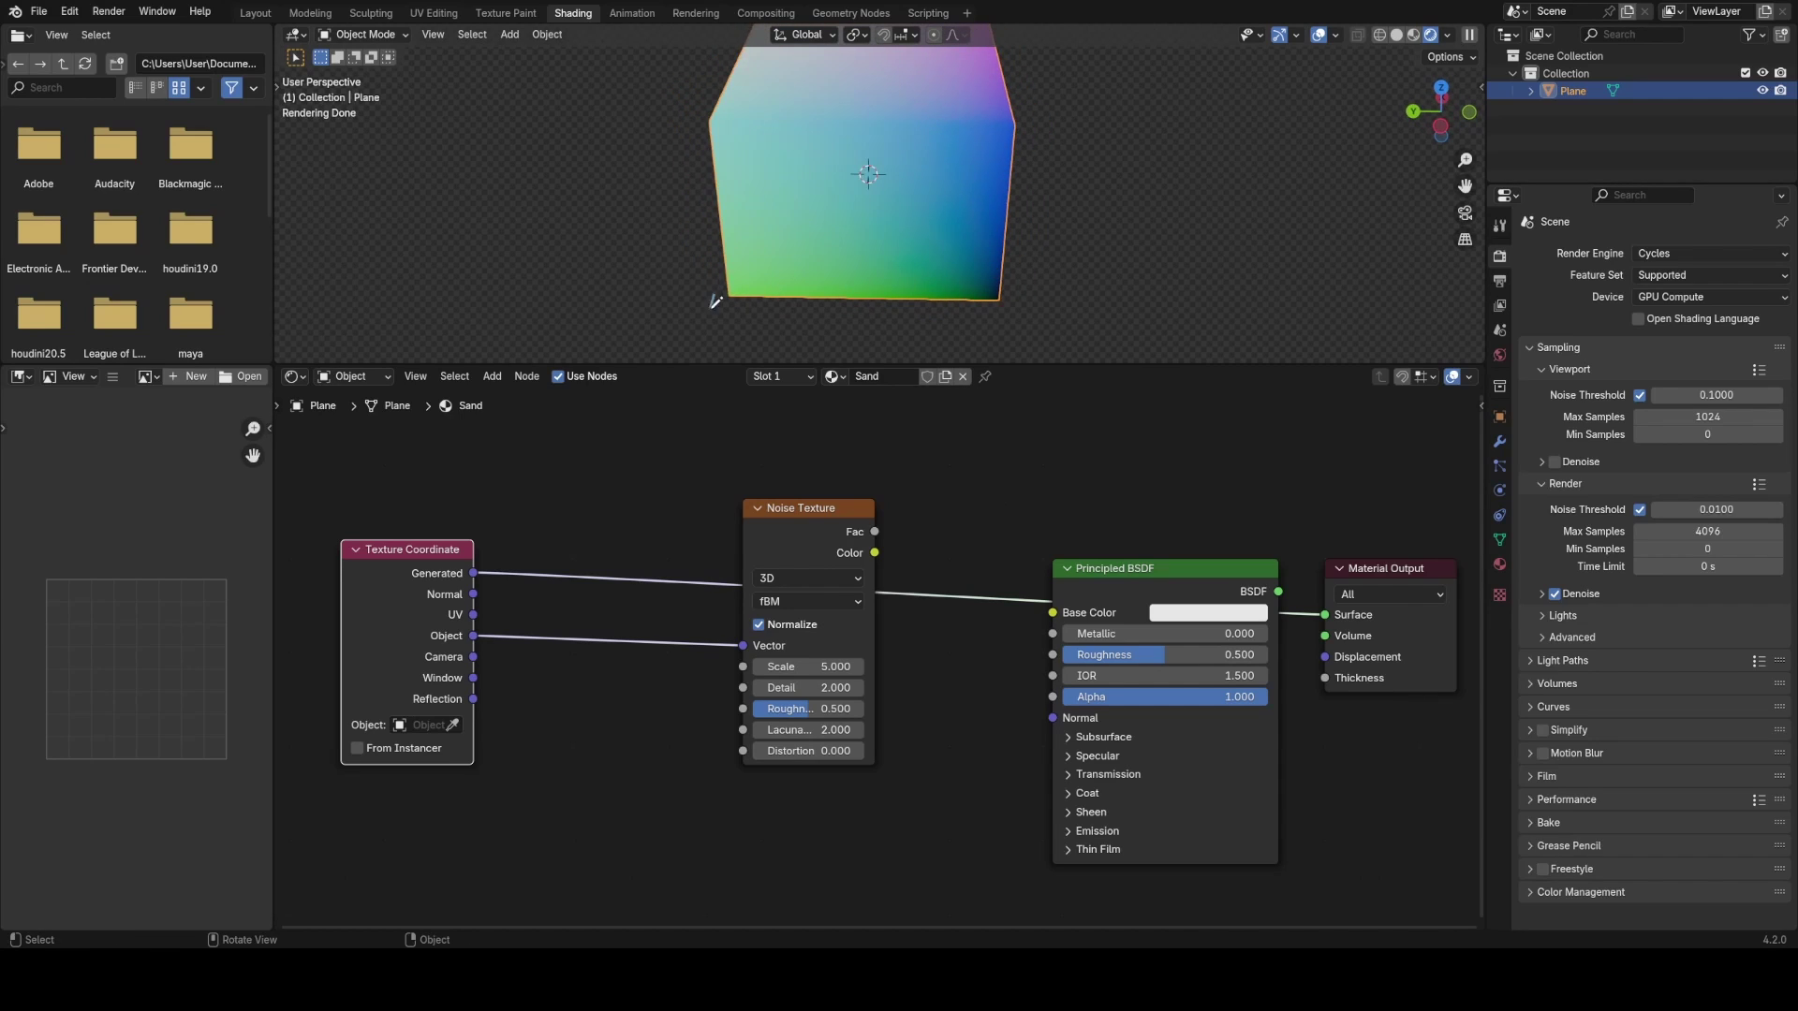
- Preview the Noise Texture on the box instead of the raw coordinates, and feed its Vector from the Generated output
{"action": "left_click_drag", "start_coordinate": [1008, 294], "coordinate": [1025, 302]}
{"action": "mouse_move", "coordinate": [771, 311]}
{"action": "right_mouse_down"}
{"action": "mouse_move", "coordinate": [683, 305]}
{"action": "mouse_move", "coordinate": [1024, 309]}
{"action": "right_mouse_up"}
{"action": "middle_click_drag", "start_coordinate": [1073, 298], "coordinate": [936, 310]}
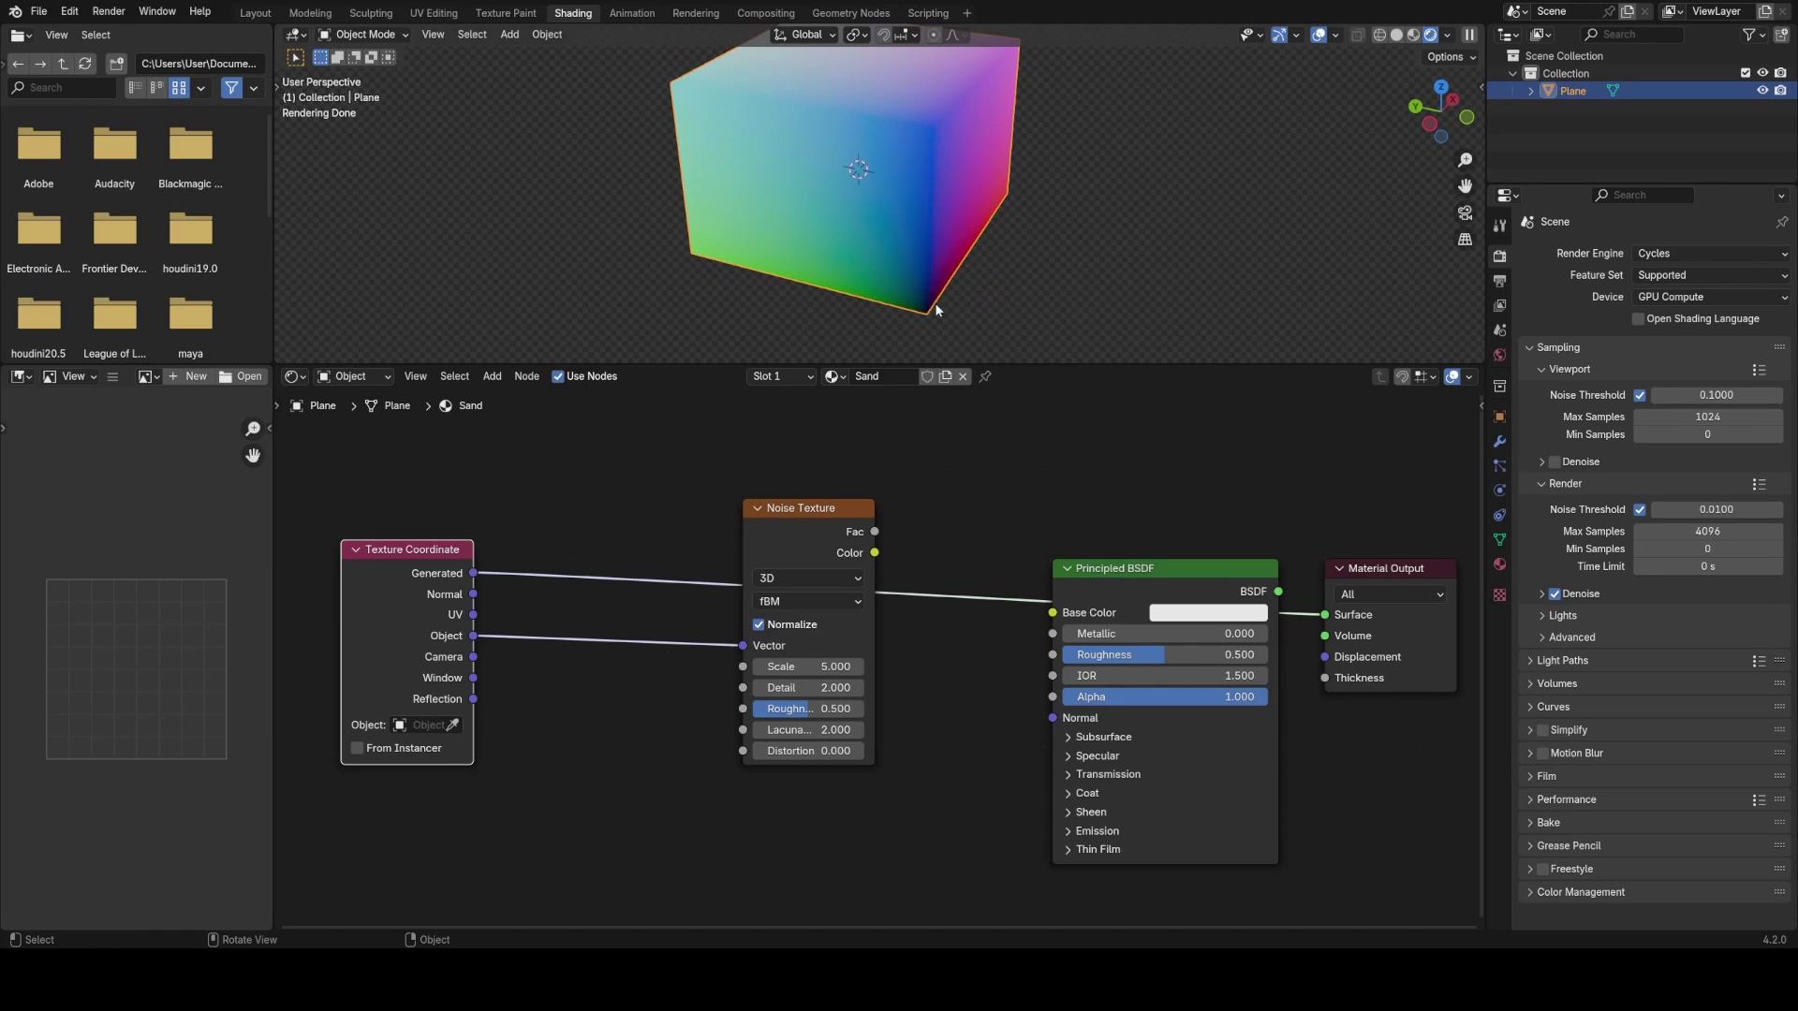
{"action": "middle_click_drag", "start_coordinate": [1062, 267], "coordinate": [964, 236]}
{"action": "left_click", "coordinate": [778, 544], "text": "ctrl+shift"}
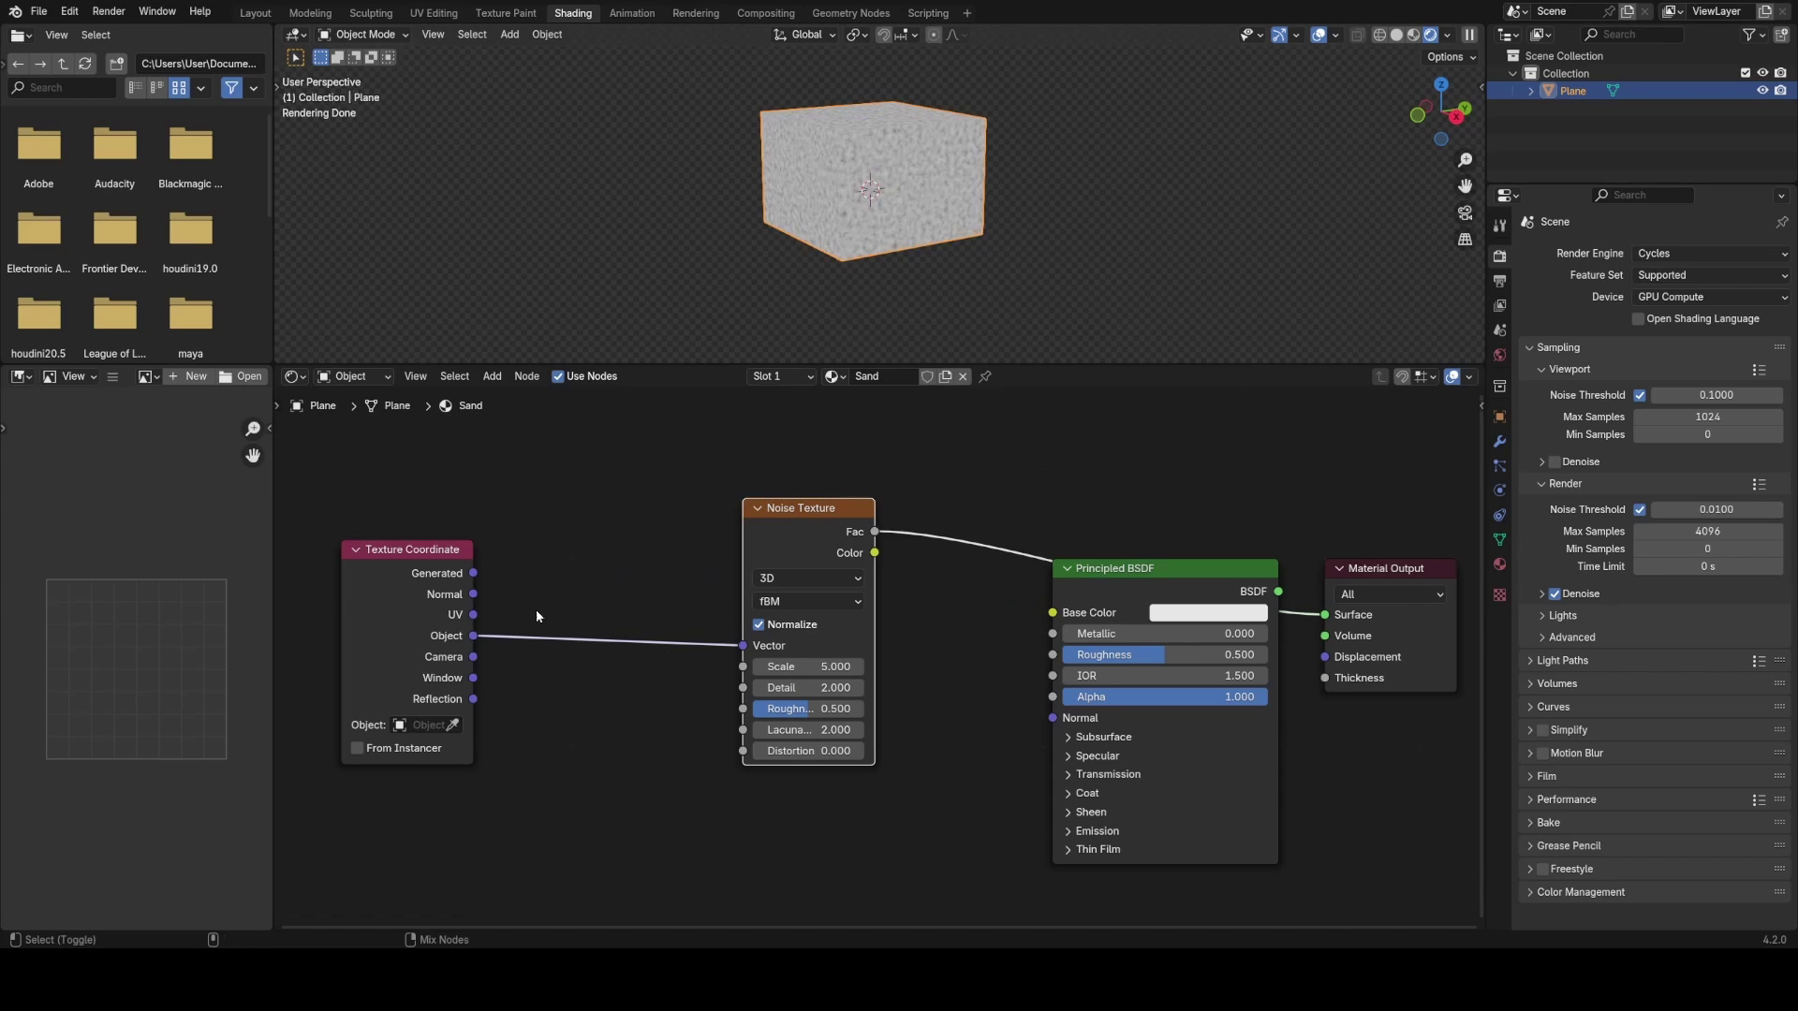
{"action": "left_click_drag", "start_coordinate": [473, 573], "coordinate": [743, 645]}
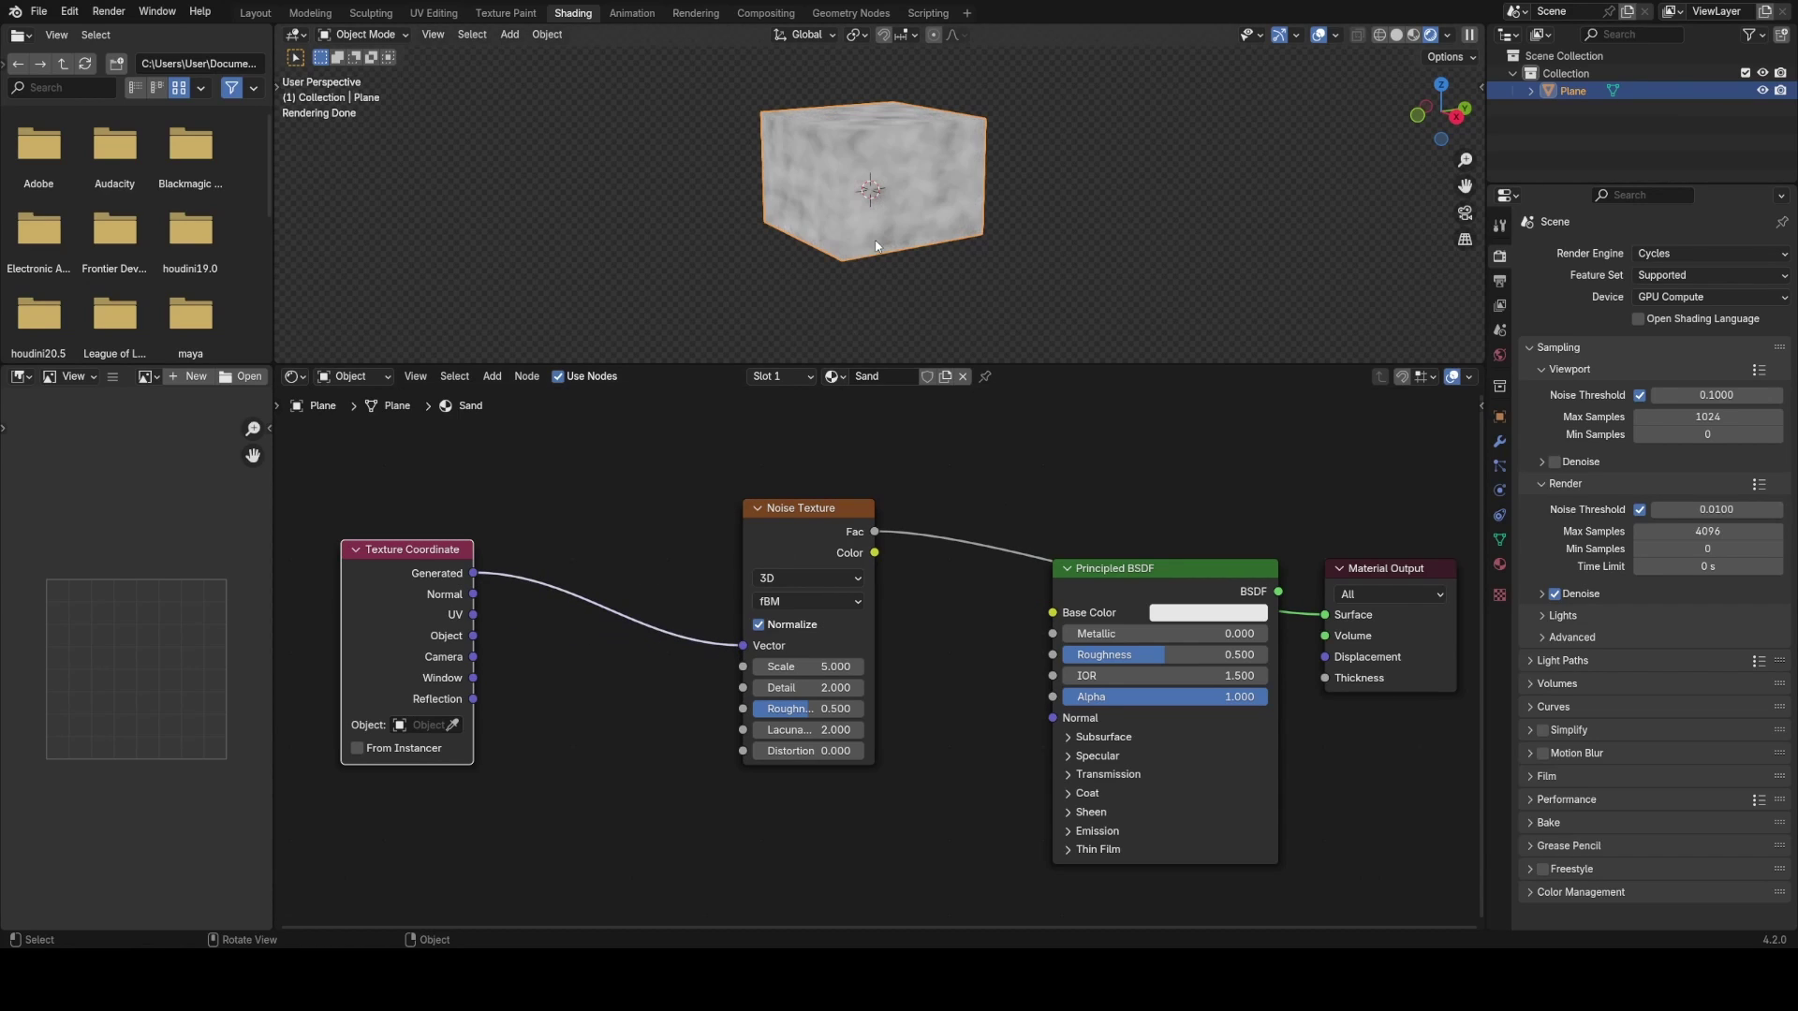
- Stretch the box's geometry along X in Edit Mode, and compare the Generated noise on its sides in Object Mode
{"action": "key", "text": "Tab"}
{"action": "middle_click_drag", "start_coordinate": [871, 231], "coordinate": [901, 180]}
{"action": "key", "text": "Tab"}
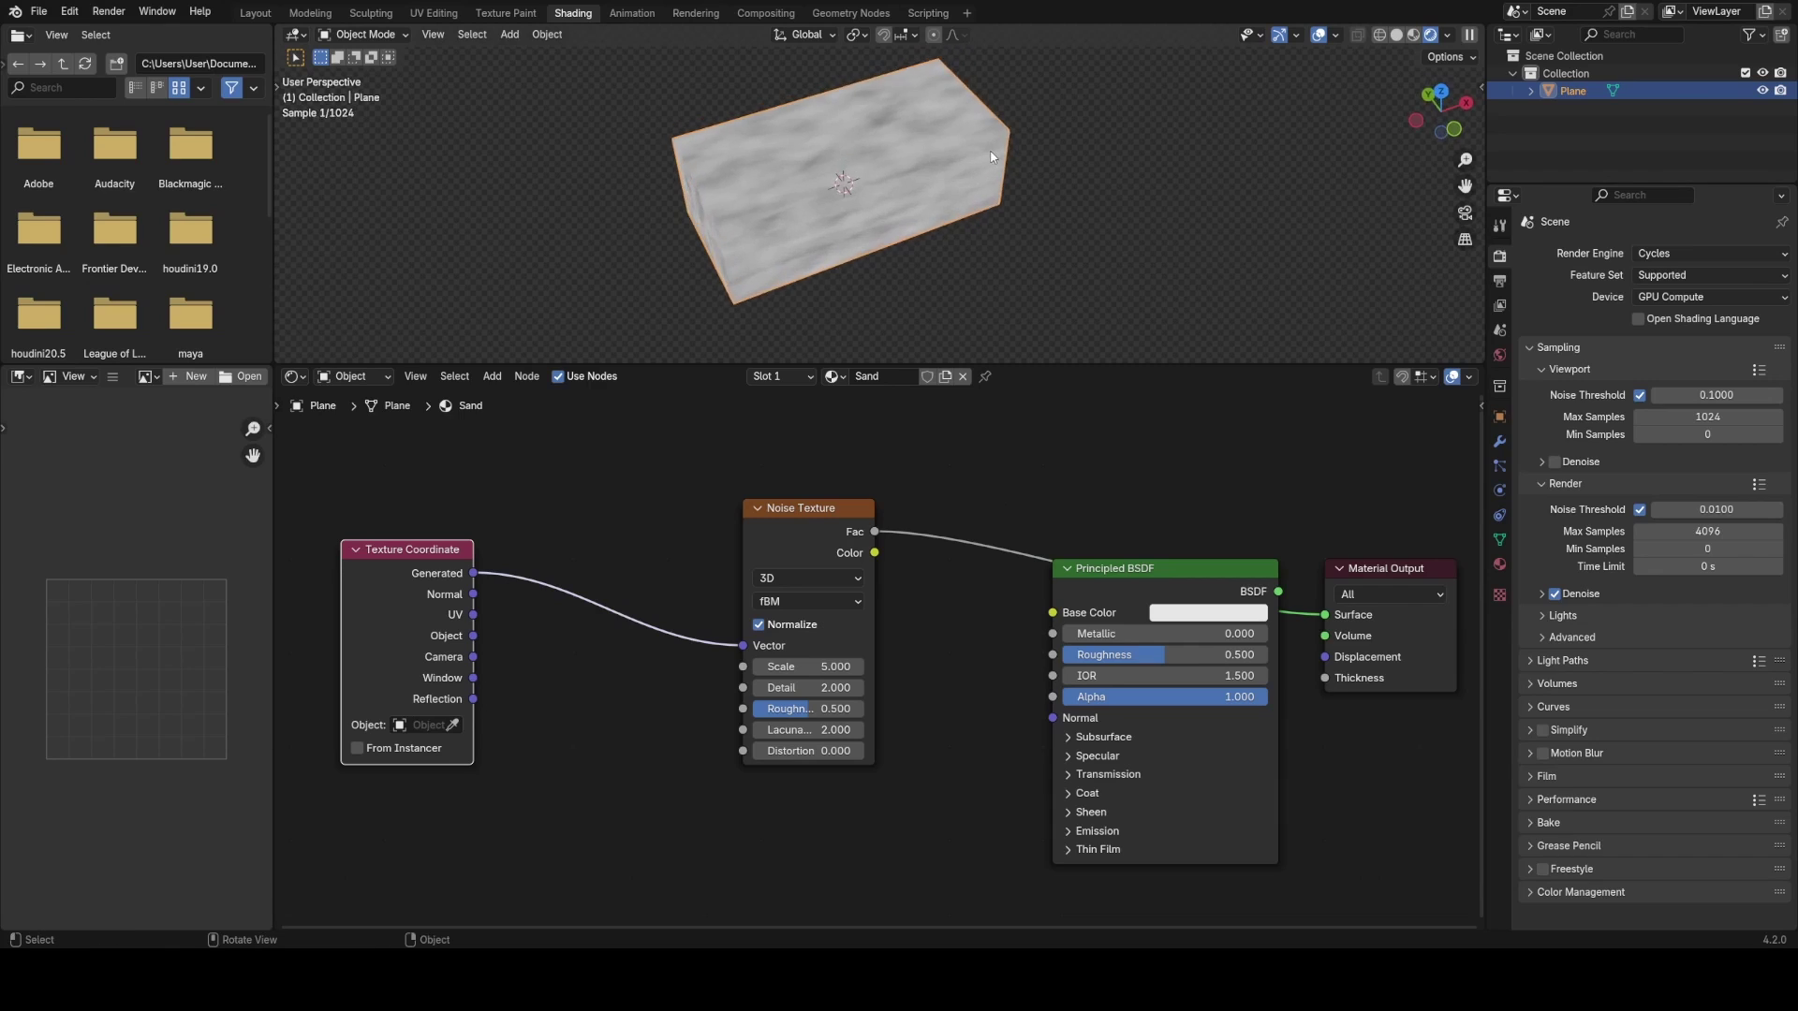
{"action": "scroll", "coordinate": [1073, 131], "scroll_direction": "up", "scroll_amount": 3}
{"action": "mouse_move", "coordinate": [921, 221]}
{"action": "middle_mouse_down"}
{"action": "mouse_move", "coordinate": [910, 174]}
{"action": "mouse_move", "coordinate": [944, 200]}
{"action": "middle_mouse_up"}
{"action": "key", "text": "Tab"}
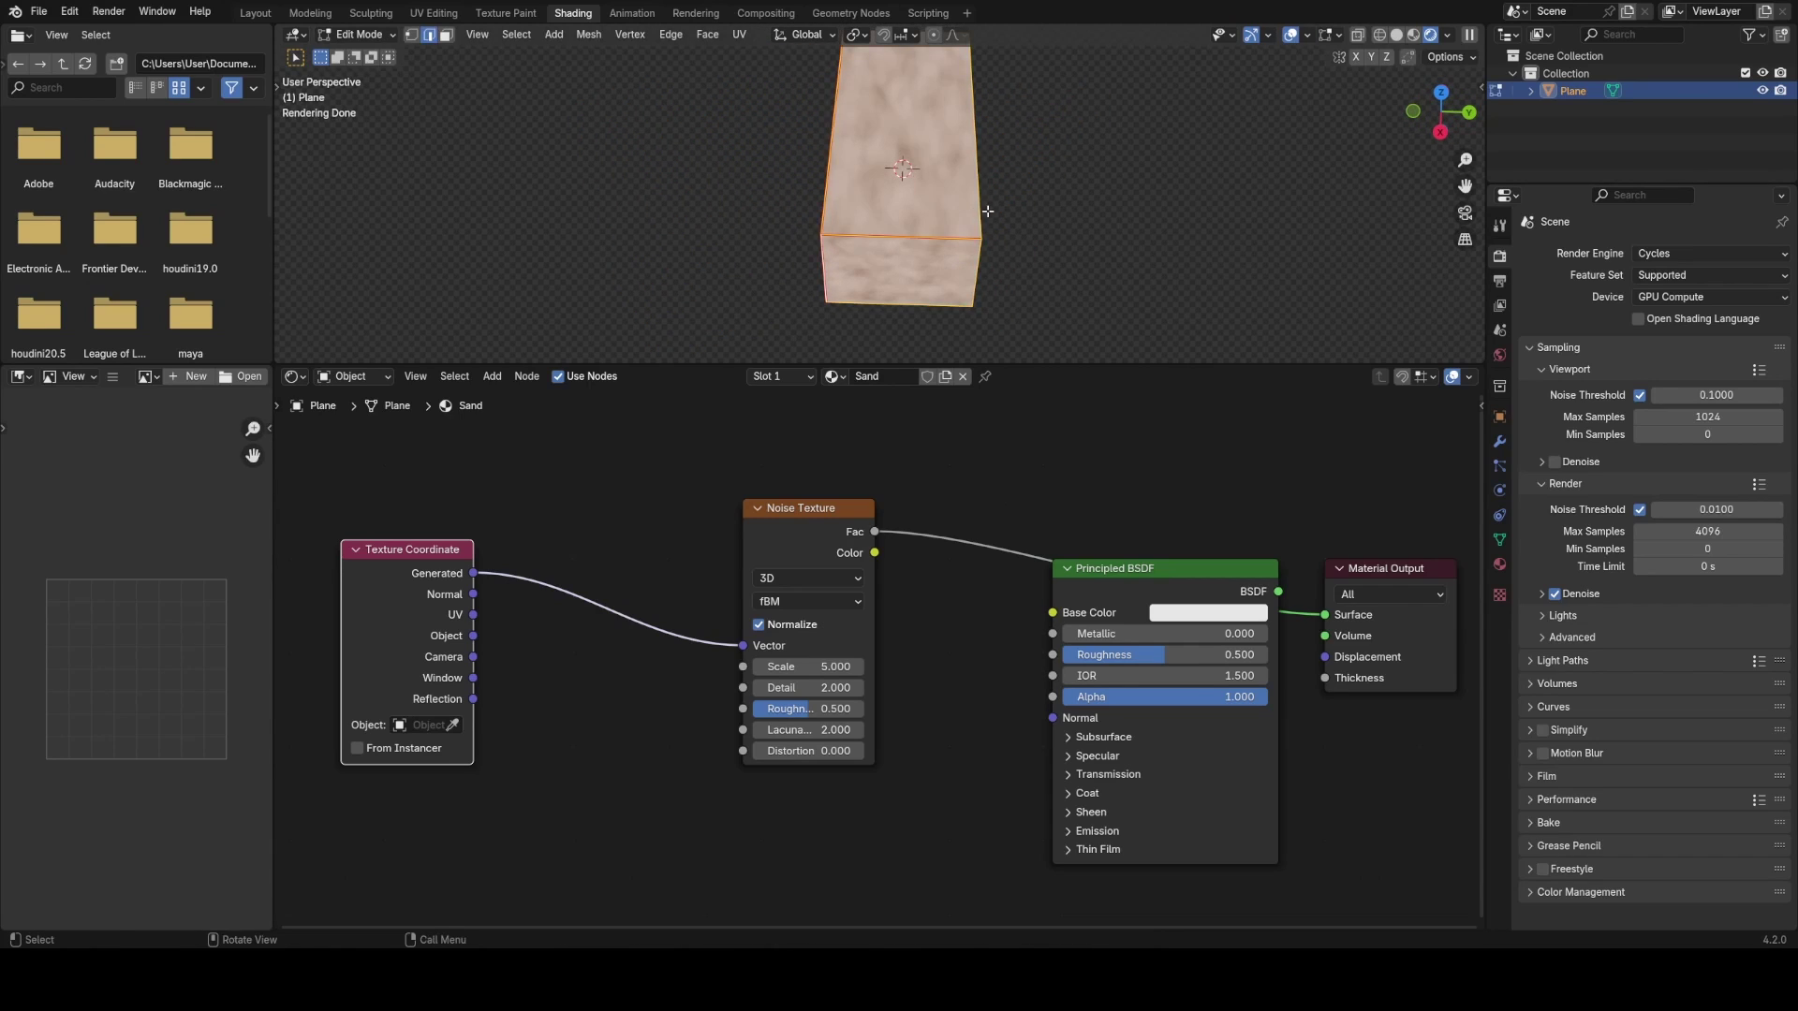
{"action": "key", "text": "Tab"}
{"action": "middle_click_drag", "start_coordinate": [959, 260], "coordinate": [992, 192]}
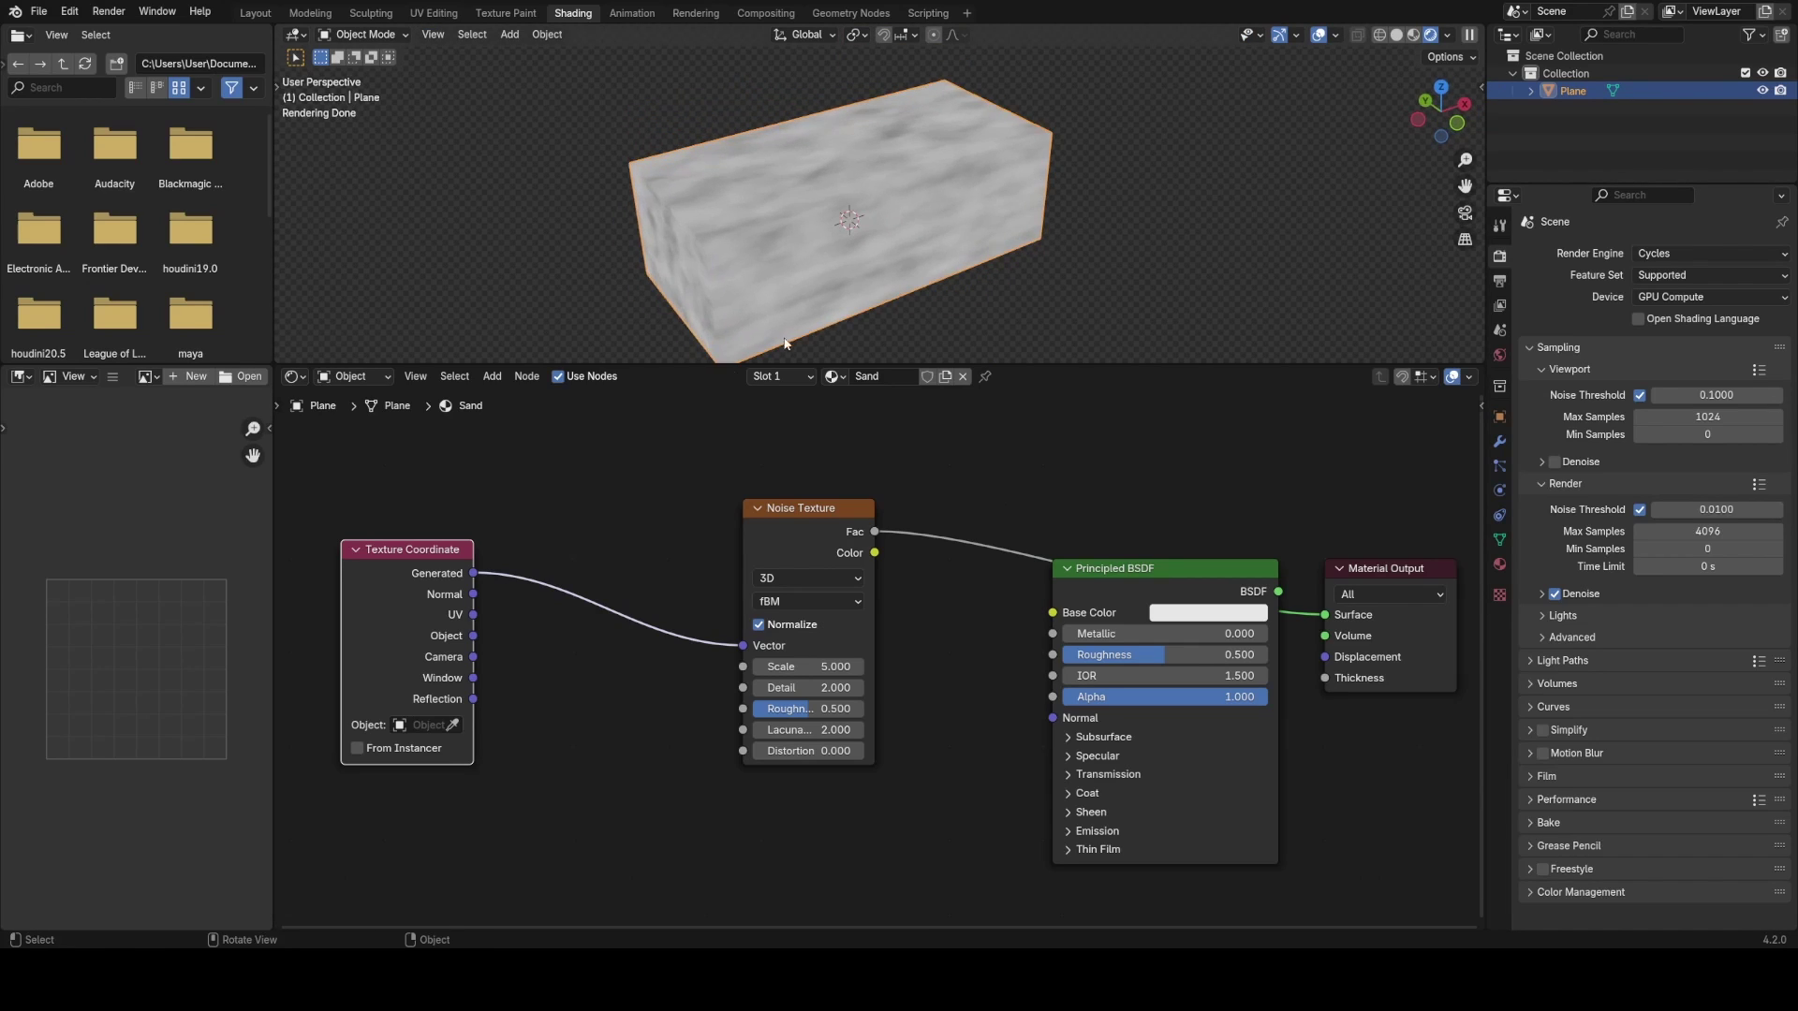
- Preview the Generated output directly on the stretched box, and return the preview to the Noise Texture
{"action": "left_click_drag", "start_coordinate": [474, 573], "coordinate": [1053, 613]}
{"action": "middle_click_drag", "start_coordinate": [814, 281], "coordinate": [836, 277]}
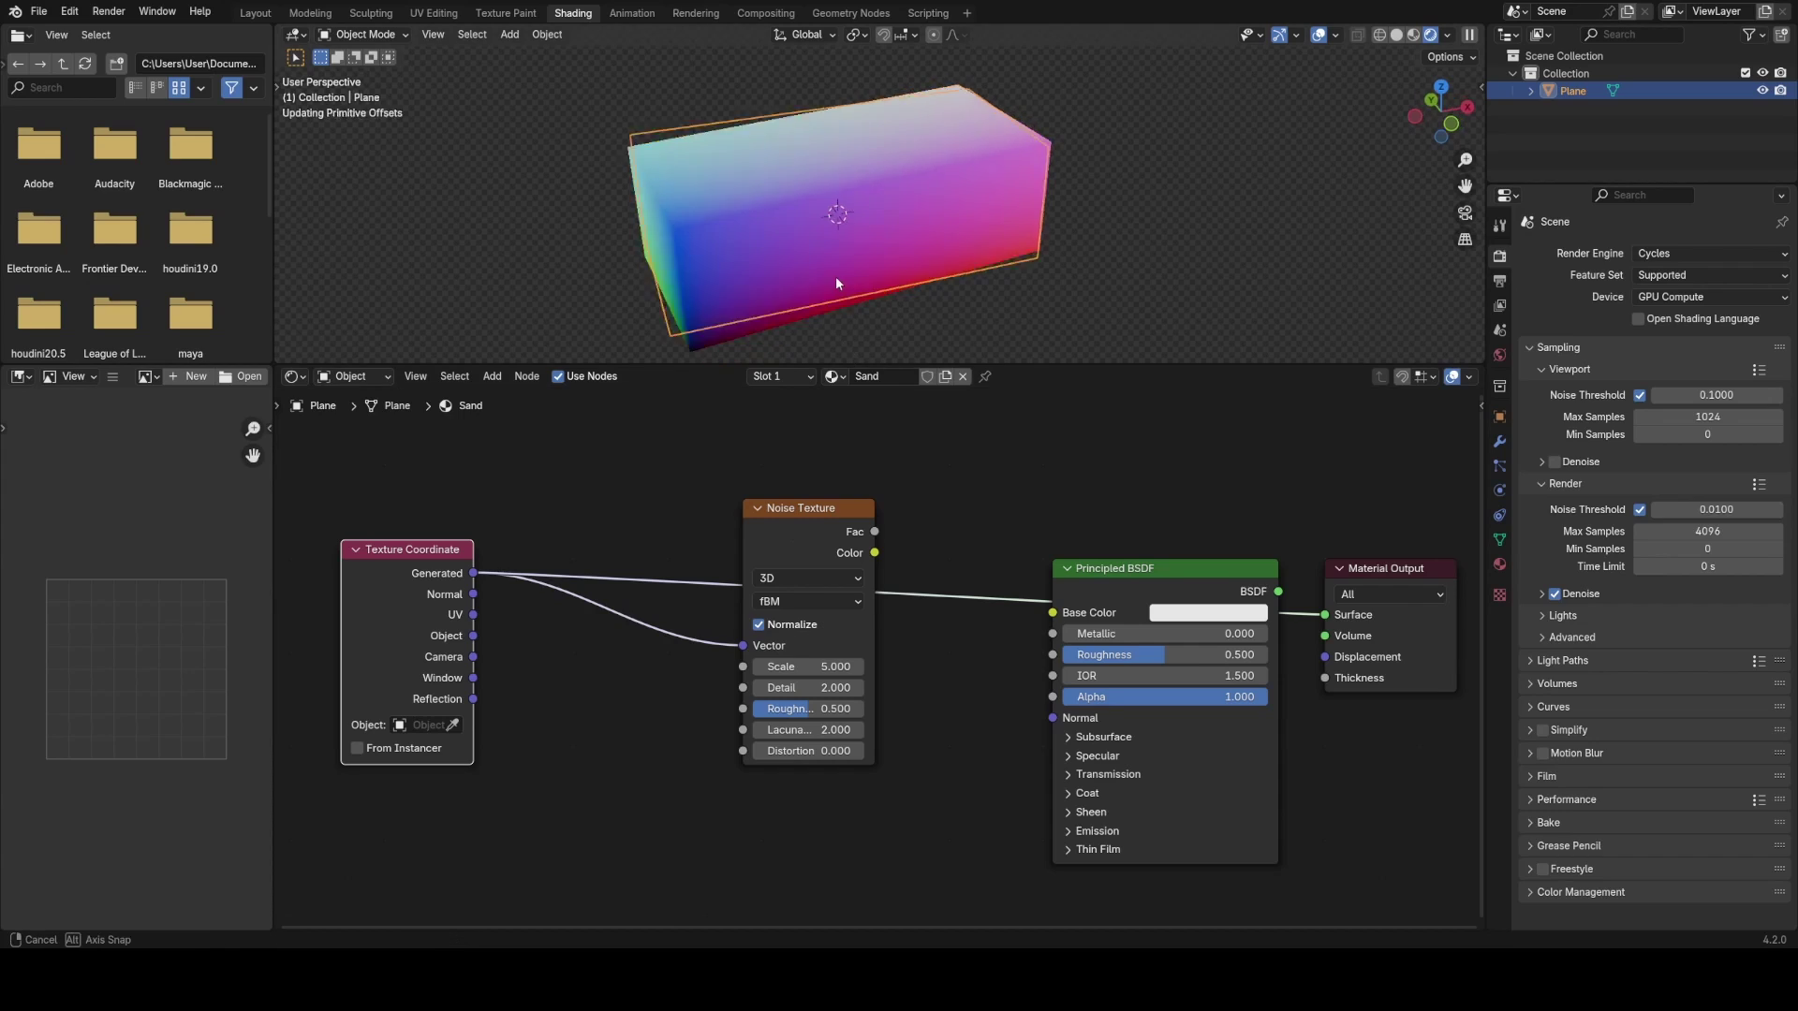
{"action": "left_click", "coordinate": [848, 509], "text": "ctrl+shift"}
{"action": "scroll", "coordinate": [894, 209], "scroll_direction": "down", "scroll_amount": 1}
{"action": "middle_click_drag", "start_coordinate": [894, 209], "coordinate": [927, 214]}
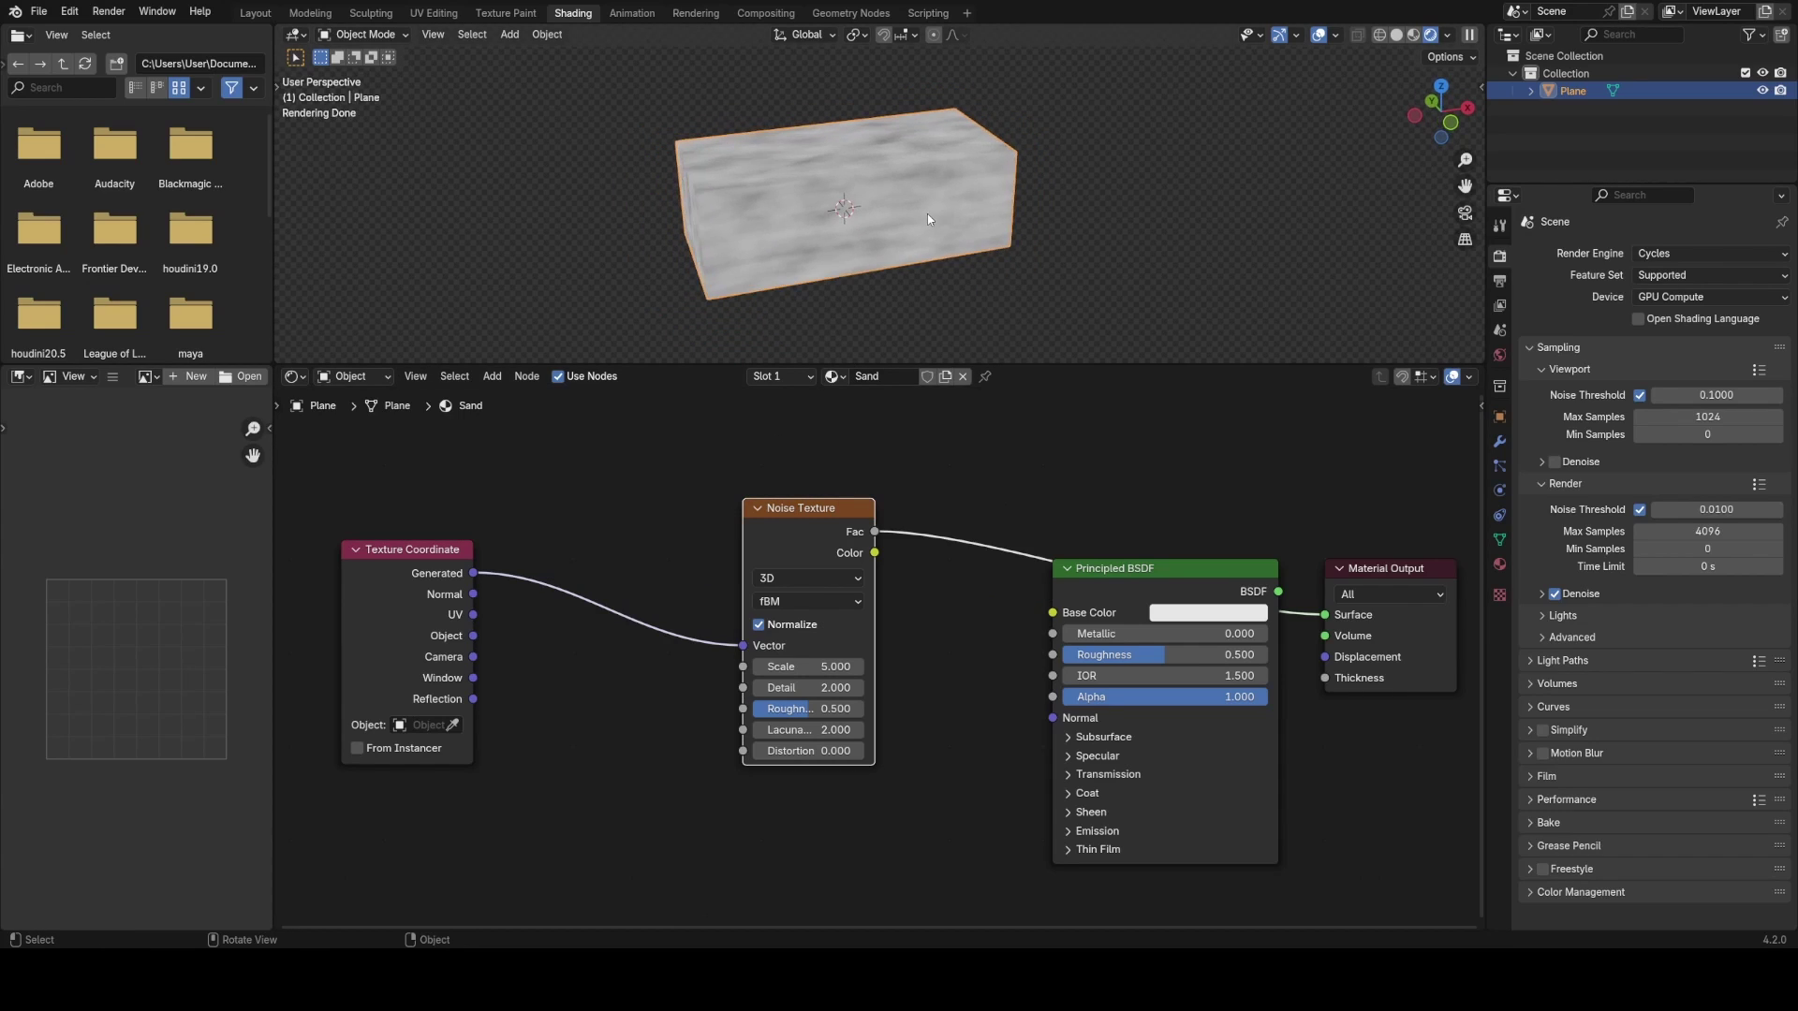
{"action": "scroll", "coordinate": [928, 214], "scroll_direction": "up", "scroll_amount": 2}
{"action": "scroll", "coordinate": [905, 219], "scroll_direction": "down", "scroll_amount": 2}
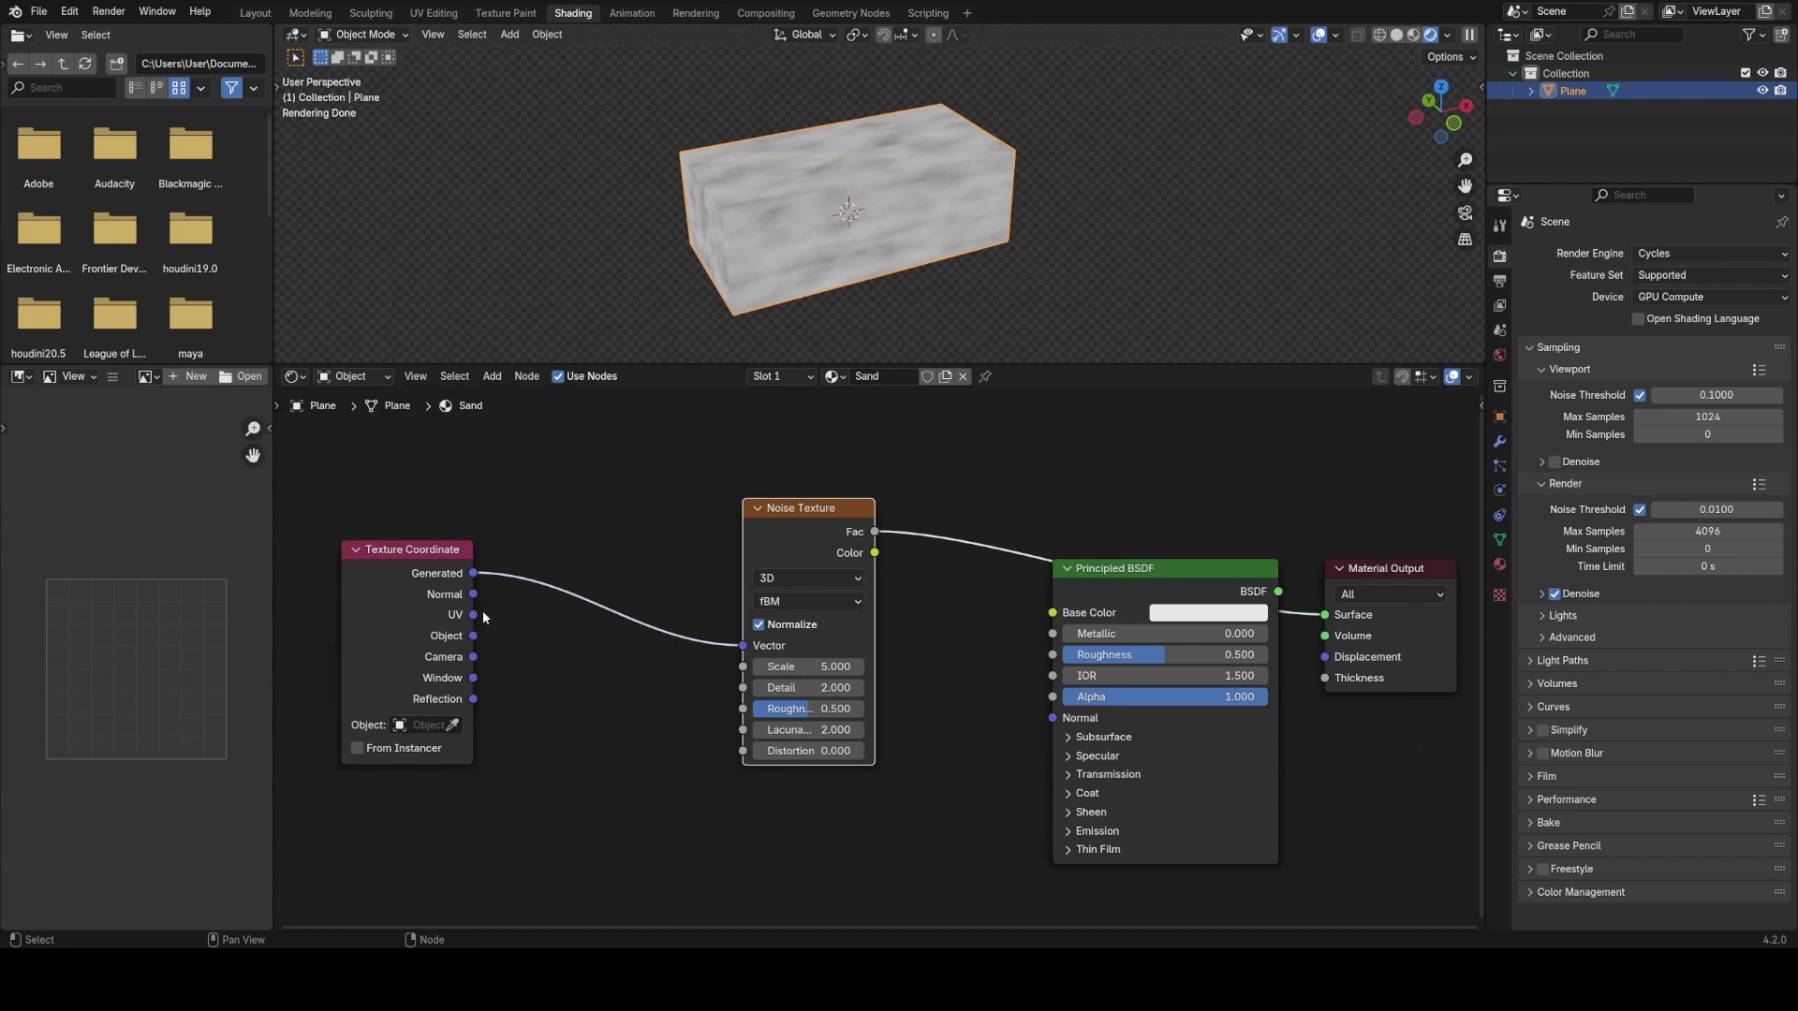
- Feed the Noise Texture's Vector from the Object output and examine the noise on the stretched box
{"action": "left_click_drag", "start_coordinate": [473, 656], "coordinate": [743, 645]}
{"action": "right_click", "coordinate": [562, 653]}
{"action": "middle_click_drag", "start_coordinate": [904, 262], "coordinate": [894, 213]}
{"action": "scroll", "coordinate": [885, 192], "scroll_direction": "up", "scroll_amount": 2}
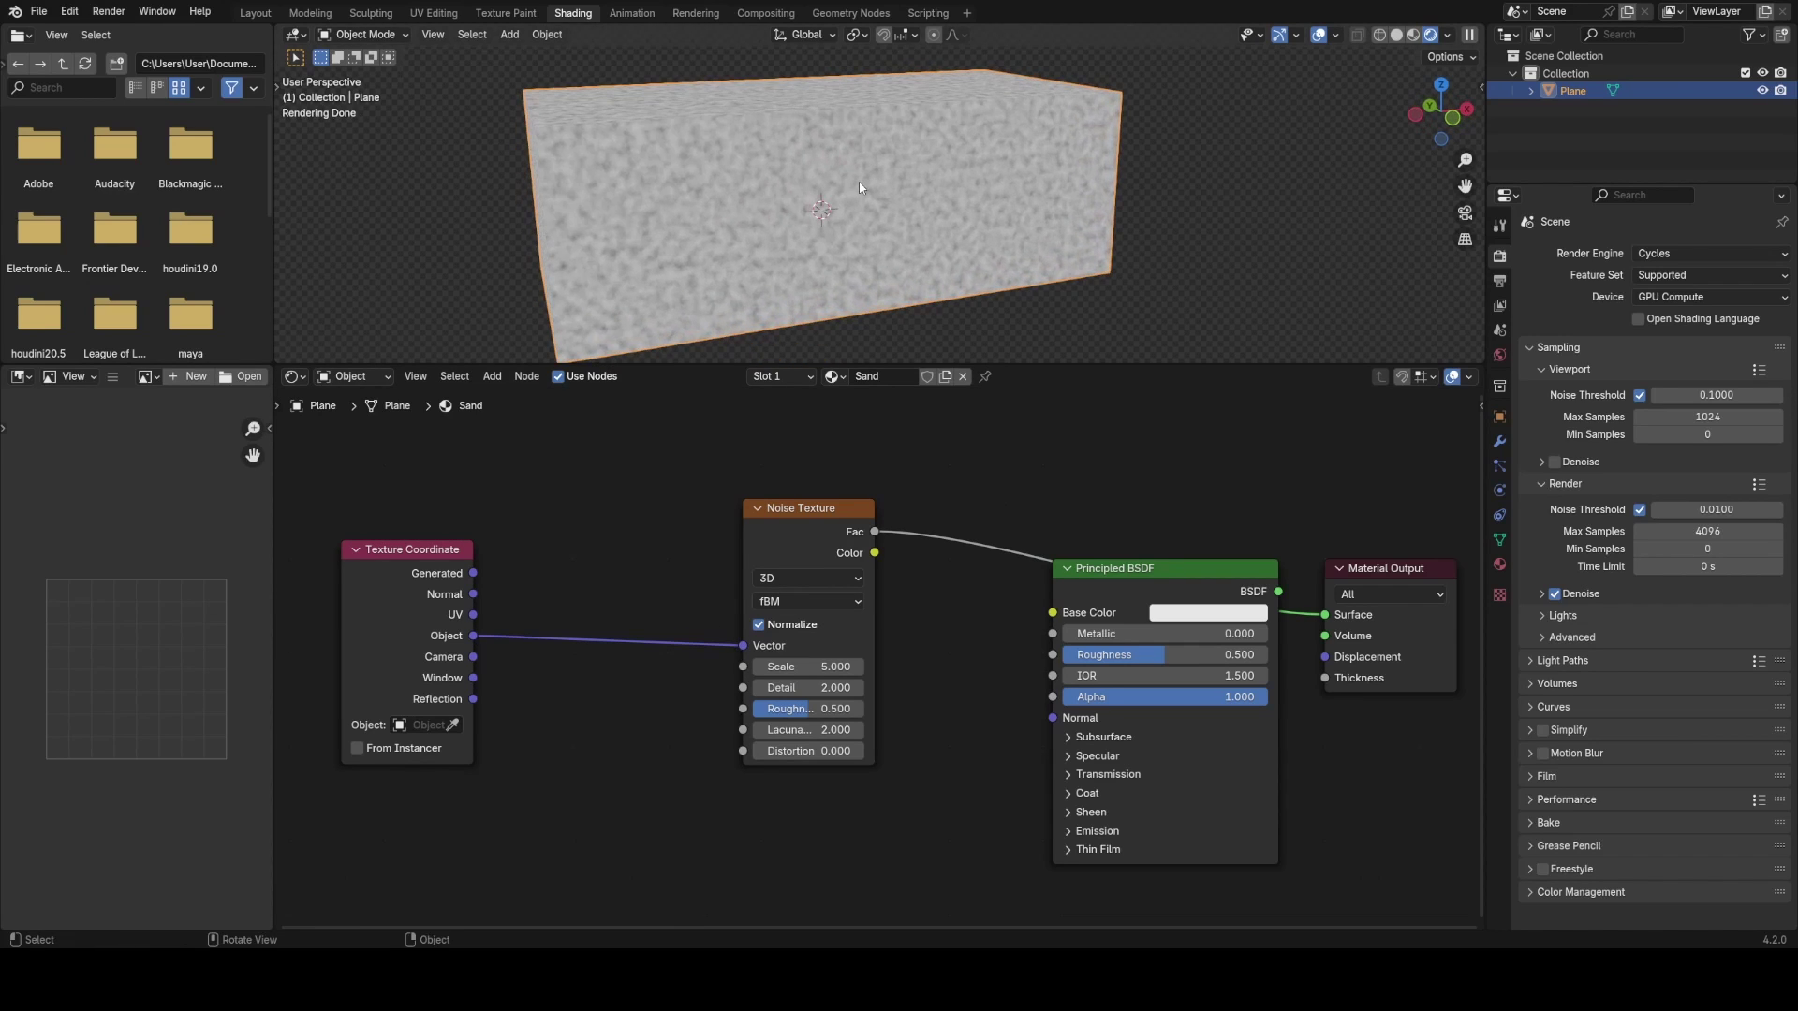
{"action": "scroll", "coordinate": [869, 195], "scroll_direction": "down", "scroll_amount": 3}
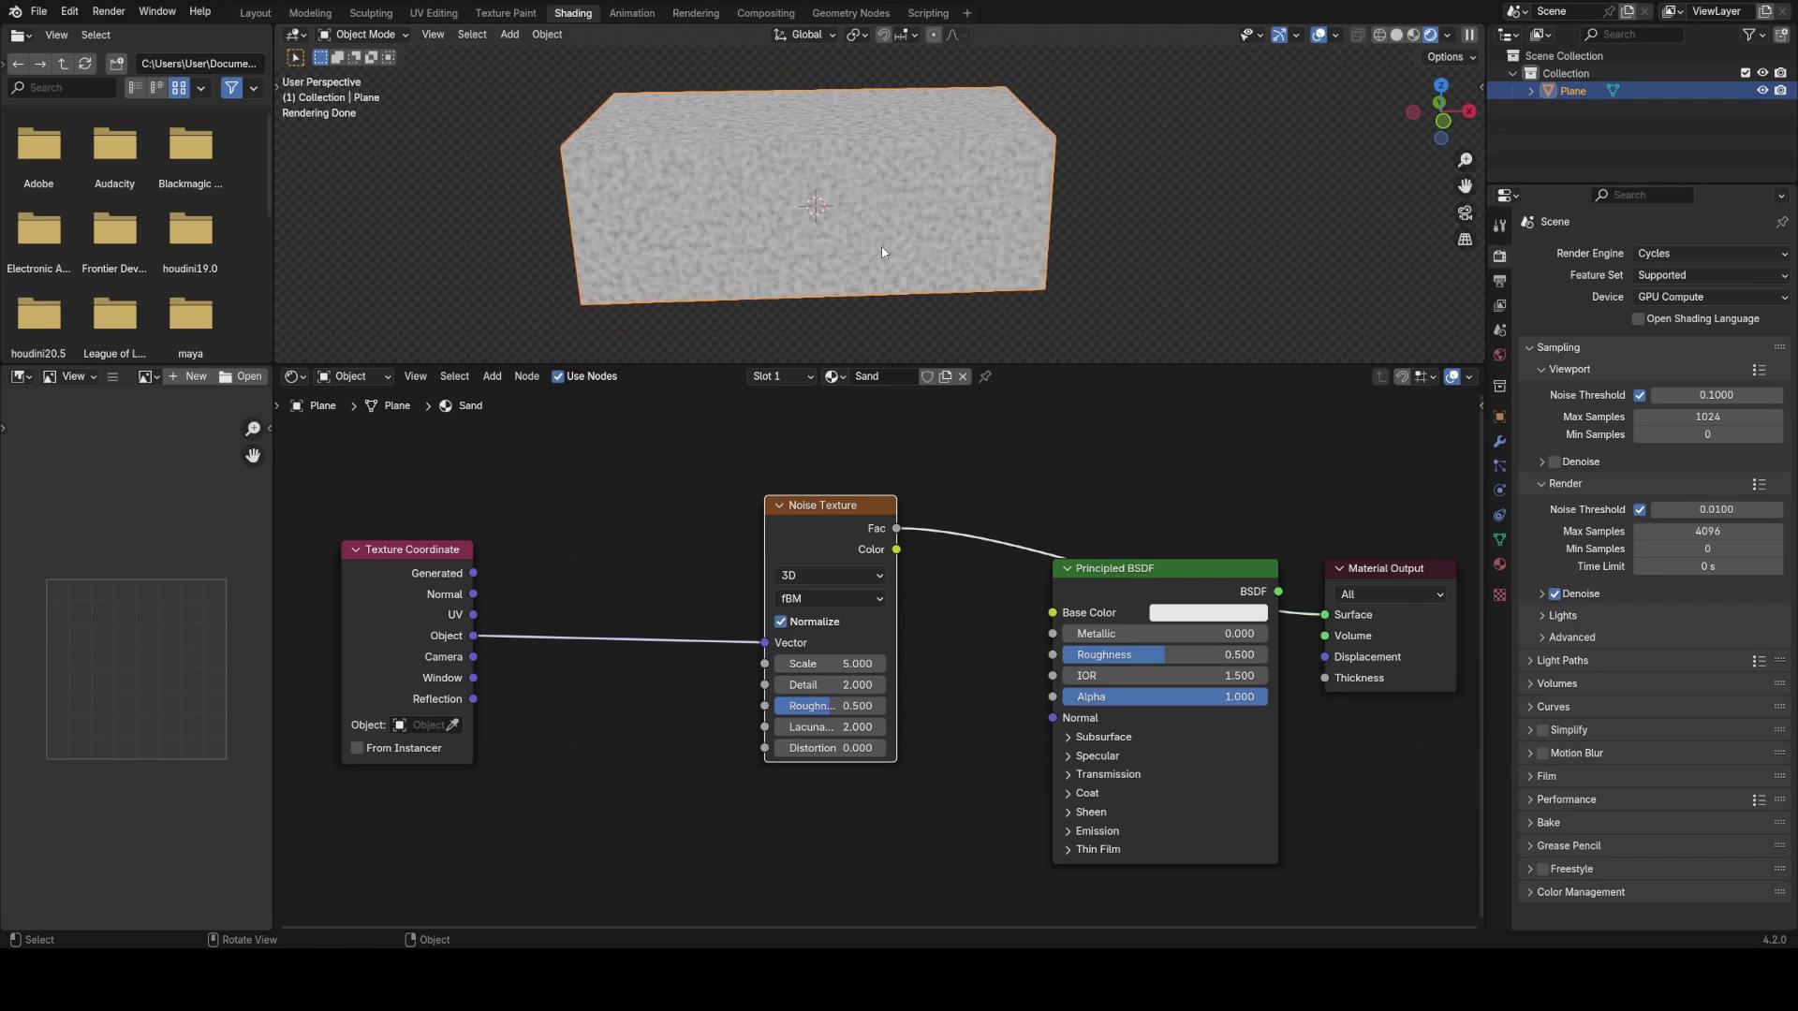
{"action": "middle_click_drag", "start_coordinate": [959, 250], "coordinate": [1038, 262]}
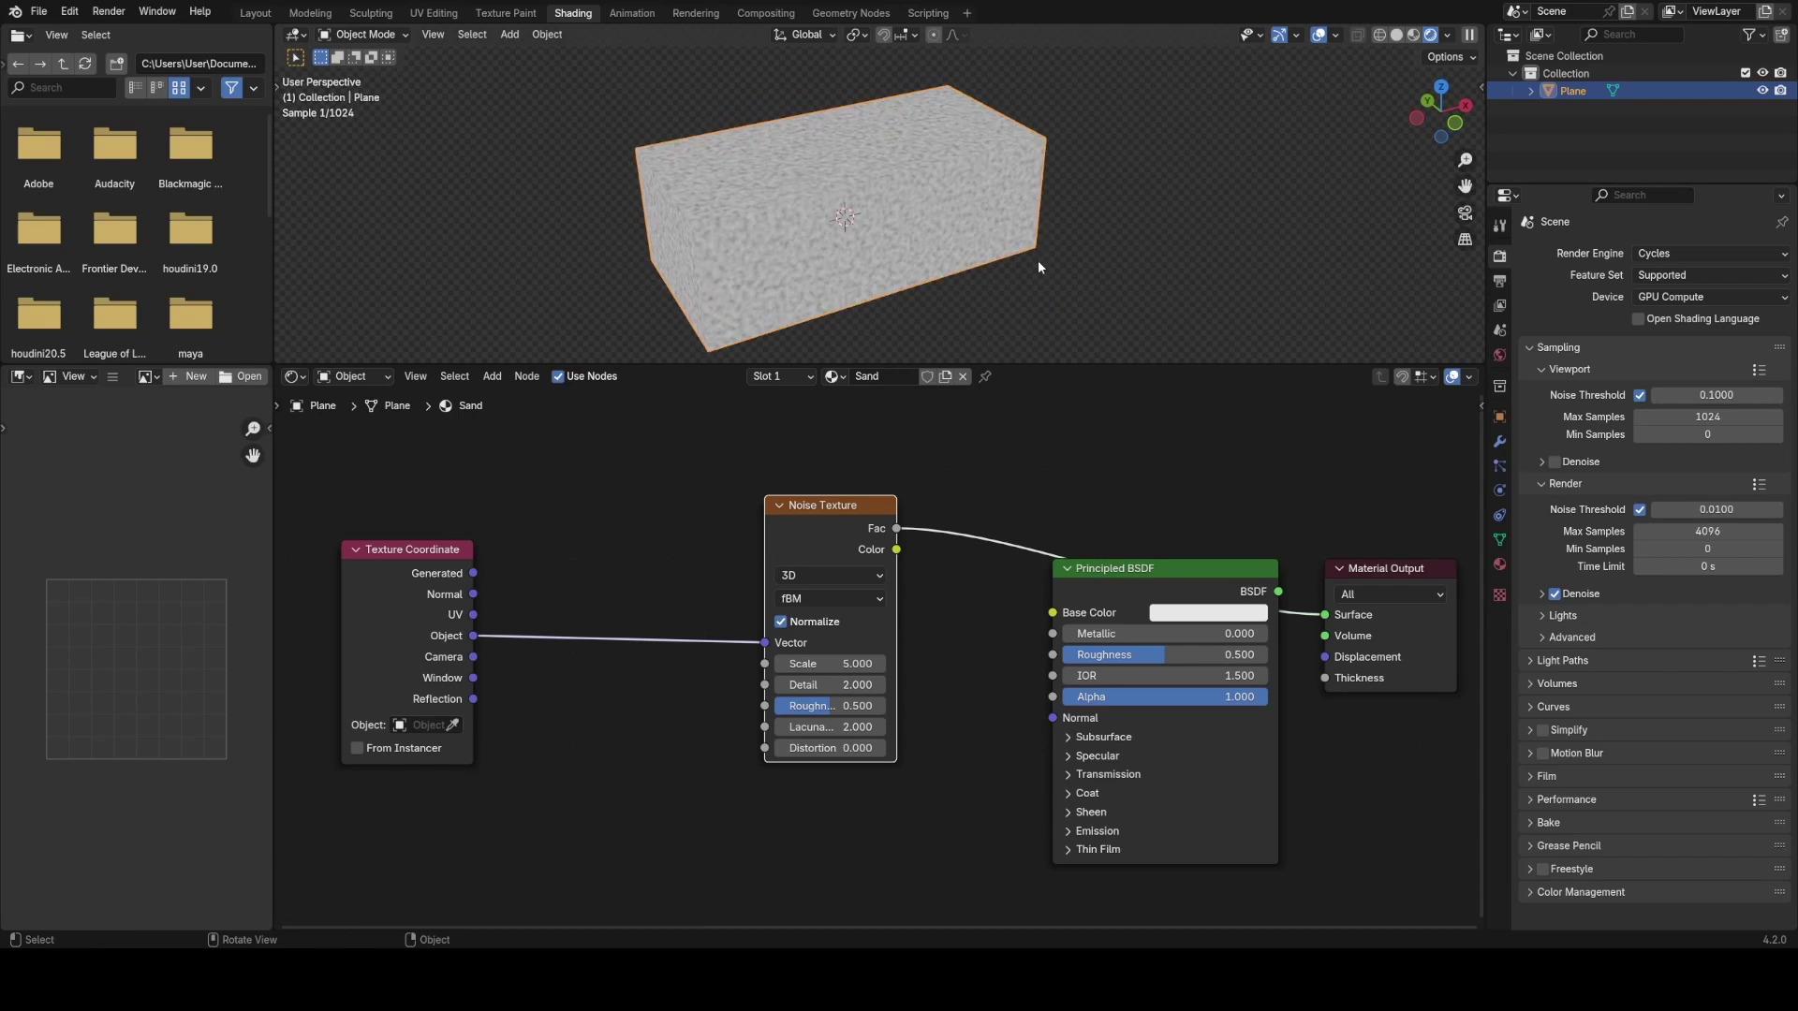
{"action": "scroll", "coordinate": [881, 214], "scroll_direction": "up", "scroll_amount": 2}
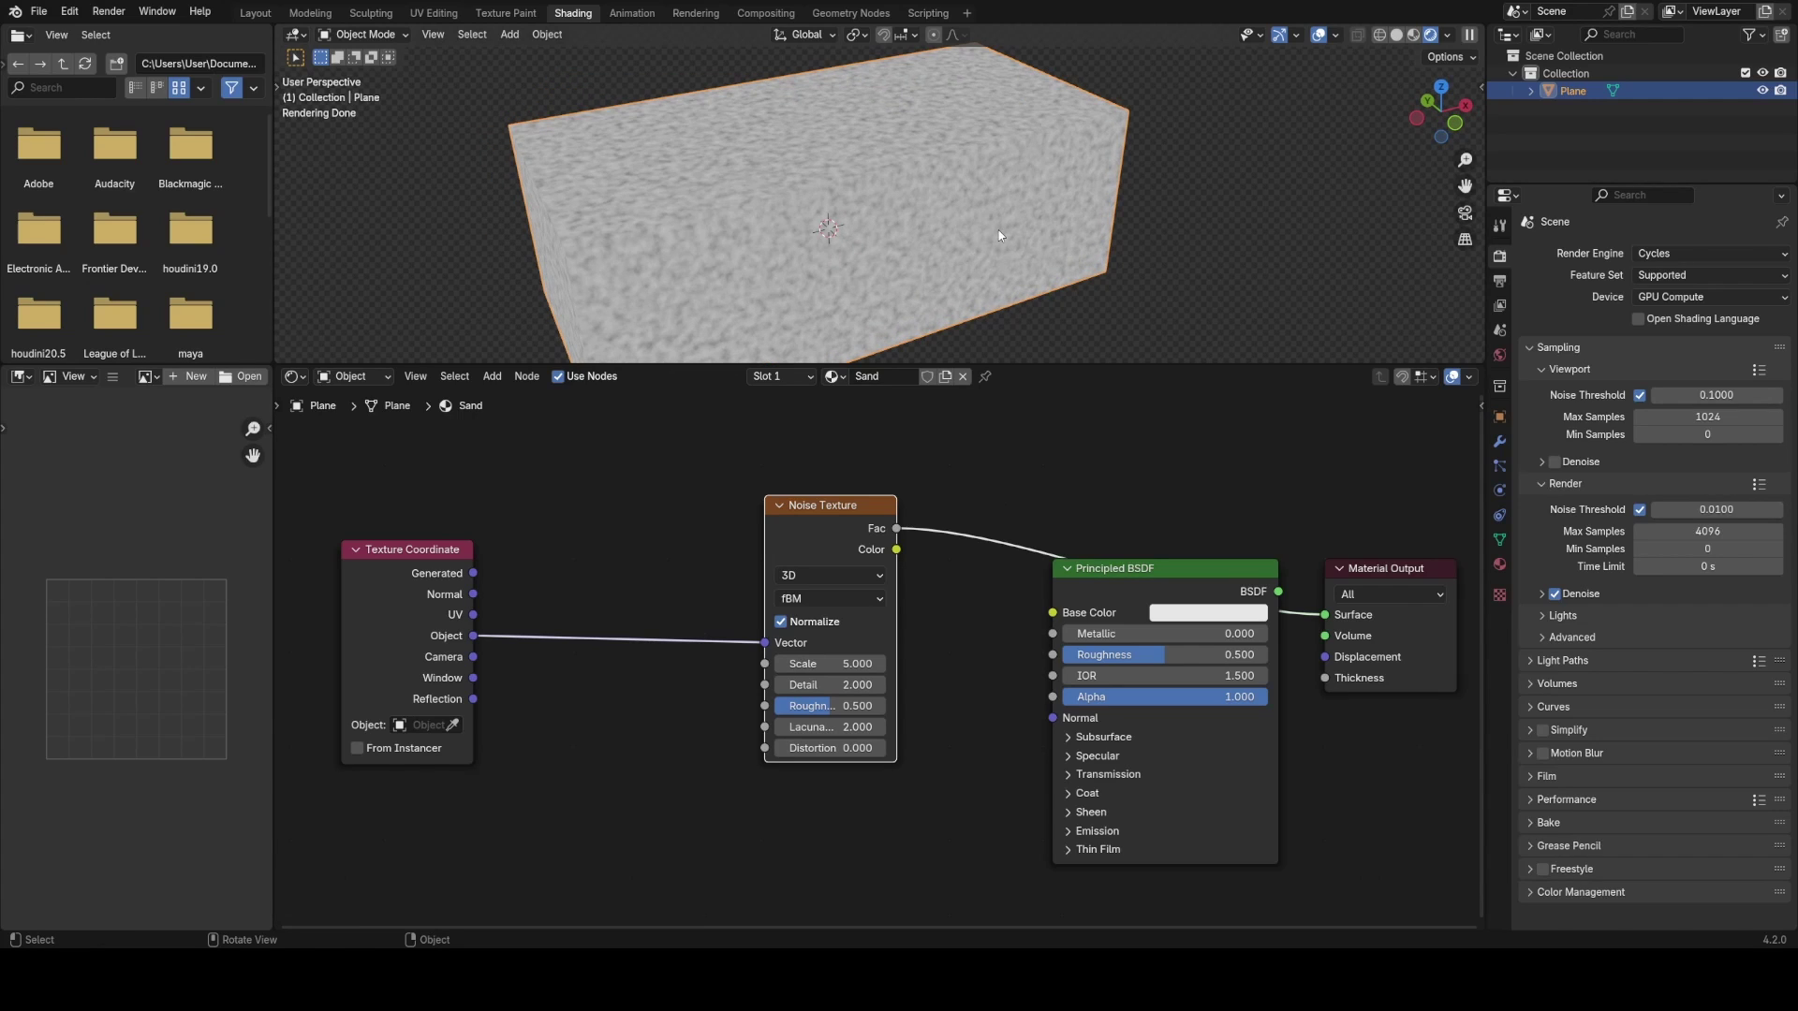
- Remove the Noise Texture, and delete all of the box's faces except the bottom one in Edit Mode
{"action": "key", "text": "3"}
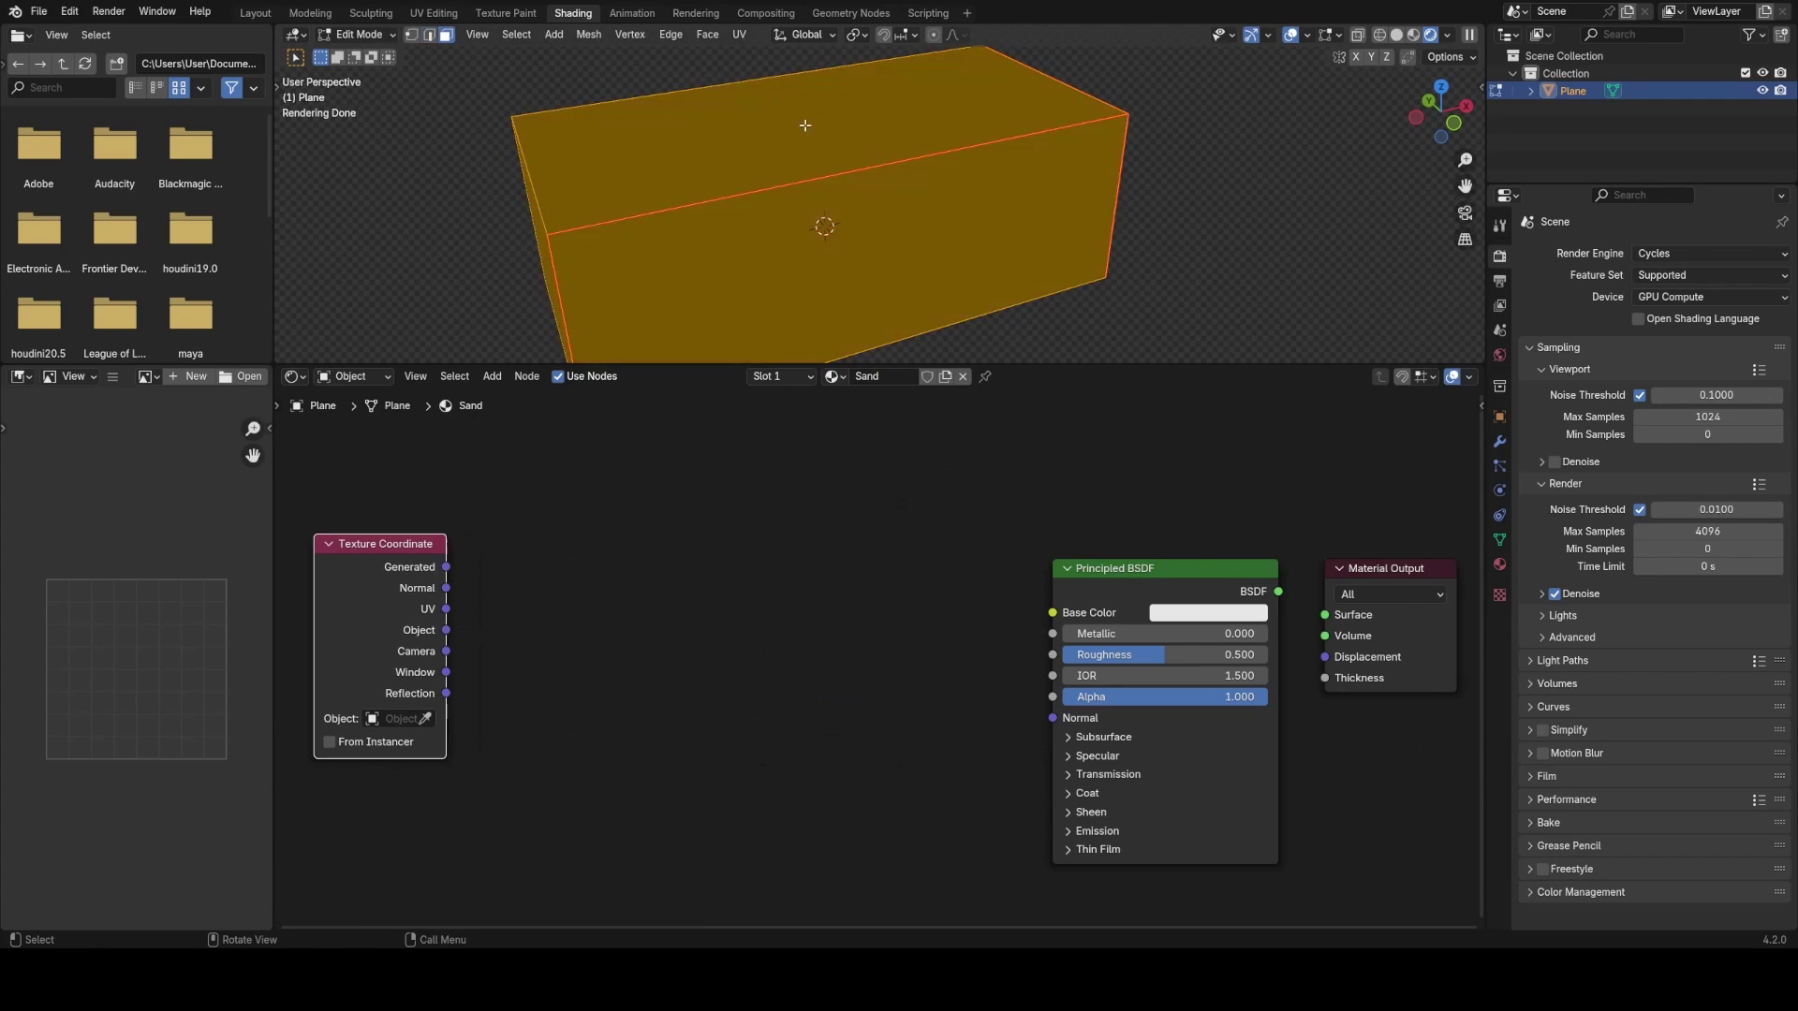
{"action": "left_click", "coordinate": [802, 126]}
{"action": "key", "text": "x"}
{"action": "left_click", "coordinate": [879, 154]}
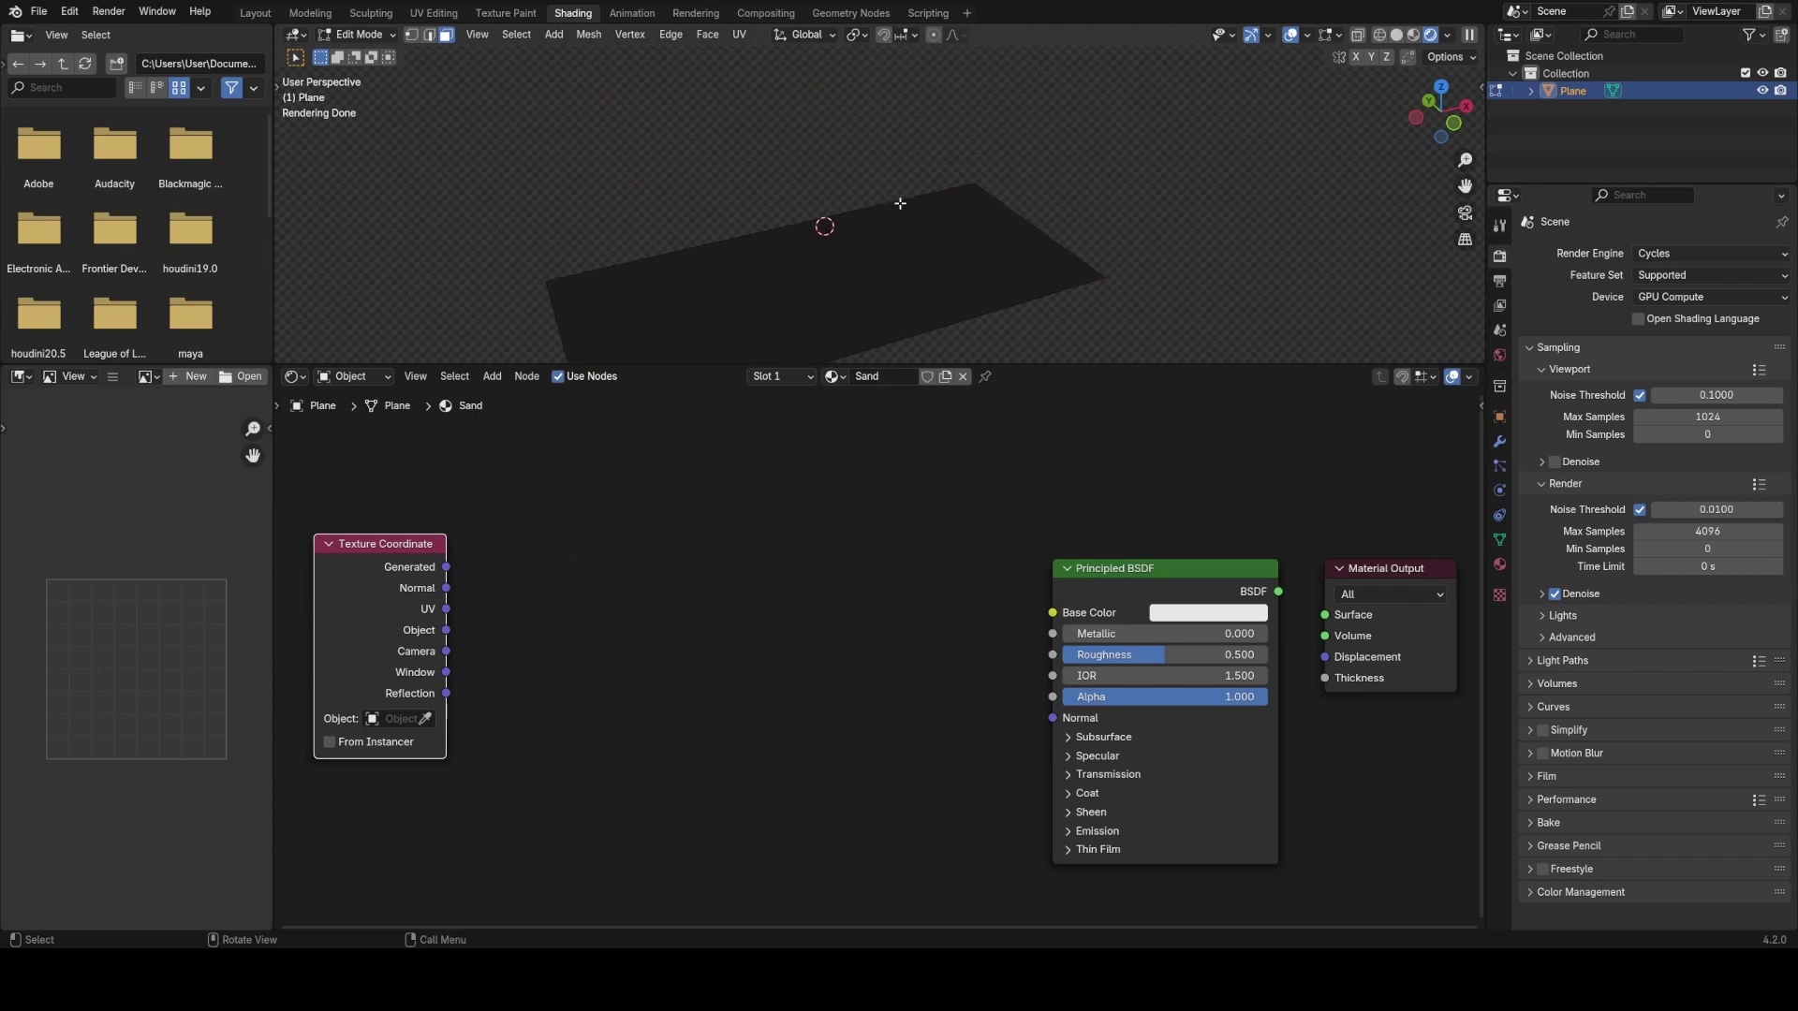
{"action": "middle_click_drag", "start_coordinate": [900, 203], "coordinate": [1006, 189]}
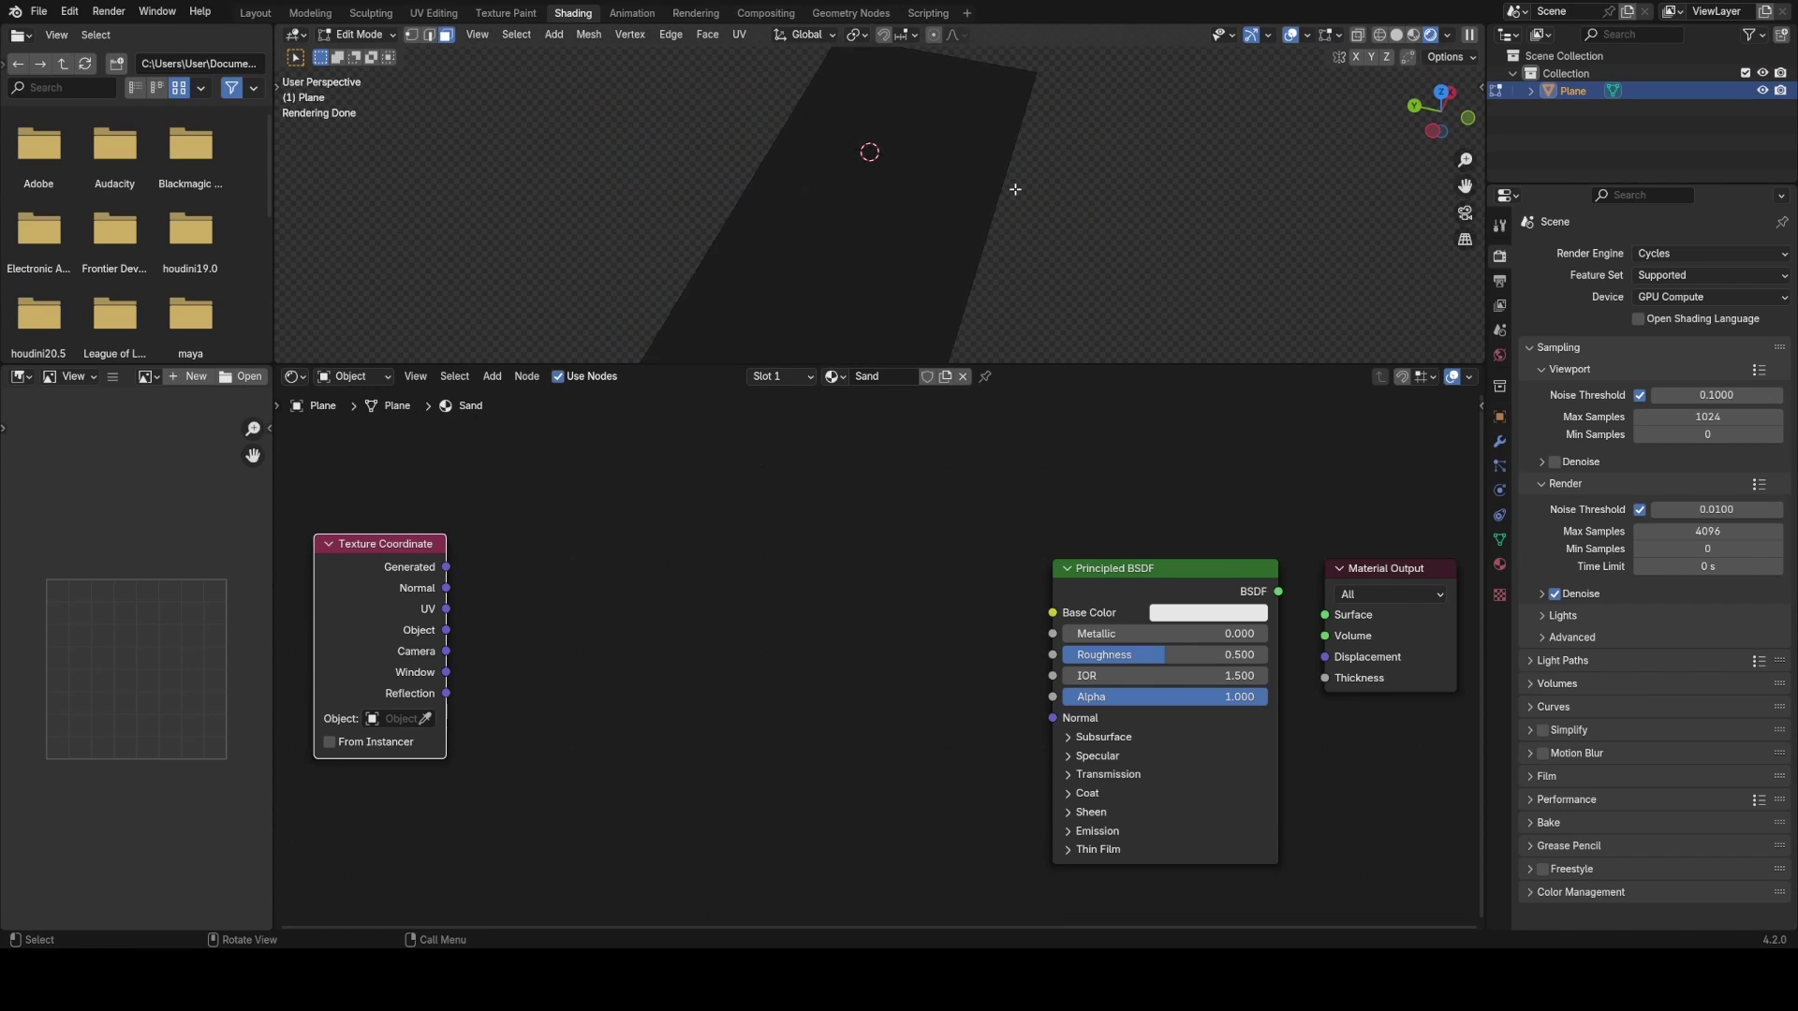
- Scale the remaining face along global Y by about 1.8 in Edit Mode, and return to Object Mode
{"action": "key", "text": "a"}
{"action": "key", "text": "s"}
{"action": "key", "text": "y"}
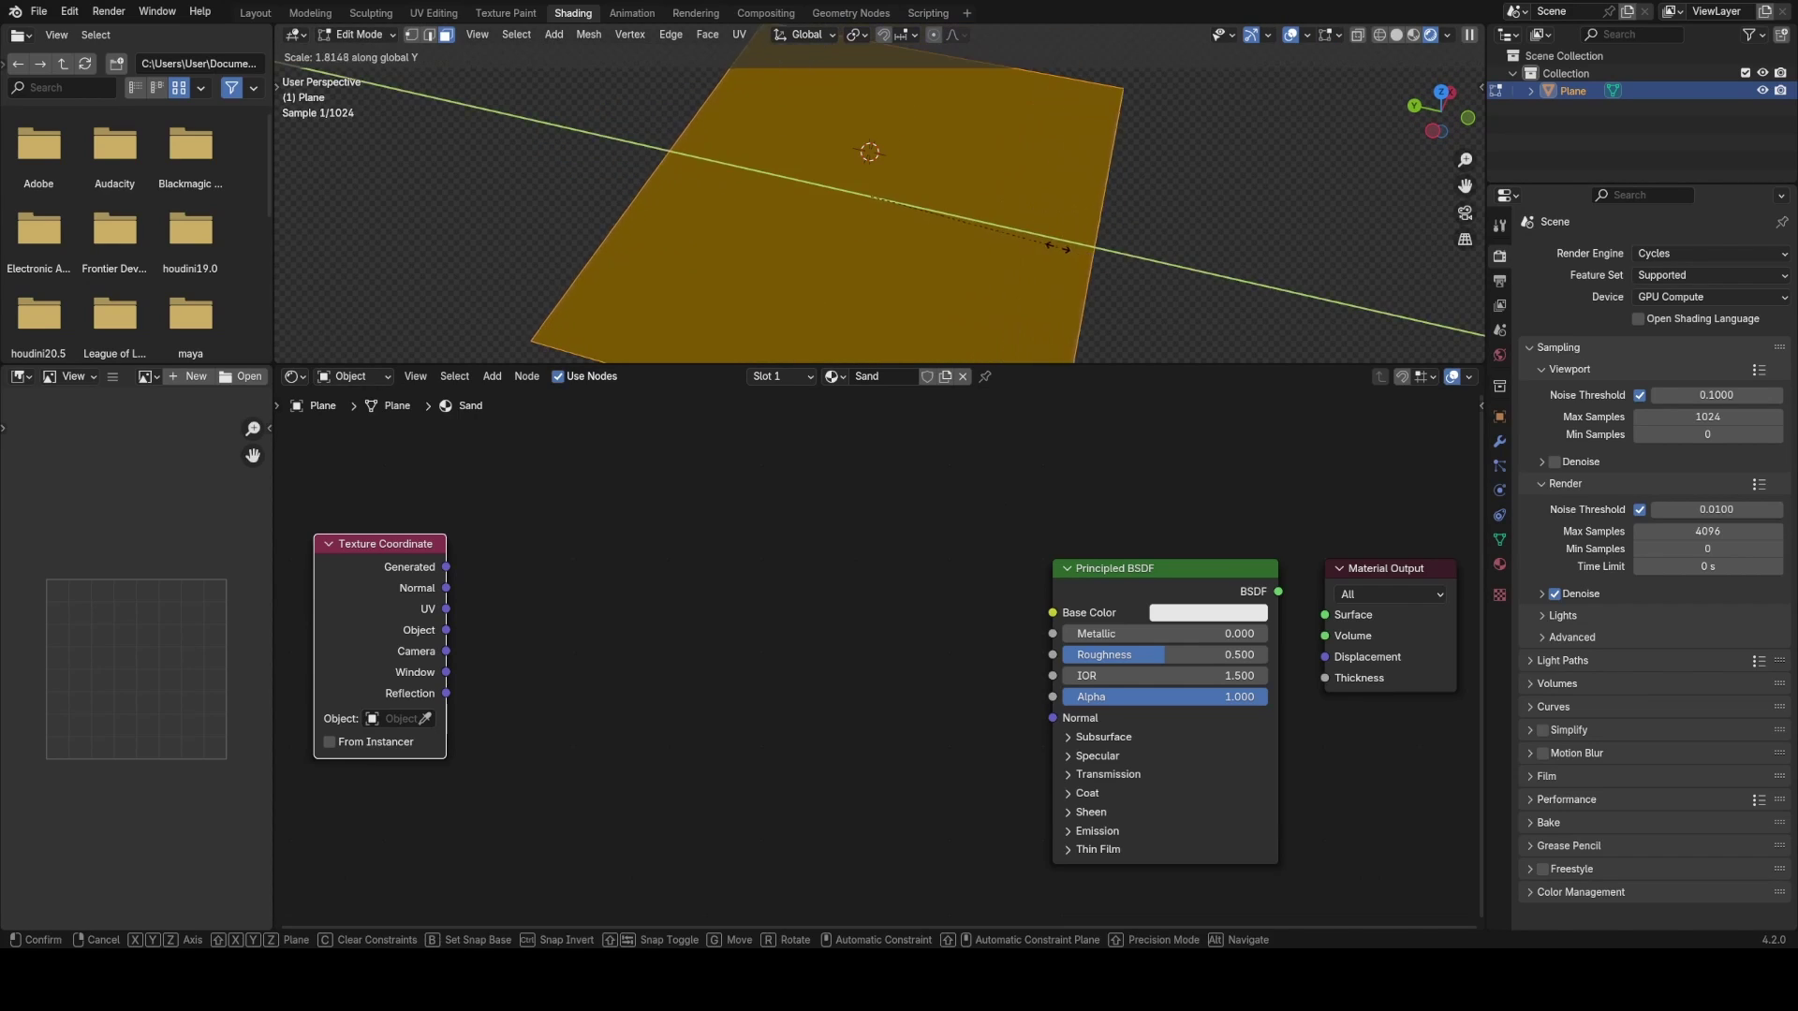
{"action": "left_click", "coordinate": [941, 220]}
{"action": "key", "text": "Tab"}
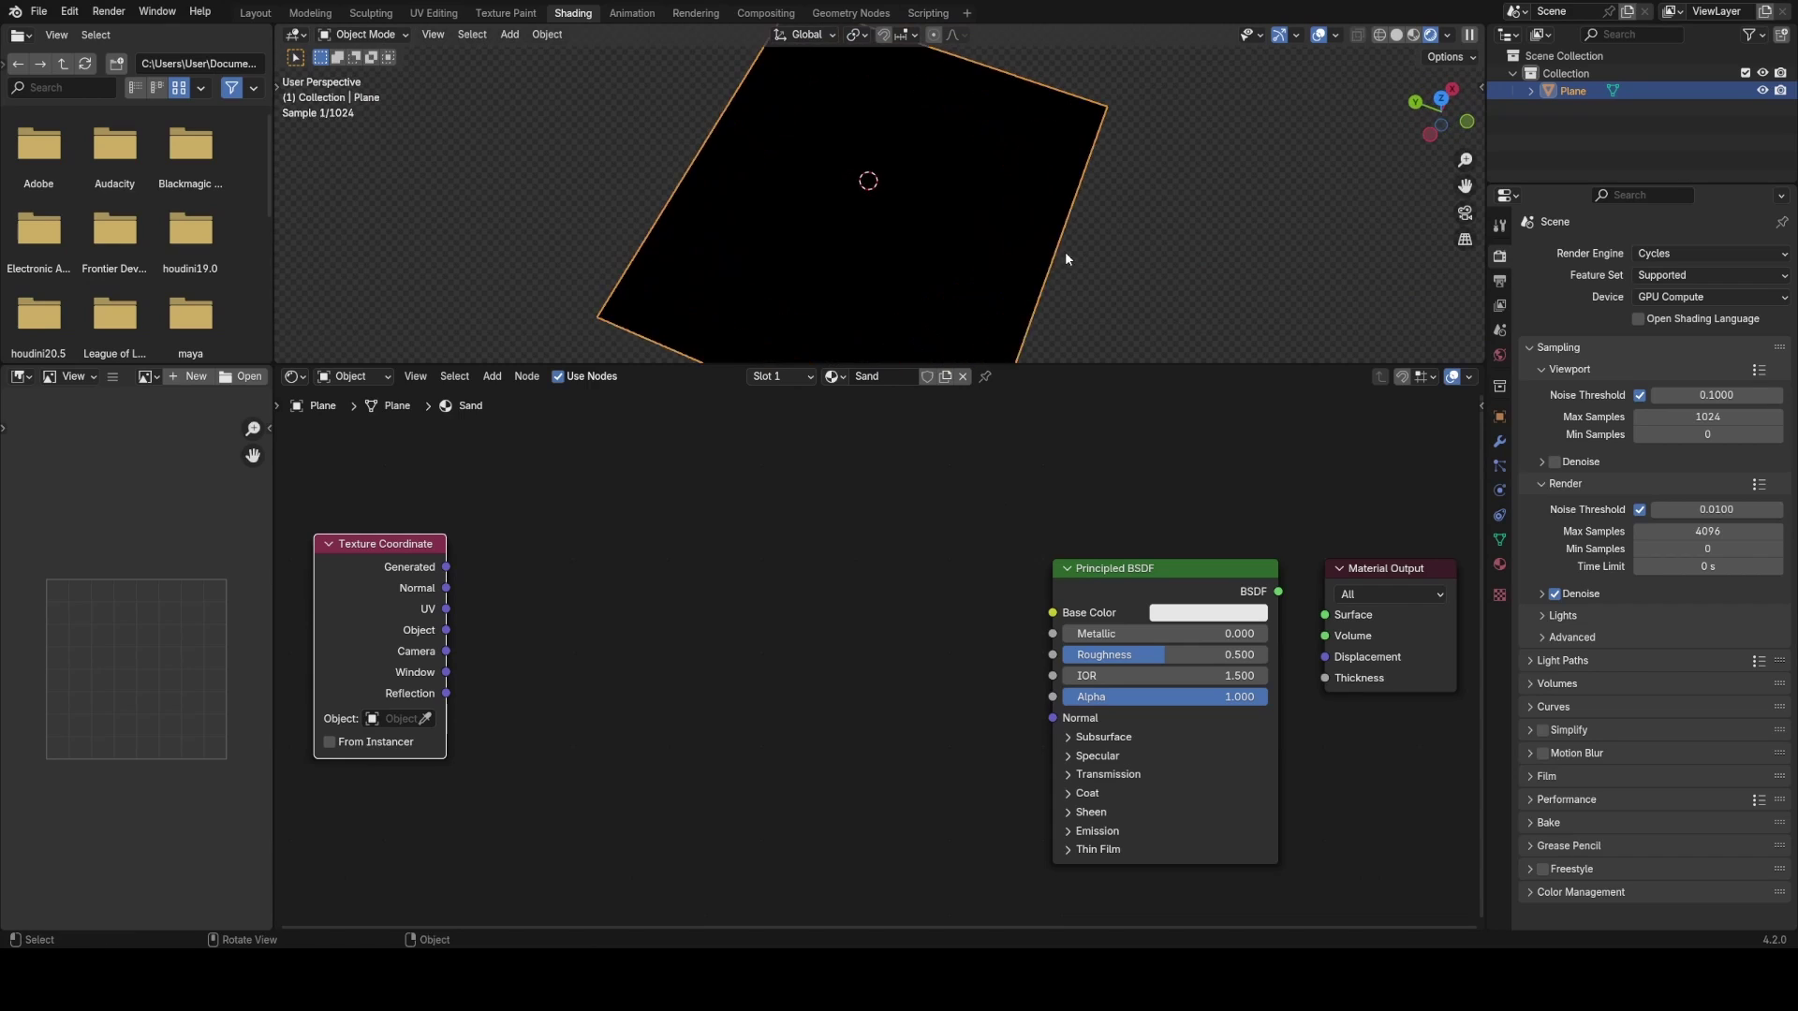
{"action": "middle_click_drag", "start_coordinate": [1065, 251], "coordinate": [967, 164]}
- Move the plane's geometry up along global Z to the object's origin in Edit Mode, and return to Object Mode
{"action": "key", "text": "Tab"}
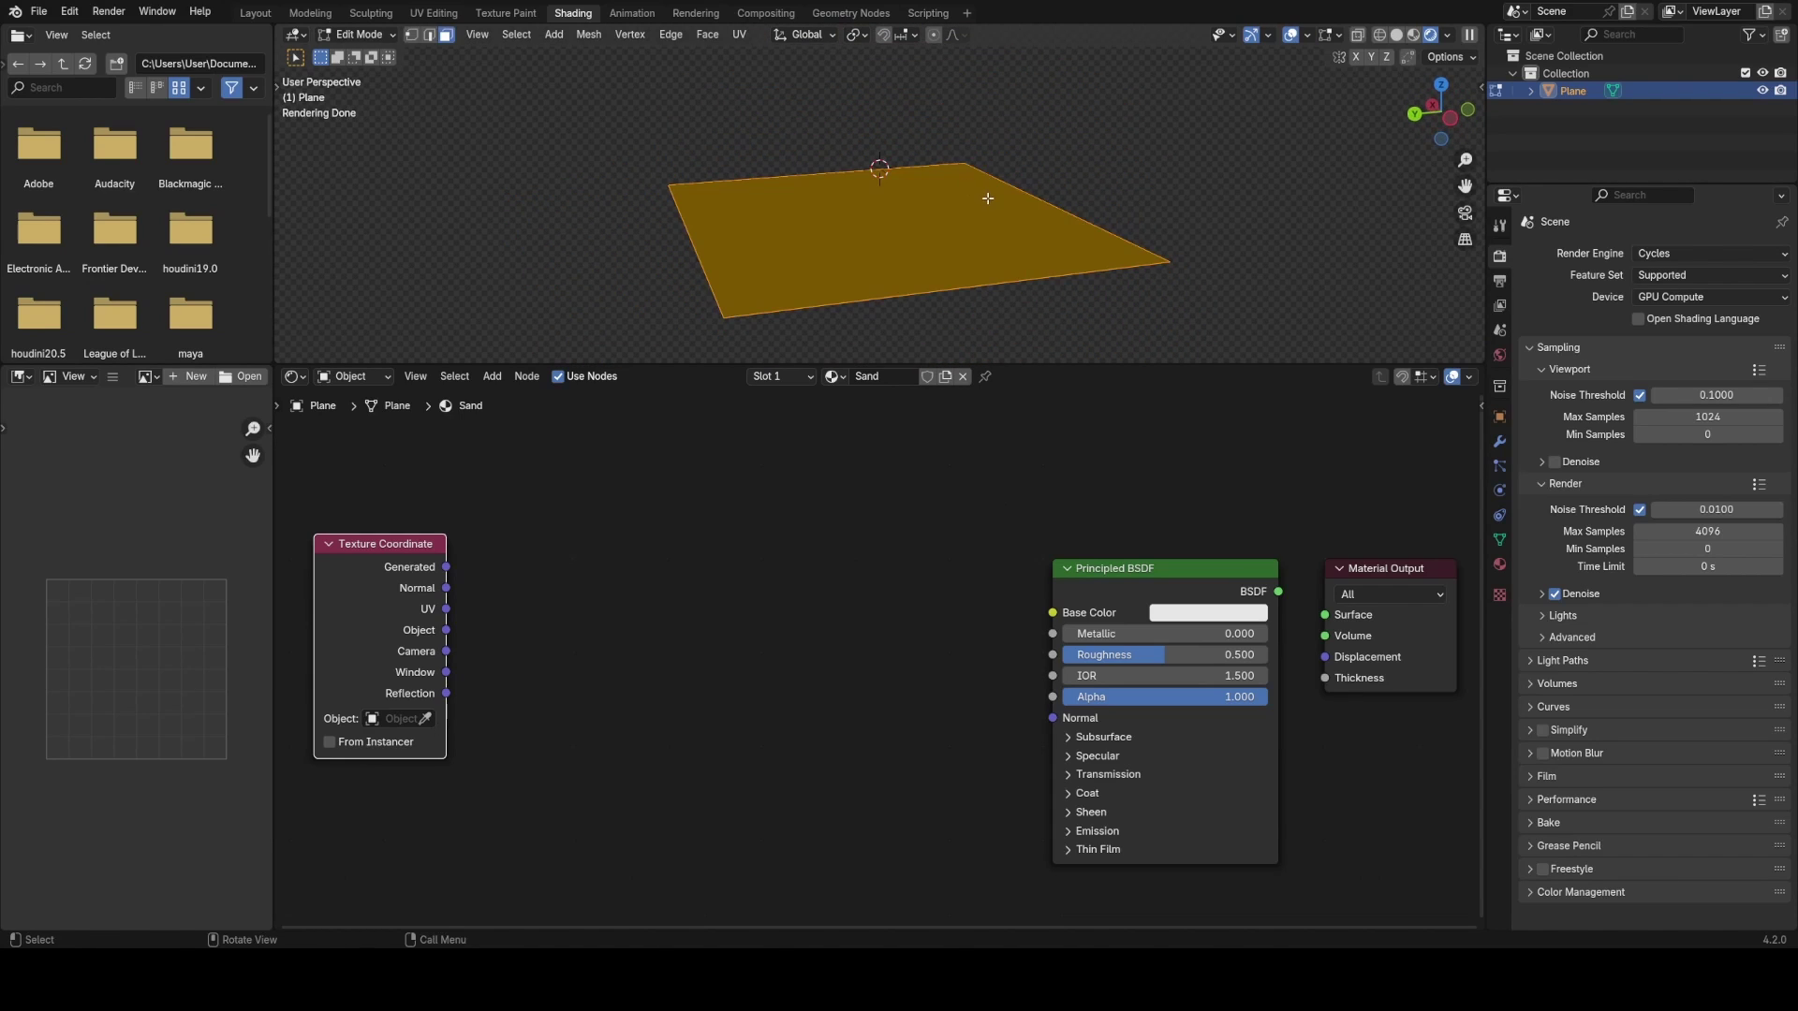
{"action": "key", "text": "g"}
{"action": "key", "text": "z"}
{"action": "left_click", "coordinate": [1132, 356]}
{"action": "key", "text": "Tab"}
{"action": "middle_click_drag", "start_coordinate": [1059, 221], "coordinate": [941, 272]}
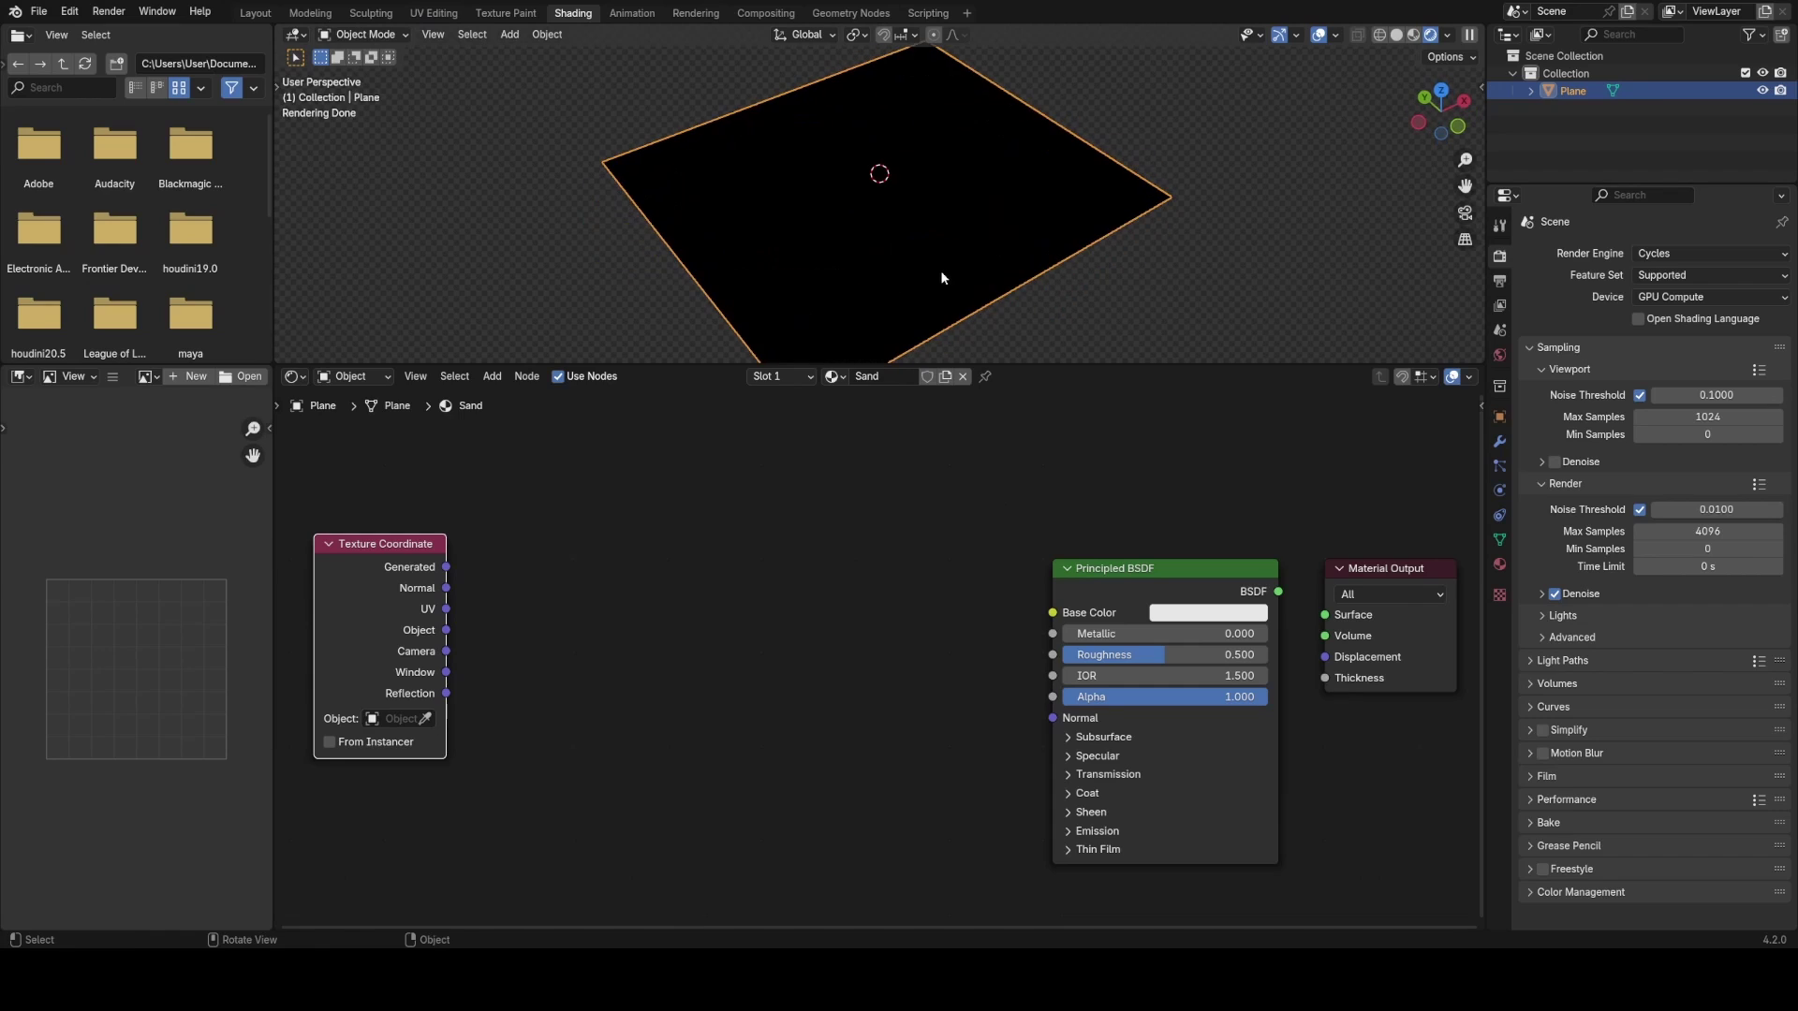
- Cycle the preview through the Texture Coordinate outputs on the flat plane
{"action": "left_click", "coordinate": [396, 601], "text": "ctrl+shift"}
{"action": "scroll", "coordinate": [731, 270], "scroll_direction": "down", "scroll_amount": 3}
{"action": "left_click", "coordinate": [416, 606], "text": "ctrl+shift"}
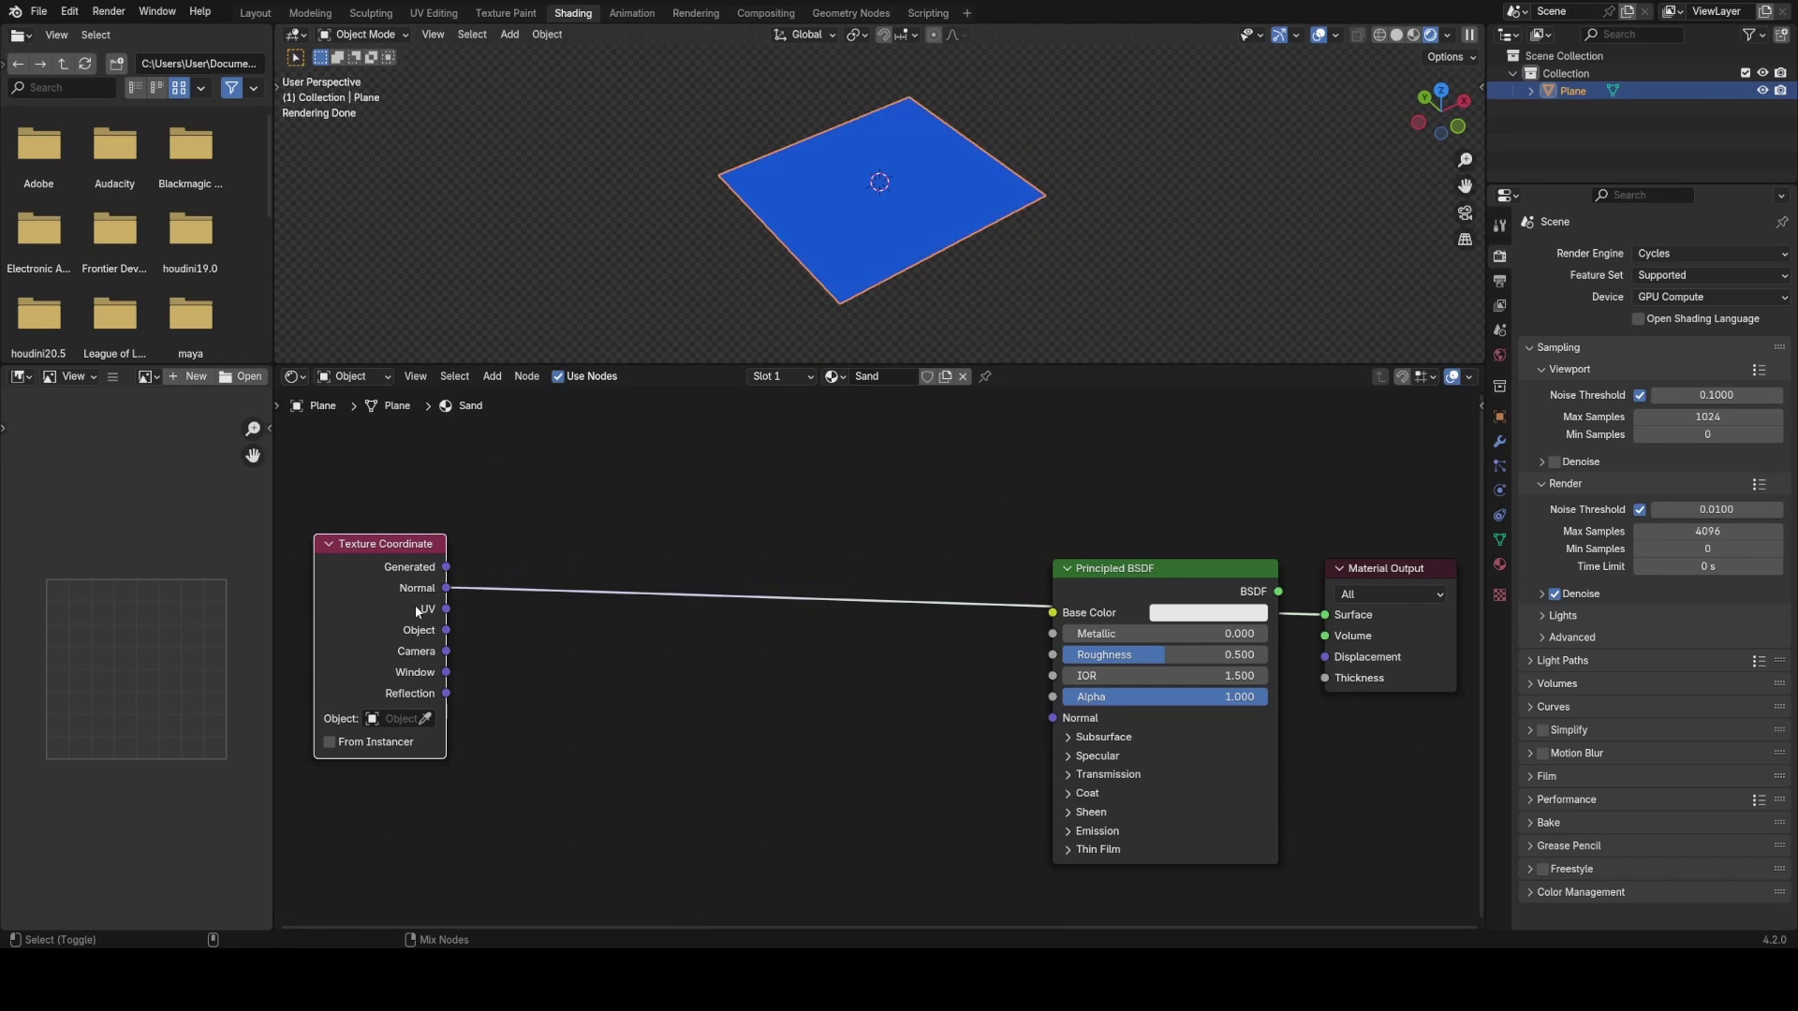
{"action": "left_click_drag", "start_coordinate": [446, 588], "coordinate": [446, 631], "text": "ctrl"}
{"action": "mouse_move", "coordinate": [908, 231]}
{"action": "middle_mouse_down"}
{"action": "mouse_move", "coordinate": [1002, 223]}
{"action": "mouse_move", "coordinate": [880, 243]}
{"action": "middle_mouse_up"}
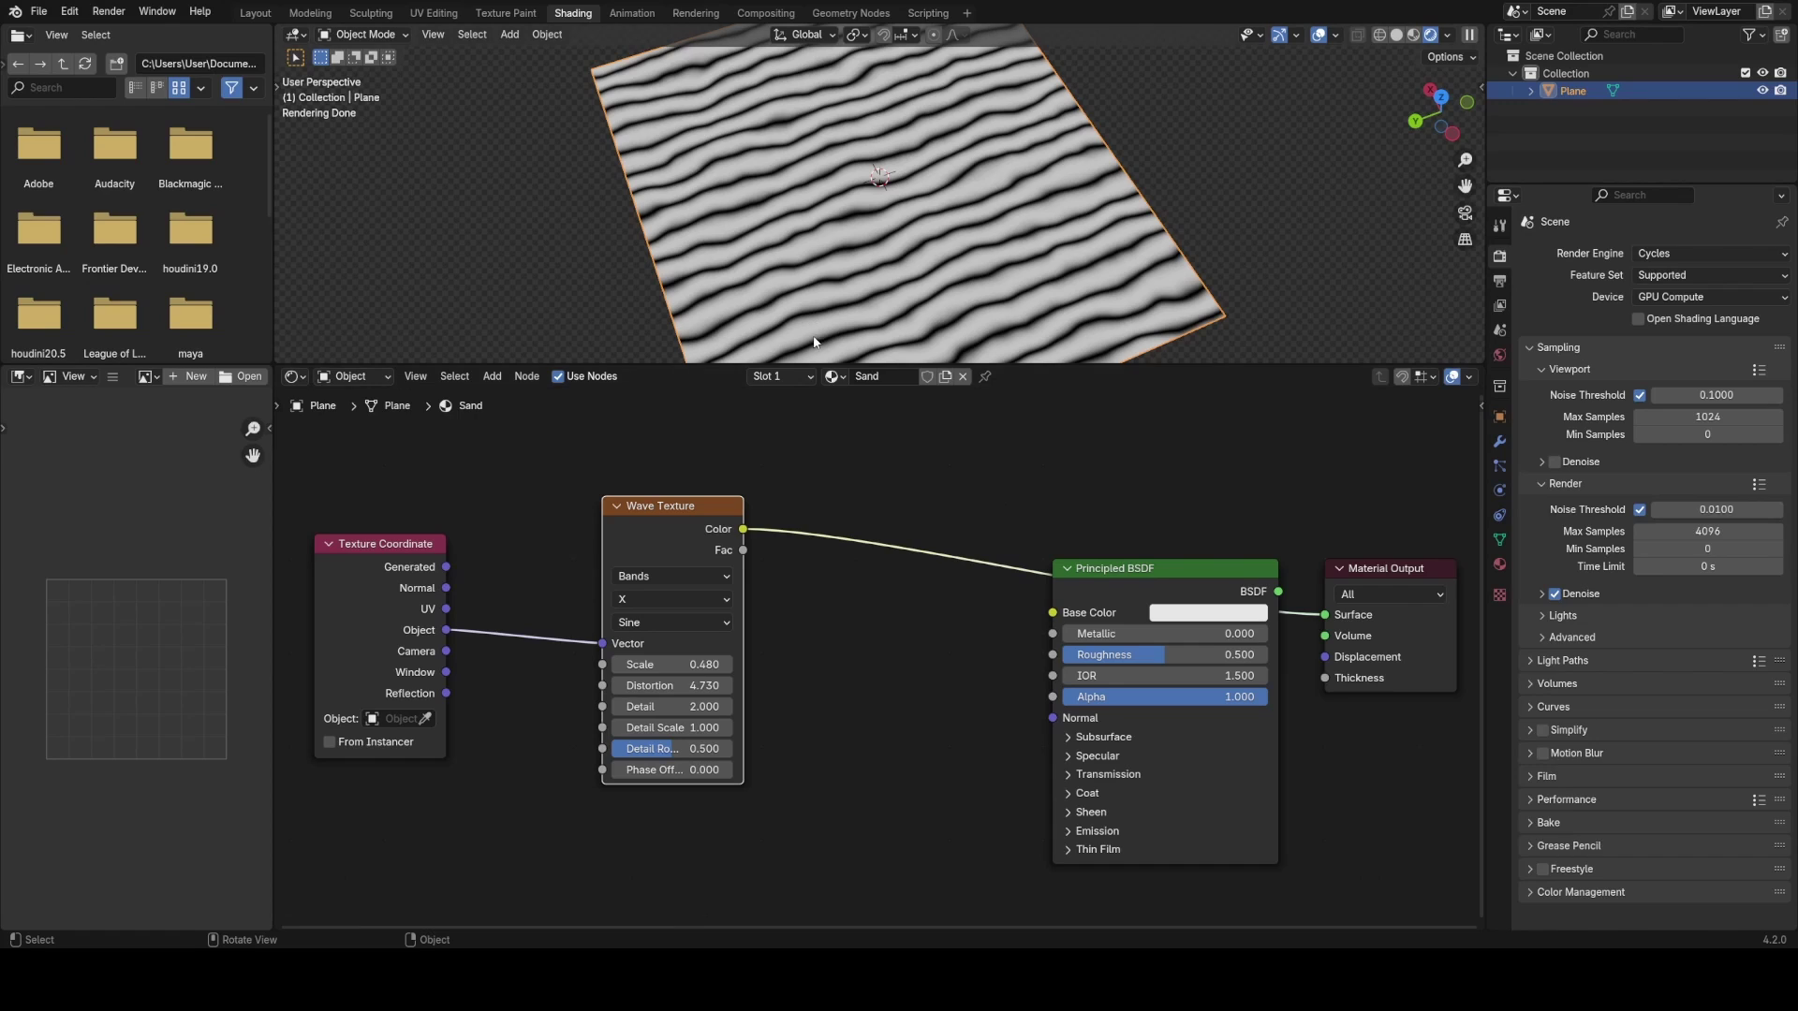
- Delete the Wave Texture node, and move the Texture Coordinate node farther from the Principled BSDF to make room
{"action": "scroll", "coordinate": [862, 319], "scroll_direction": "down", "scroll_amount": 2}
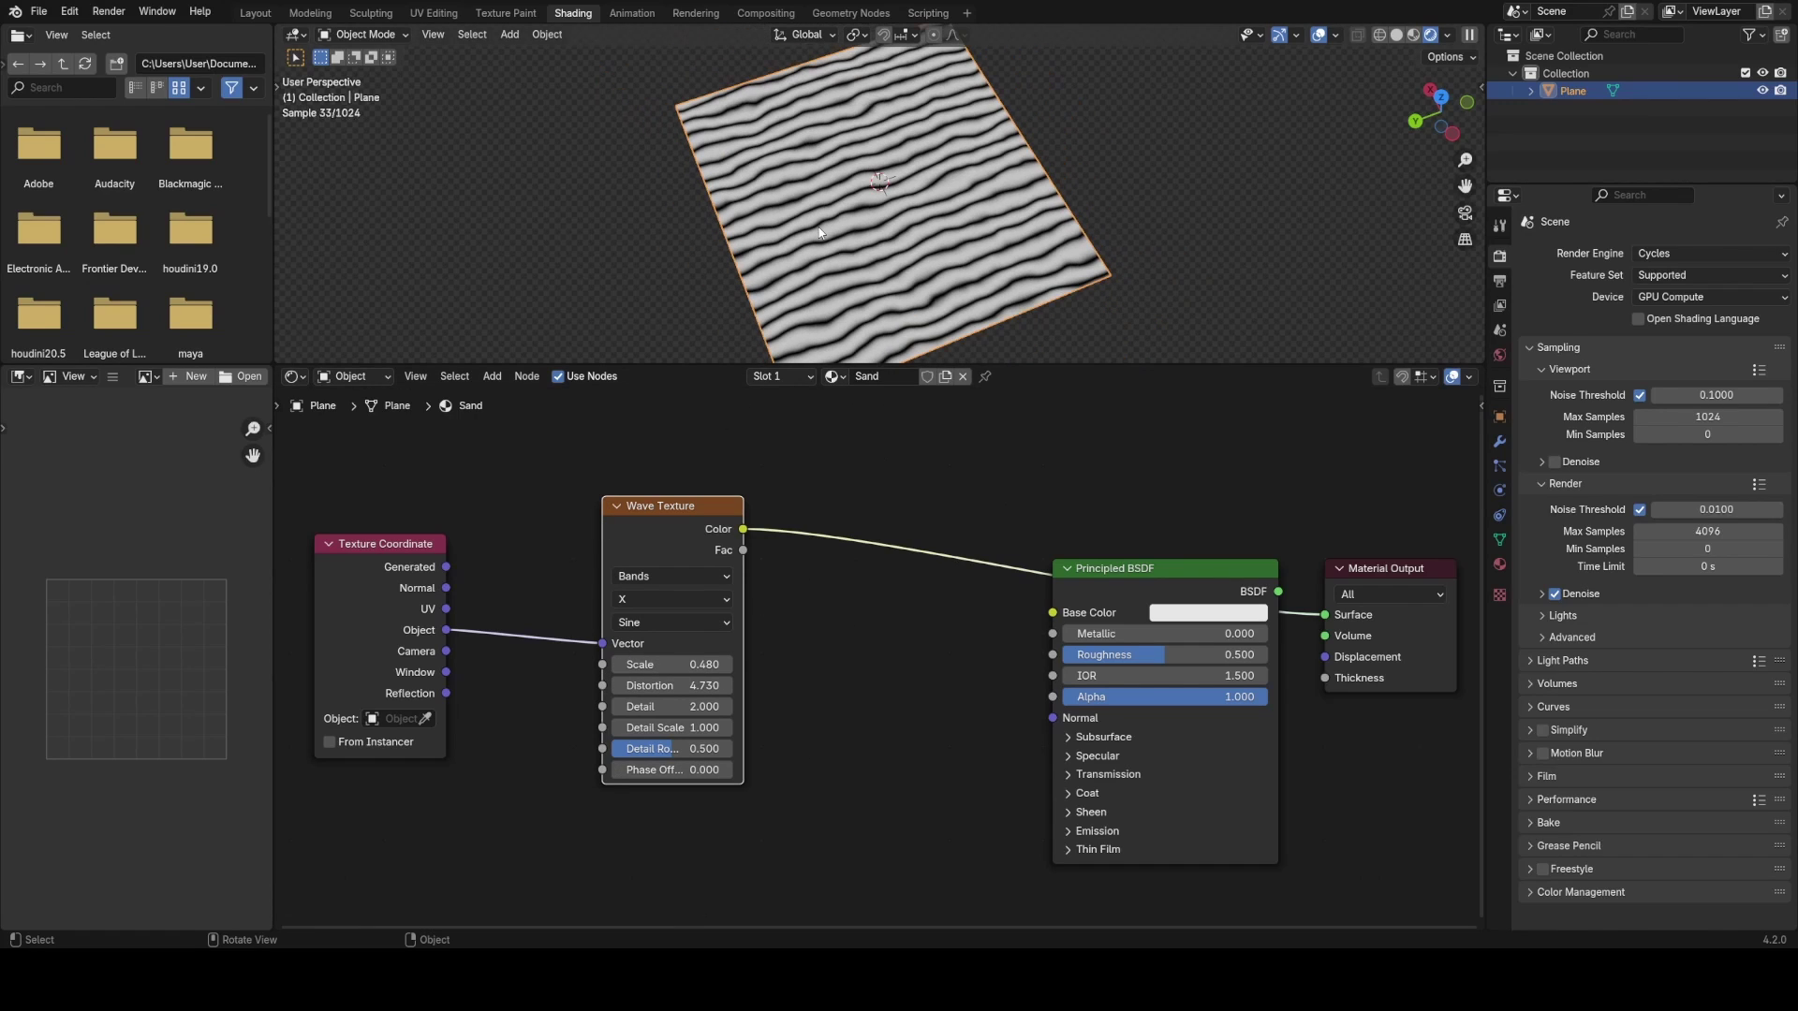
{"action": "left_click", "coordinate": [873, 476]}
{"action": "left_click", "coordinate": [625, 544]}
{"action": "key", "text": "x"}
{"action": "middle_click_drag", "start_coordinate": [564, 562], "coordinate": [912, 499]}
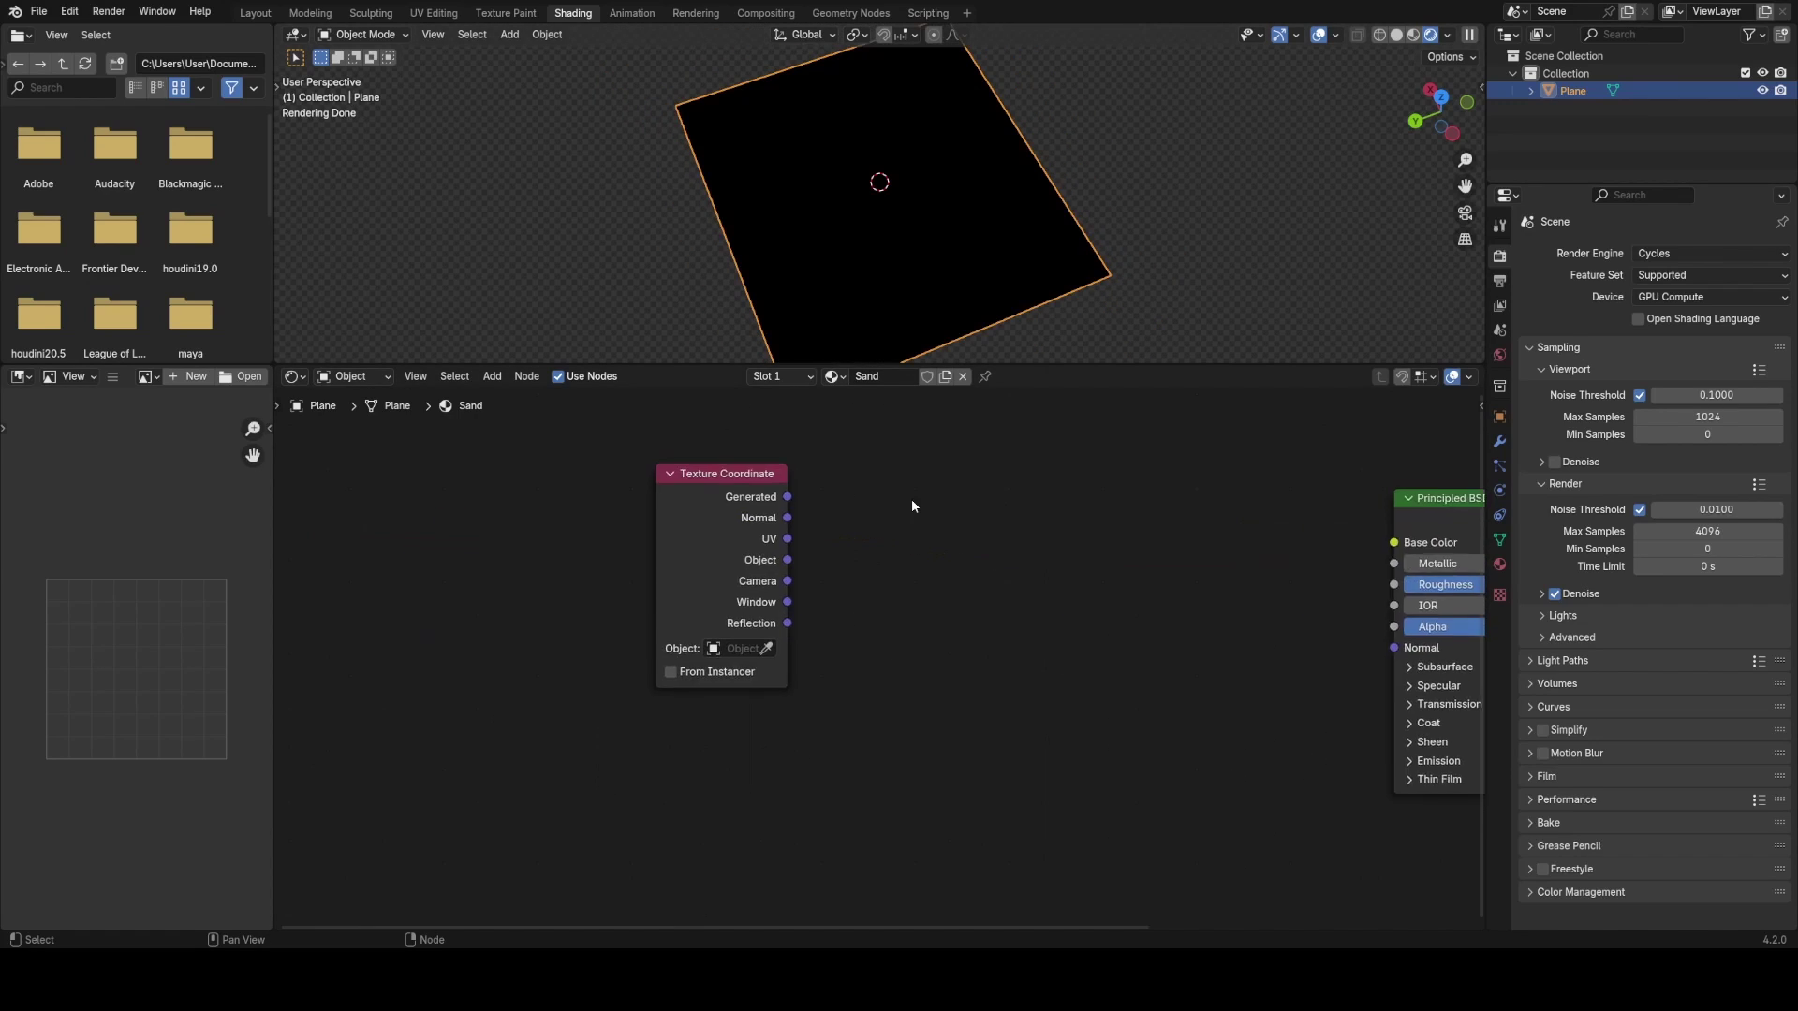
{"action": "scroll", "coordinate": [842, 510], "scroll_direction": "up", "scroll_amount": 3}
{"action": "left_click_drag", "start_coordinate": [715, 554], "coordinate": [398, 546]}
{"action": "scroll", "coordinate": [655, 491], "scroll_direction": "down", "scroll_amount": 4}
{"action": "scroll", "coordinate": [706, 493], "scroll_direction": "up", "scroll_amount": 1}
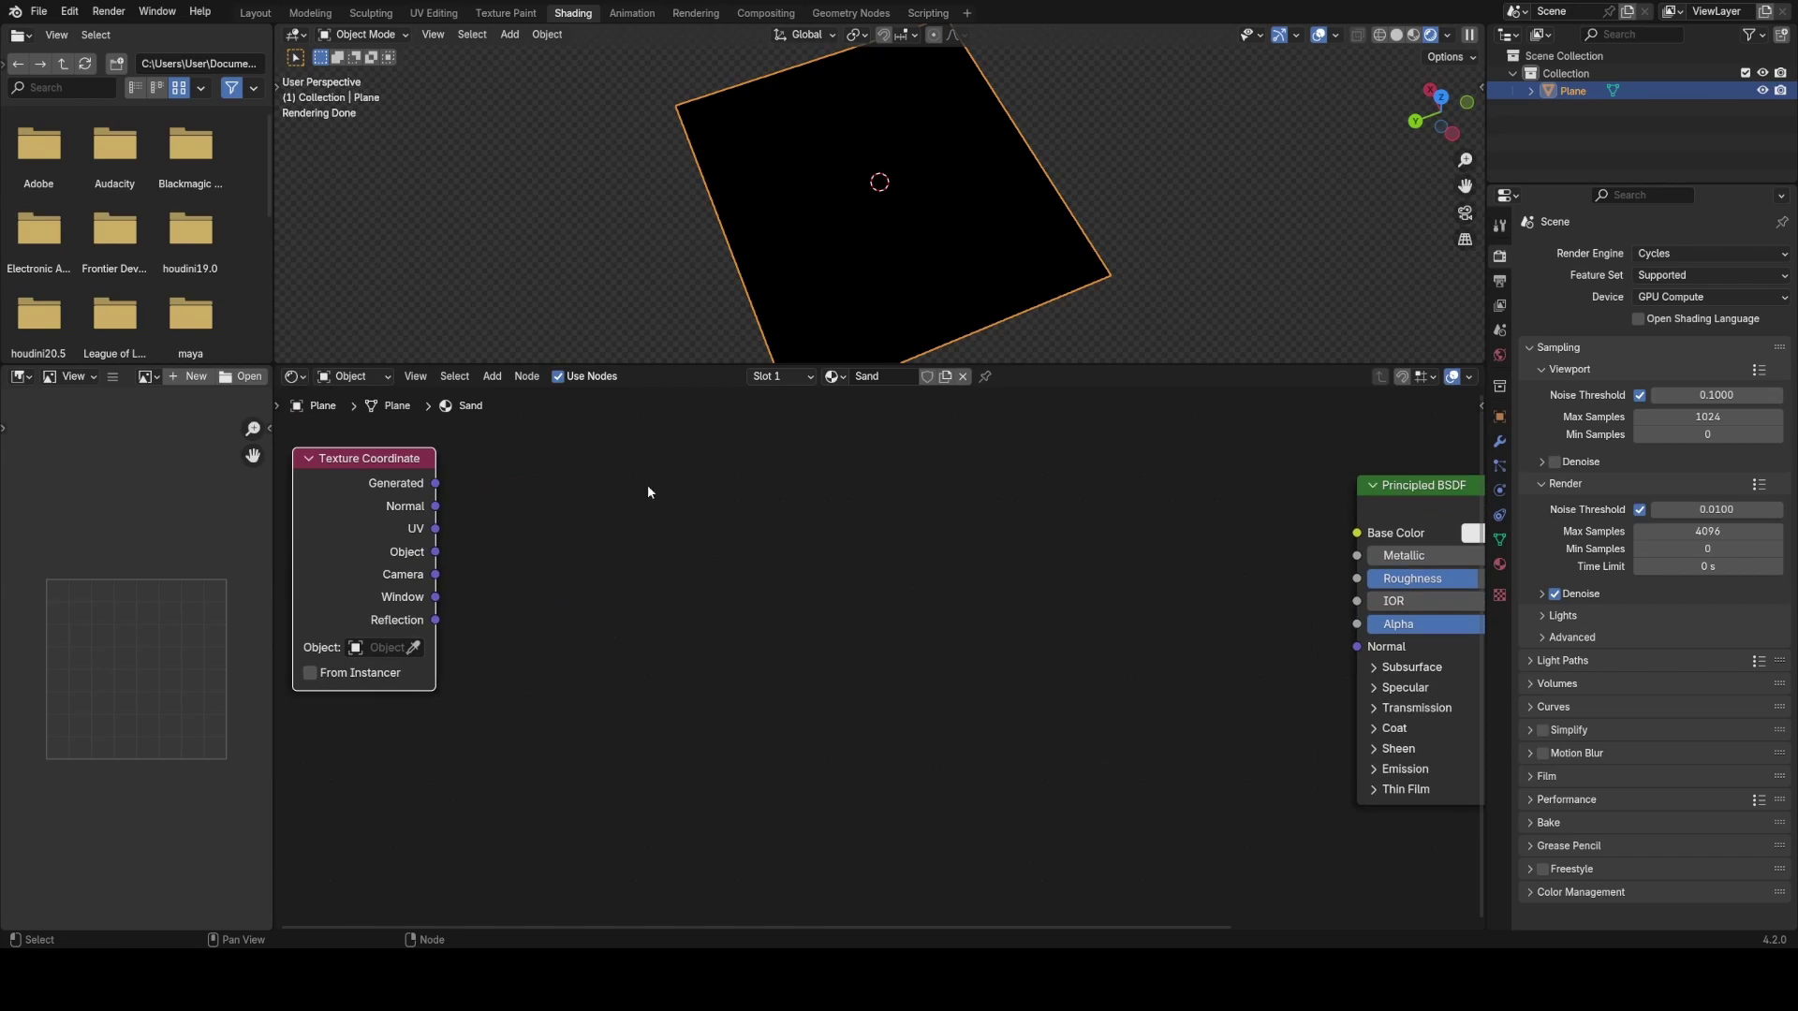
{"action": "mouse_move", "coordinate": [575, 560]}
{"action": "middle_mouse_down"}
{"action": "mouse_move", "coordinate": [550, 570]}
{"action": "mouse_move", "coordinate": [547, 549]}
{"action": "middle_mouse_up"}
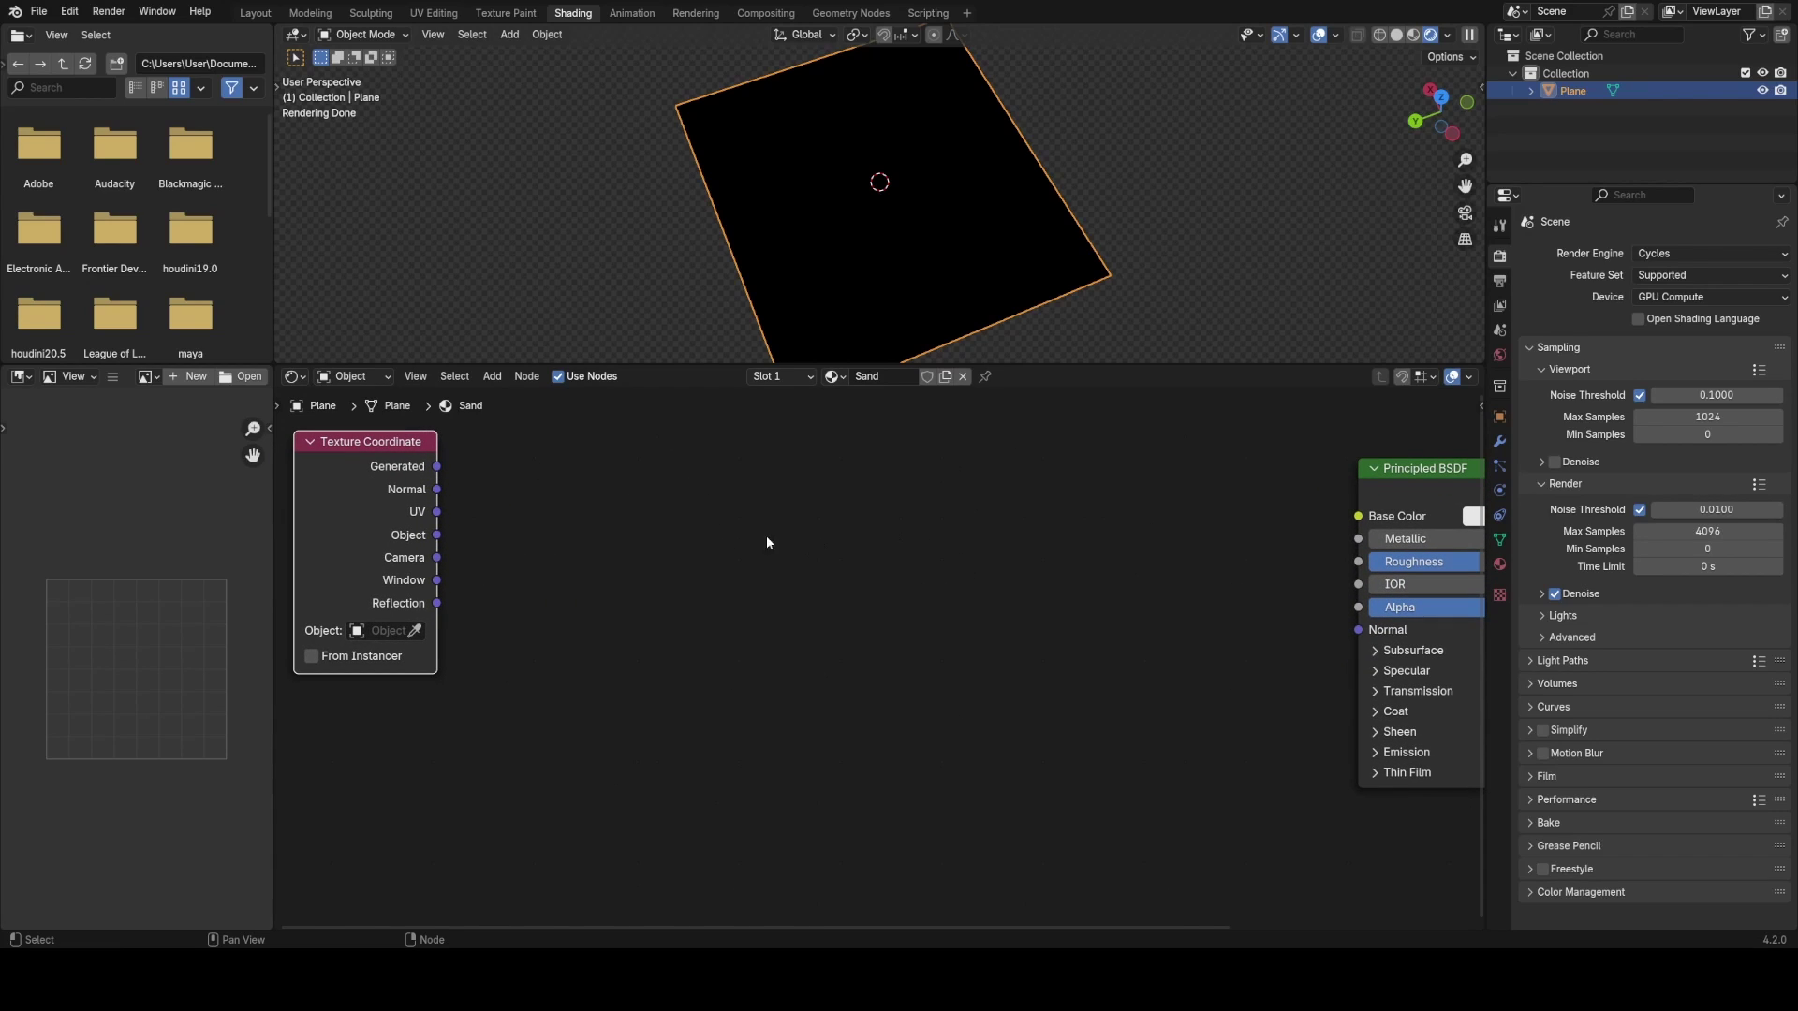
- Add a Separate XYZ node fed from the Object output and place it beside the Texture Coordinate node
{"action": "left_click_drag", "start_coordinate": [436, 535], "coordinate": [617, 582]}
{"action": "type", "text": "se"}
{"action": "left_click", "coordinate": [707, 616]}
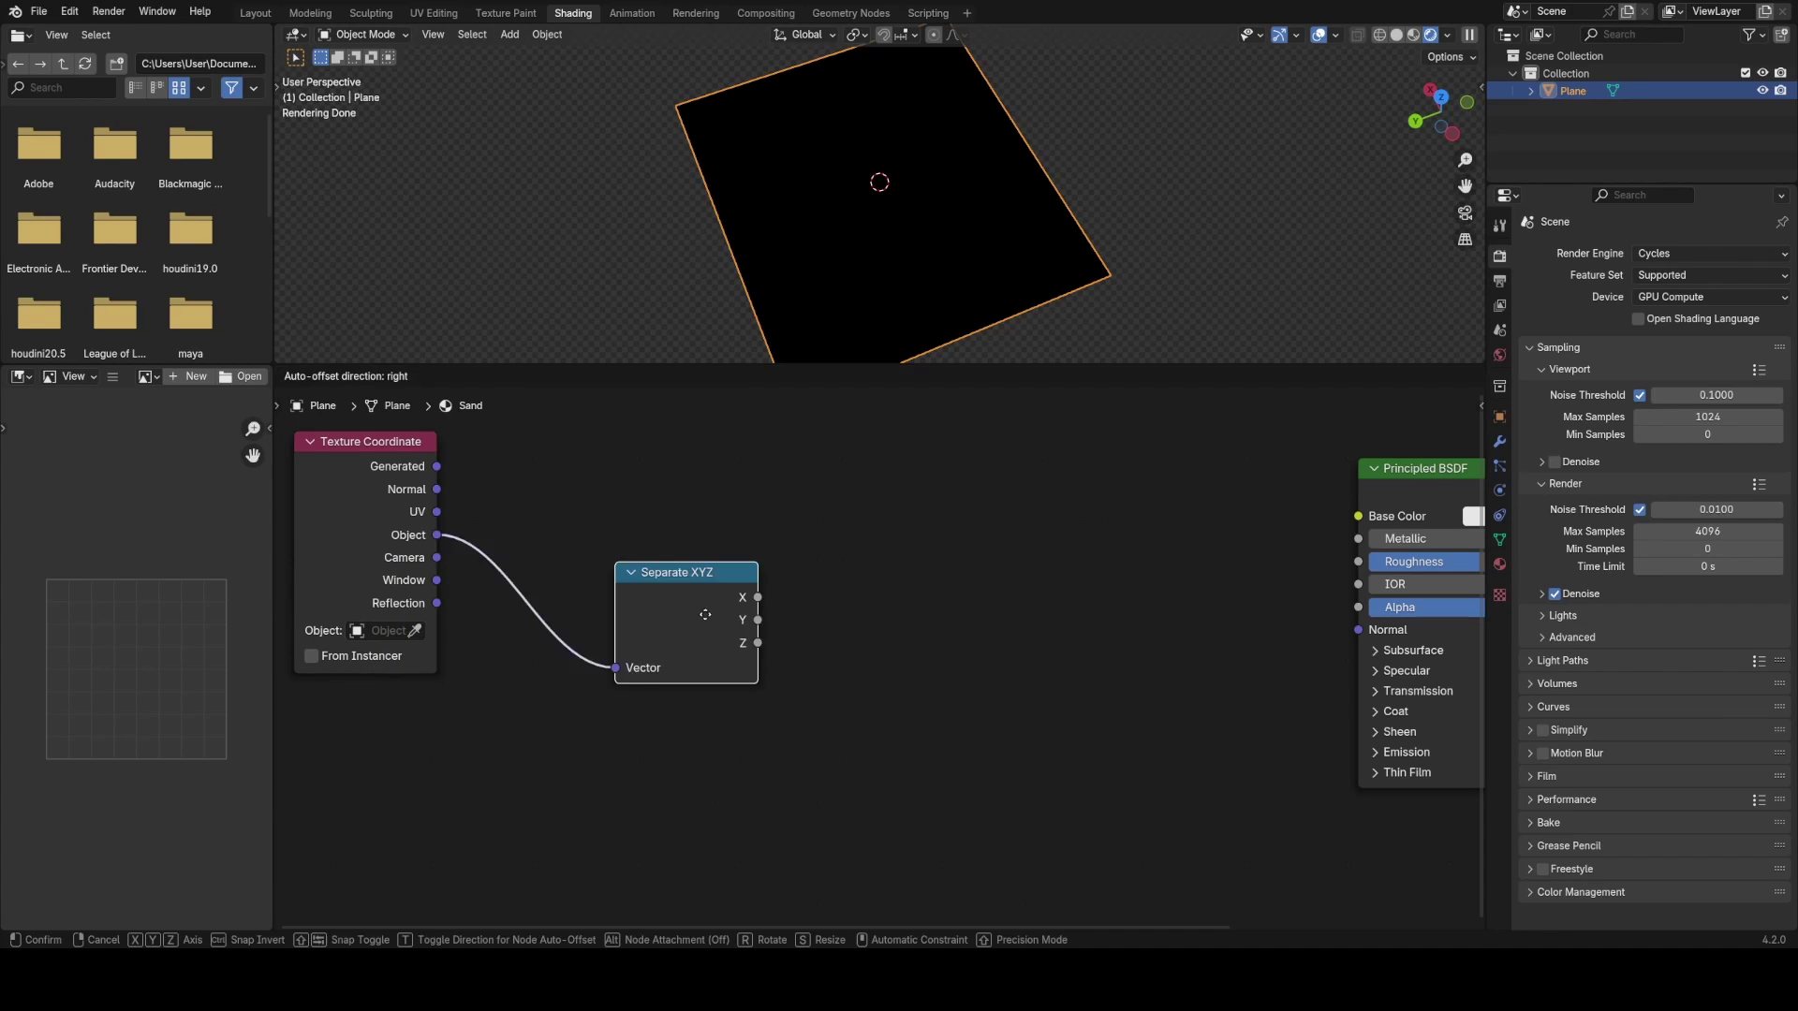
{"action": "left_click", "coordinate": [629, 513]}
{"action": "middle_click_drag", "start_coordinate": [759, 510], "coordinate": [676, 504]}
{"action": "middle_click_drag", "start_coordinate": [754, 271], "coordinate": [783, 228]}
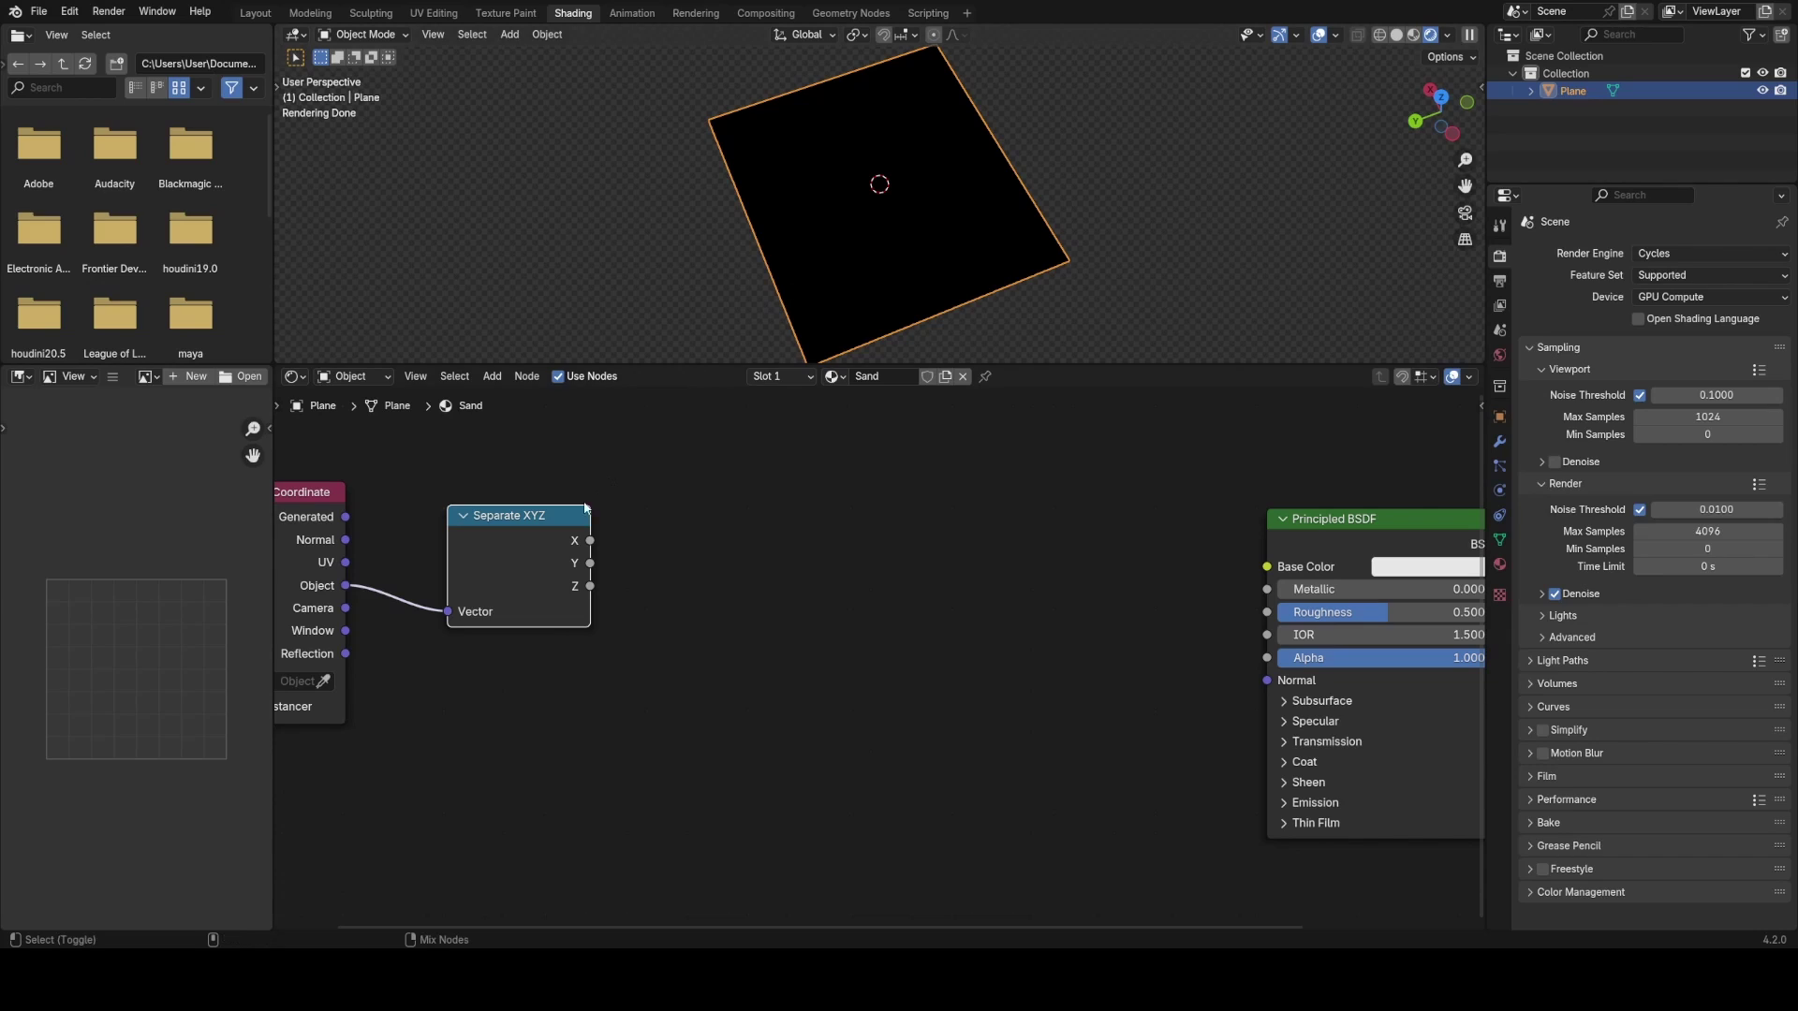
- Preview the Separate XYZ outputs on the plane, cycling through them to the X output
{"action": "left_click", "coordinate": [552, 517], "text": "ctrl+shift"}
{"action": "left_click", "coordinate": [548, 553], "text": "ctrl+shift"}
{"action": "left_click", "coordinate": [547, 553], "text": "ctrl+shift"}
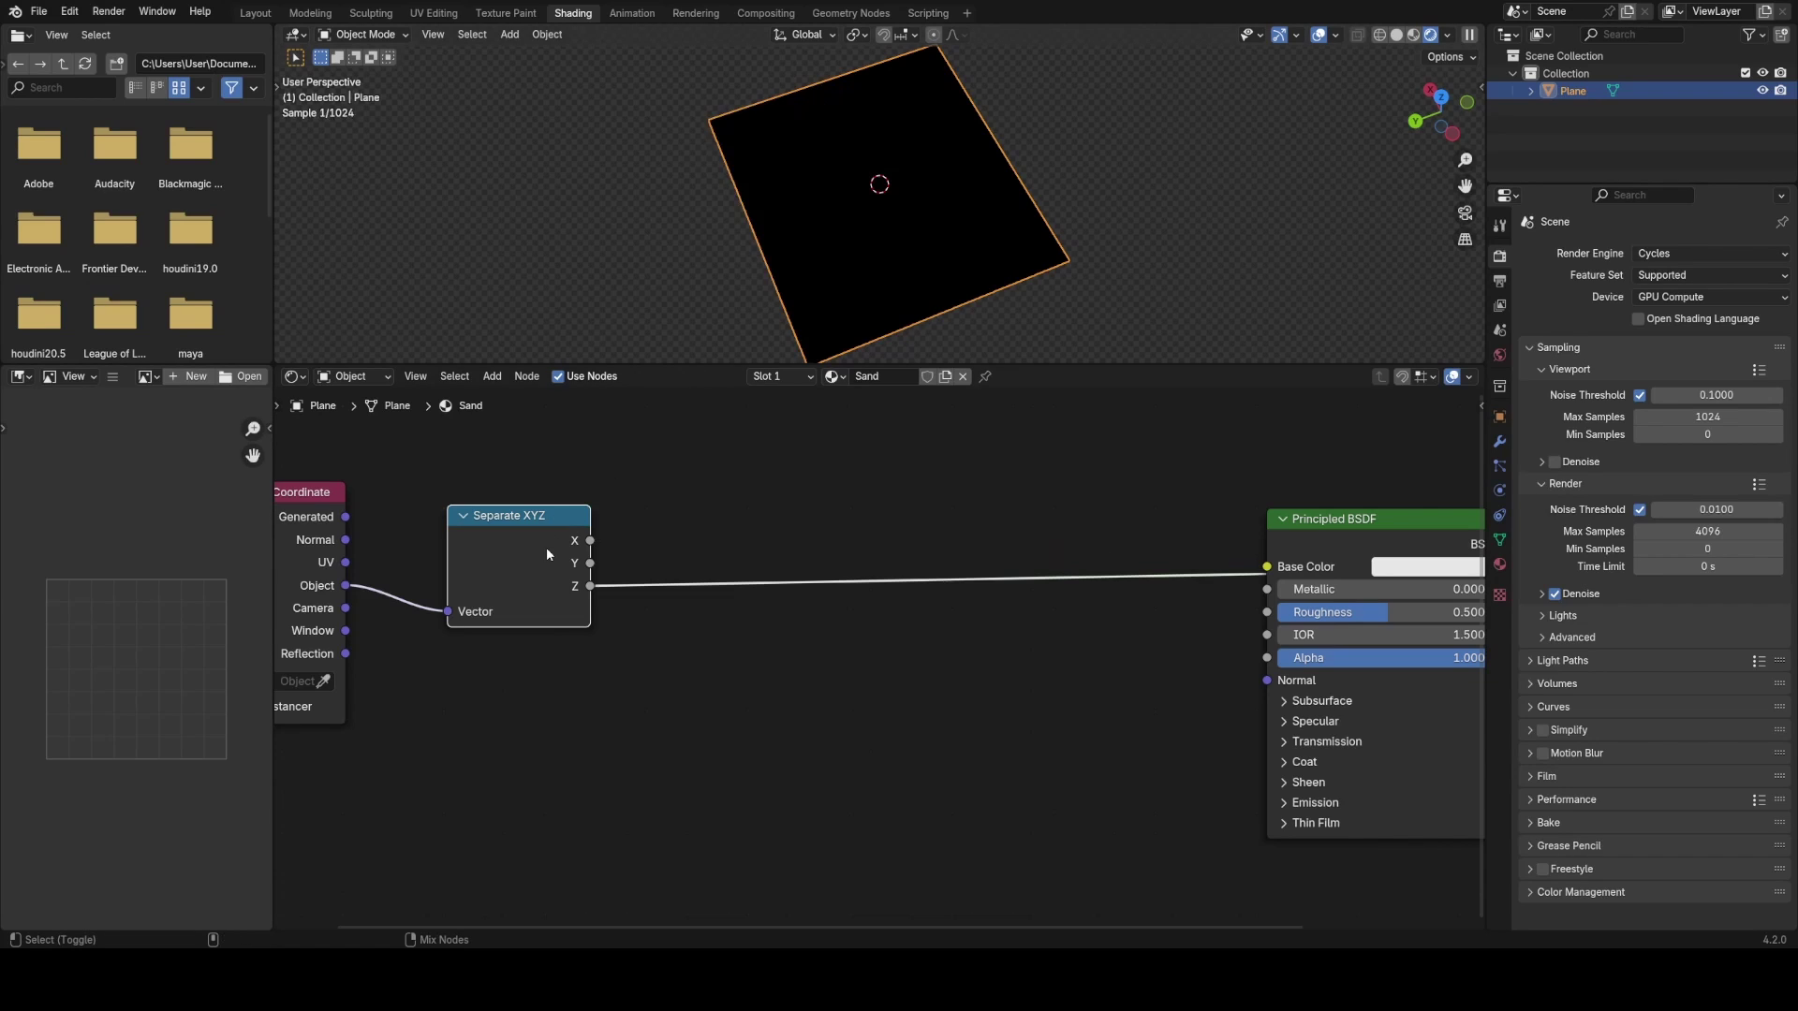
{"action": "left_click", "coordinate": [547, 554], "text": "ctrl+shift"}
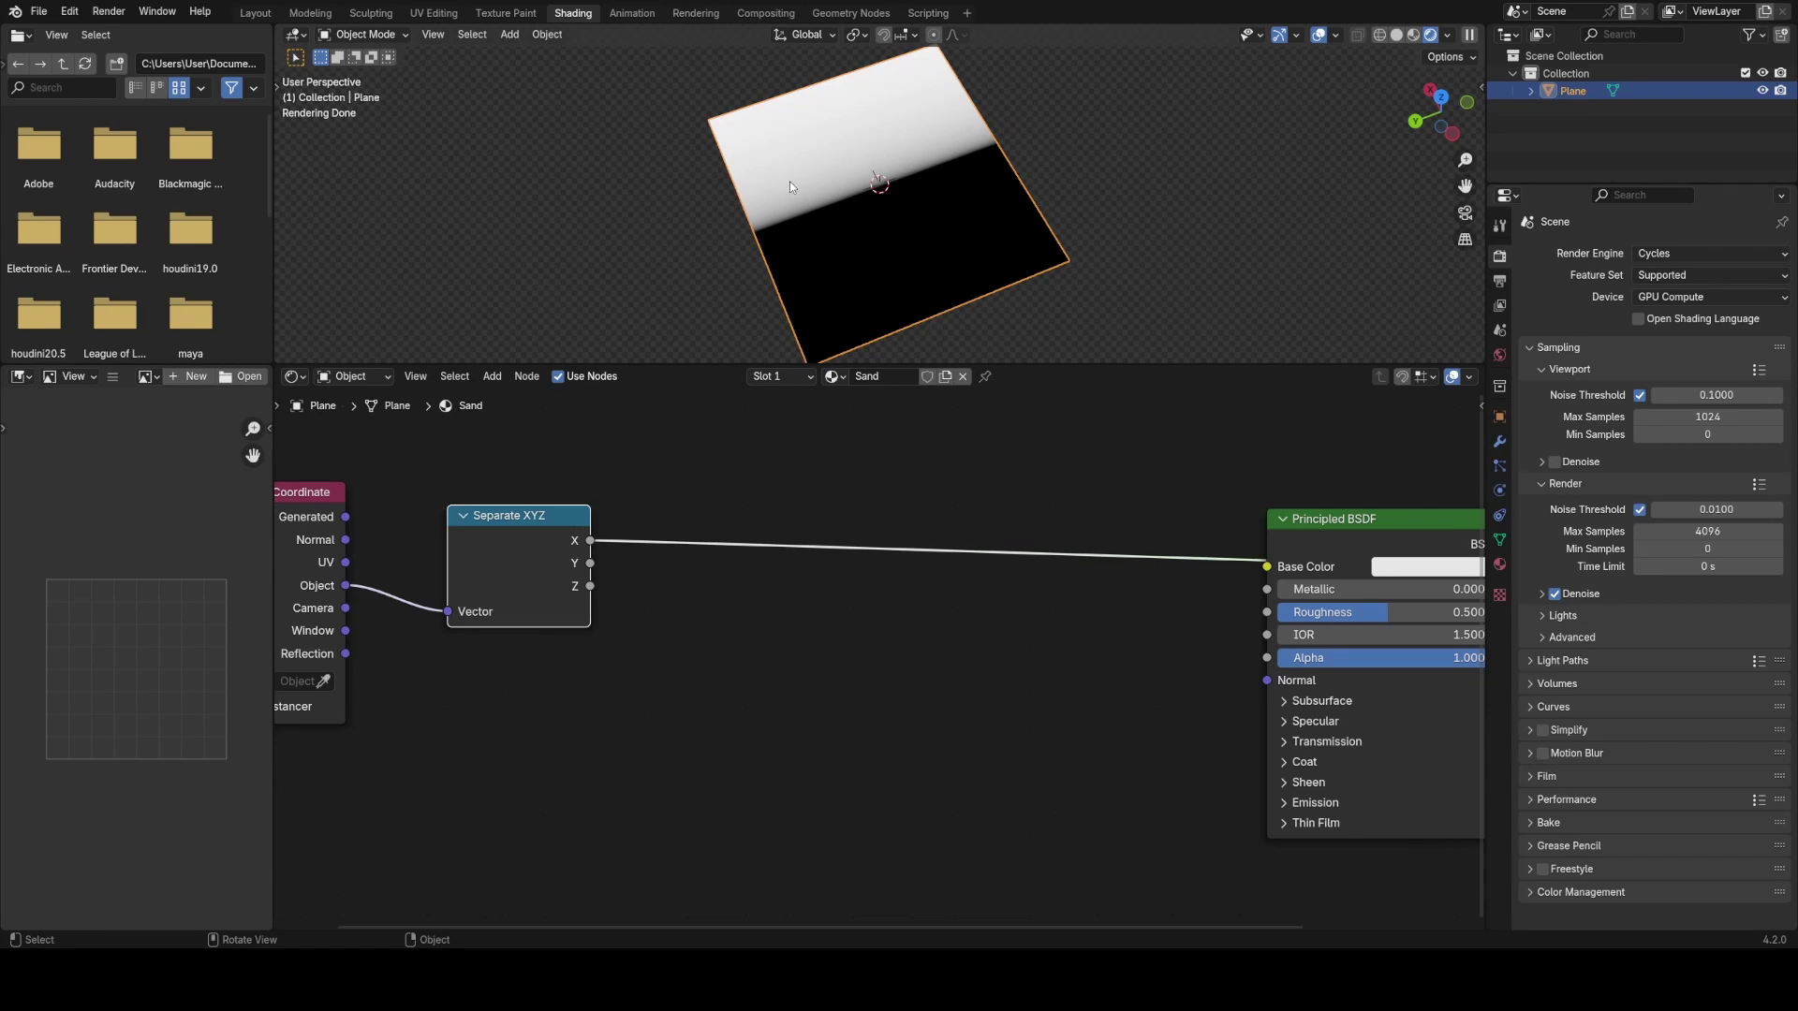
{"action": "middle_click_drag", "start_coordinate": [729, 480], "coordinate": [770, 501]}
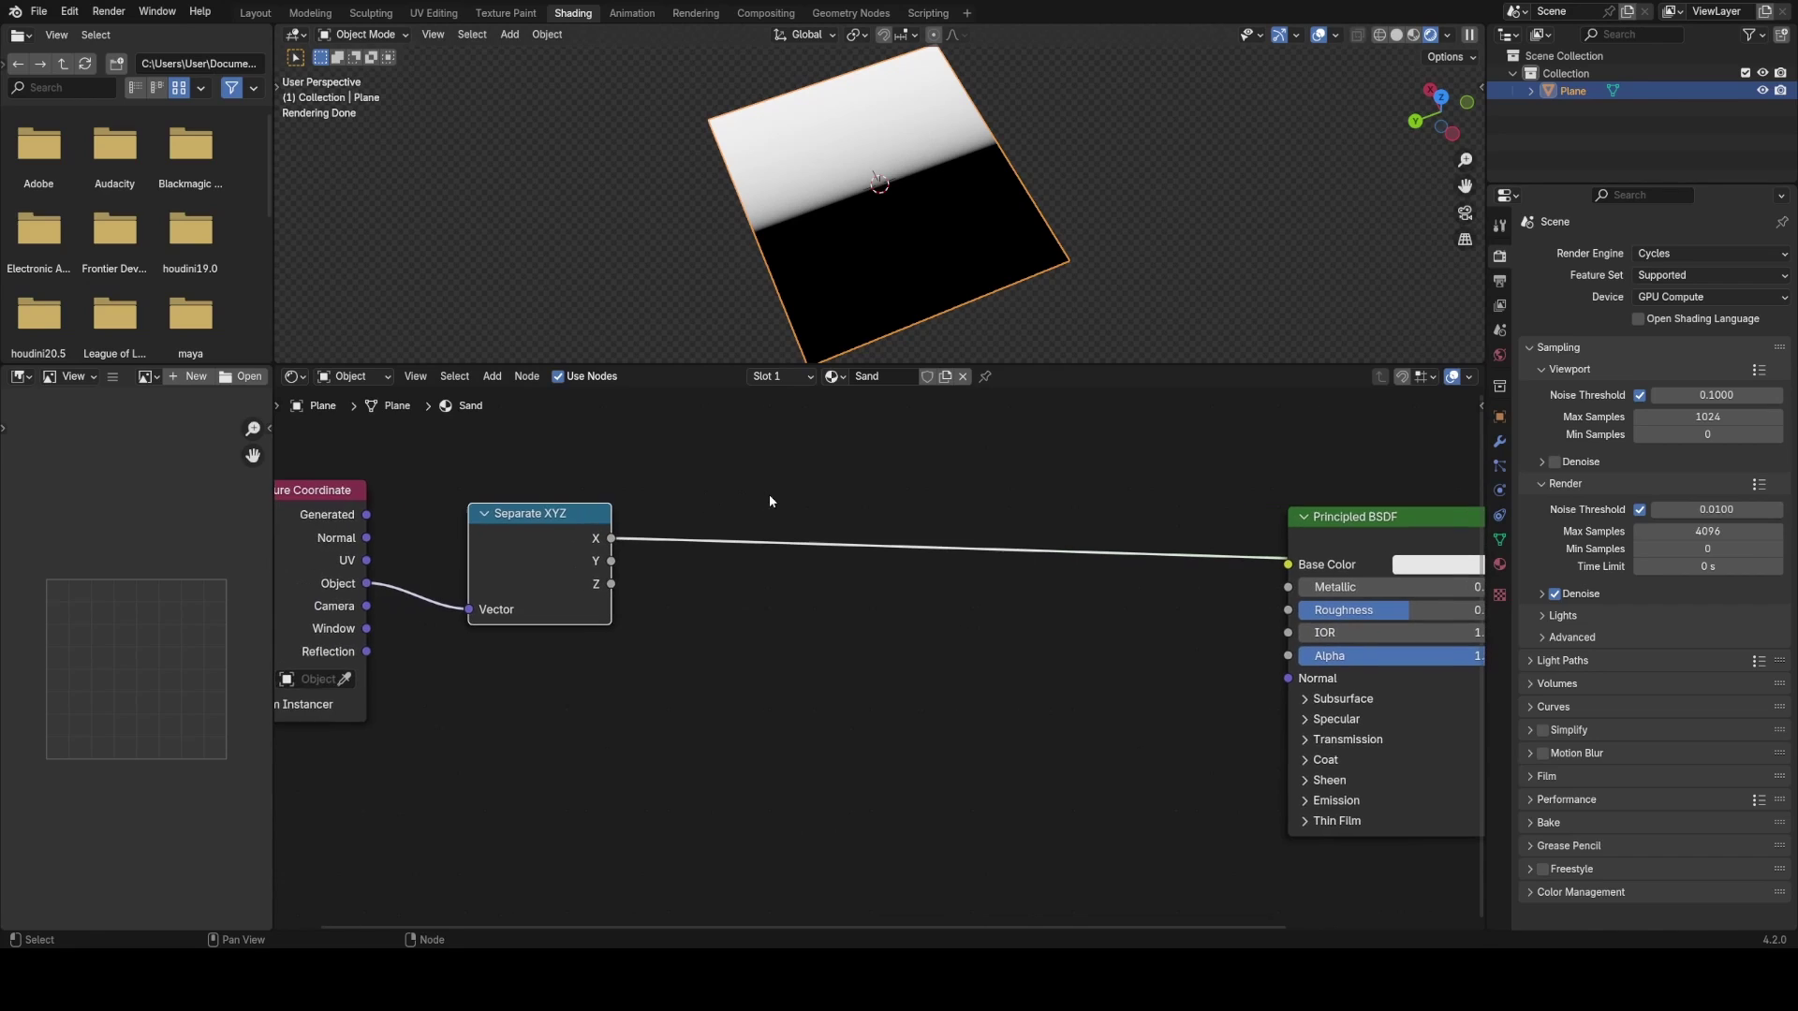
- Insert a Math node after the Separate XYZ's X output, and set it to Ping-Pong with a Scale of 1
{"action": "key", "text": "shift+a"}
{"action": "type", "text": "add"}
{"action": "key", "text": "Return"}
{"action": "left_click", "coordinate": [770, 506]}
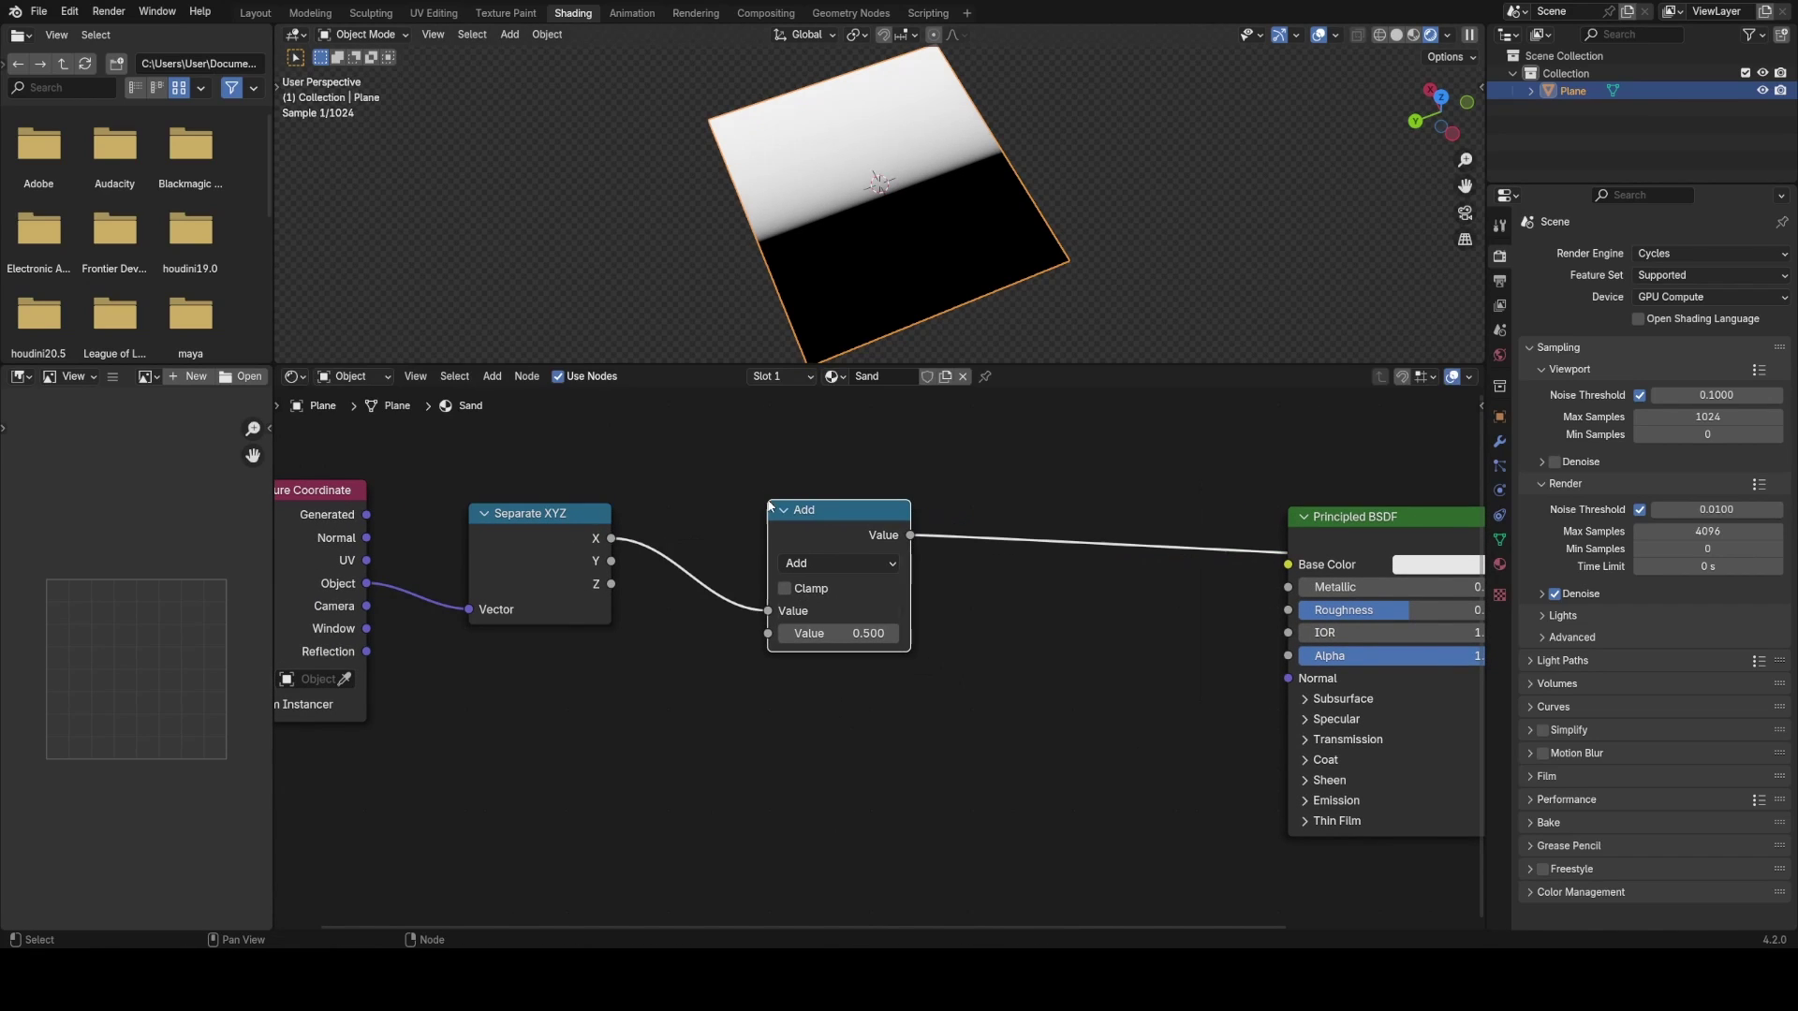
{"action": "left_click", "coordinate": [816, 562]}
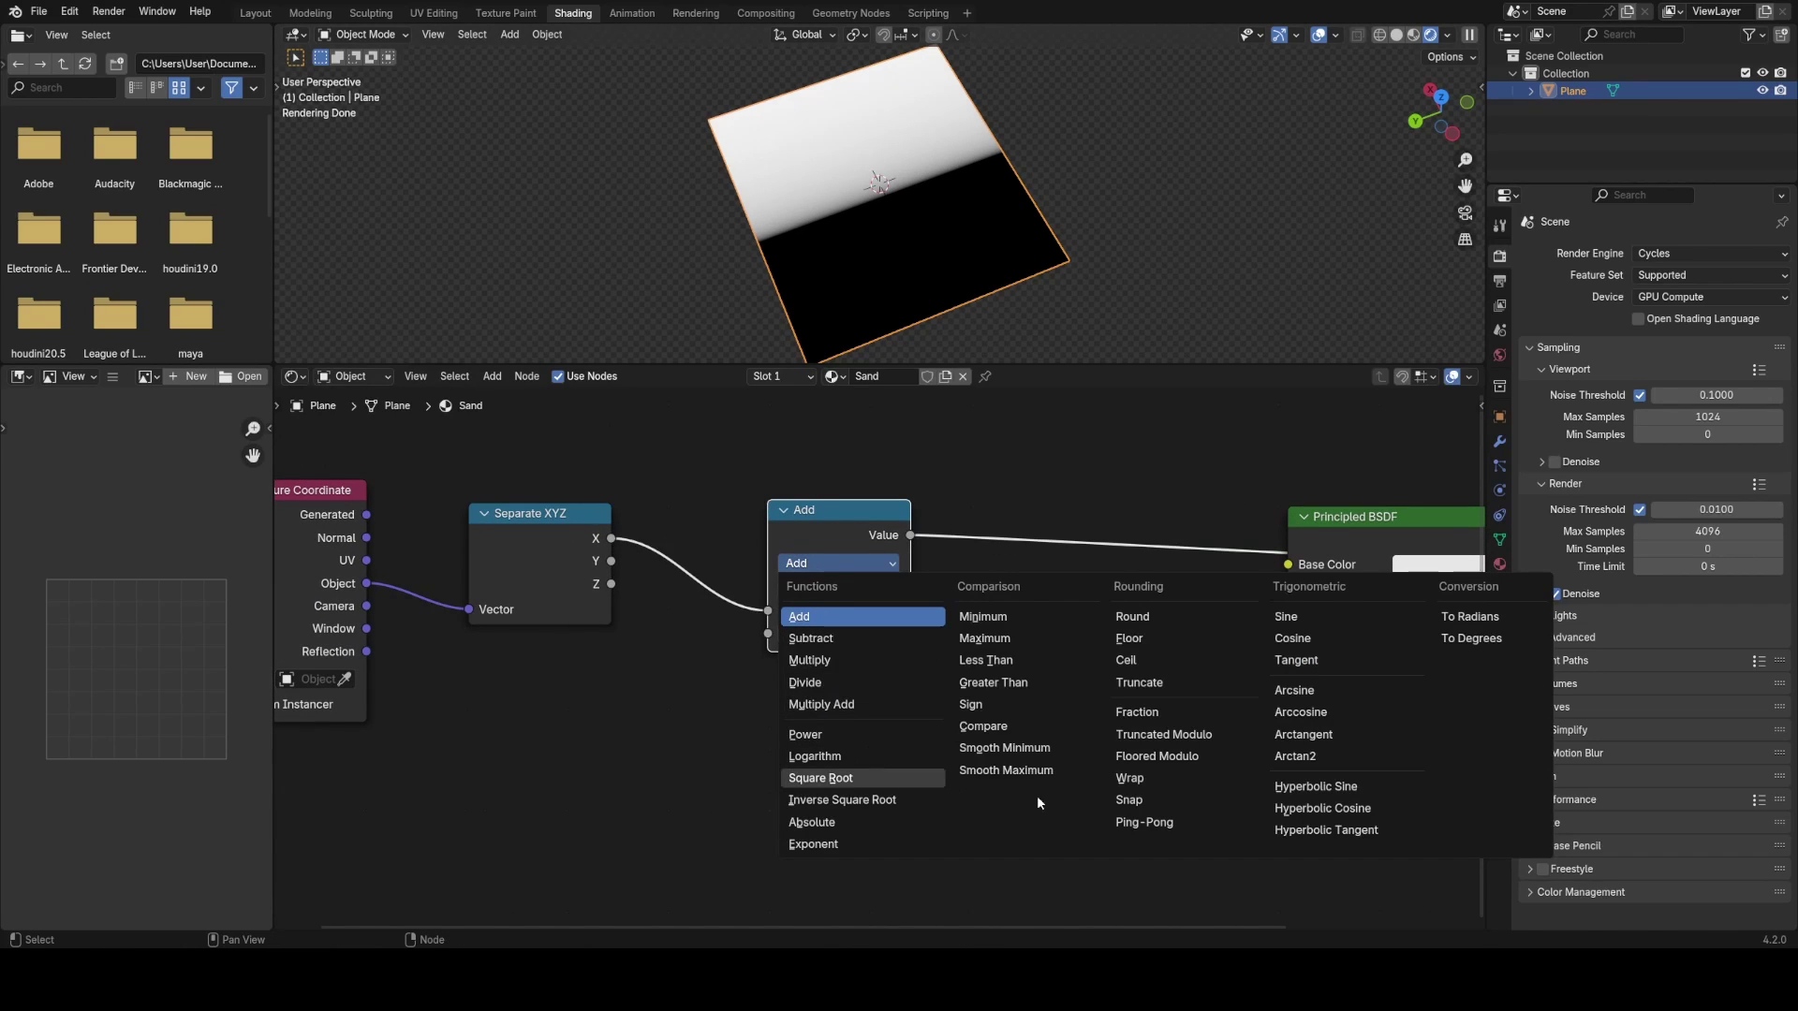
{"action": "left_click", "coordinate": [1144, 822]}
{"action": "left_click", "coordinate": [866, 645]}
{"action": "type", "text": "1"}
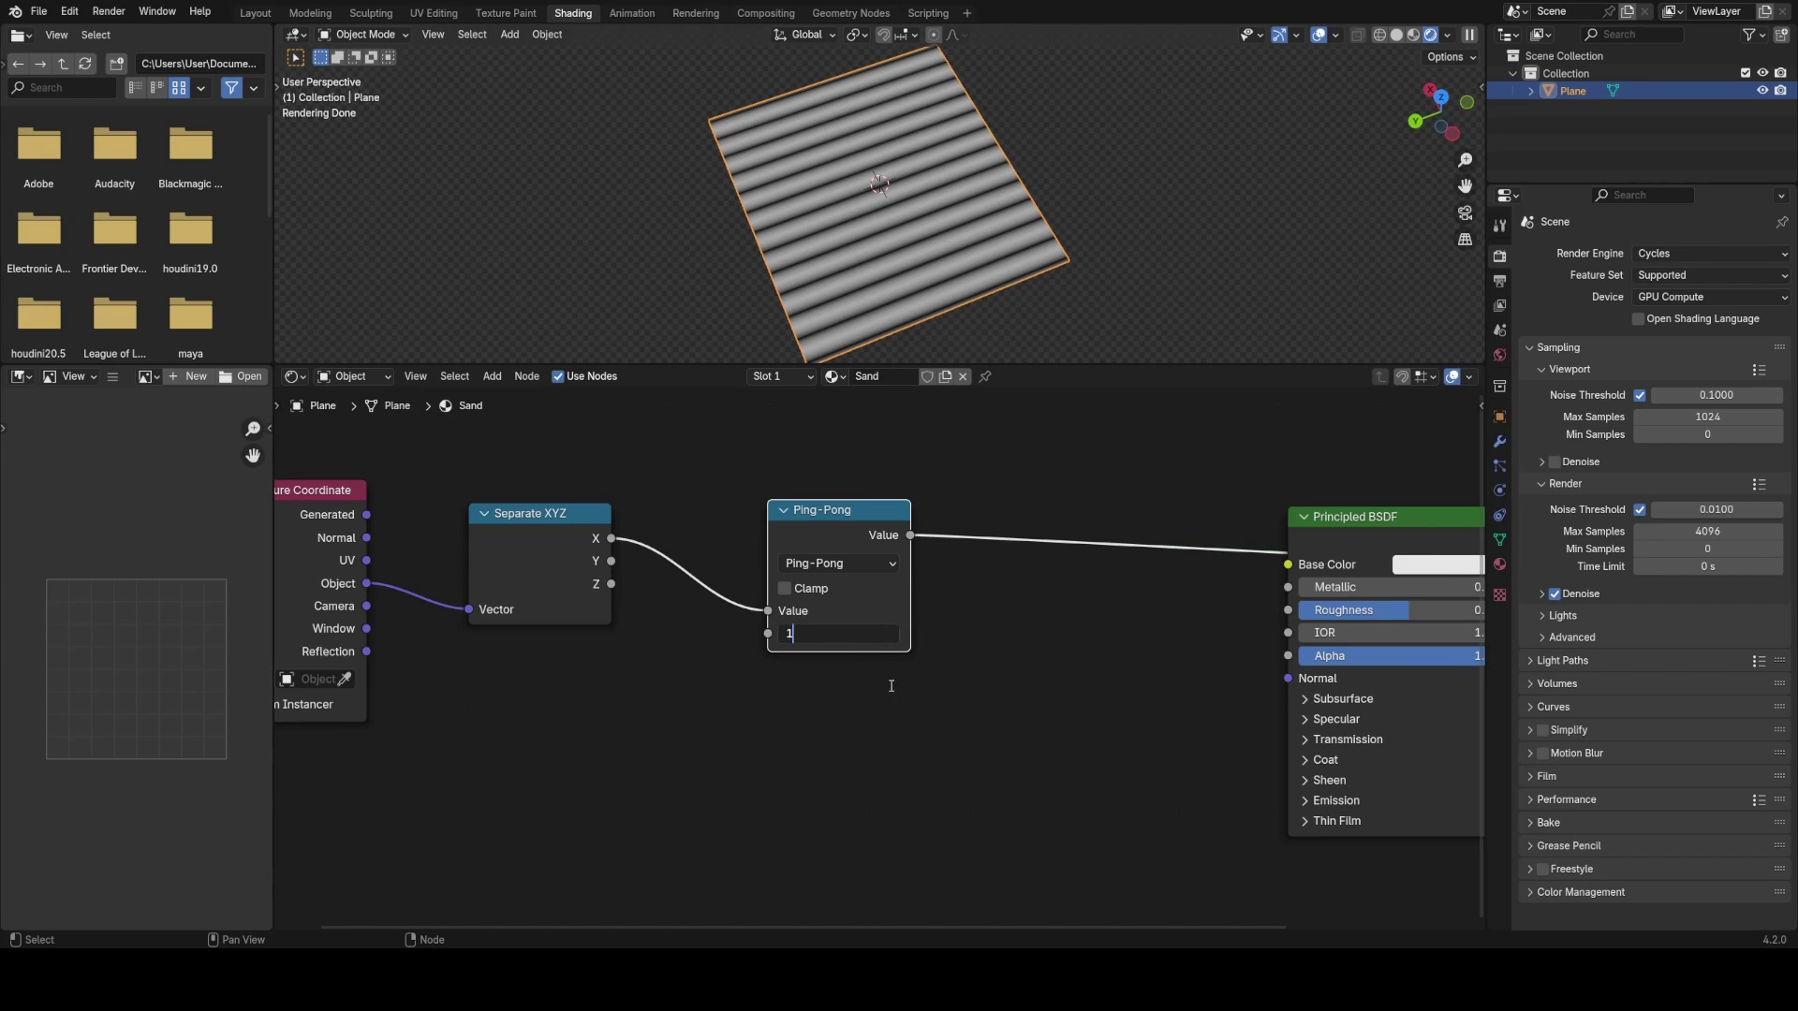
{"action": "key", "text": "Return"}
- Preview the Separate XYZ's X output directly on the plane to examine the gradient feeding the Ping-Pong node
{"action": "middle_click_drag", "start_coordinate": [936, 309], "coordinate": [873, 229]}
{"action": "left_click", "coordinate": [577, 538], "text": "ctrl+shift"}
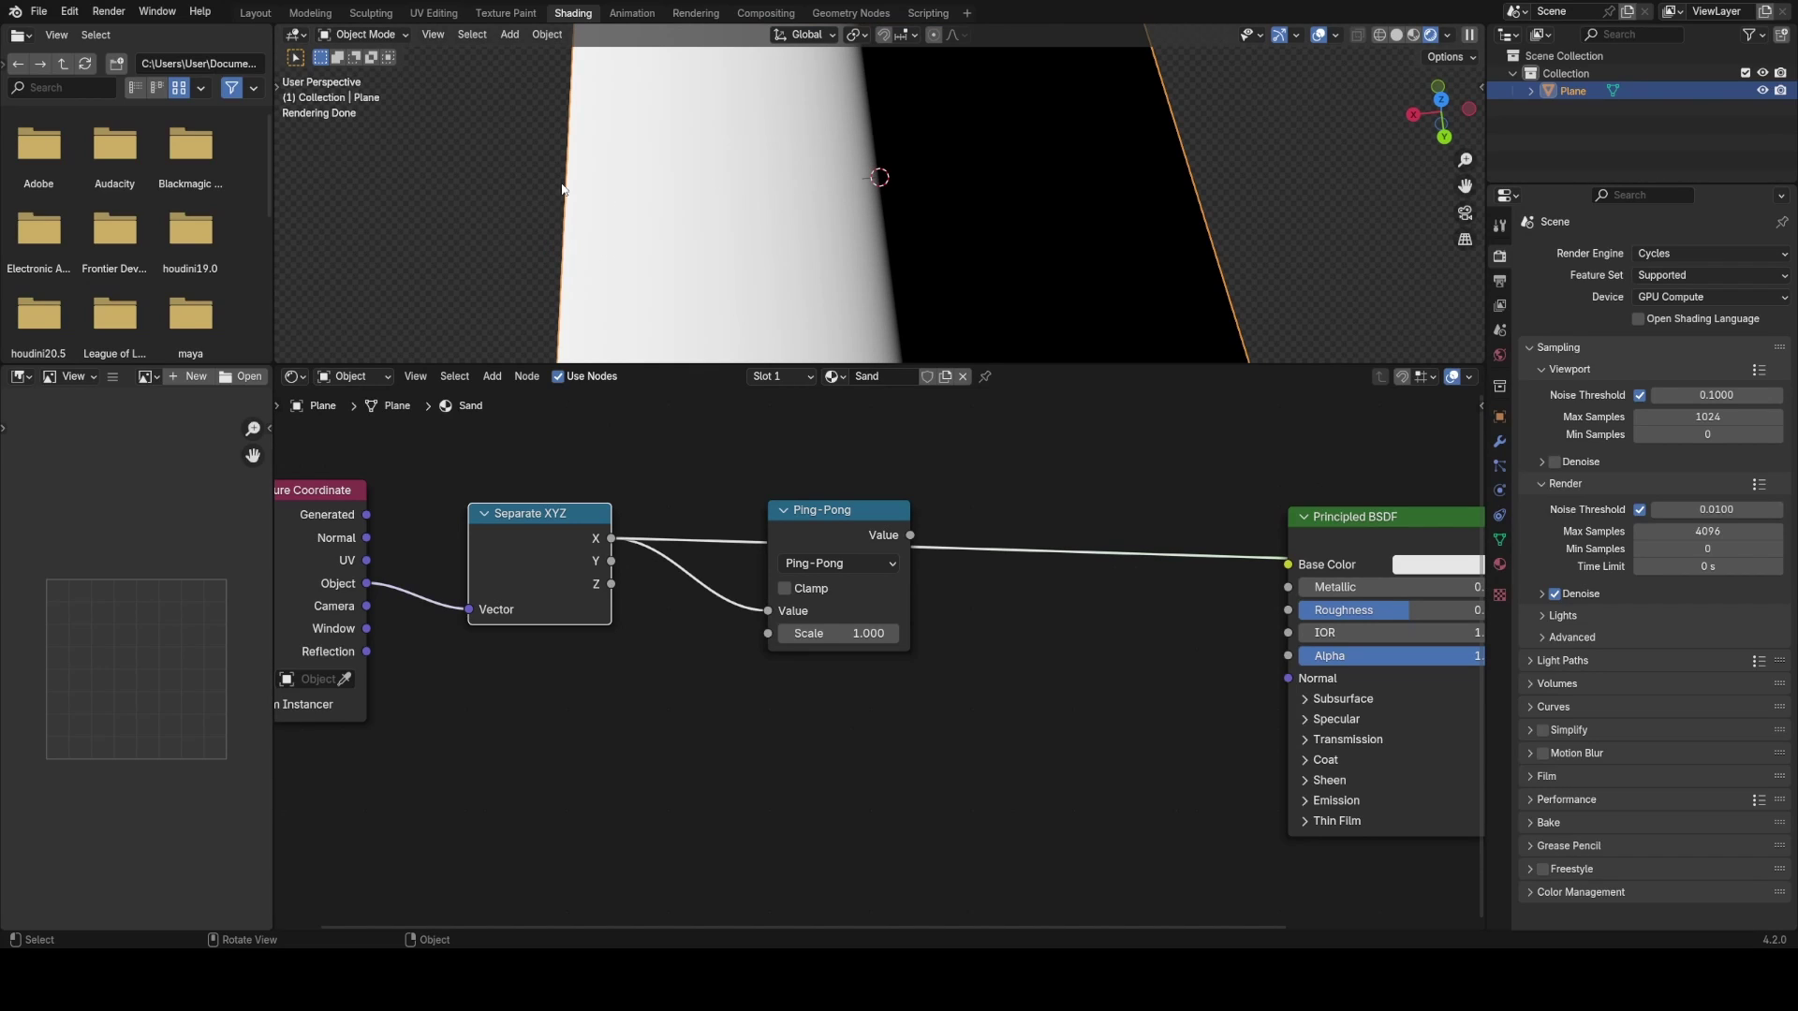
- Preview the Ping-Pong node's output on the plane to examine the repeated stripes
{"action": "middle_click_drag", "start_coordinate": [586, 273], "coordinate": [897, 172]}
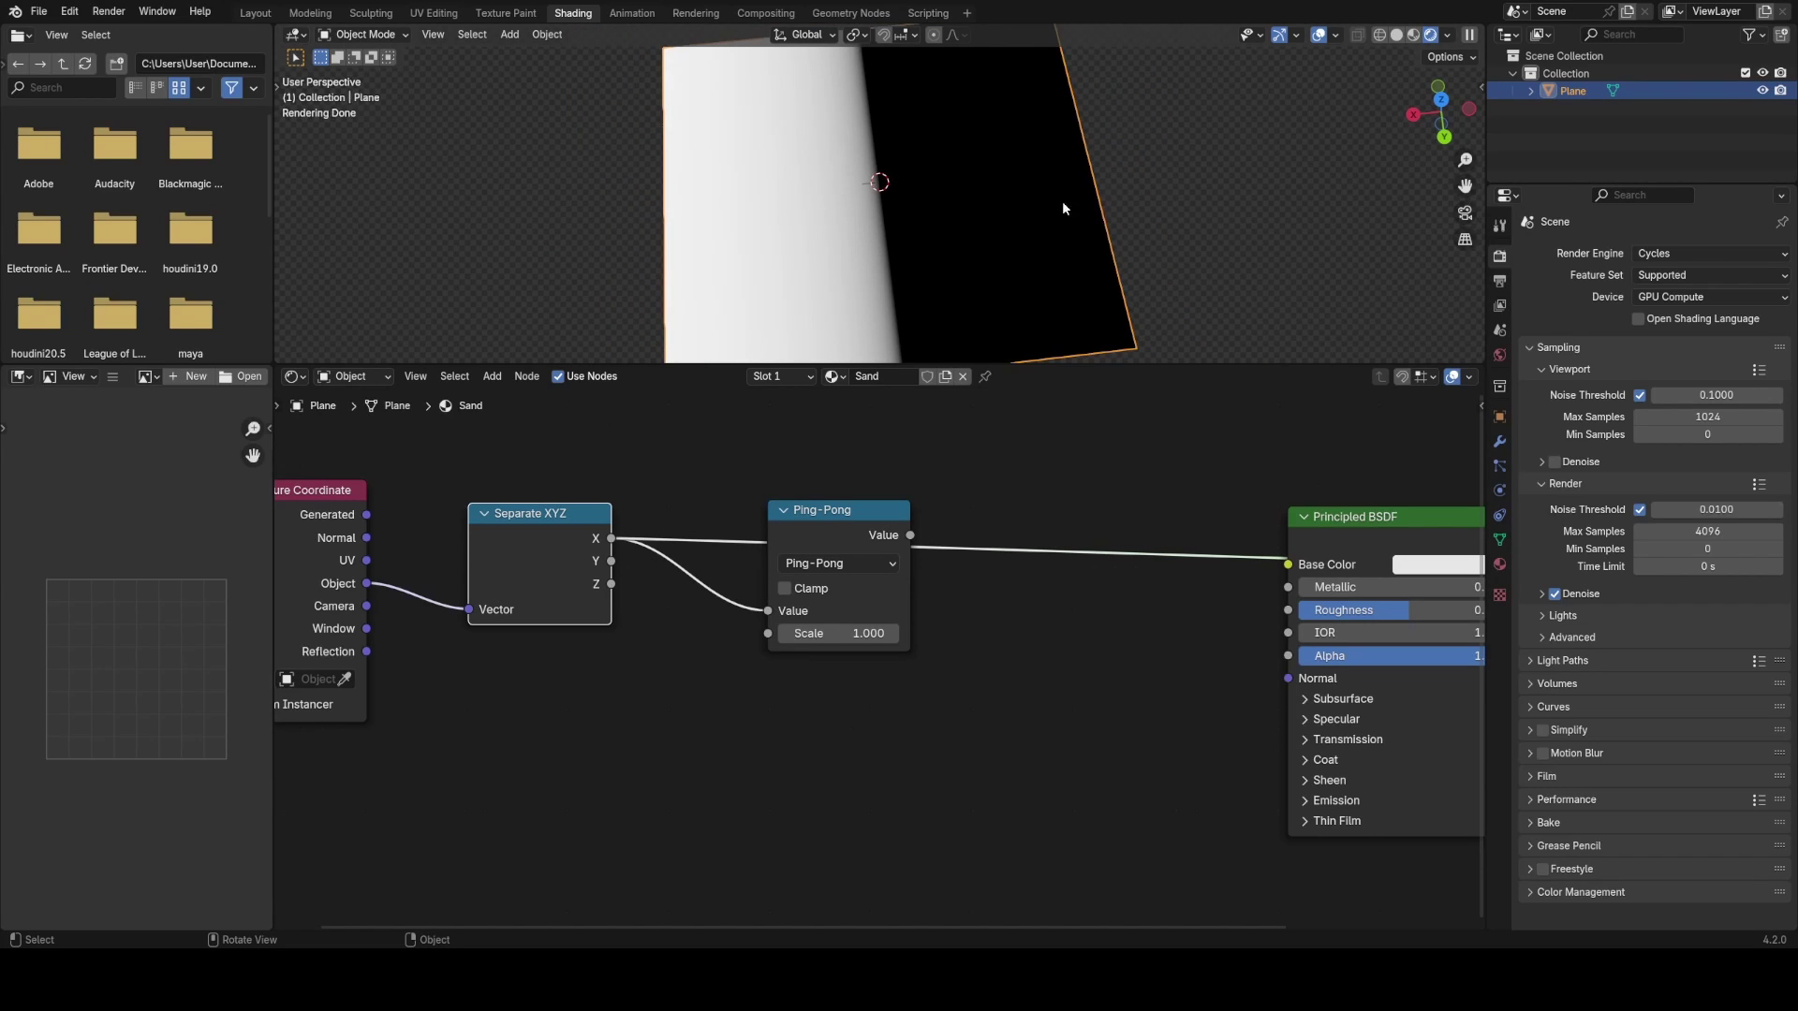
{"action": "middle_click_drag", "start_coordinate": [1062, 200], "coordinate": [1043, 165]}
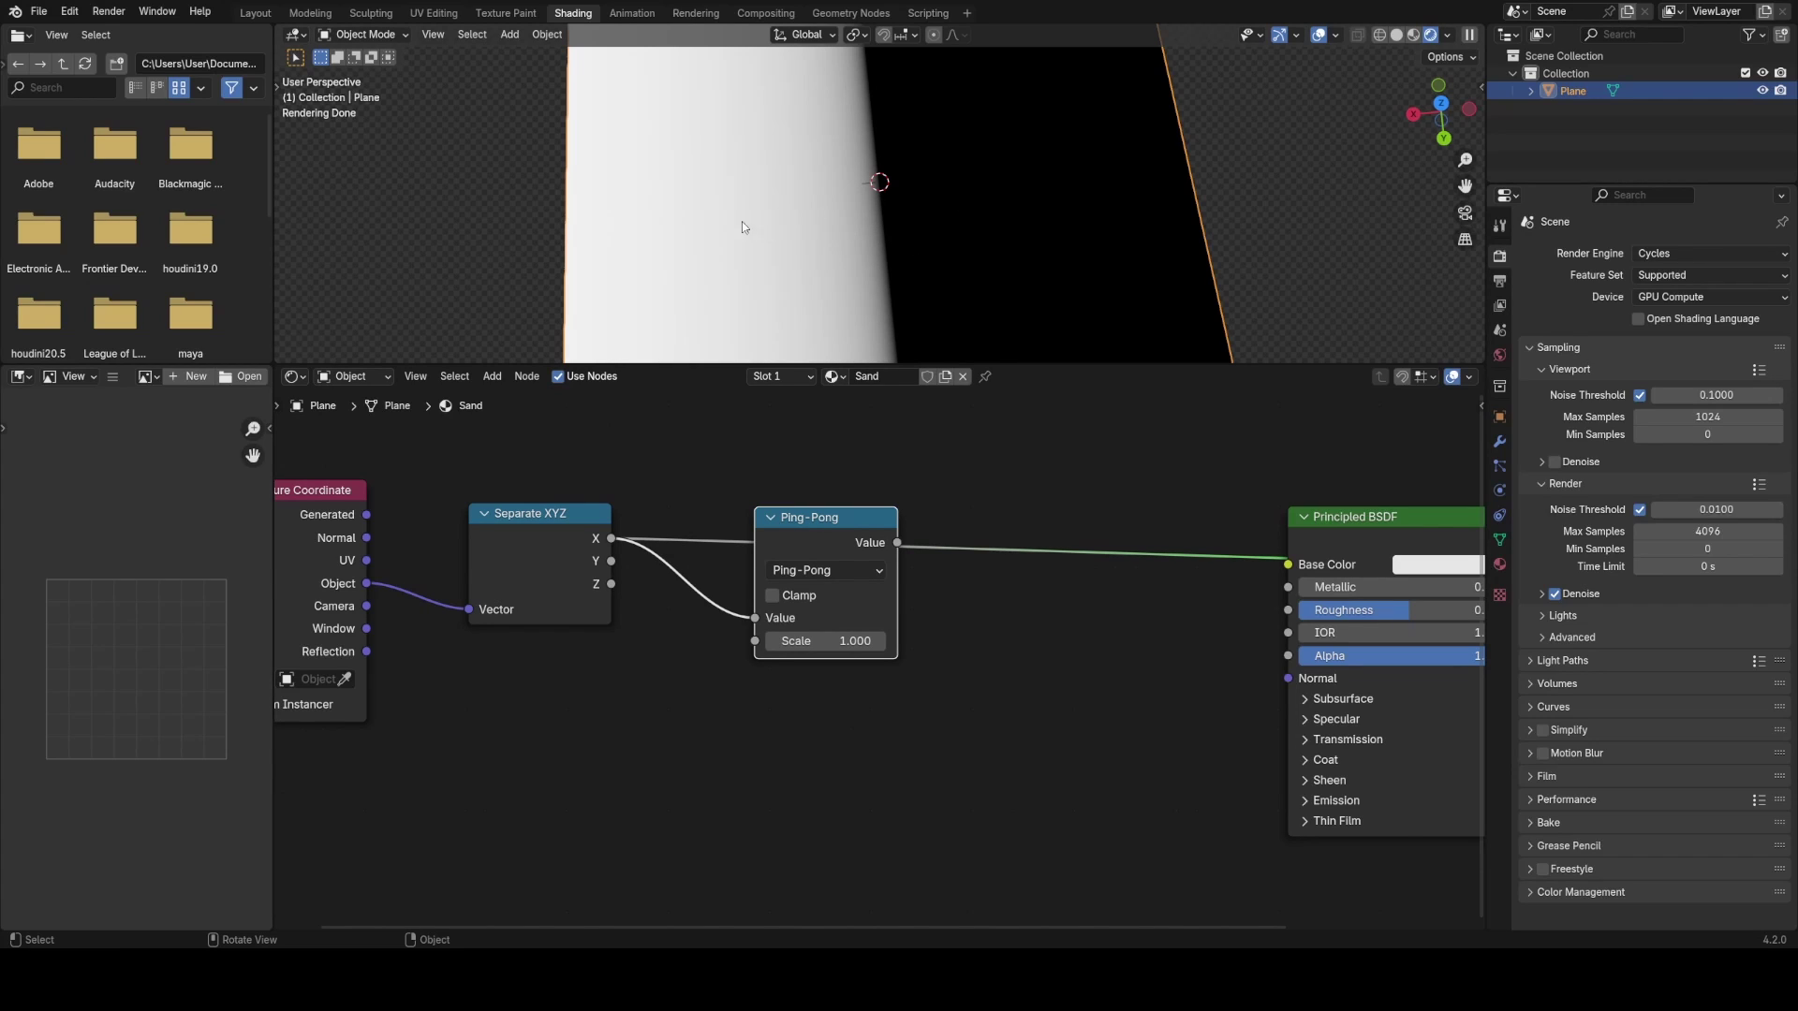
{"action": "left_click", "coordinate": [854, 532], "text": "ctrl+shift"}
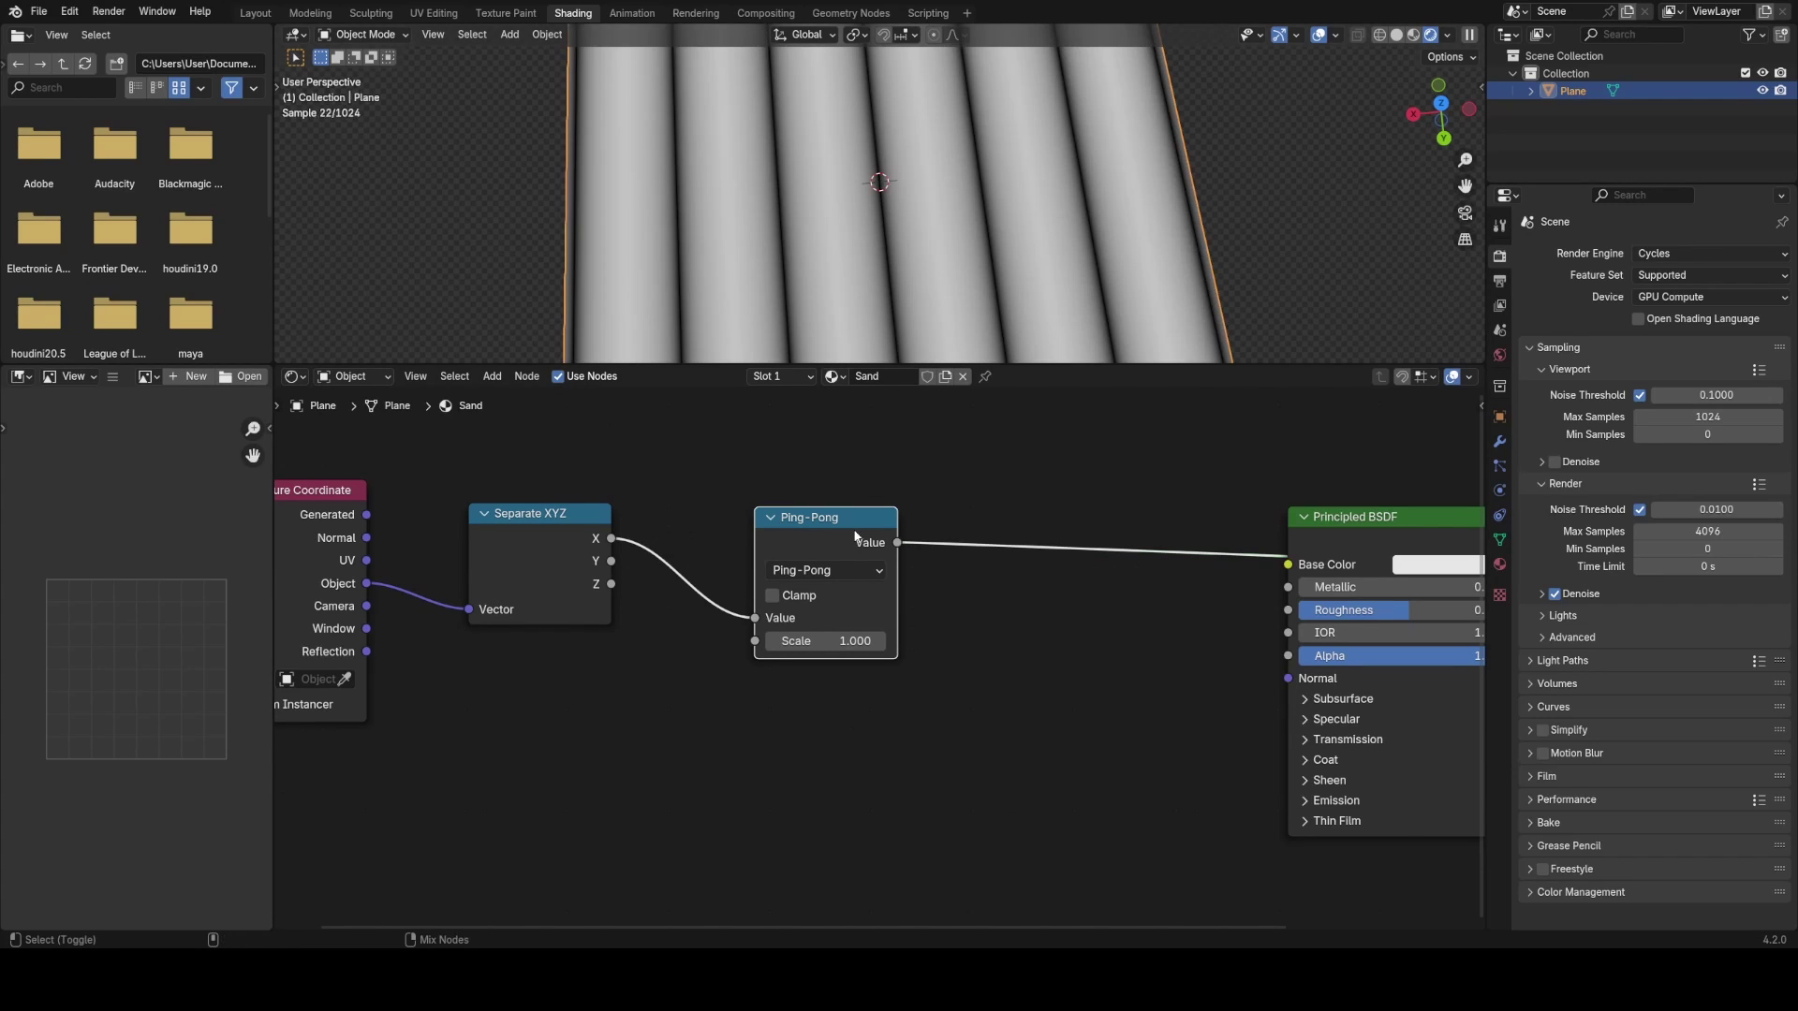
{"action": "scroll", "coordinate": [836, 268], "scroll_direction": "down", "scroll_amount": 2}
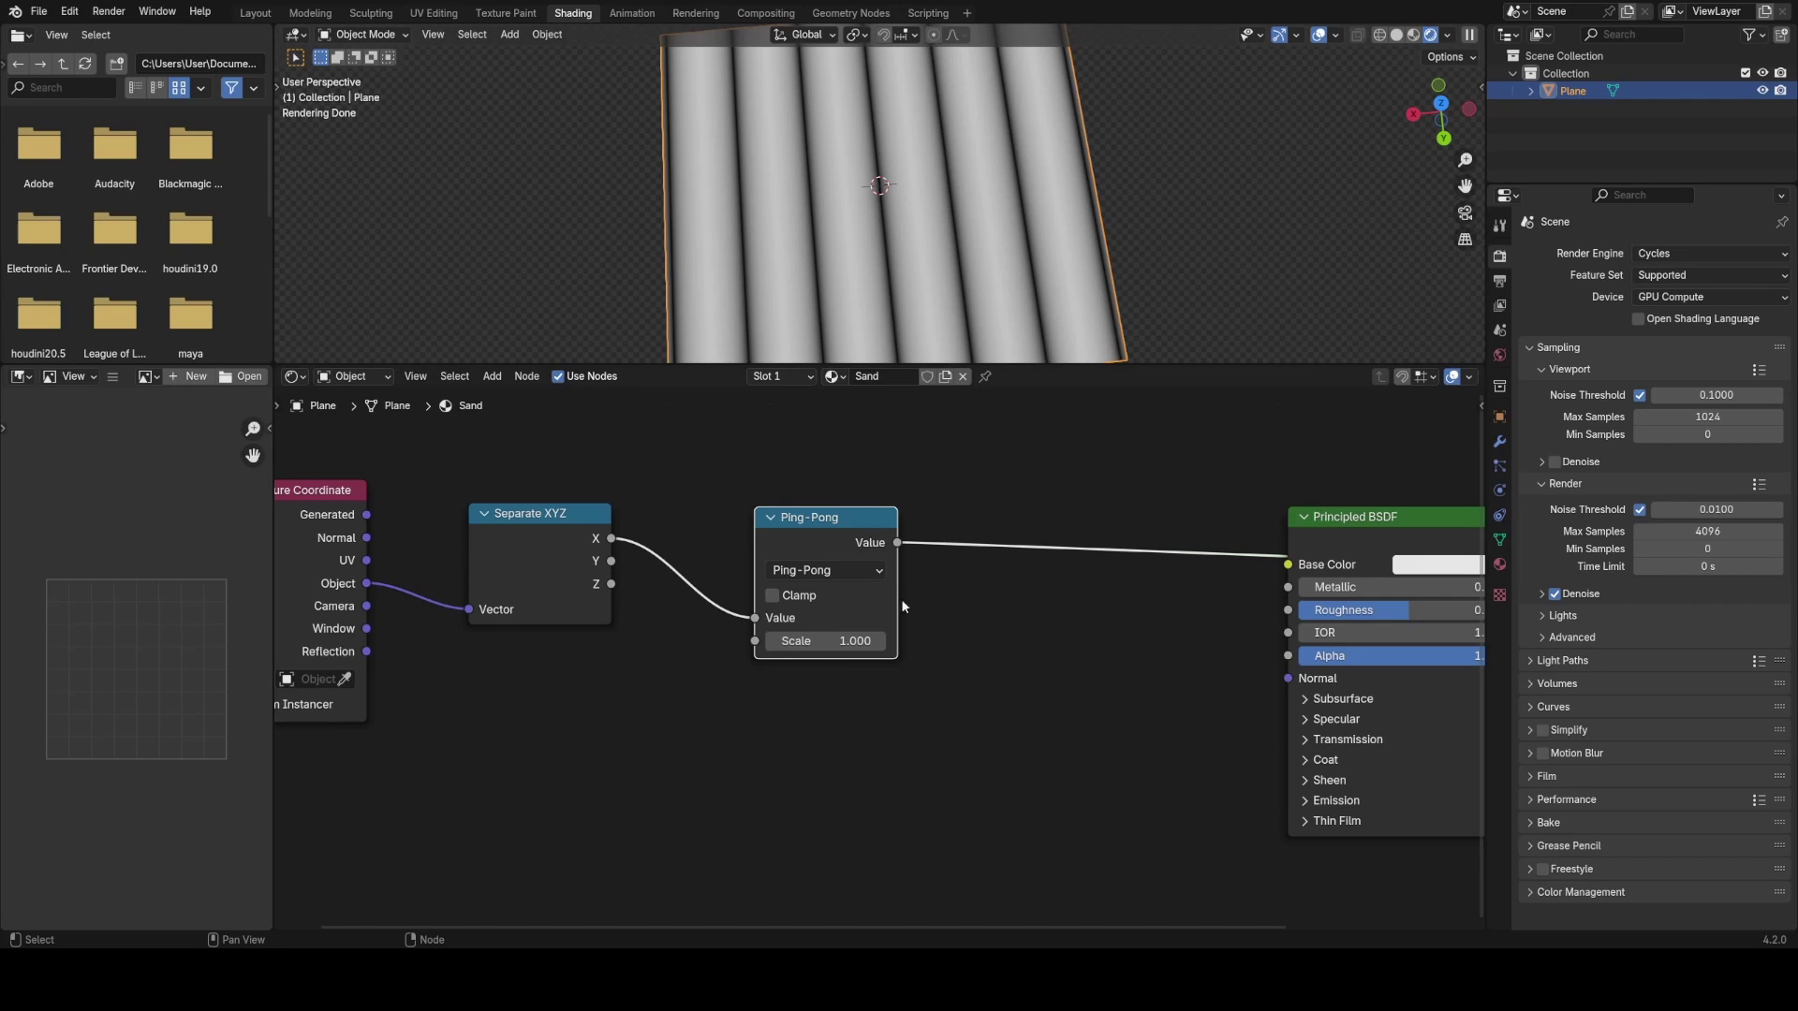
- Try a Ping-Pong Scale of 2.160, undo it, and shift the Ping-Pong node slightly upward
{"action": "mouse_move", "coordinate": [834, 642]}
{"action": "left_mouse_down", "text": "shift"}
{"action": "mouse_move", "coordinate": [768, 642]}
{"action": "mouse_move", "coordinate": [889, 641]}
{"action": "mouse_move", "coordinate": [834, 642]}
{"action": "left_mouse_up", "text": "shift"}
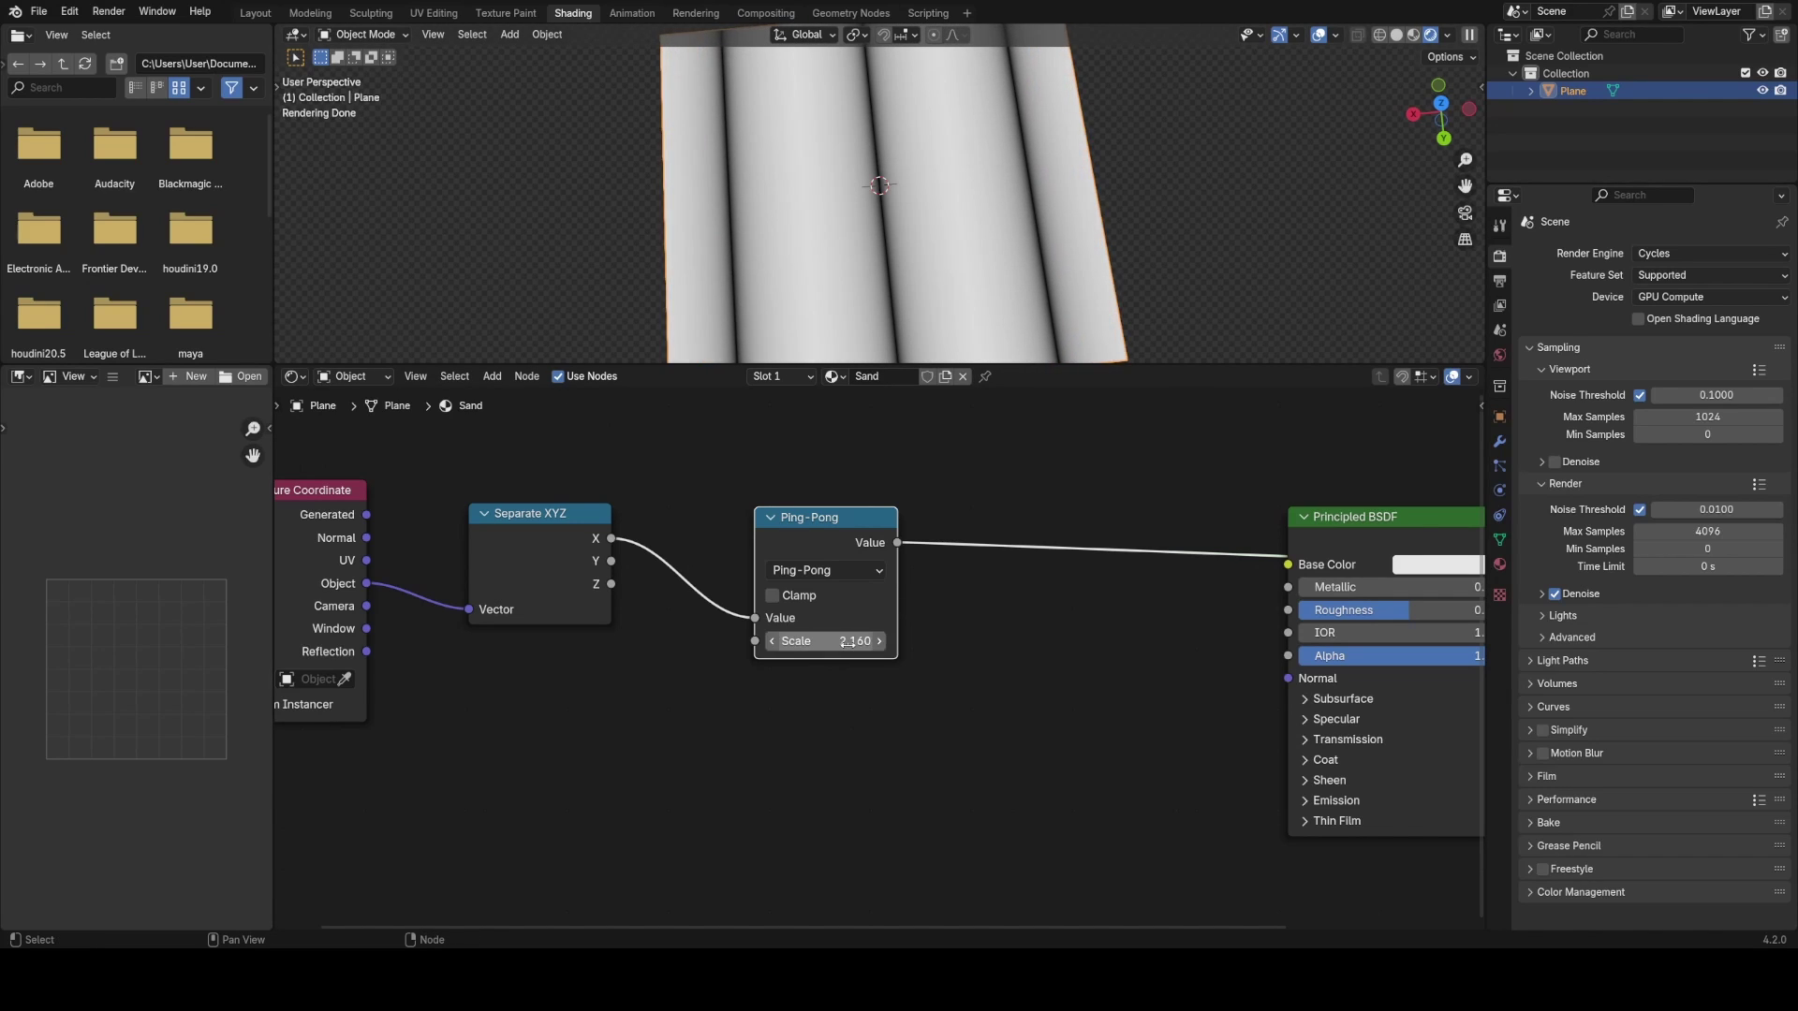
{"action": "key", "text": "ctrl+z"}
{"action": "left_click_drag", "start_coordinate": [880, 527], "coordinate": [875, 514]}
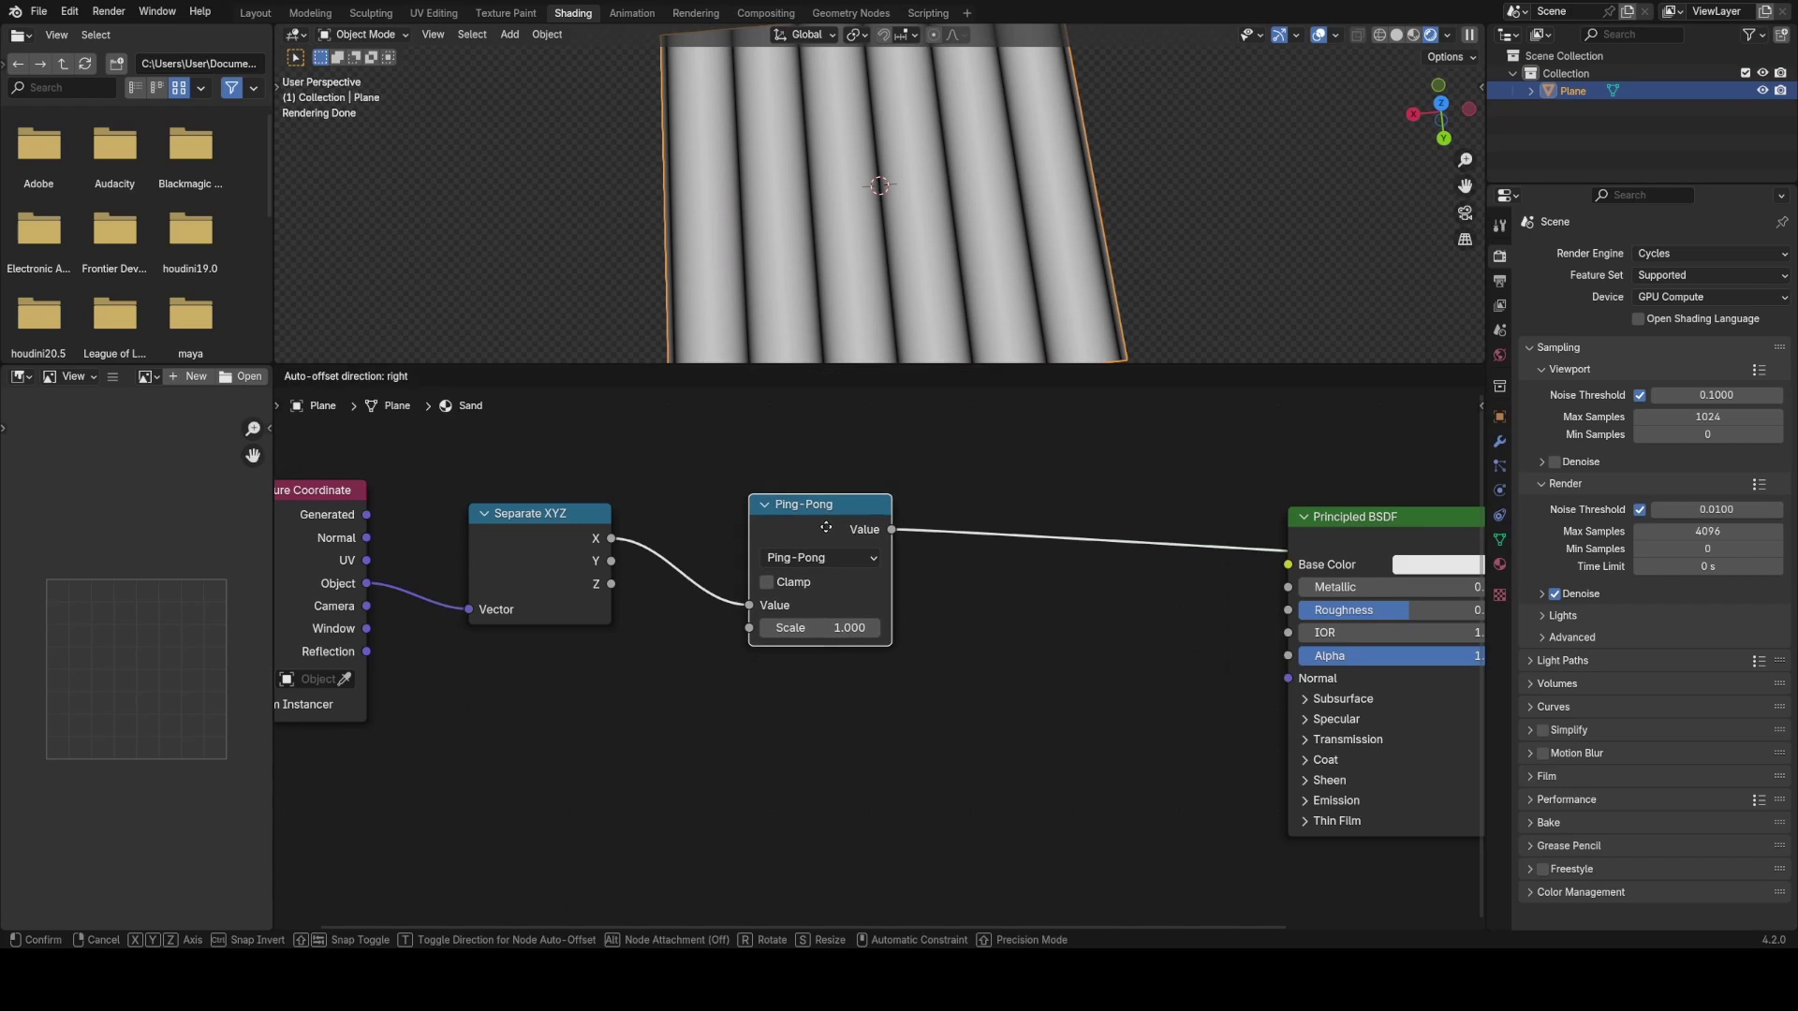
{"action": "middle_click_drag", "start_coordinate": [881, 225], "coordinate": [860, 277]}
{"action": "left_click_drag", "start_coordinate": [839, 520], "coordinate": [847, 480]}
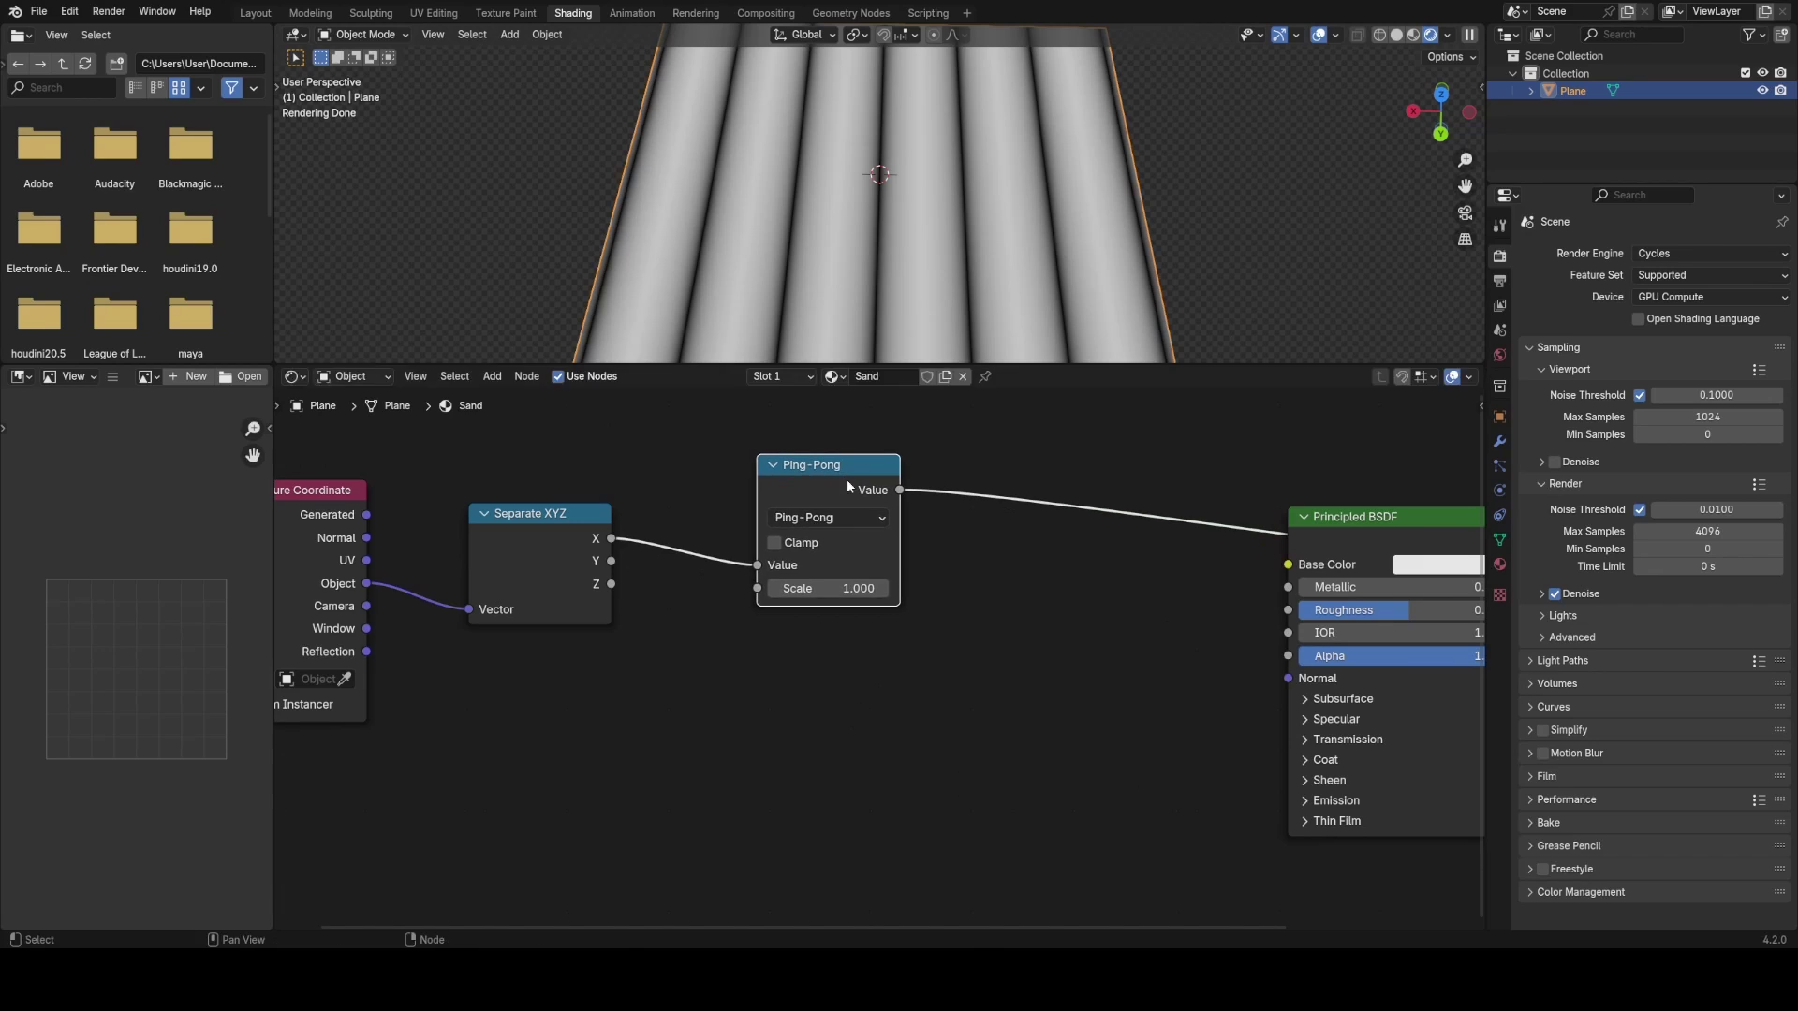
- Try the Fraction and Truncated Modulo operations on the Math node to compare their patterns on the plane
{"action": "left_click", "coordinate": [829, 517]}
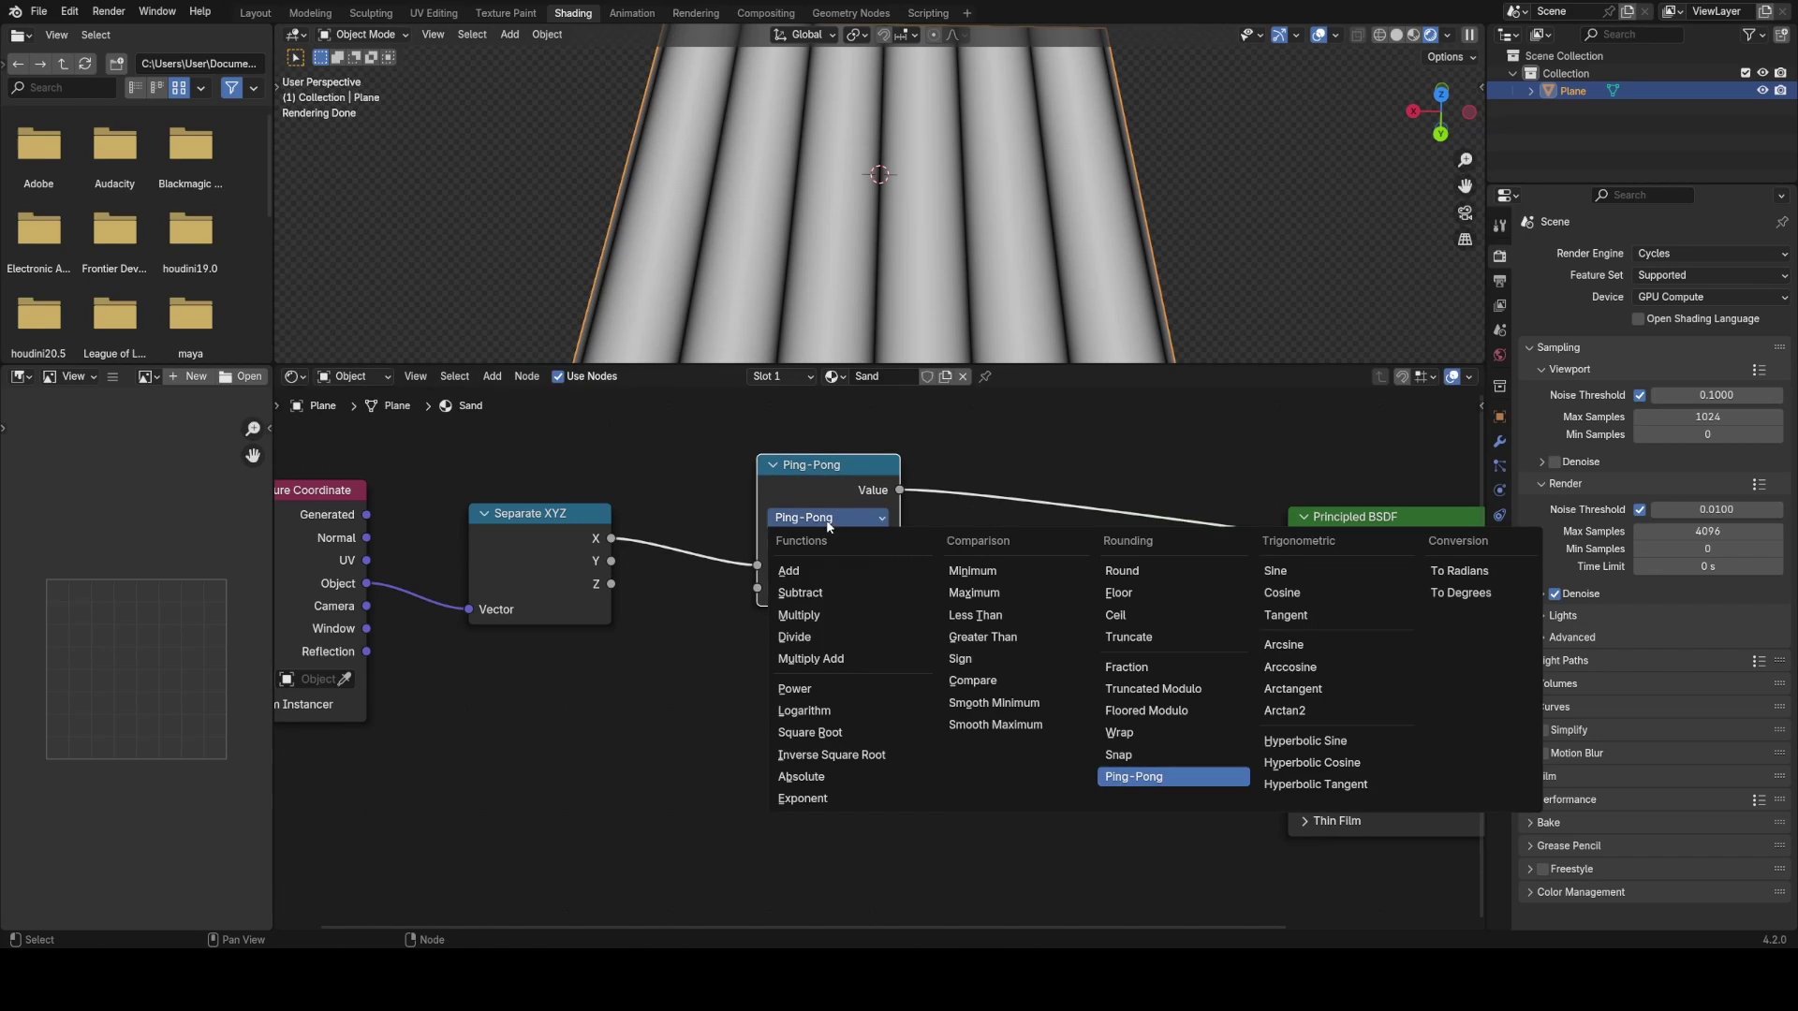
{"action": "left_click", "coordinate": [1159, 667]}
{"action": "middle_click_drag", "start_coordinate": [847, 158], "coordinate": [790, 208]}
{"action": "scroll", "coordinate": [857, 188], "scroll_direction": "up", "scroll_amount": 4}
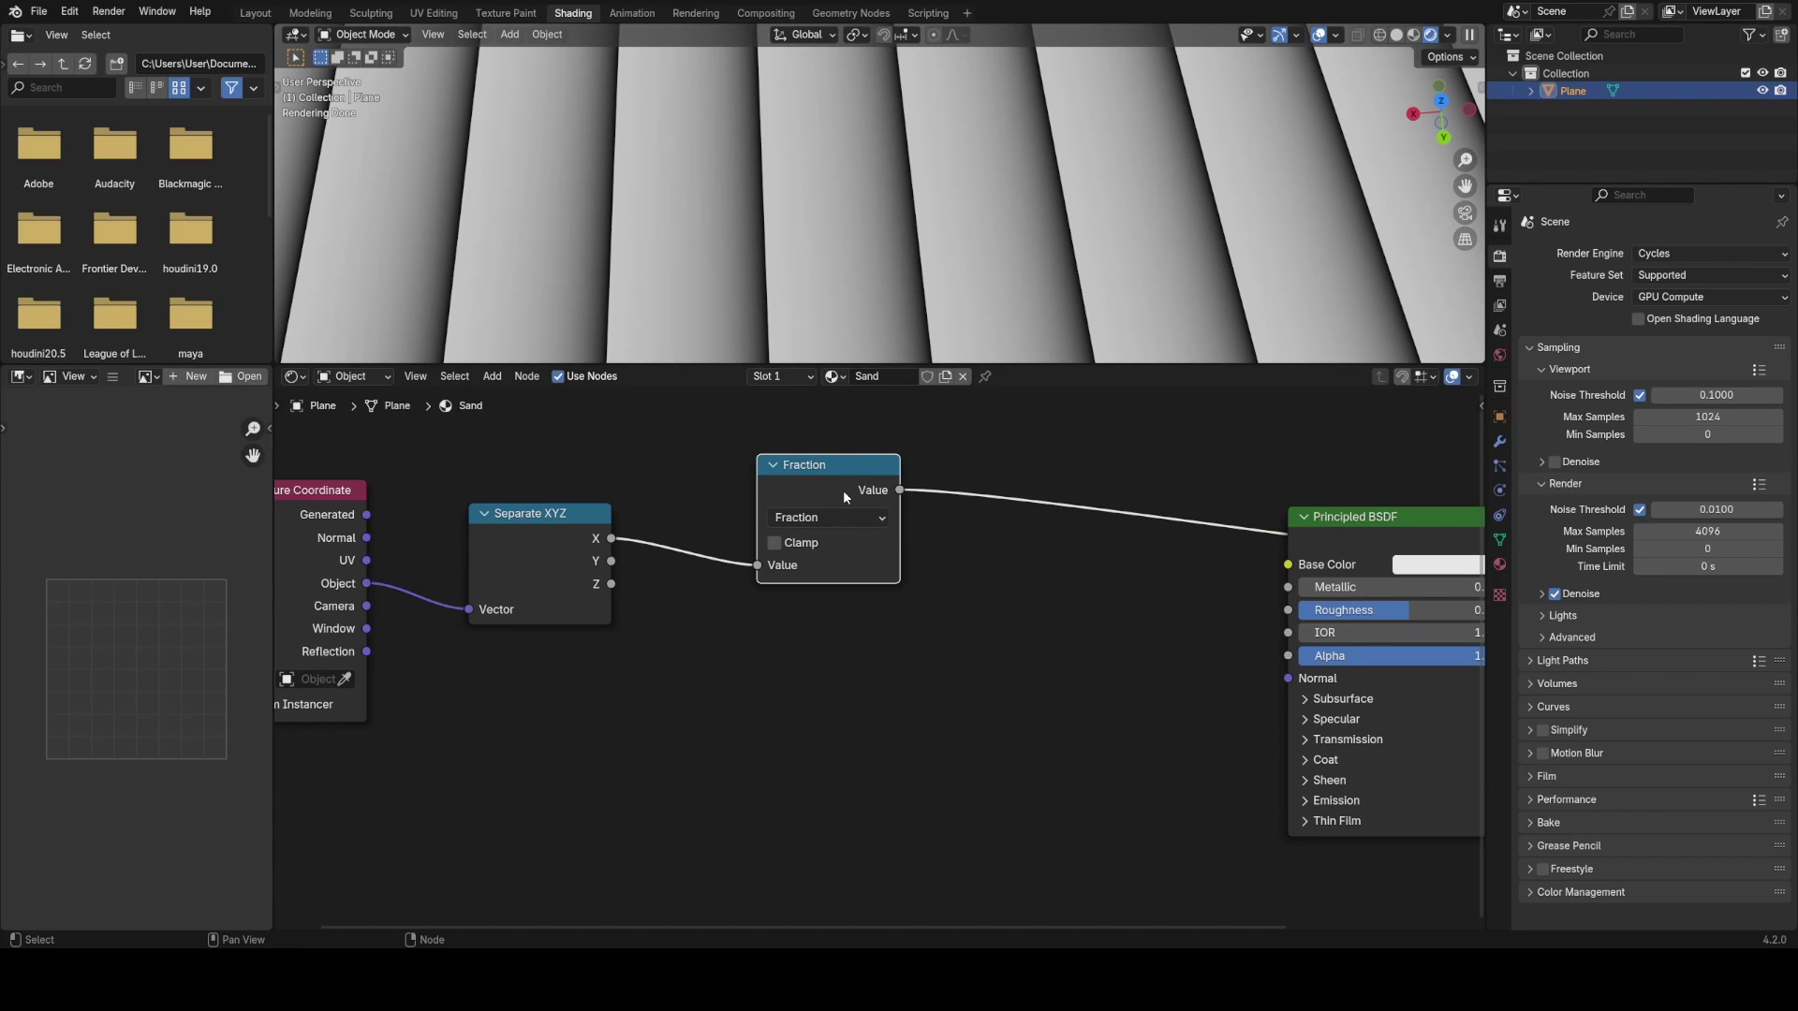
{"action": "left_click", "coordinate": [813, 518]}
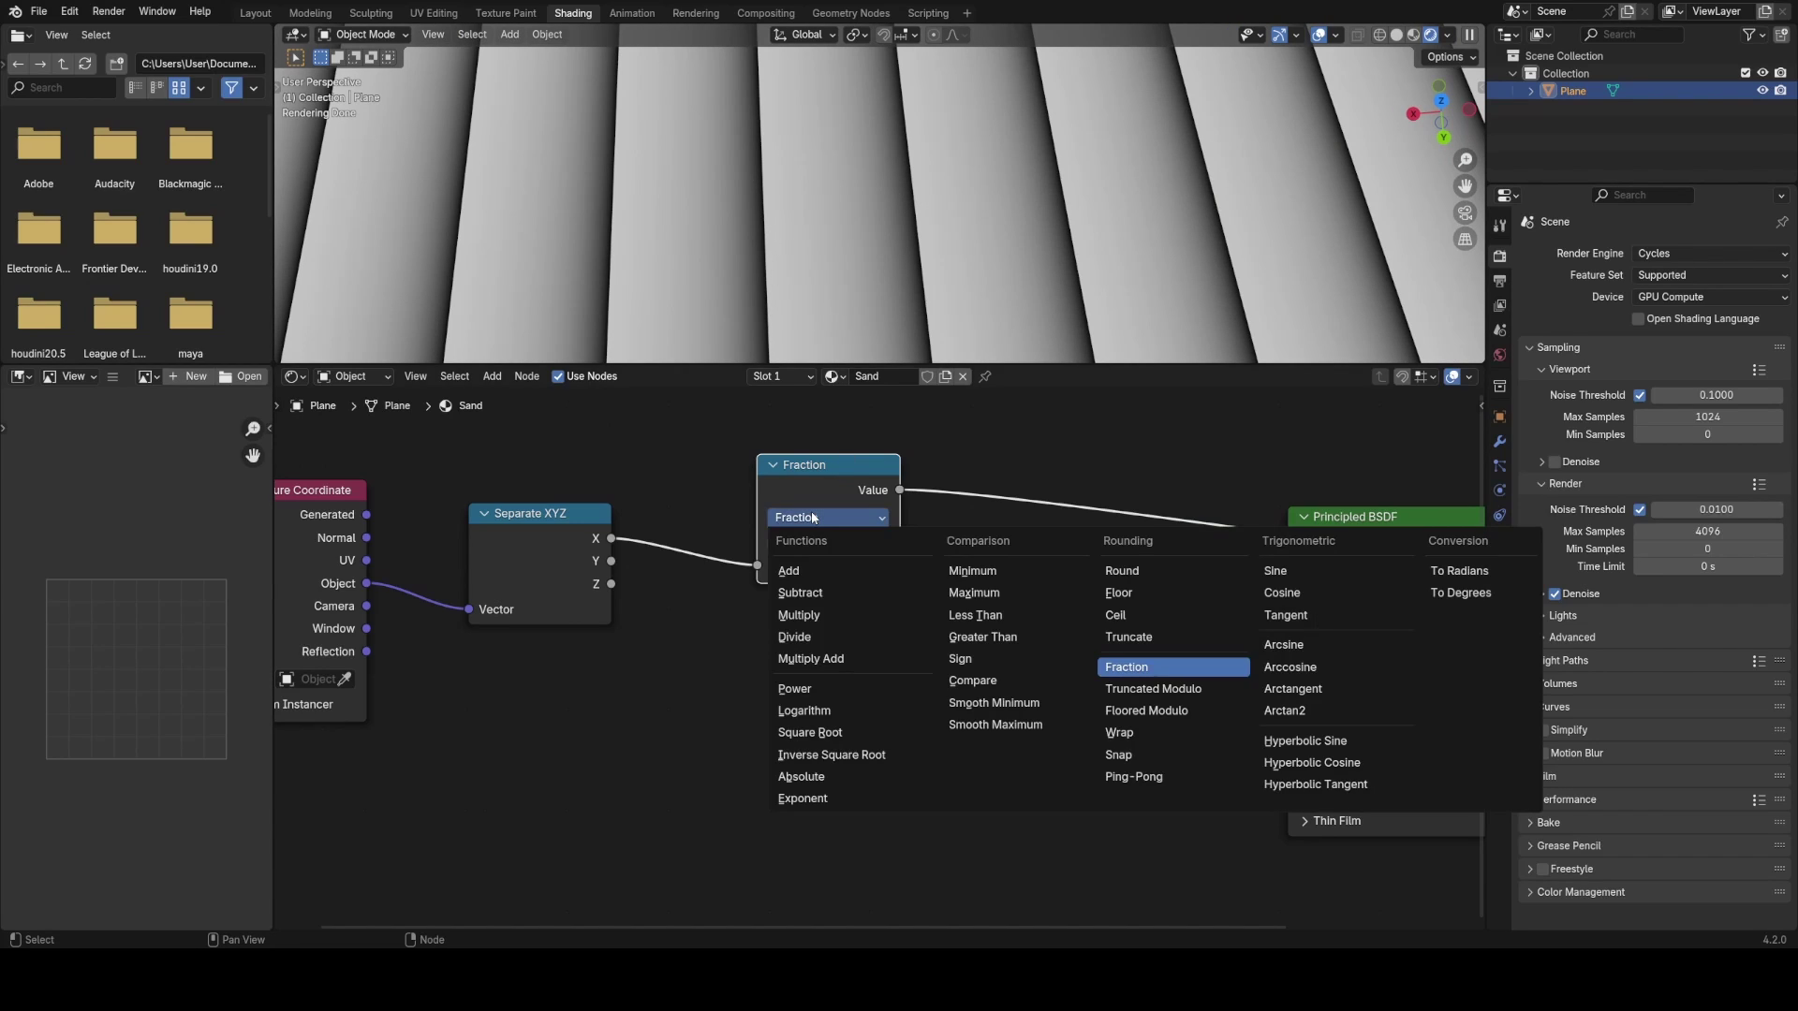
{"action": "left_click", "coordinate": [1161, 689]}
{"action": "scroll", "coordinate": [871, 100], "scroll_direction": "down", "scroll_amount": 6}
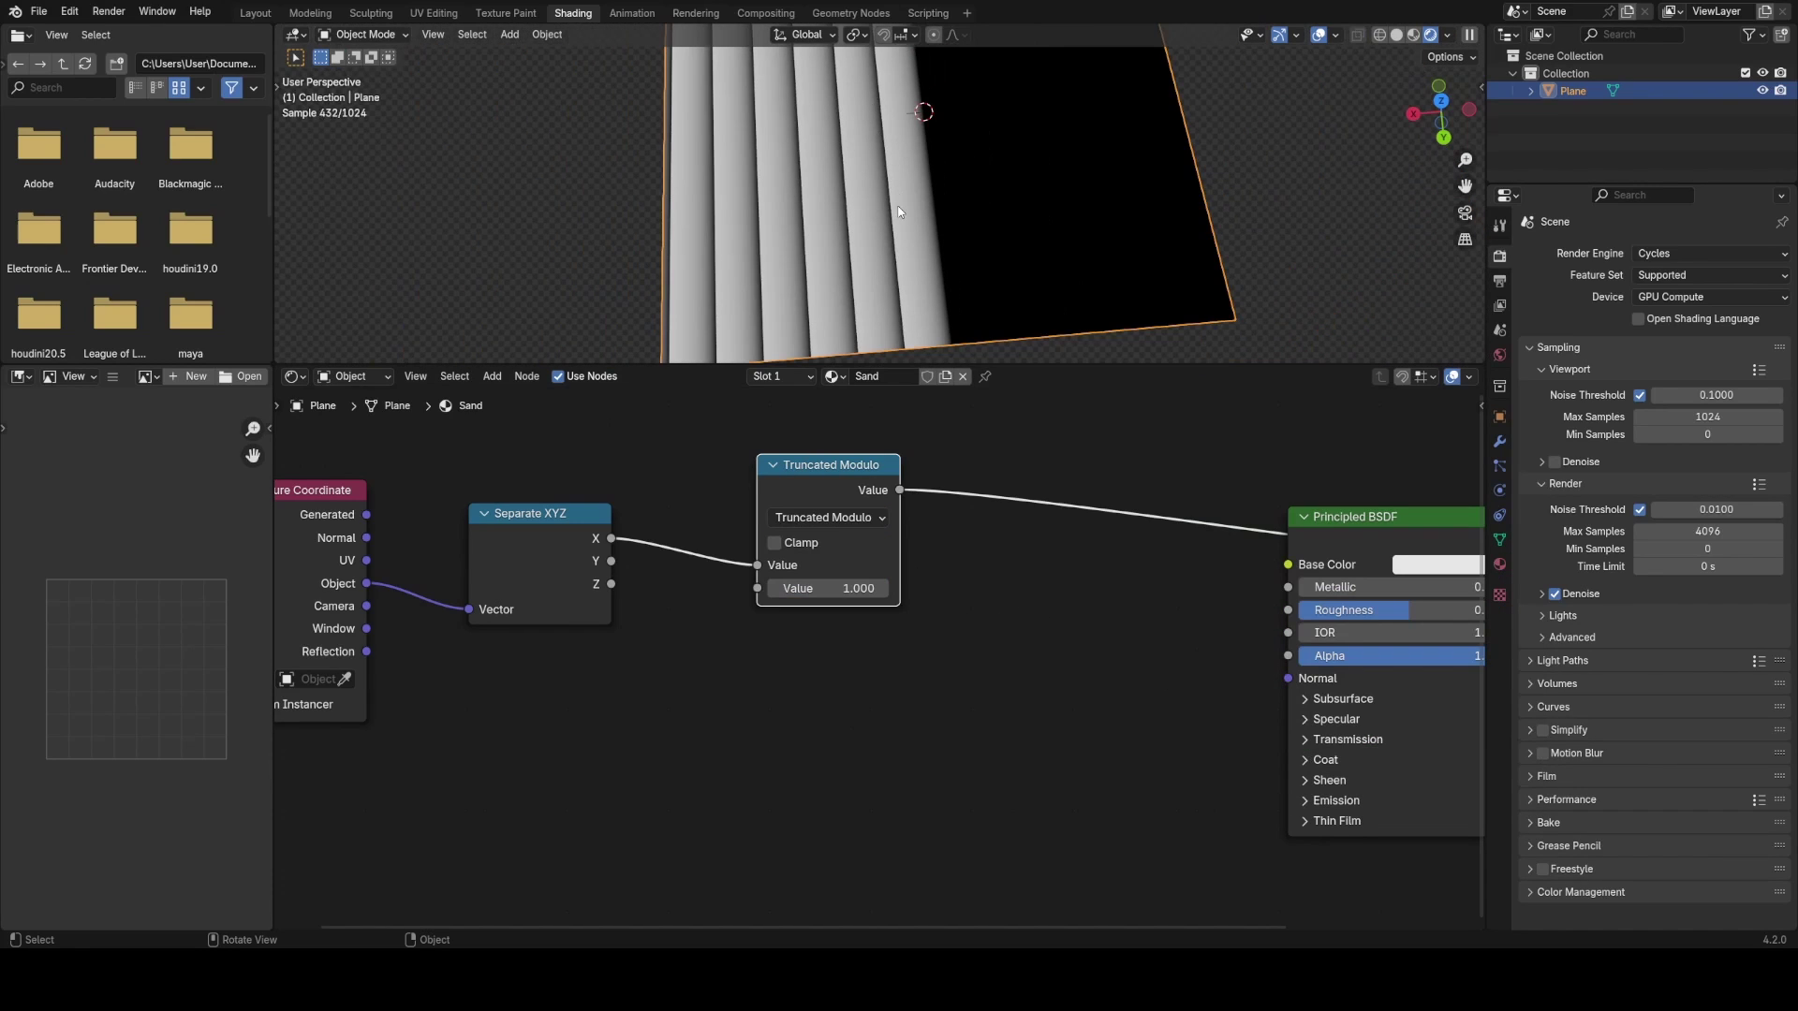
{"action": "middle_click_drag", "start_coordinate": [852, 565], "coordinate": [822, 572]}
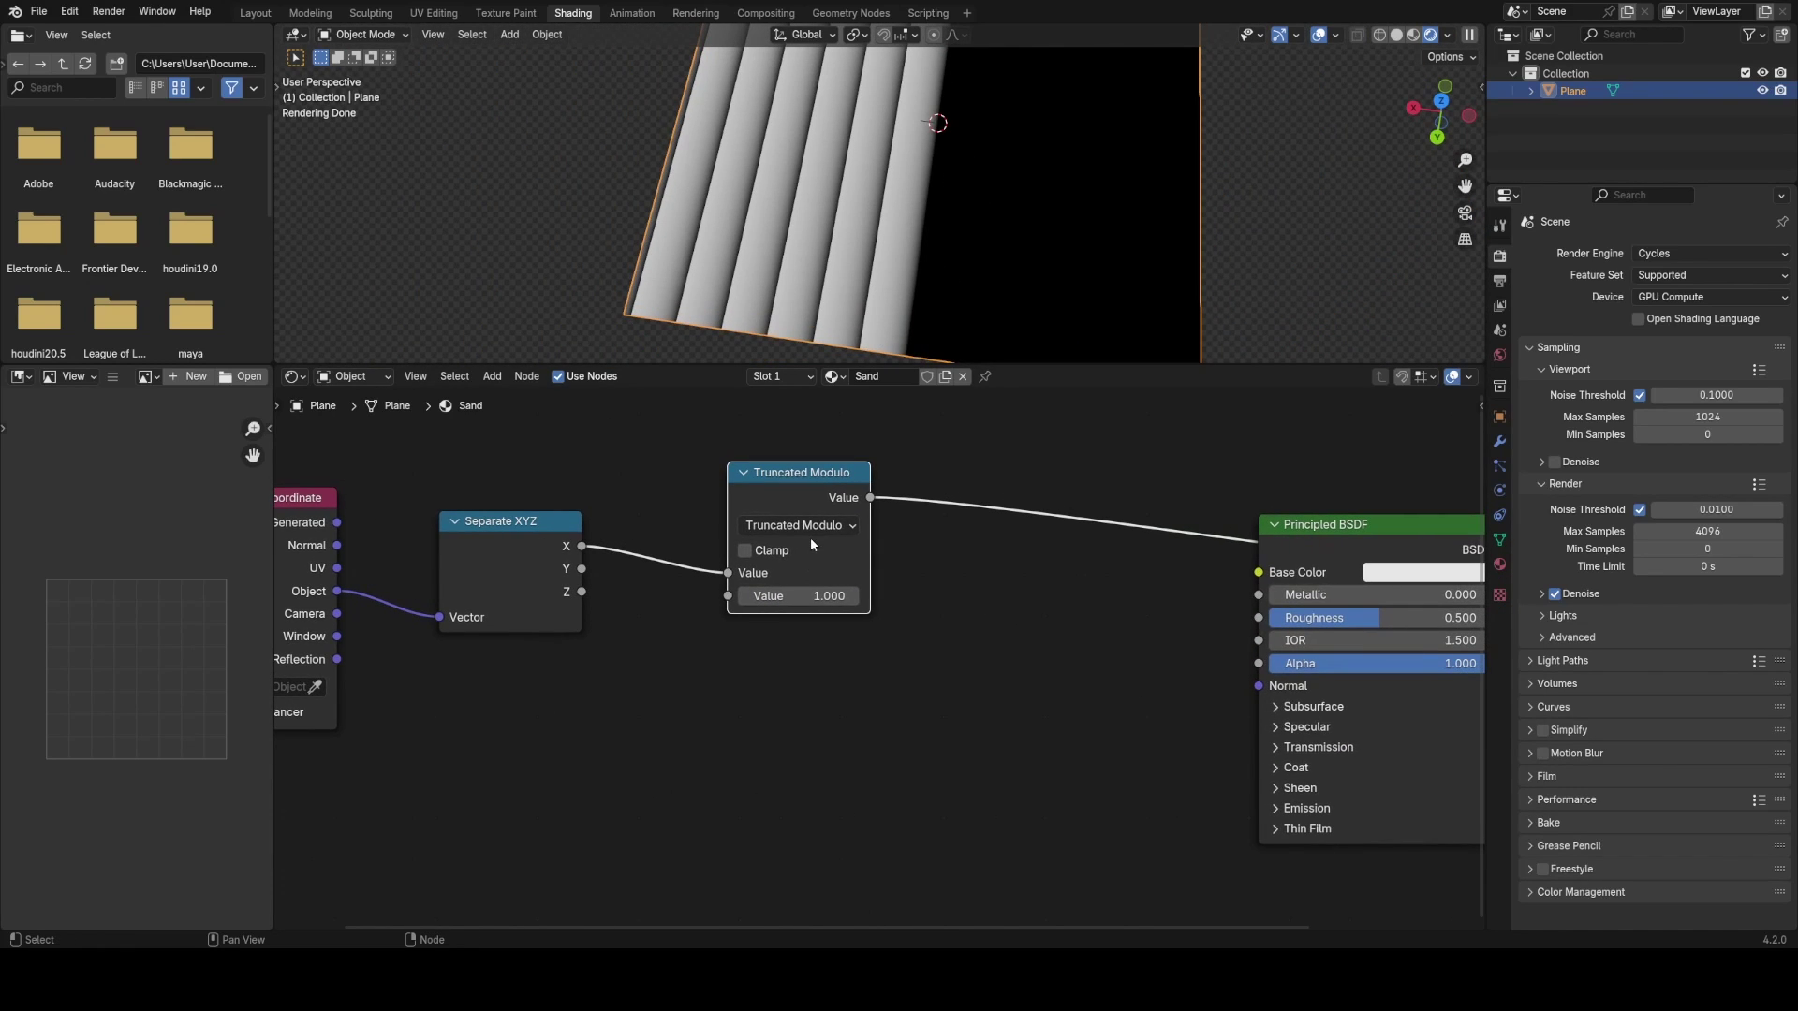
- Try the Floored Modulo operation on the Math node with a Value of 1.050
{"action": "left_click", "coordinate": [811, 532]}
{"action": "left_click", "coordinate": [1097, 717]}
{"action": "scroll", "coordinate": [924, 253], "scroll_direction": "up", "scroll_amount": 5}
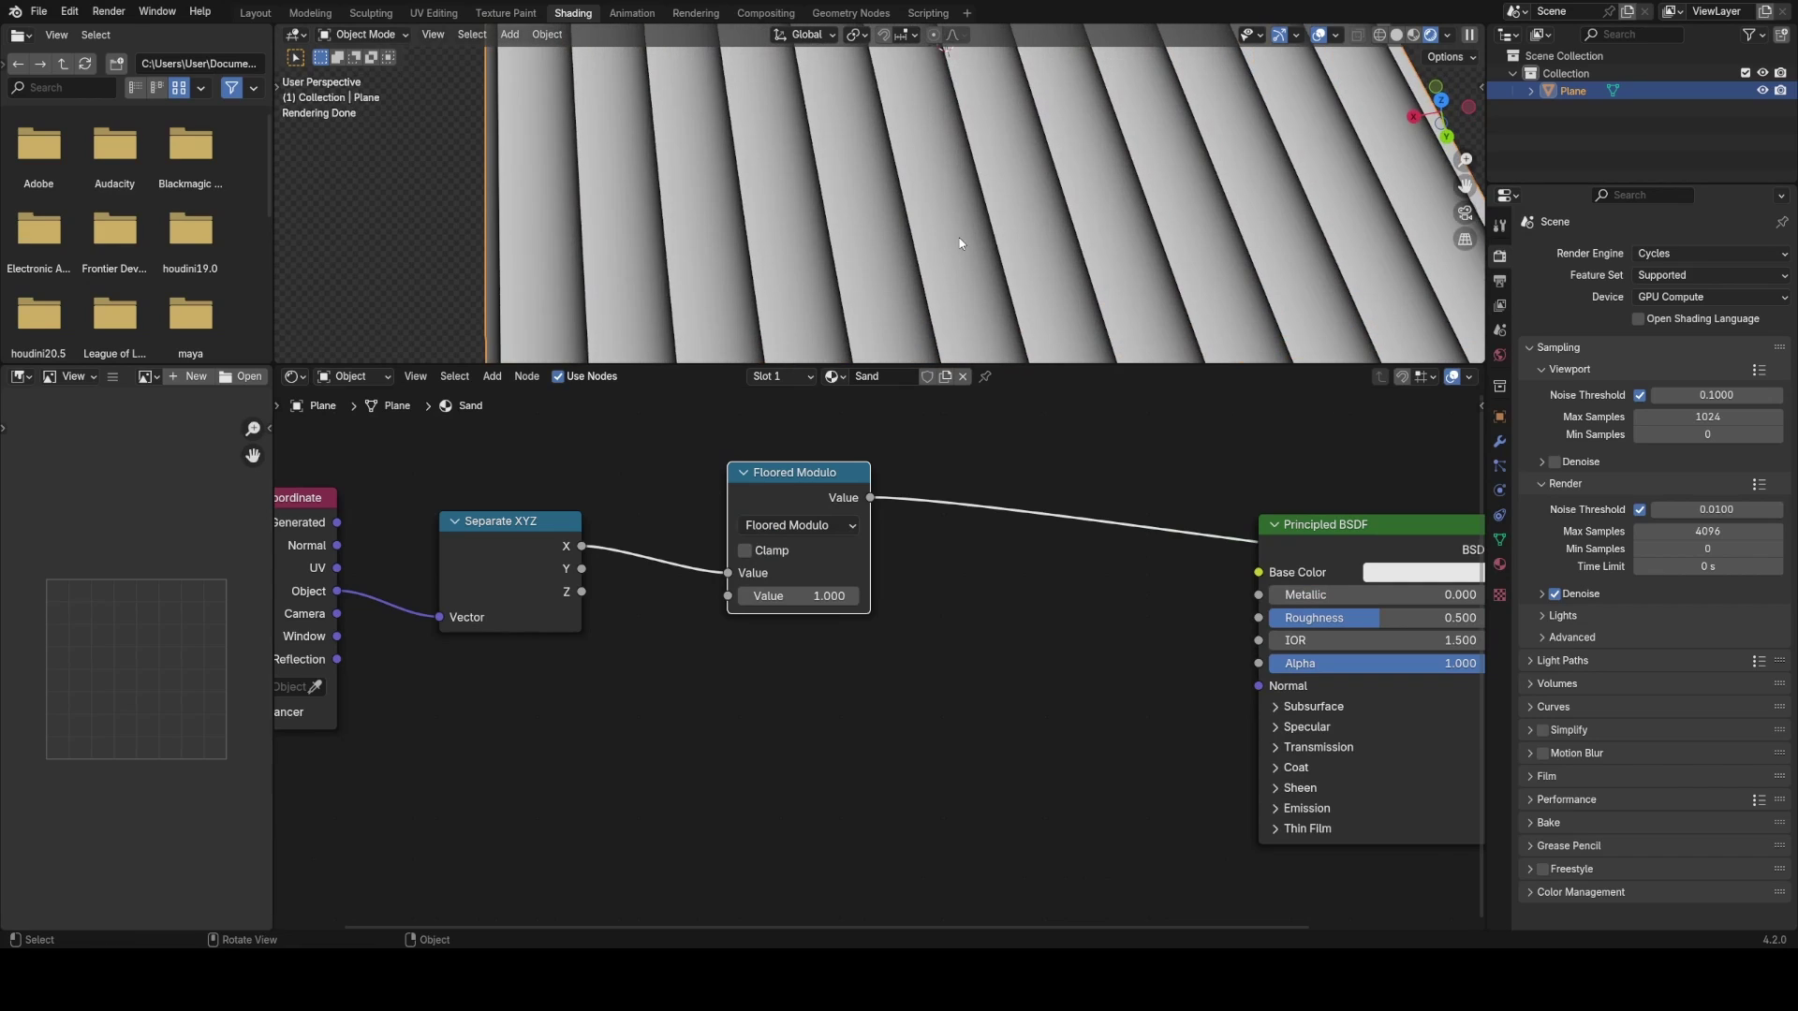
{"action": "left_click_drag", "start_coordinate": [796, 596], "coordinate": [847, 595]}
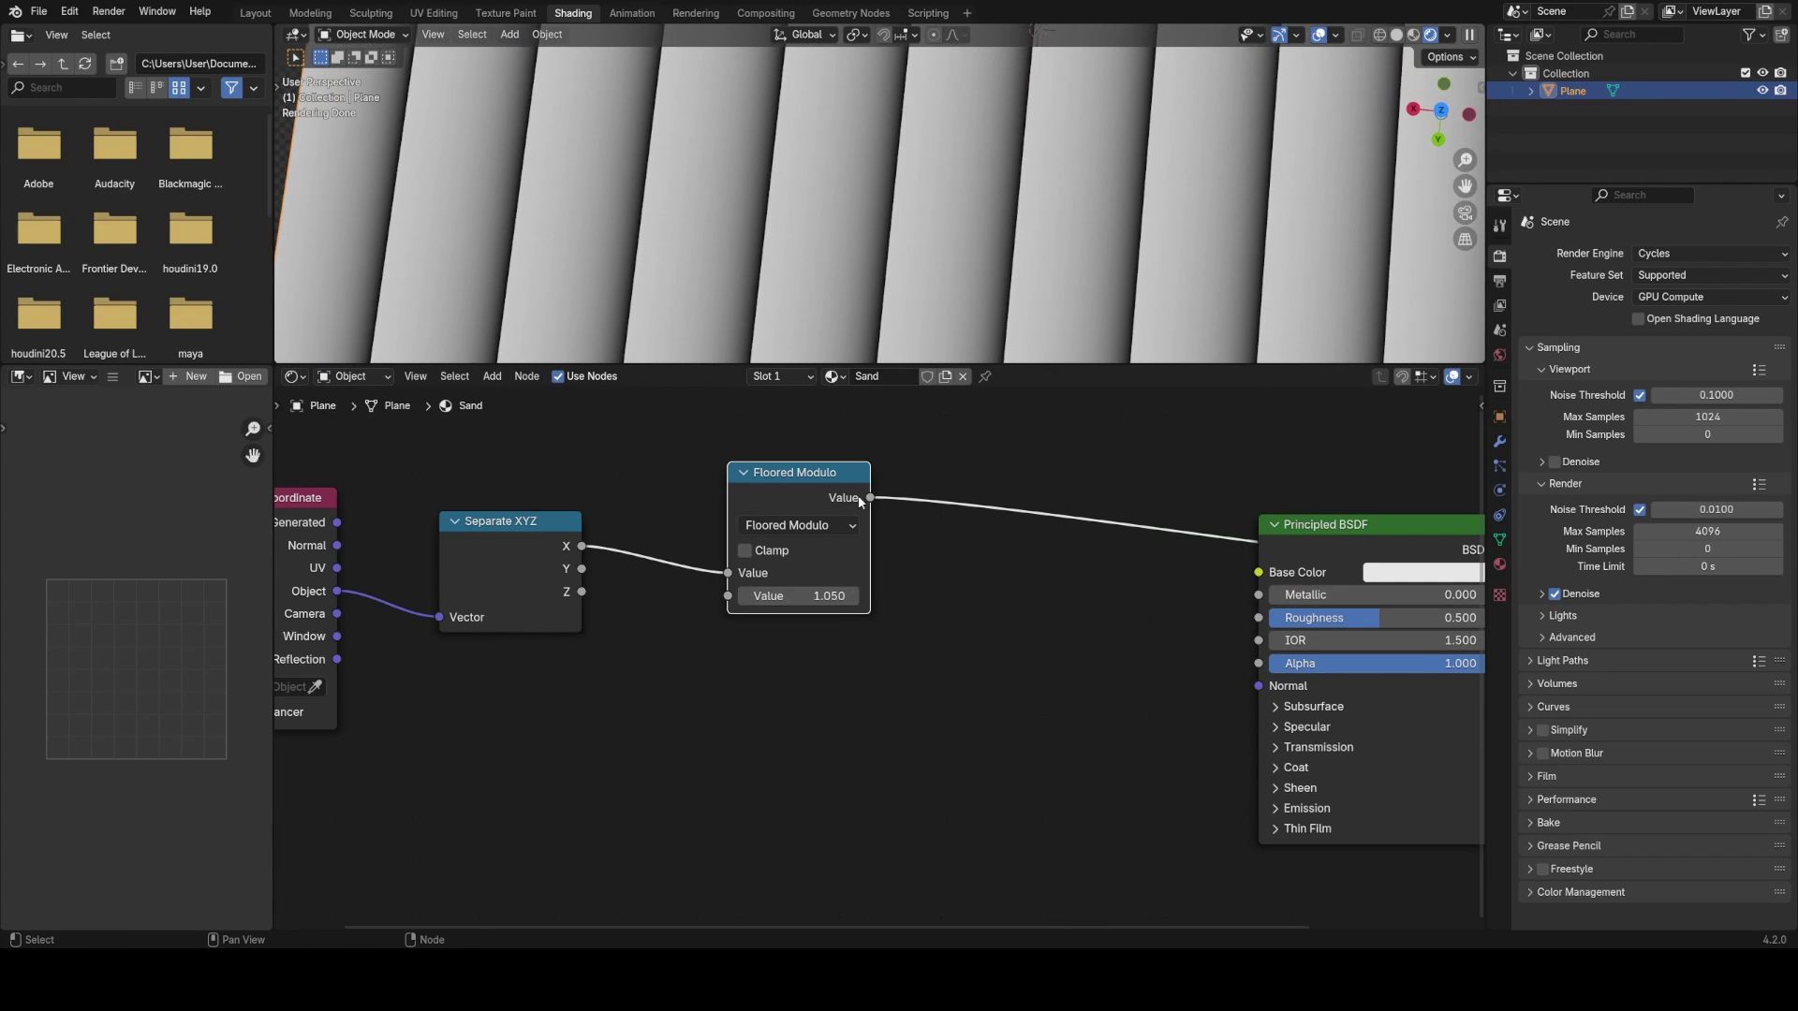
- Set the Math node back to Ping-Pong with a Scale of 1
{"action": "left_click", "coordinate": [825, 524]}
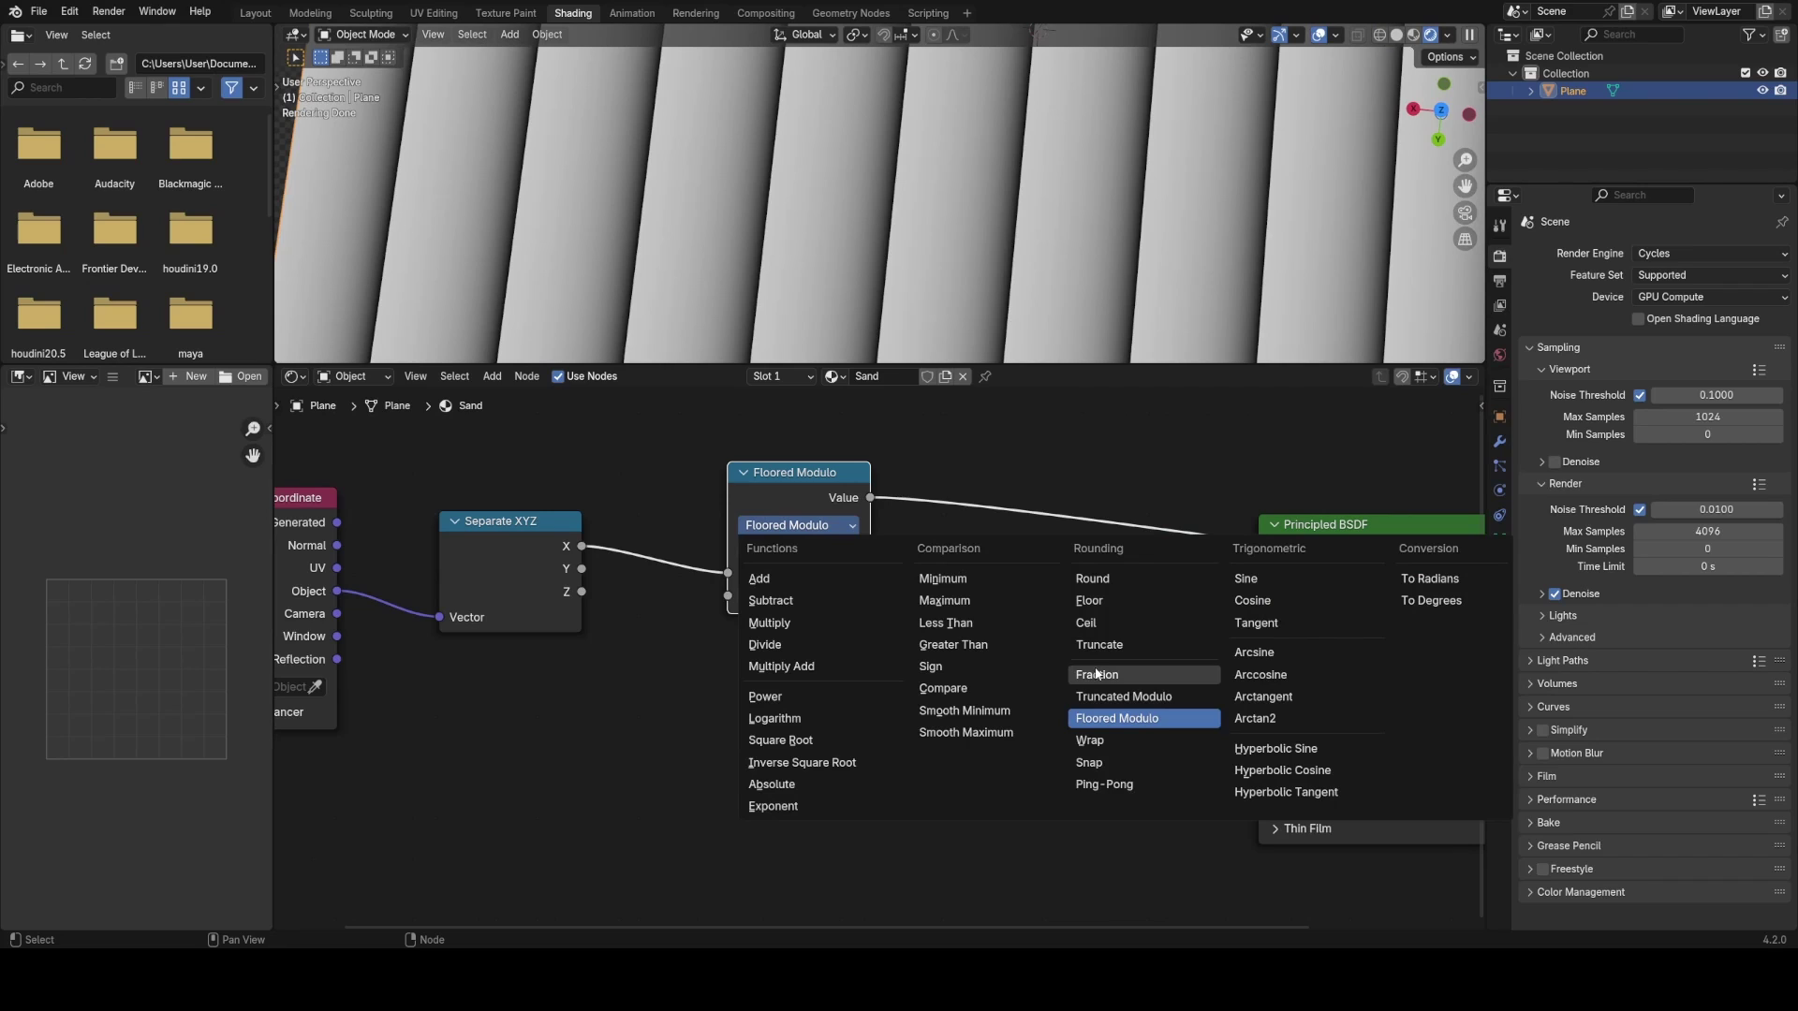
{"action": "left_click", "coordinate": [1131, 790]}
{"action": "scroll", "coordinate": [884, 221], "scroll_direction": "down", "scroll_amount": 6}
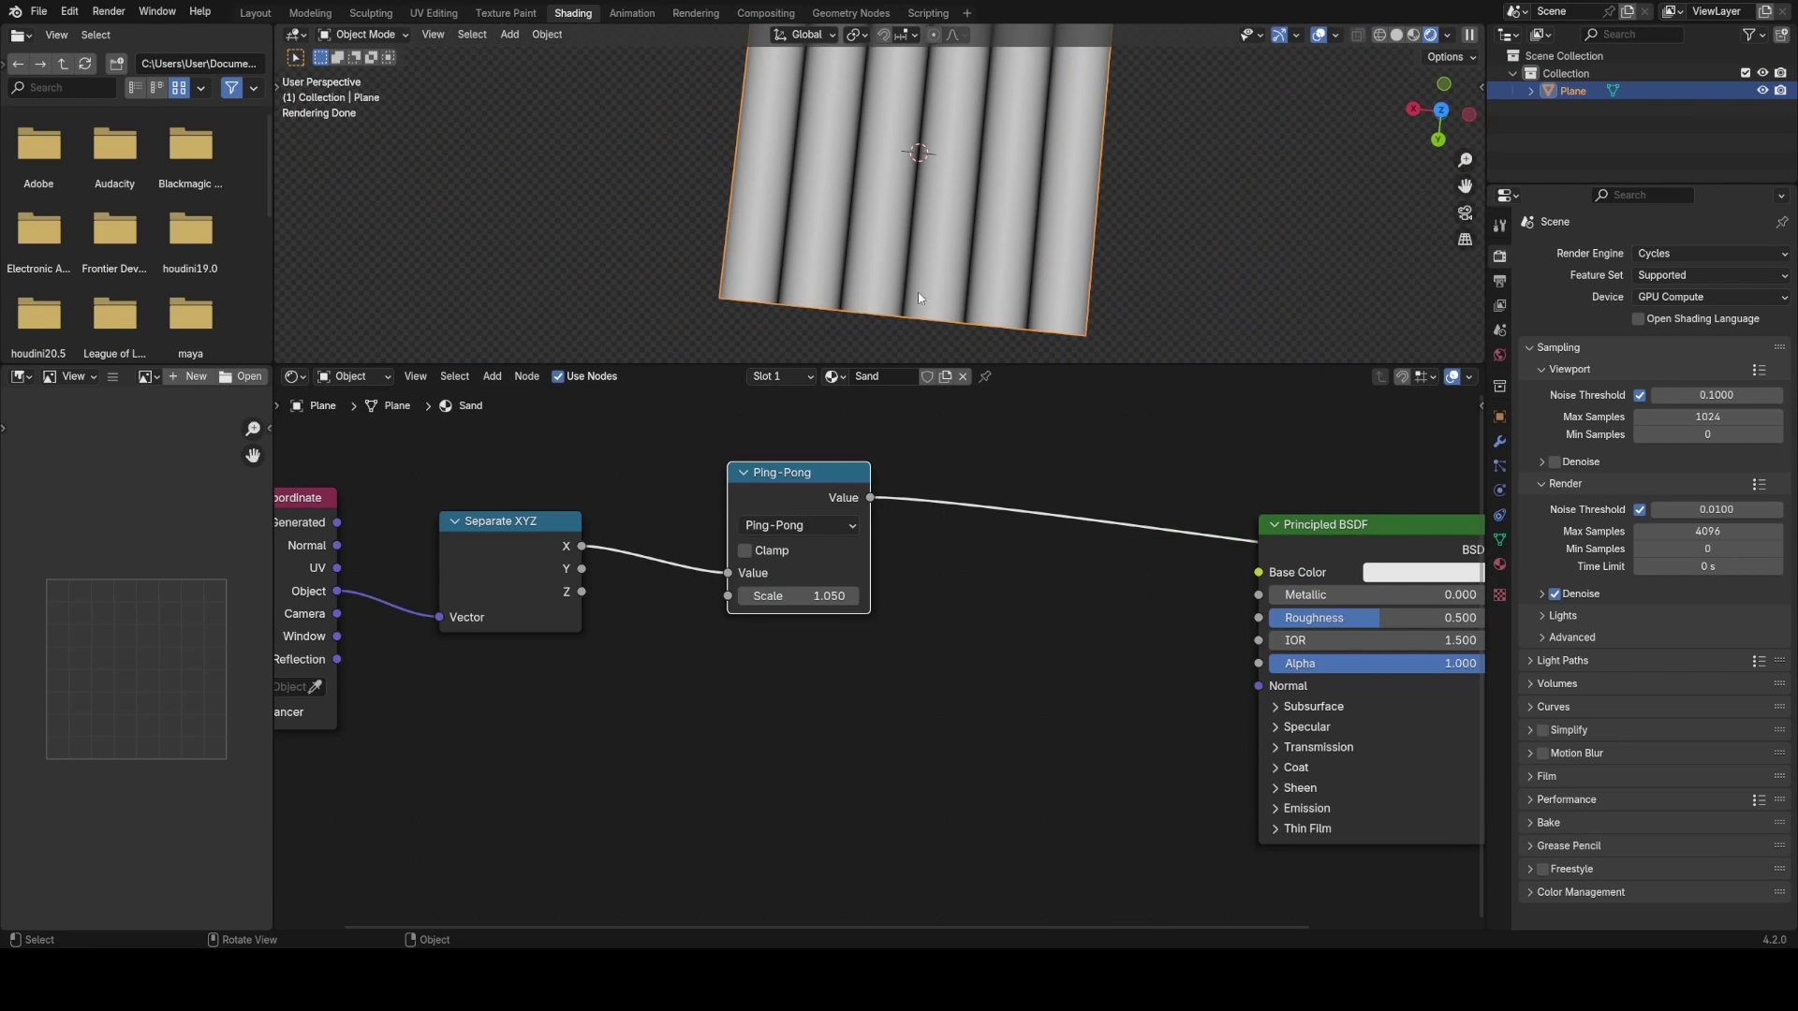
{"action": "left_click_drag", "start_coordinate": [799, 596], "coordinate": [790, 596]}
- Reposition the Ping-Pong node, leaving room for another node between it and the Separate XYZ node
{"action": "left_click_drag", "start_coordinate": [807, 489], "coordinate": [693, 528]}
{"action": "middle_click_drag", "start_coordinate": [915, 553], "coordinate": [738, 576]}
{"action": "scroll", "coordinate": [738, 576], "scroll_direction": "down", "scroll_amount": 3}
{"action": "scroll", "coordinate": [822, 216], "scroll_direction": "down", "scroll_amount": 4}
{"action": "middle_click_drag", "start_coordinate": [661, 140], "coordinate": [861, 155]}
{"action": "scroll", "coordinate": [862, 156], "scroll_direction": "up", "scroll_amount": 4}
{"action": "middle_click_drag", "start_coordinate": [641, 543], "coordinate": [783, 460]}
{"action": "scroll", "coordinate": [783, 460], "scroll_direction": "up", "scroll_amount": 1}
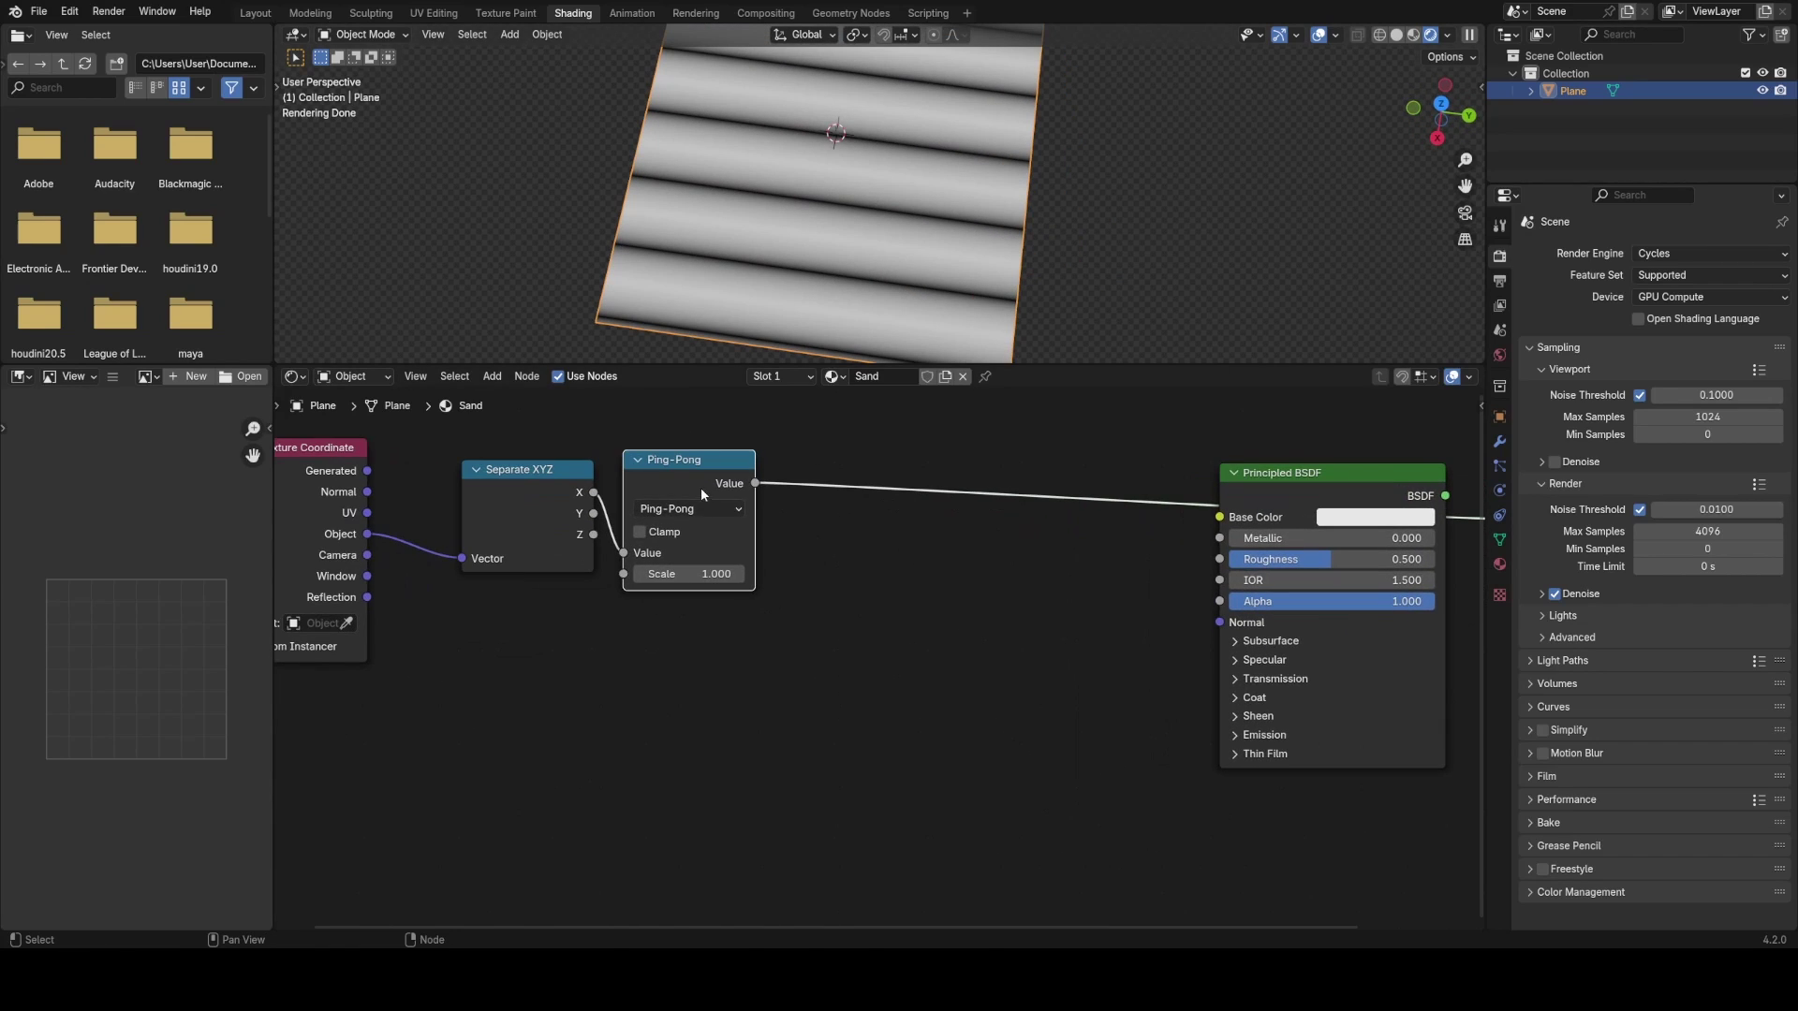
{"action": "left_click_drag", "start_coordinate": [679, 478], "coordinate": [859, 483]}
{"action": "middle_click_drag", "start_coordinate": [828, 289], "coordinate": [796, 318]}
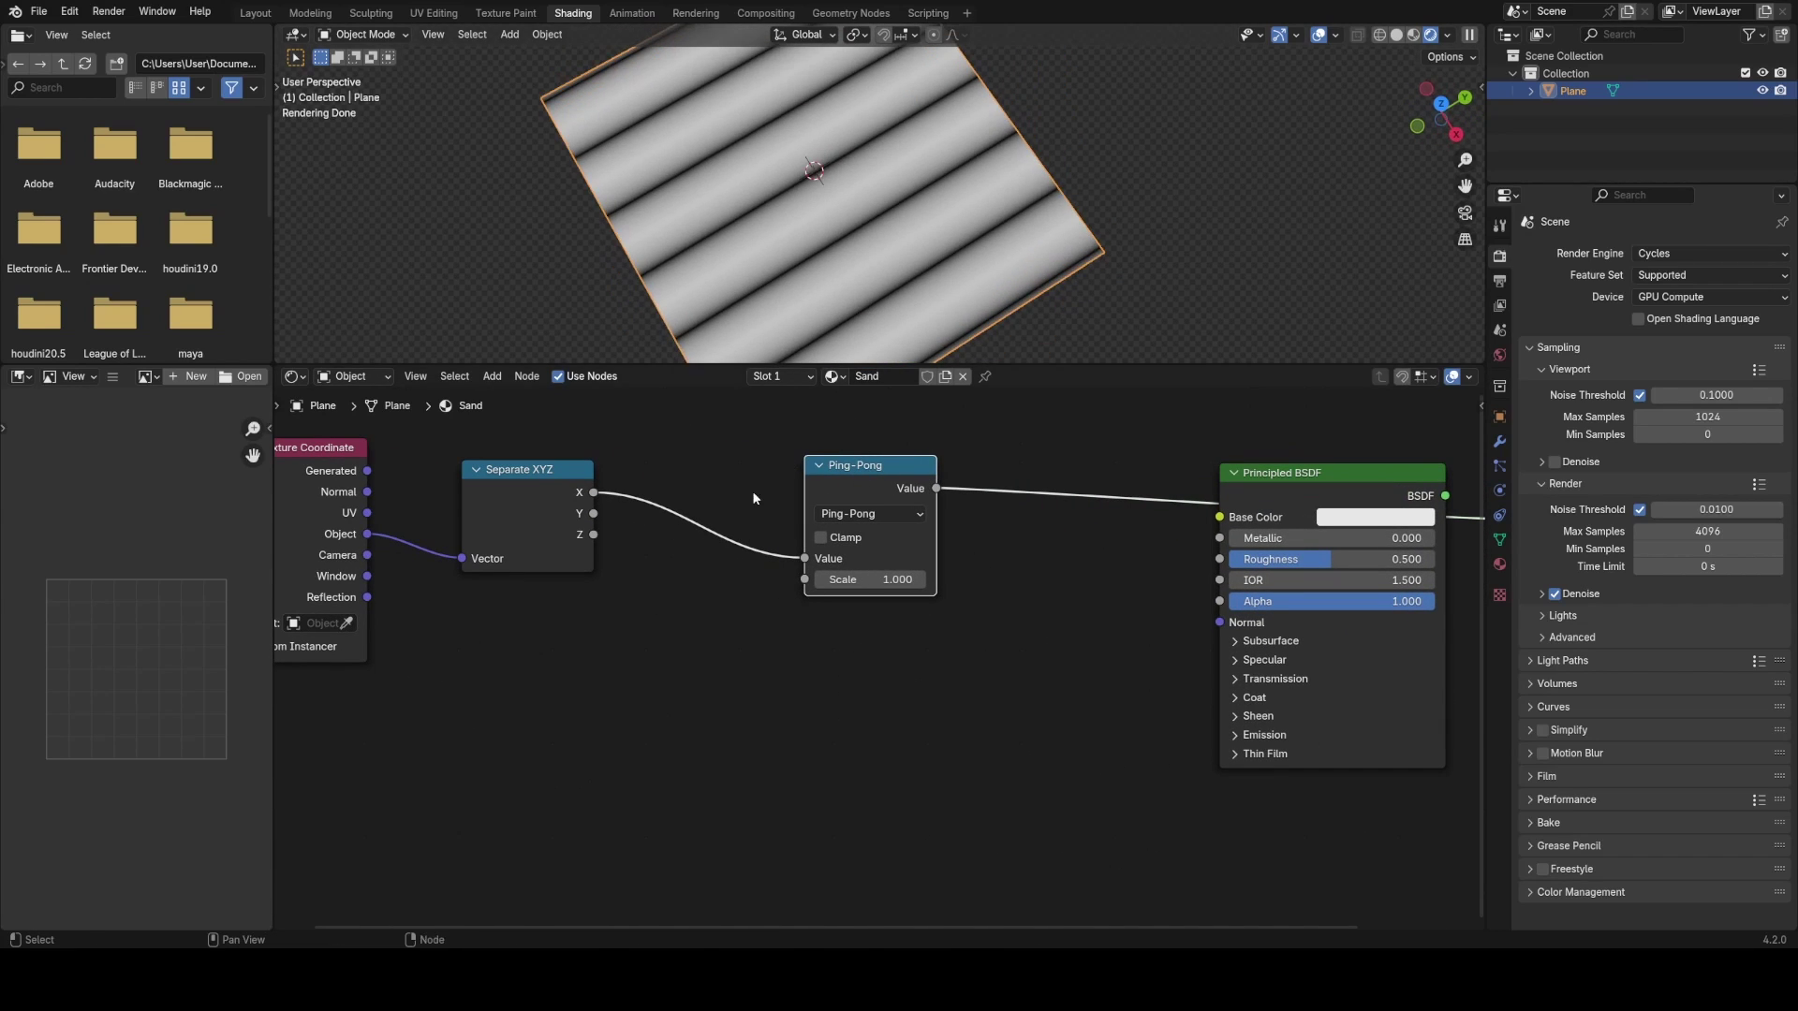
- Duplicate the Ping-Pong node, set the copy to Multiply with a Value of 2.590, and insert it between Separate XYZ and Ping-Pong
{"action": "key", "text": "shift+d"}
{"action": "left_click", "coordinate": [733, 688]}
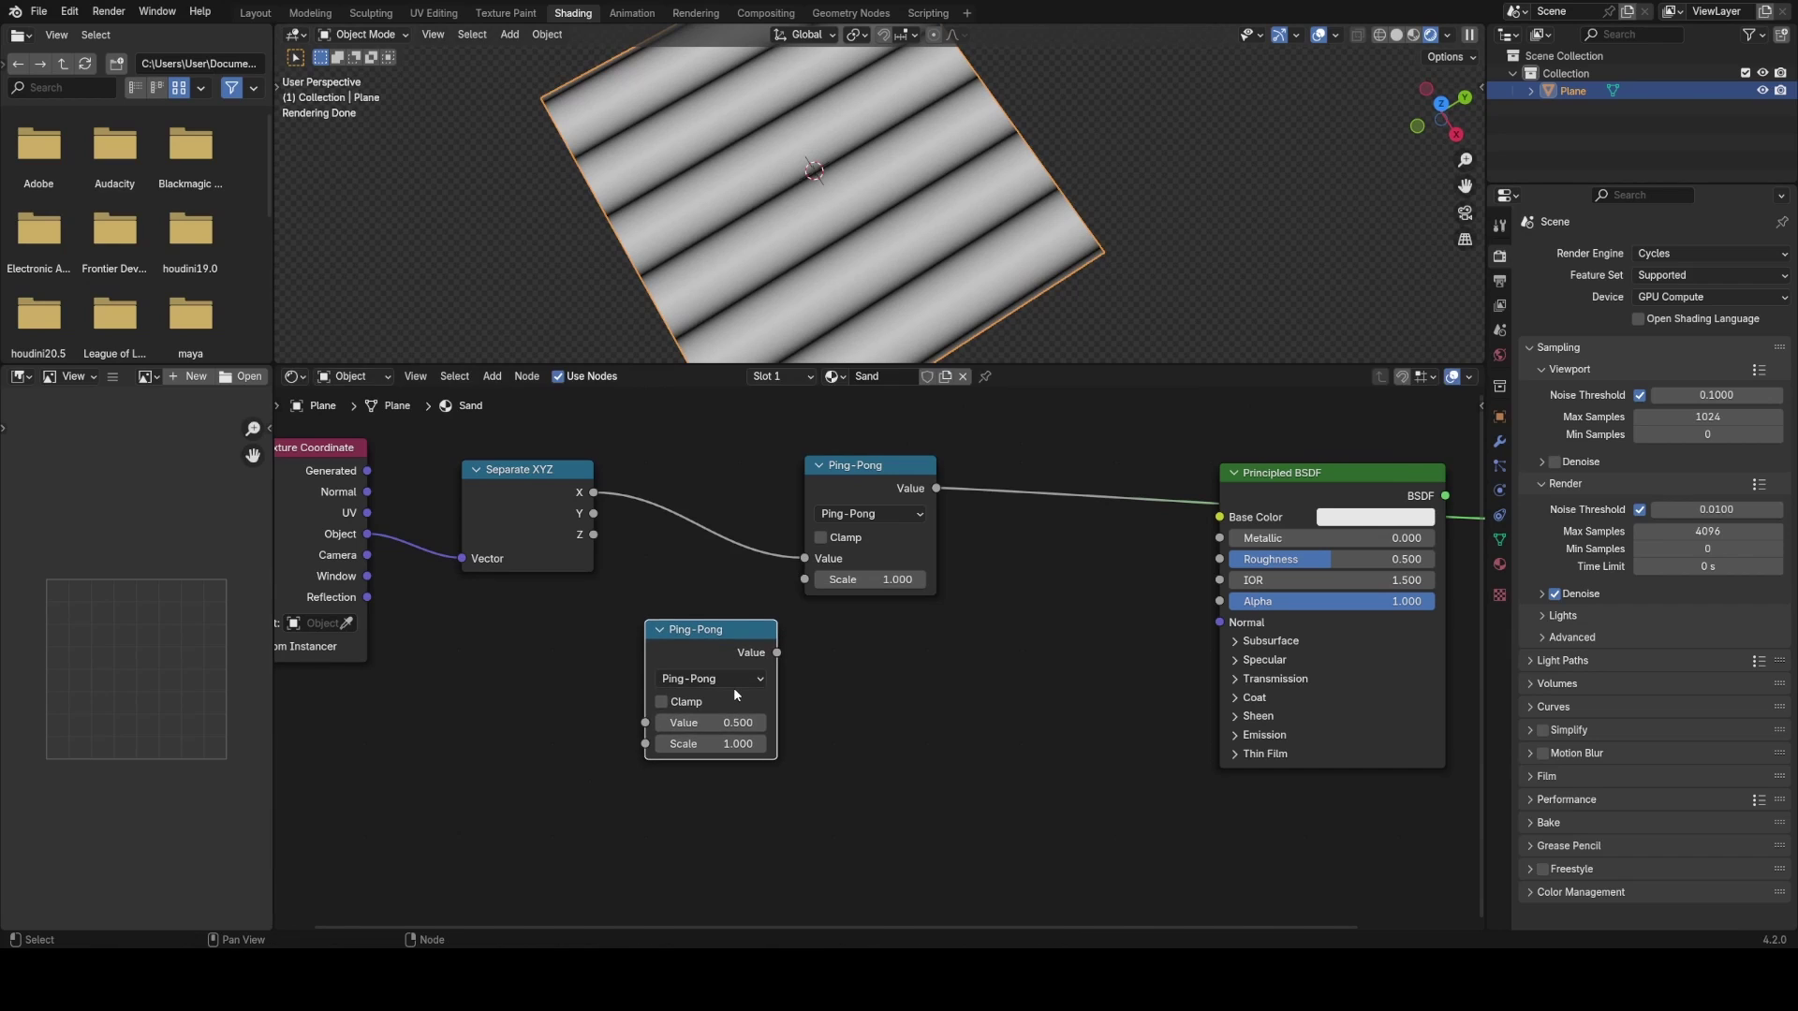
{"action": "left_click", "coordinate": [732, 678]}
{"action": "left_click", "coordinate": [713, 487]}
{"action": "left_click_drag", "start_coordinate": [739, 656], "coordinate": [730, 495]}
{"action": "left_click_drag", "start_coordinate": [702, 582], "coordinate": [796, 582]}
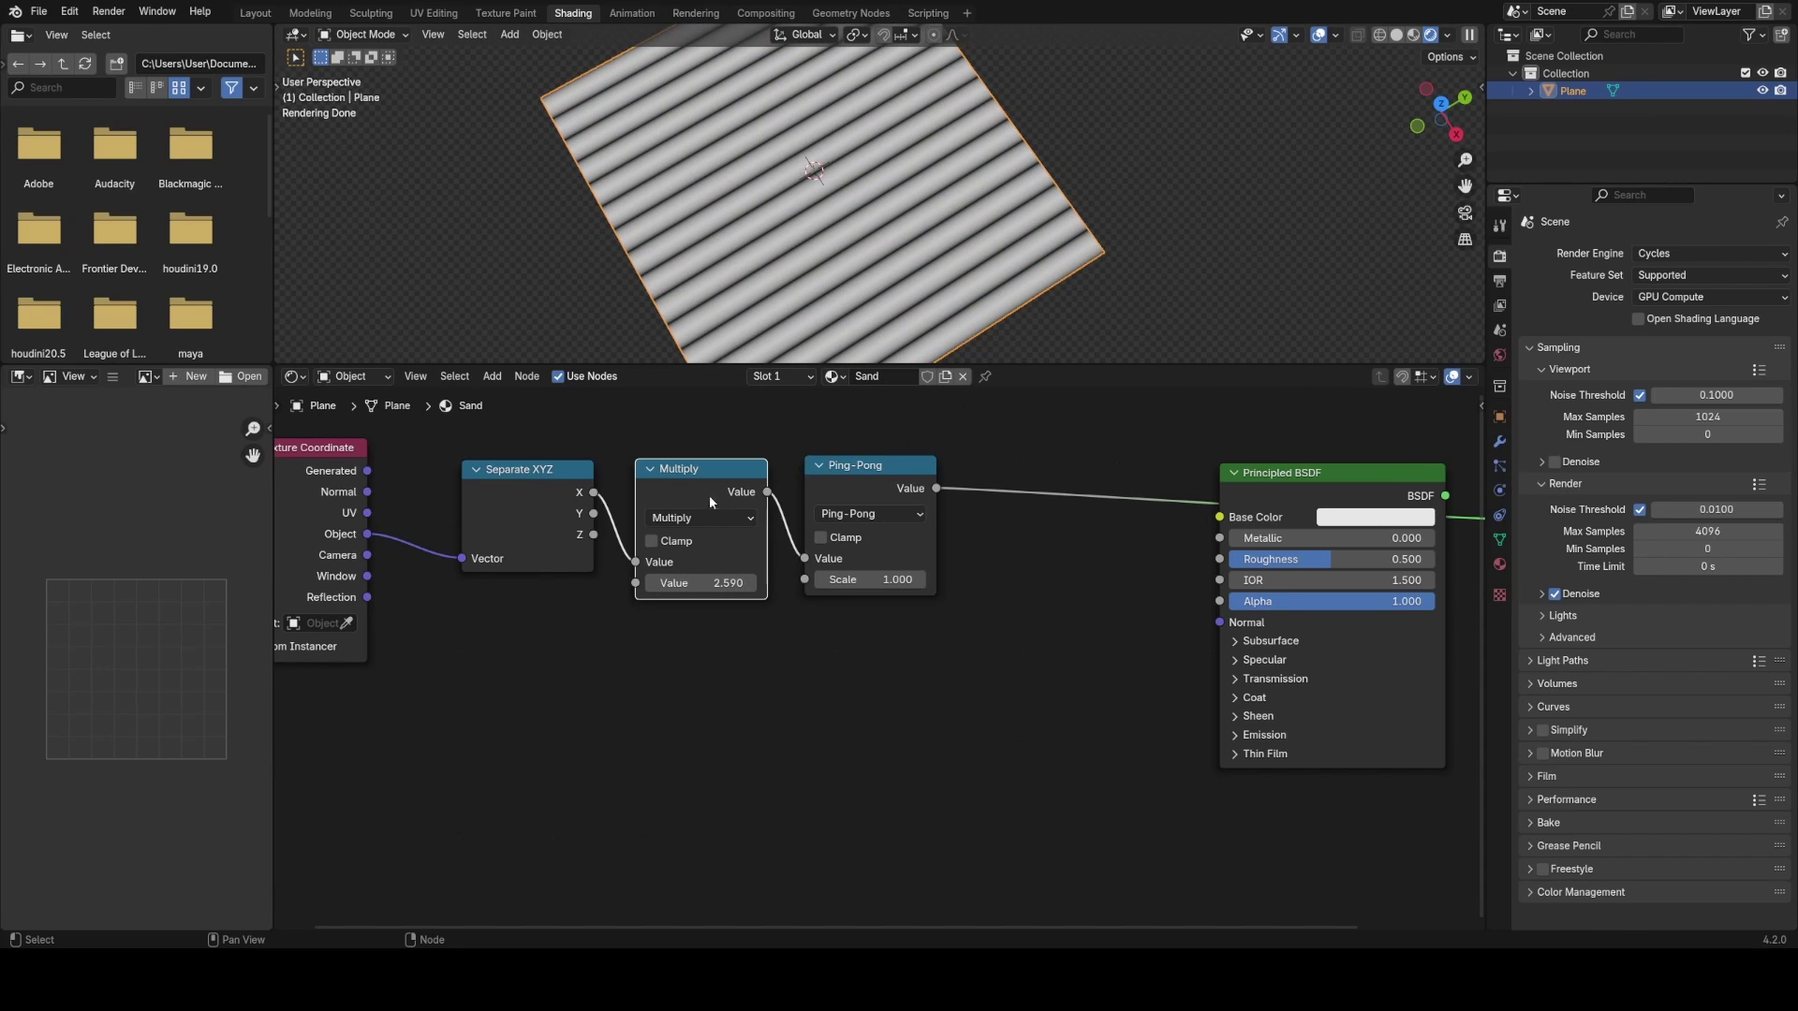
- Preview the Multiply node's output on the plane, followed by the Ping-Pong node's output
{"action": "left_click", "coordinate": [710, 501], "text": "ctrl+shift"}
{"action": "left_click", "coordinate": [875, 492], "text": "ctrl+shift"}
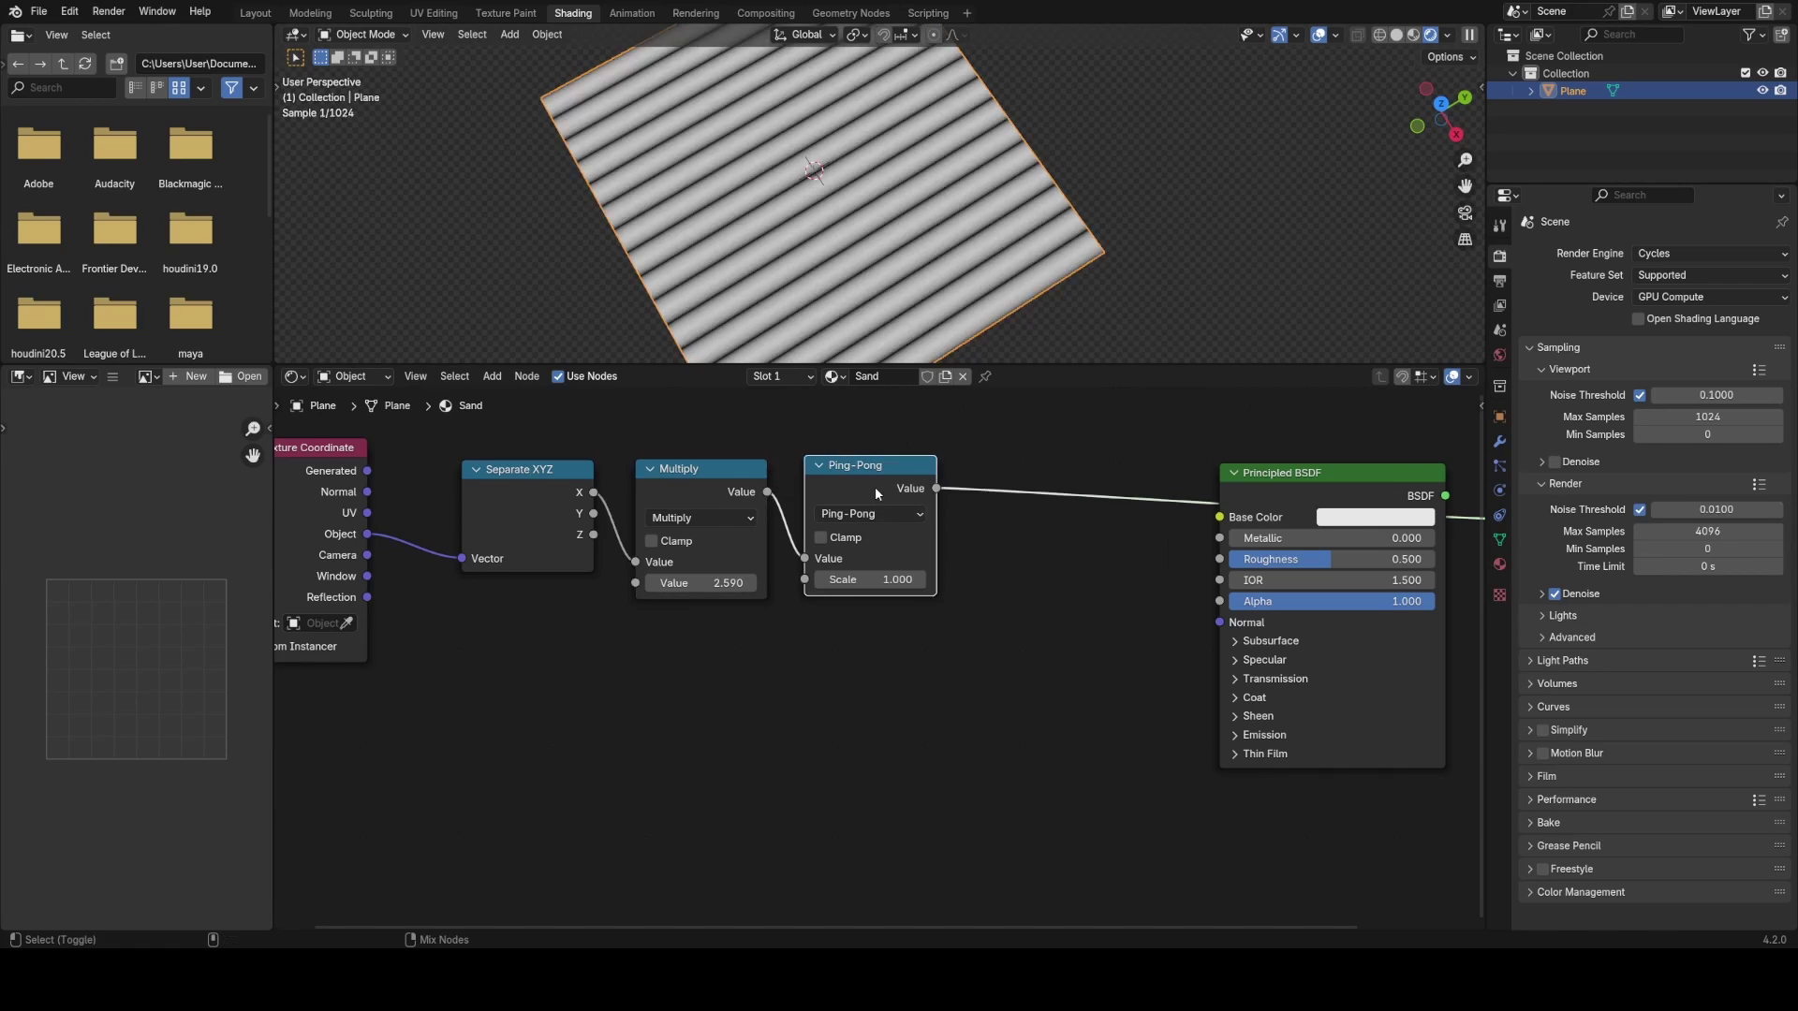
{"action": "middle_click_drag", "start_coordinate": [796, 281], "coordinate": [913, 272]}
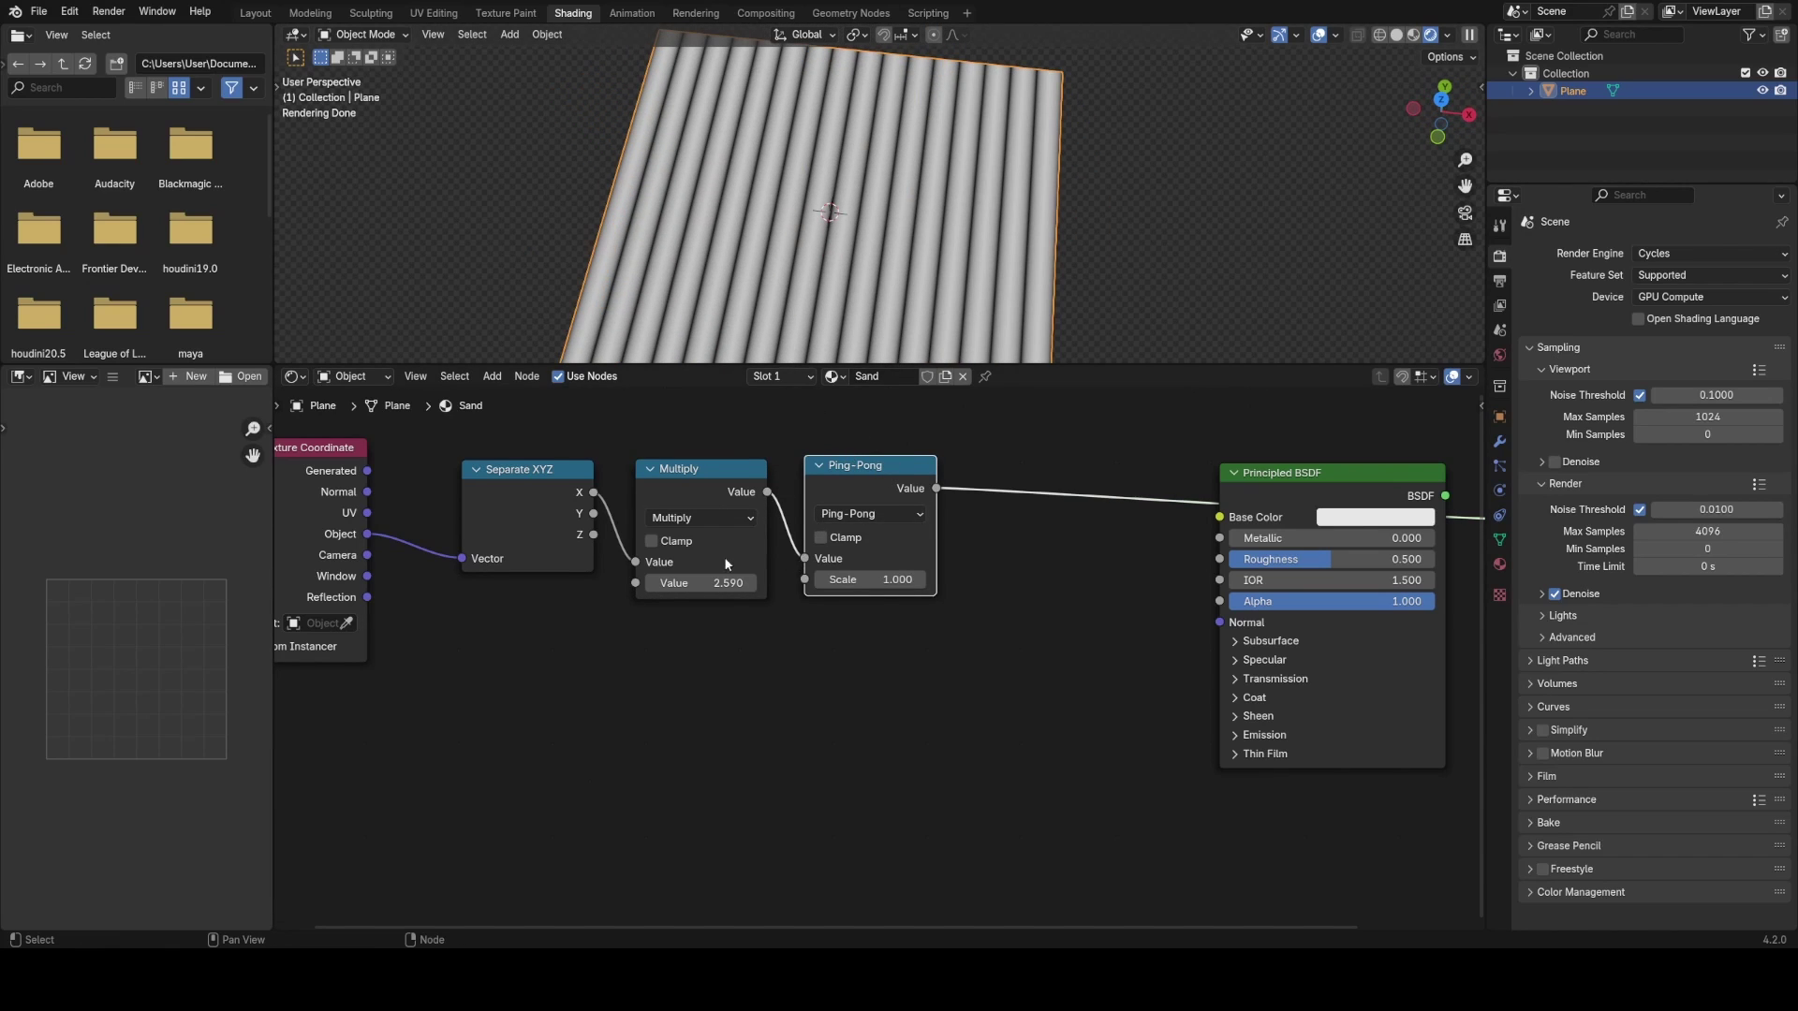
- Set the Multiply value to 3, and hide the unused sockets of the Texture Coordinate and Separate XYZ nodes, aligning them in a row
{"action": "left_click", "coordinate": [450, 511]}
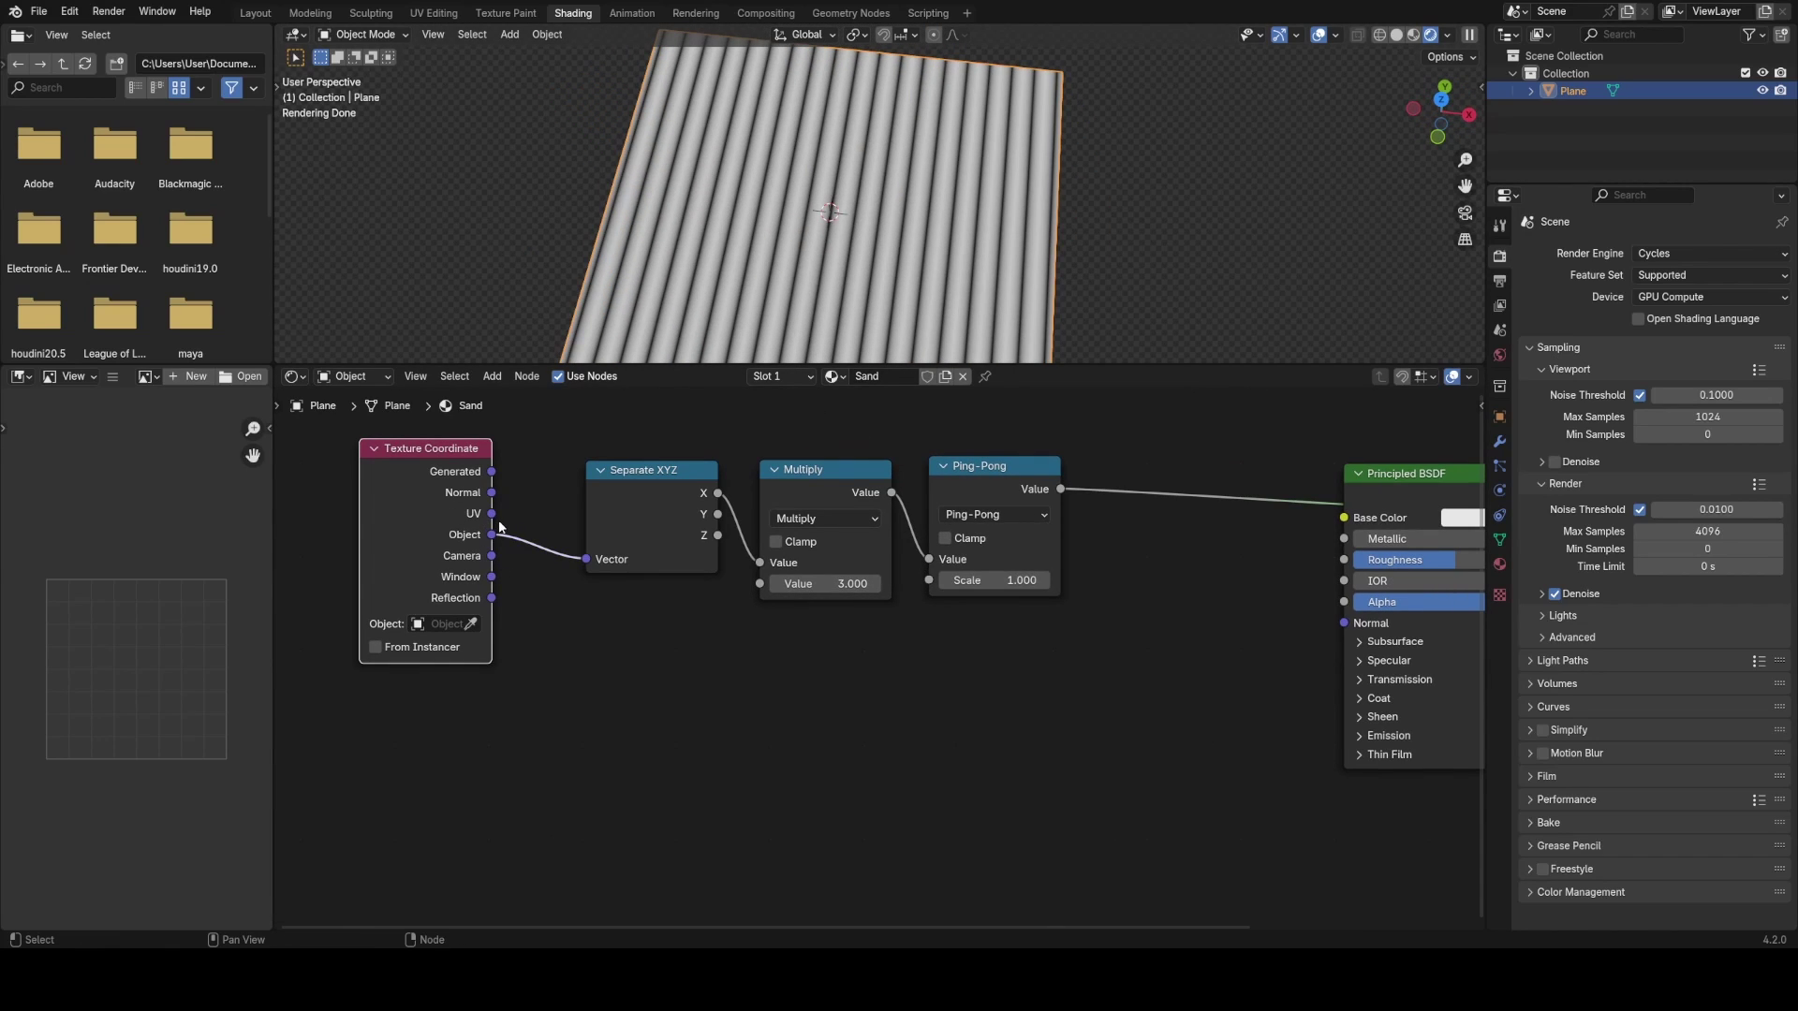
{"action": "key", "text": "ctrl+h"}
{"action": "left_click", "coordinate": [644, 526]}
{"action": "key", "text": "ctrl+h"}
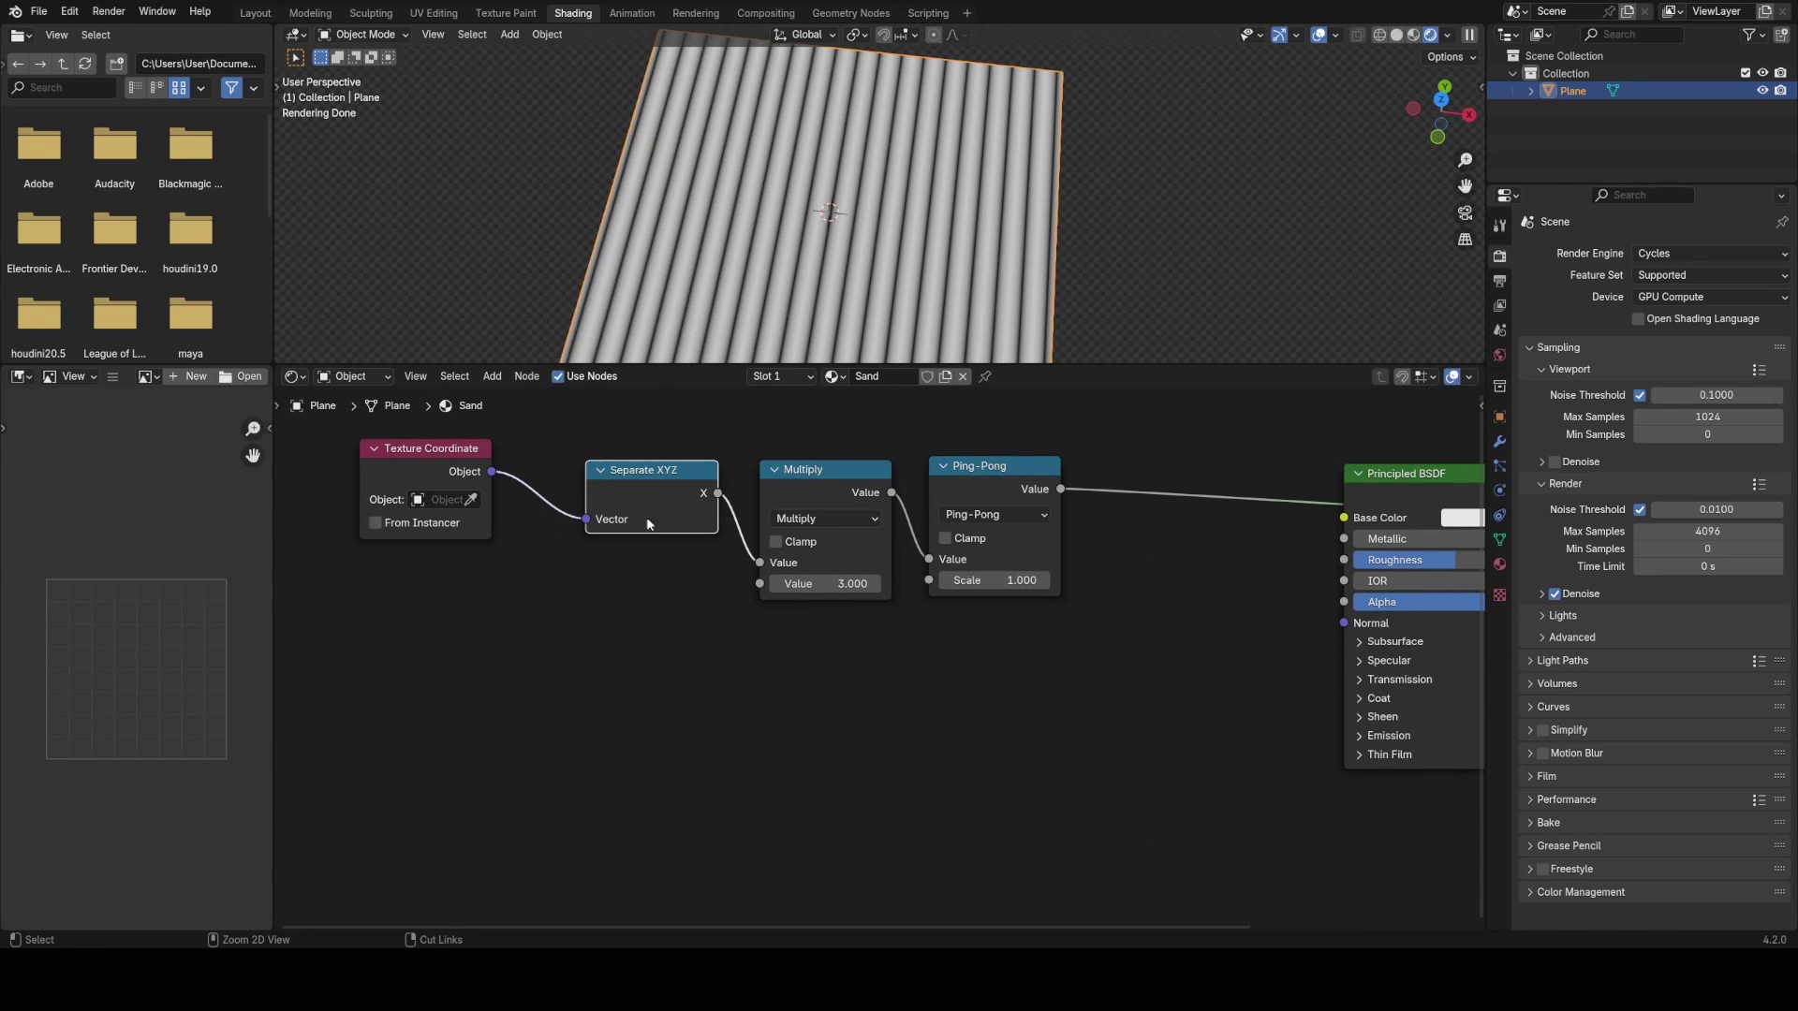
{"action": "left_click_drag", "start_coordinate": [452, 473], "coordinate": [446, 508]}
{"action": "left_click", "coordinate": [628, 491]}
{"action": "left_click", "coordinate": [701, 598]}
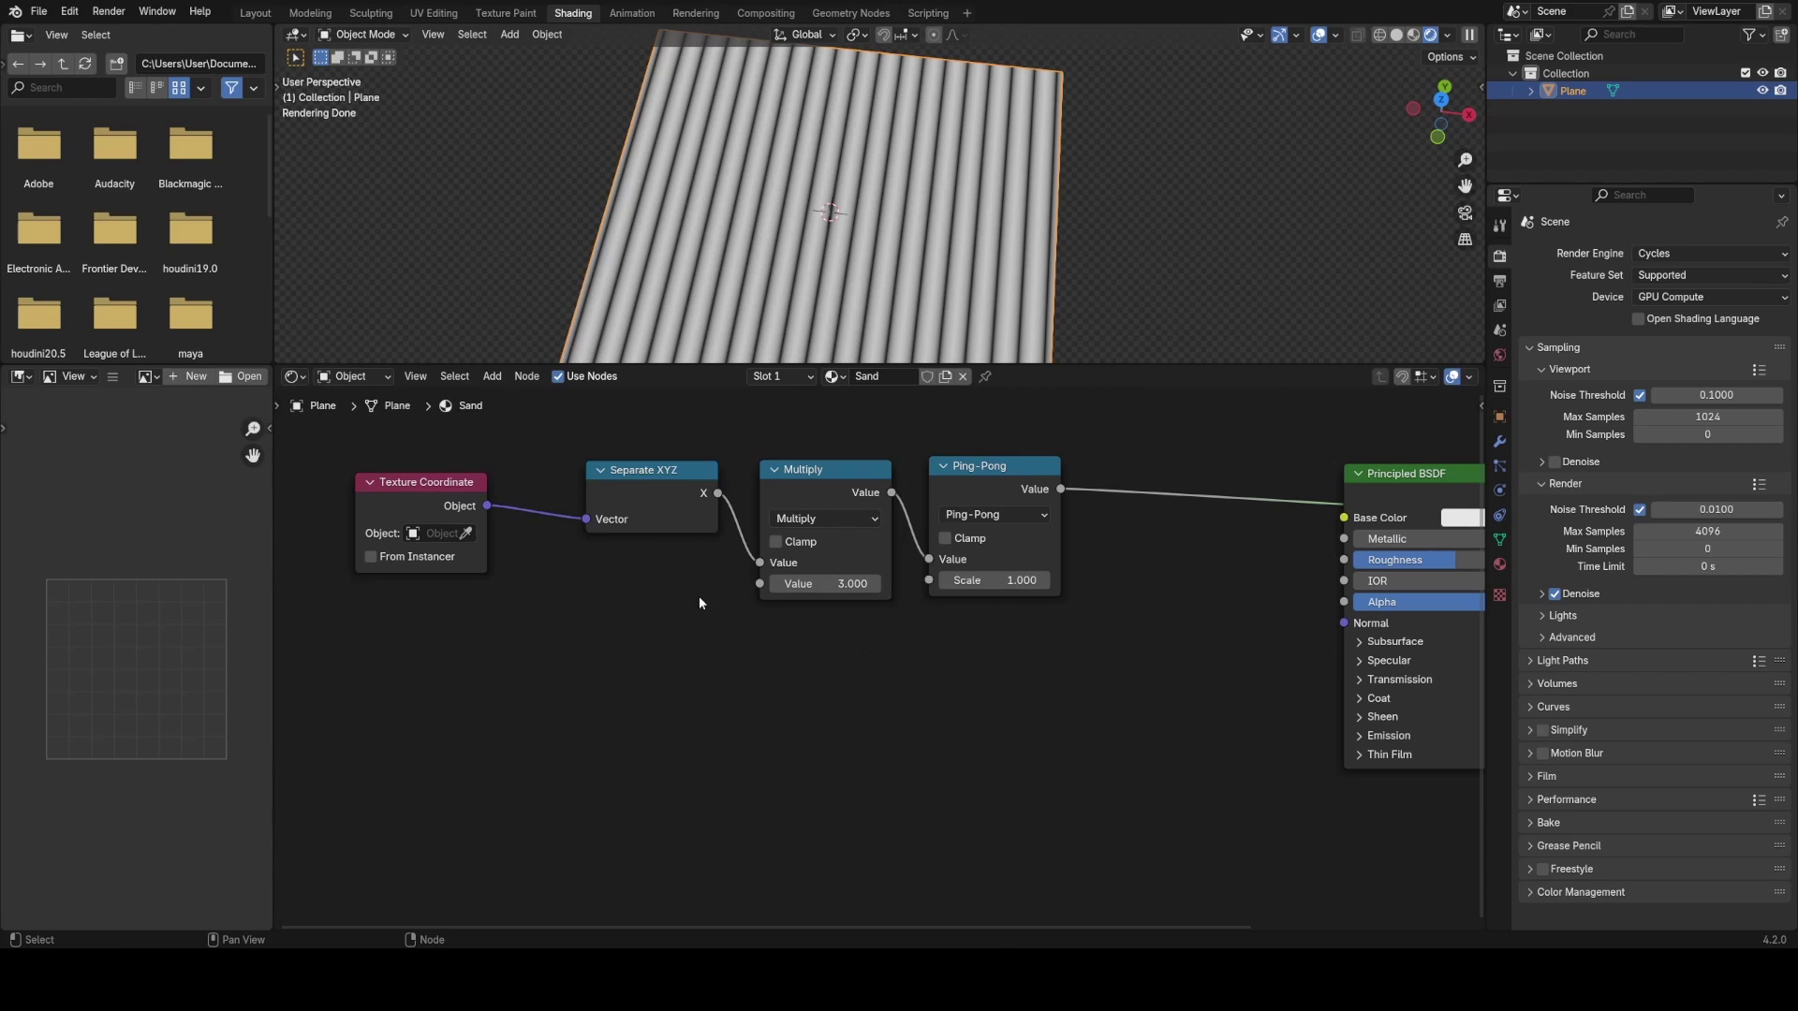
- Move the Texture Coordinate node horizontally away from Separate XYZ to make room for new nodes between them
{"action": "middle_click_drag", "start_coordinate": [717, 591], "coordinate": [657, 612]}
{"action": "middle_click_drag", "start_coordinate": [806, 244], "coordinate": [840, 224]}
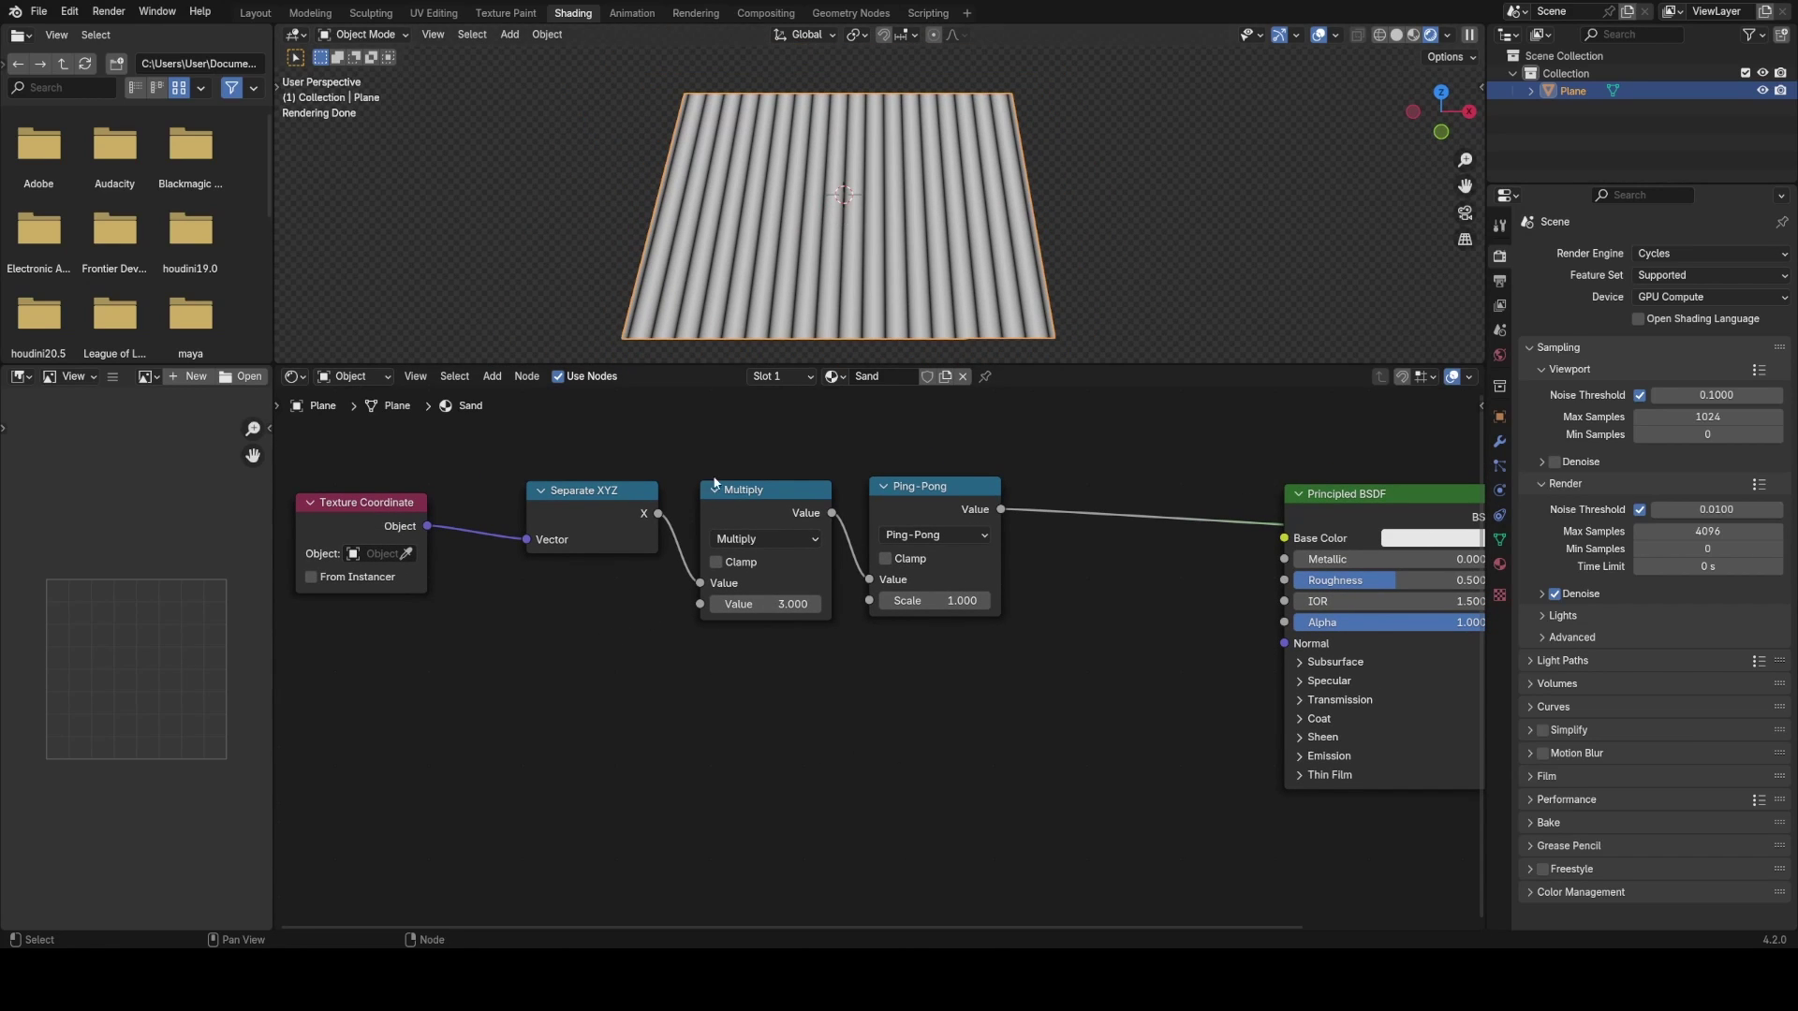
{"action": "middle_click_drag", "start_coordinate": [1022, 269], "coordinate": [843, 337]}
{"action": "middle_click_drag", "start_coordinate": [381, 566], "coordinate": [825, 614]}
{"action": "key", "text": "g"}
{"action": "key", "text": "x"}
{"action": "left_click", "coordinate": [592, 655]}
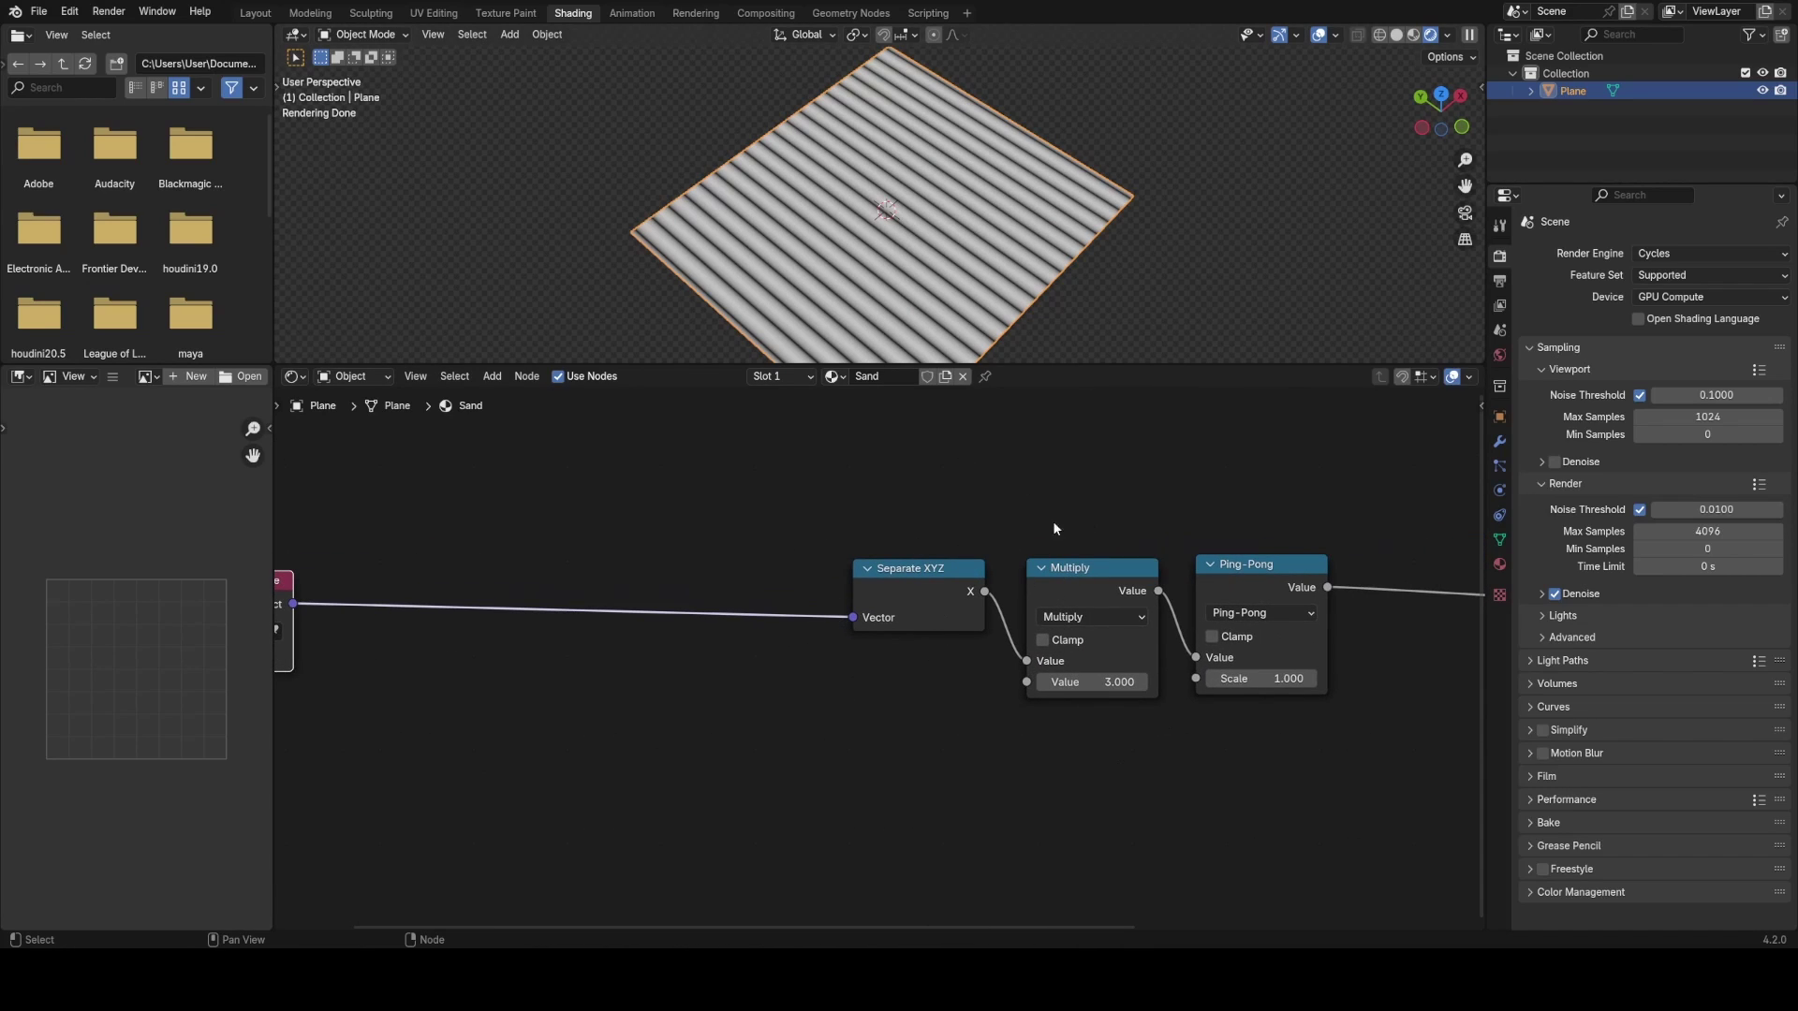
{"action": "middle_click_drag", "start_coordinate": [757, 671], "coordinate": [895, 671]}
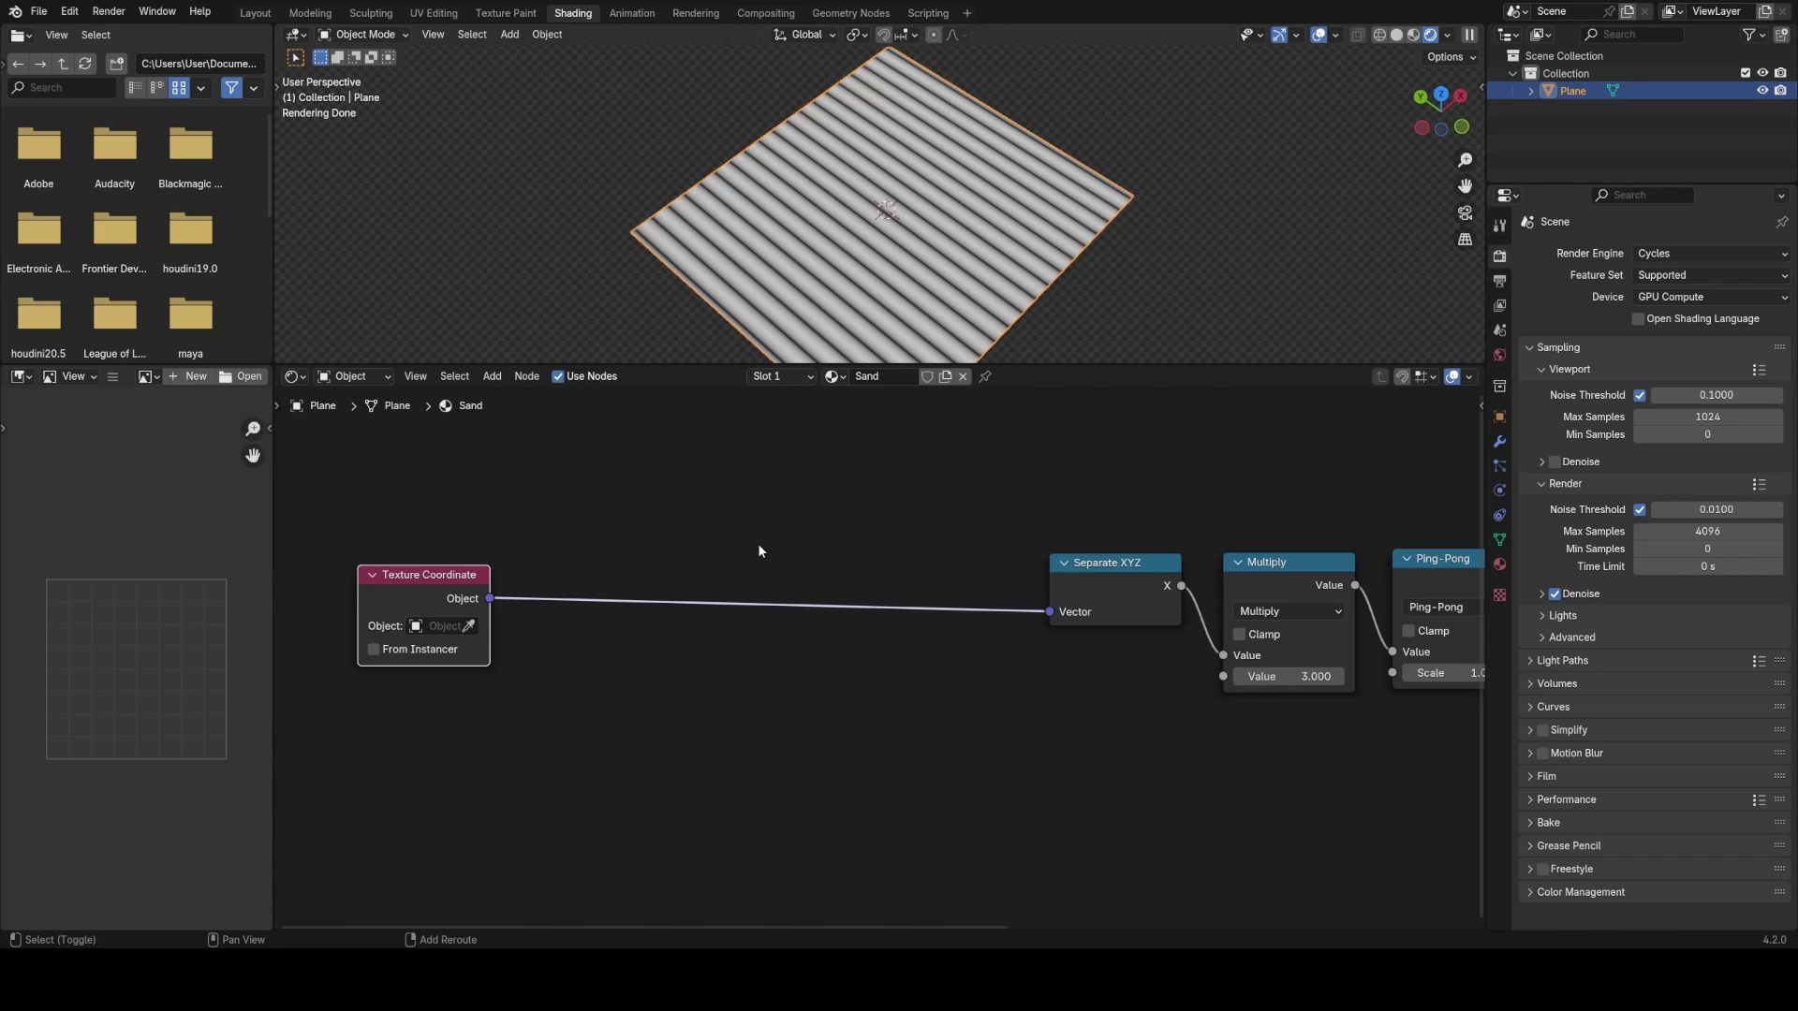
- Add a Noise Texture node below the Object link and connect the Texture Coordinate's Object output to its Vector input
{"action": "key", "text": "shift+a"}
{"action": "type", "text": "noise"}
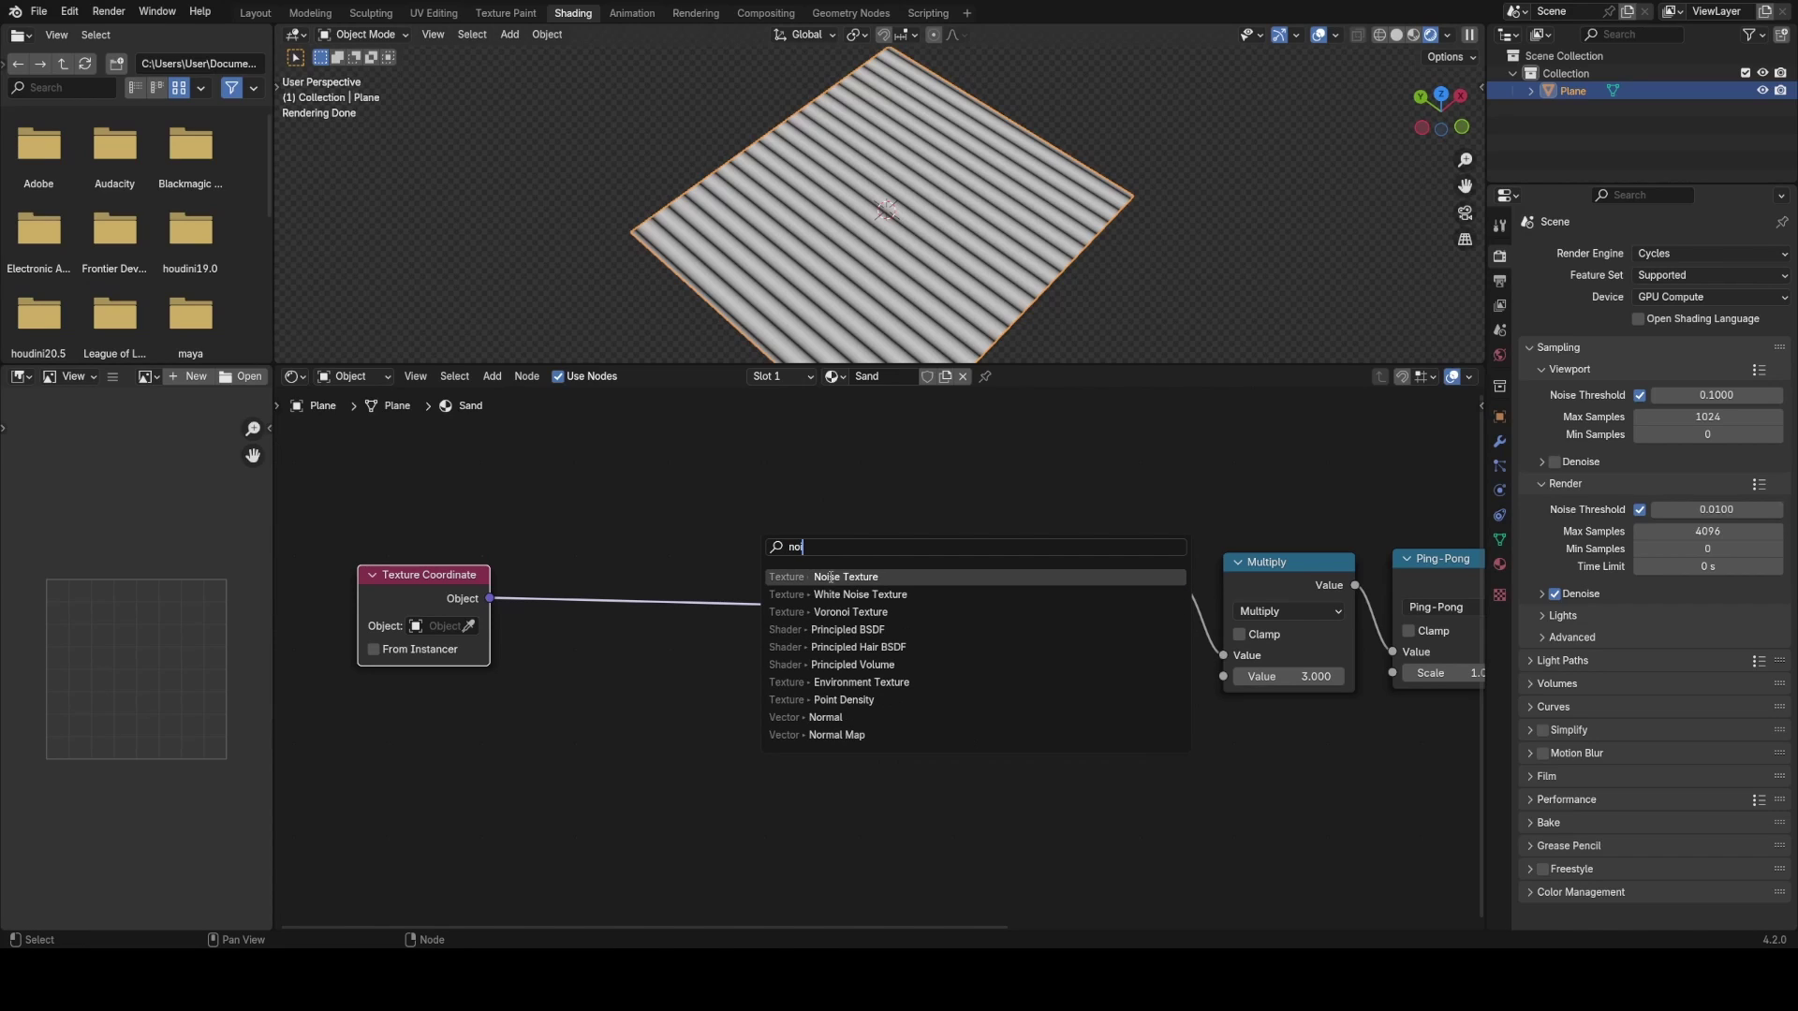
{"action": "key", "text": "Return"}
{"action": "middle_click_drag", "start_coordinate": [807, 687], "coordinate": [833, 673]}
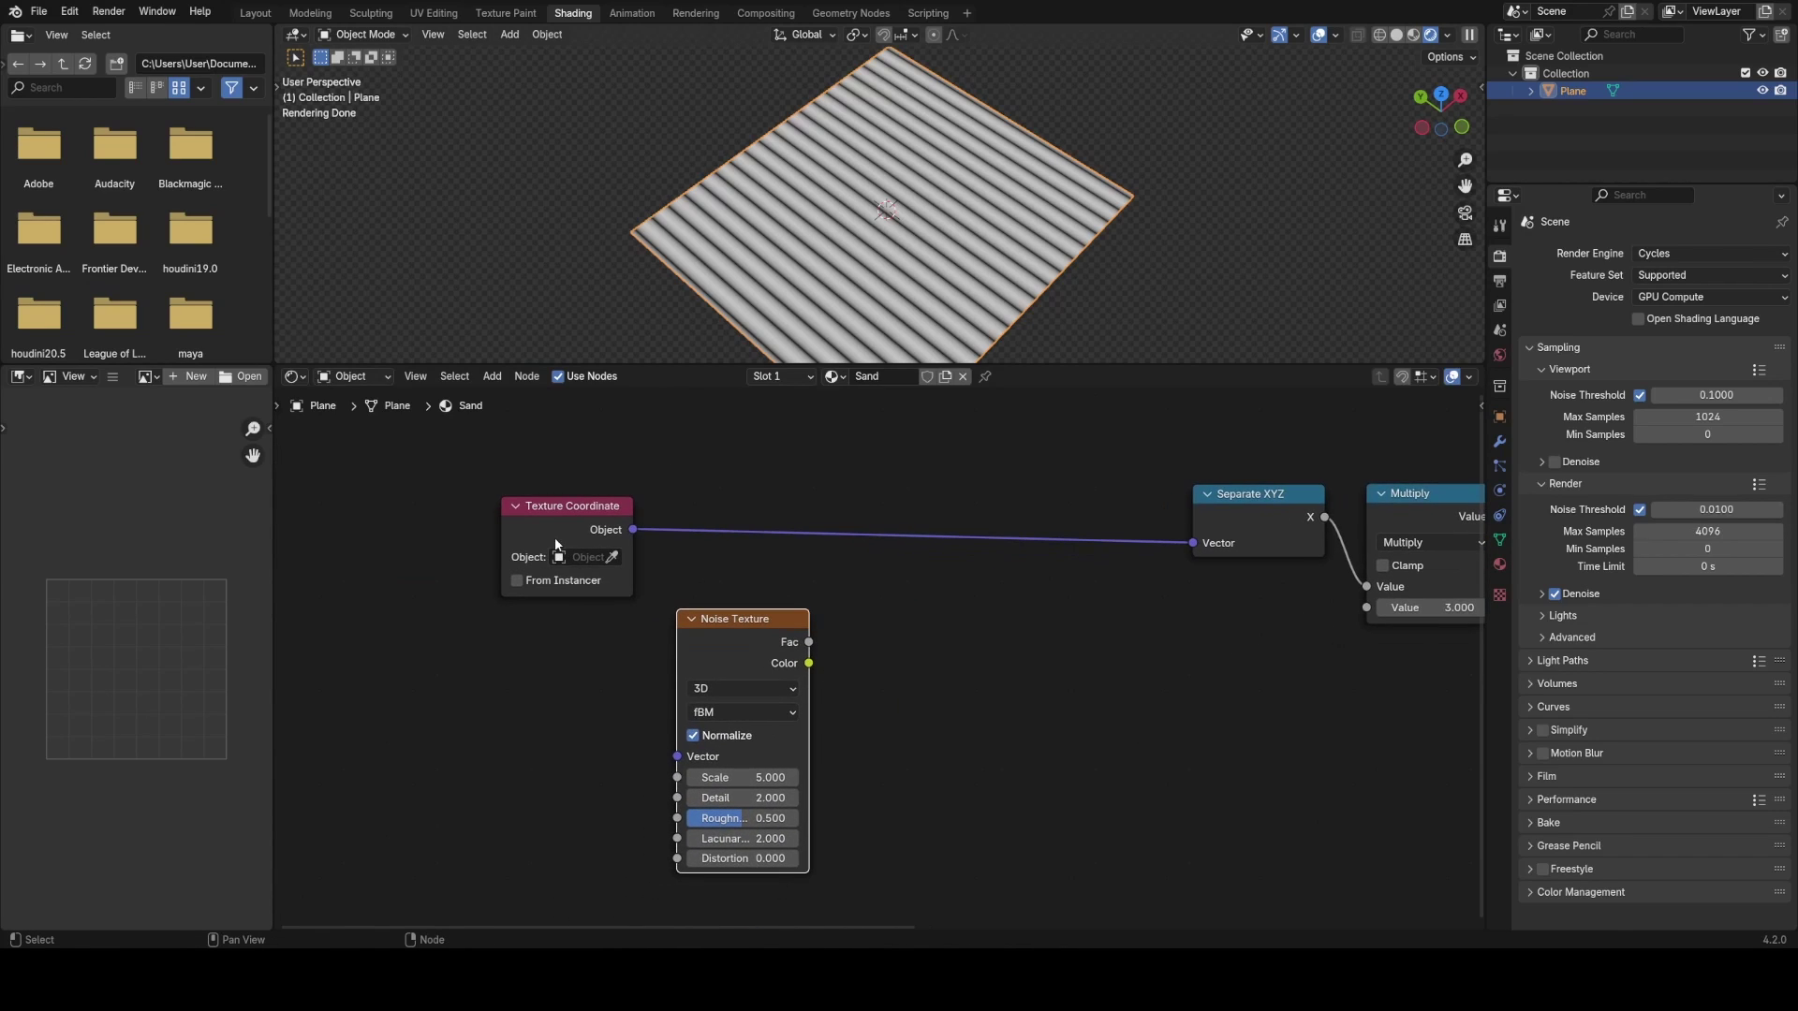
{"action": "left_click_drag", "start_coordinate": [558, 546], "coordinate": [447, 727]}
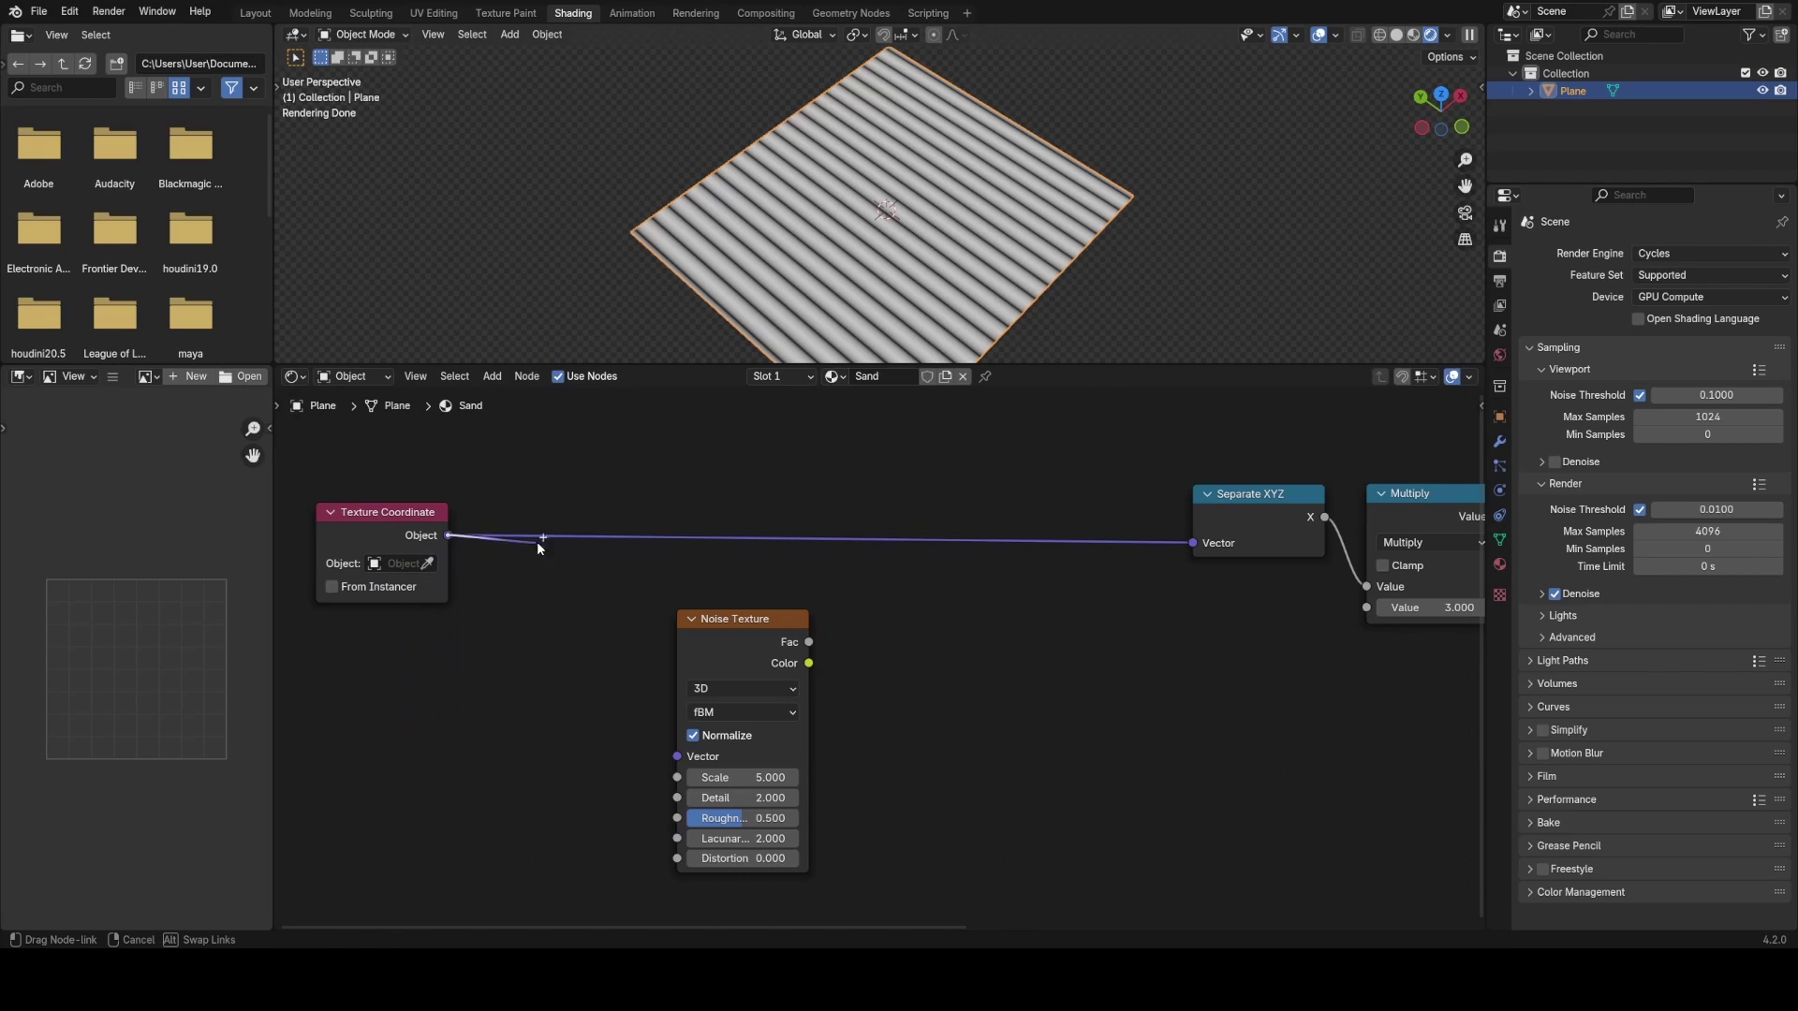
{"action": "left_click_drag", "start_coordinate": [677, 736], "coordinate": [679, 750]}
{"action": "middle_click_drag", "start_coordinate": [1016, 550], "coordinate": [895, 546]}
{"action": "middle_click_drag", "start_coordinate": [753, 657], "coordinate": [871, 643]}
{"action": "scroll", "coordinate": [873, 642], "scroll_direction": "up", "scroll_amount": 1}
{"action": "left_click_drag", "start_coordinate": [723, 670], "coordinate": [642, 666]}
- Insert a Mix Color node between the Object output and Separate XYZ, with its Factor set to 0.553
{"action": "key", "text": "shift+a"}
{"action": "left_click", "coordinate": [958, 557]}
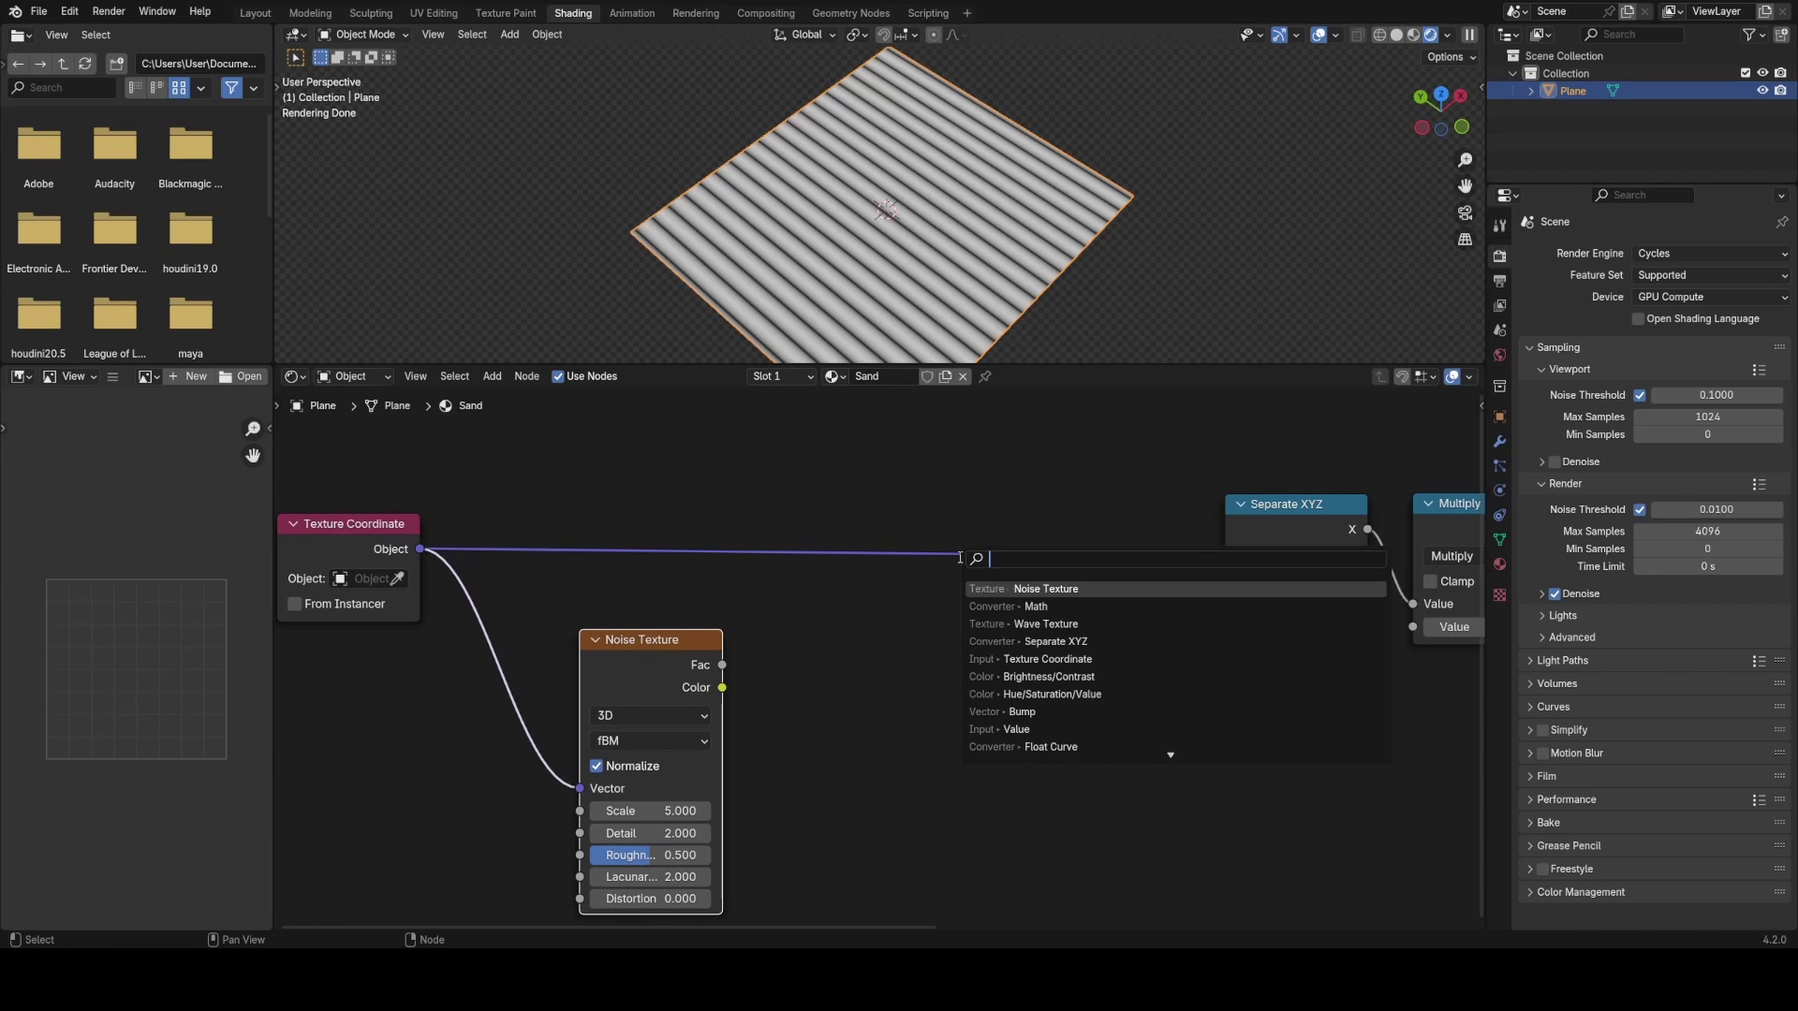
{"action": "type", "text": "mi"}
{"action": "left_click", "coordinate": [1075, 606]}
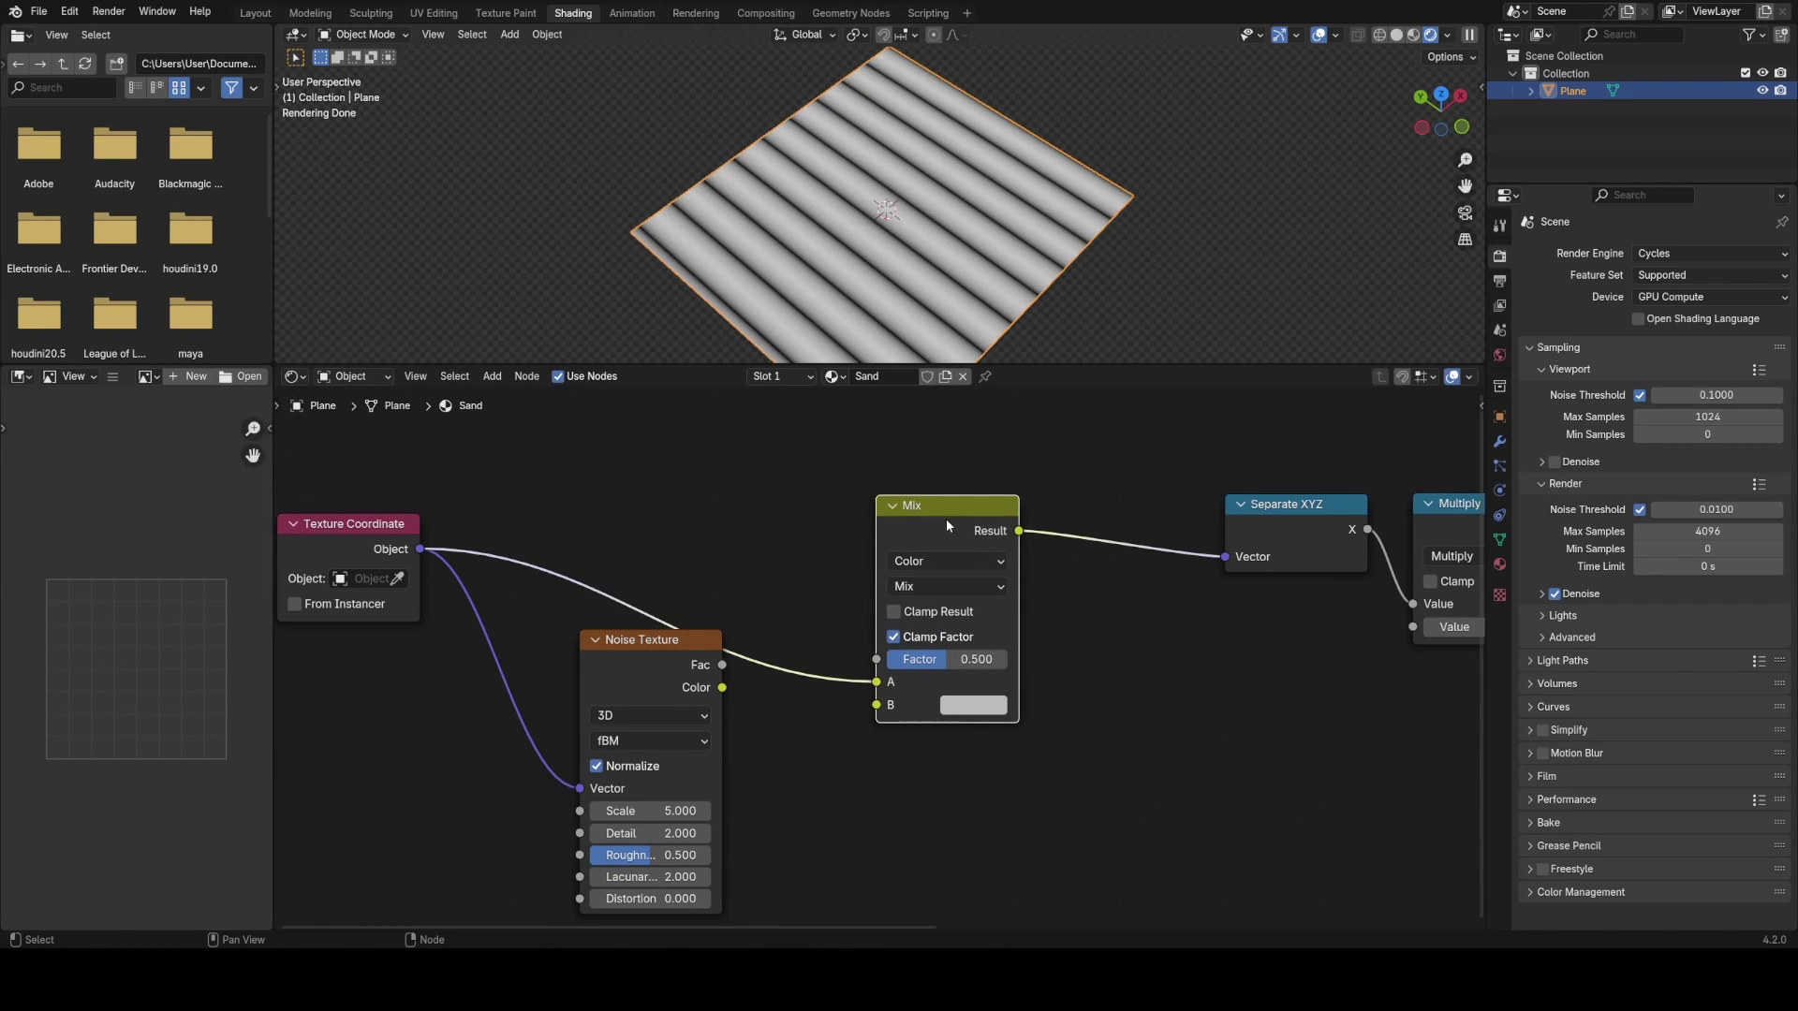
{"action": "left_click", "coordinate": [959, 473]}
{"action": "middle_click_drag", "start_coordinate": [1076, 547], "coordinate": [1007, 567]}
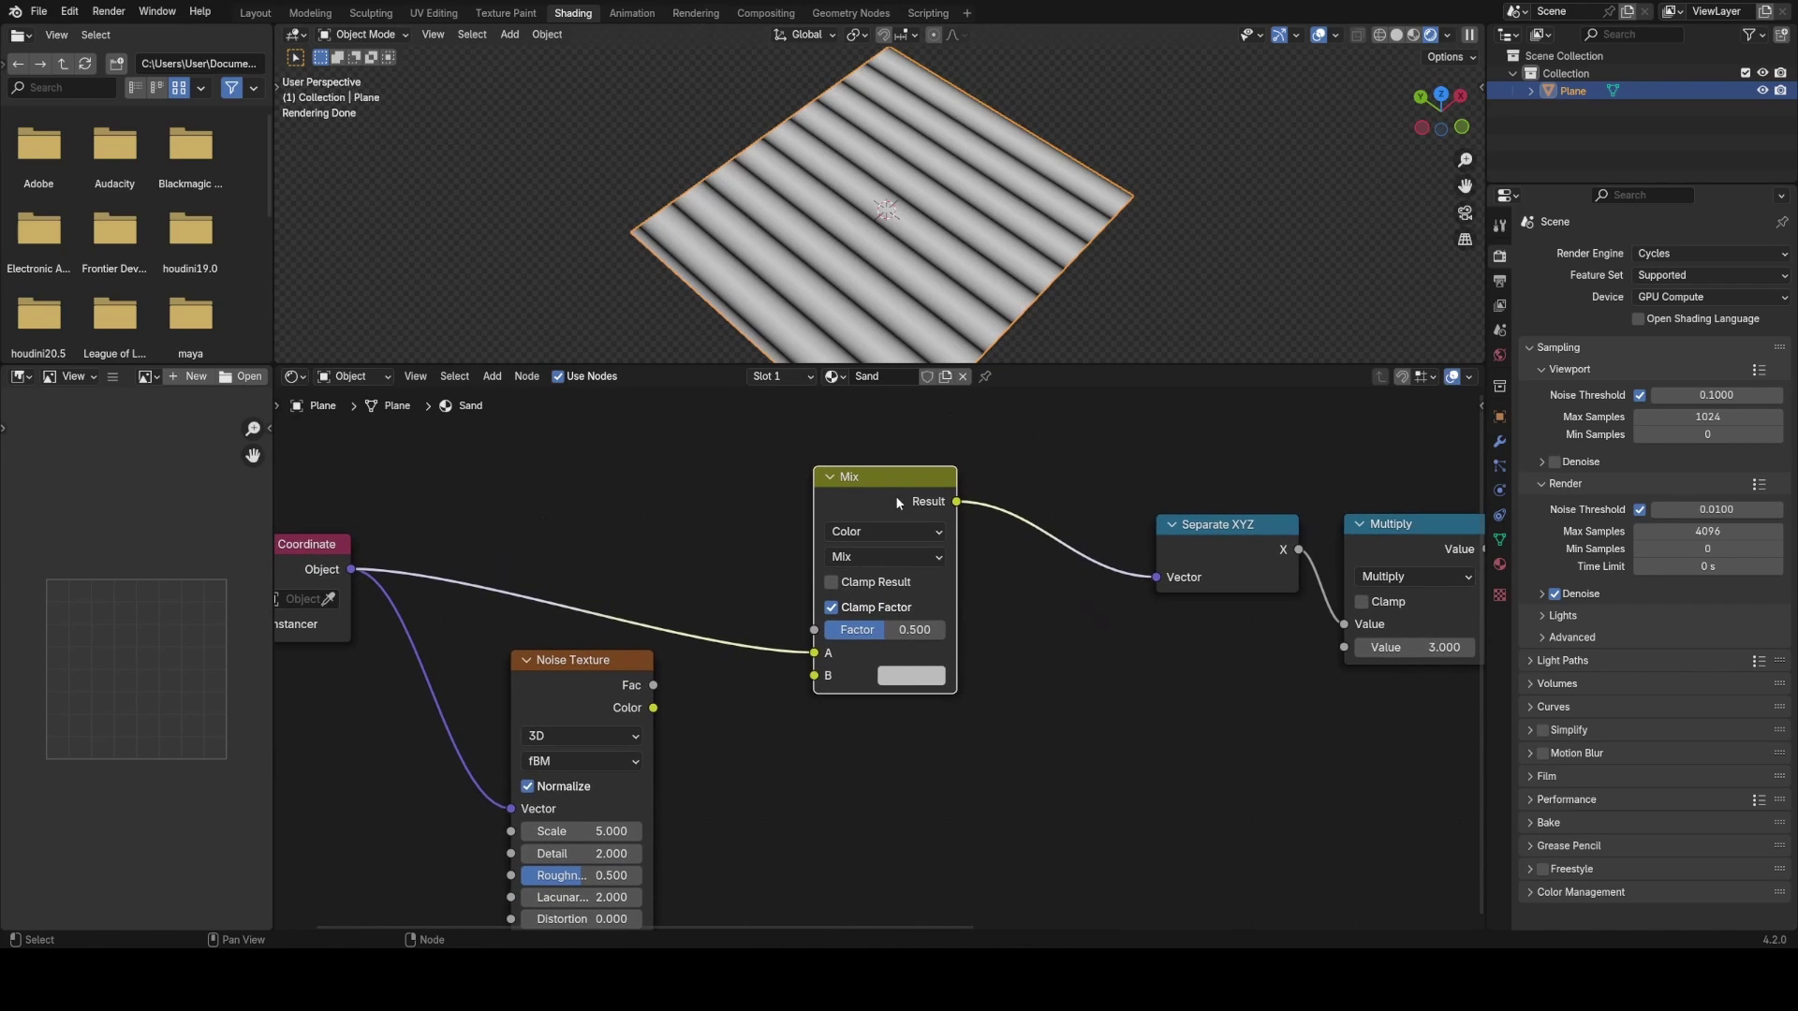
{"action": "left_click_drag", "start_coordinate": [897, 503], "coordinate": [886, 456]}
{"action": "left_click_drag", "start_coordinate": [868, 593], "coordinate": [1004, 631]}
{"action": "scroll", "coordinate": [963, 642], "scroll_direction": "down", "scroll_amount": 2}
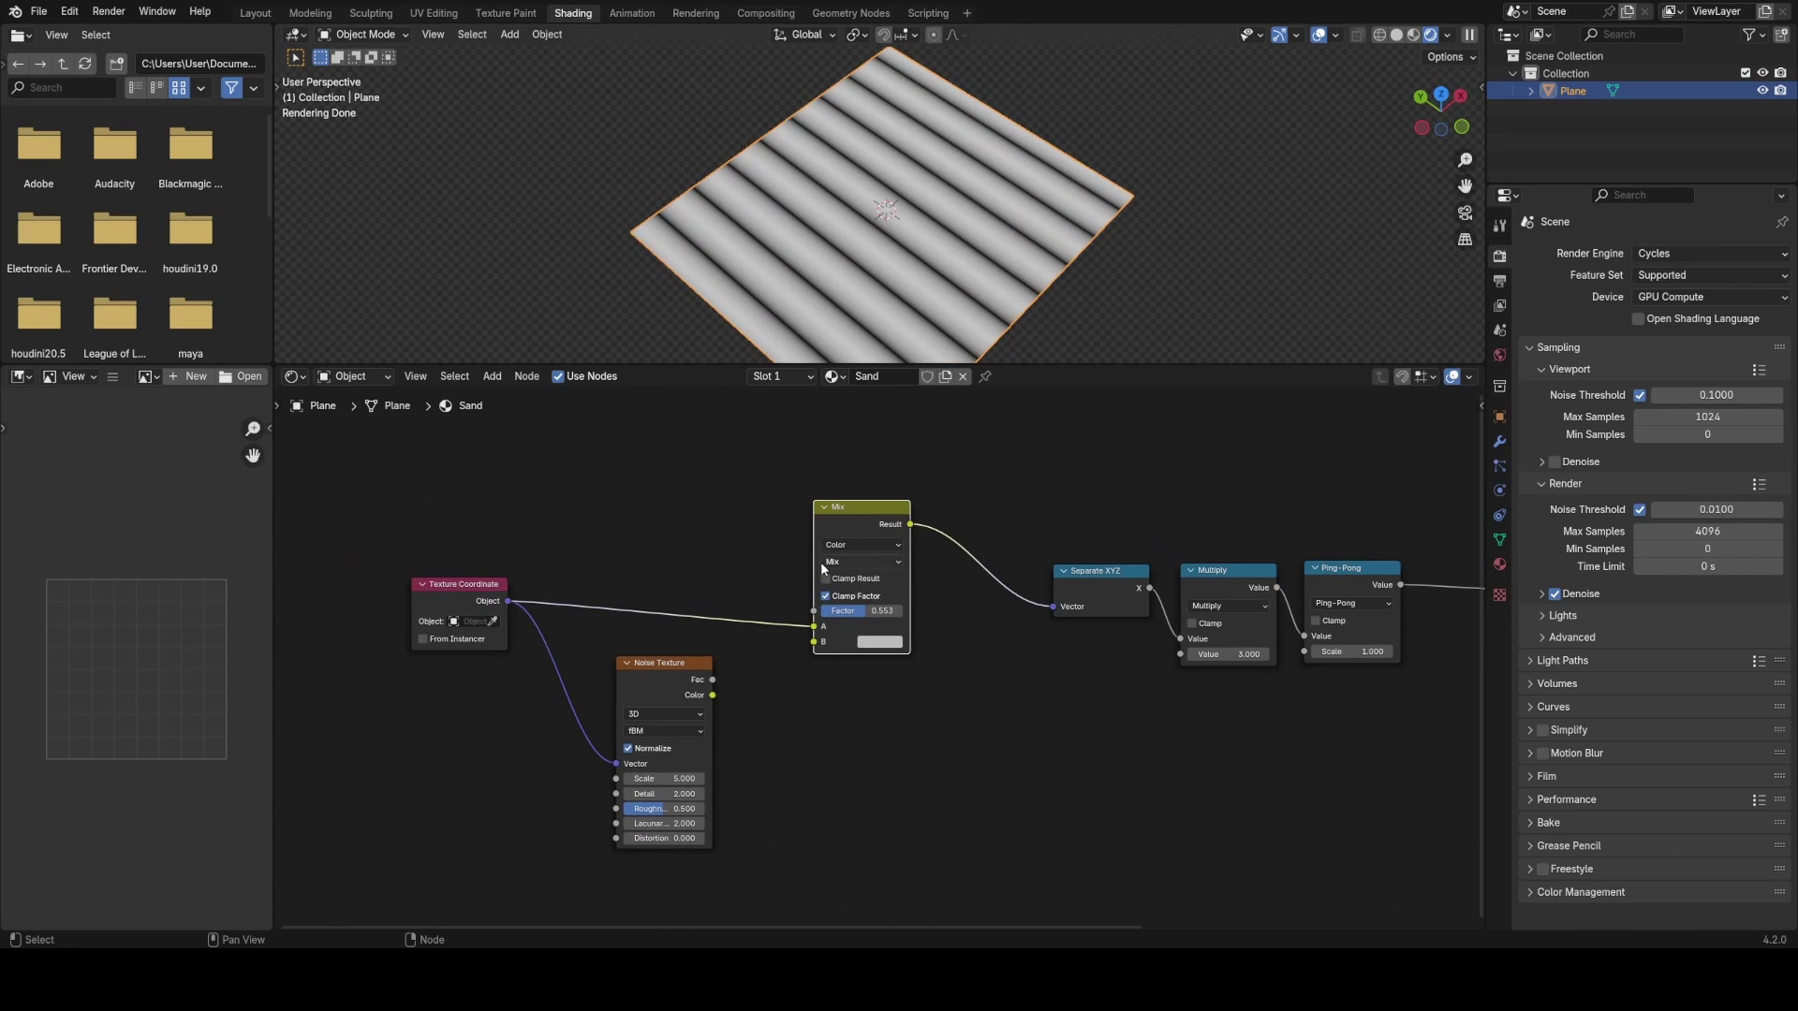
- Move the Texture Coordinate node down so its Object output lines up with the Mix node's A input
{"action": "scroll", "coordinate": [650, 589], "scroll_direction": "up", "scroll_amount": 1}
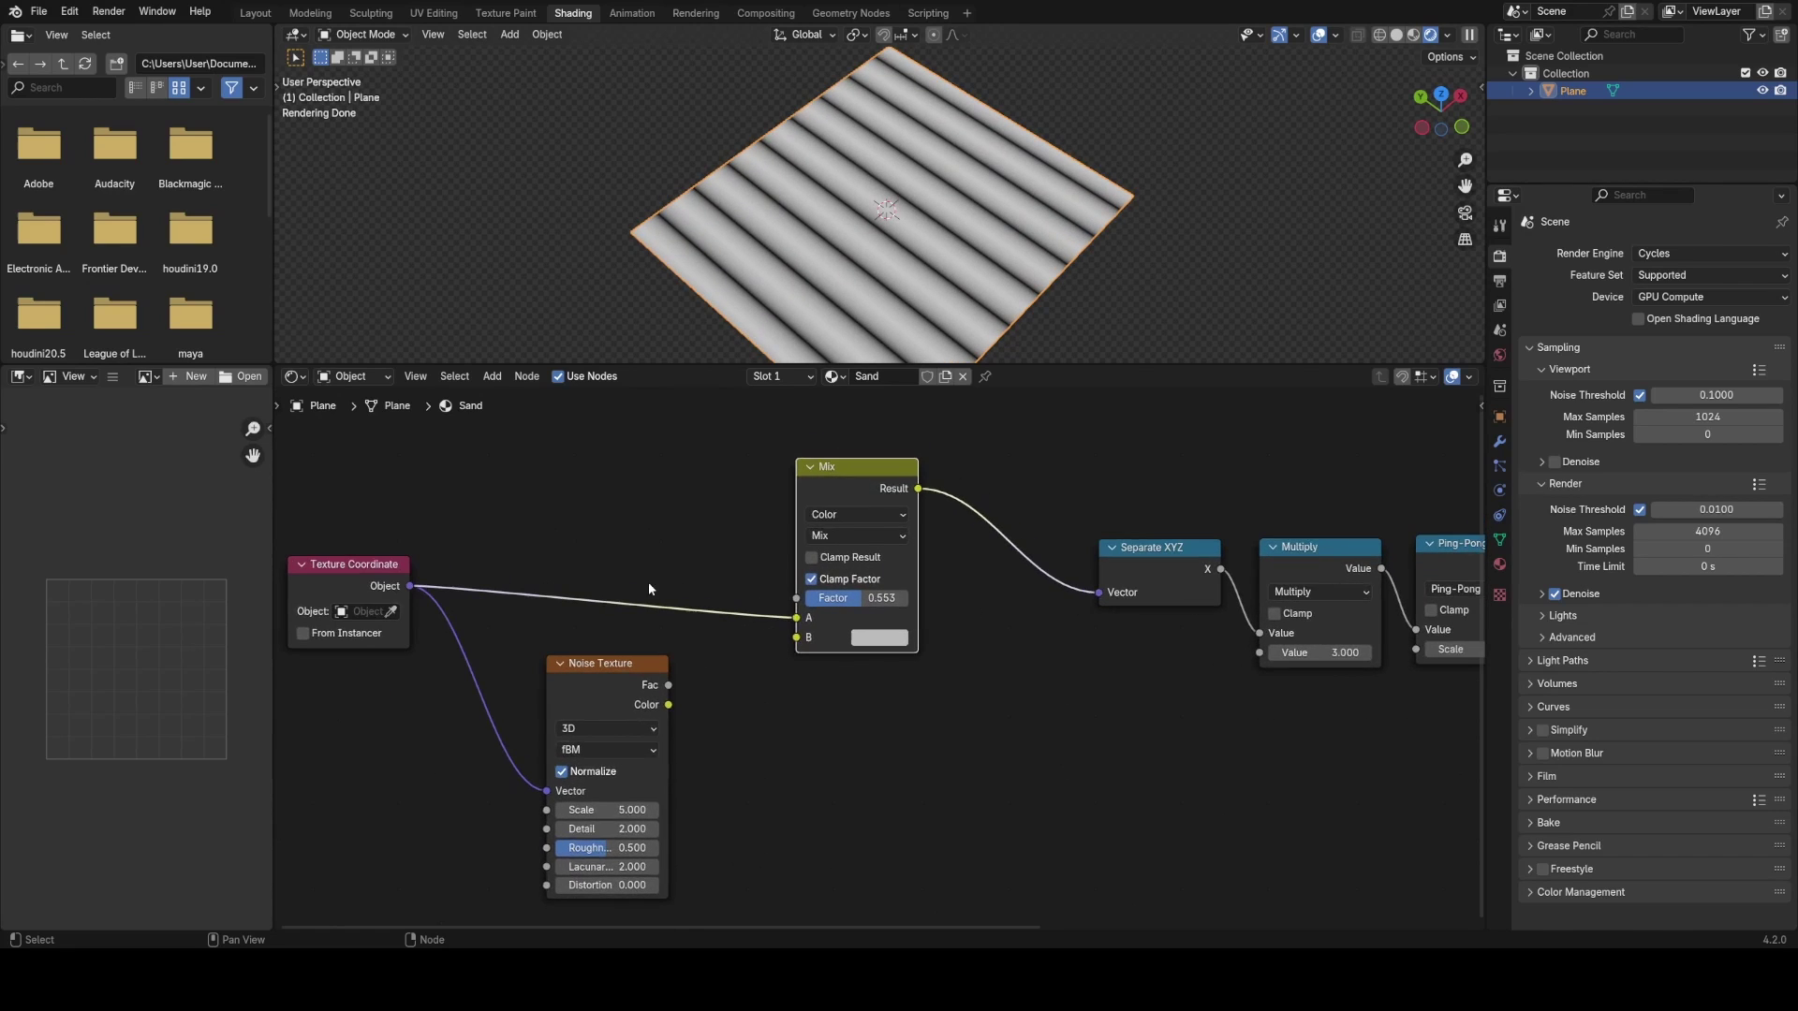
{"action": "left_click", "coordinate": [859, 643]}
{"action": "left_click", "coordinate": [882, 728]}
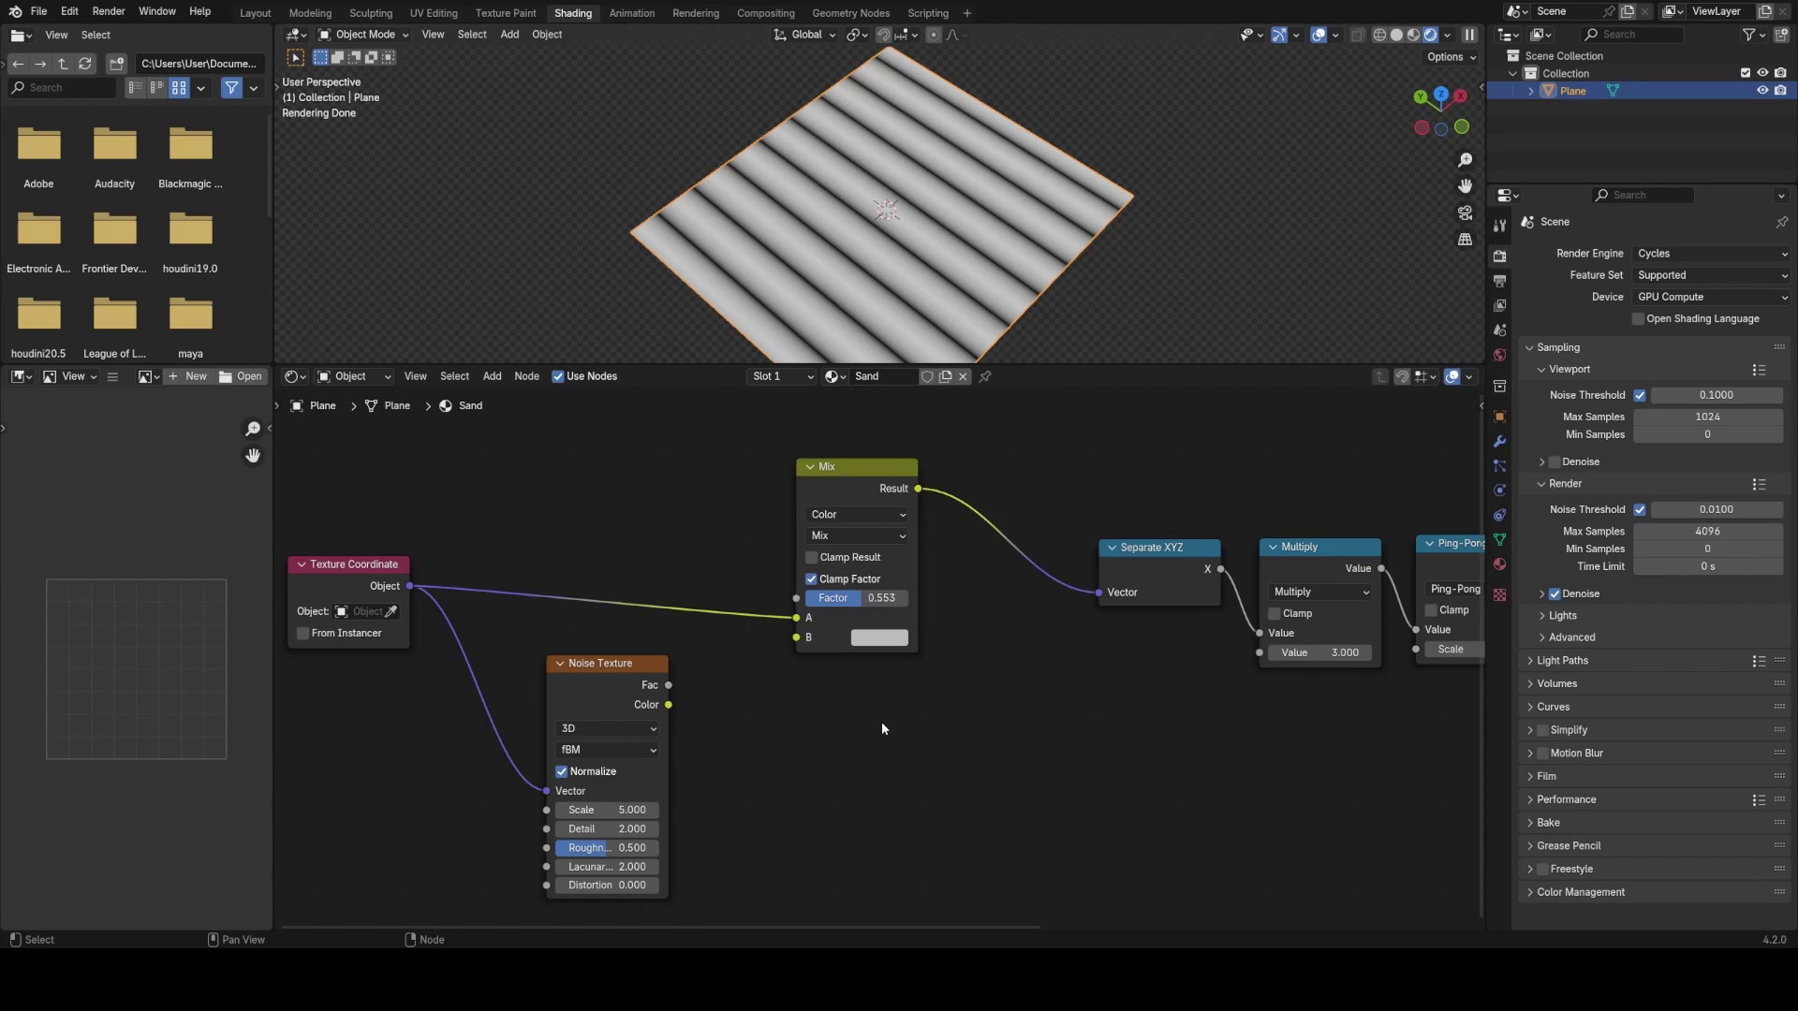
{"action": "left_click_drag", "start_coordinate": [374, 565], "coordinate": [377, 598]}
{"action": "left_click_drag", "start_coordinate": [900, 499], "coordinate": [913, 523]}
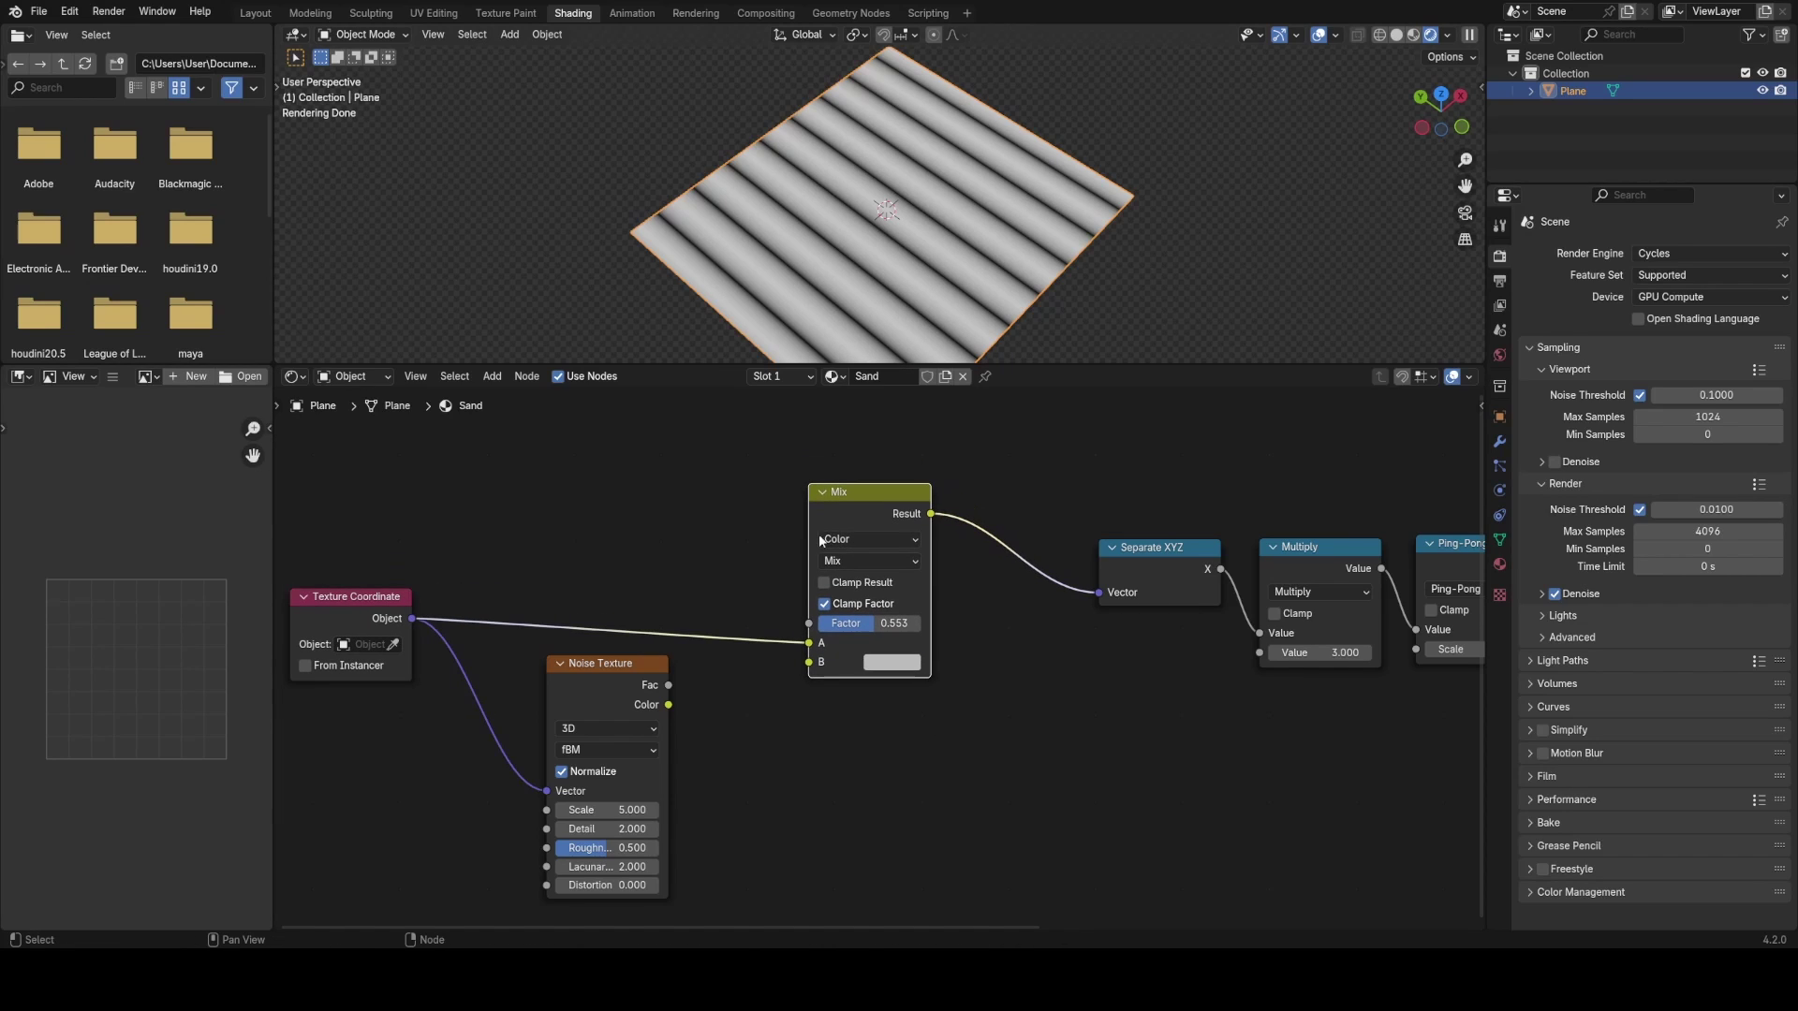
{"action": "key", "text": "ctrl+z"}
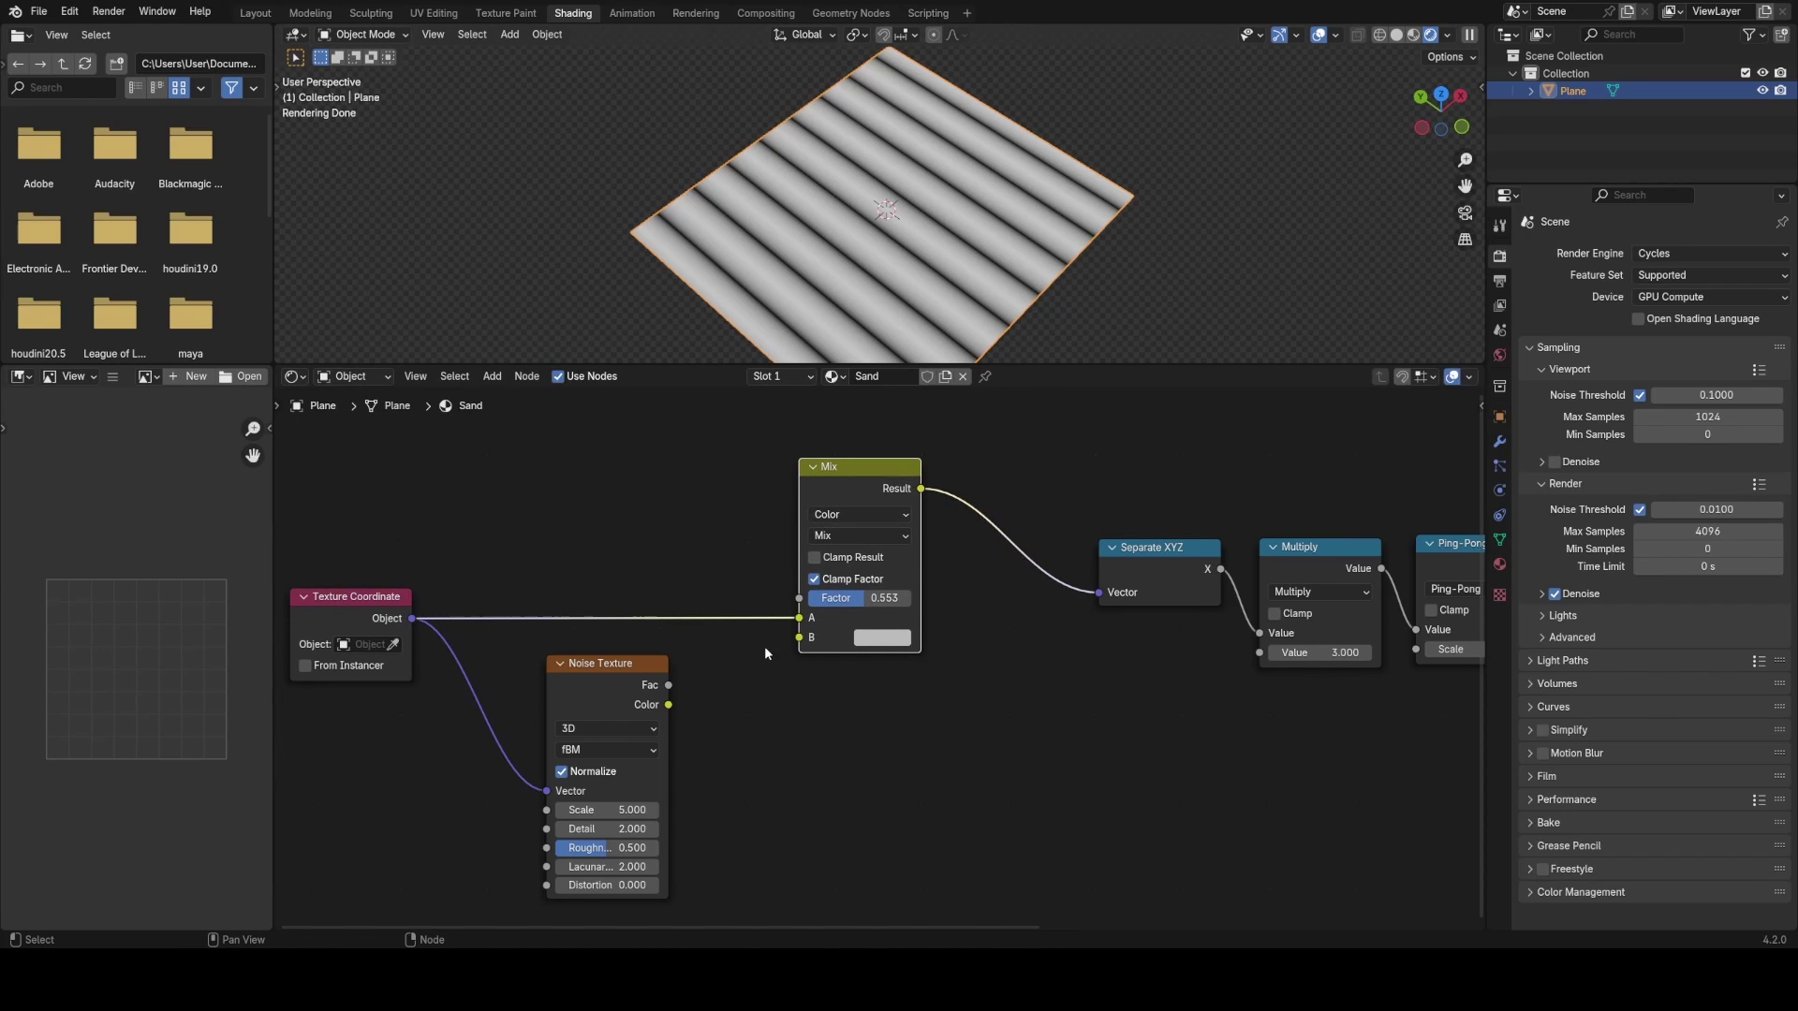
- Set the Mix node's blending mode to Add and connect the Noise Texture's Color output to its B input
{"action": "left_click", "coordinate": [858, 534]}
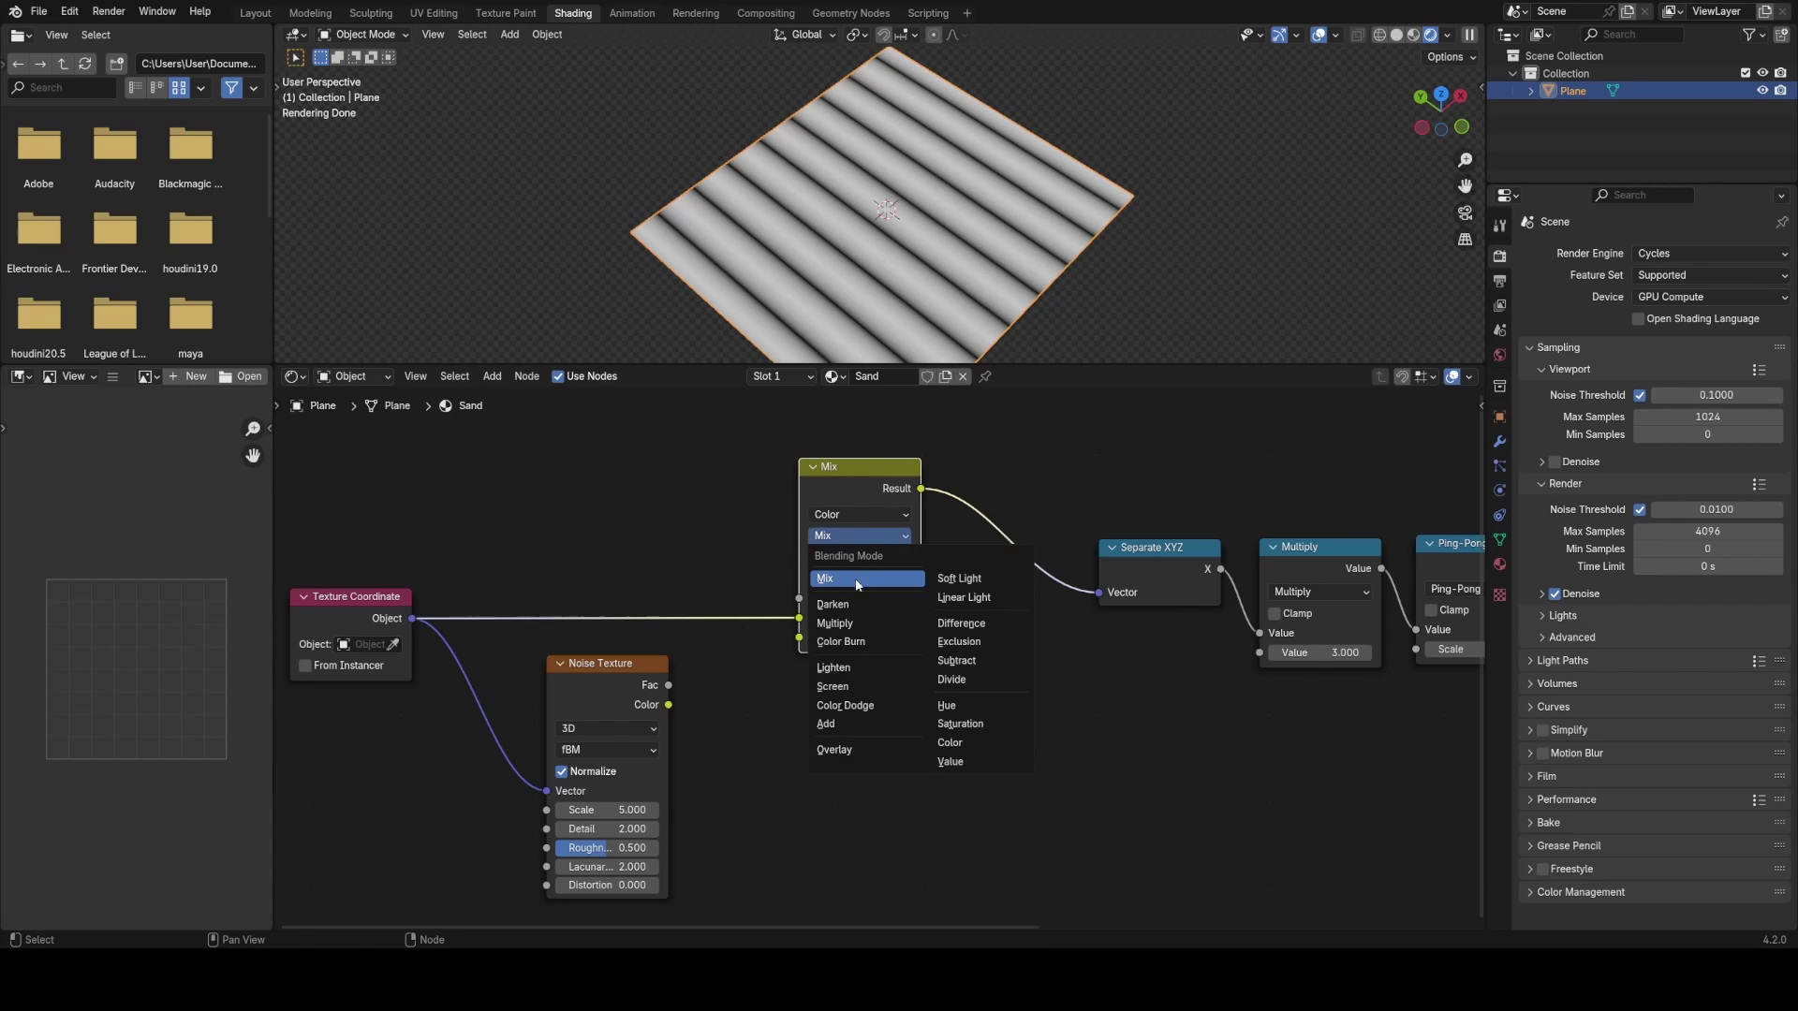
{"action": "left_click", "coordinate": [853, 728]}
{"action": "left_click_drag", "start_coordinate": [669, 705], "coordinate": [578, 728]}
{"action": "left_click_drag", "start_coordinate": [804, 646], "coordinate": [801, 639]}
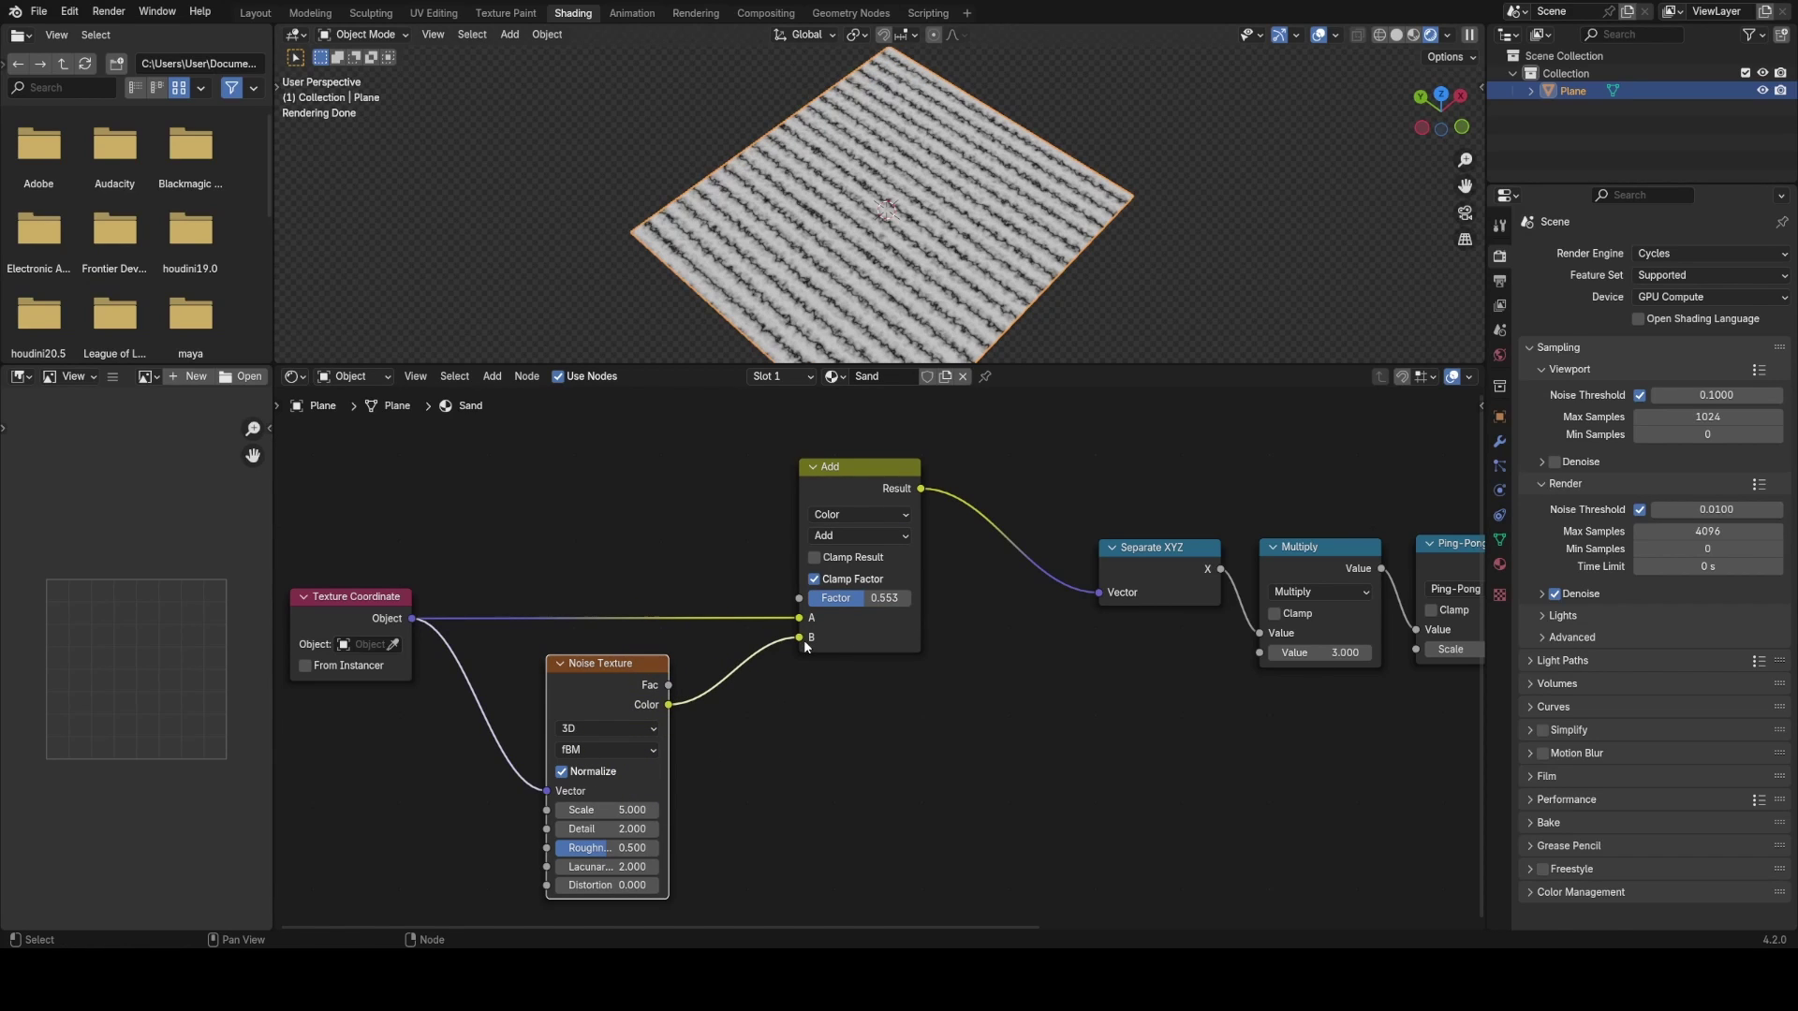
- Set the Noise Texture's Scale to 1 and its Roughness to 0.2
{"action": "middle_click_drag", "start_coordinate": [860, 312], "coordinate": [946, 328]}
{"action": "scroll", "coordinate": [913, 281], "scroll_direction": "up", "scroll_amount": 3}
{"action": "mouse_move", "coordinate": [903, 267]}
{"action": "middle_mouse_down"}
{"action": "mouse_move", "coordinate": [927, 273]}
{"action": "mouse_move", "coordinate": [905, 271]}
{"action": "middle_mouse_up"}
{"action": "scroll", "coordinate": [927, 268], "scroll_direction": "up", "scroll_amount": 6}
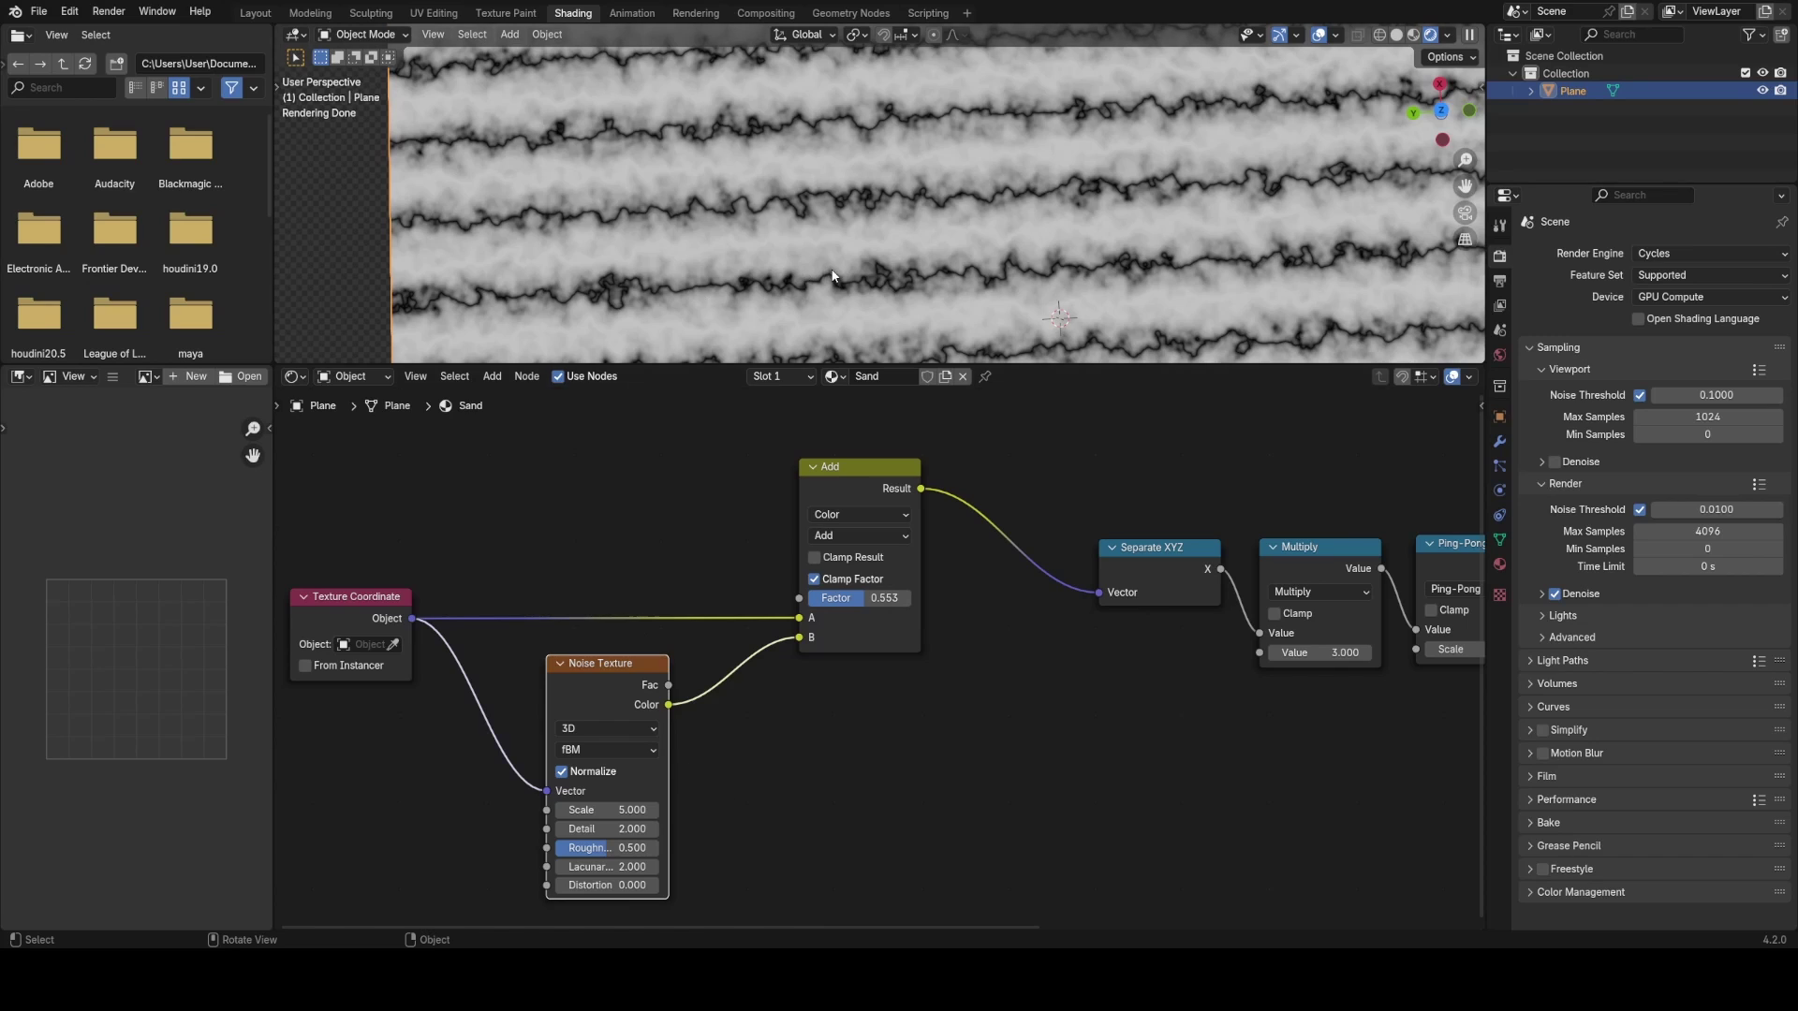
{"action": "scroll", "coordinate": [831, 273], "scroll_direction": "up", "scroll_amount": 2}
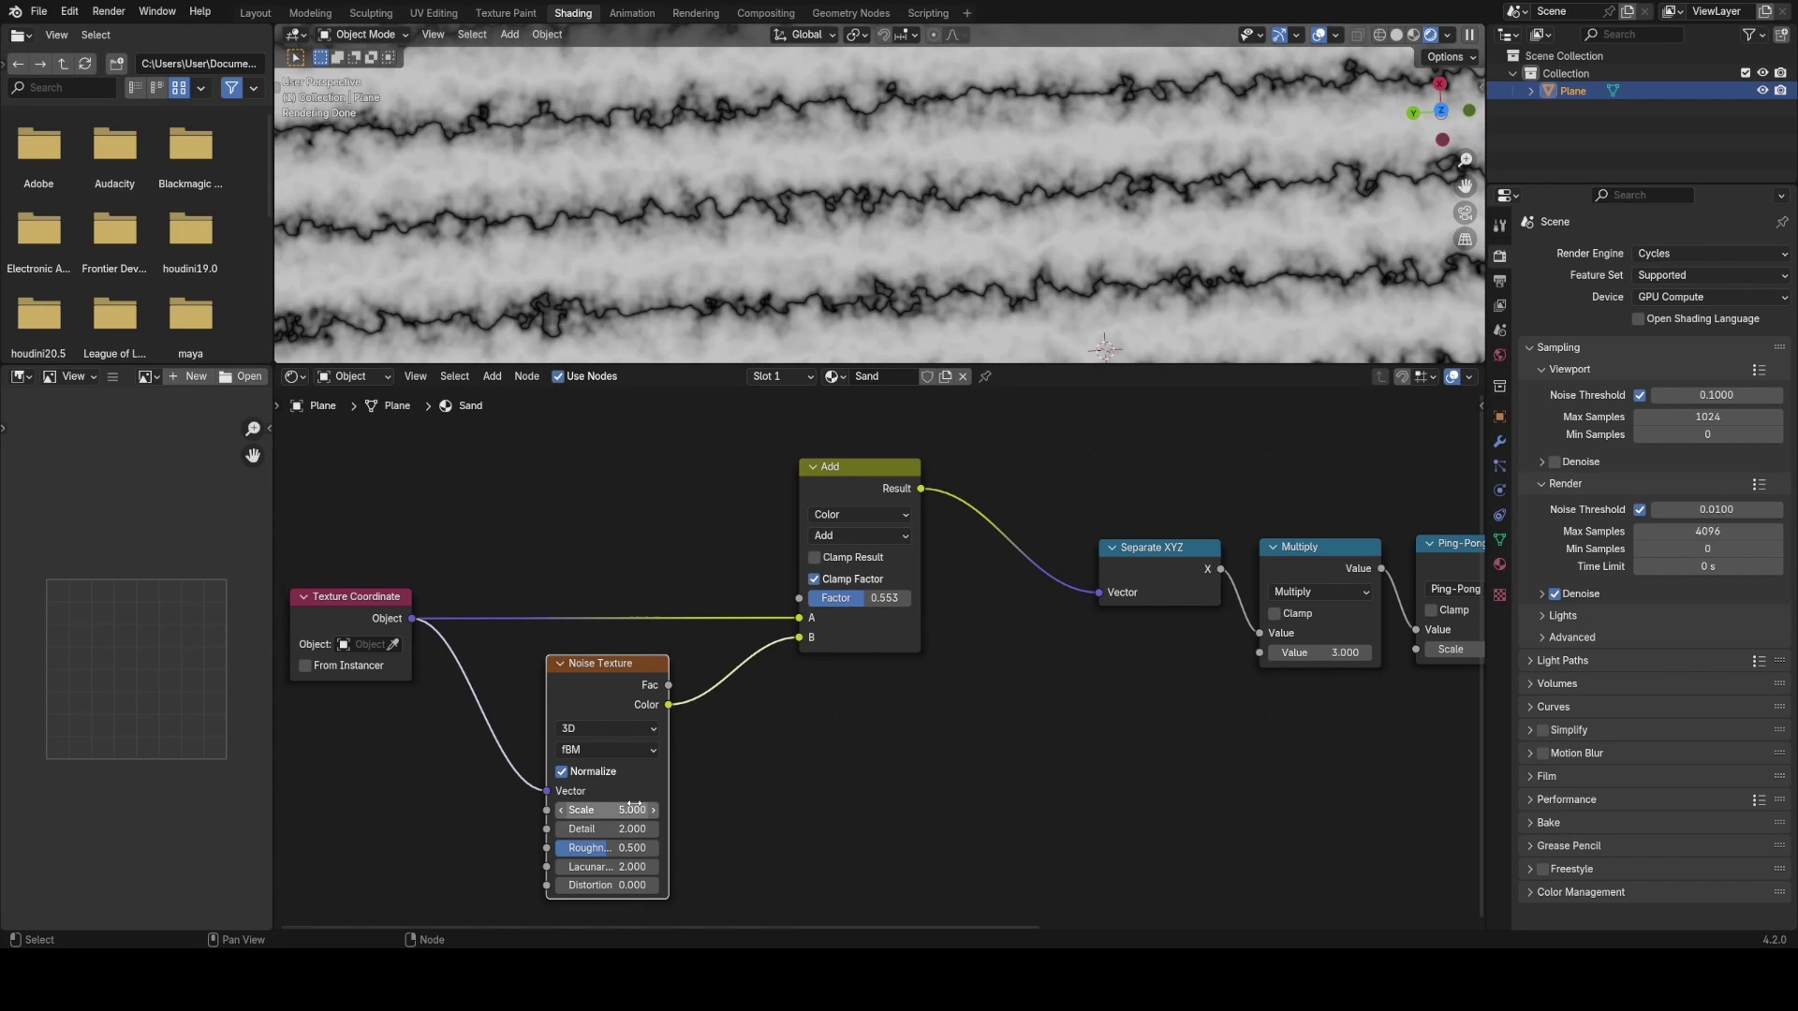
{"action": "key", "text": "Return"}
{"action": "scroll", "coordinate": [843, 234], "scroll_direction": "down", "scroll_amount": 4}
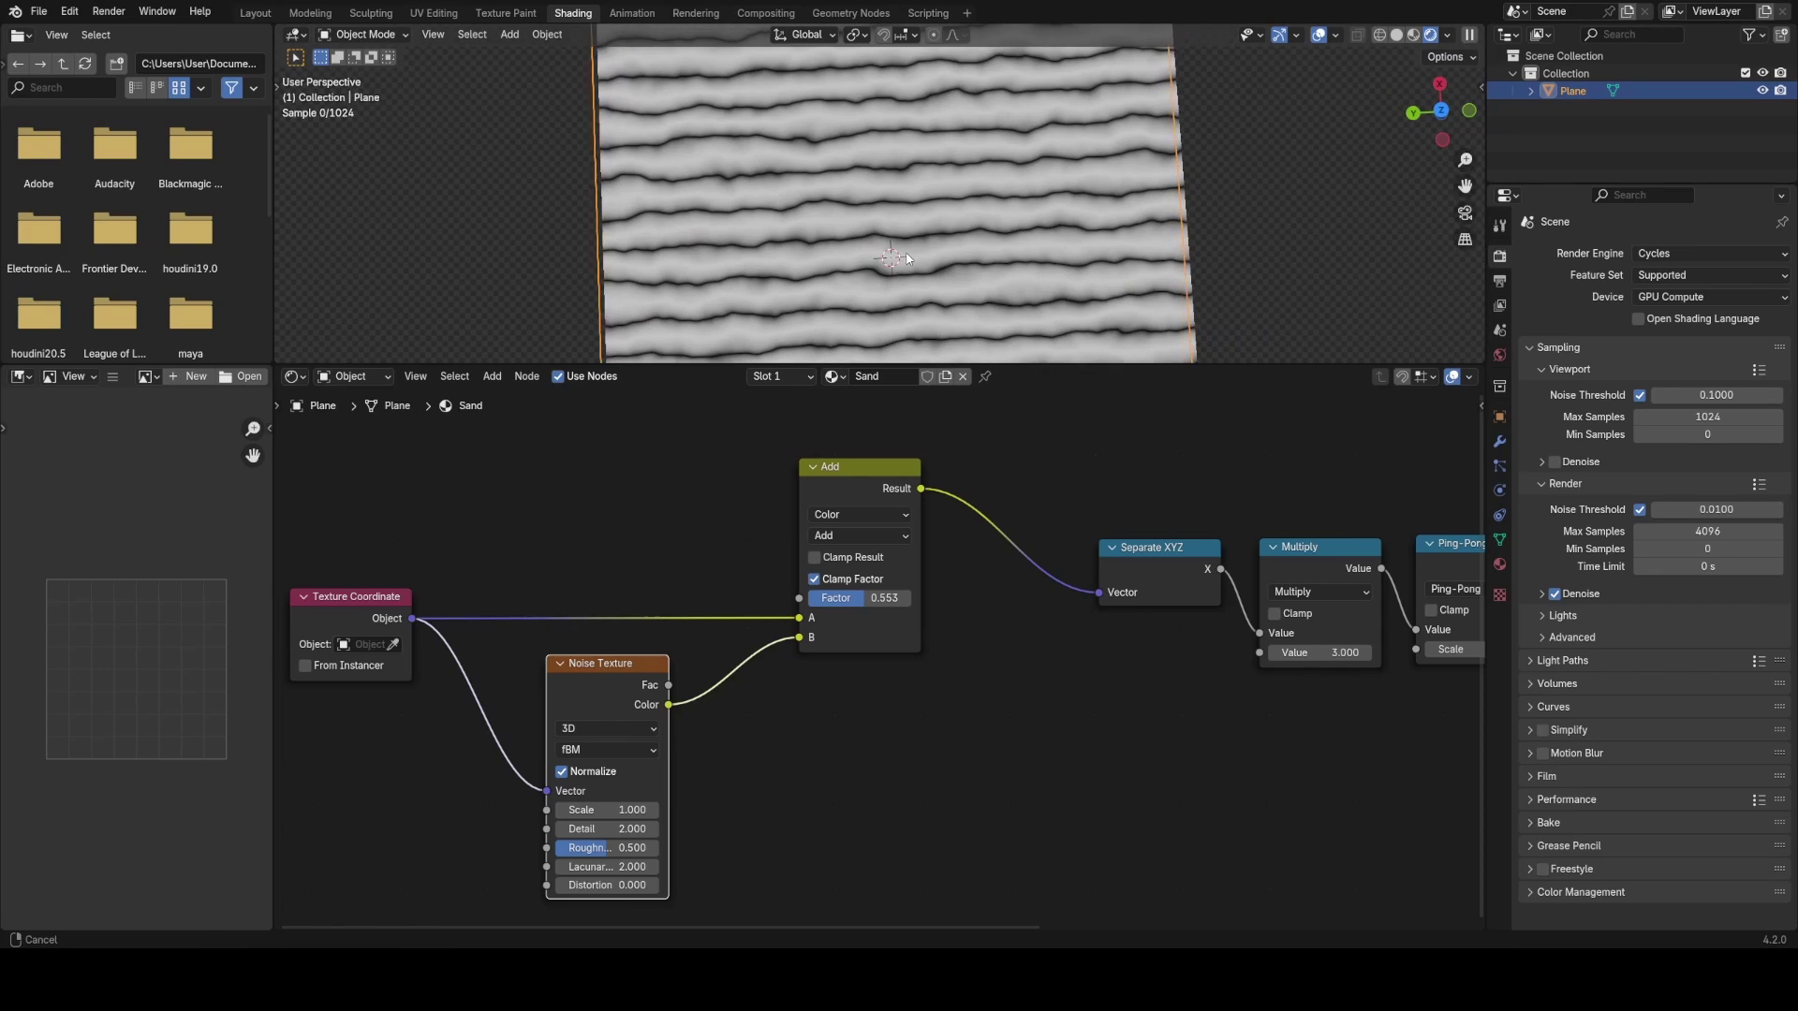
{"action": "left_click_drag", "start_coordinate": [620, 850], "coordinate": [590, 849]}
- Lower the Noise Texture's Scale to 0.67 and set the Add node's Factor to 0.62
{"action": "middle_click_drag", "start_coordinate": [776, 741], "coordinate": [736, 795]}
{"action": "scroll", "coordinate": [736, 796], "scroll_direction": "up", "scroll_amount": 1}
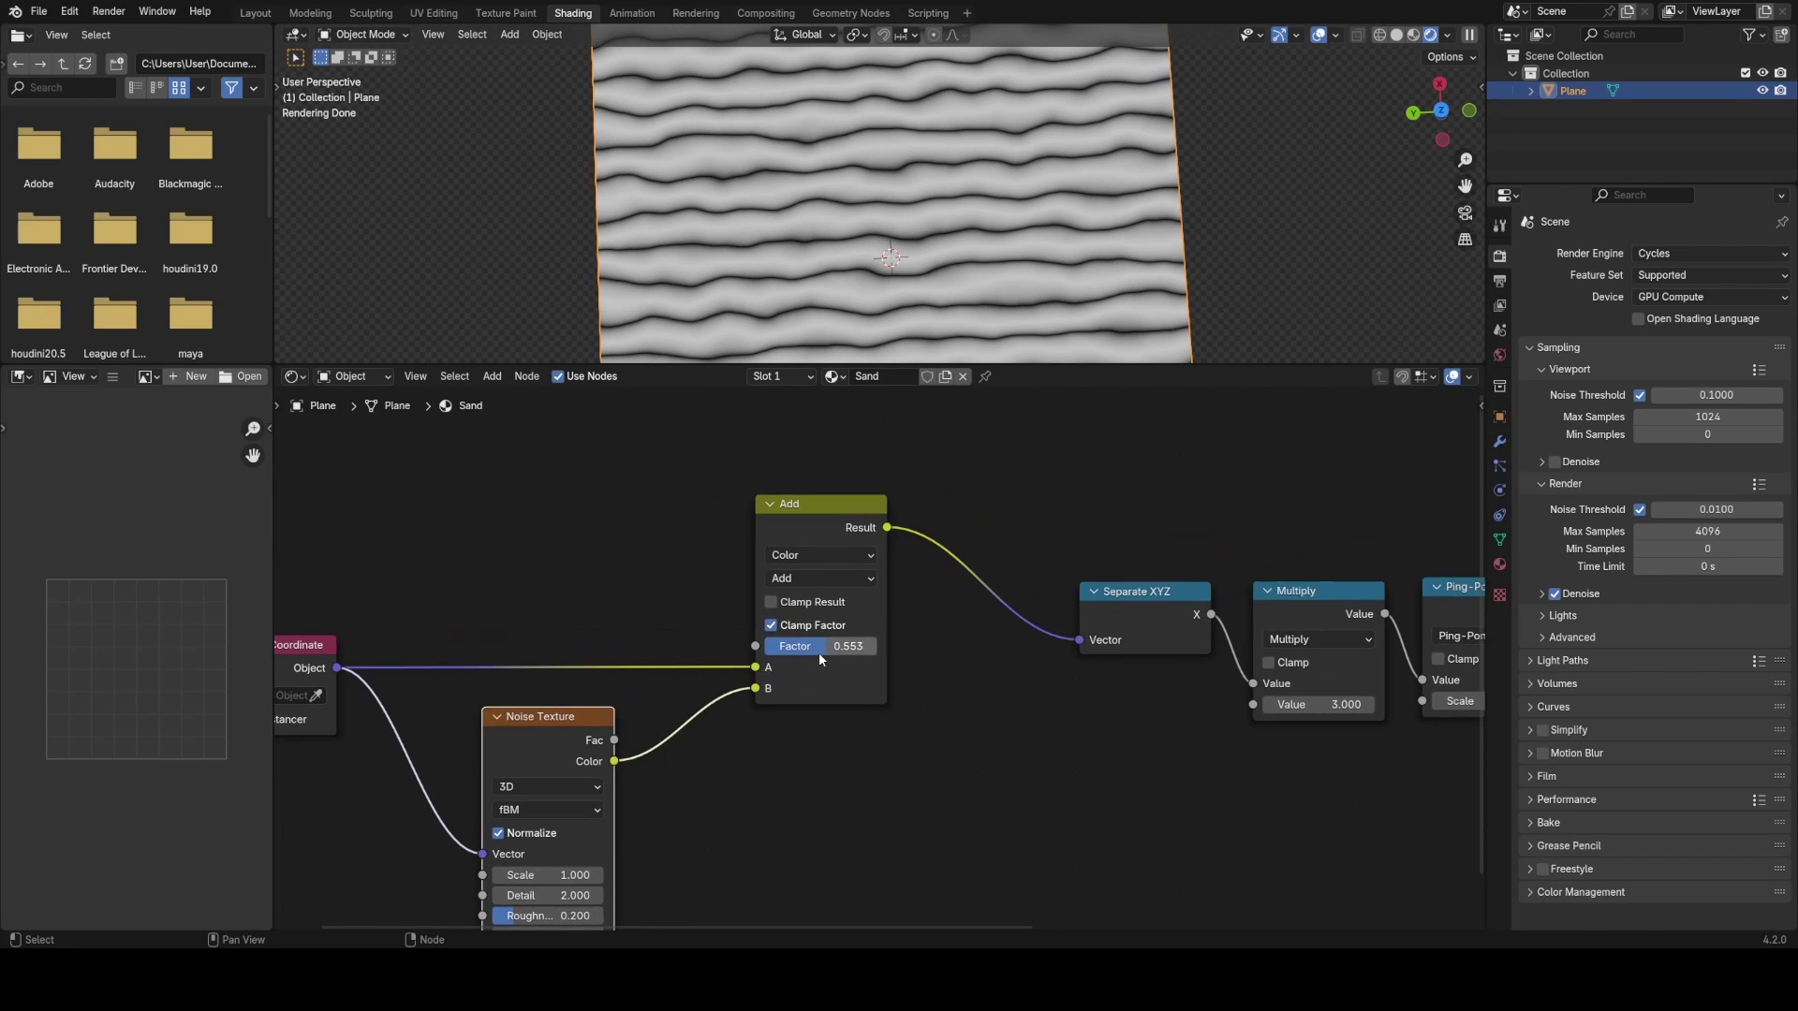
{"action": "mouse_move", "coordinate": [818, 651]}
{"action": "left_mouse_down"}
{"action": "mouse_move", "coordinate": [785, 651]}
{"action": "mouse_move", "coordinate": [838, 646]}
{"action": "left_mouse_up"}
{"action": "scroll", "coordinate": [974, 238], "scroll_direction": "down", "scroll_amount": 5}
{"action": "left_click_drag", "start_coordinate": [573, 874], "coordinate": [537, 875], "text": "shift"}
{"action": "left_click_drag", "start_coordinate": [821, 651], "coordinate": [835, 651]}
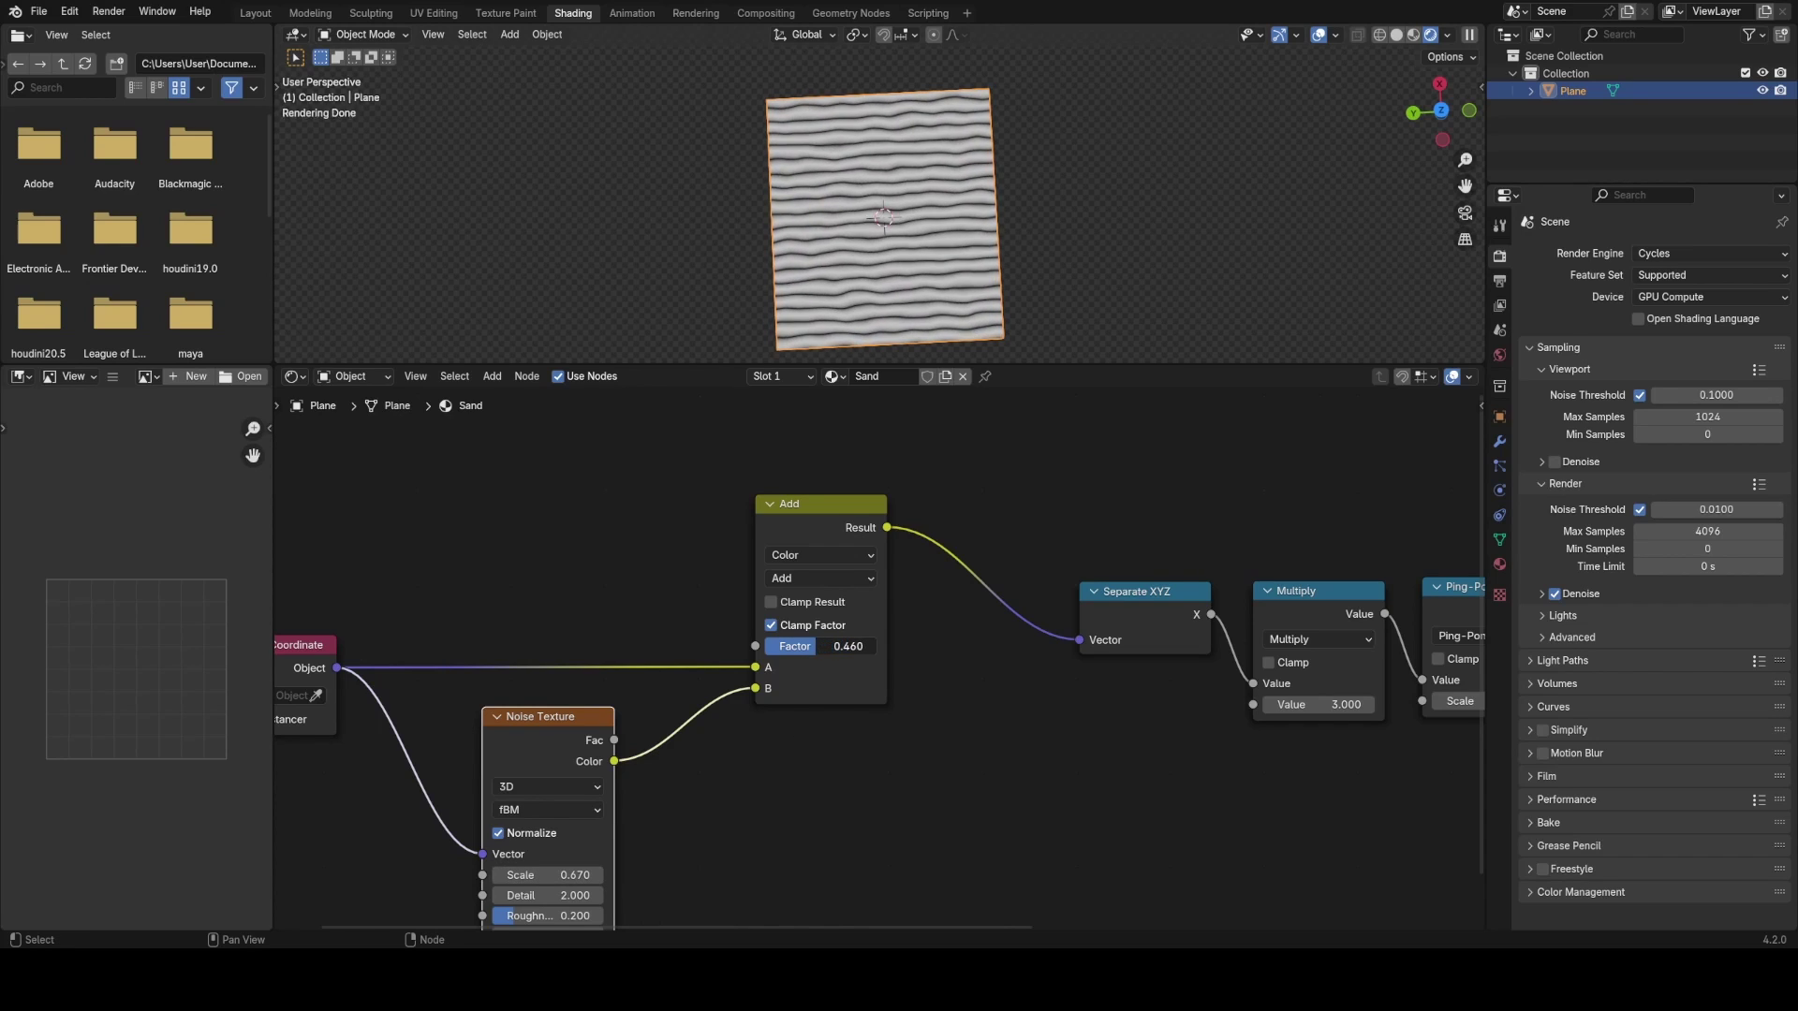
- Try higher Roughness and Detail values on the Noise Texture, and undo the changes
{"action": "middle_click_drag", "start_coordinate": [676, 772], "coordinate": [755, 704]}
{"action": "scroll", "coordinate": [827, 519], "scroll_direction": "down", "scroll_amount": 3}
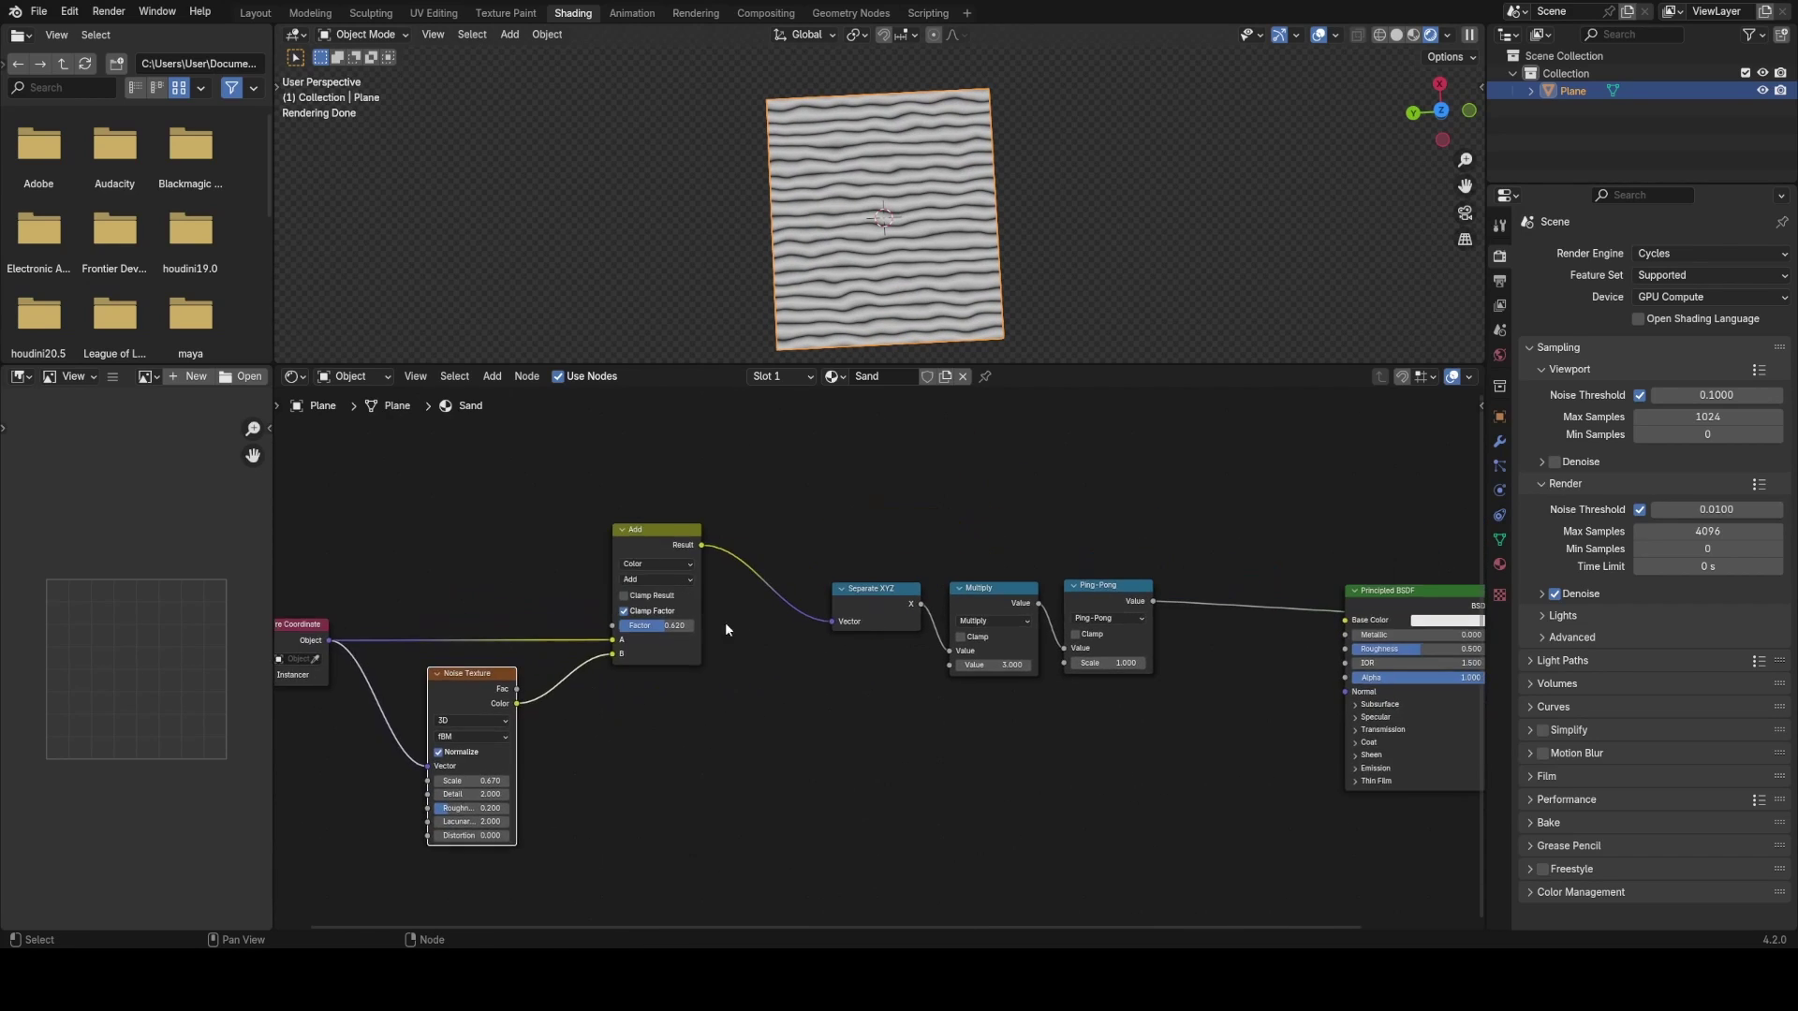
{"action": "scroll", "coordinate": [912, 255], "scroll_direction": "up", "scroll_amount": 5}
{"action": "middle_click_drag", "start_coordinate": [912, 255], "coordinate": [886, 208]}
{"action": "scroll", "coordinate": [735, 702], "scroll_direction": "up", "scroll_amount": 4}
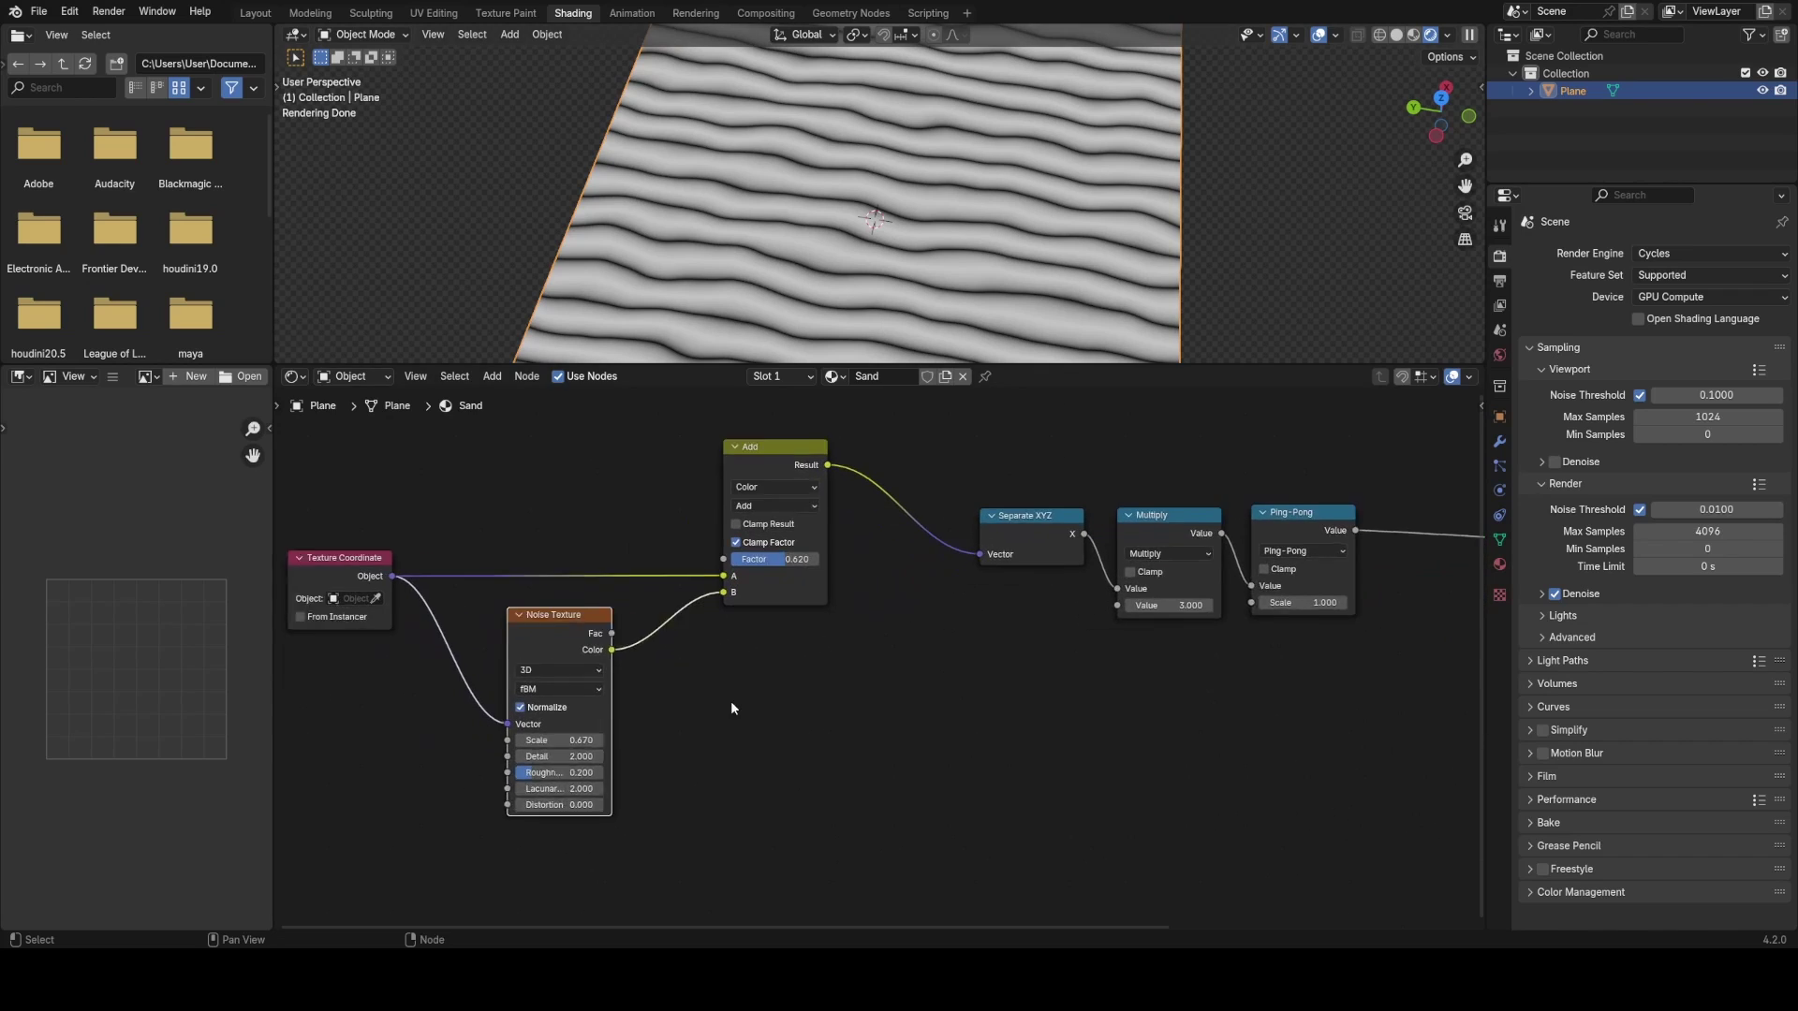
{"action": "left_click_drag", "start_coordinate": [496, 791], "coordinate": [518, 787]}
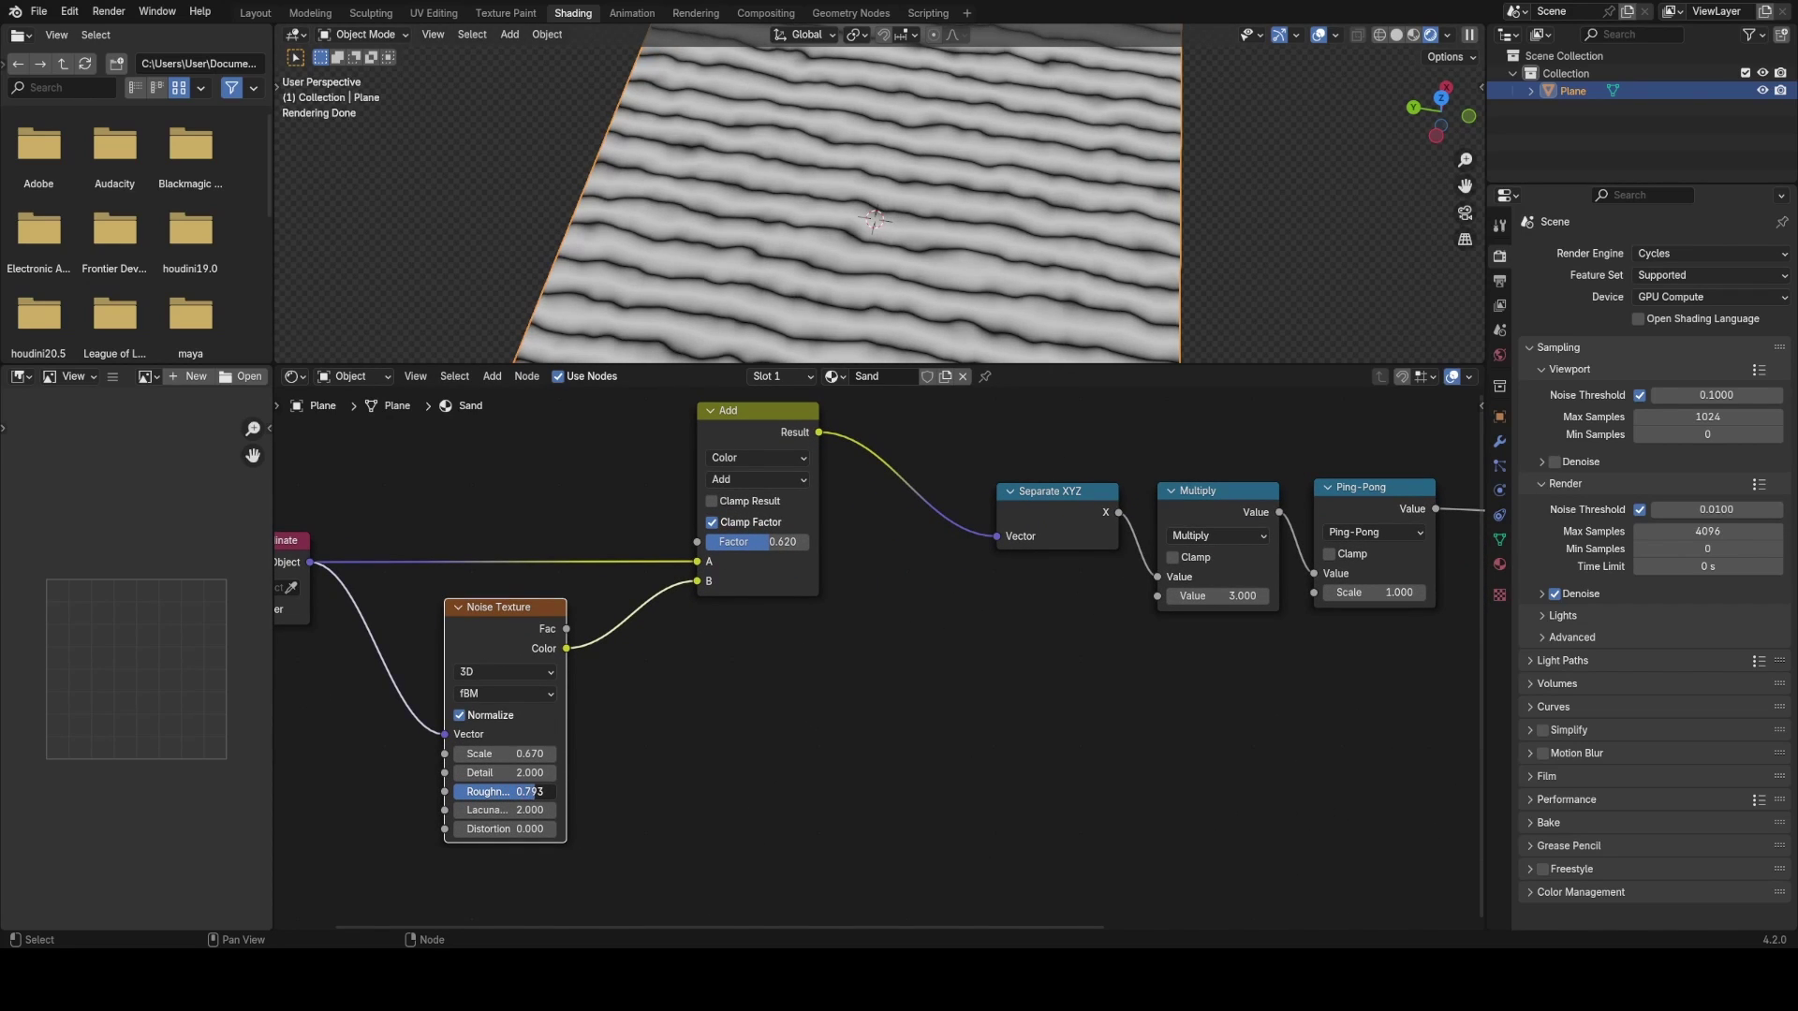
{"action": "key", "text": "ctrl+z"}
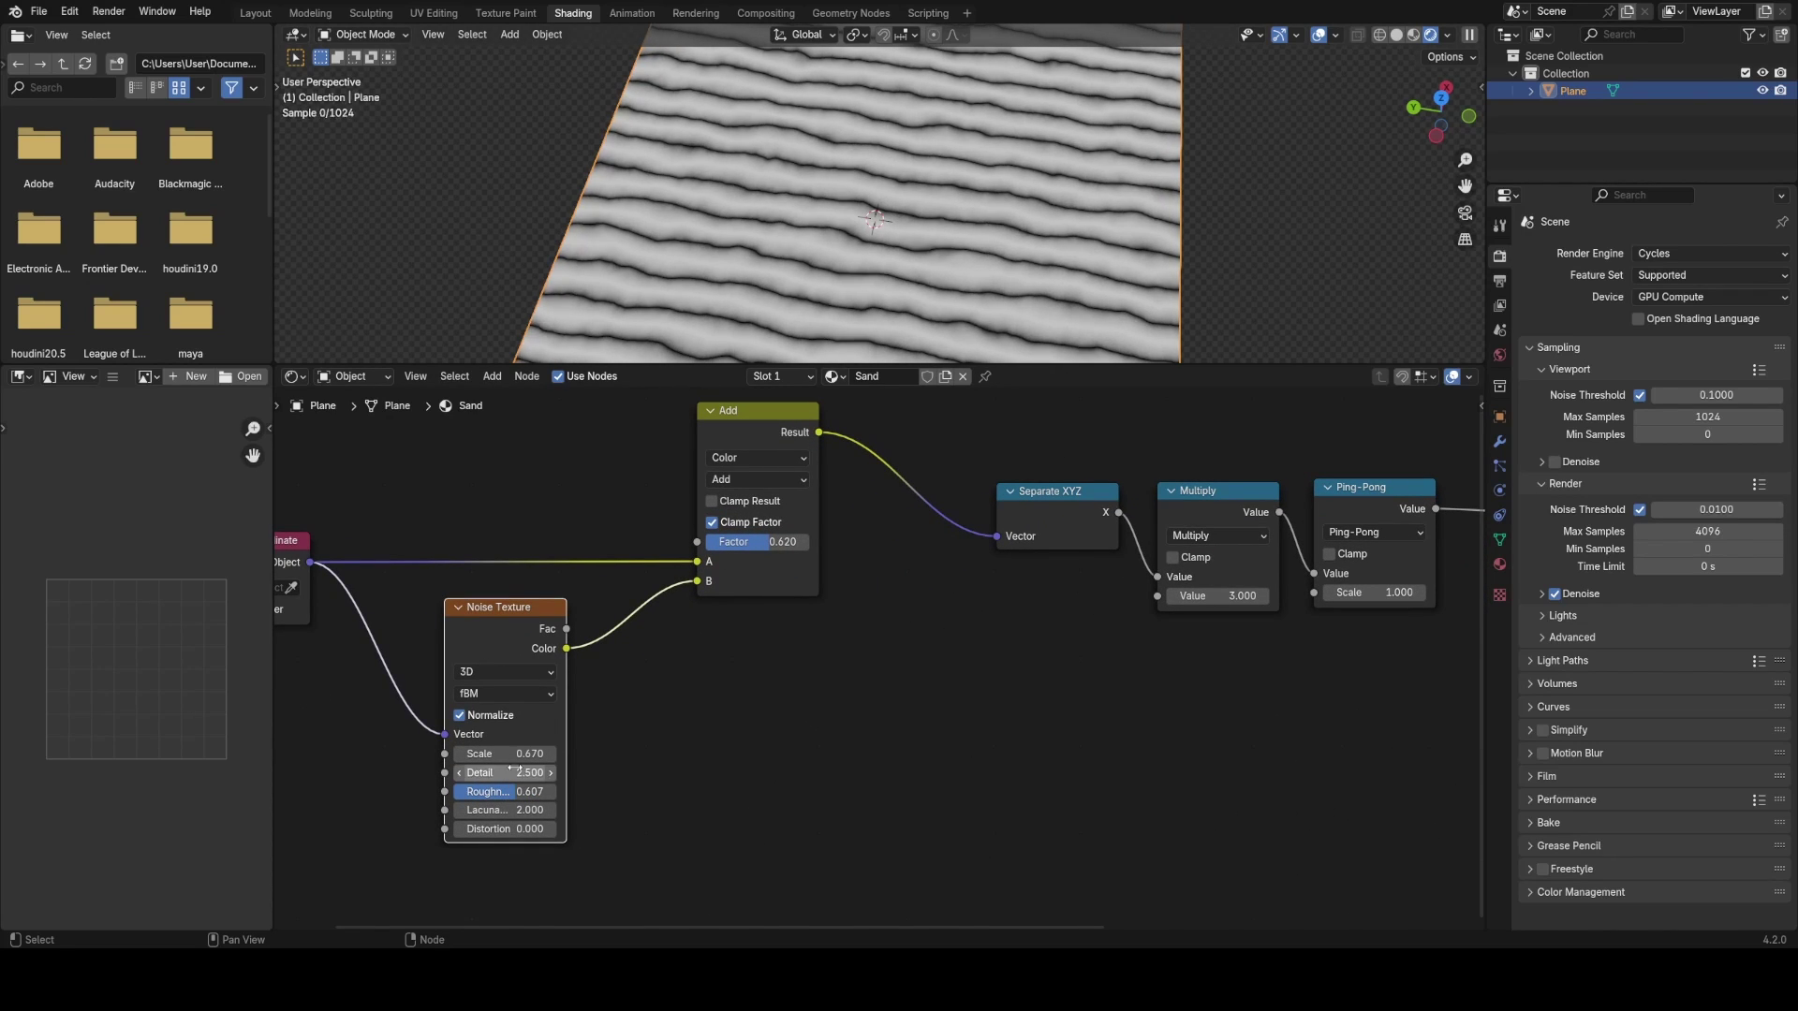
- Save the current Blender file
{"action": "middle_click_drag", "start_coordinate": [823, 317], "coordinate": [821, 228]}
{"action": "key", "text": "ctrl+s"}
{"action": "scroll", "coordinate": [711, 605], "scroll_direction": "down", "scroll_amount": 1}
{"action": "middle_click_drag", "start_coordinate": [671, 592], "coordinate": [848, 625]}
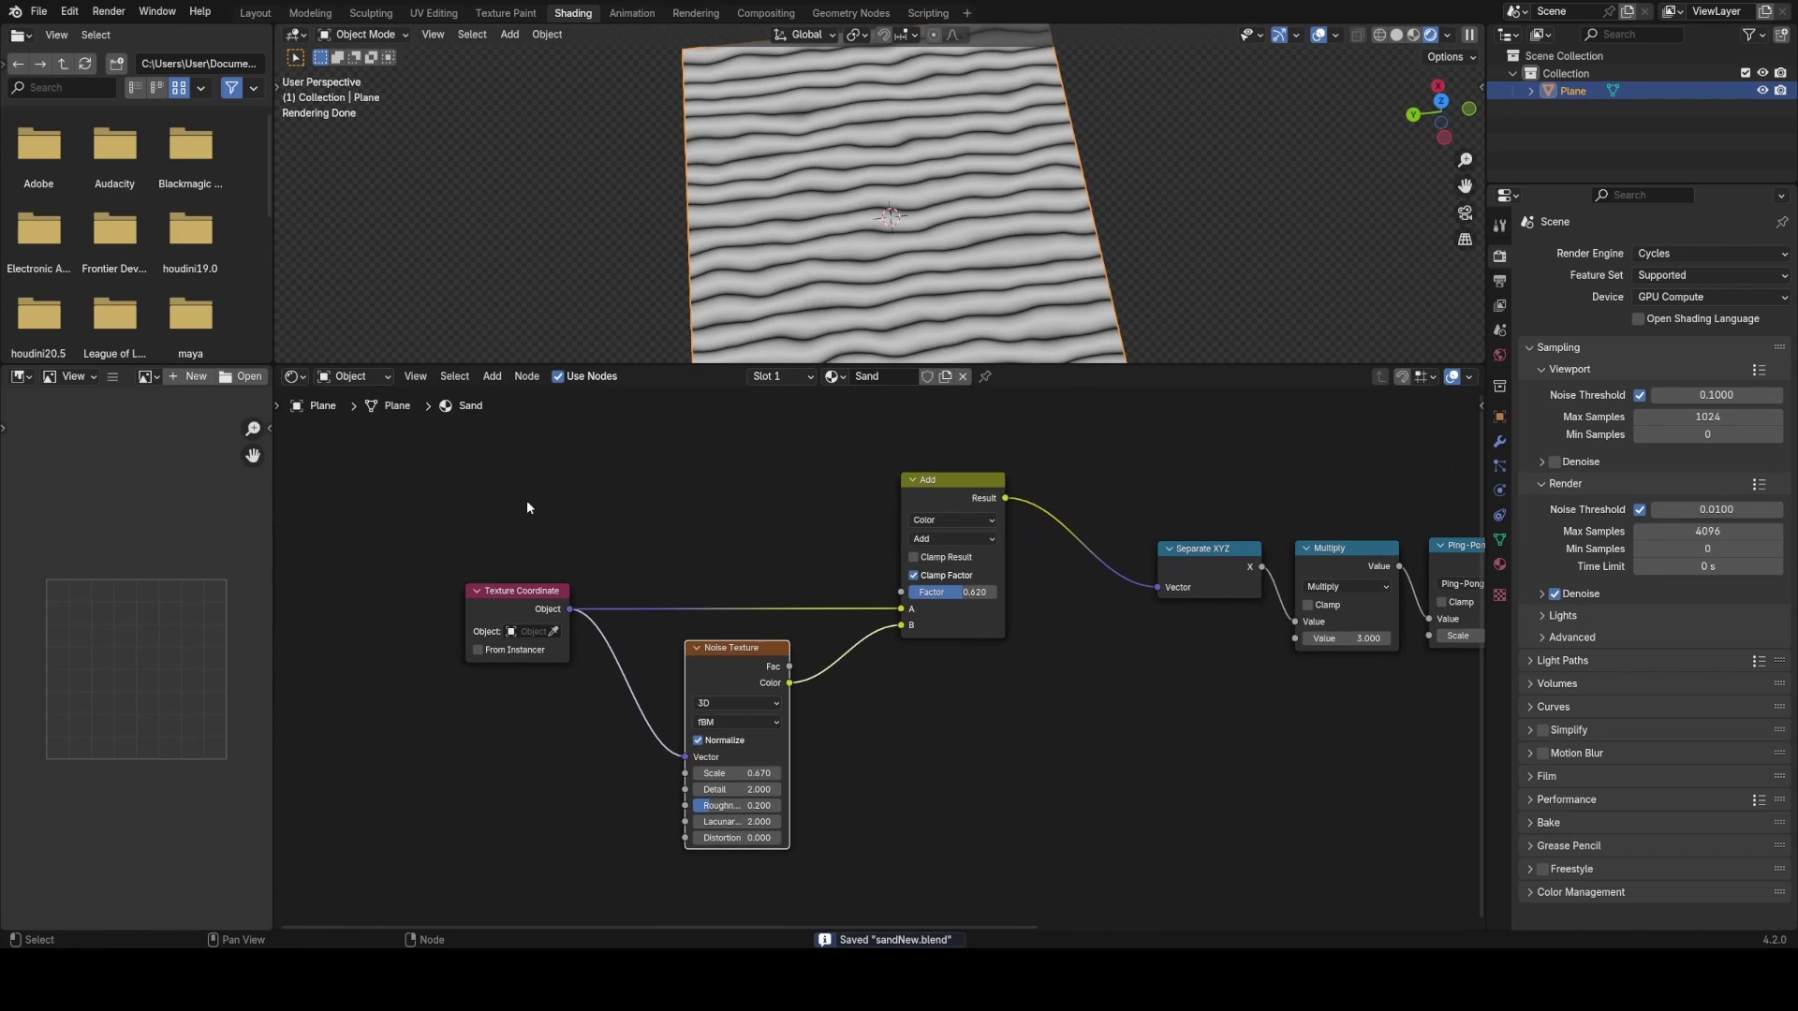
- Move the Texture Coordinate, Noise Texture and Add nodes together horizontally, closer to Separate XYZ
{"action": "left_click_drag", "start_coordinate": [527, 502], "coordinate": [906, 857]}
{"action": "key", "text": "g"}
{"action": "key", "text": "x"}
{"action": "left_click", "coordinate": [659, 832]}
{"action": "key", "text": "ctrl+z"}
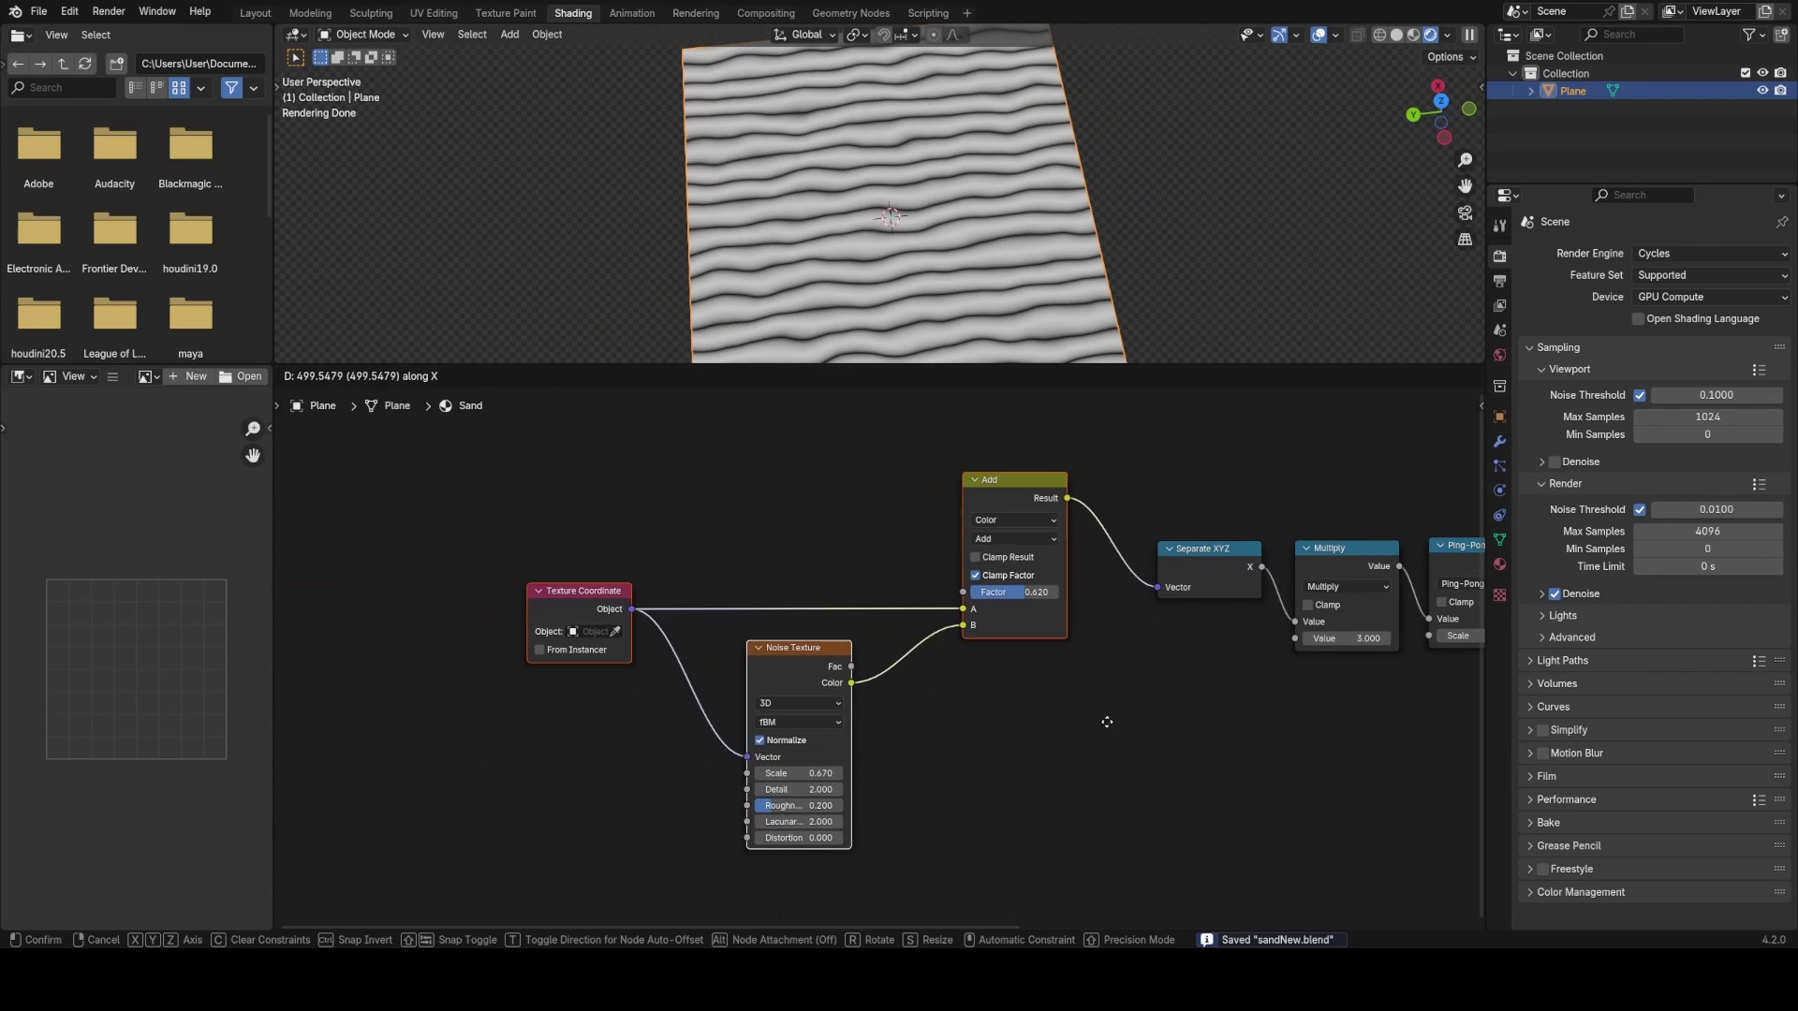
{"action": "scroll", "coordinate": [1016, 656], "scroll_direction": "down", "scroll_amount": 2}
{"action": "middle_click_drag", "start_coordinate": [957, 664], "coordinate": [930, 667]}
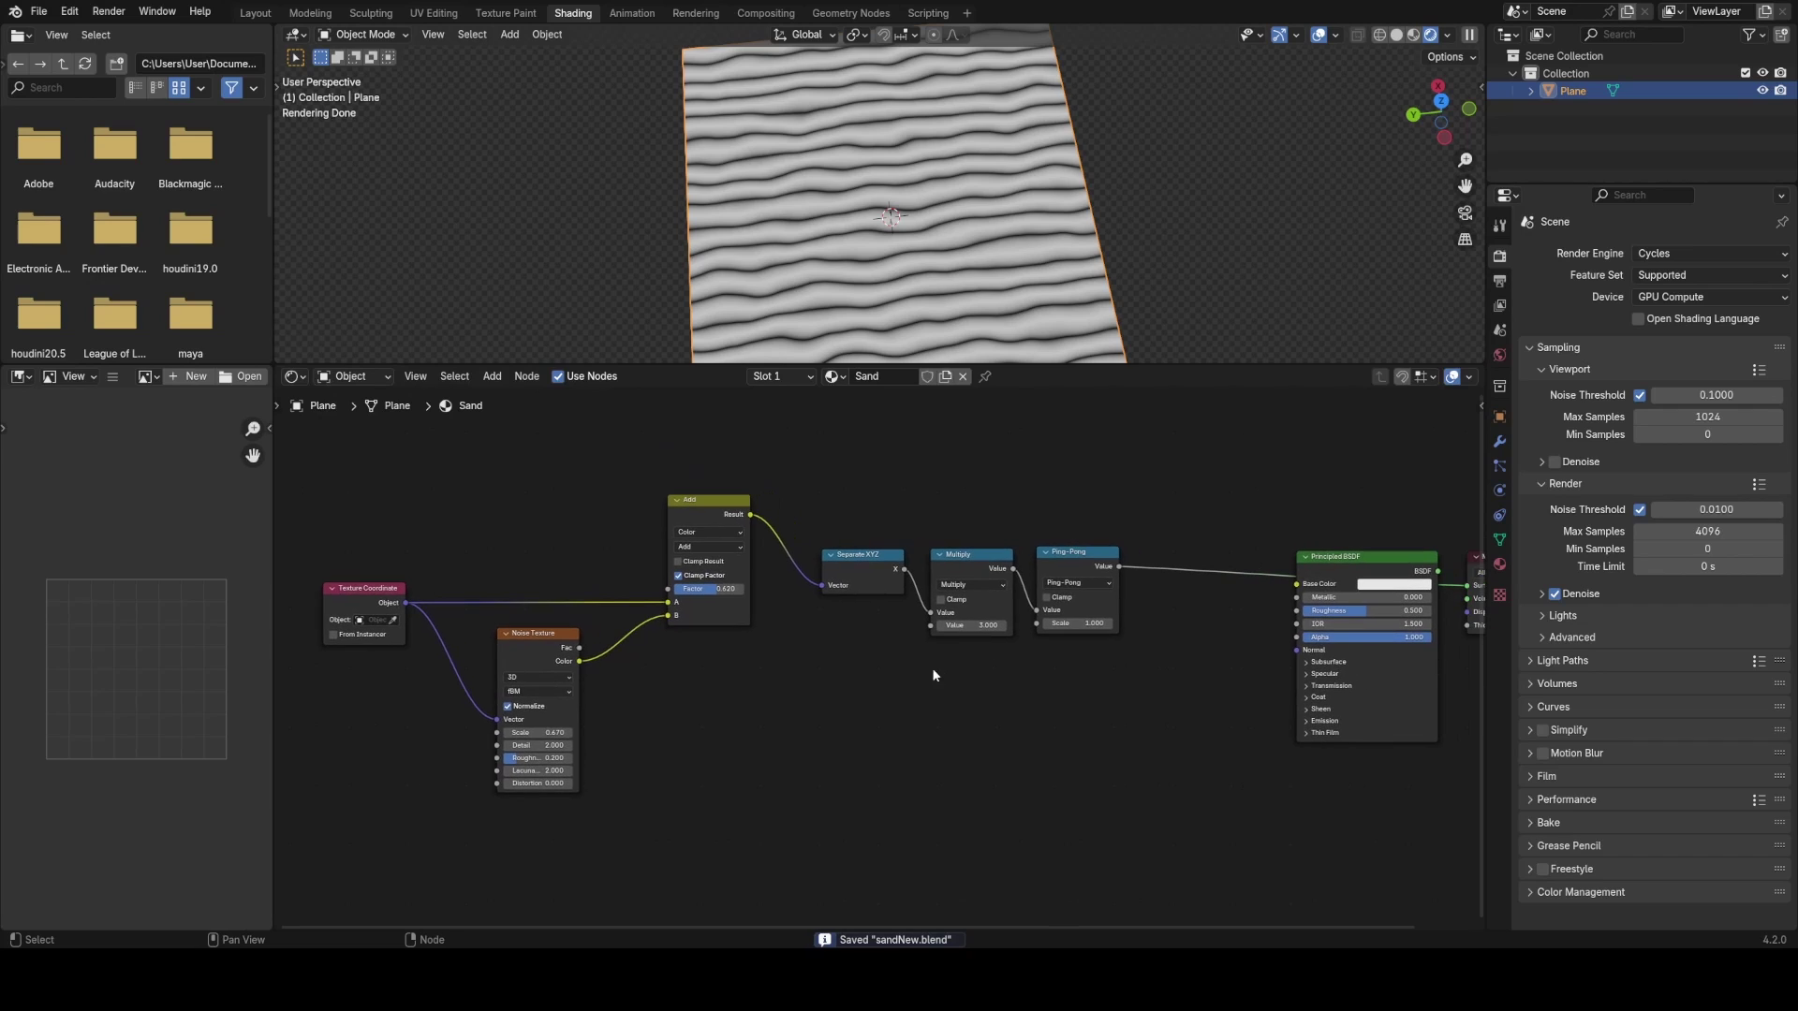
{"action": "scroll", "coordinate": [937, 271], "scroll_direction": "down", "scroll_amount": 3}
{"action": "middle_click_drag", "start_coordinate": [966, 265], "coordinate": [878, 356]}
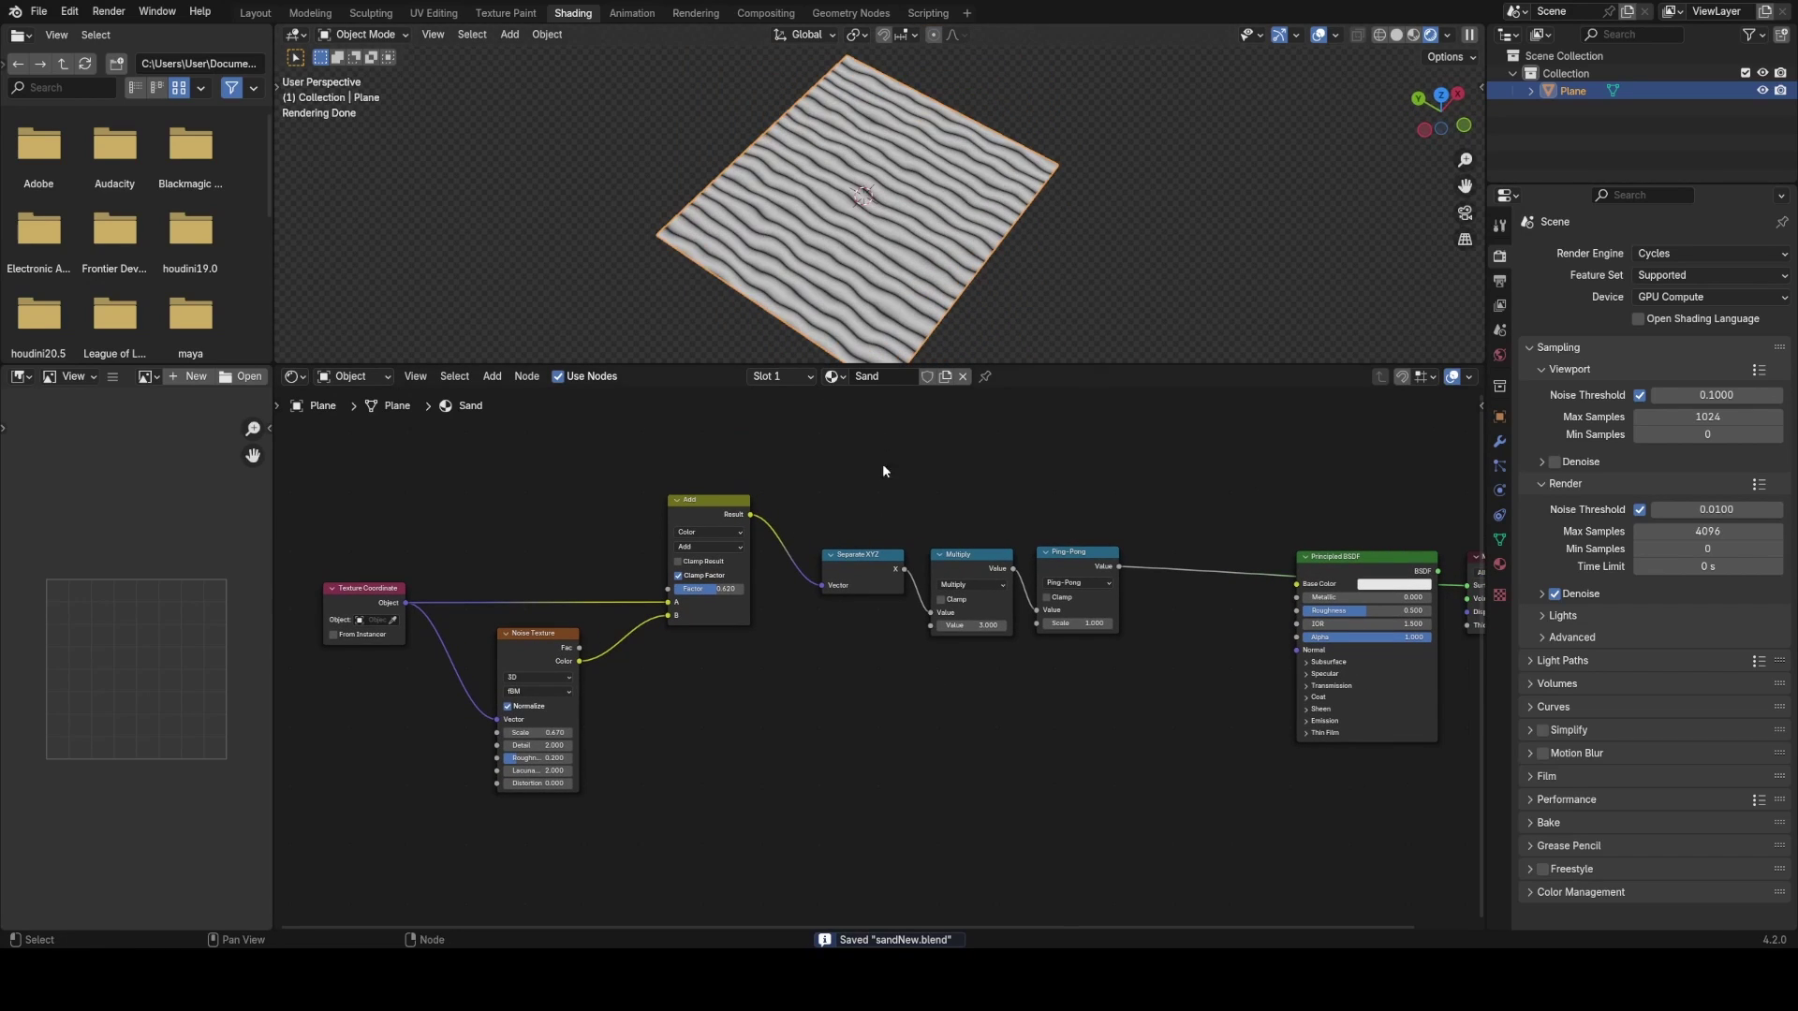
{"action": "left_click_drag", "start_coordinate": [549, 486], "coordinate": [1072, 843]}
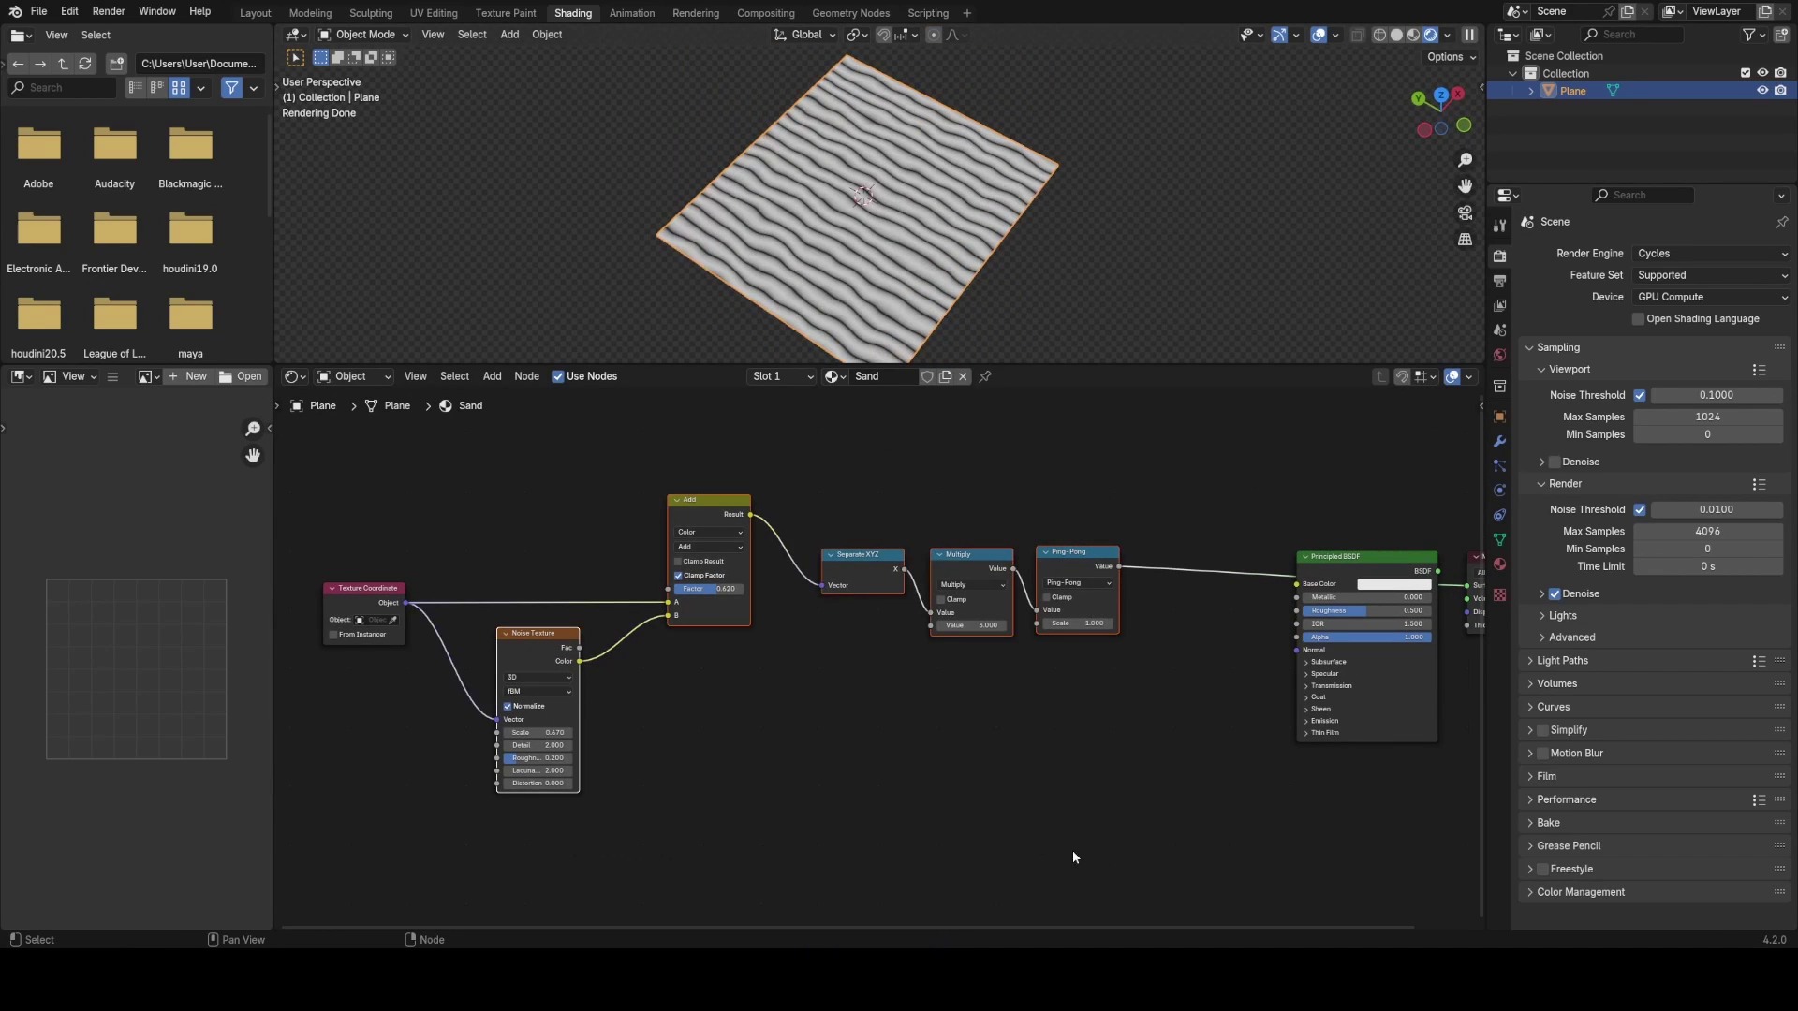
{"action": "left_click", "coordinate": [1021, 736]}
{"action": "left_click_drag", "start_coordinate": [465, 506], "coordinate": [1015, 730]}
{"action": "scroll", "coordinate": [766, 667], "scroll_direction": "up", "scroll_amount": 3}
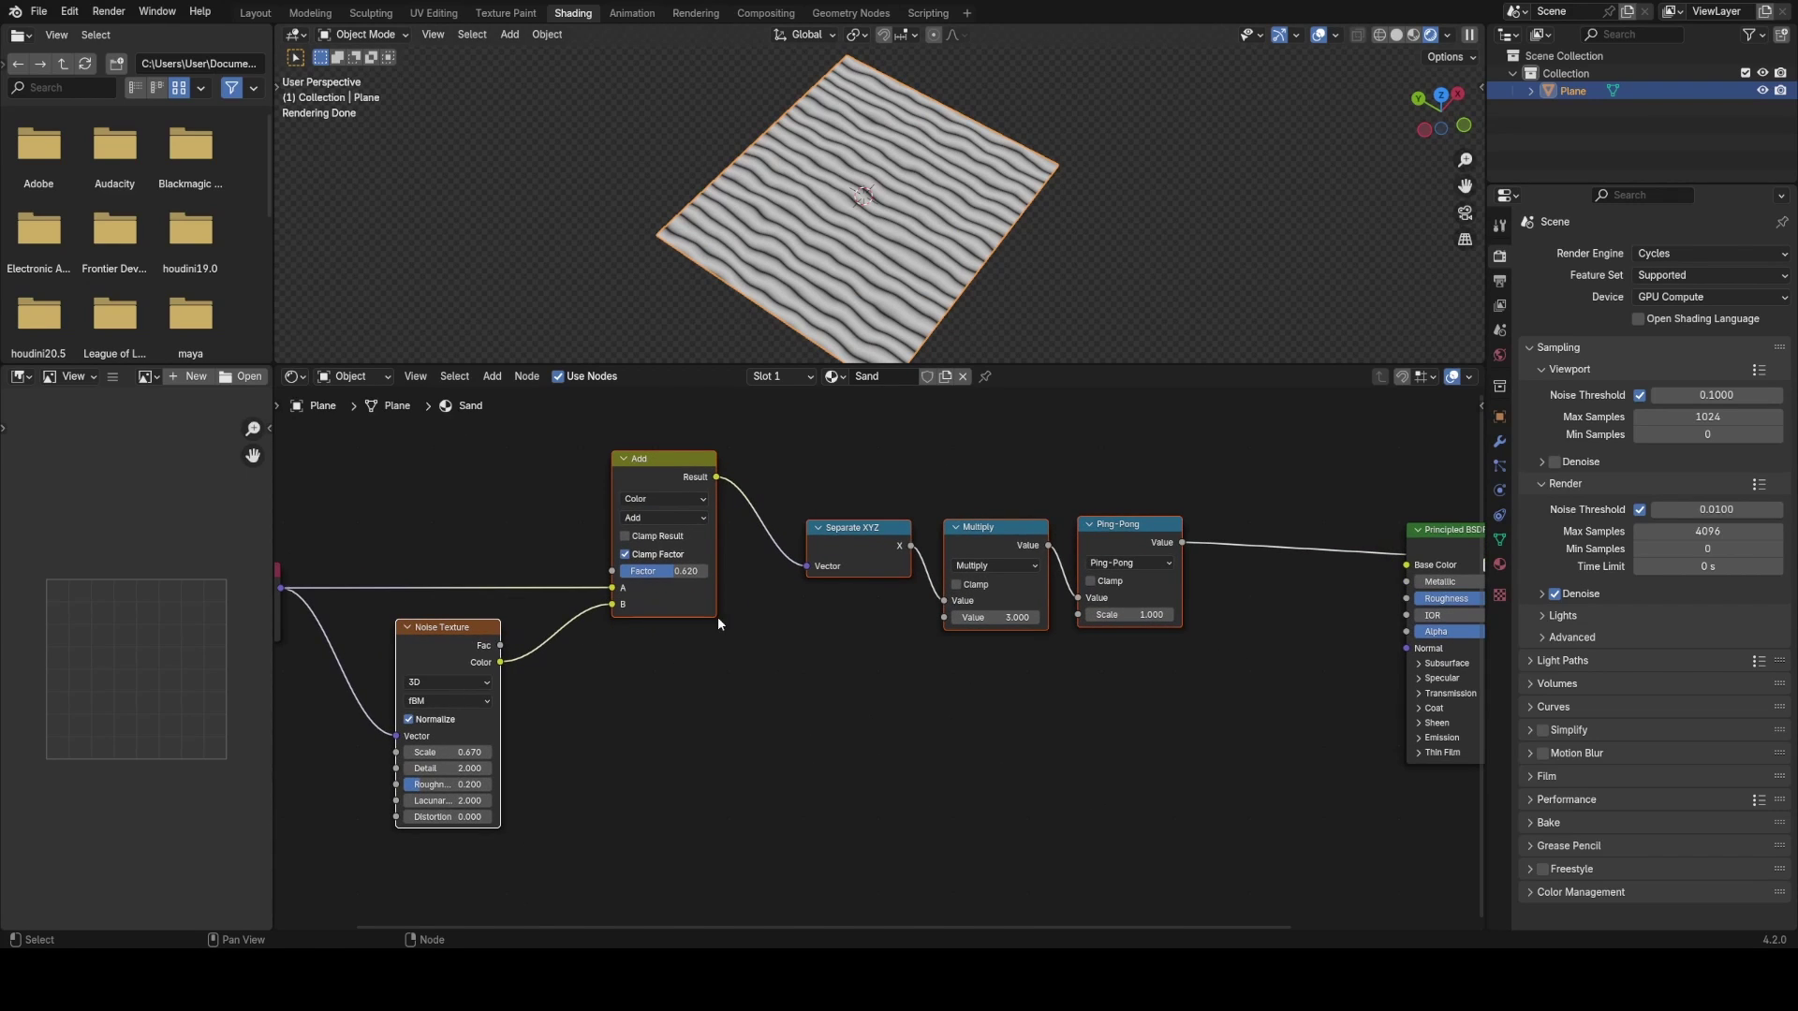
{"action": "middle_click_drag", "start_coordinate": [620, 649], "coordinate": [820, 658]}
{"action": "left_click_drag", "start_coordinate": [477, 499], "coordinate": [886, 750]}
{"action": "key", "text": "g"}
{"action": "right_click", "coordinate": [834, 723]}
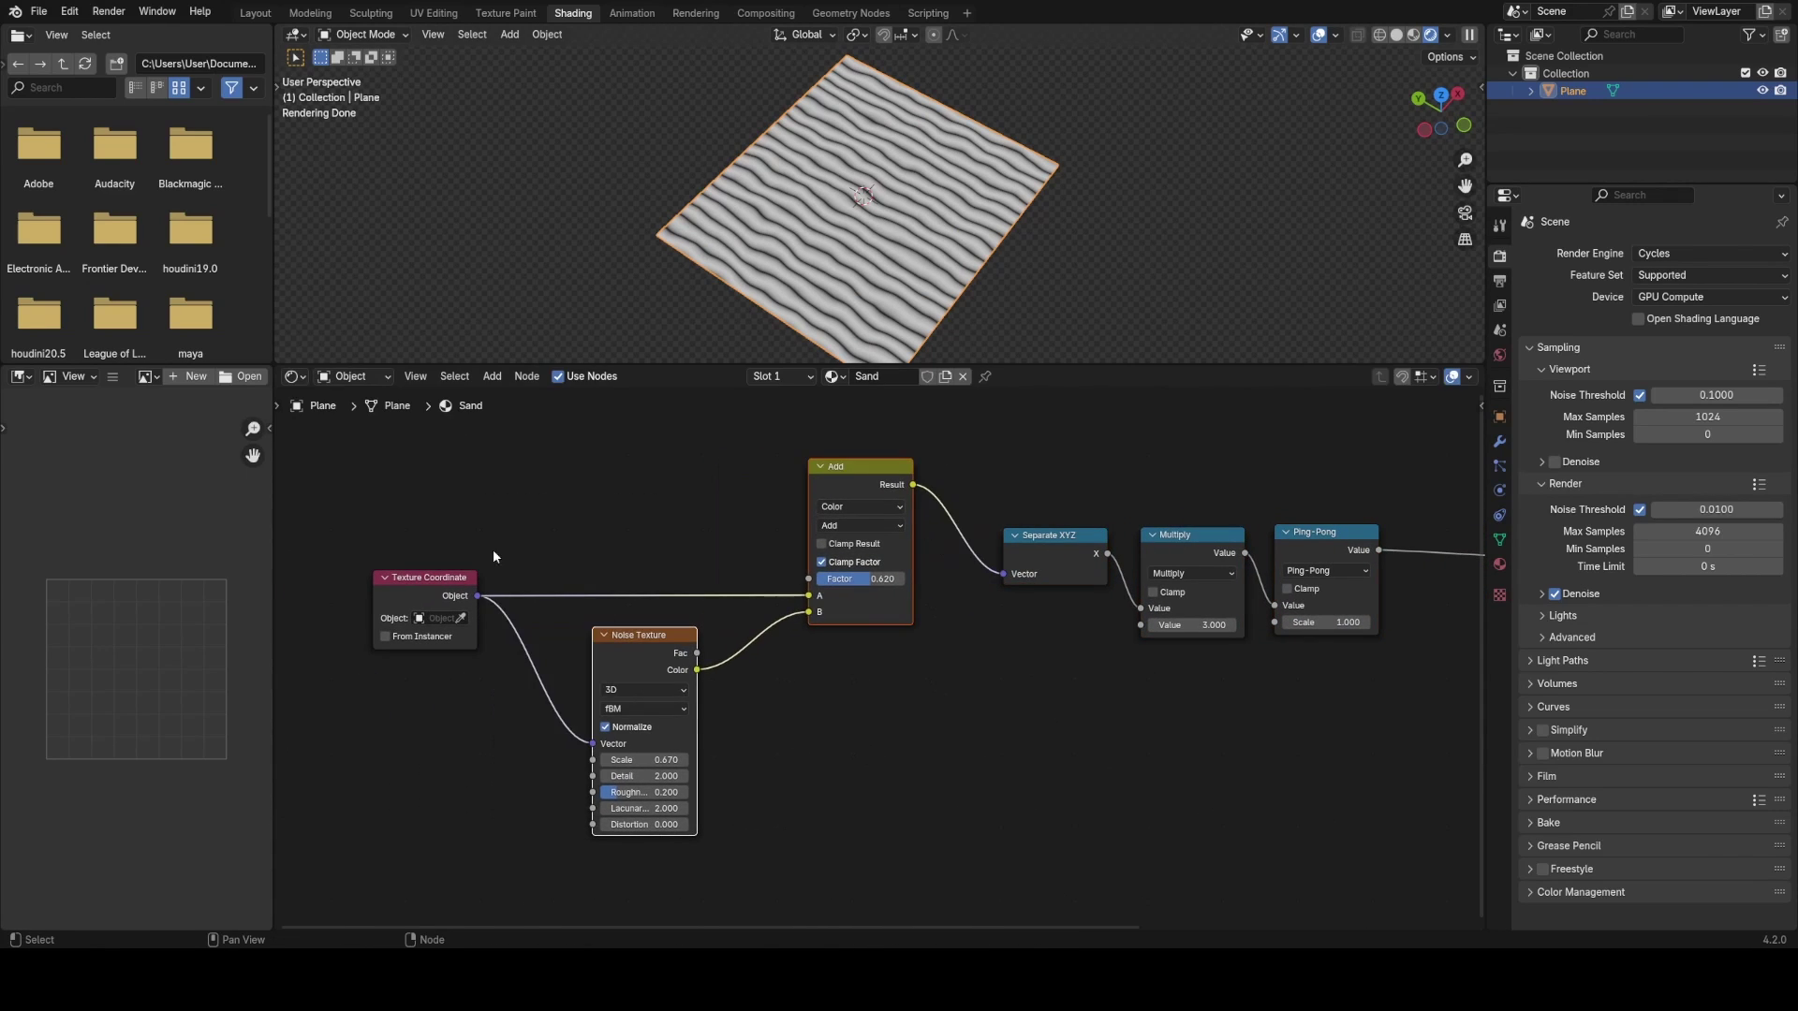
- Move the Texture Coordinate, Noise Texture and Add nodes away from Separate XYZ to make room for another Add node
{"action": "left_click_drag", "start_coordinate": [359, 465], "coordinate": [929, 768]}
{"action": "key", "text": "g"}
{"action": "left_click", "coordinate": [706, 748]}
- Duplicate the Noise Texture and Add nodes together and insert the copied Add between the first Add and Separate XYZ
{"action": "left_click_drag", "start_coordinate": [459, 526], "coordinate": [690, 787]}
{"action": "key", "text": "shift+d"}
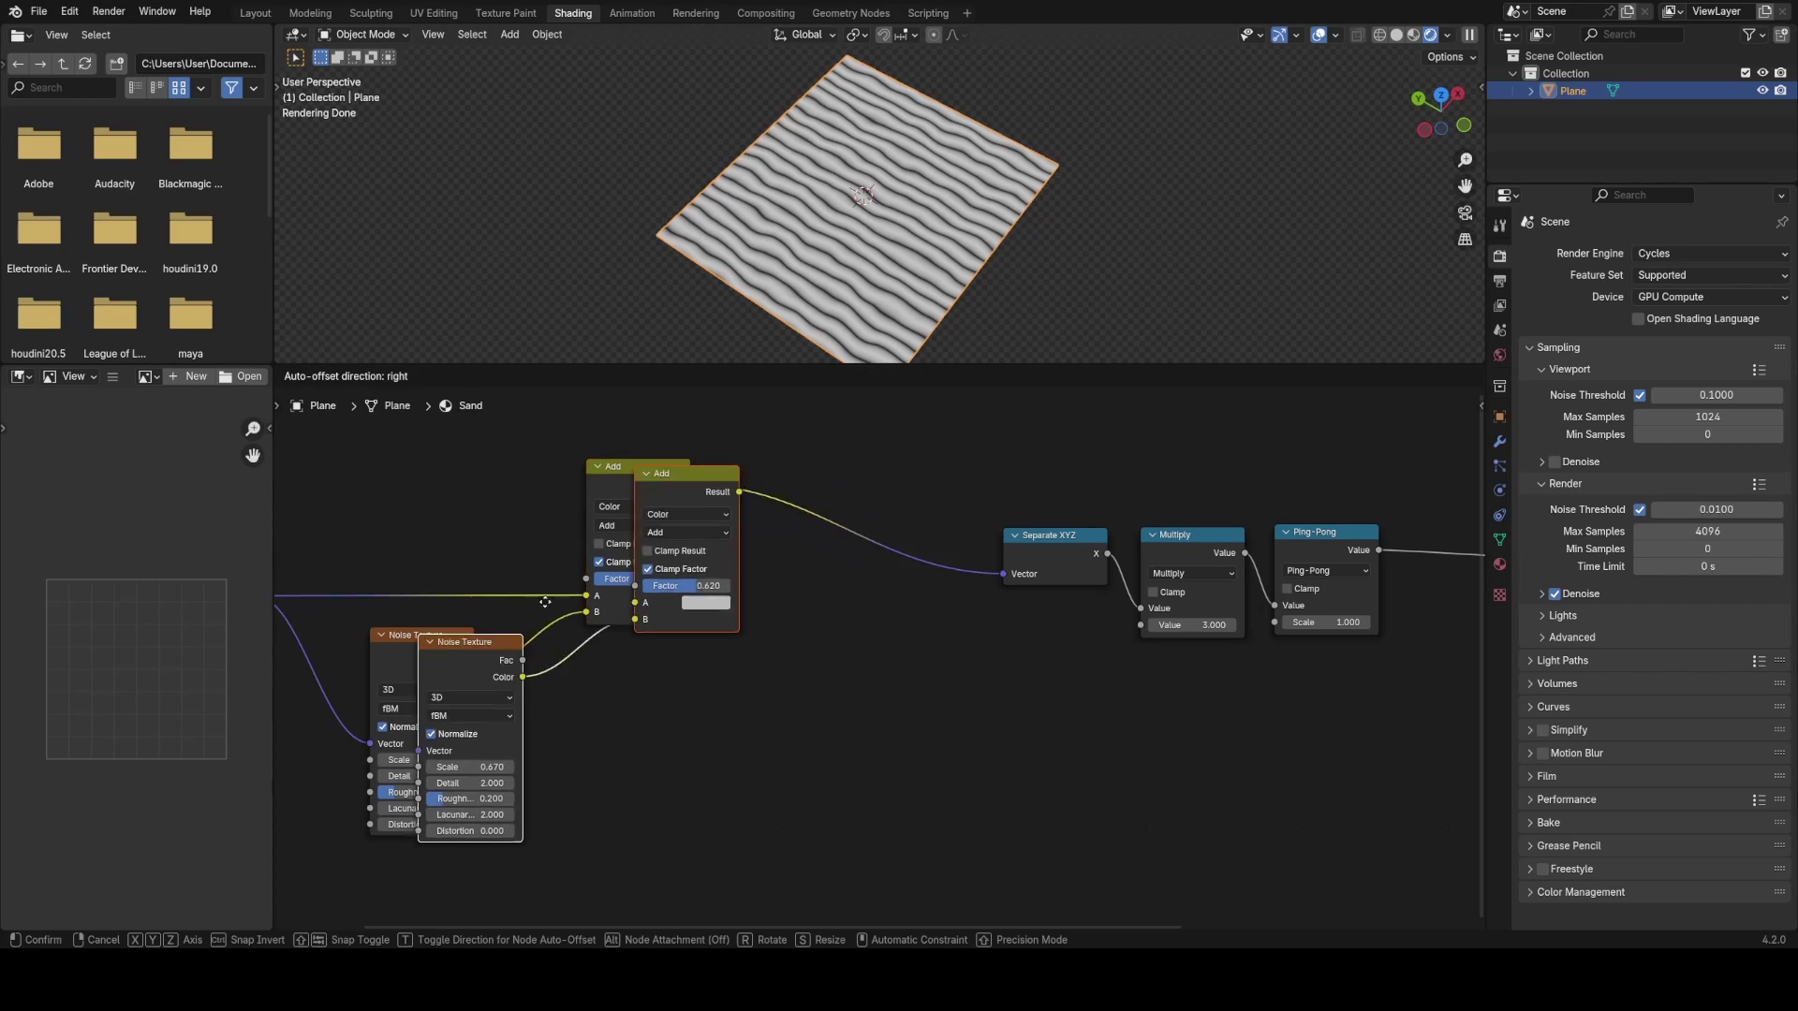
{"action": "left_click", "coordinate": [686, 489]}
{"action": "left_click_drag", "start_coordinate": [688, 486], "coordinate": [842, 580]}
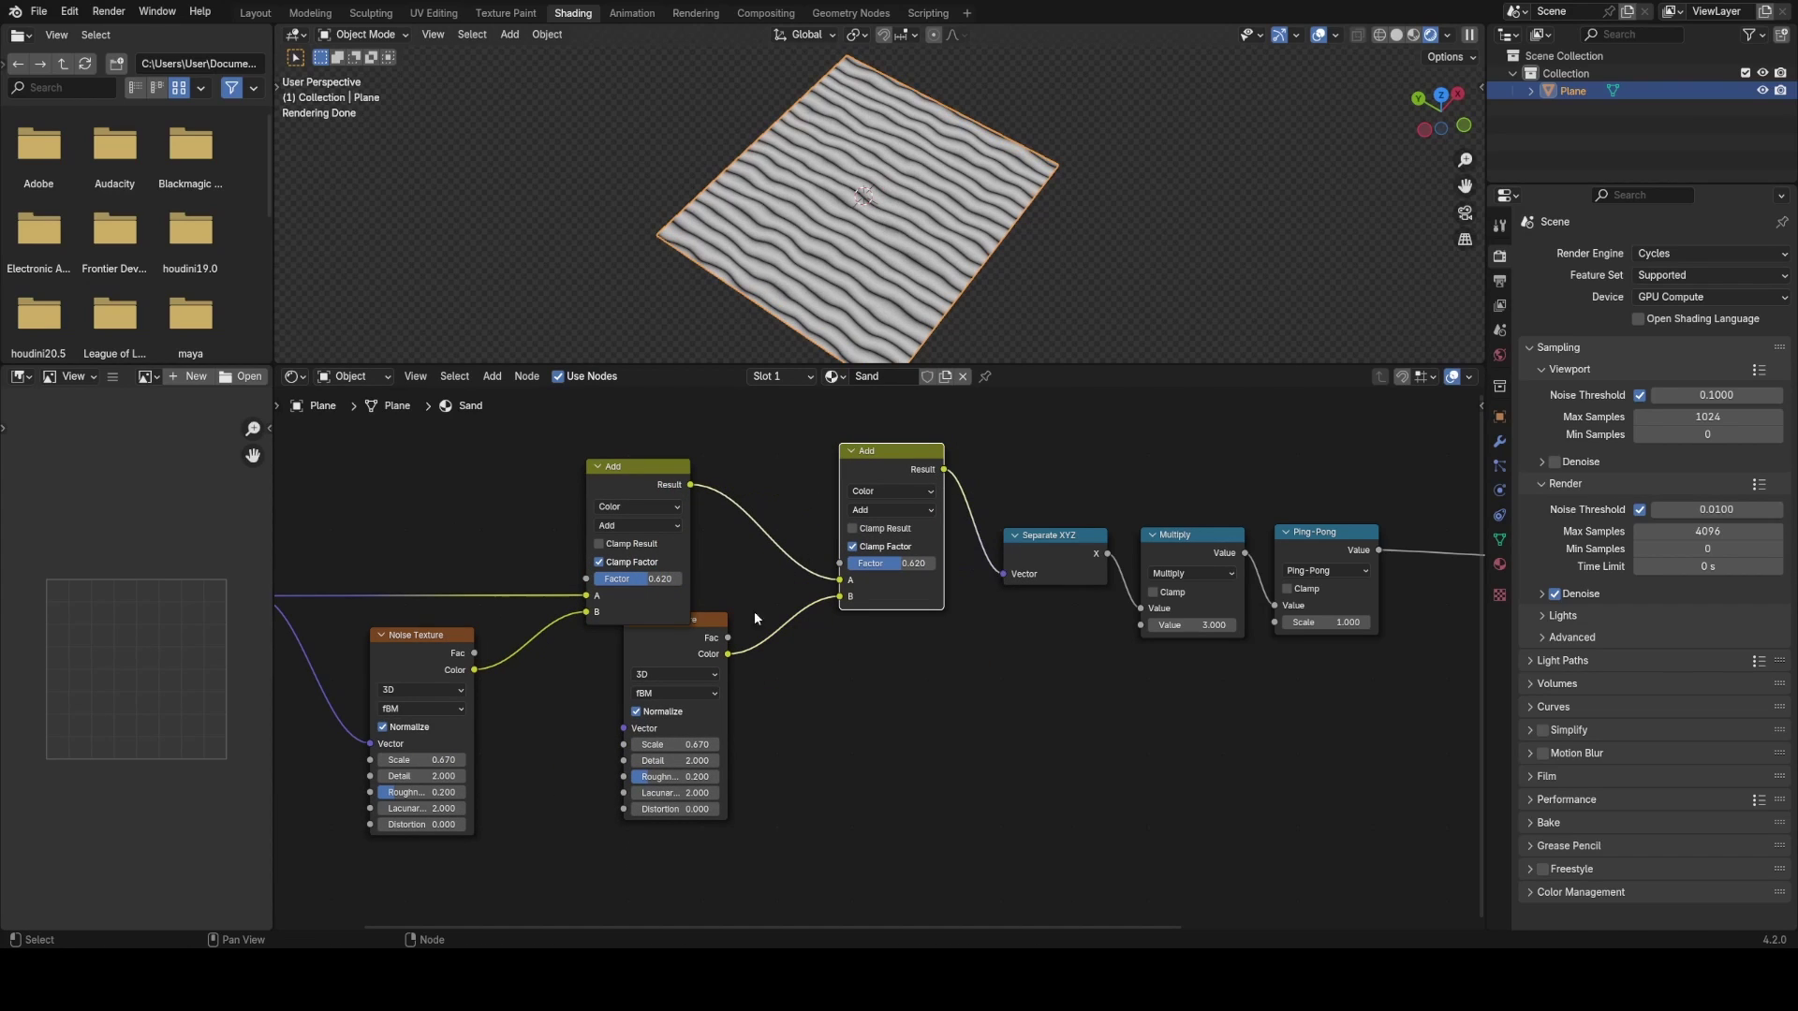
- Set the duplicated Noise Texture's Scale to 29.12 and the second Add node's Factor to 0.12
{"action": "left_click_drag", "start_coordinate": [693, 745], "coordinate": [871, 744]}
{"action": "left_click_drag", "start_coordinate": [871, 565], "coordinate": [828, 565]}
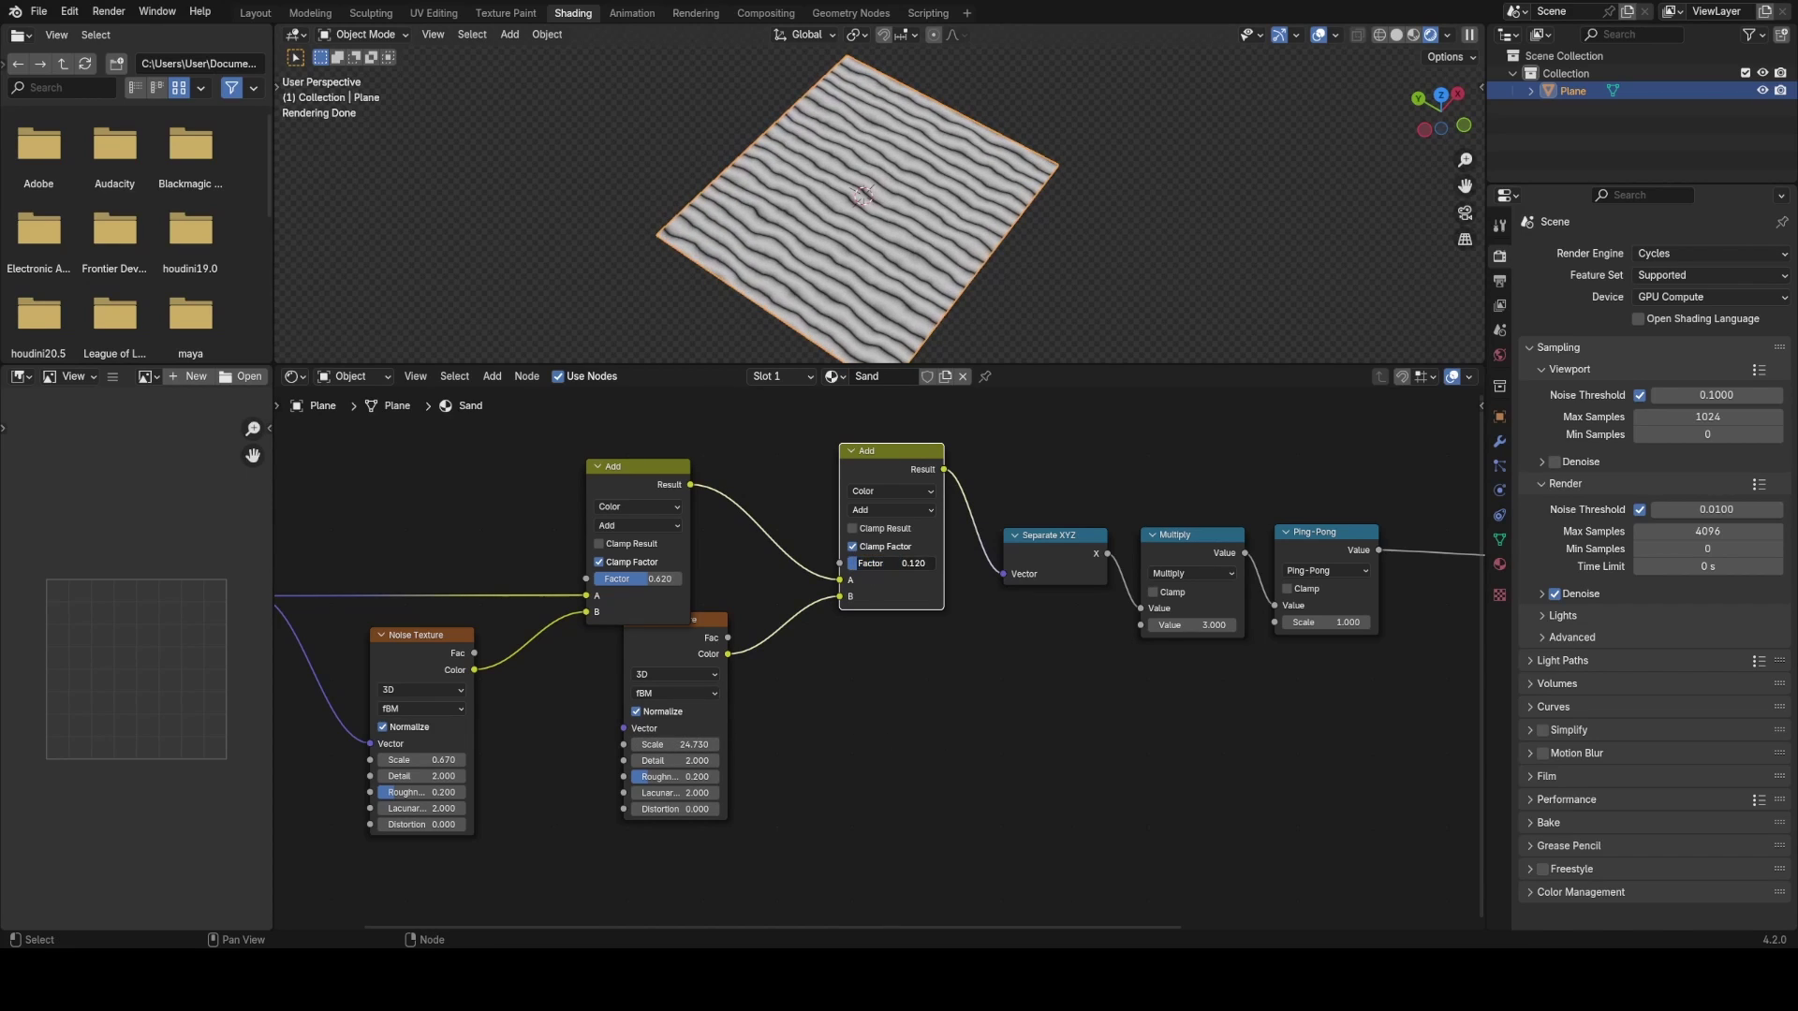
{"action": "left_click_drag", "start_coordinate": [687, 746], "coordinate": [721, 746]}
{"action": "middle_click_drag", "start_coordinate": [871, 224], "coordinate": [992, 243]}
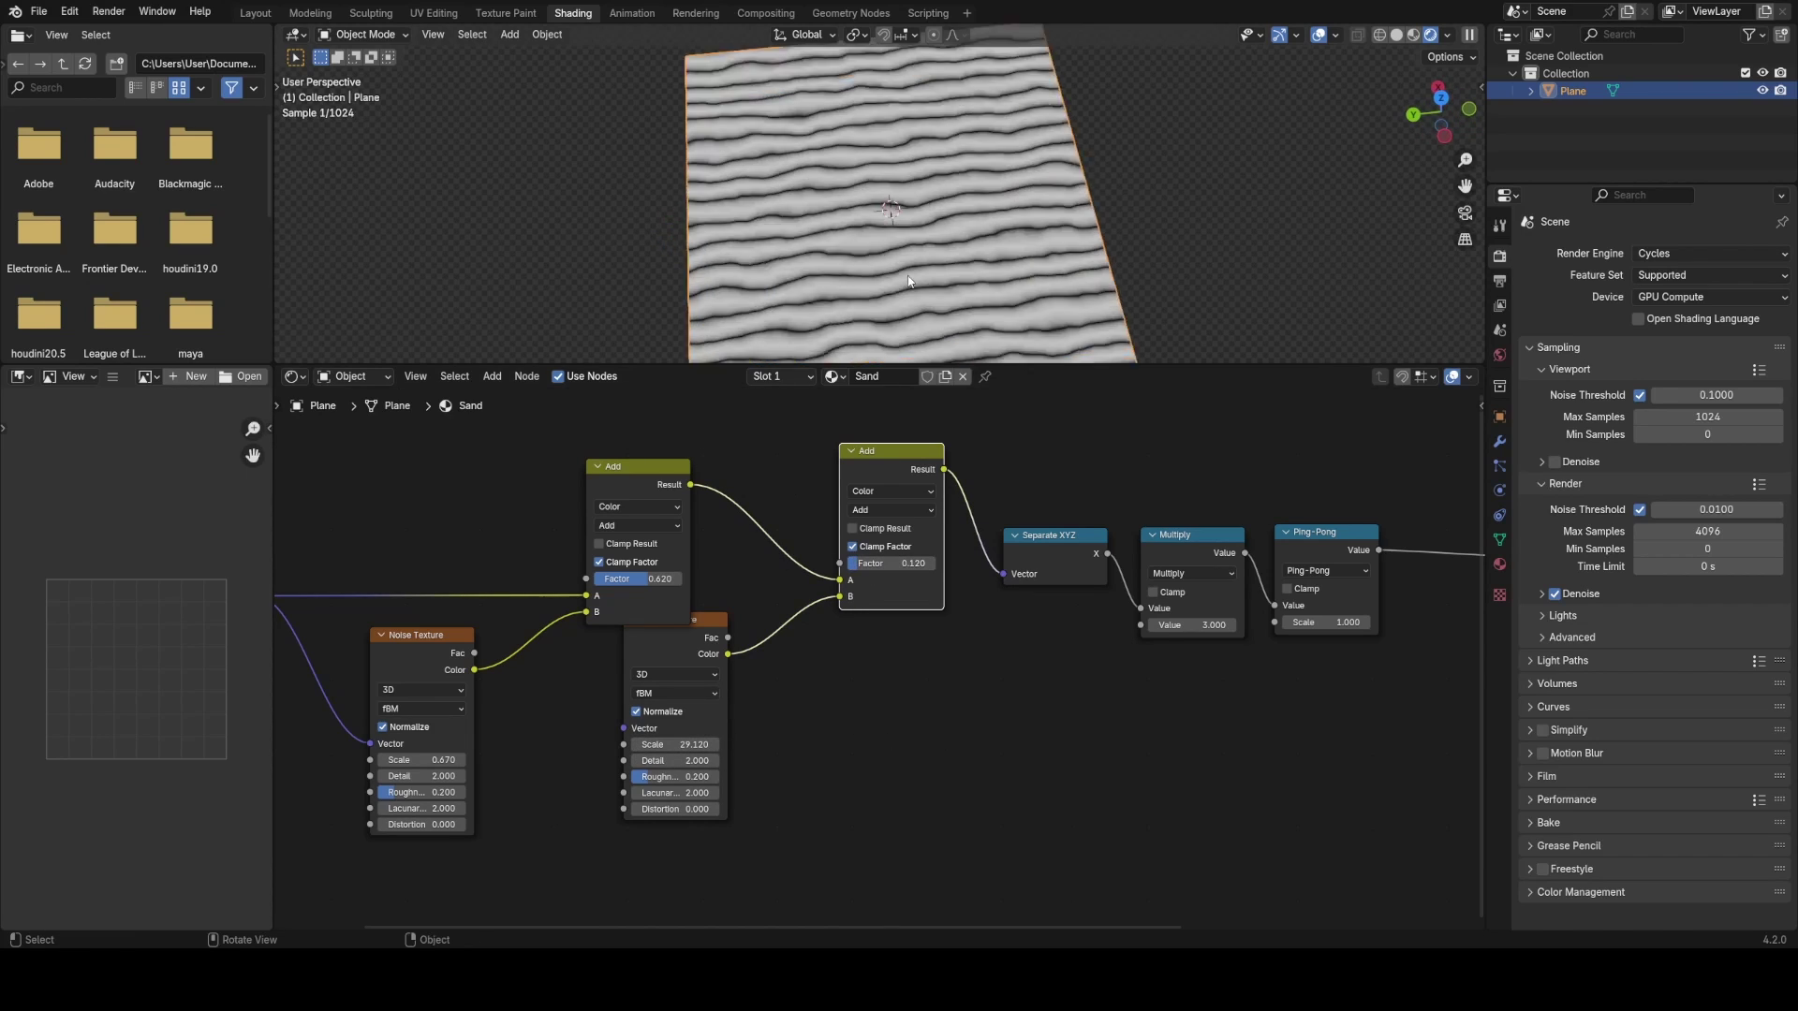
{"action": "scroll", "coordinate": [993, 244], "scroll_direction": "up", "scroll_amount": 3}
- Spread out the duplicated nodes and connect the Texture Coordinate's Object output to the second Noise Texture's Vector input
{"action": "left_click_drag", "start_coordinate": [887, 476], "coordinate": [903, 495]}
{"action": "left_click_drag", "start_coordinate": [687, 643], "coordinate": [664, 692]}
{"action": "middle_click_drag", "start_coordinate": [442, 630], "coordinate": [604, 636]}
{"action": "left_click_drag", "start_coordinate": [416, 601], "coordinate": [763, 783]}
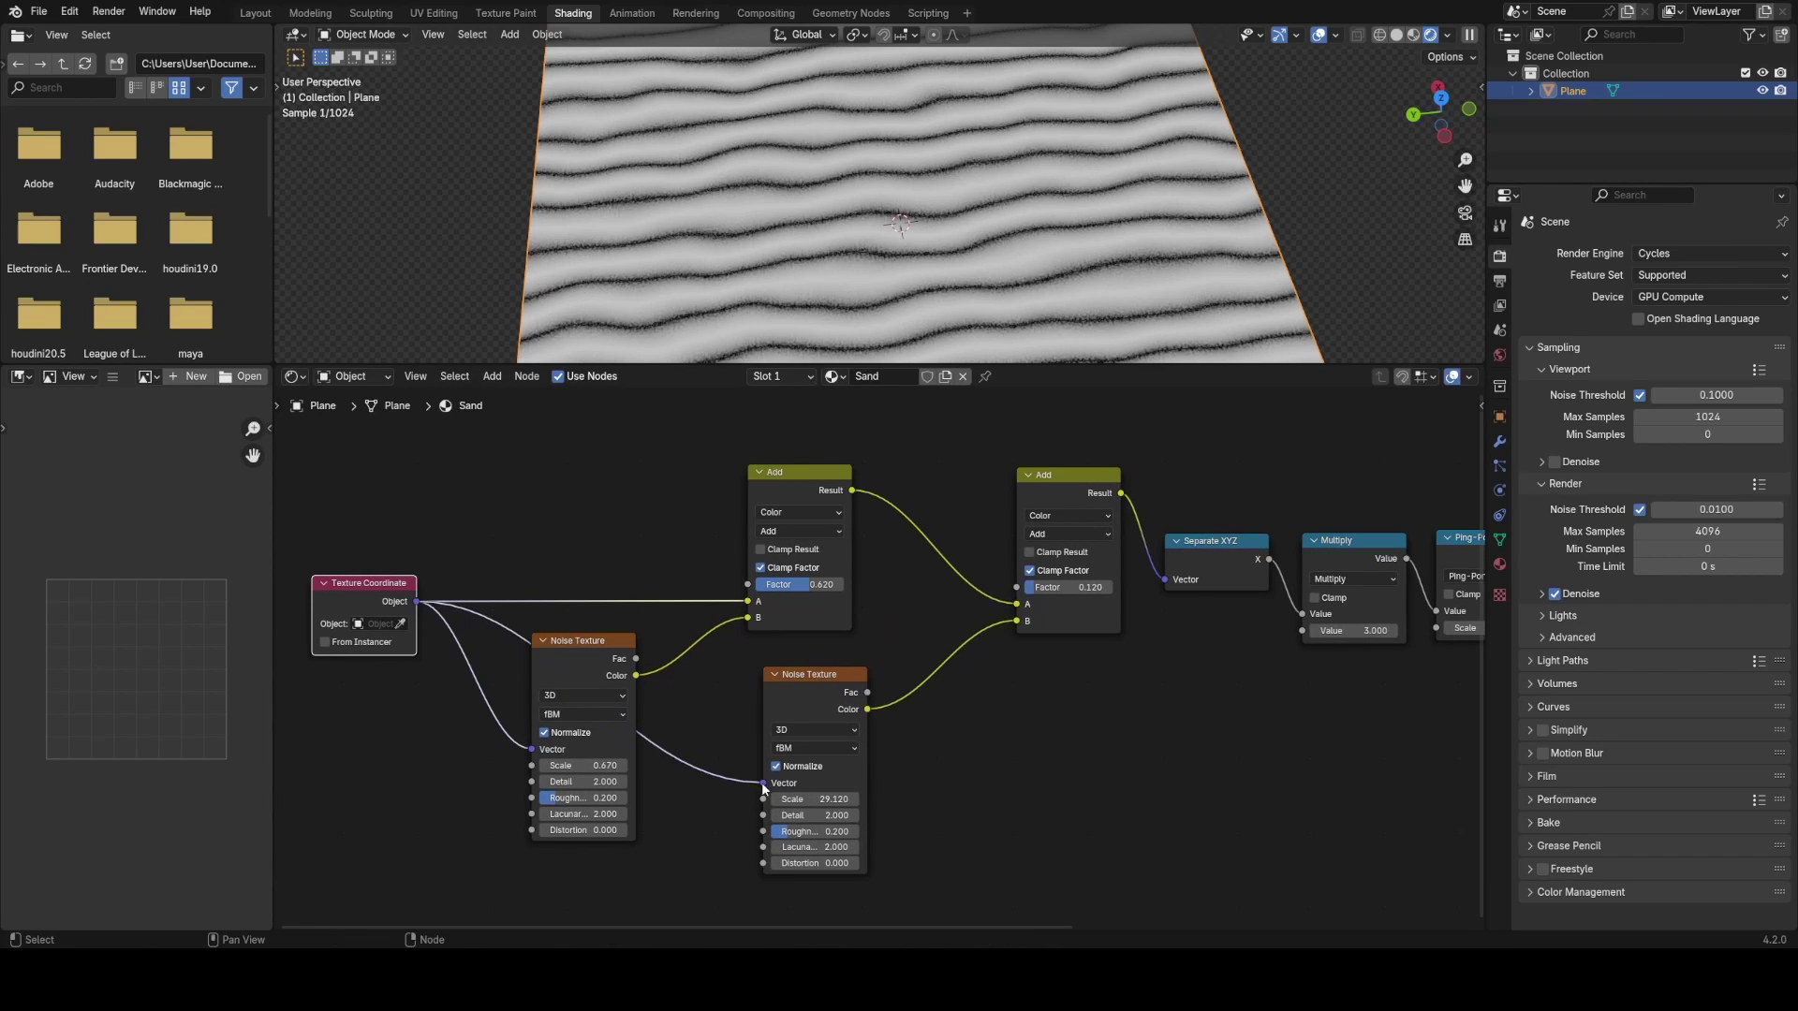
- Lower the second Noise Texture's Scale to about 3
{"action": "type", "text": "4.63"}
{"action": "key", "text": "Return"}
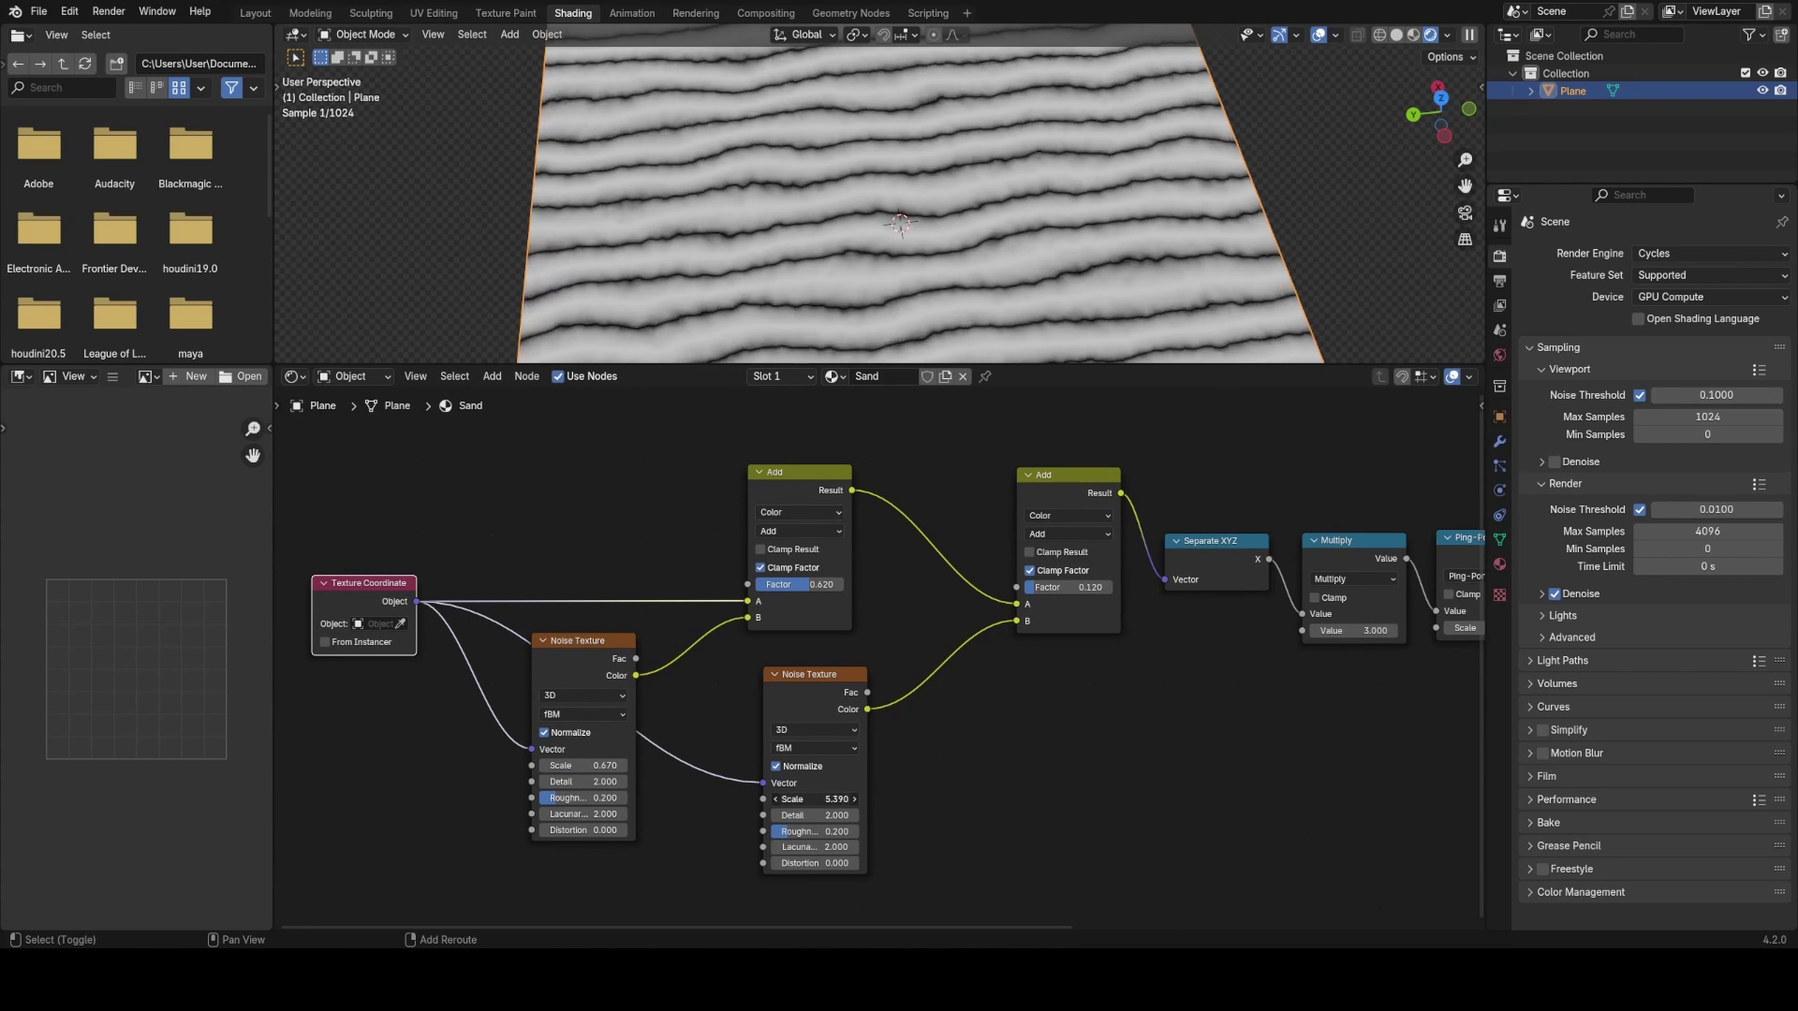
{"action": "left_click_drag", "start_coordinate": [813, 799], "coordinate": [768, 799], "text": "shift"}
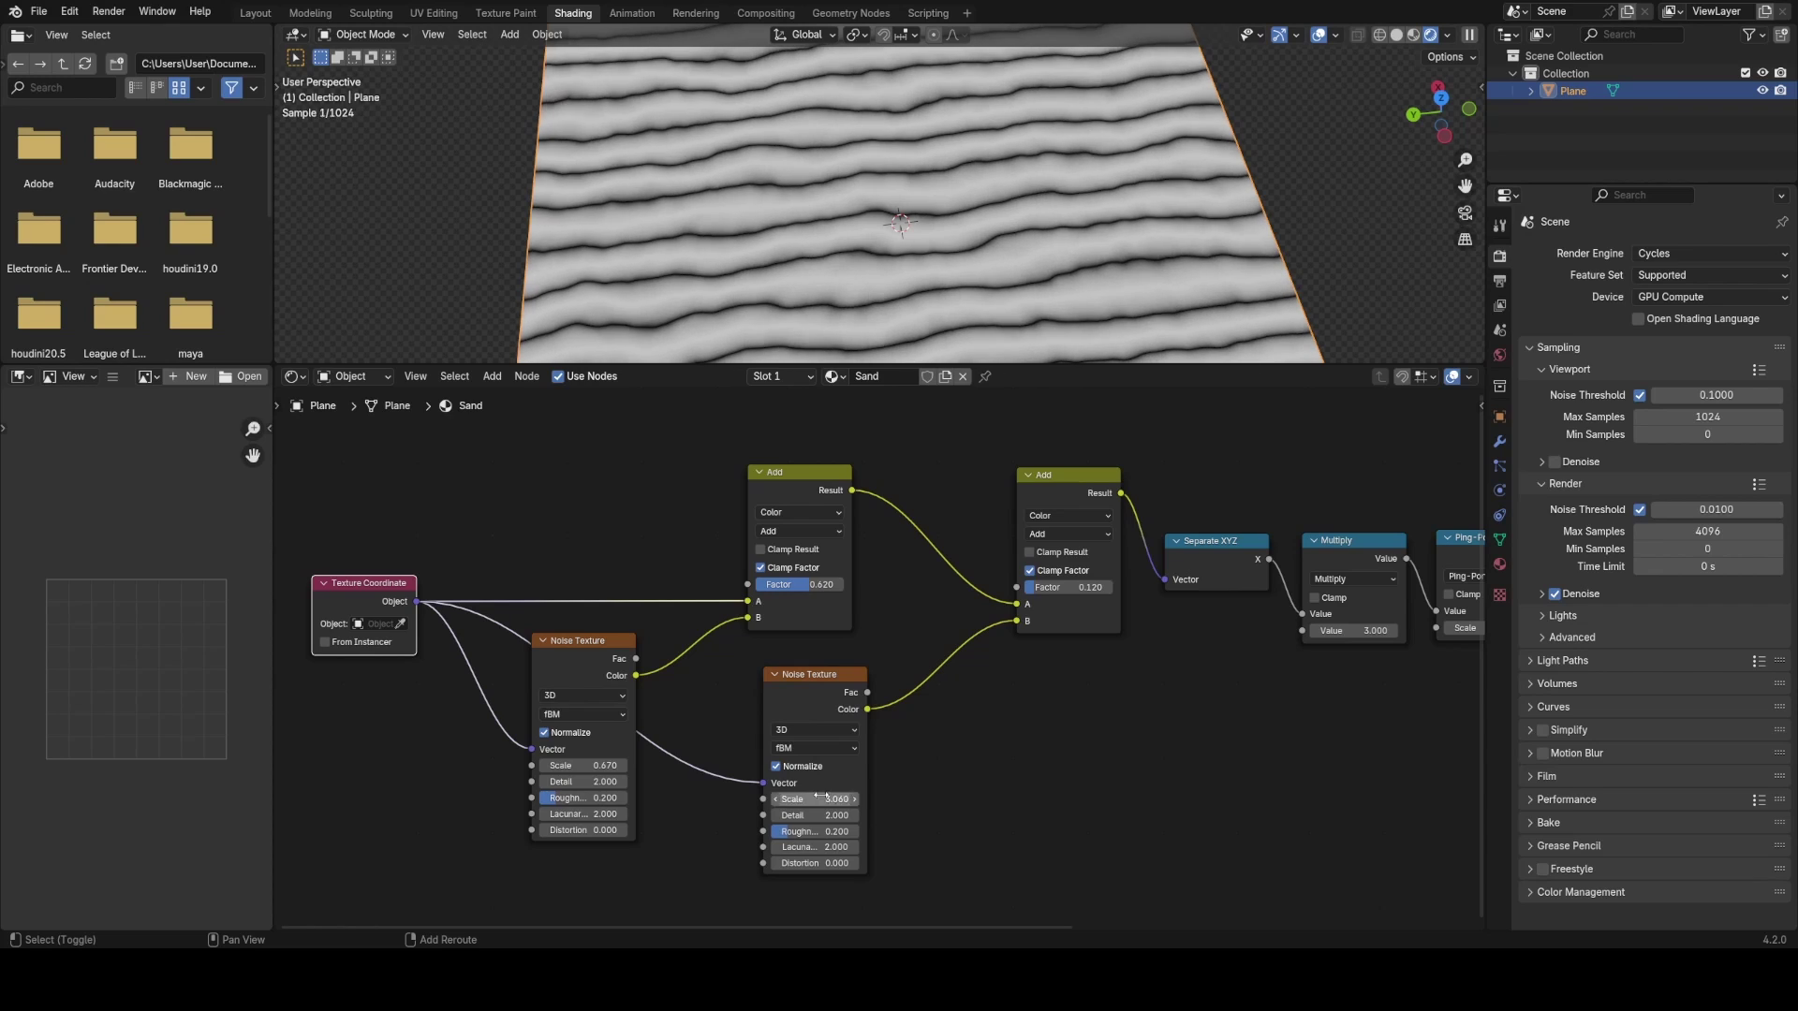
- Move all pattern nodes, from Texture Coordinate to Ping-Pong, horizontally away from the Principled BSDF to open up space
{"action": "scroll", "coordinate": [949, 268], "scroll_direction": "down", "scroll_amount": 4}
{"action": "mouse_move", "coordinate": [950, 268]}
{"action": "middle_mouse_down"}
{"action": "mouse_move", "coordinate": [908, 297]}
{"action": "mouse_move", "coordinate": [927, 244]}
{"action": "middle_mouse_up"}
{"action": "scroll", "coordinate": [955, 291], "scroll_direction": "down", "scroll_amount": 2}
{"action": "scroll", "coordinate": [955, 292], "scroll_direction": "up", "scroll_amount": 1}
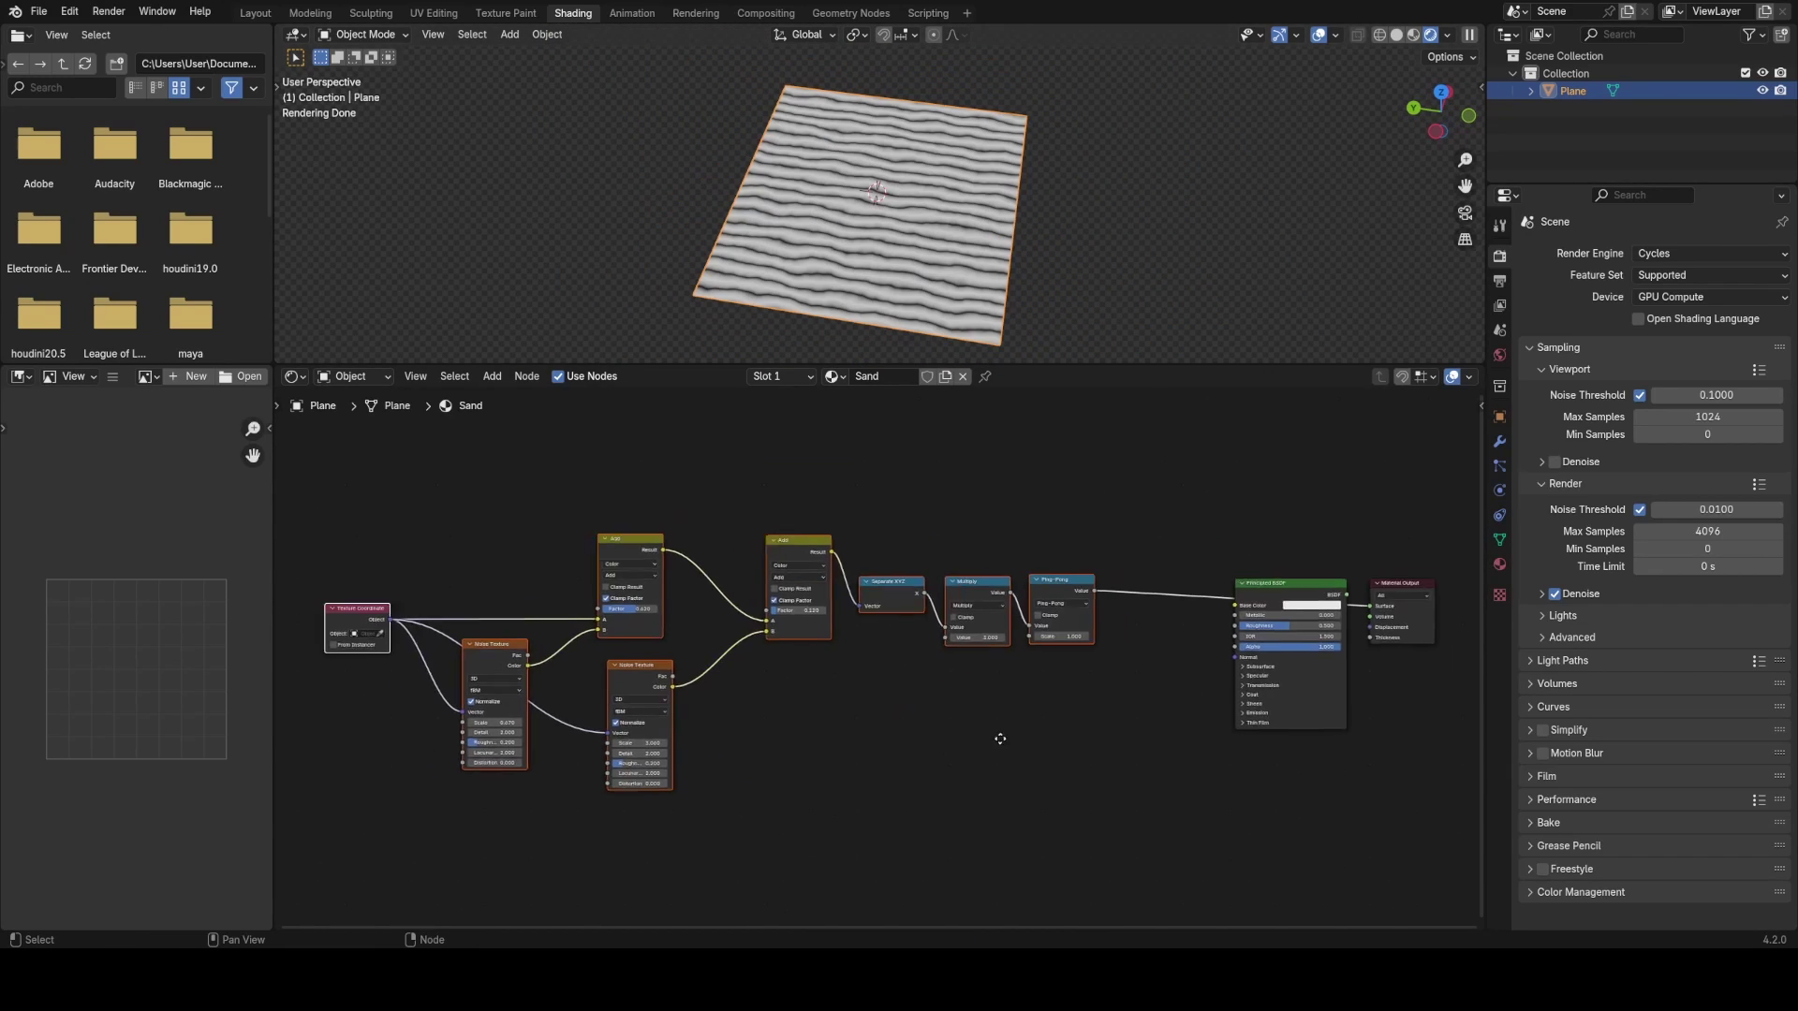
{"action": "middle_click_drag", "start_coordinate": [1000, 739], "coordinate": [1090, 705]}
{"action": "key", "text": "g"}
{"action": "key", "text": "x"}
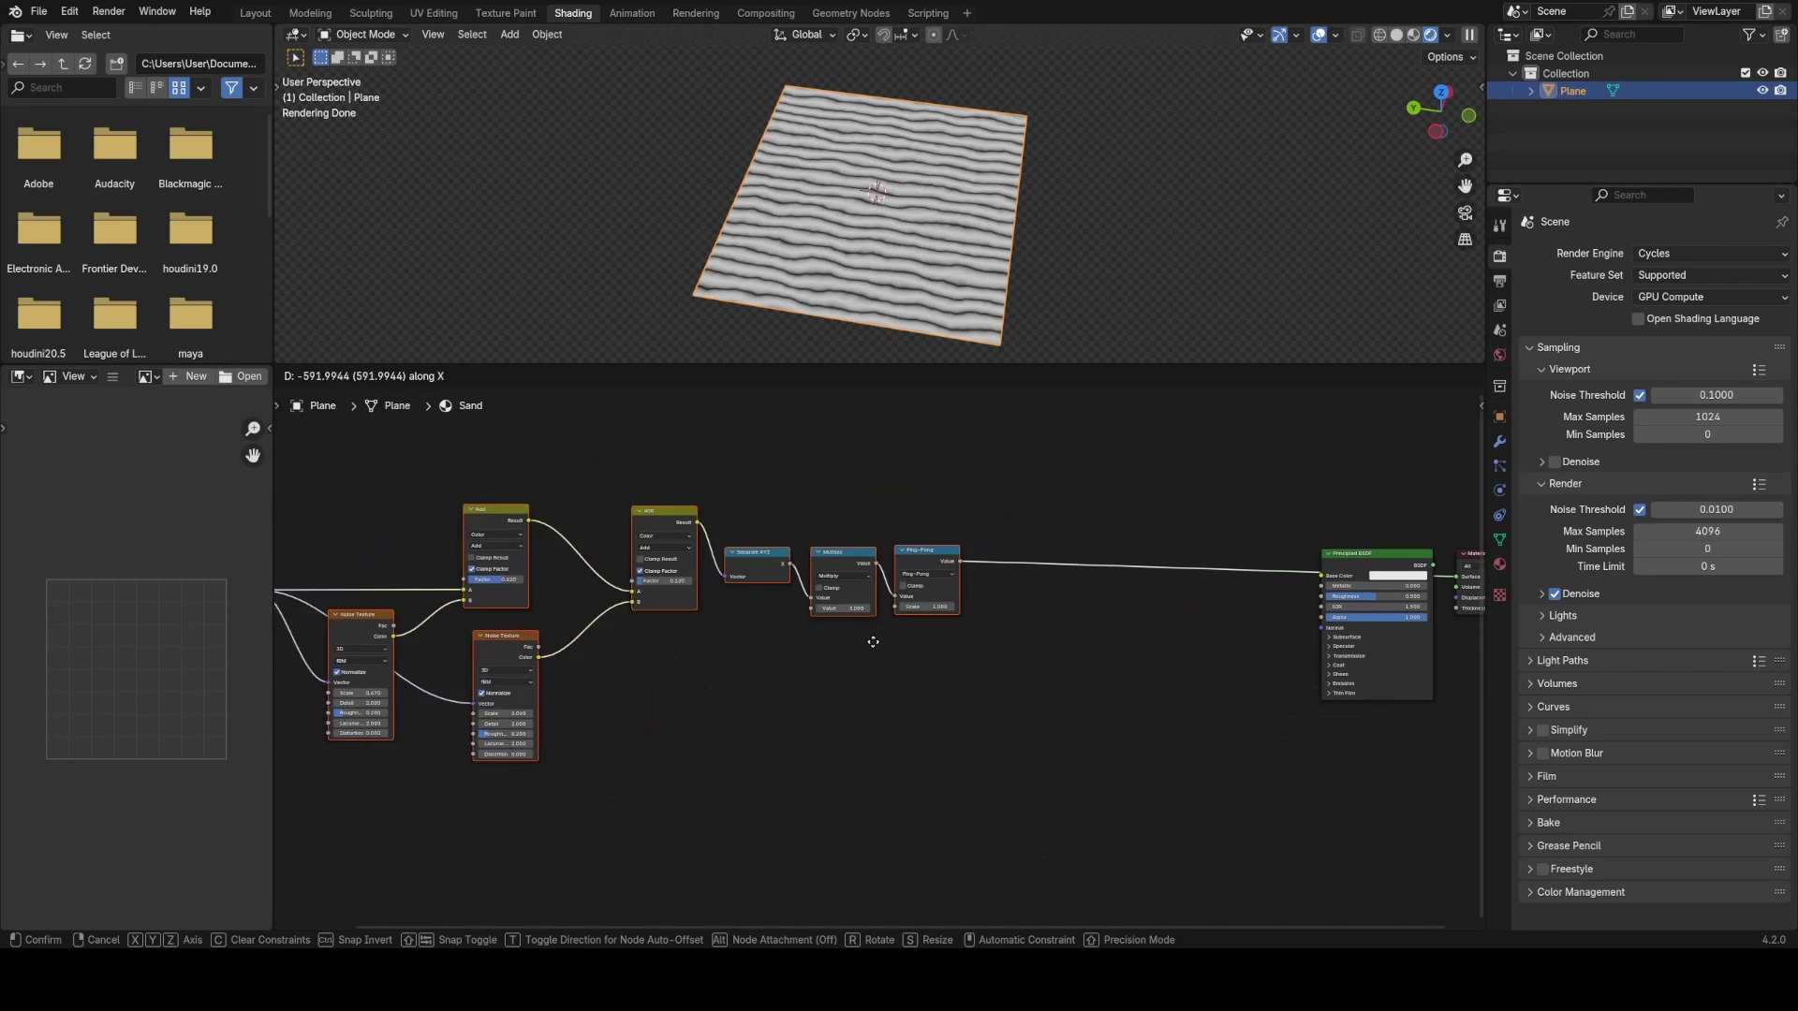
{"action": "left_click", "coordinate": [750, 655]}
- Group the selected pattern nodes in a frame and label it "Base Pattern"
{"action": "middle_click_drag", "start_coordinate": [750, 656], "coordinate": [856, 650]}
{"action": "scroll", "coordinate": [994, 600], "scroll_direction": "down", "scroll_amount": 3}
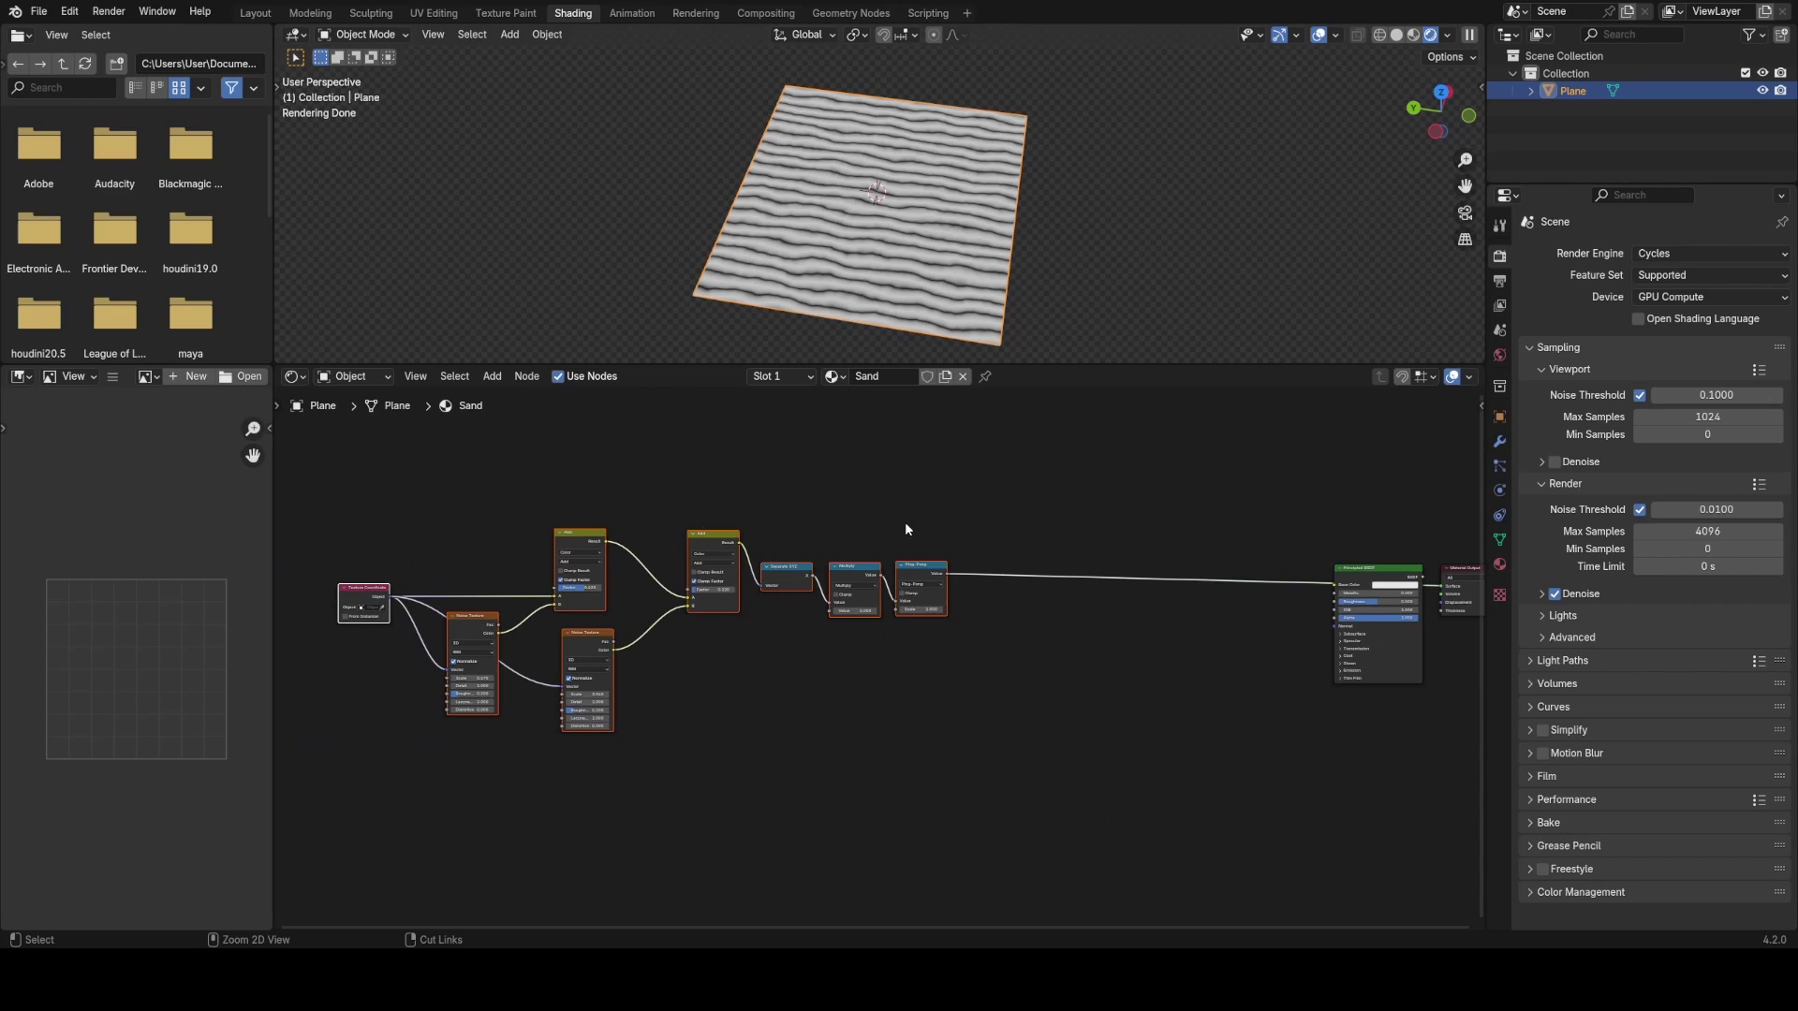
{"action": "key", "text": "ctrl+j"}
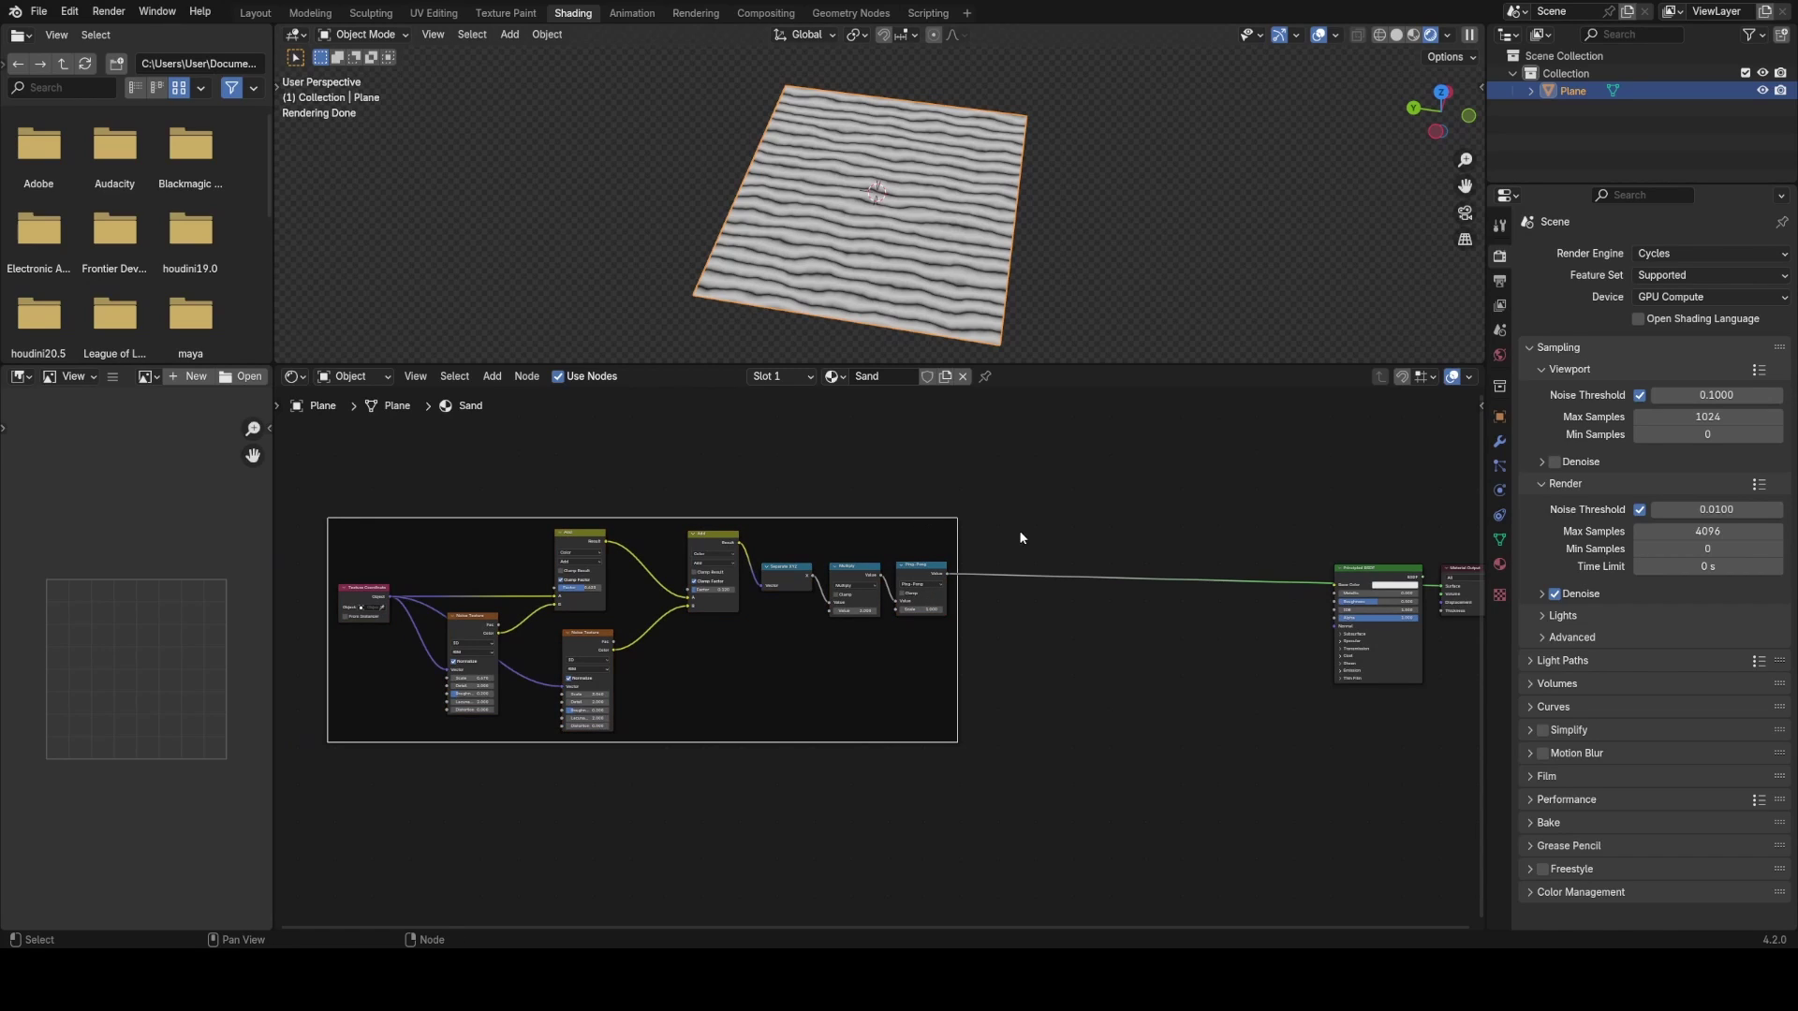
{"action": "key", "text": "F2"}
{"action": "type", "text": "Base P"}
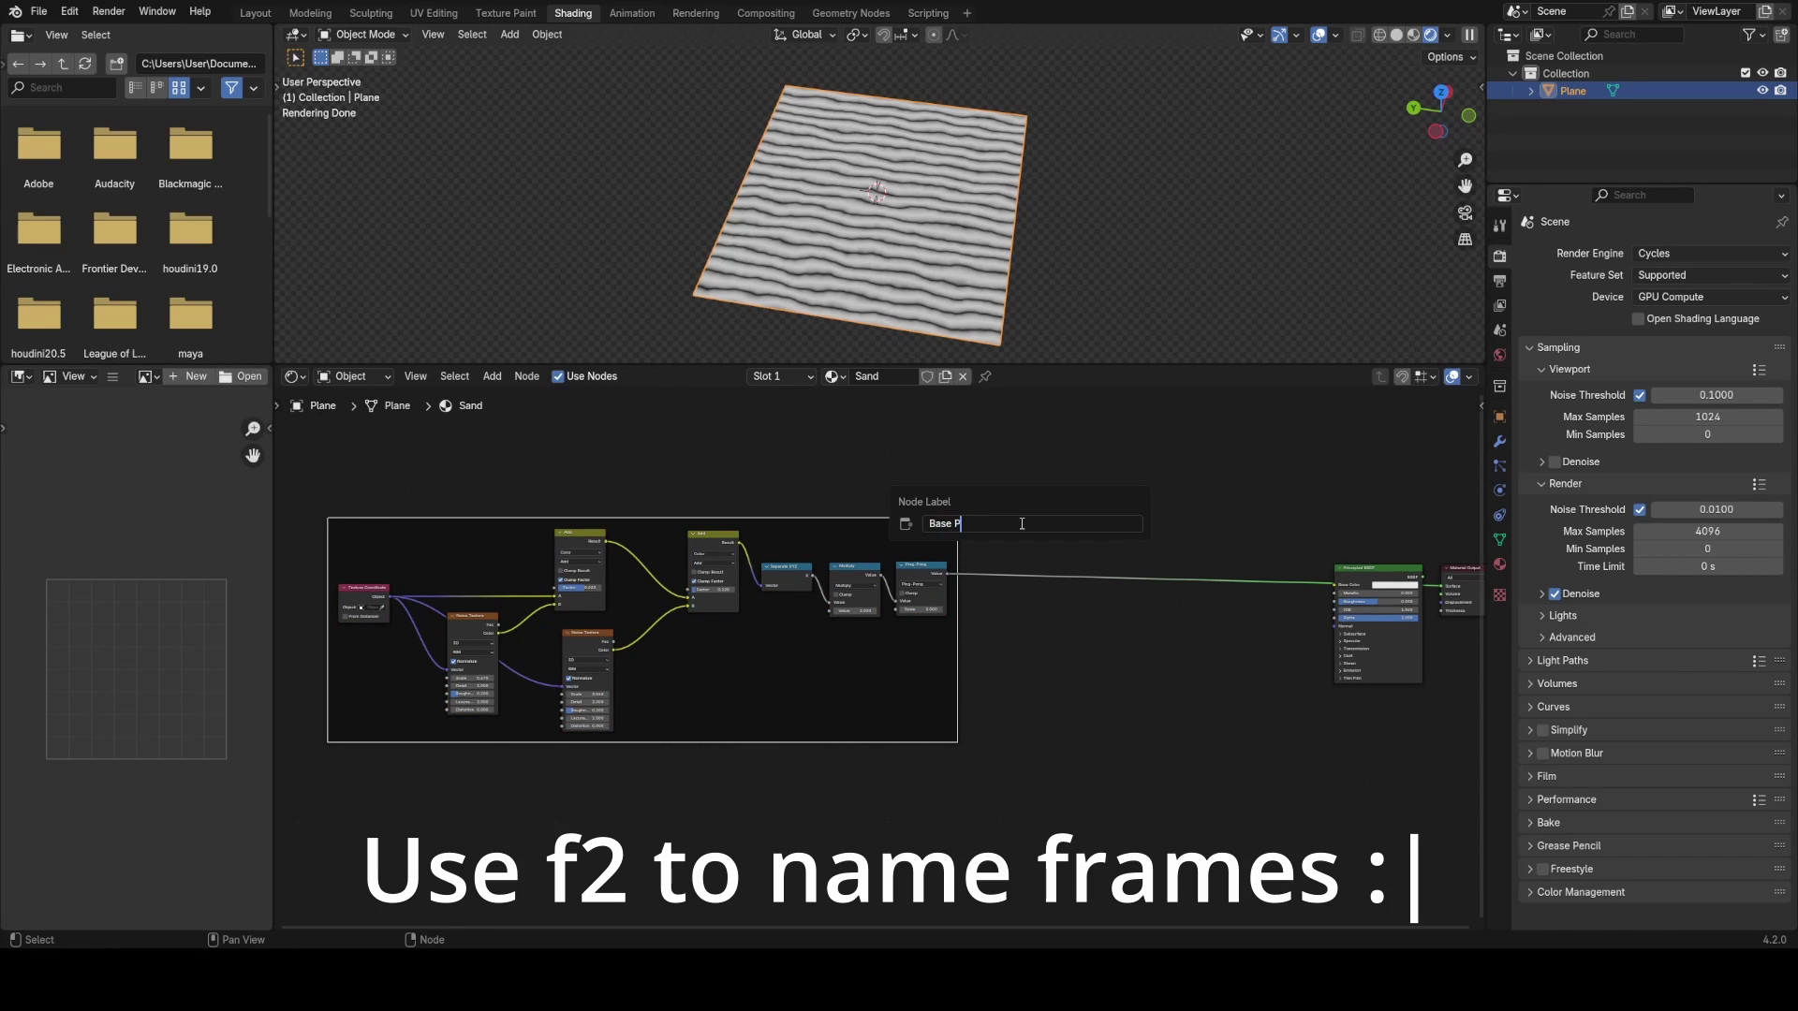
{"action": "type", "text": "attern"}
{"action": "key", "text": "Return"}
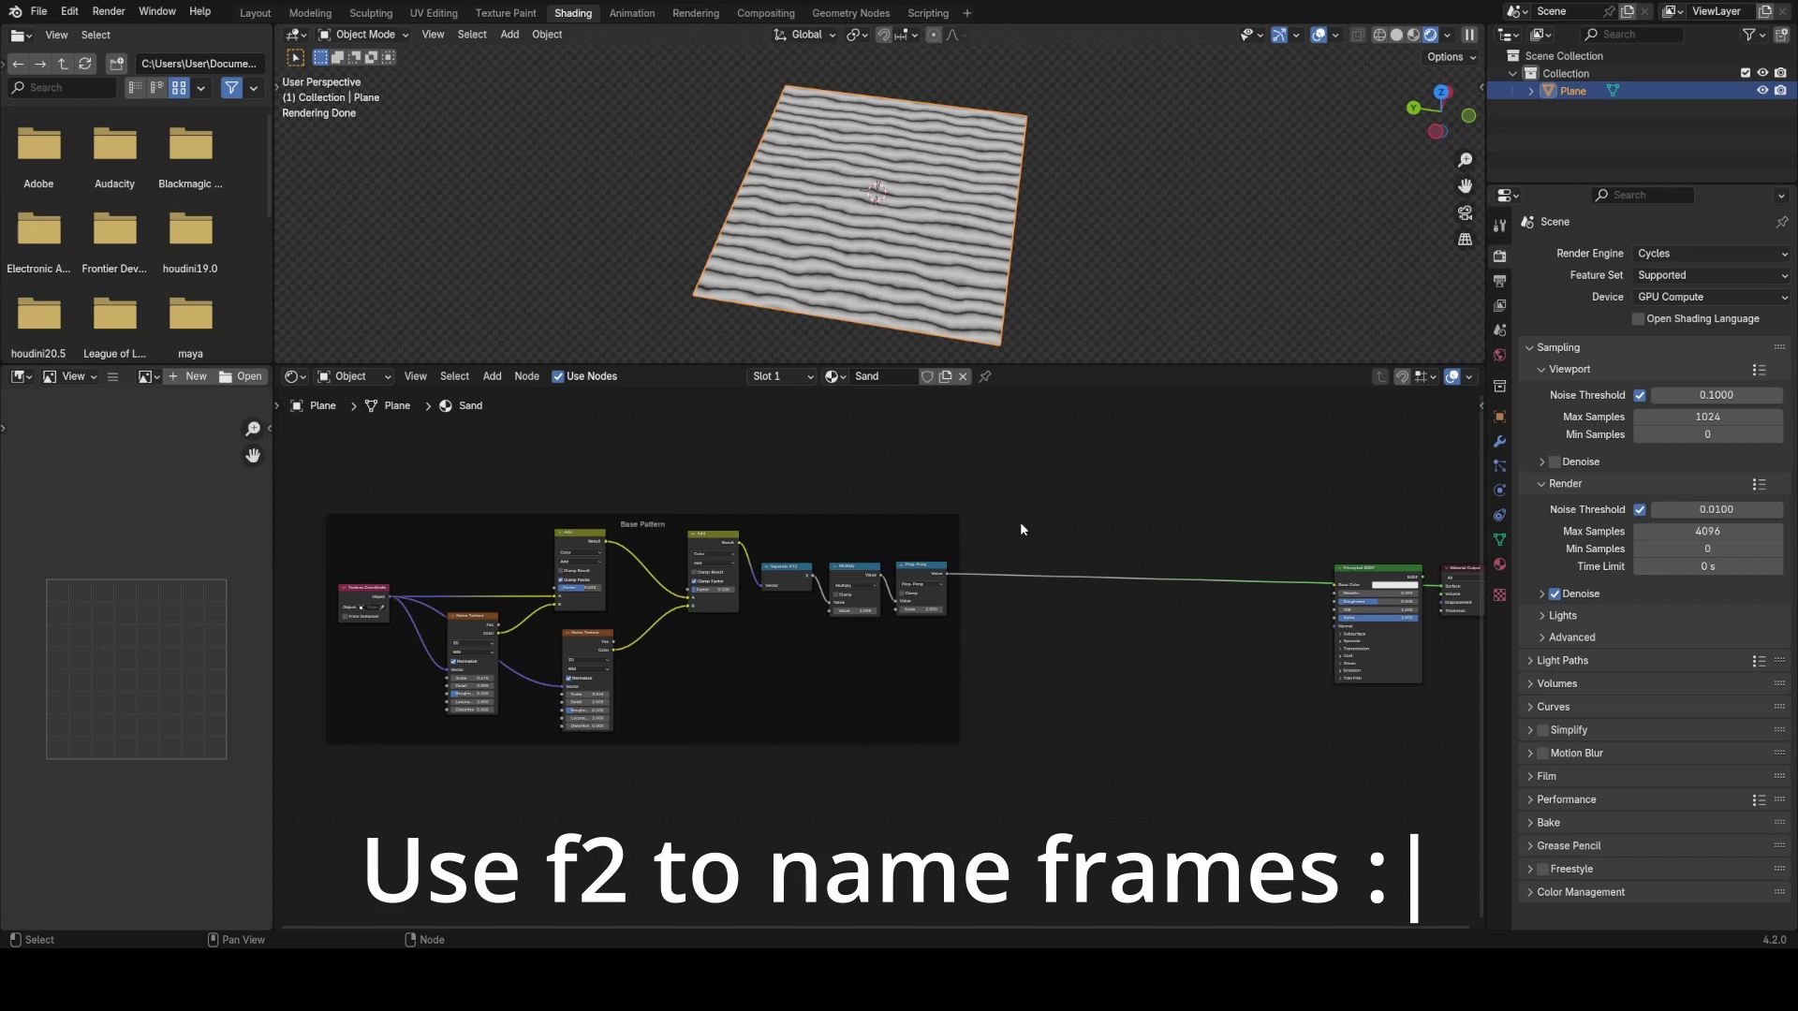
- Save the file and add a Displacement node in the open space before the Principled BSDF
{"action": "key", "text": "ctrl+s"}
{"action": "key", "text": "r"}
{"action": "scroll", "coordinate": [1001, 254], "scroll_direction": "up", "scroll_amount": 4}
{"action": "scroll", "coordinate": [903, 643], "scroll_direction": "up", "scroll_amount": 4}
{"action": "middle_click_drag", "start_coordinate": [1264, 655], "coordinate": [952, 611]}
{"action": "scroll", "coordinate": [886, 704], "scroll_direction": "up", "scroll_amount": 2}
{"action": "key", "text": "shift+a"}
{"action": "left_click", "coordinate": [954, 610]}
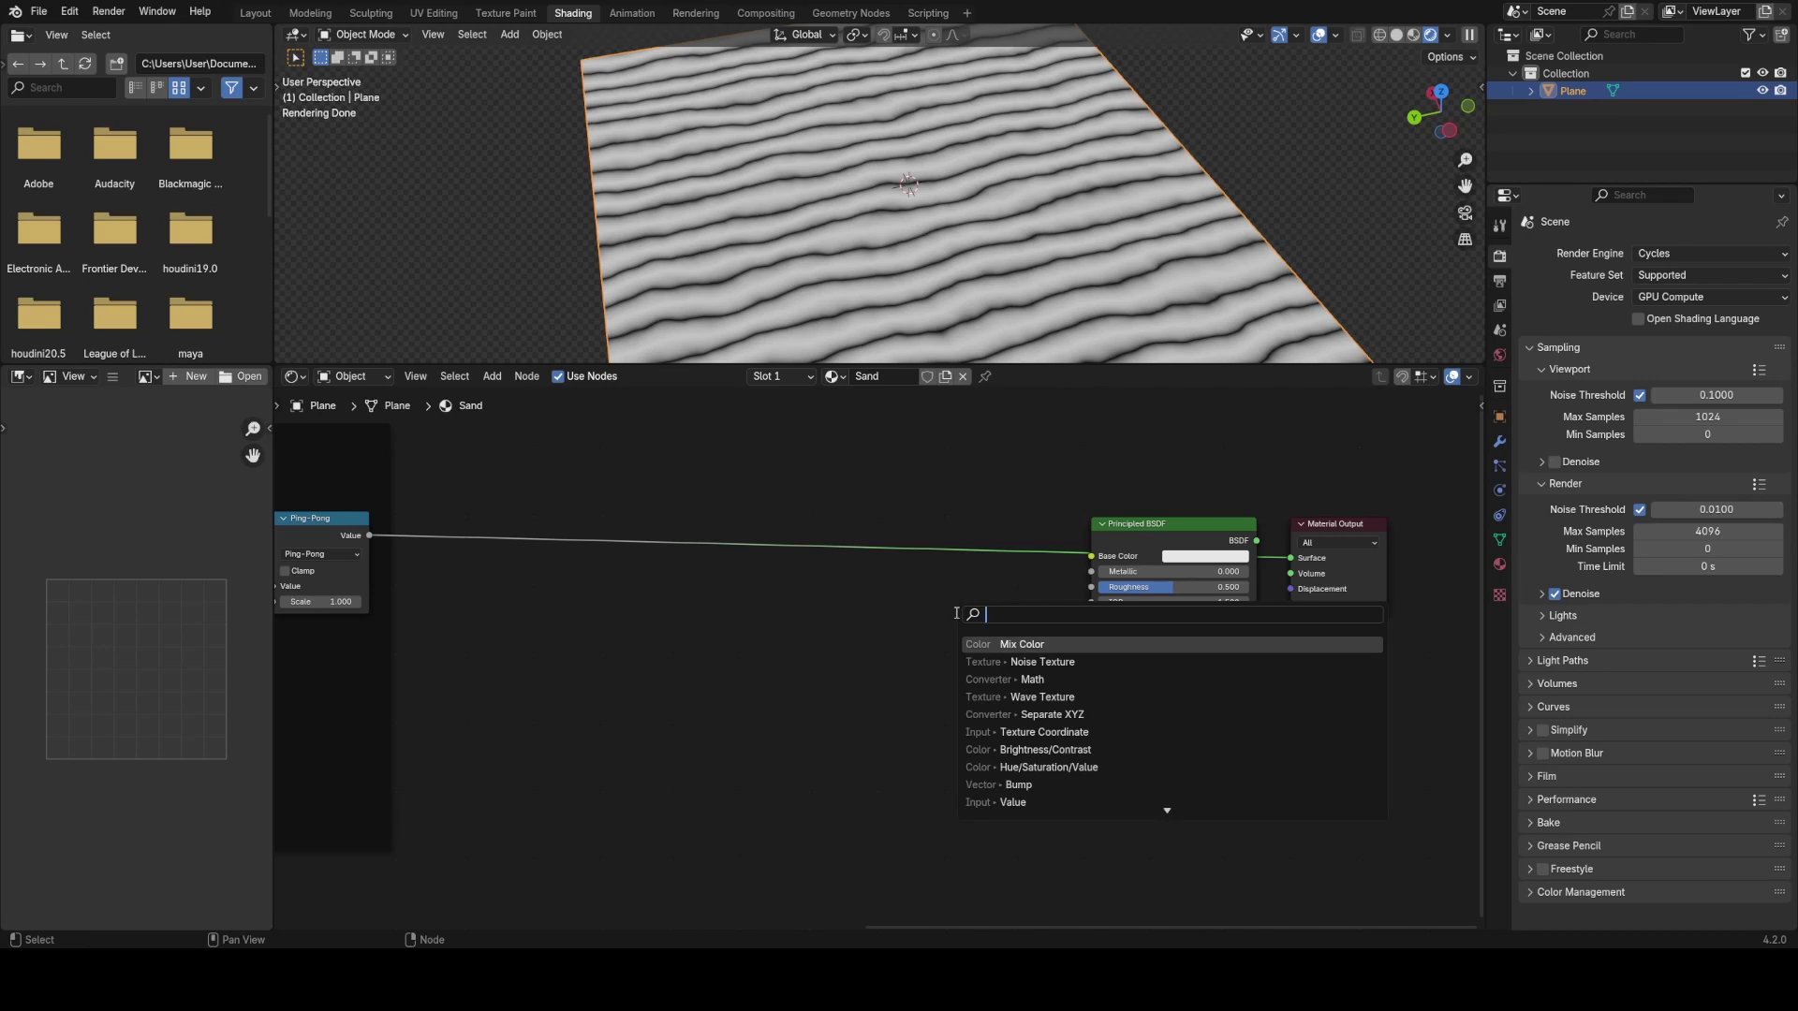
{"action": "type", "text": "displacement"}
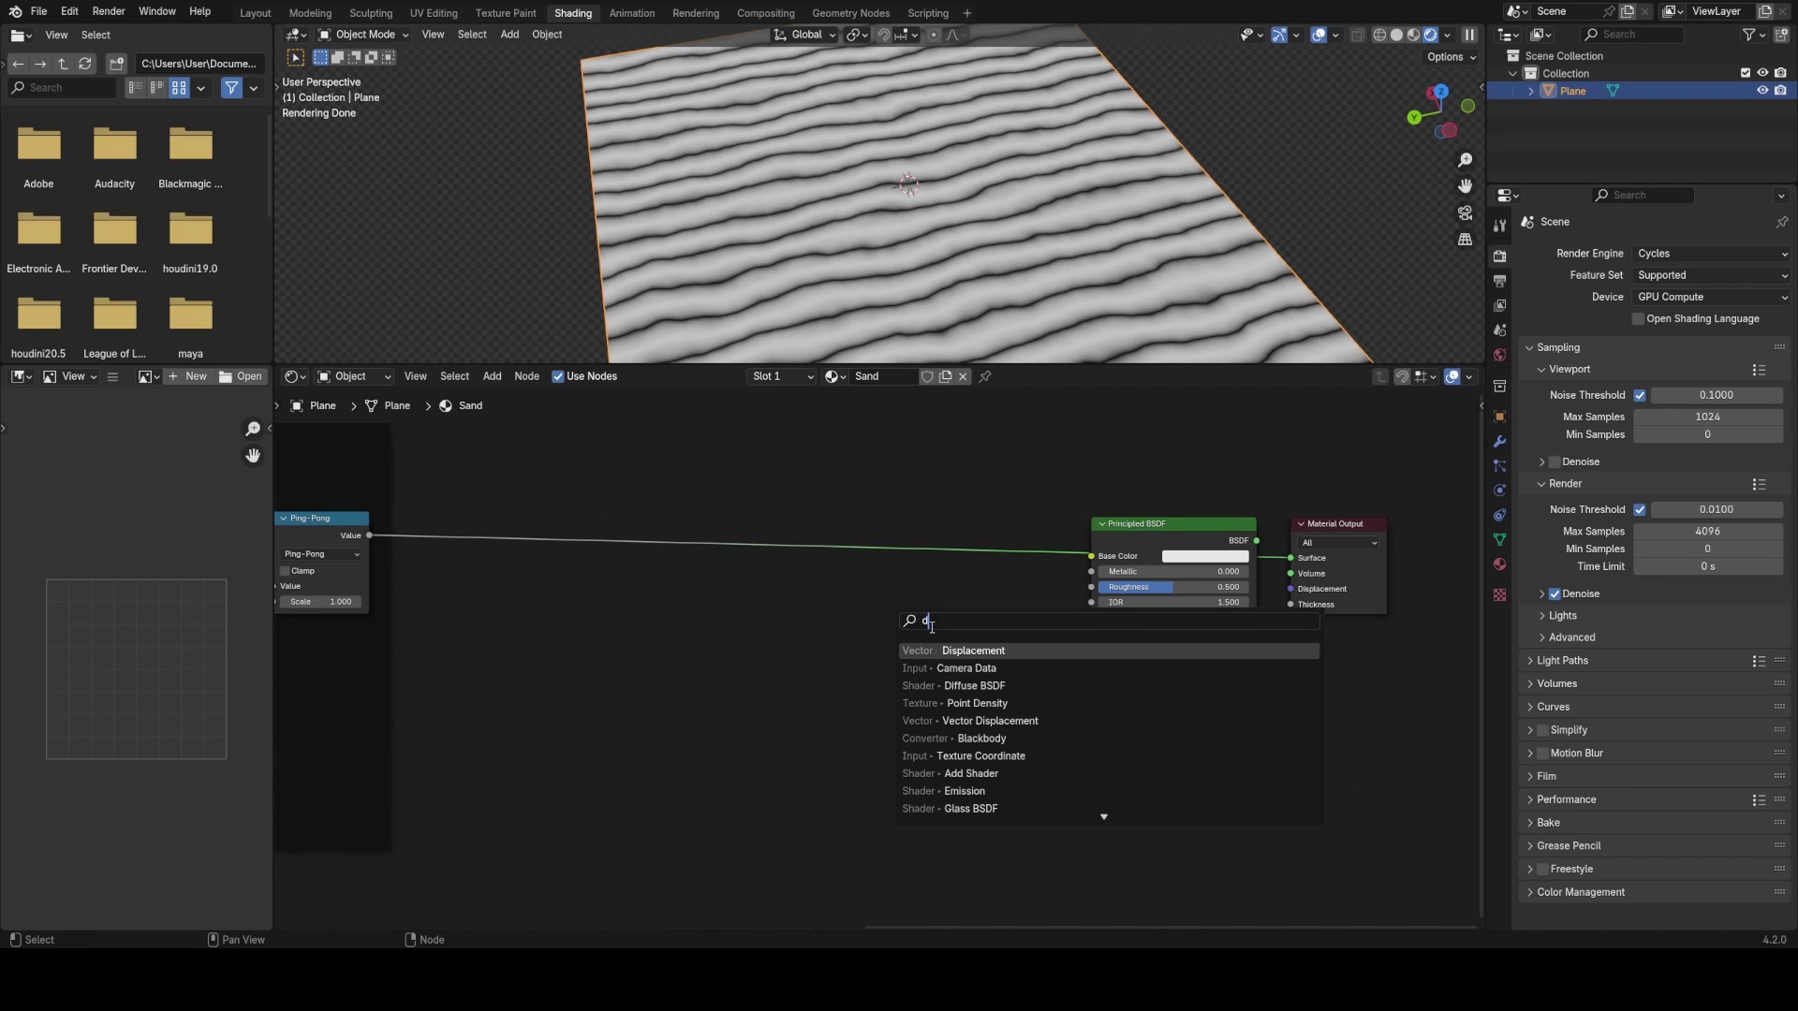
{"action": "key", "text": "Return"}
{"action": "left_click", "coordinate": [849, 609]}
- Connect the Displacement node to the Material Output's Displacement input and place it below the Principled BSDF
{"action": "left_click_drag", "start_coordinate": [950, 634], "coordinate": [1306, 708]}
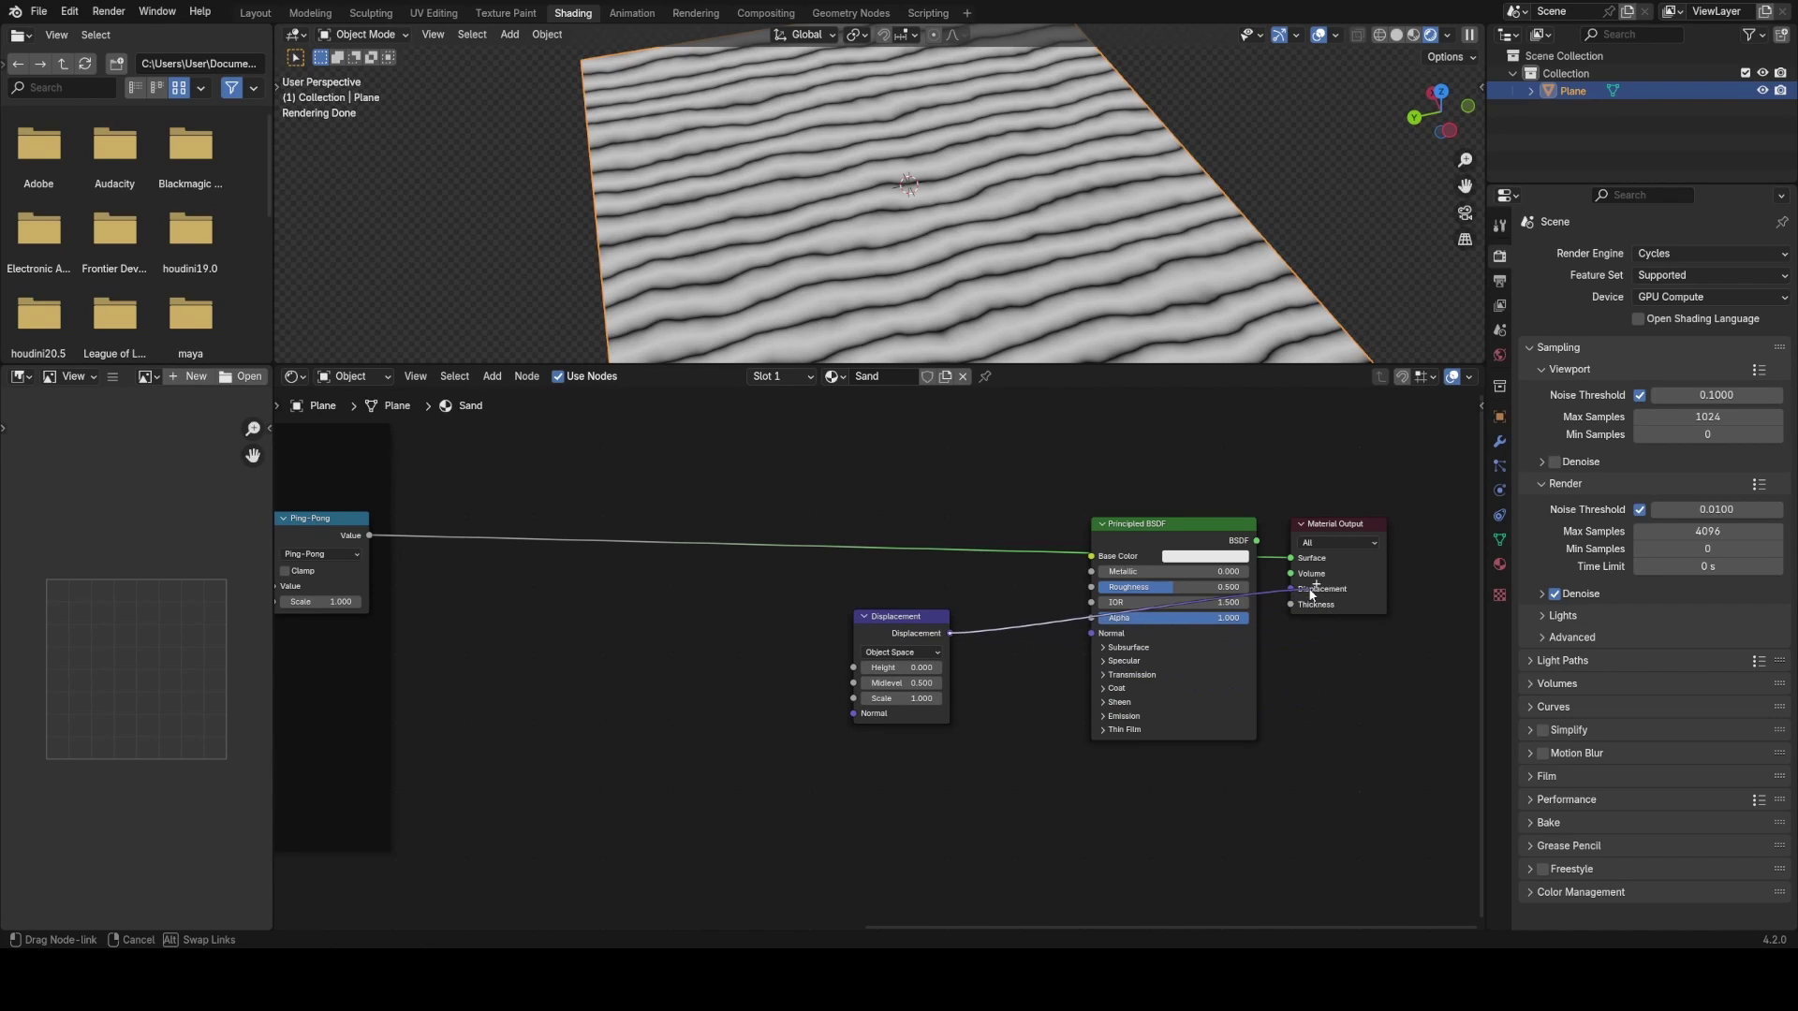
{"action": "left_click_drag", "start_coordinate": [1306, 593], "coordinate": [1304, 591]}
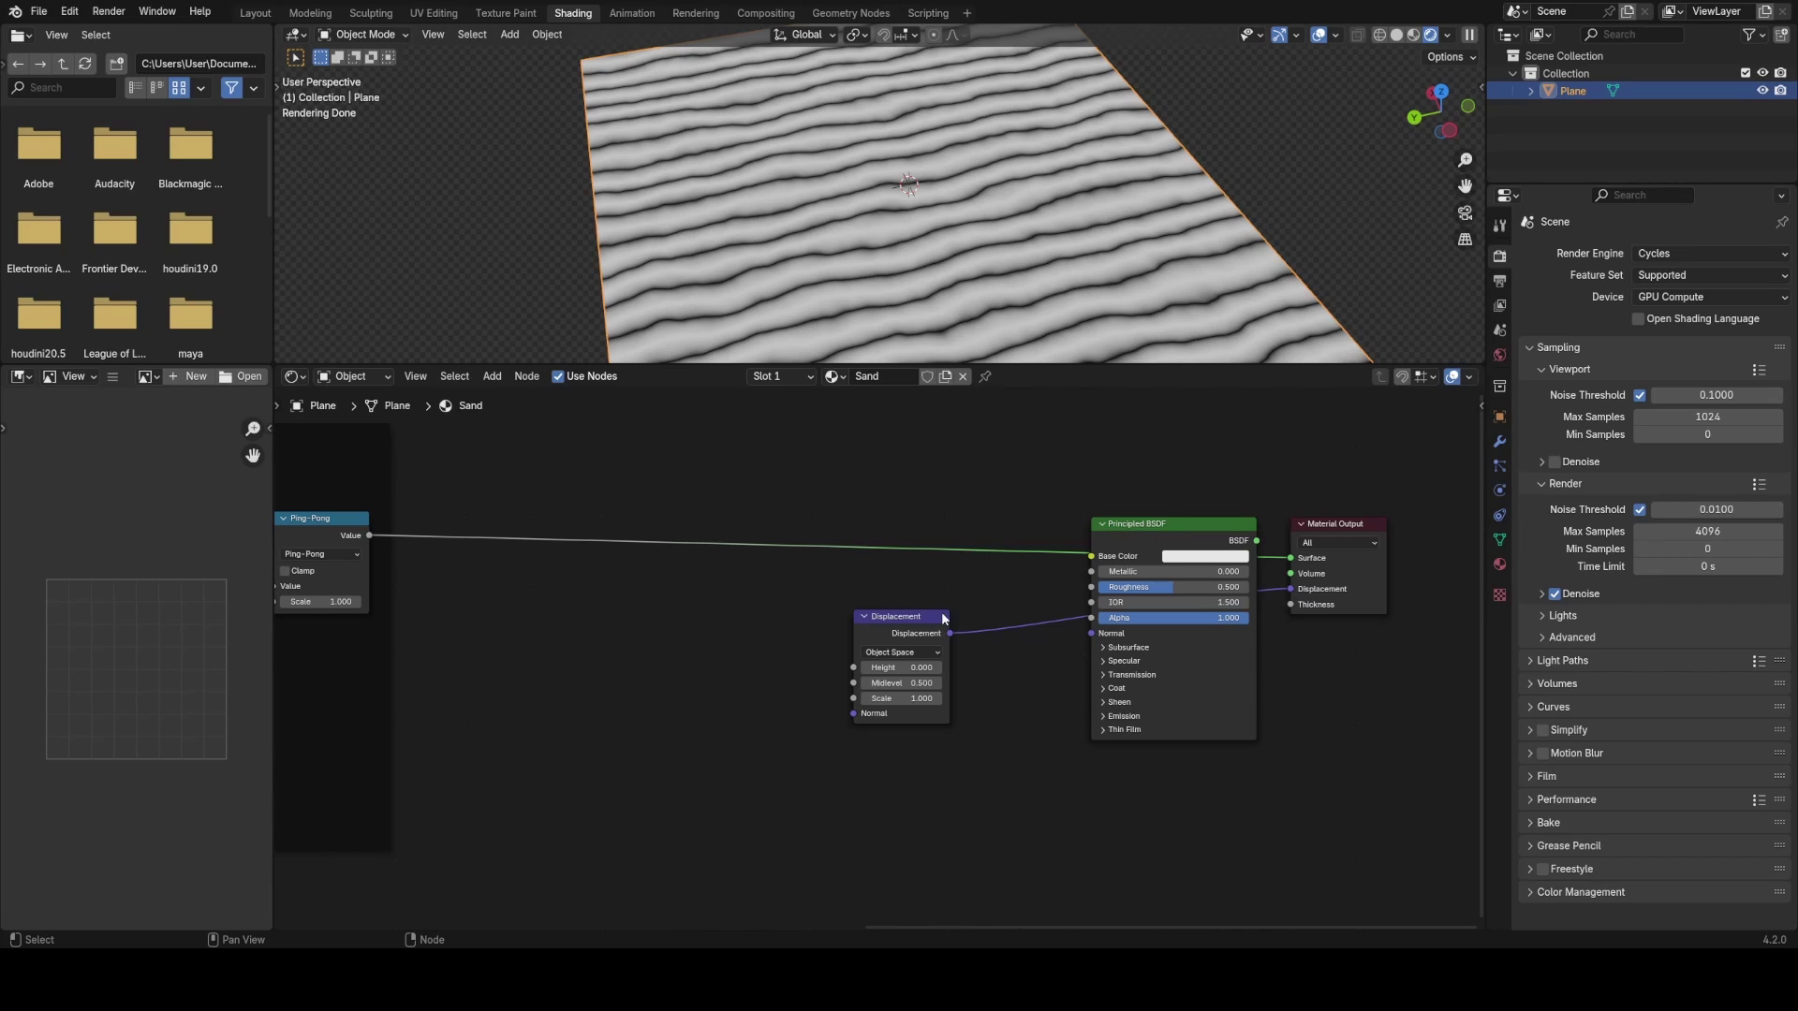
{"action": "left_click_drag", "start_coordinate": [942, 616], "coordinate": [1256, 758]}
- Connect the Principled BSDF to the Material Output's Surface, link Ping-Pong's Value to the Displacement Height, and save the file
{"action": "left_click", "coordinate": [1210, 538], "text": "ctrl+shift"}
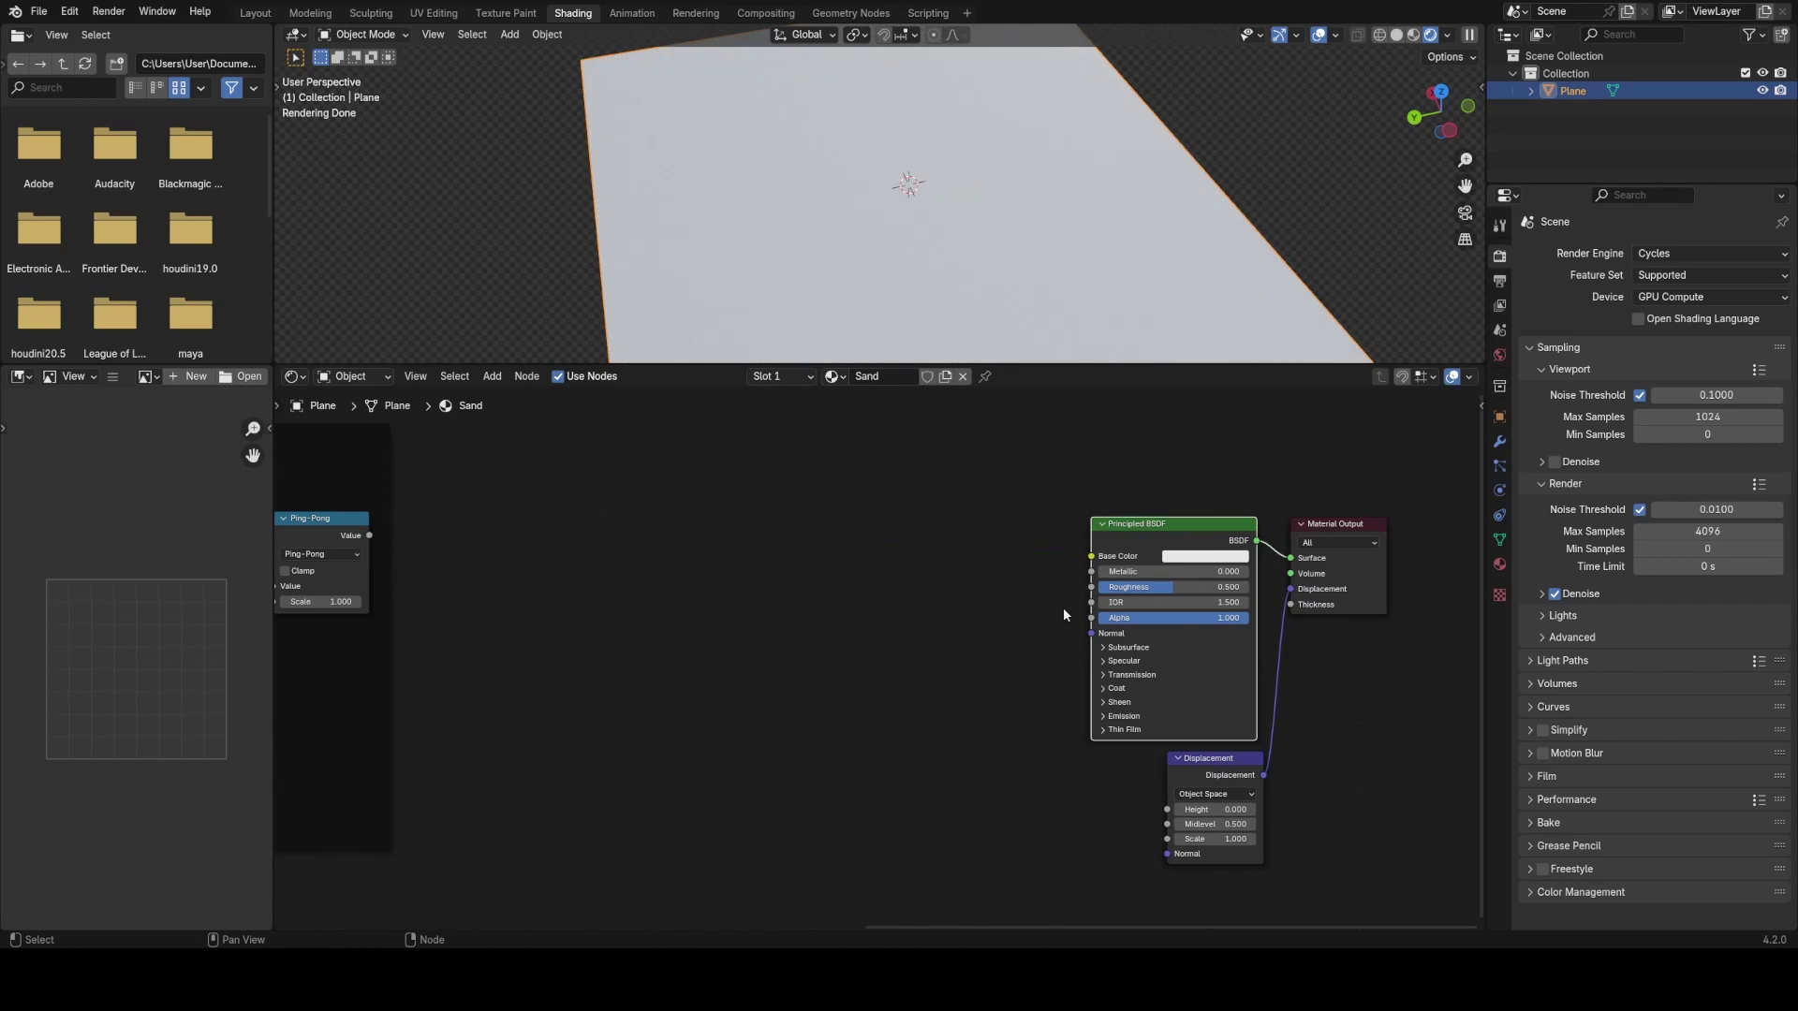
{"action": "middle_click_drag", "start_coordinate": [946, 652], "coordinate": [1011, 590]}
{"action": "scroll", "coordinate": [1012, 590], "scroll_direction": "down", "scroll_amount": 2}
{"action": "middle_click_drag", "start_coordinate": [660, 494], "coordinate": [728, 517]}
{"action": "left_click_drag", "start_coordinate": [570, 520], "coordinate": [644, 583]}
{"action": "left_click_drag", "start_coordinate": [1049, 688], "coordinate": [1250, 756]}
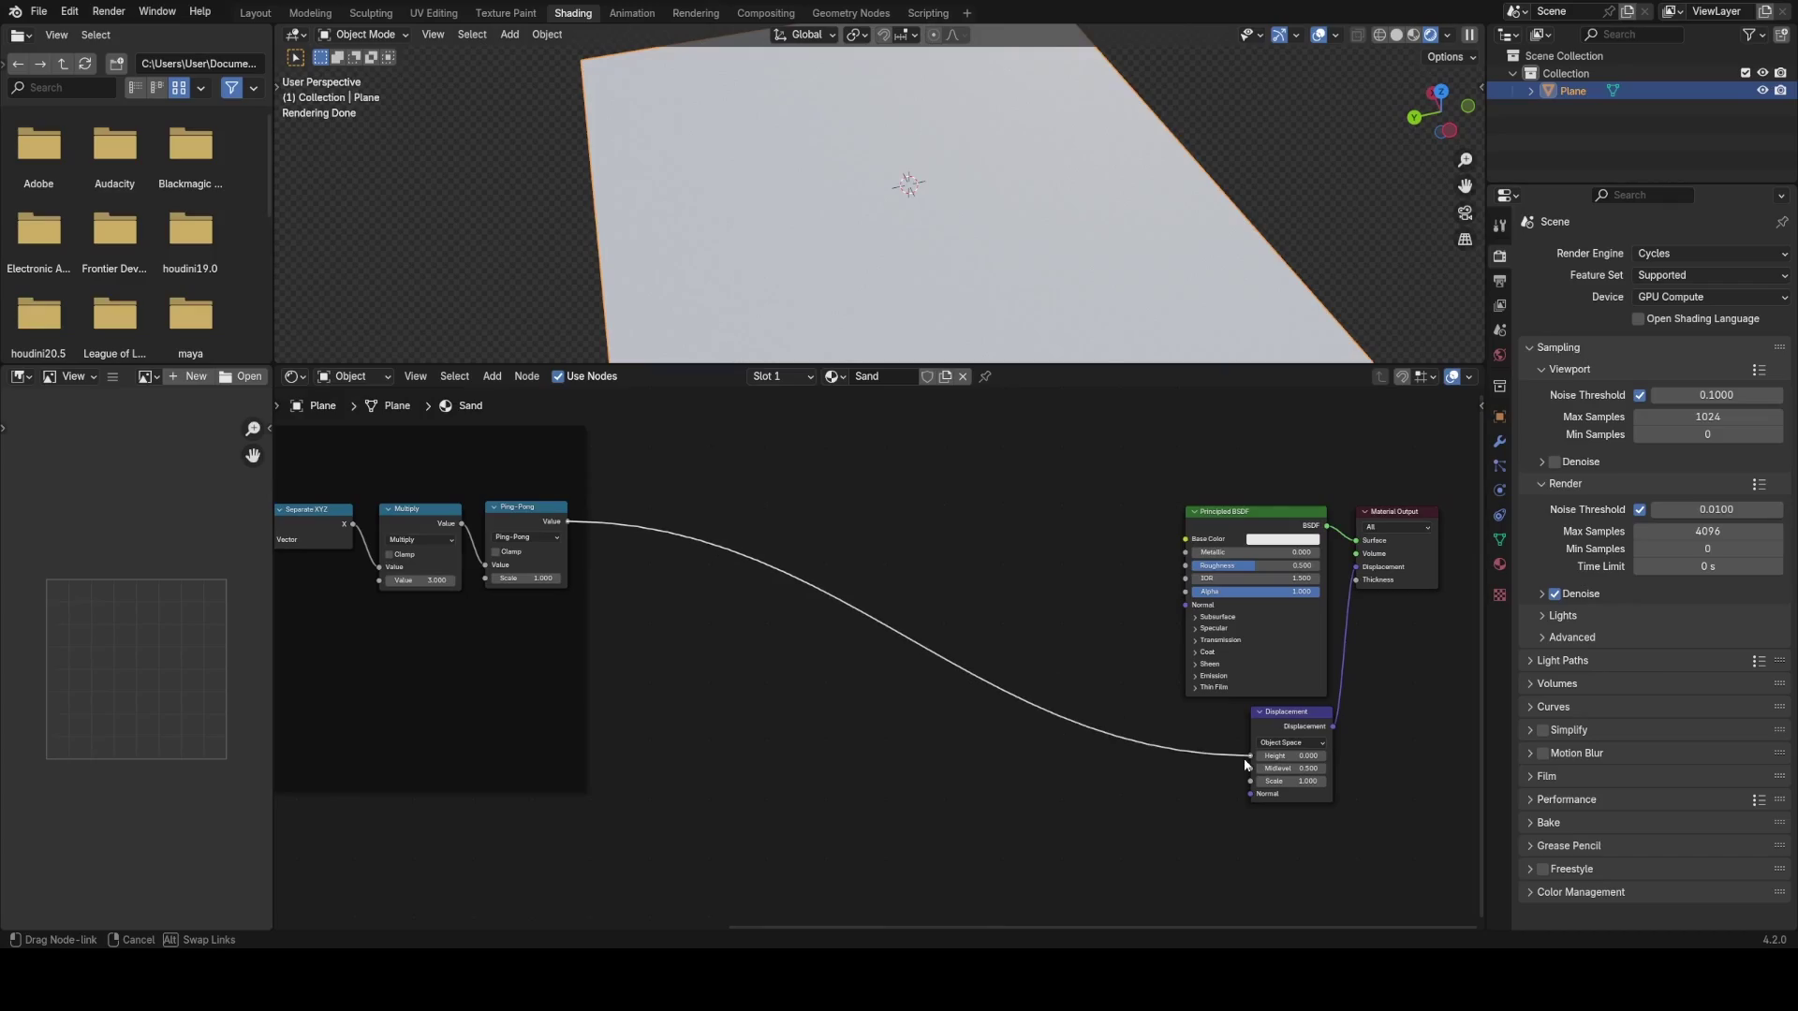
{"action": "middle_click_drag", "start_coordinate": [1113, 575], "coordinate": [963, 517]}
{"action": "middle_click_drag", "start_coordinate": [936, 281], "coordinate": [978, 257]}
{"action": "key", "text": "ctrl+s"}
{"action": "middle_click_drag", "start_coordinate": [1251, 220], "coordinate": [1251, 279]}
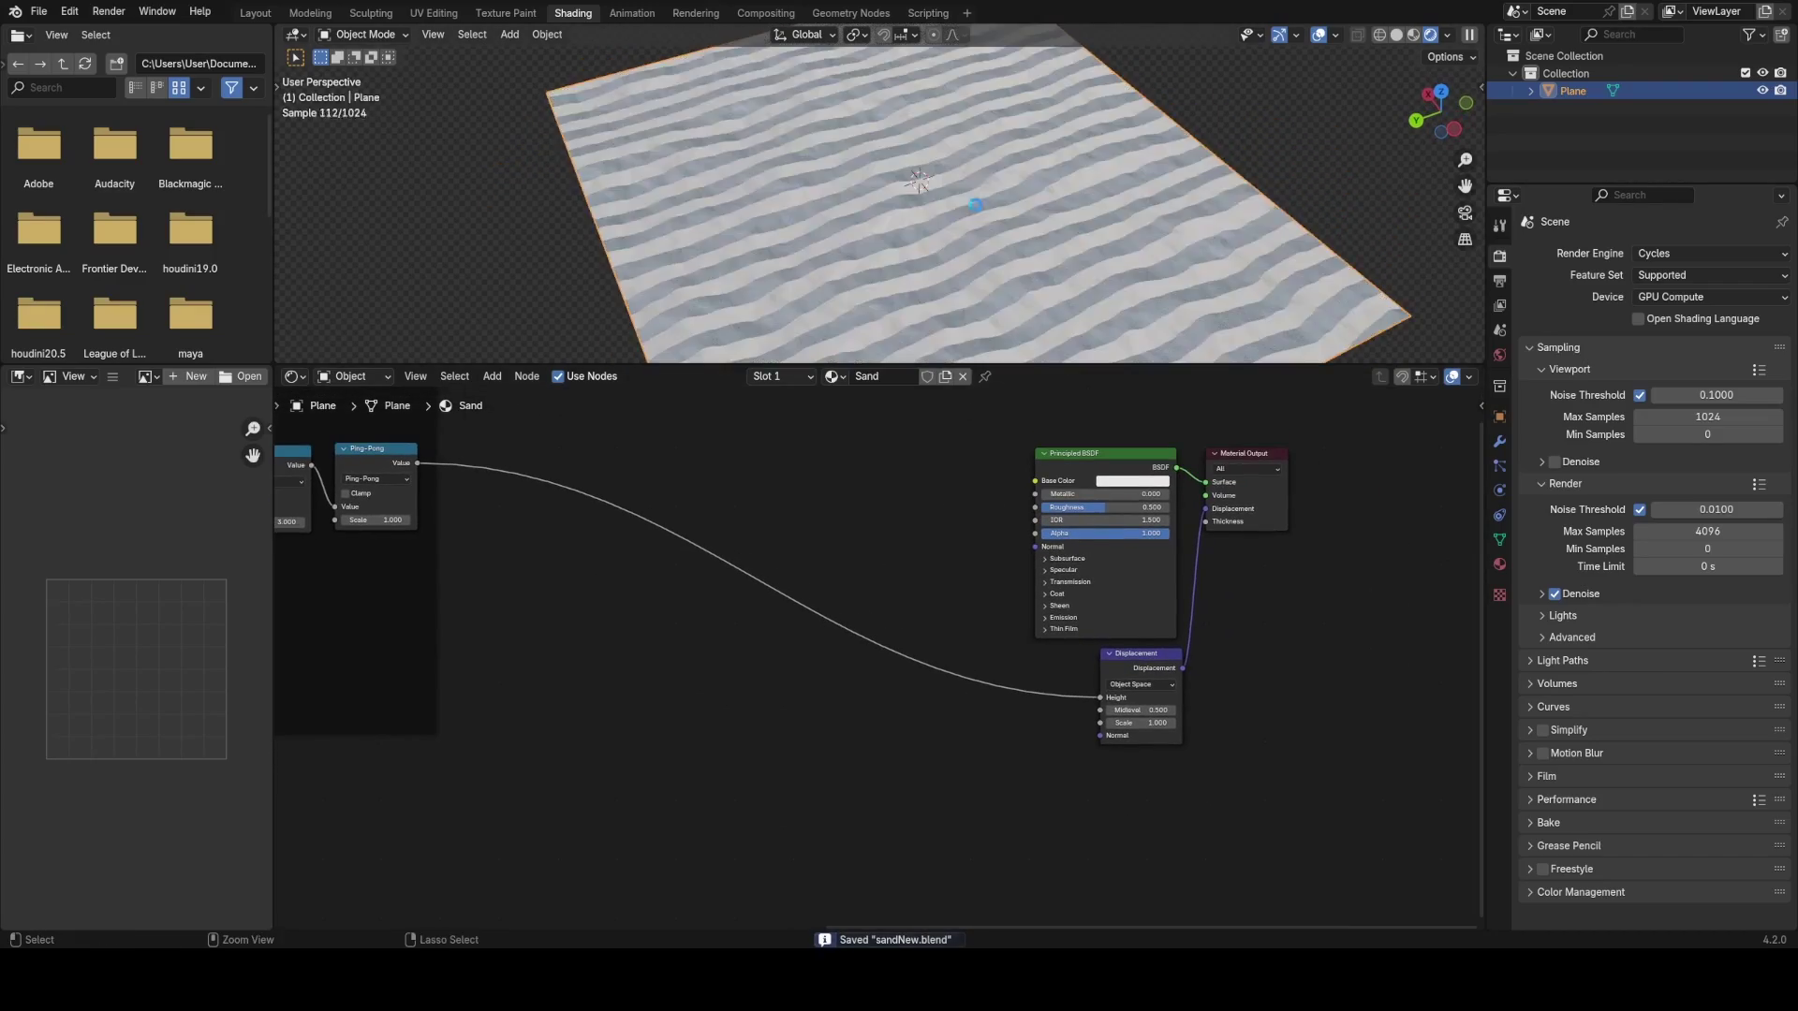
- Set the Sand material's surface displacement method to Displacement and Bump
{"action": "scroll", "coordinate": [1066, 251], "scroll_direction": "down", "scroll_amount": 4}
{"action": "scroll", "coordinate": [1066, 251], "scroll_direction": "up", "scroll_amount": 1}
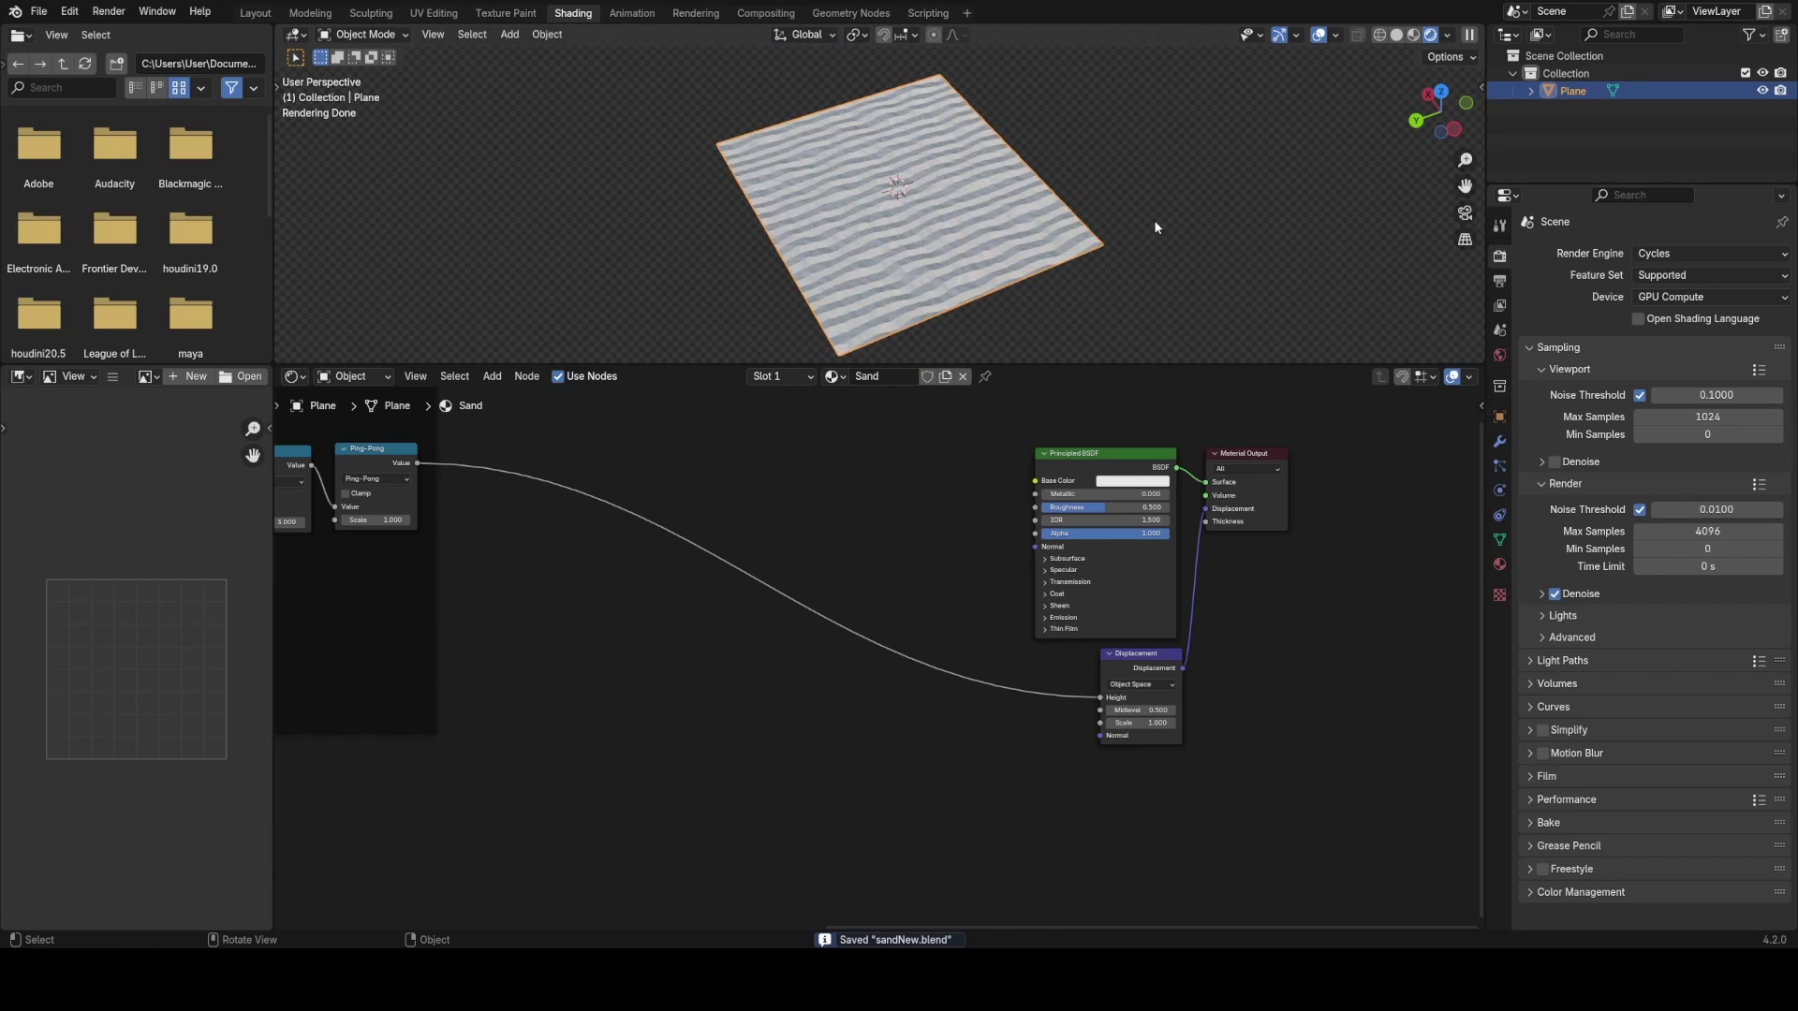
{"action": "left_click", "coordinate": [1500, 565]}
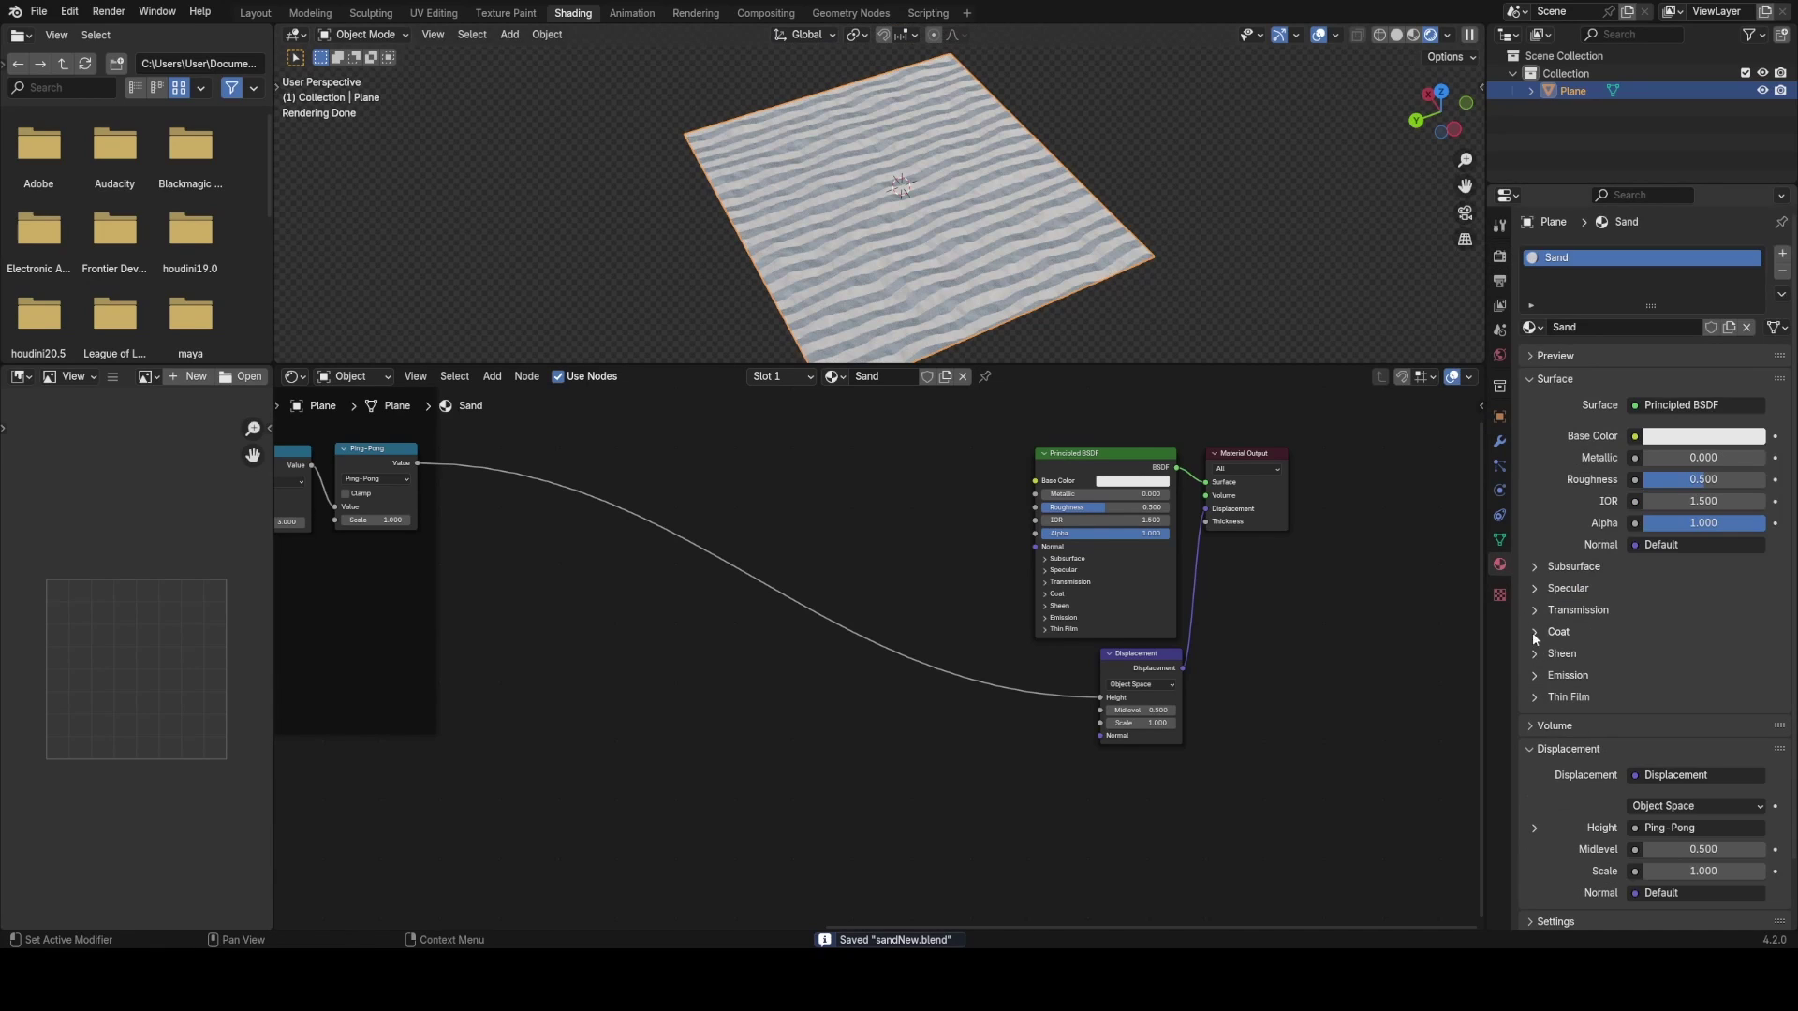
{"action": "scroll", "coordinate": [1595, 743], "scroll_direction": "down", "scroll_amount": 2}
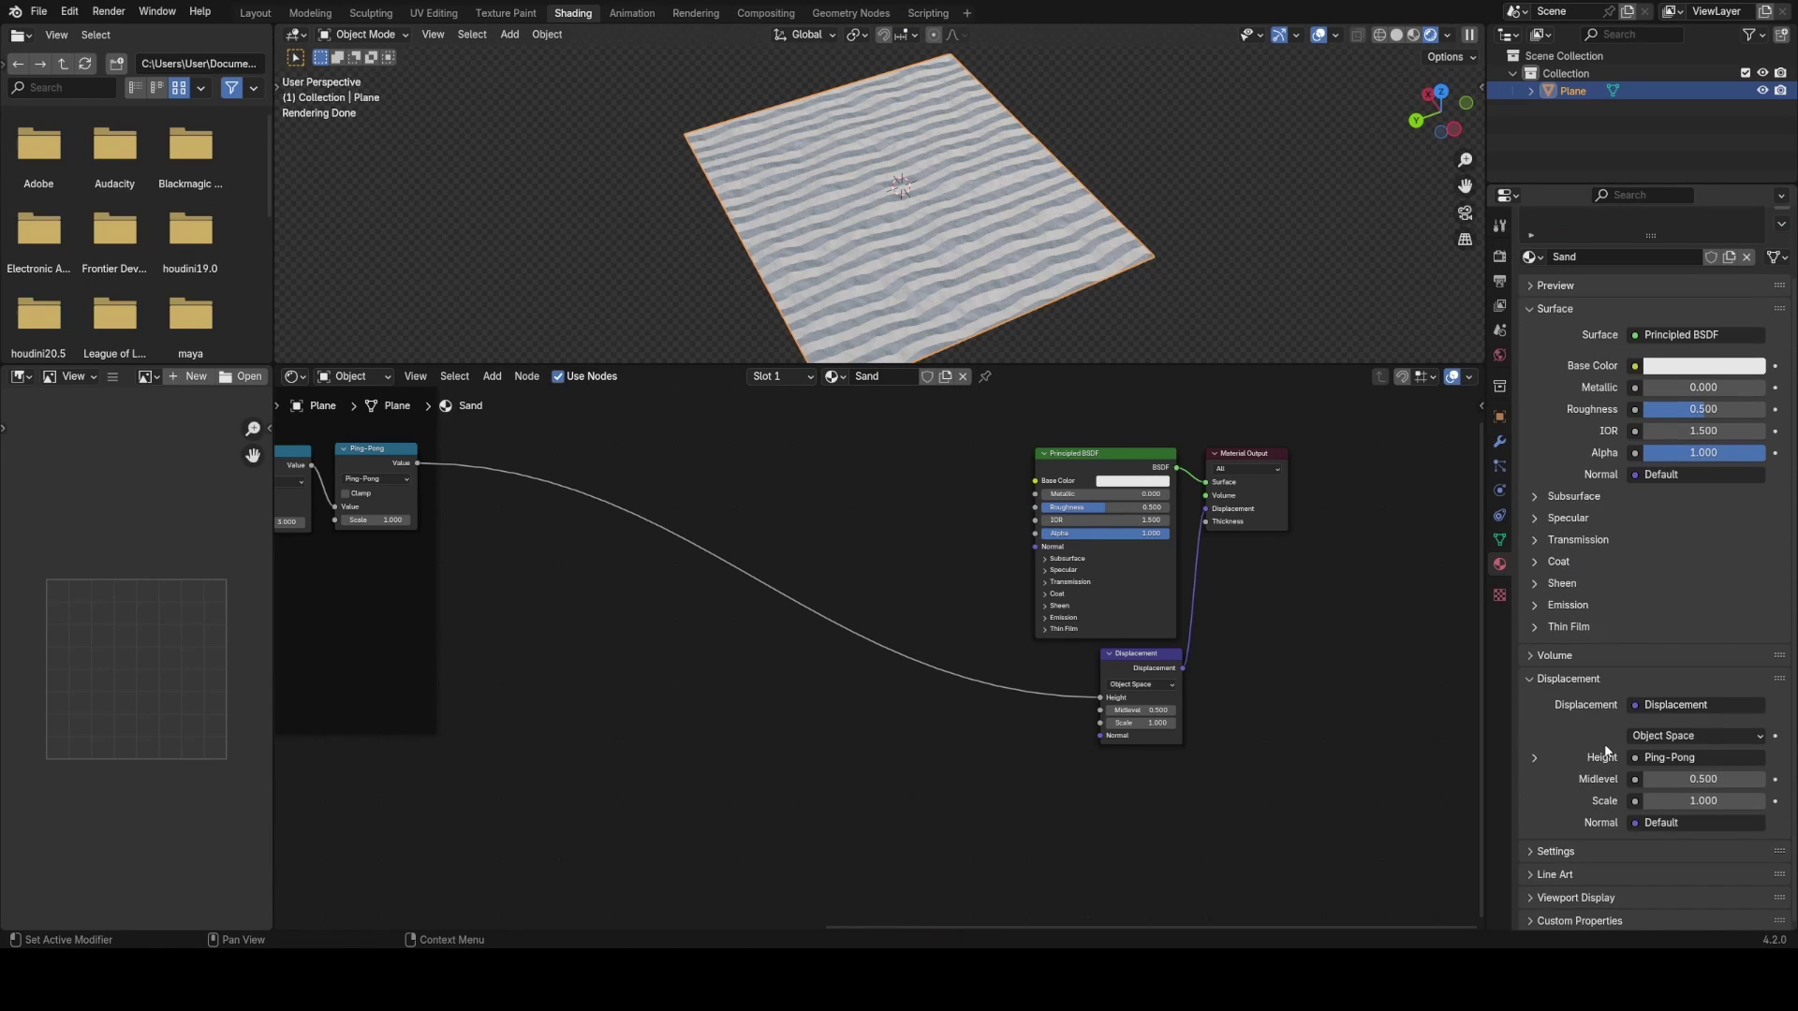
{"action": "left_click", "coordinate": [1564, 850]}
{"action": "scroll", "coordinate": [1656, 771], "scroll_direction": "down", "scroll_amount": 4}
{"action": "left_click", "coordinate": [1687, 755]}
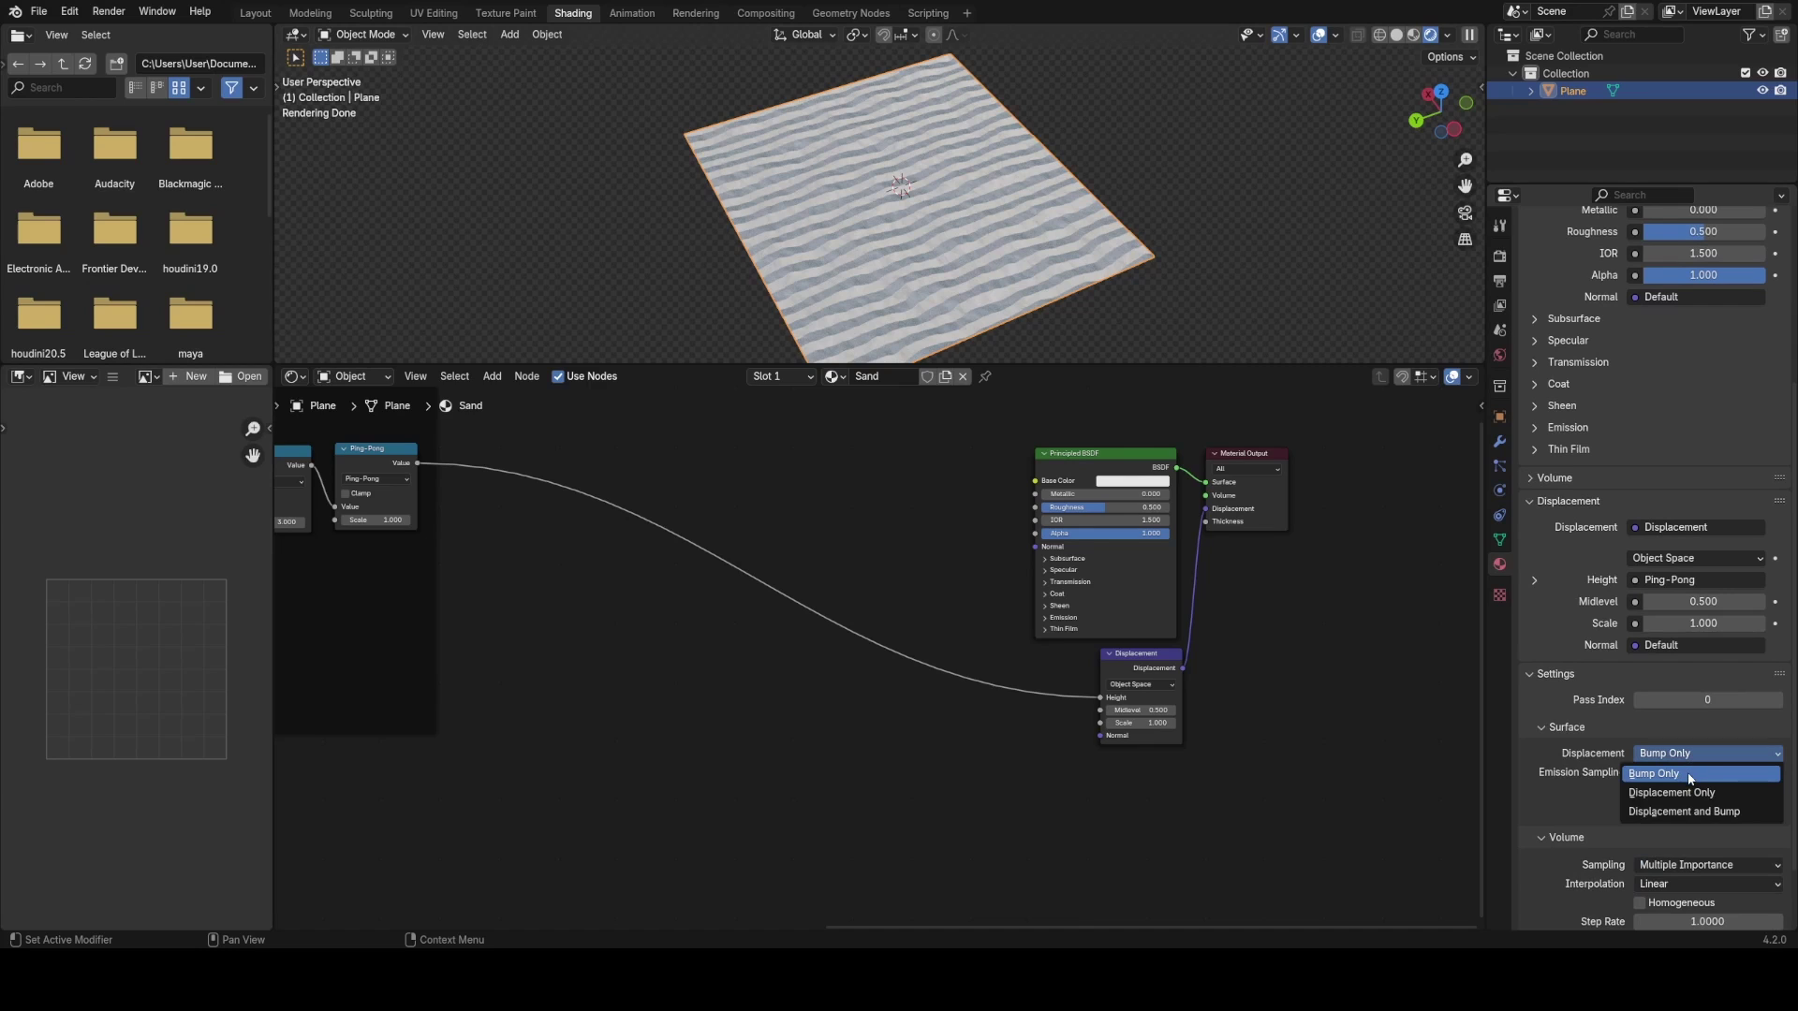
{"action": "left_click", "coordinate": [1708, 812]}
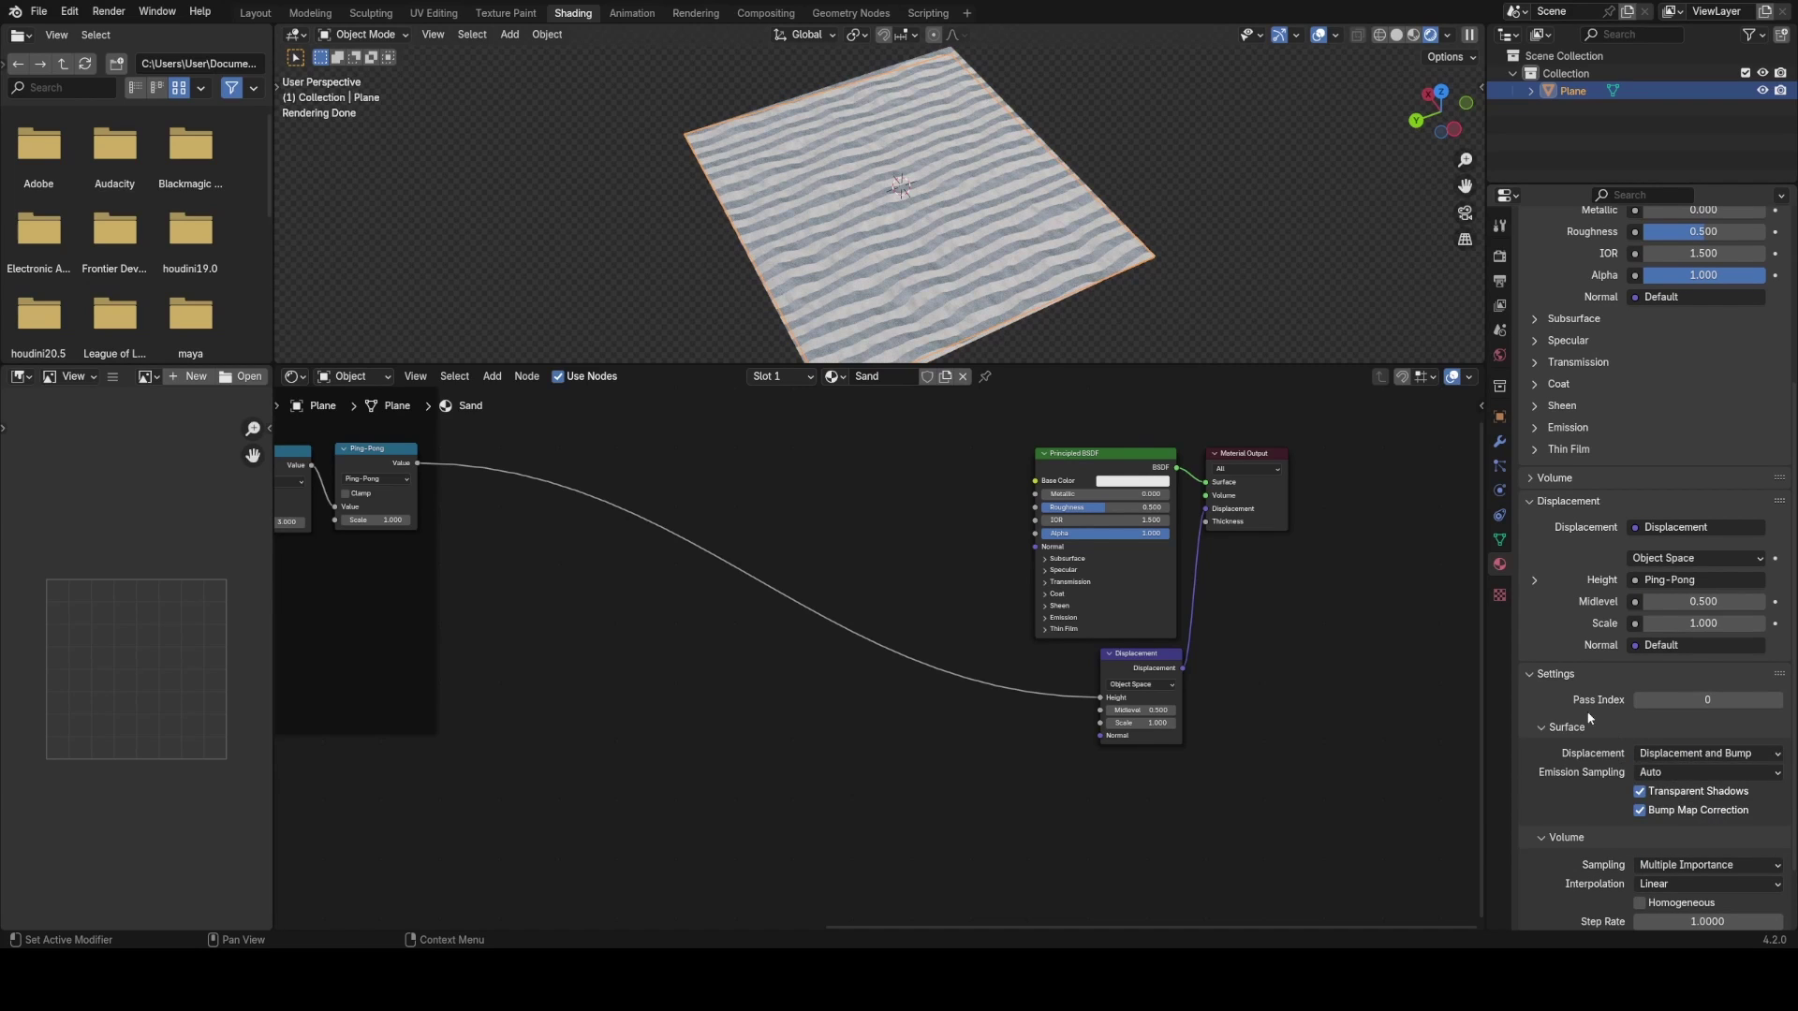
- Subdivide the plane's mesh in Edit Mode, repeat the subdivision seven times, return to Object Mode, and save the file
{"action": "middle_click_drag", "start_coordinate": [1038, 234], "coordinate": [766, 235]}
{"action": "key", "text": "Tab"}
{"action": "right_click", "coordinate": [981, 212]}
{"action": "left_click", "coordinate": [981, 210]}
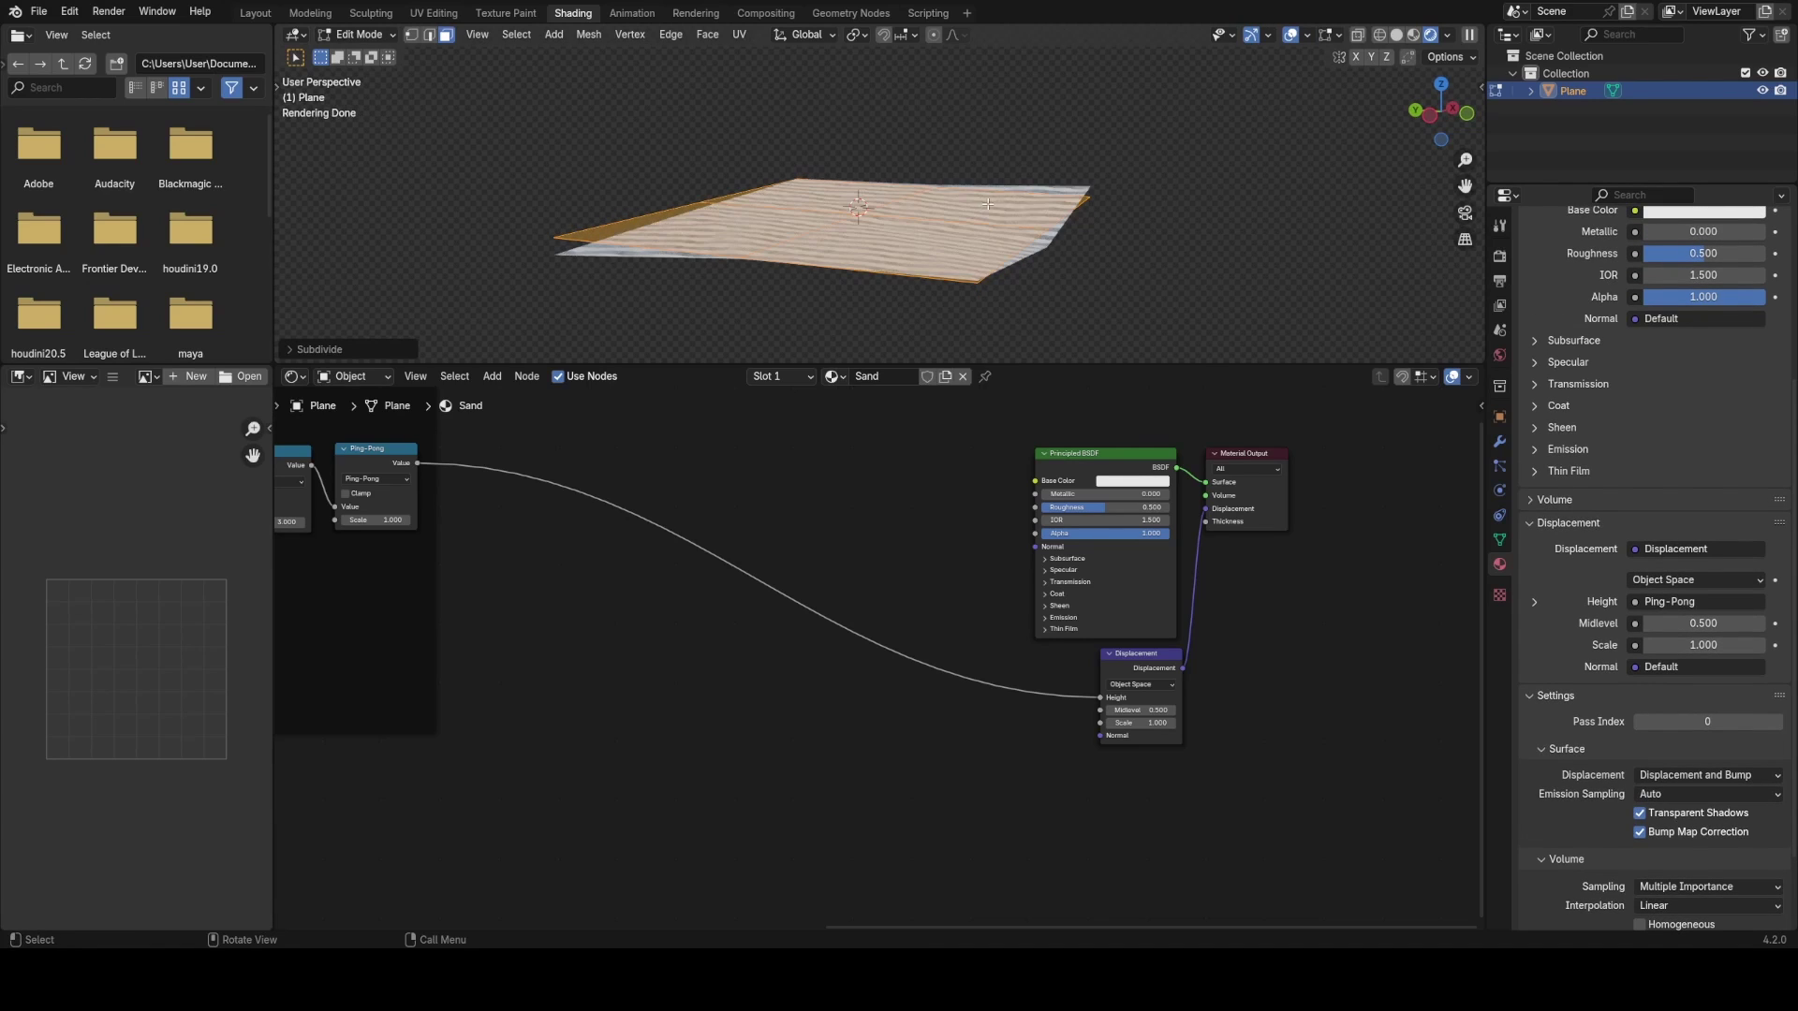
{"action": "middle_click_drag", "start_coordinate": [980, 209], "coordinate": [952, 199]}
{"action": "key", "text": "shift+r"}
{"action": "key", "text": "shift+r"}
{"action": "key", "text": "shift+r"}
{"action": "key", "text": "shift+r"}
{"action": "key", "text": "shift+r"}
{"action": "key", "text": "shift+r"}
{"action": "key", "text": "shift+r"}
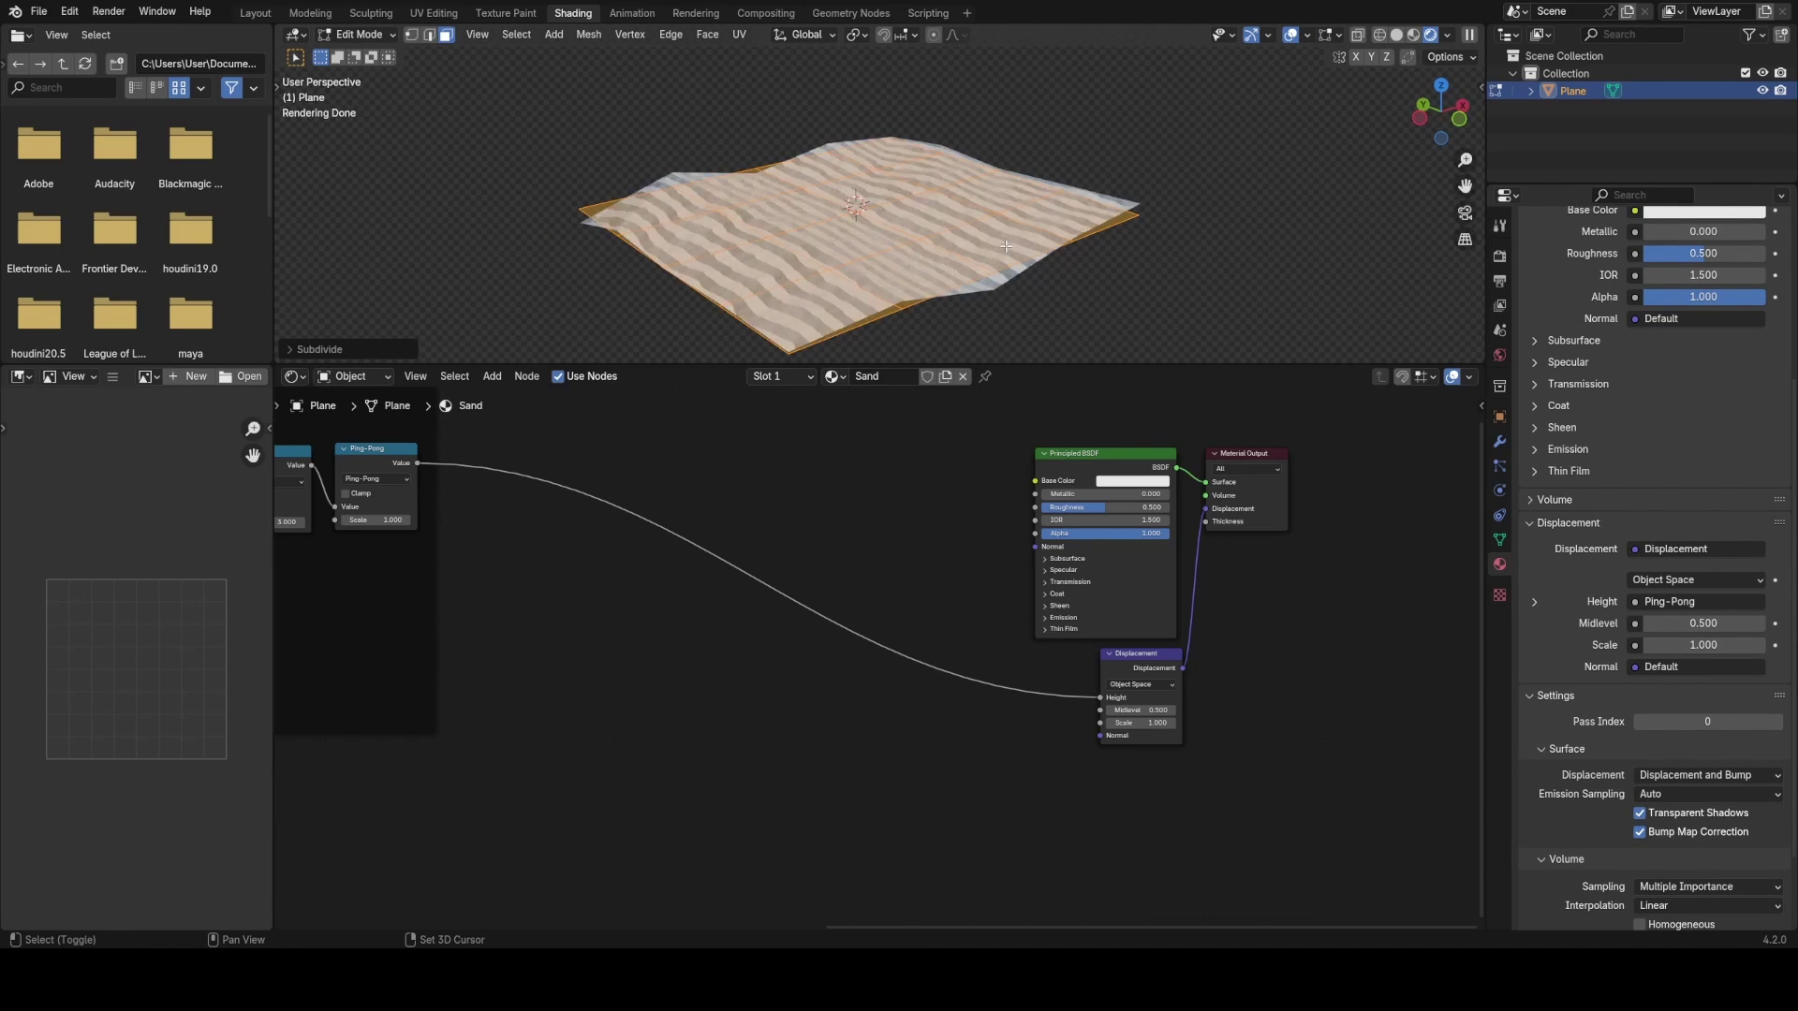
{"action": "middle_click_drag", "start_coordinate": [1015, 236], "coordinate": [1104, 219]}
{"action": "key", "text": "Tab"}
{"action": "key", "text": "ctrl+s"}
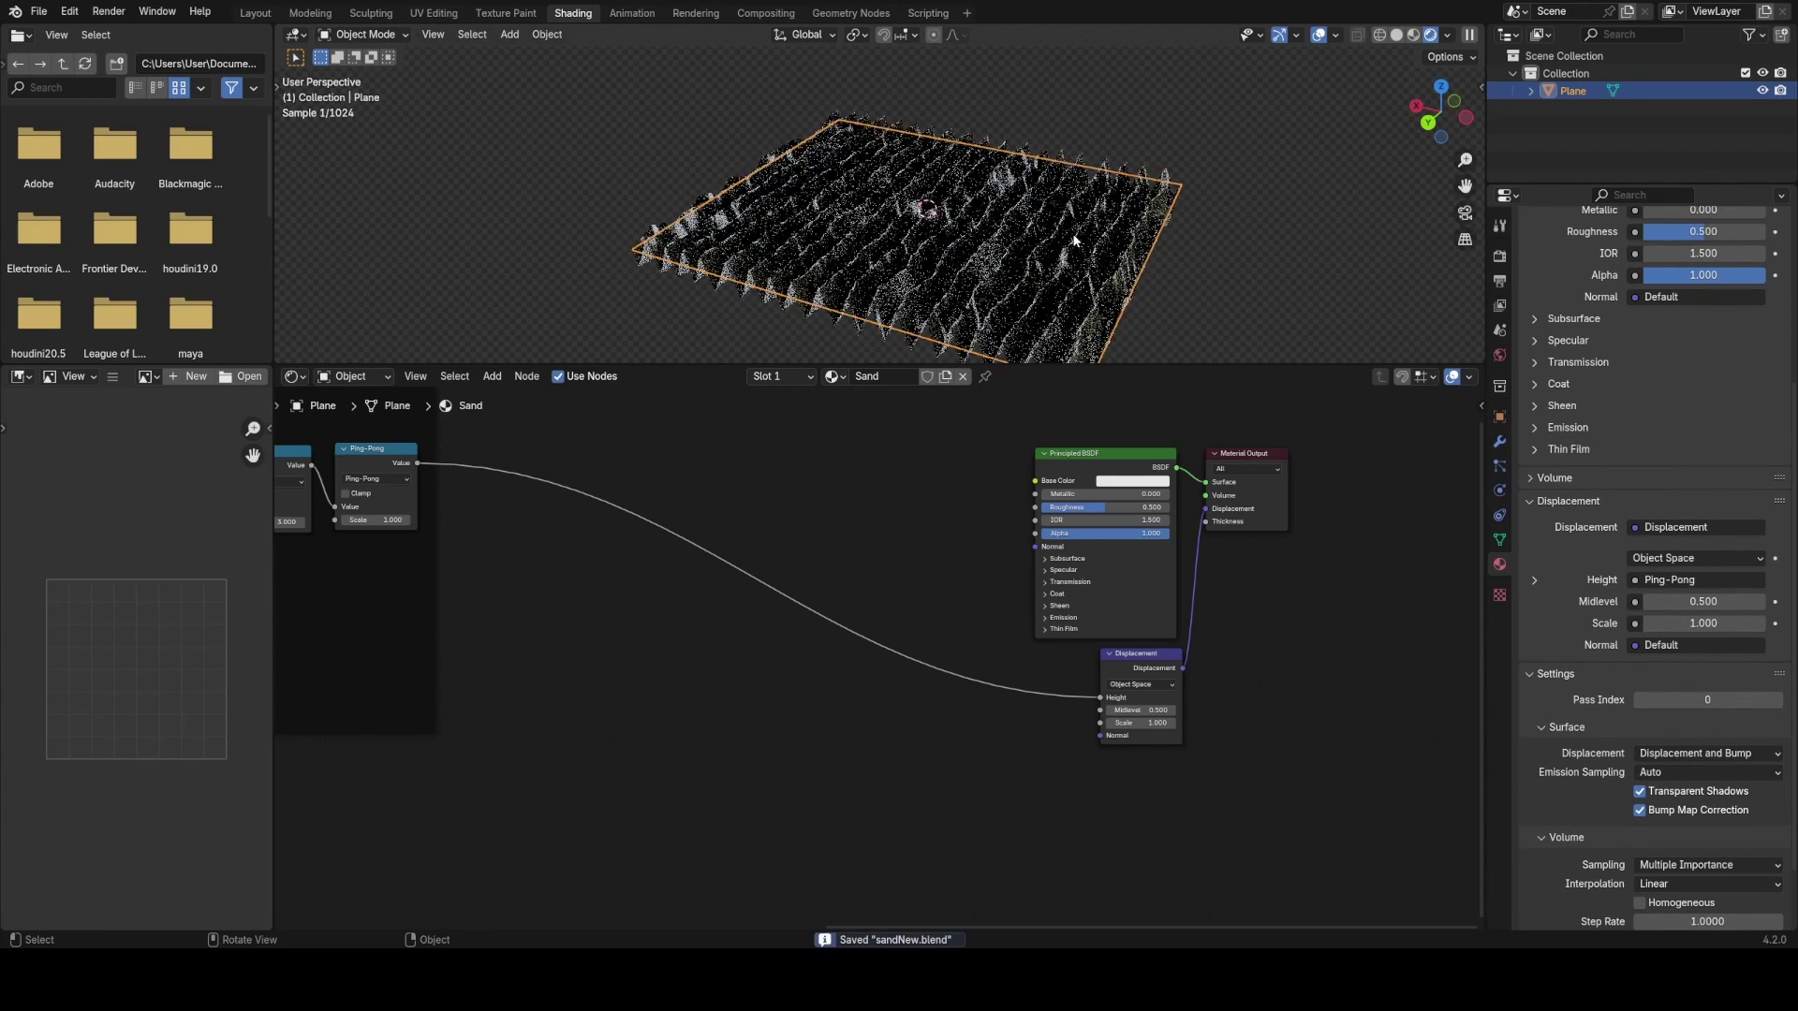
- Set the Displacement node's Scale to 0.1, check the ripple profile from the side, and save the file
{"action": "scroll", "coordinate": [1103, 218], "scroll_direction": "up", "scroll_amount": 3}
{"action": "scroll", "coordinate": [839, 492], "scroll_direction": "up", "scroll_amount": 3}
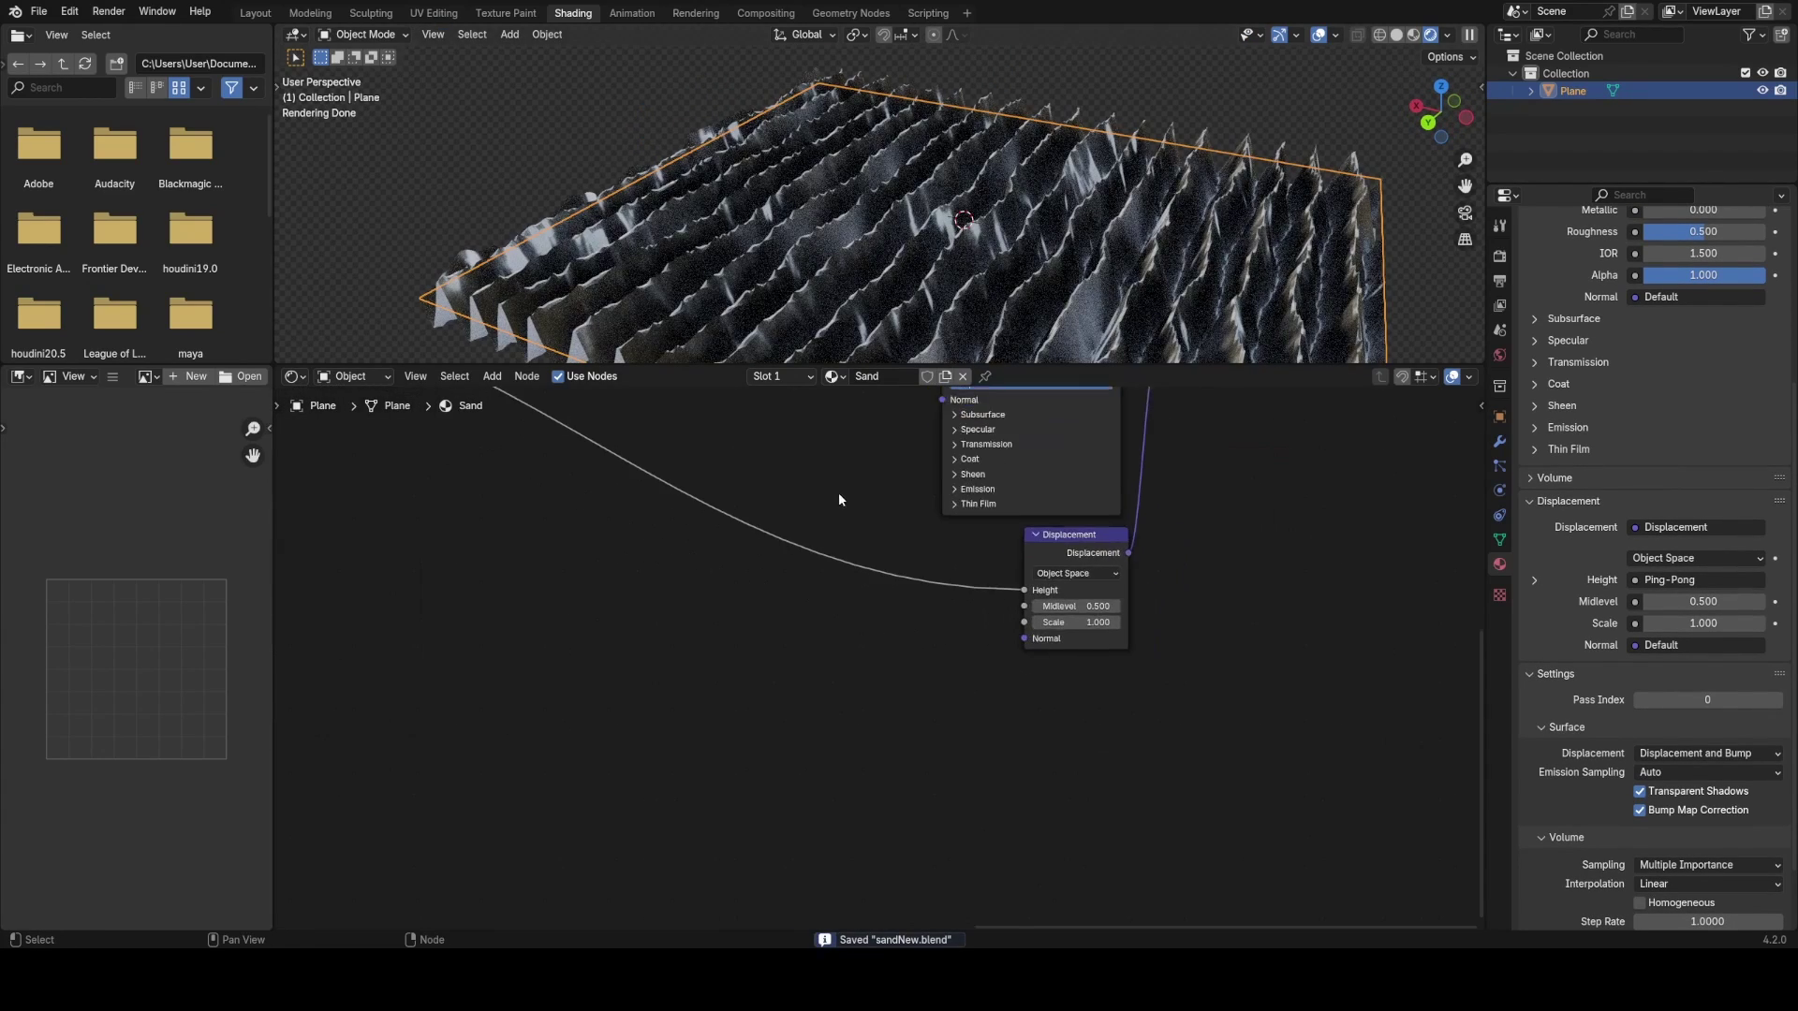
{"action": "left_click", "coordinate": [1096, 613]}
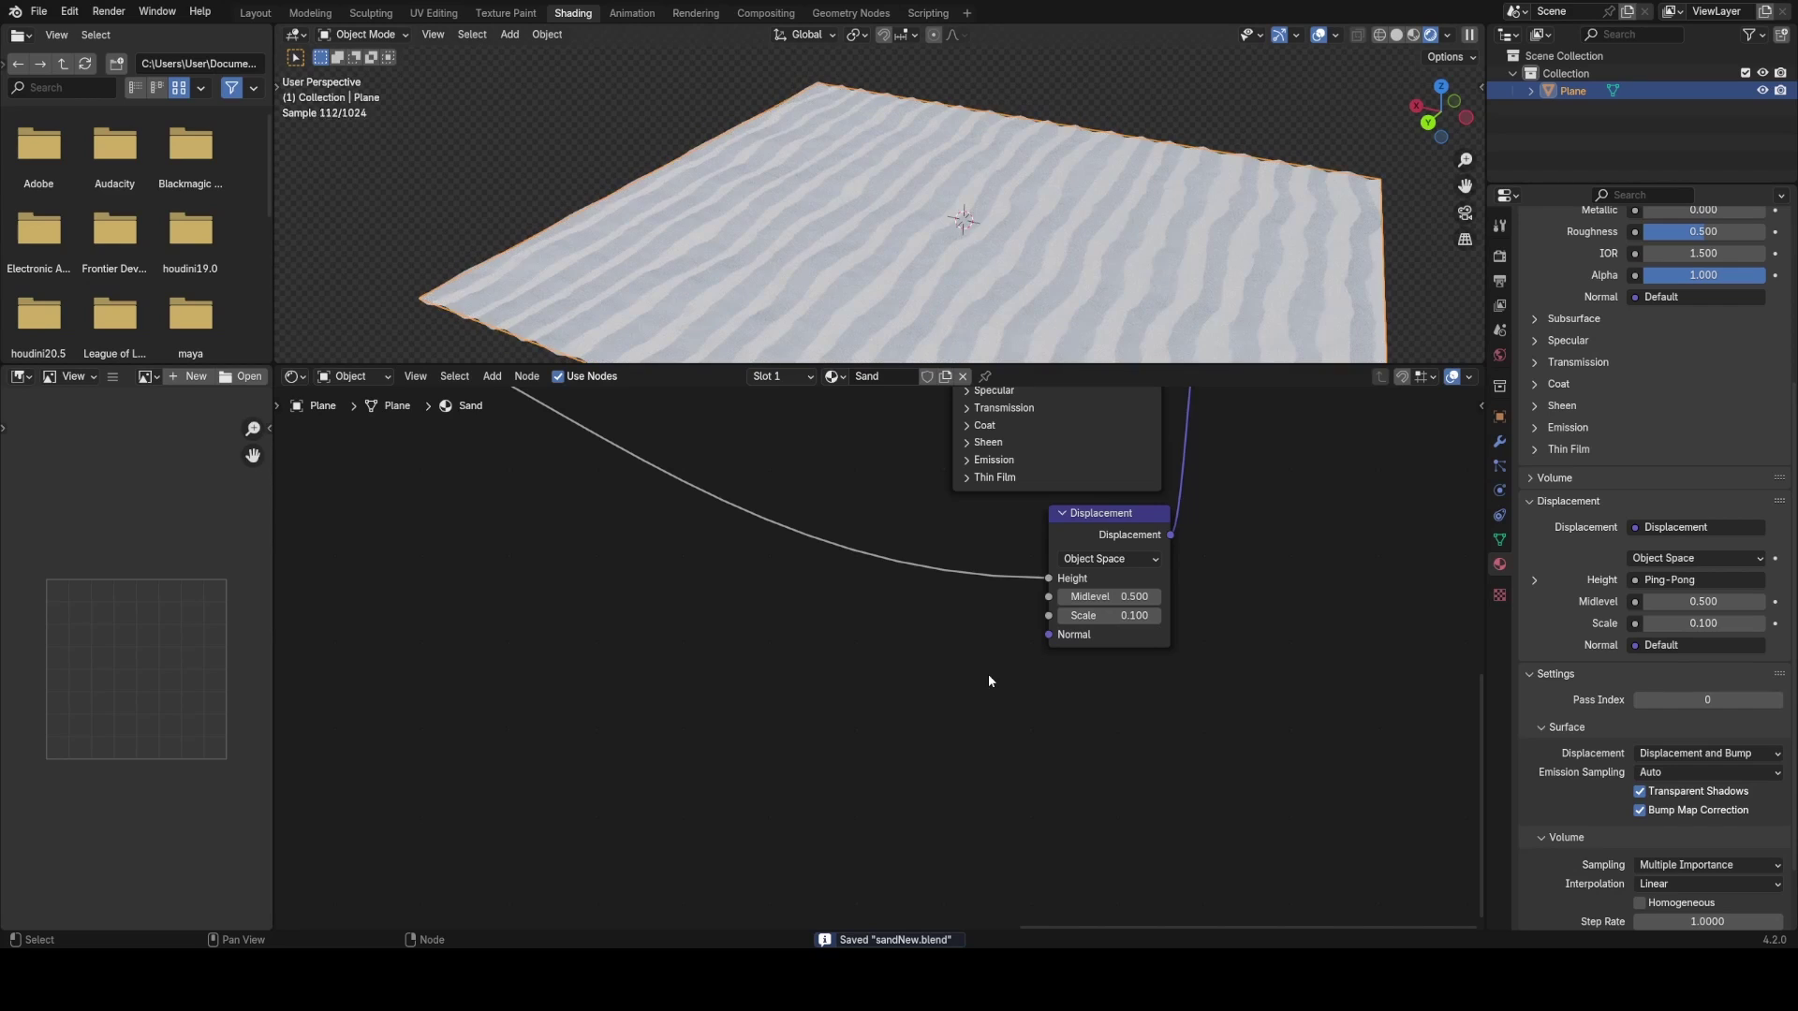
{"action": "middle_click_drag", "start_coordinate": [1026, 324], "coordinate": [1076, 264]}
{"action": "left_click", "coordinate": [1056, 141]}
{"action": "middle_click_drag", "start_coordinate": [1057, 141], "coordinate": [1012, 107]}
{"action": "scroll", "coordinate": [1011, 157], "scroll_direction": "up", "scroll_amount": 3}
{"action": "scroll", "coordinate": [1011, 107], "scroll_direction": "up", "scroll_amount": 1}
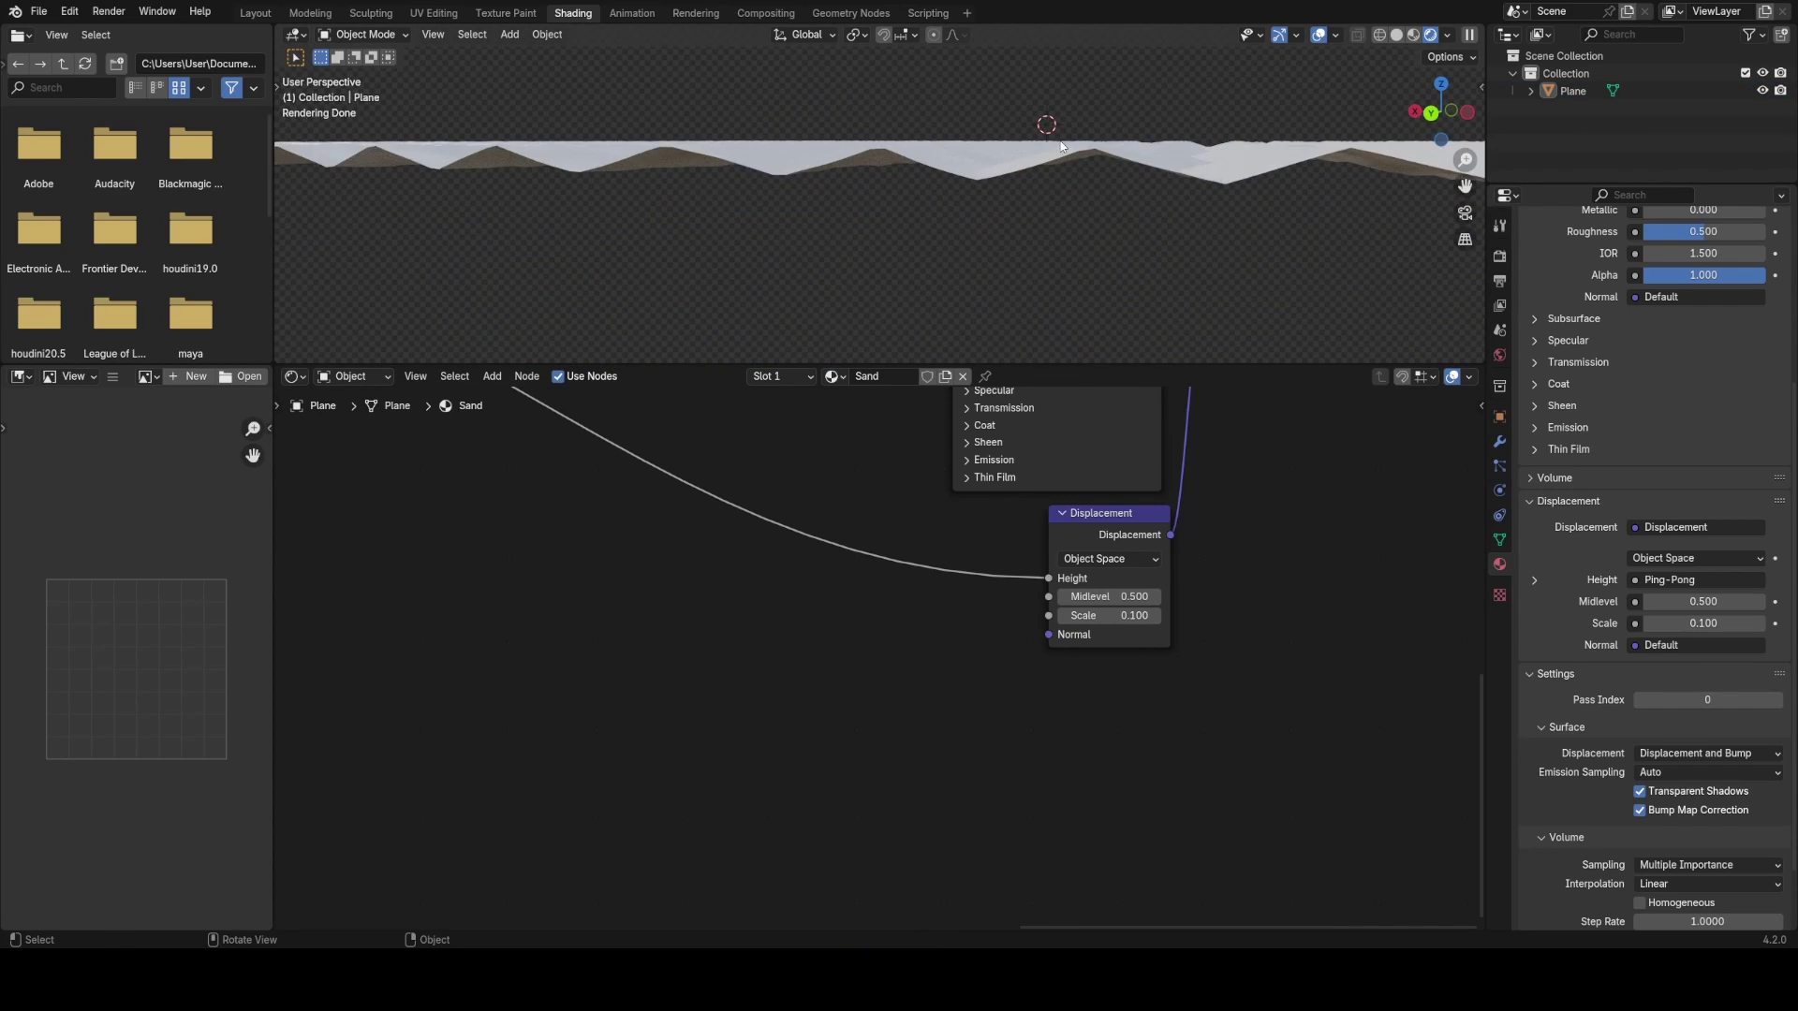
{"action": "middle_click_drag", "start_coordinate": [1149, 184], "coordinate": [822, 203]}
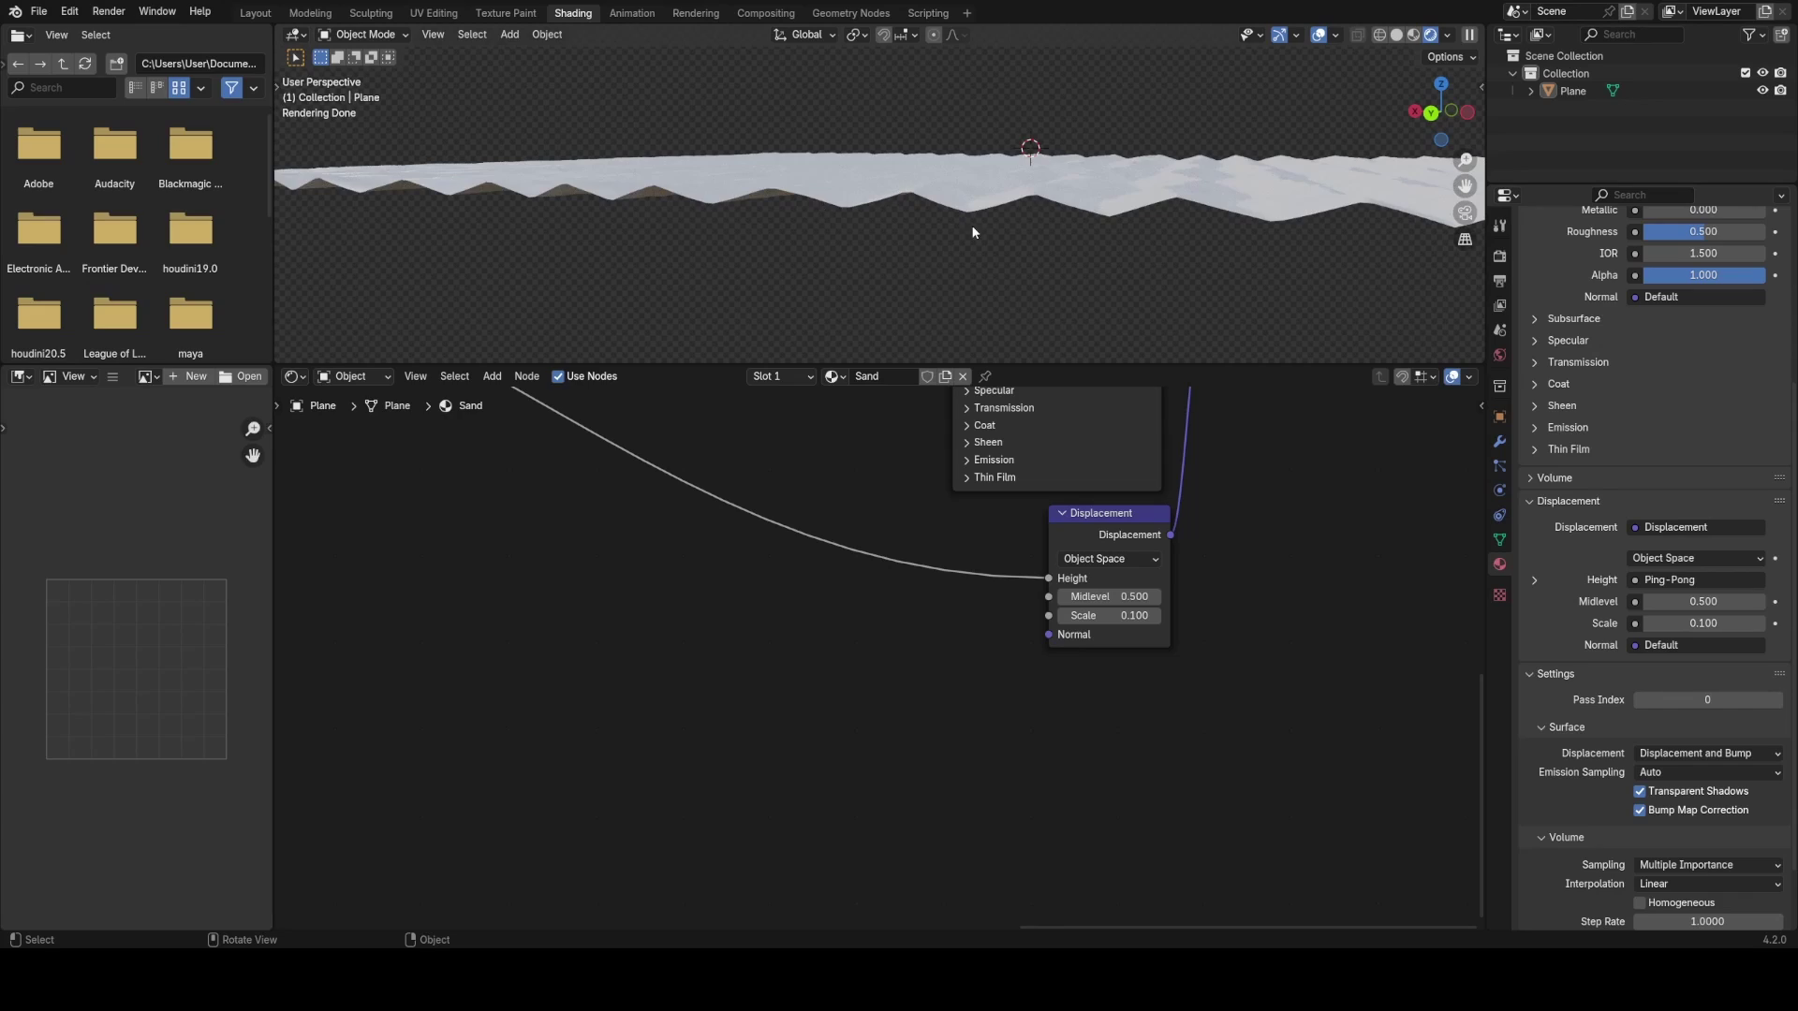
{"action": "middle_click_drag", "start_coordinate": [973, 232], "coordinate": [1075, 223]}
{"action": "key", "text": "ctrl+s"}
- Insert a Float Curve node on the link between Ping-Pong and the Displacement node's Height
{"action": "middle_click_drag", "start_coordinate": [693, 452], "coordinate": [978, 563]}
{"action": "scroll", "coordinate": [978, 563], "scroll_direction": "down", "scroll_amount": 2}
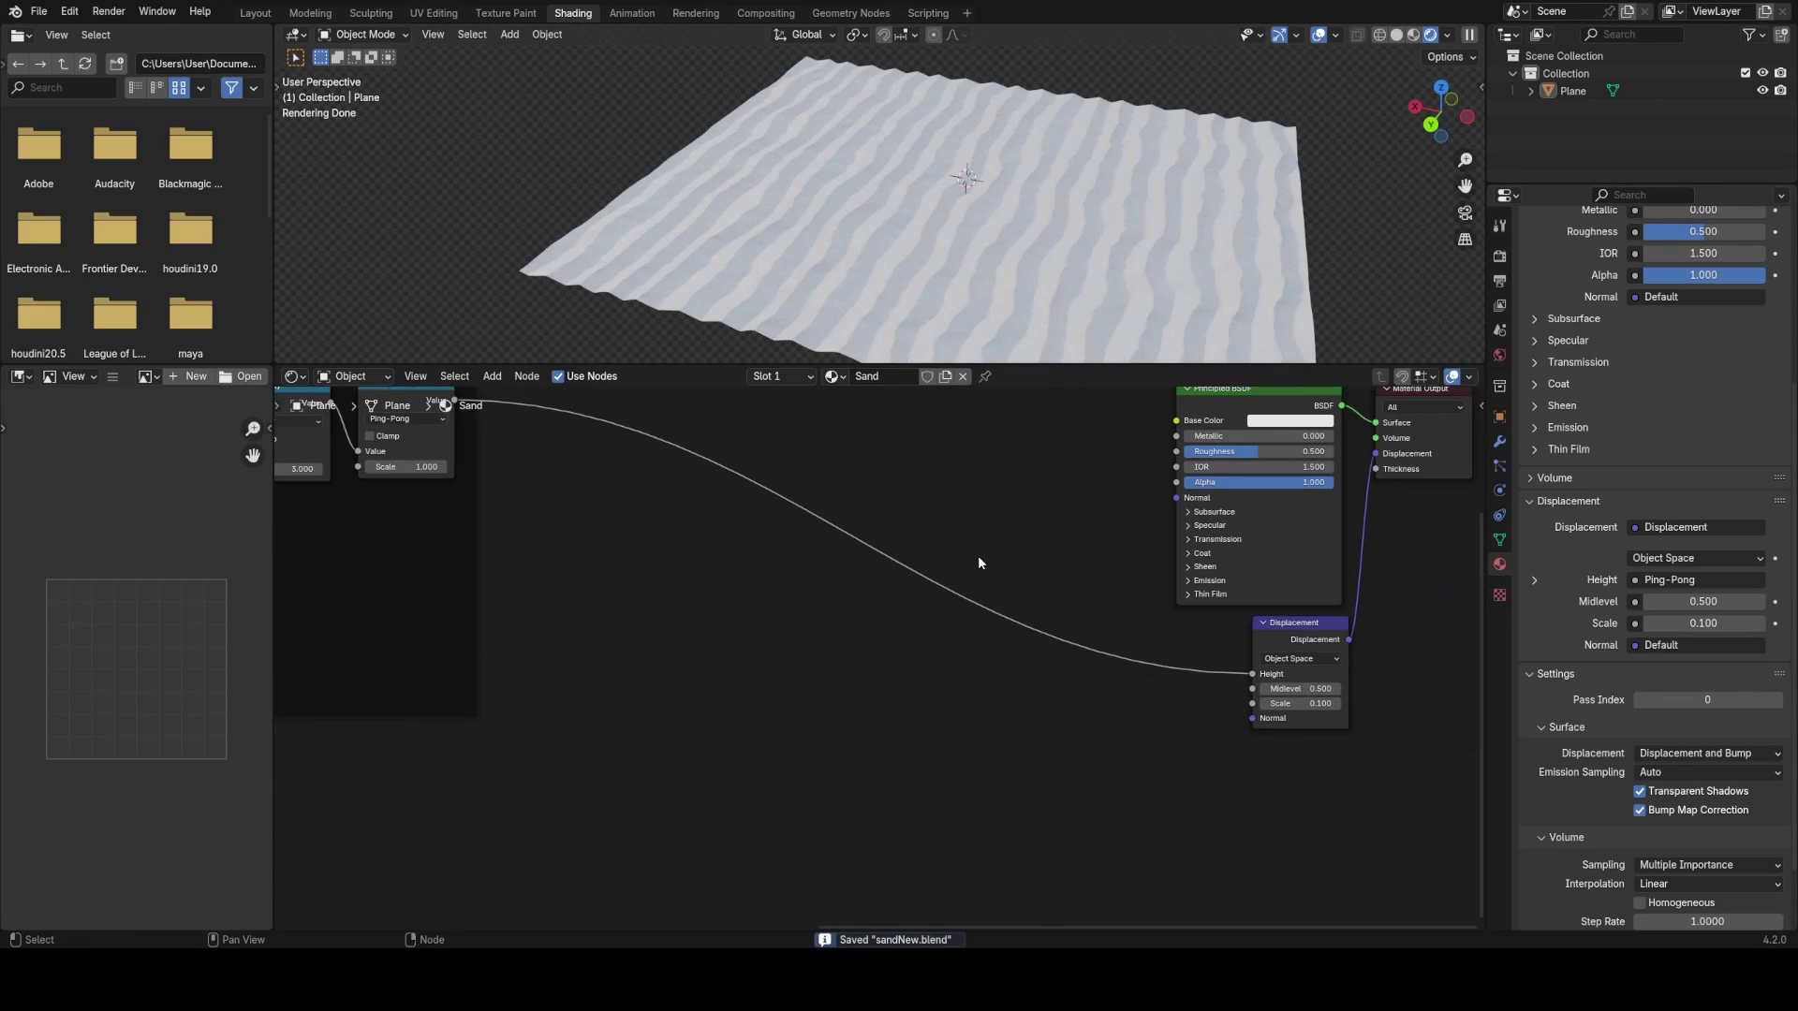
{"action": "scroll", "coordinate": [1030, 225], "scroll_direction": "down", "scroll_amount": 2}
{"action": "middle_click_drag", "start_coordinate": [1035, 225], "coordinate": [1068, 194]}
{"action": "scroll", "coordinate": [1041, 244], "scroll_direction": "up", "scroll_amount": 2}
{"action": "middle_click_drag", "start_coordinate": [912, 466], "coordinate": [841, 479]}
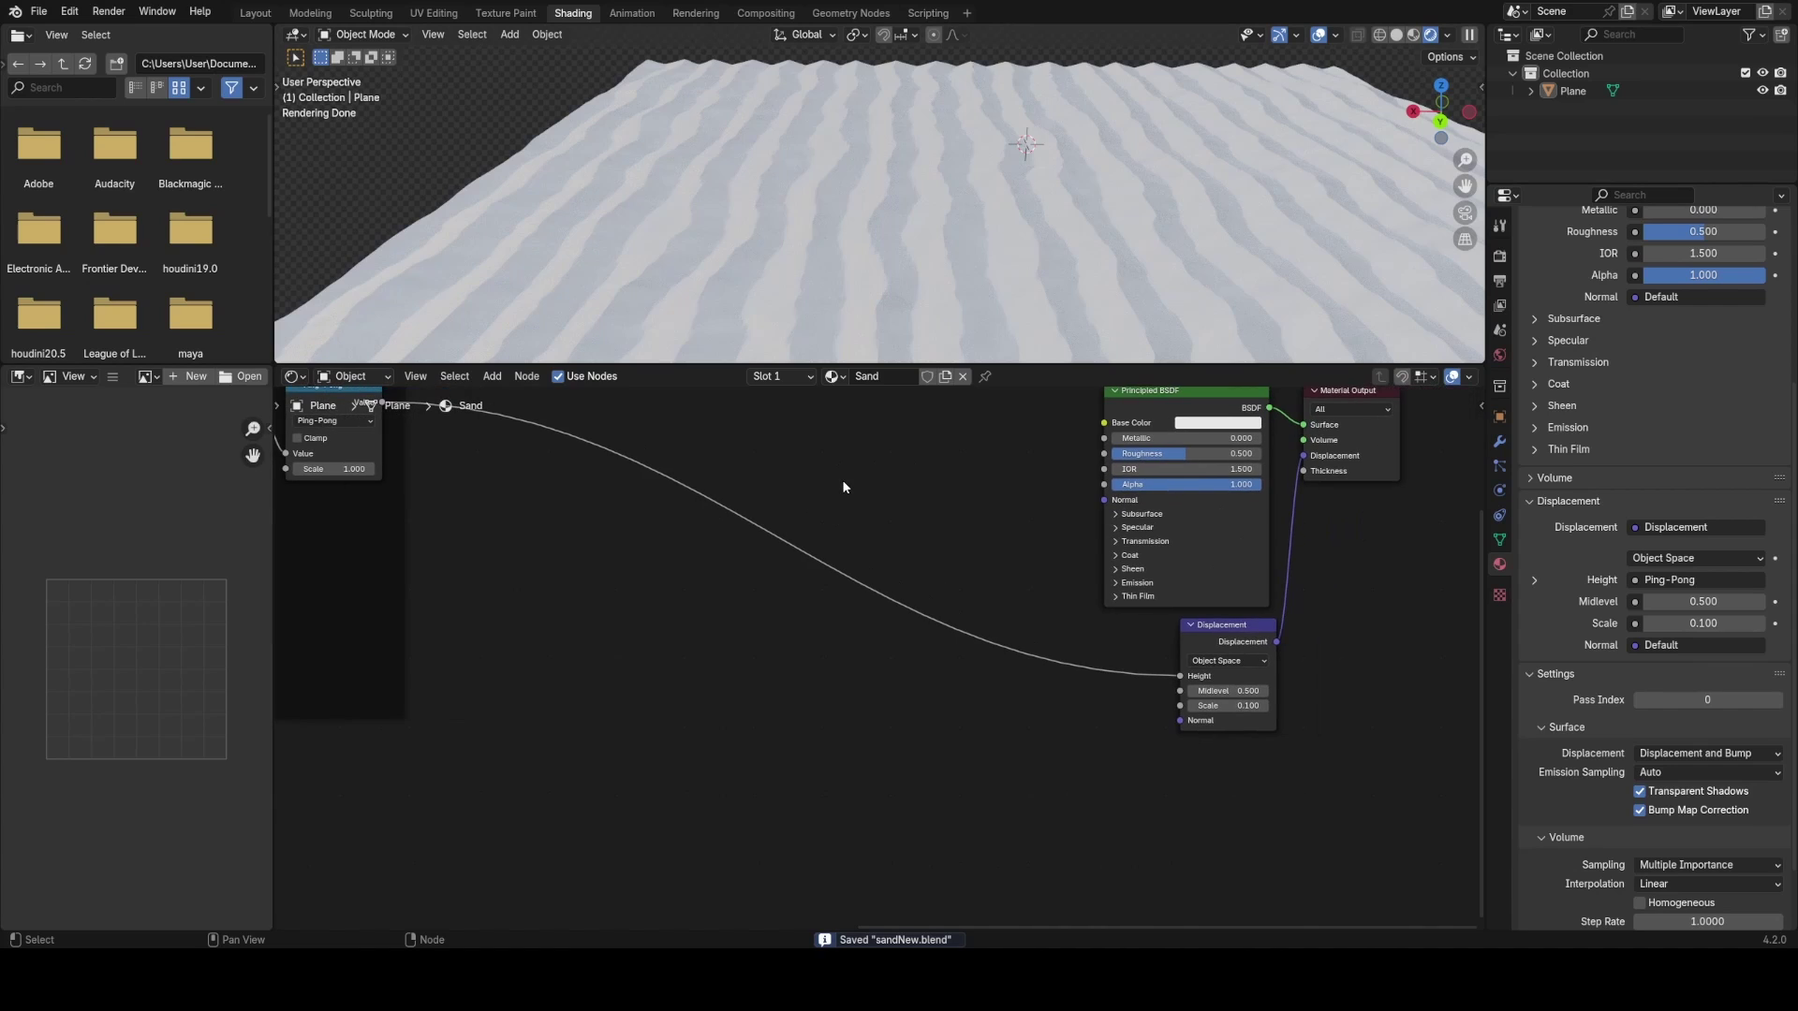
{"action": "scroll", "coordinate": [941, 266], "scroll_direction": "down", "scroll_amount": 3}
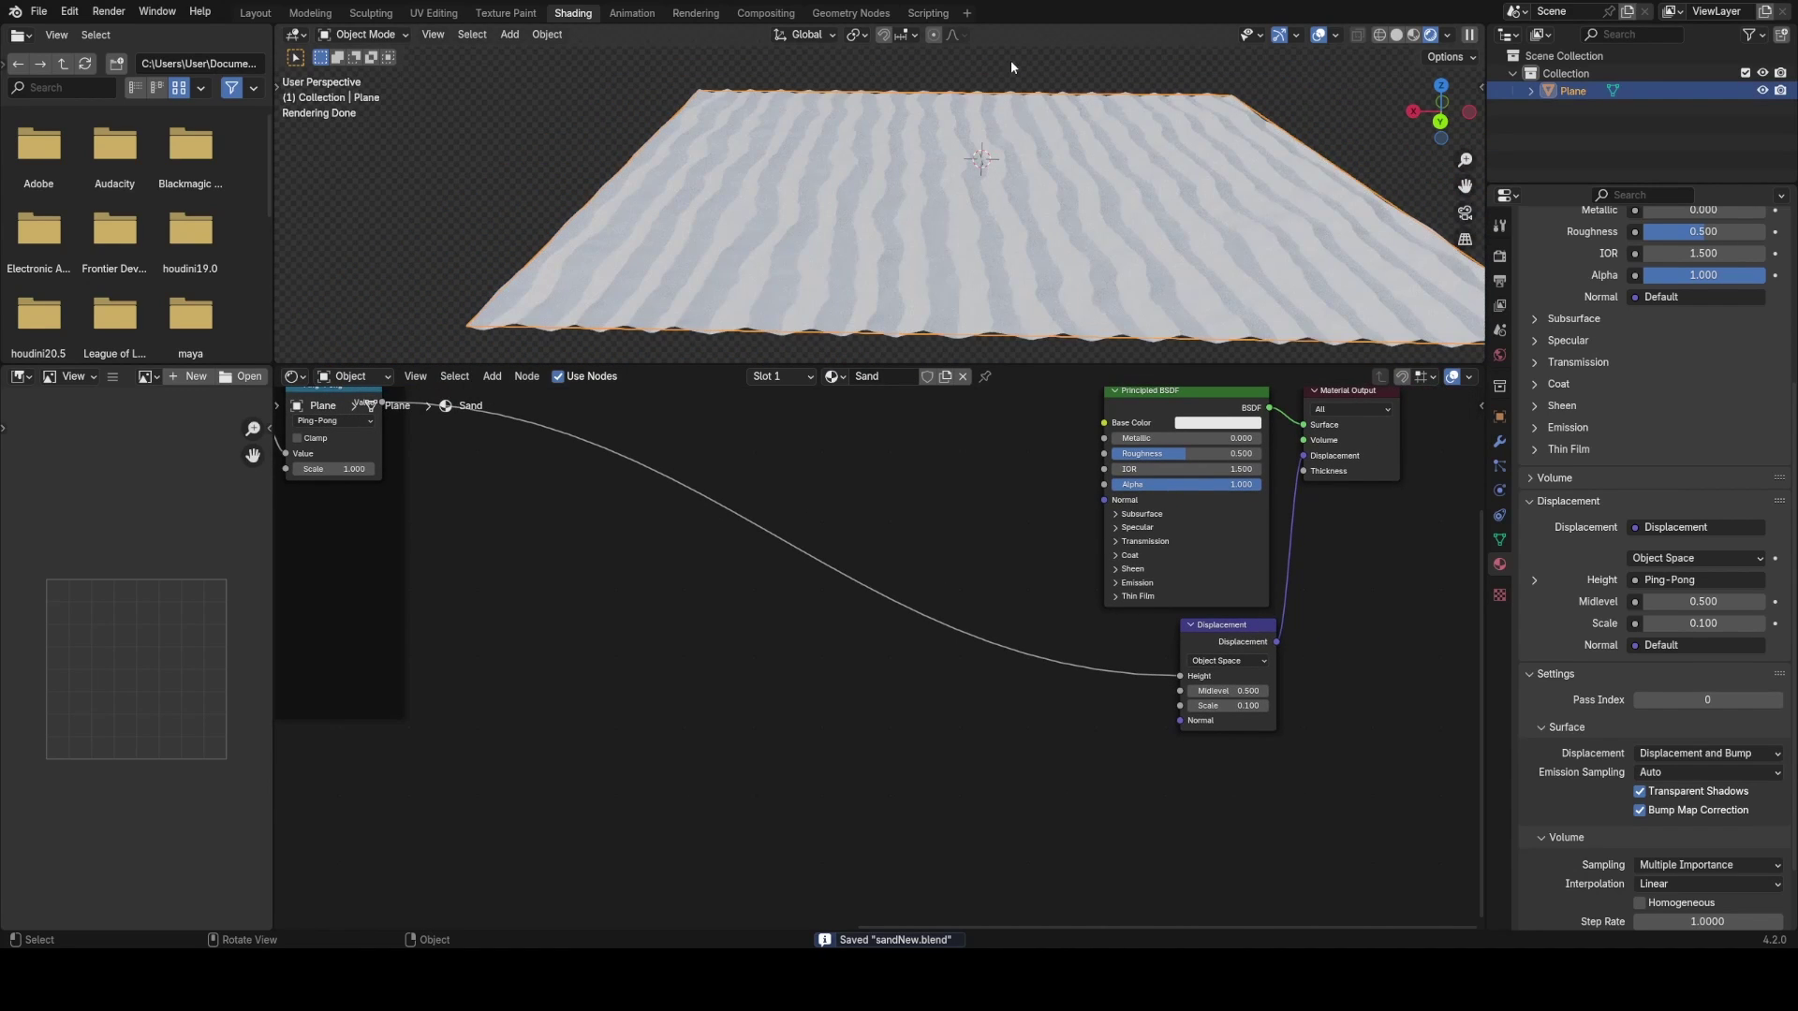
{"action": "key", "text": "shift+a"}
{"action": "type", "text": "f"}
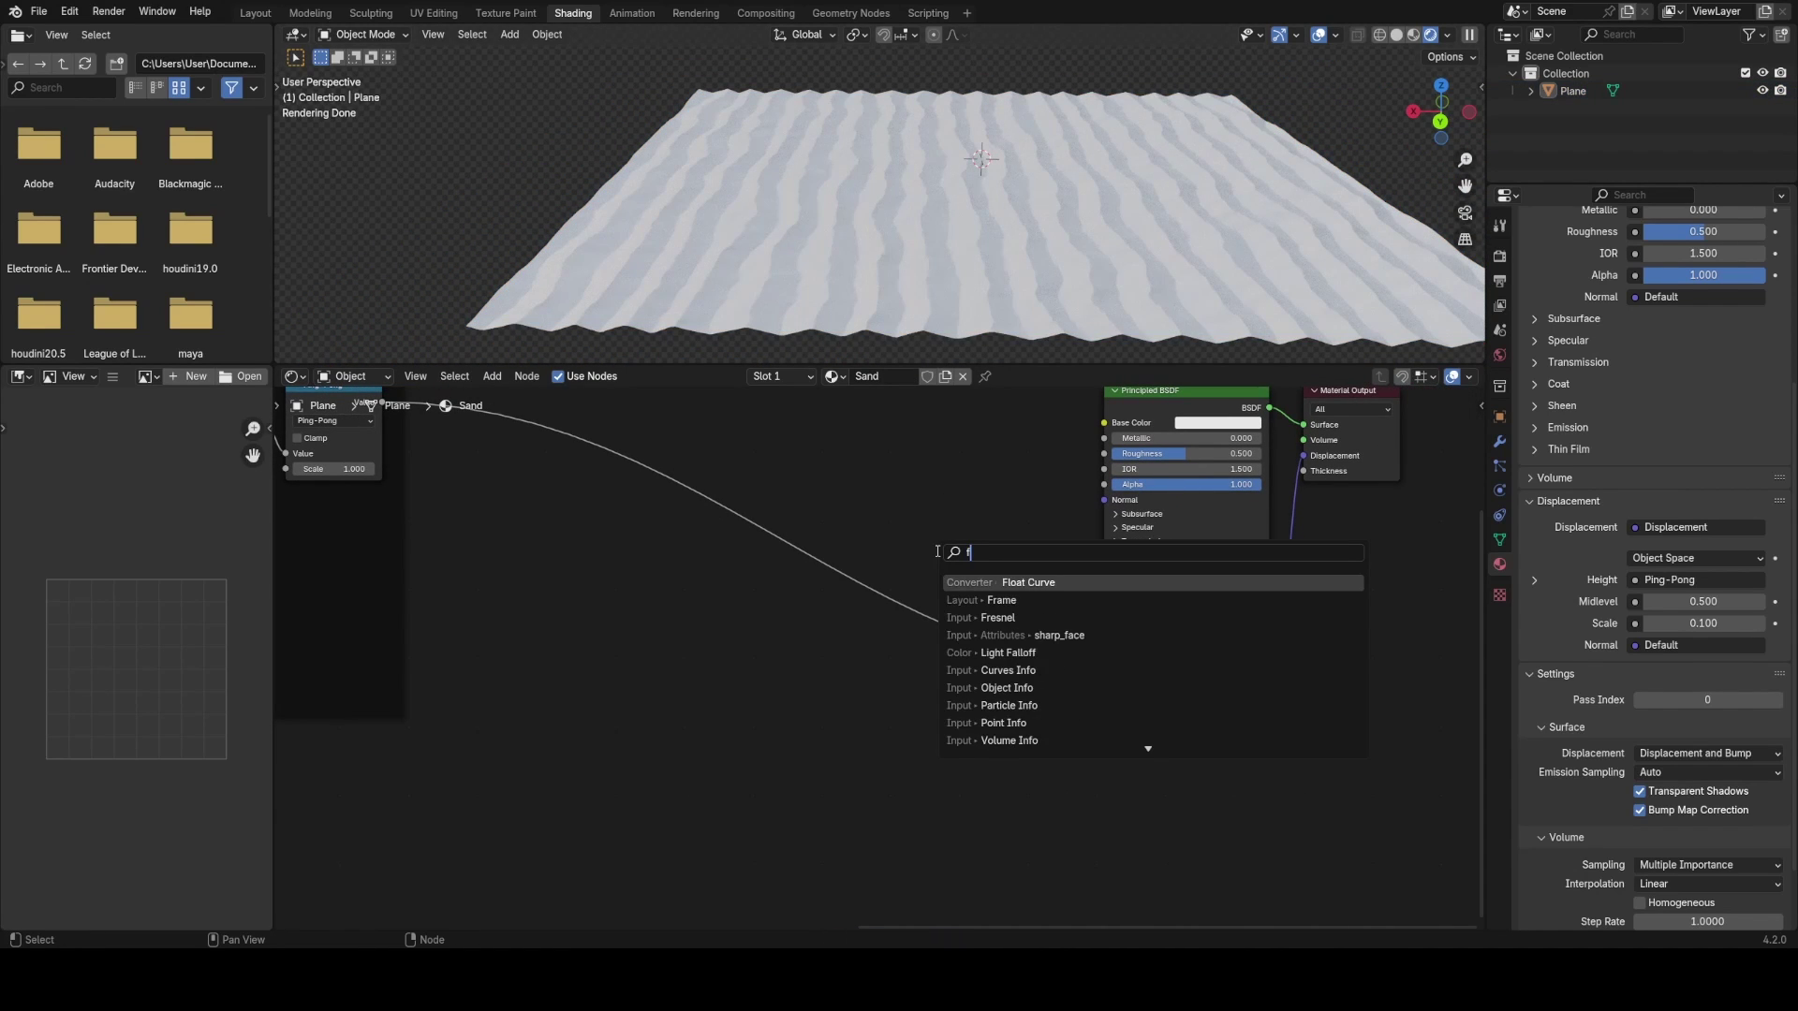
{"action": "type", "text": "lo"}
{"action": "key", "text": "Return"}
{"action": "left_click", "coordinate": [899, 562]}
- Bend the Float Curve upward with a middle point at about 0.436, 0.625 to round the ripples, and save the file
{"action": "scroll", "coordinate": [896, 562], "scroll_direction": "up", "scroll_amount": 3}
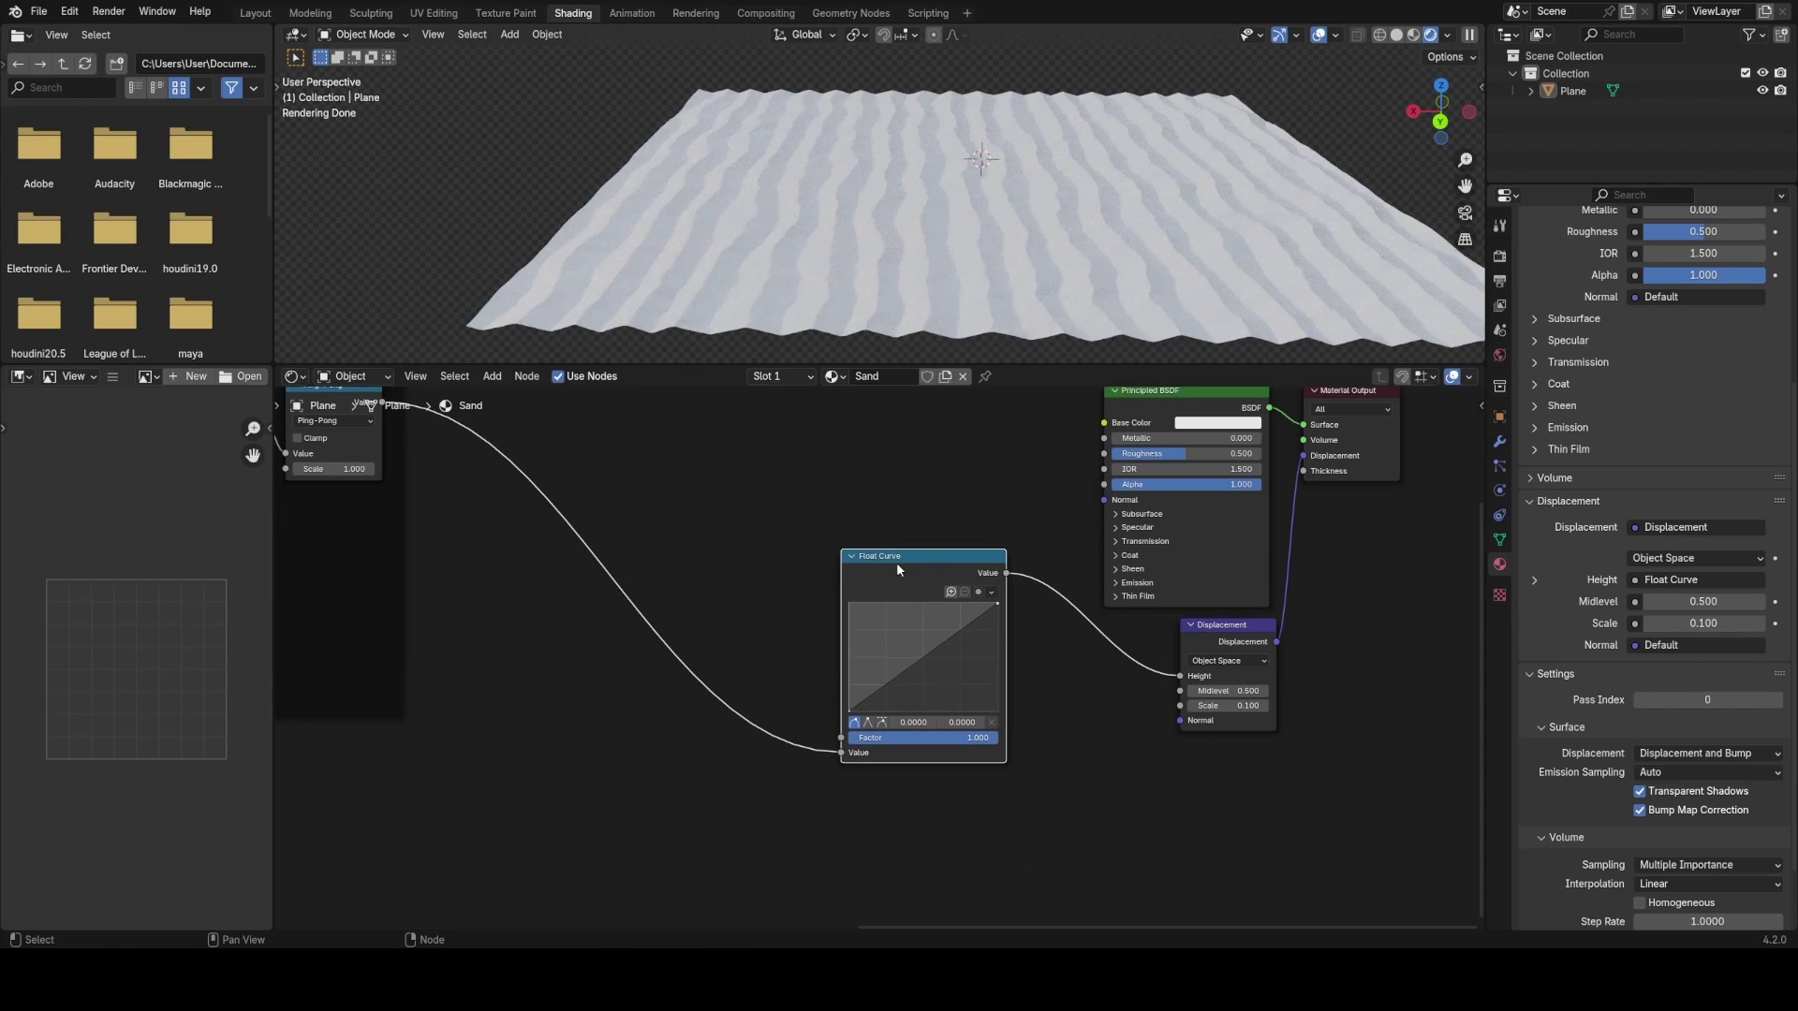
{"action": "left_click_drag", "start_coordinate": [969, 655], "coordinate": [923, 637]}
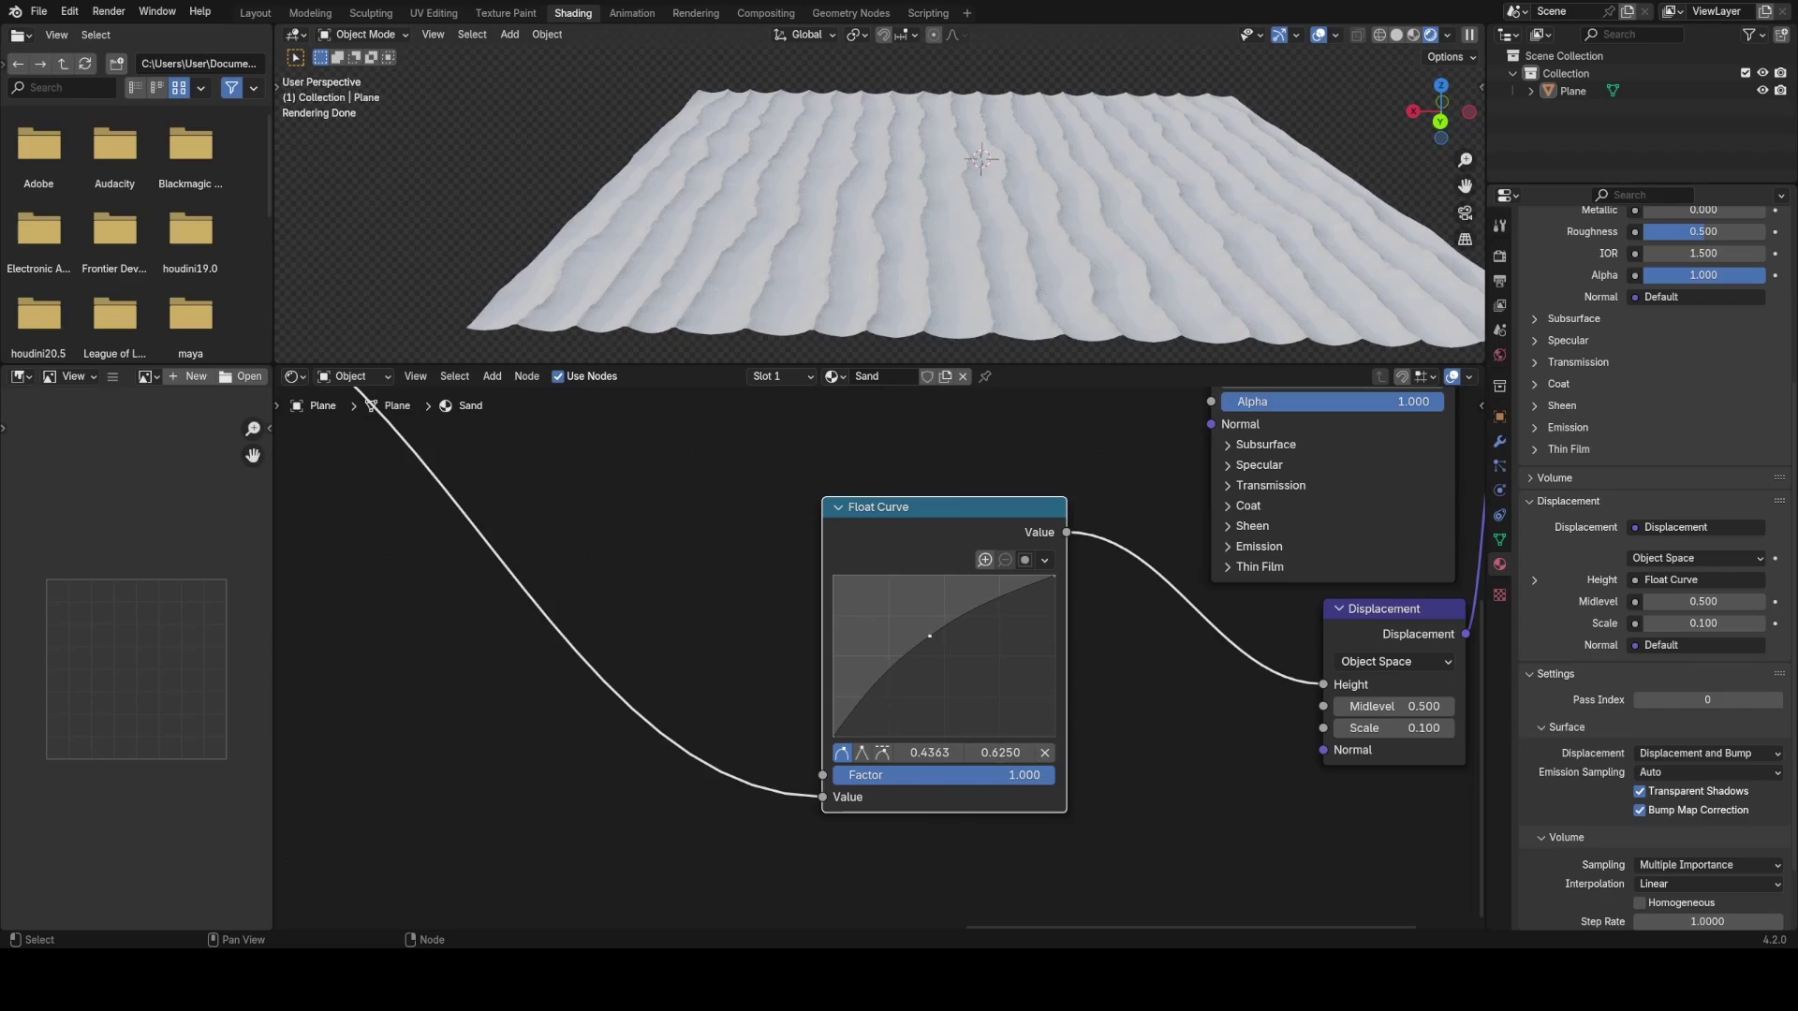
{"action": "middle_click_drag", "start_coordinate": [946, 313], "coordinate": [965, 278]}
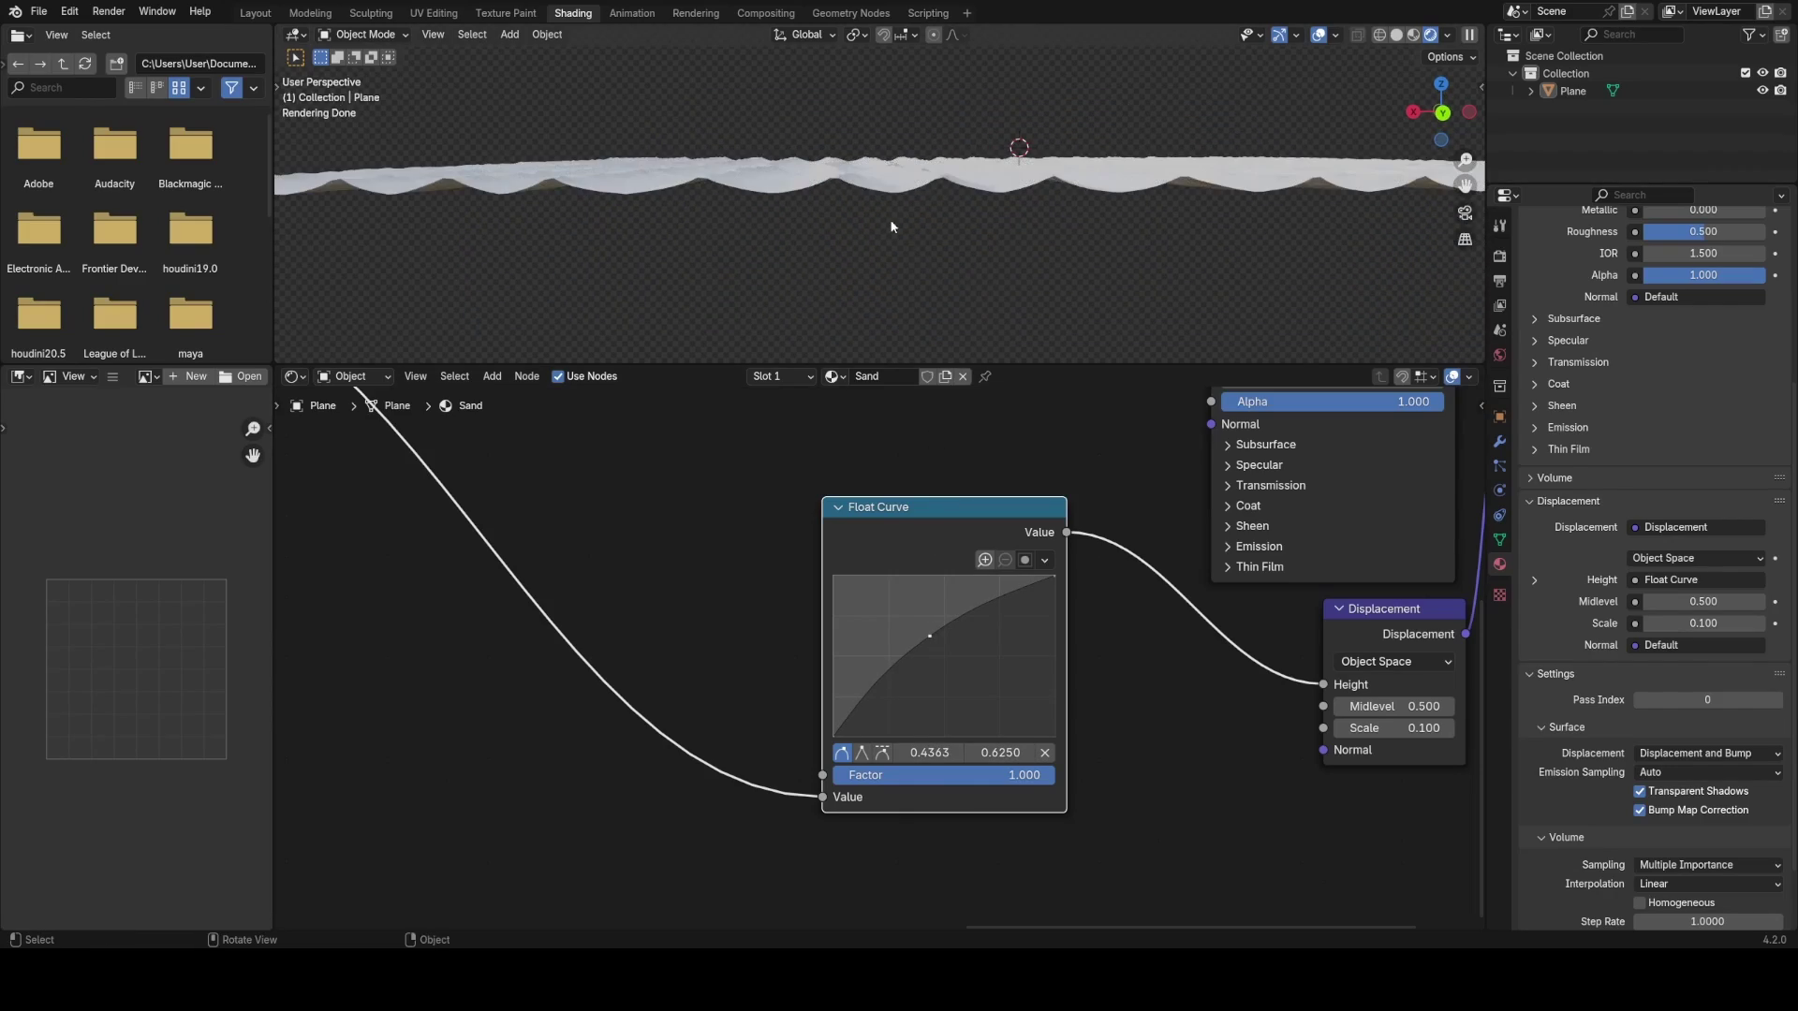
{"action": "scroll", "coordinate": [899, 229], "scroll_direction": "down", "scroll_amount": 3}
{"action": "middle_click_drag", "start_coordinate": [944, 172], "coordinate": [1042, 297]}
{"action": "scroll", "coordinate": [961, 251], "scroll_direction": "down", "scroll_amount": 4}
{"action": "scroll", "coordinate": [1041, 297], "scroll_direction": "up", "scroll_amount": 5}
{"action": "key", "text": "ctrl+s"}
- Select the plane in the viewport and apply Shade Smooth to it
{"action": "scroll", "coordinate": [1042, 297], "scroll_direction": "down", "scroll_amount": 2}
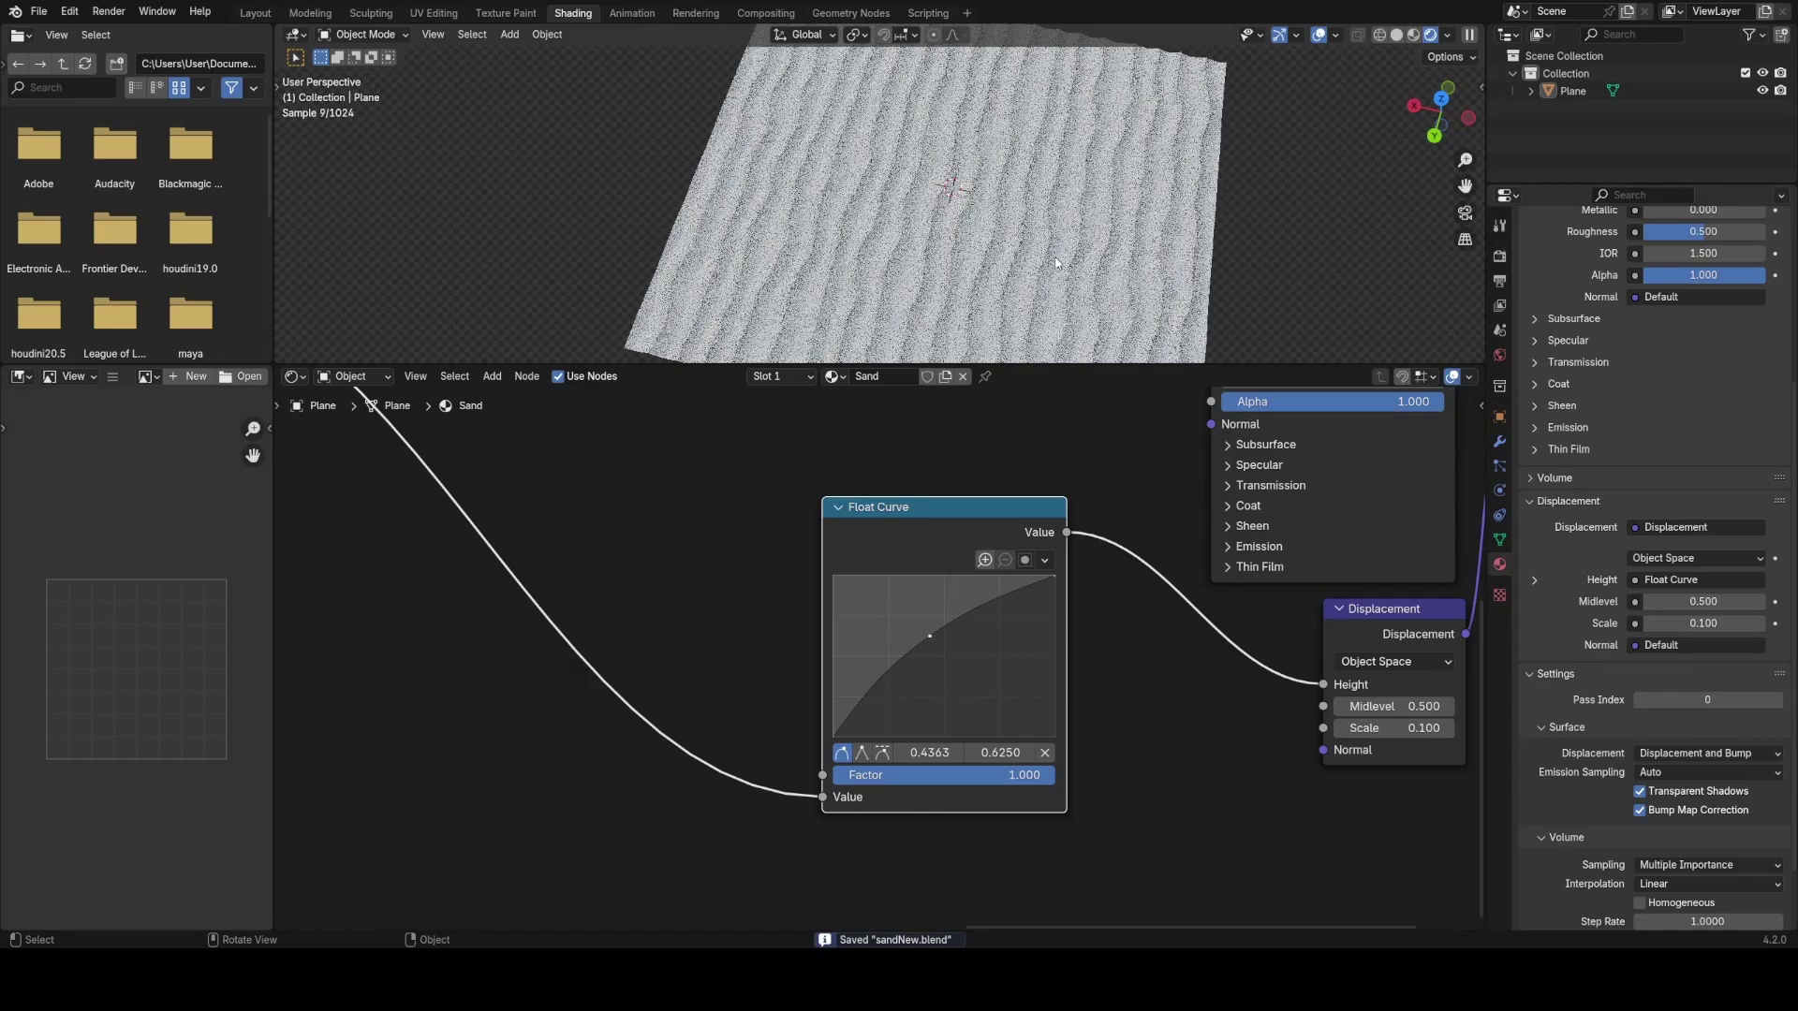
{"action": "scroll", "coordinate": [1037, 321], "scroll_direction": "down", "scroll_amount": 5}
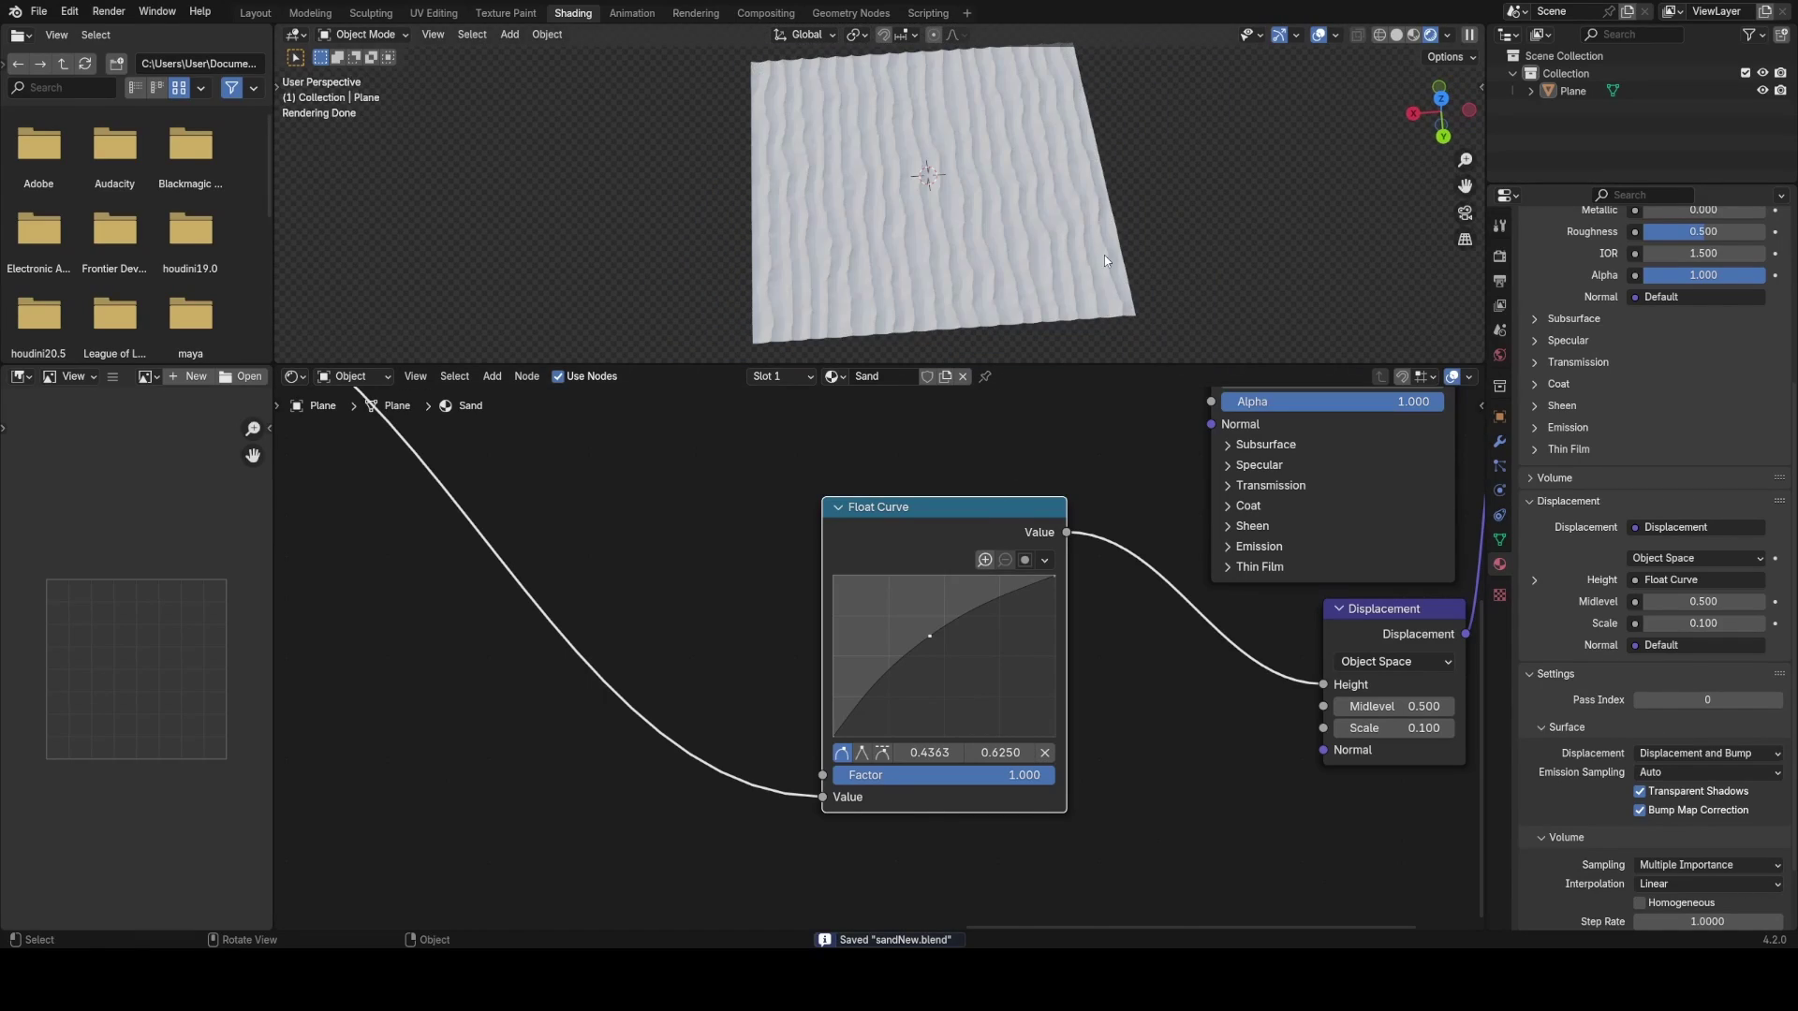
{"action": "middle_click_drag", "start_coordinate": [1104, 254], "coordinate": [1081, 185]}
{"action": "scroll", "coordinate": [1141, 136], "scroll_direction": "up", "scroll_amount": 4}
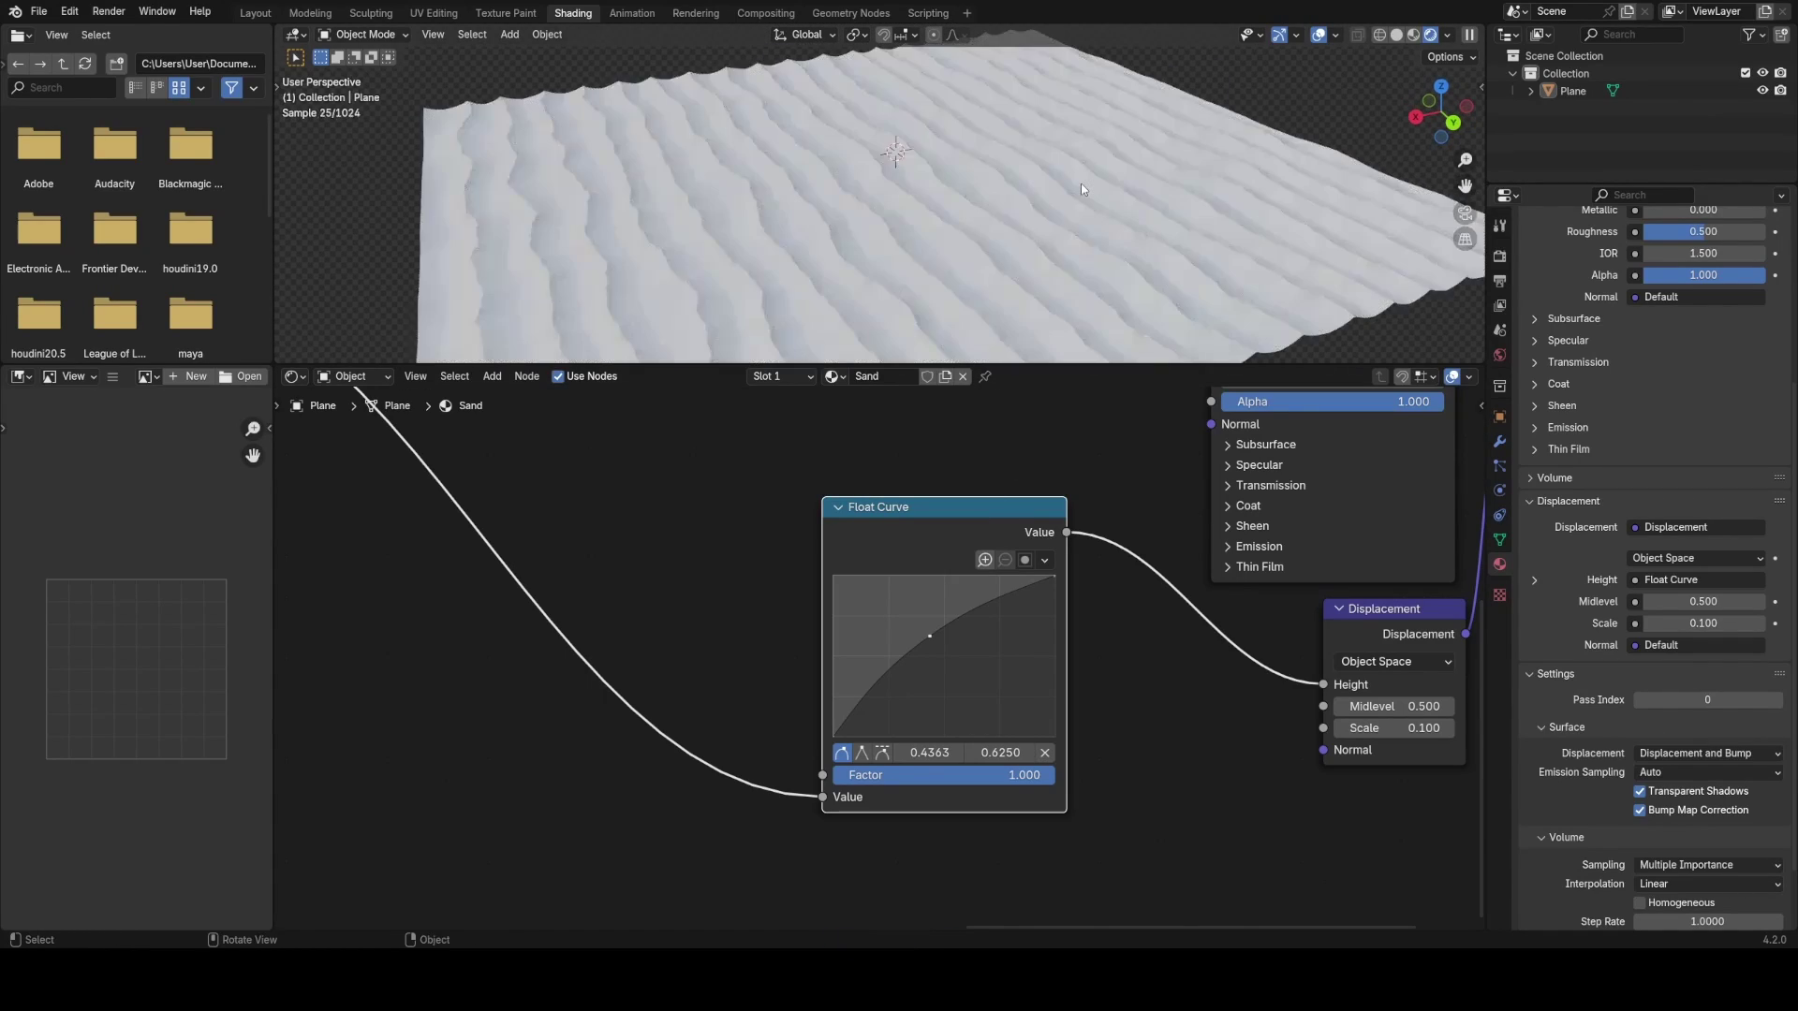
{"action": "left_click", "coordinate": [1081, 185]}
{"action": "right_click", "coordinate": [1081, 184]}
{"action": "left_click", "coordinate": [1081, 182]}
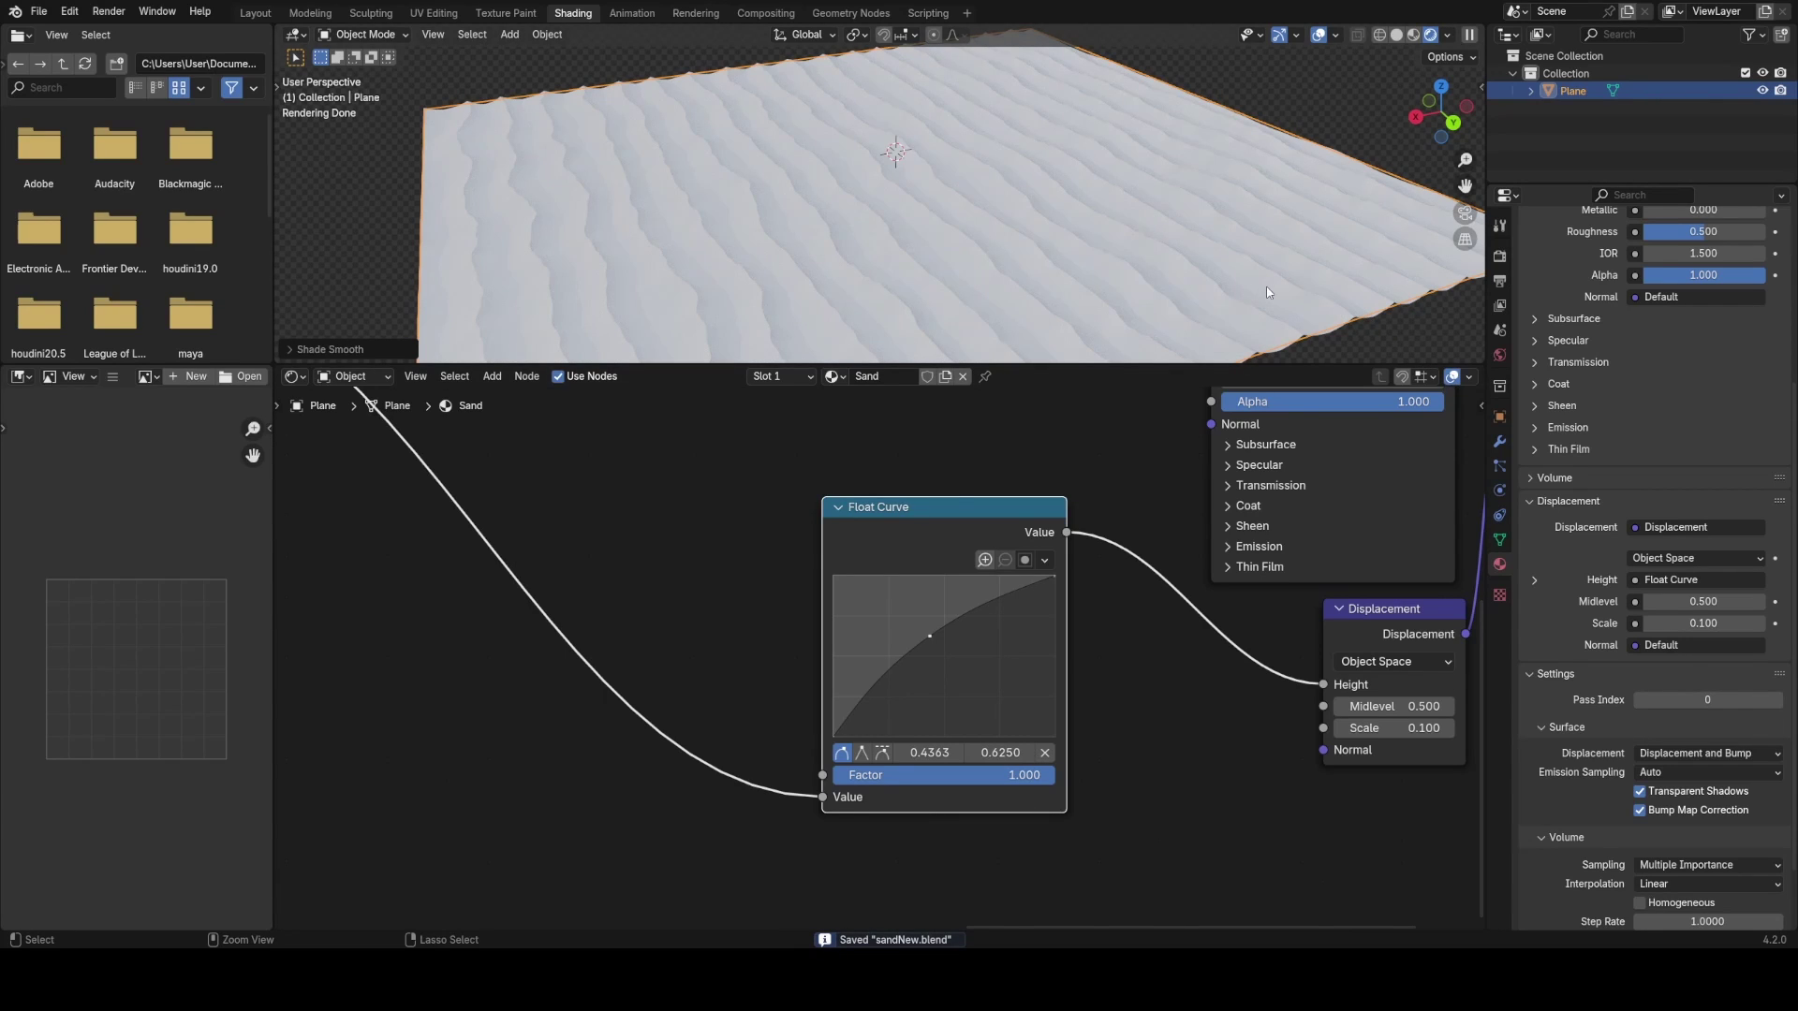
- Add a Subdivision modifier to the plane with viewport and render levels of 1, and save the file
{"action": "key", "text": "ctrl+1"}
{"action": "left_click", "coordinate": [1501, 450]}
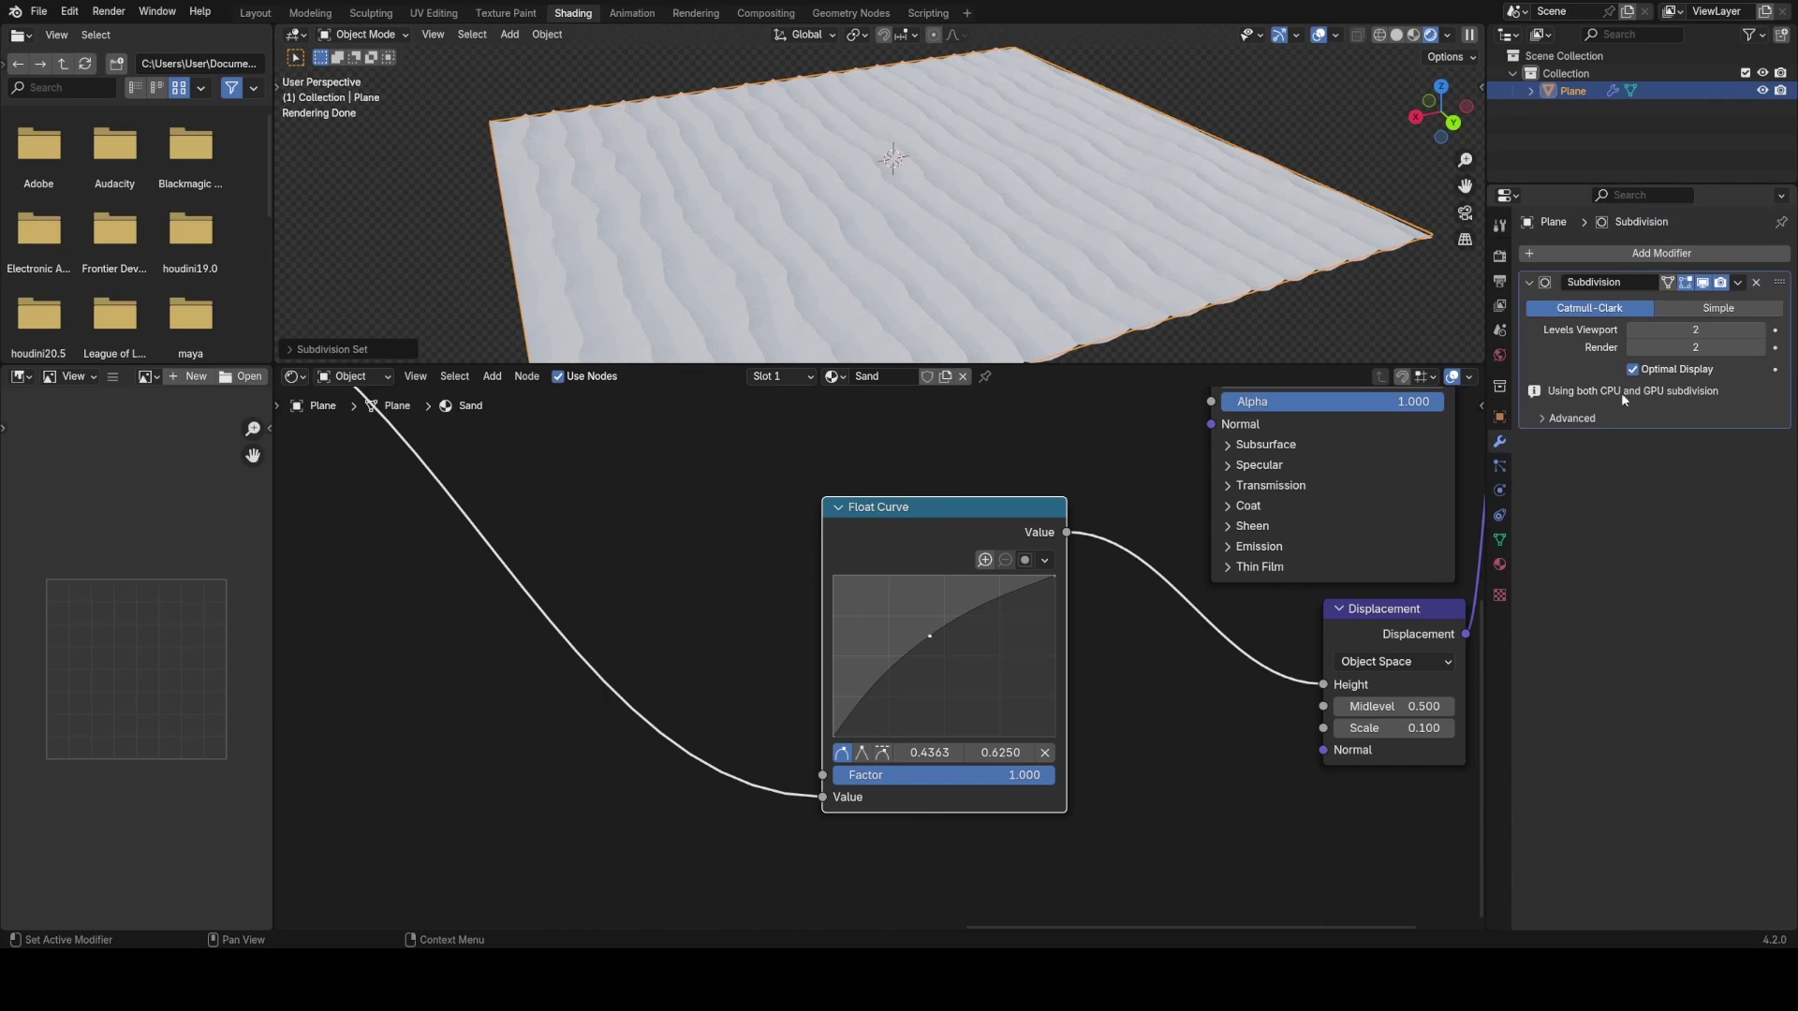
{"action": "left_click", "coordinate": [1386, 321]}
{"action": "middle_click_drag", "start_coordinate": [1318, 289], "coordinate": [1033, 239]}
{"action": "key", "text": "ctrl+s"}
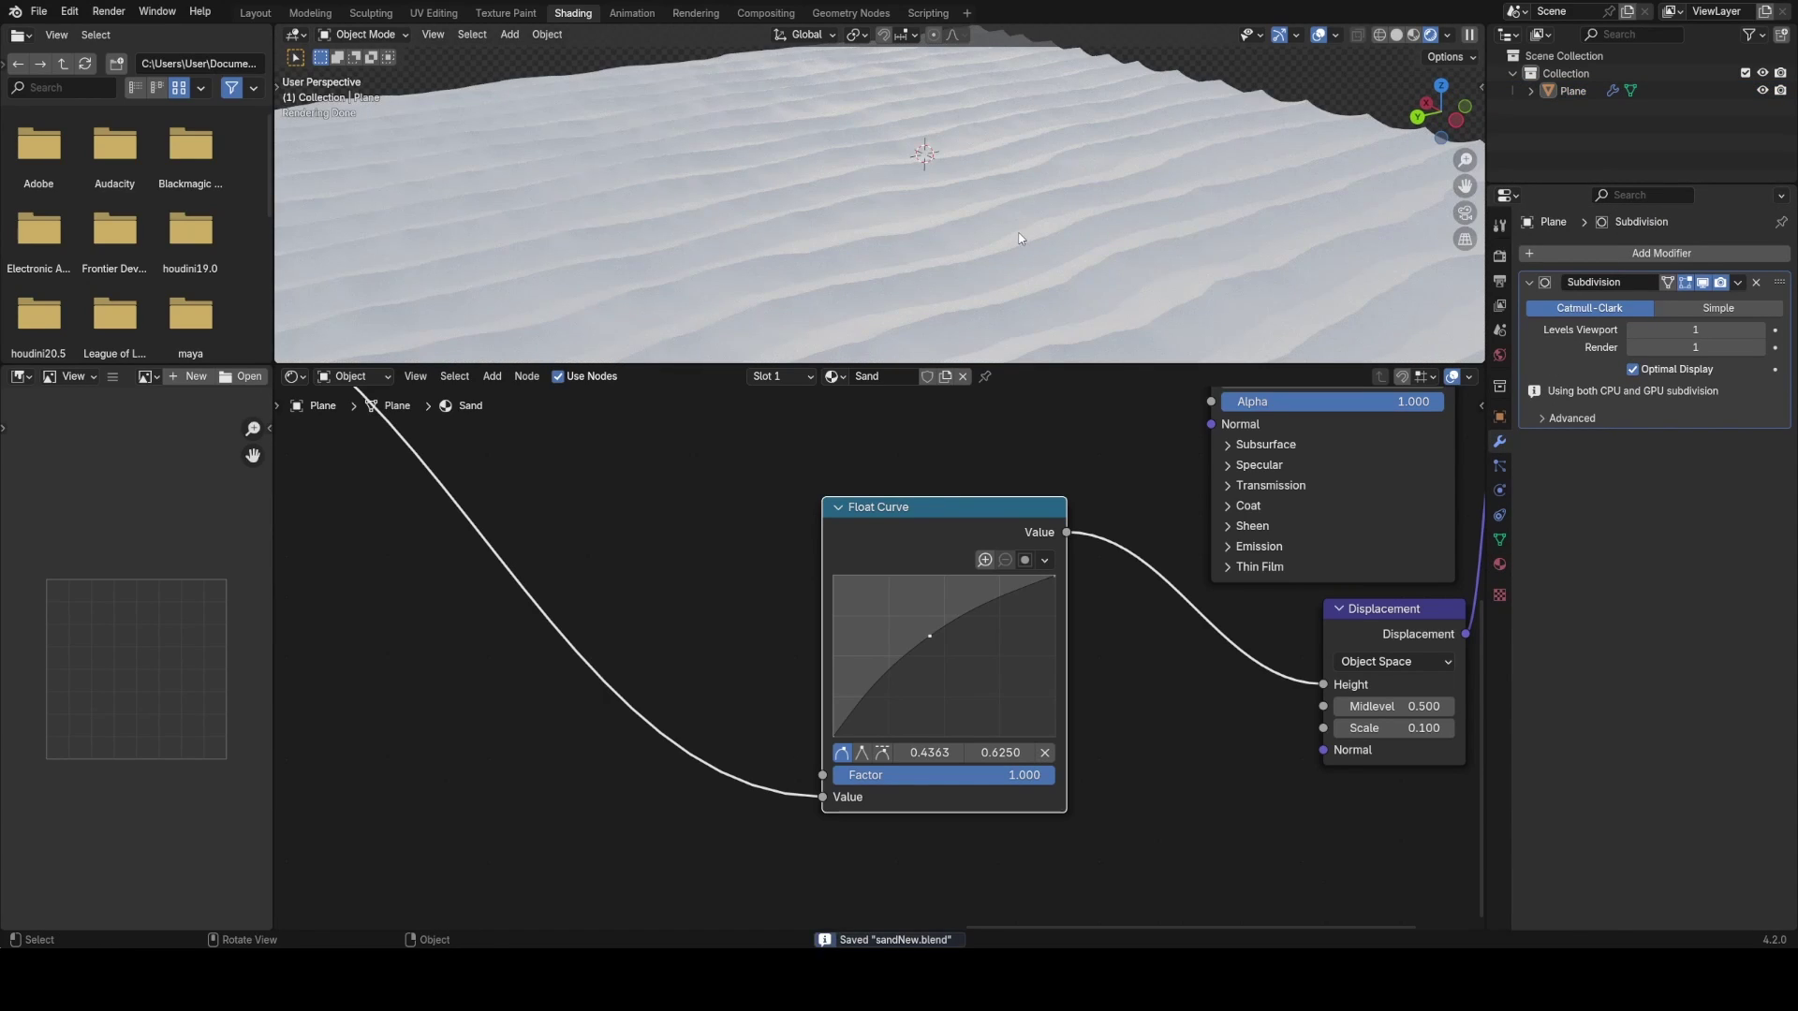
{"action": "scroll", "coordinate": [1003, 198], "scroll_direction": "down", "scroll_amount": 4}
{"action": "key", "text": "ctrl+s"}
{"action": "scroll", "coordinate": [1221, 131], "scroll_direction": "up", "scroll_amount": 3}
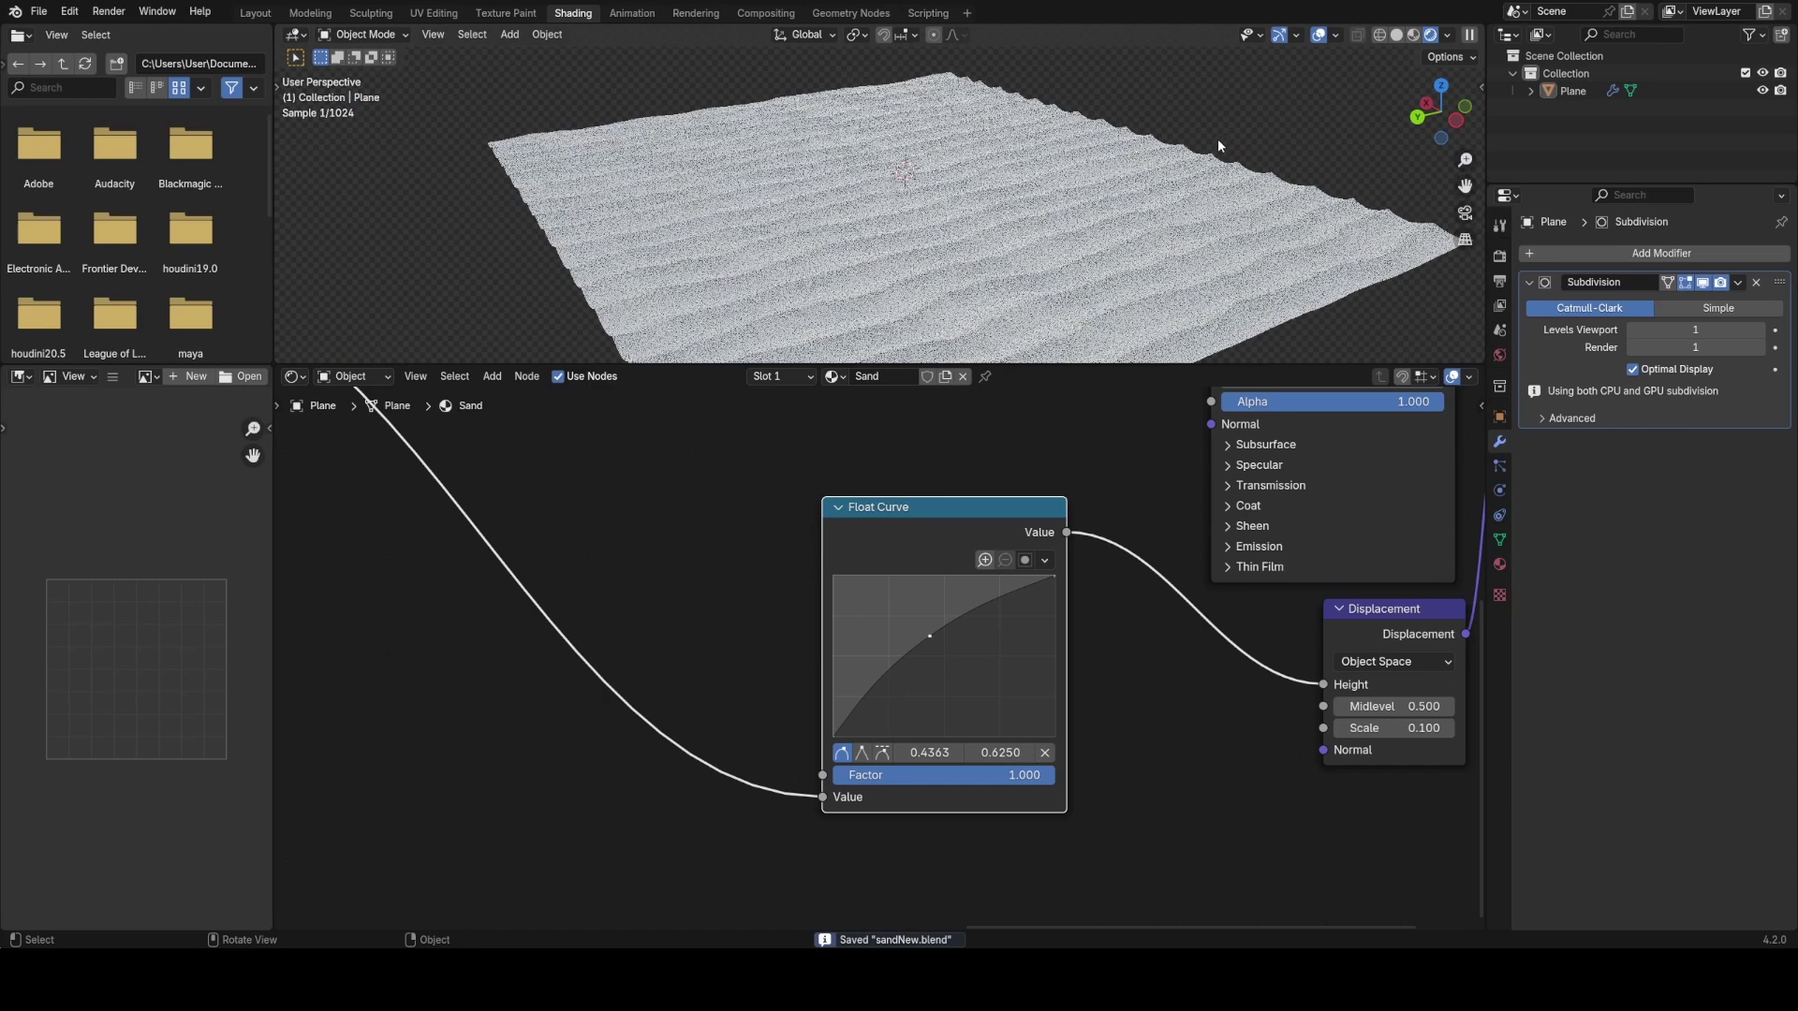
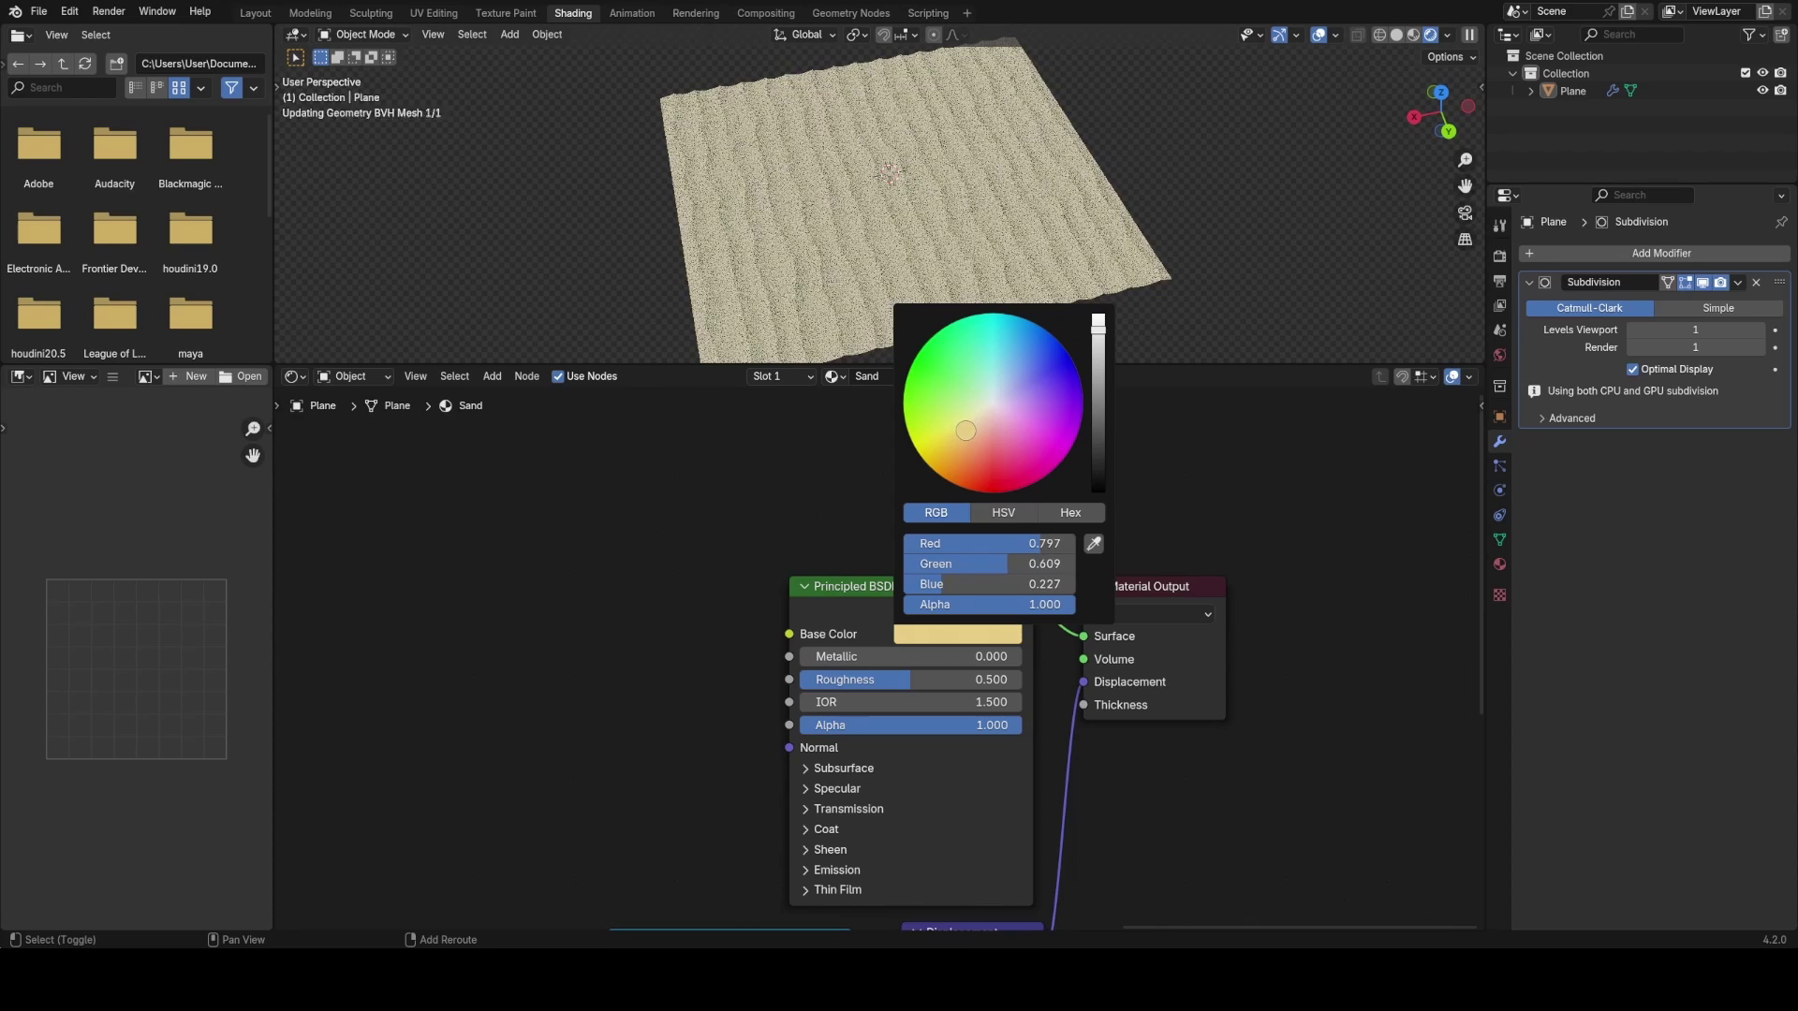
- Check the sand-coloured ripples from another angle and save the file
{"action": "scroll", "coordinate": [922, 294], "scroll_direction": "down", "scroll_amount": 3}
{"action": "middle_click_drag", "start_coordinate": [922, 292], "coordinate": [1114, 276]}
{"action": "scroll", "coordinate": [1069, 240], "scroll_direction": "up", "scroll_amount": 5}
{"action": "key", "text": "ctrl+s"}
{"action": "middle_click_drag", "start_coordinate": [626, 608], "coordinate": [1055, 557]}
{"action": "scroll", "coordinate": [1054, 555], "scroll_direction": "down", "scroll_amount": 2}
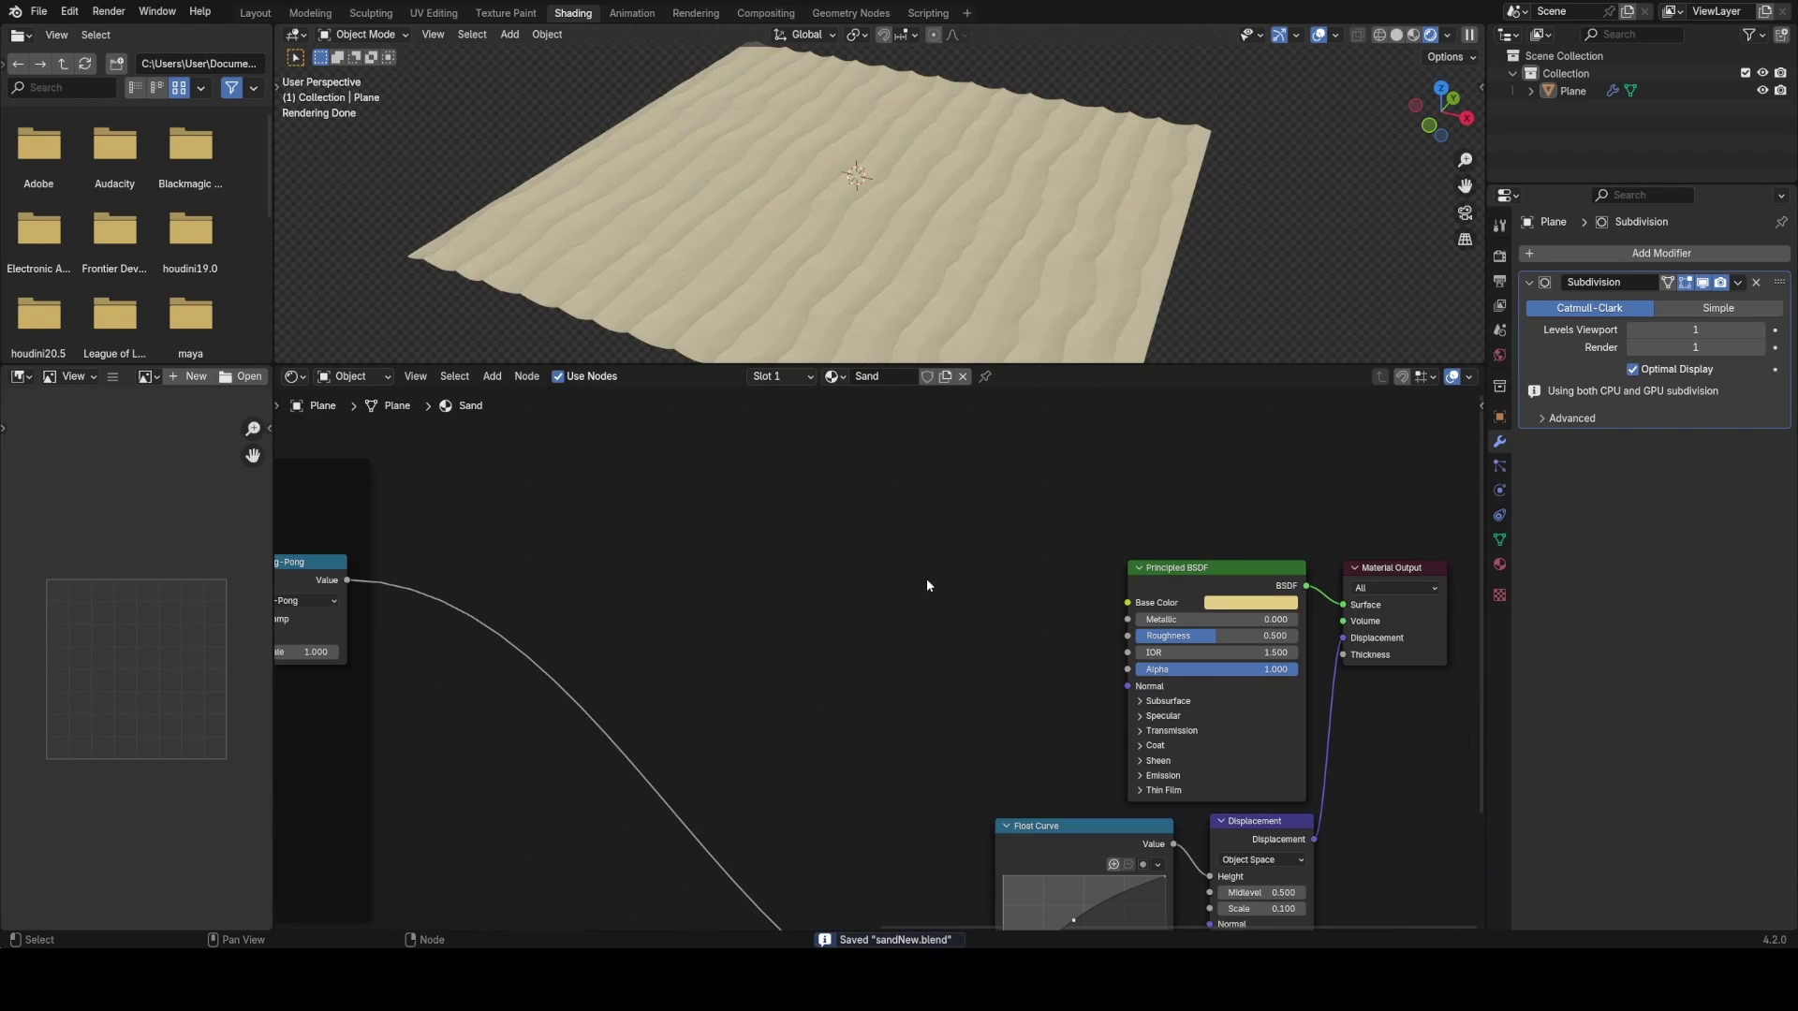
- Add an RGB node carrying the sand colour and link it to the Base Color of the Principled BSDF
{"action": "key", "text": "shift+a"}
{"action": "type", "text": "rgb"}
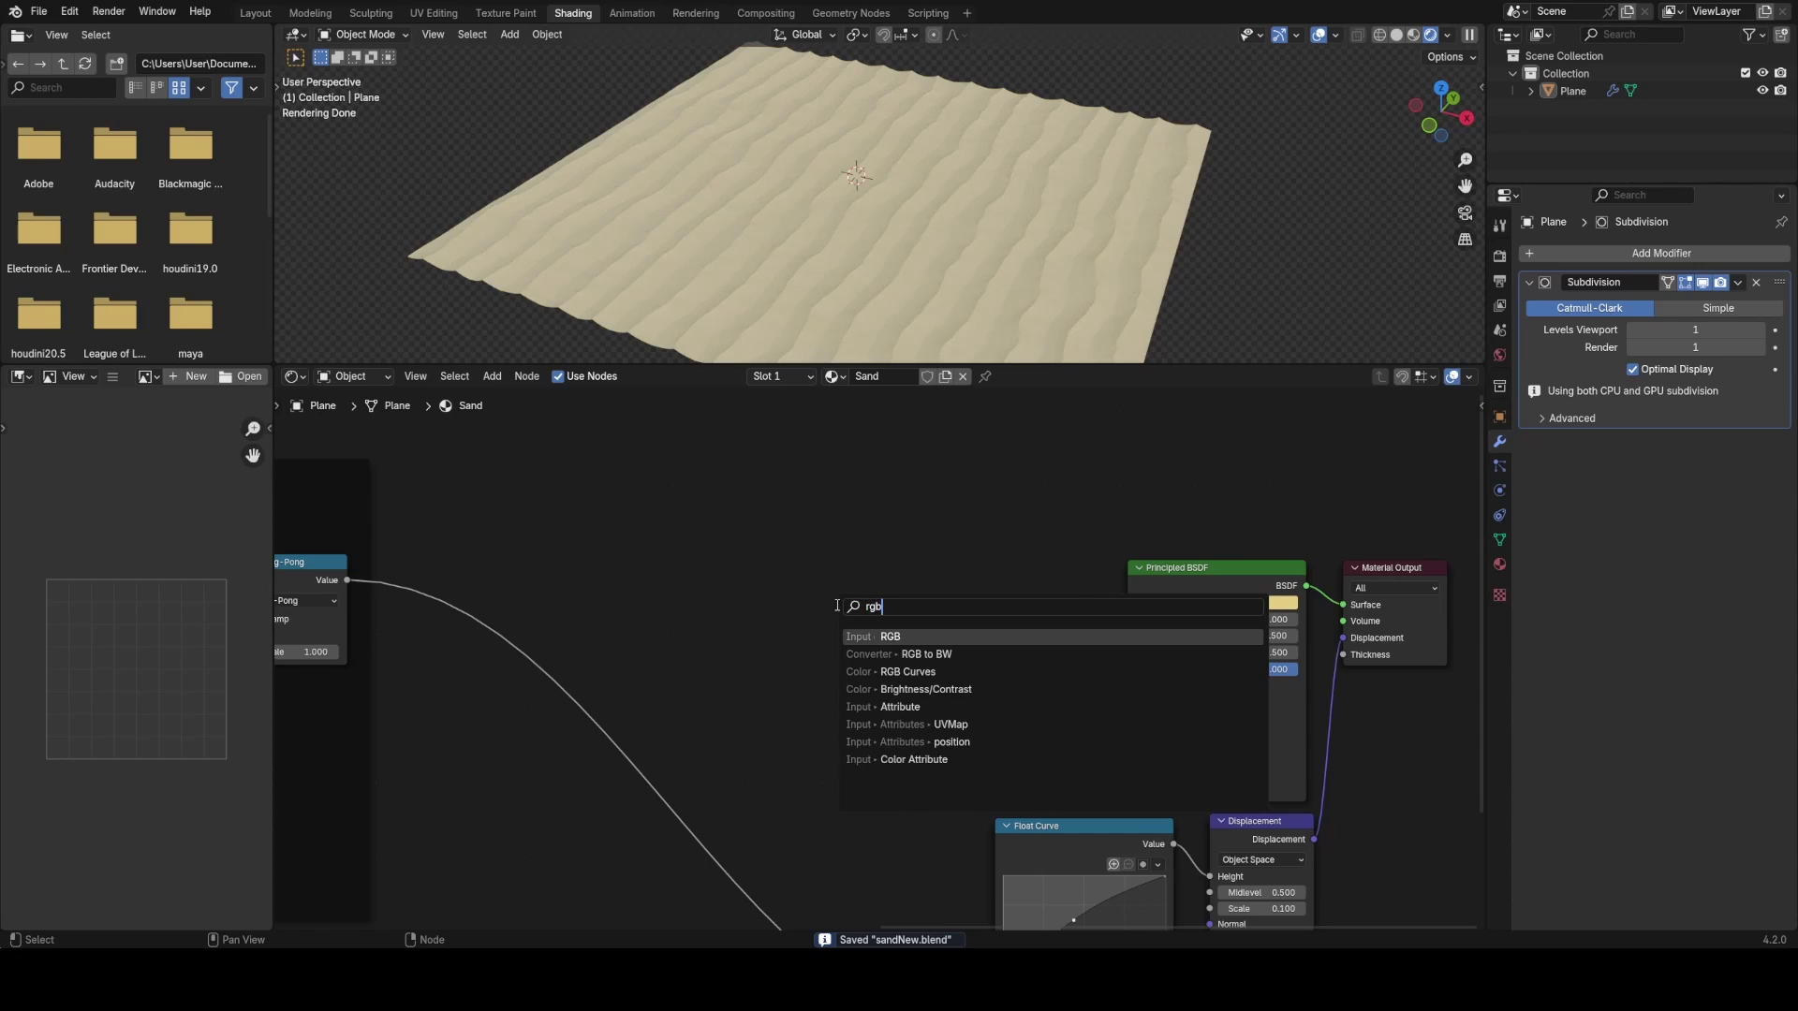
{"action": "left_click", "coordinate": [885, 636]}
{"action": "left_click", "coordinate": [785, 490]}
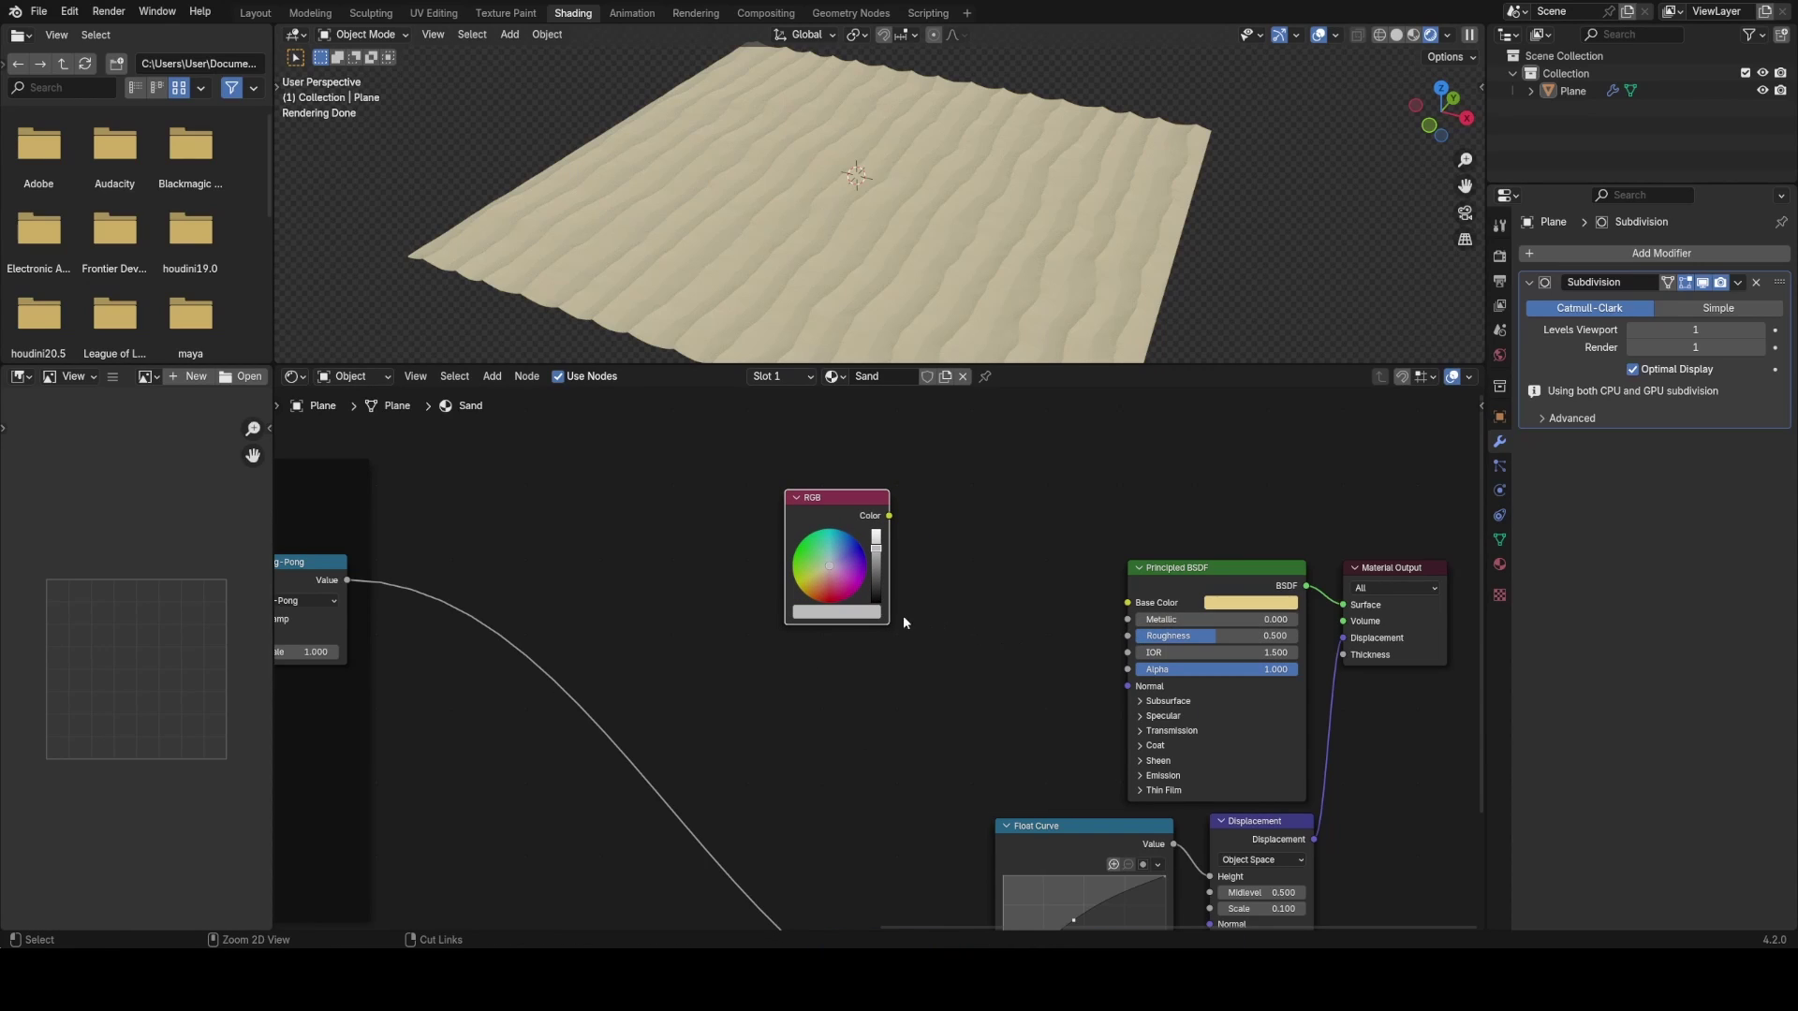
{"action": "key", "text": "ctrl+v"}
{"action": "left_click_drag", "start_coordinate": [834, 513], "coordinate": [1026, 579]}
{"action": "left_click_drag", "start_coordinate": [1127, 619], "coordinate": [1119, 606]}
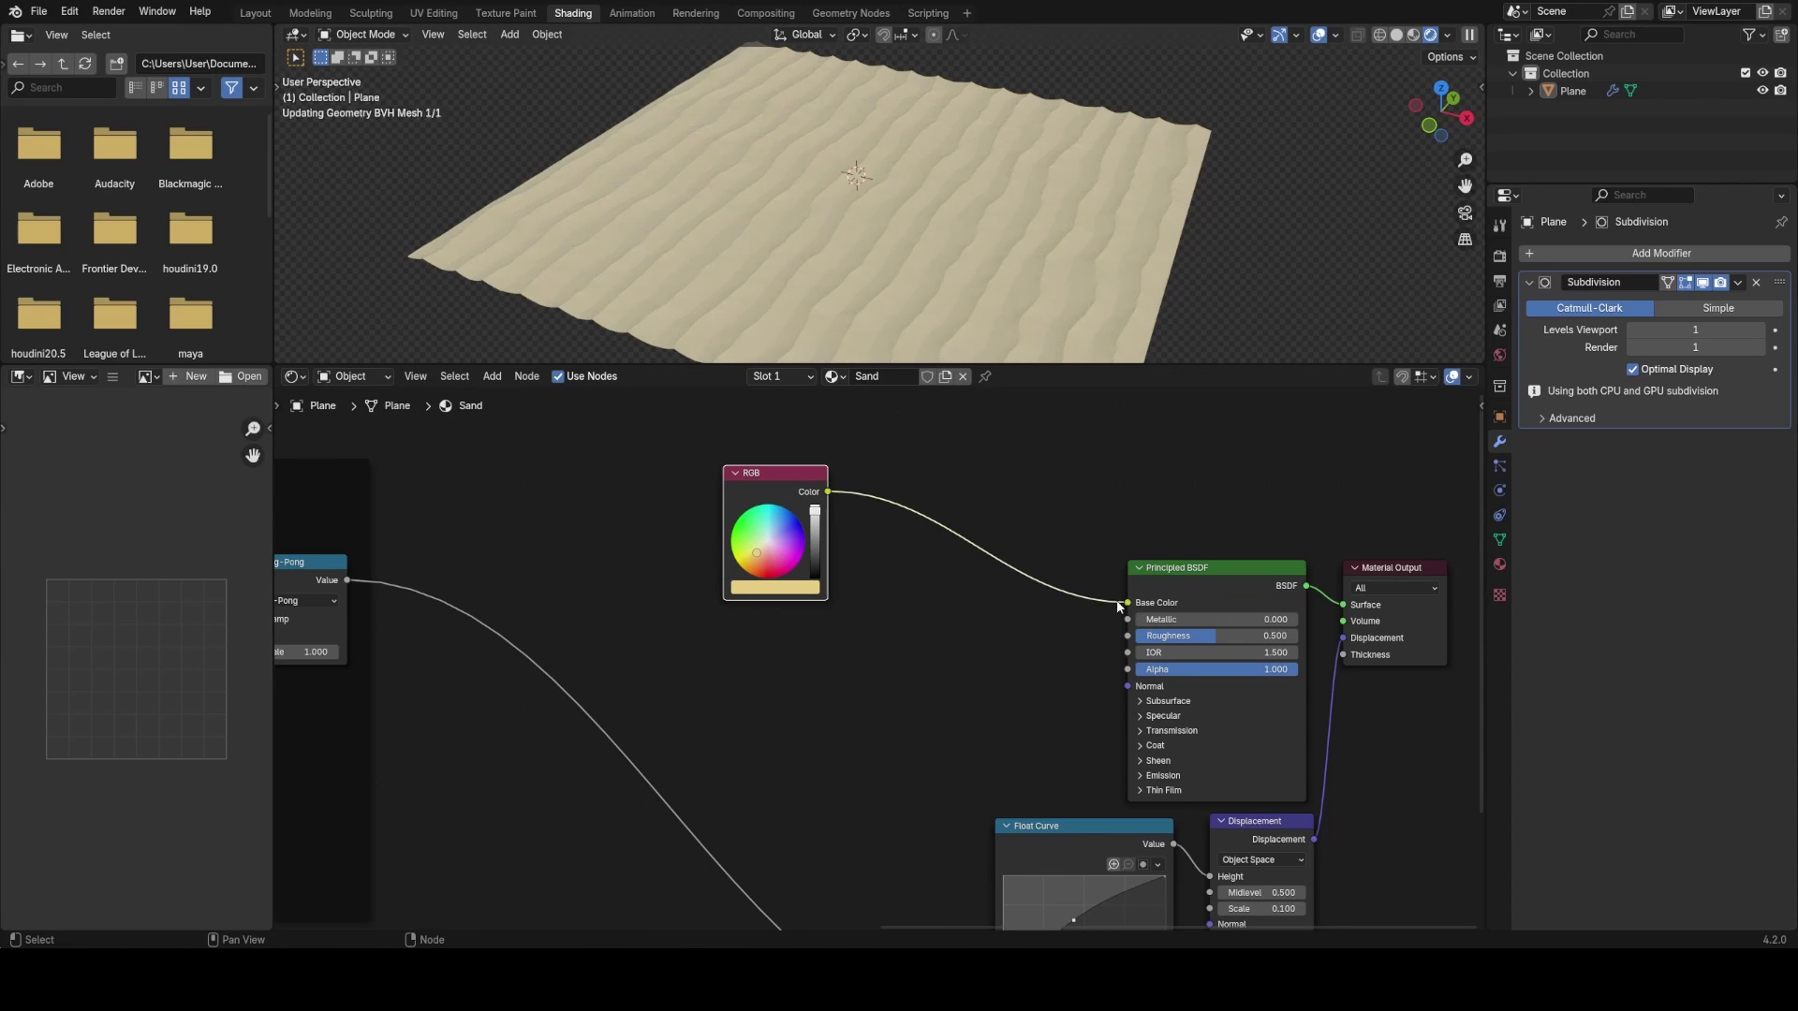
{"action": "left_click_drag", "start_coordinate": [796, 489], "coordinate": [715, 458]}
{"action": "middle_click_drag", "start_coordinate": [659, 575], "coordinate": [743, 608]}
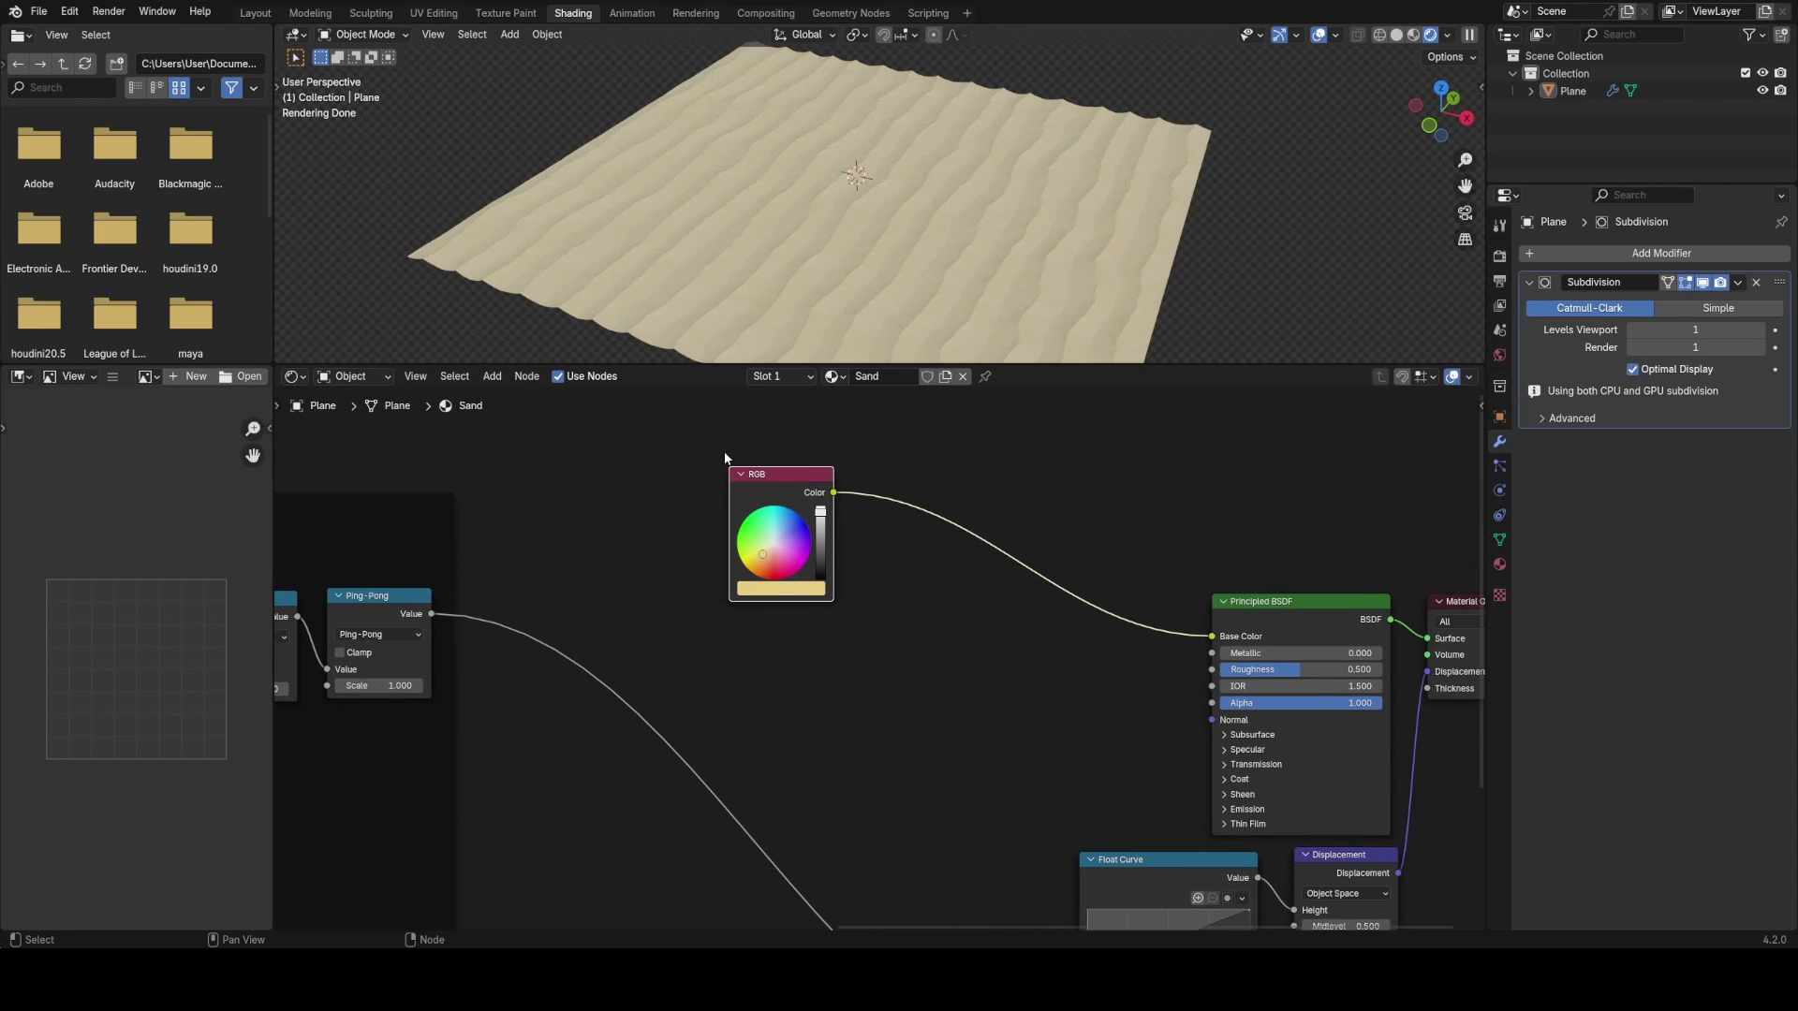
{"action": "left_click_drag", "start_coordinate": [778, 491], "coordinate": [752, 457]}
- Insert a Mix Color node after the RGB node, set it to Multiply, feed the Ping-Pong value into B, and save
{"action": "left_click_drag", "start_coordinate": [809, 459], "coordinate": [920, 496]}
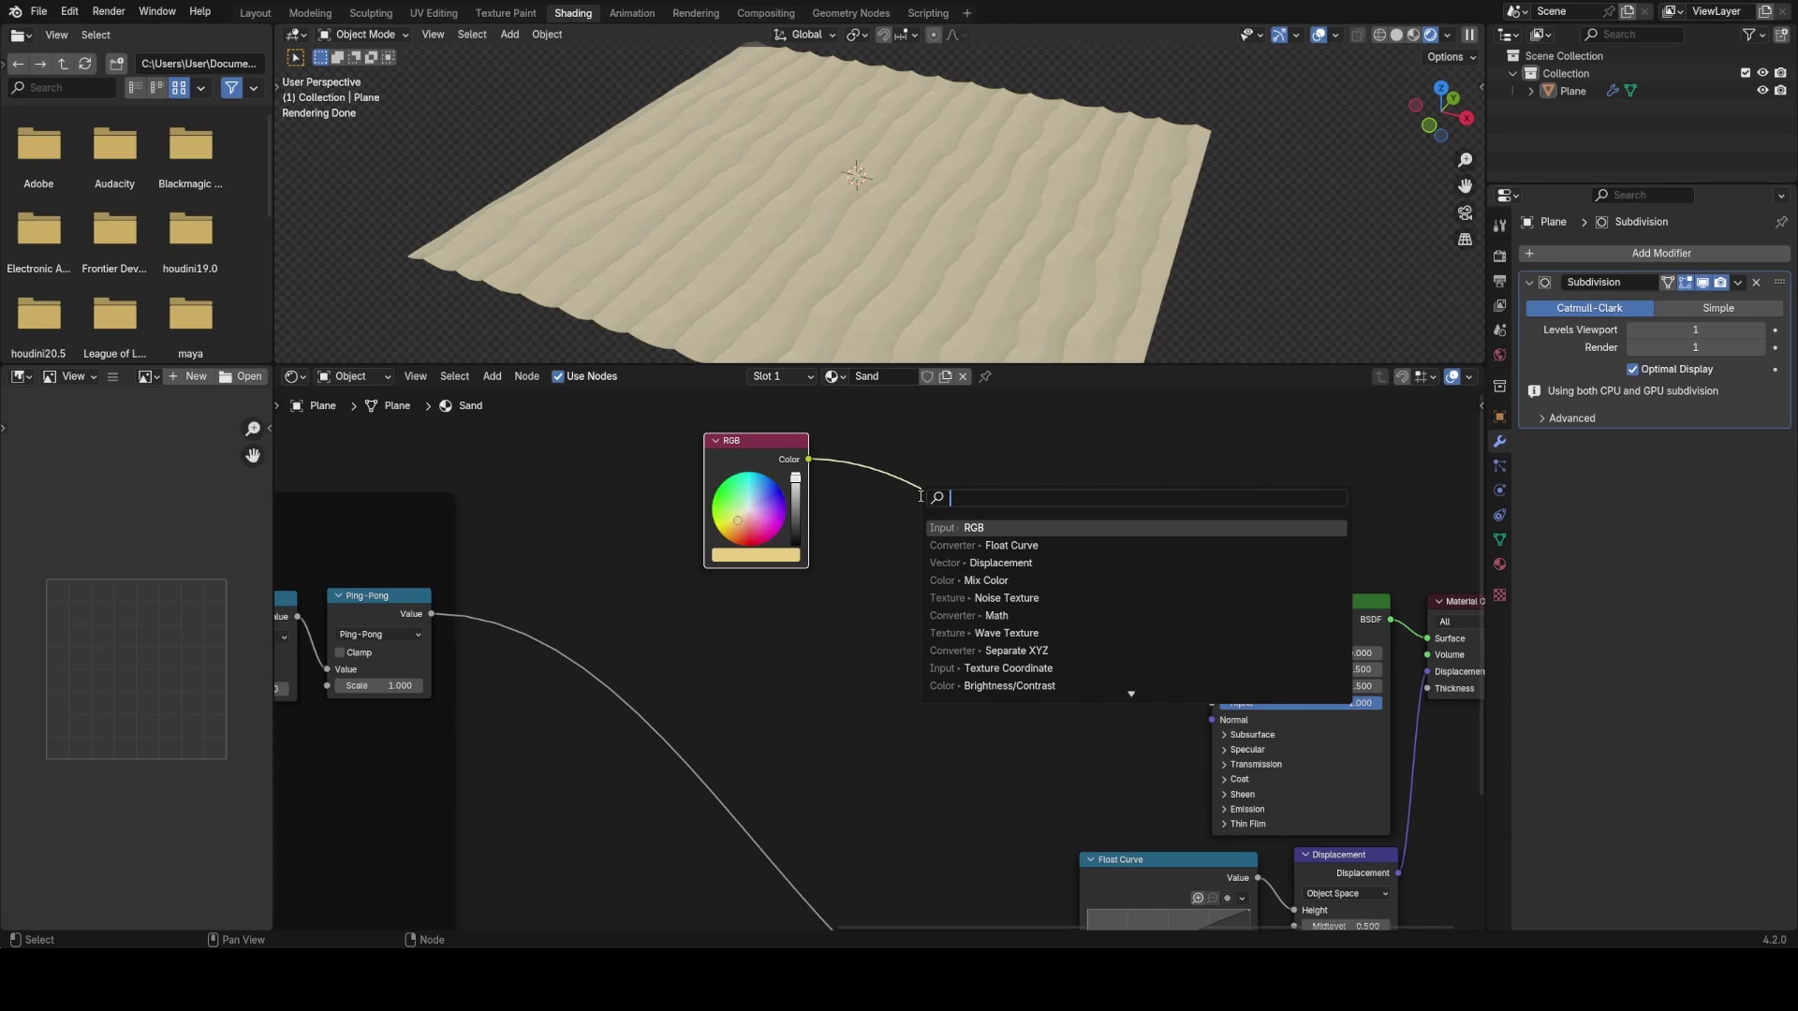
{"action": "type", "text": "mi"}
{"action": "left_click", "coordinate": [984, 545]}
{"action": "left_click", "coordinate": [1068, 553]}
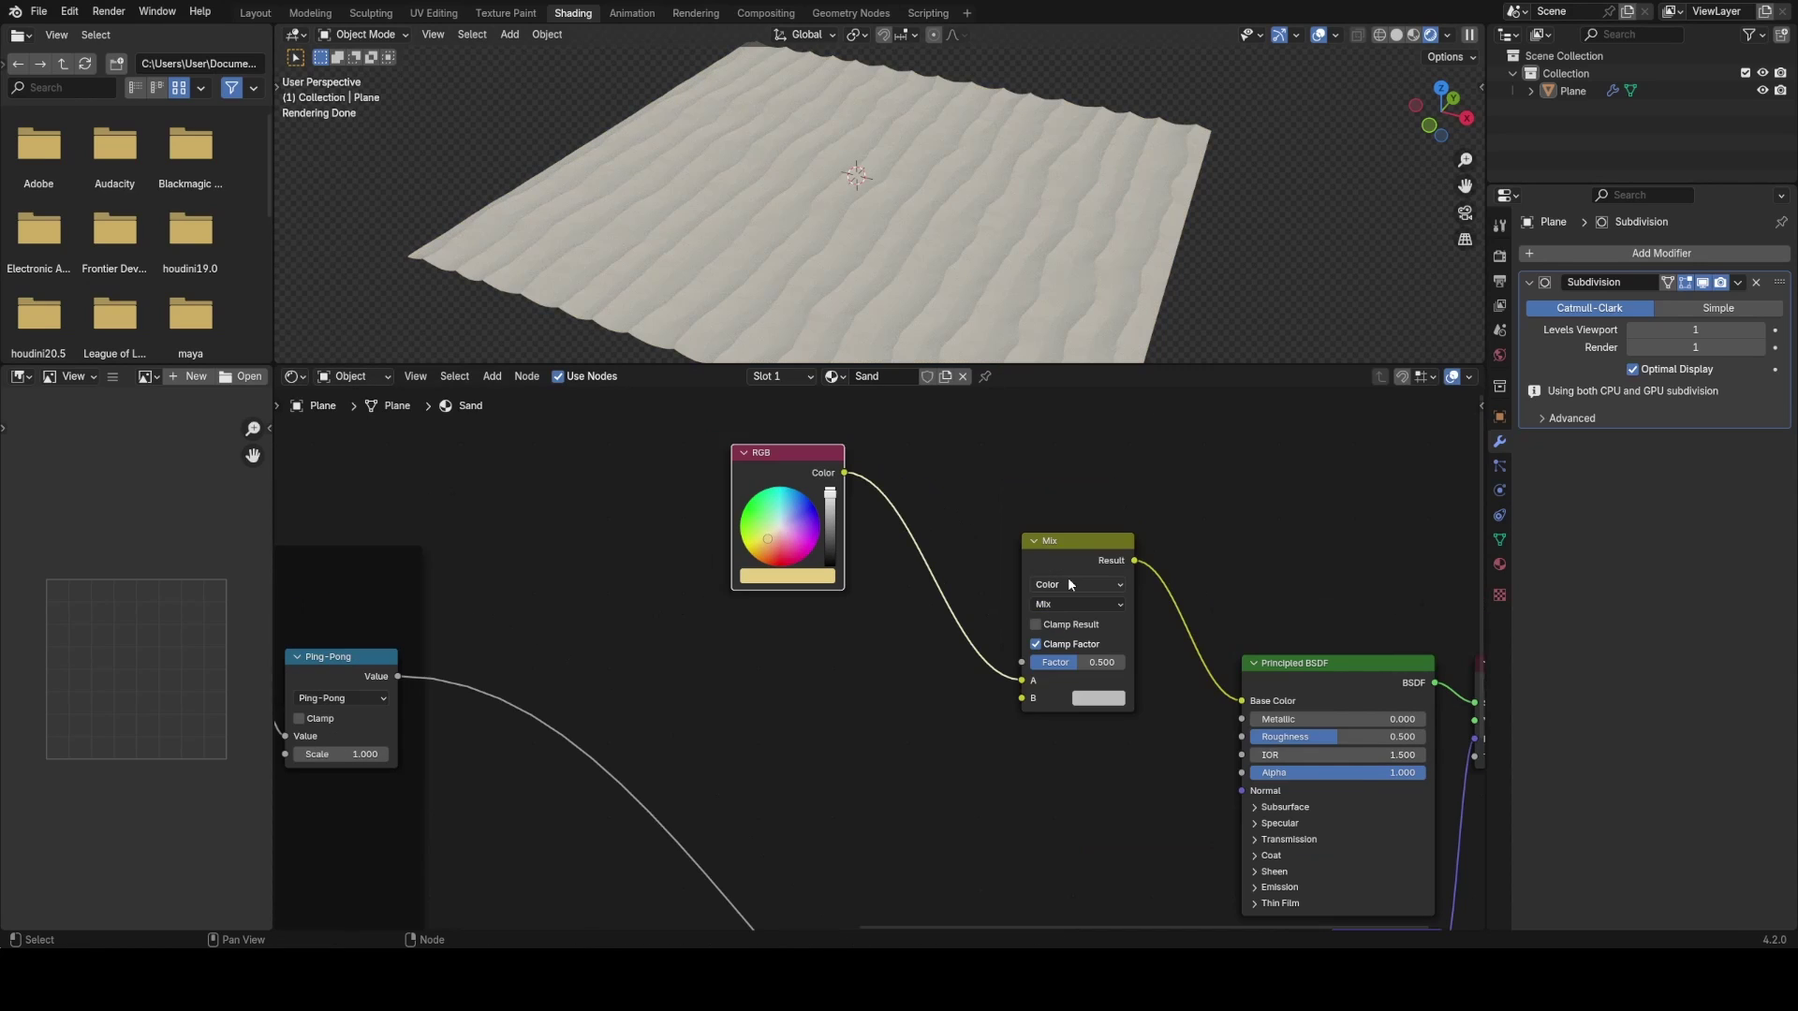
{"action": "left_click", "coordinate": [1046, 607]}
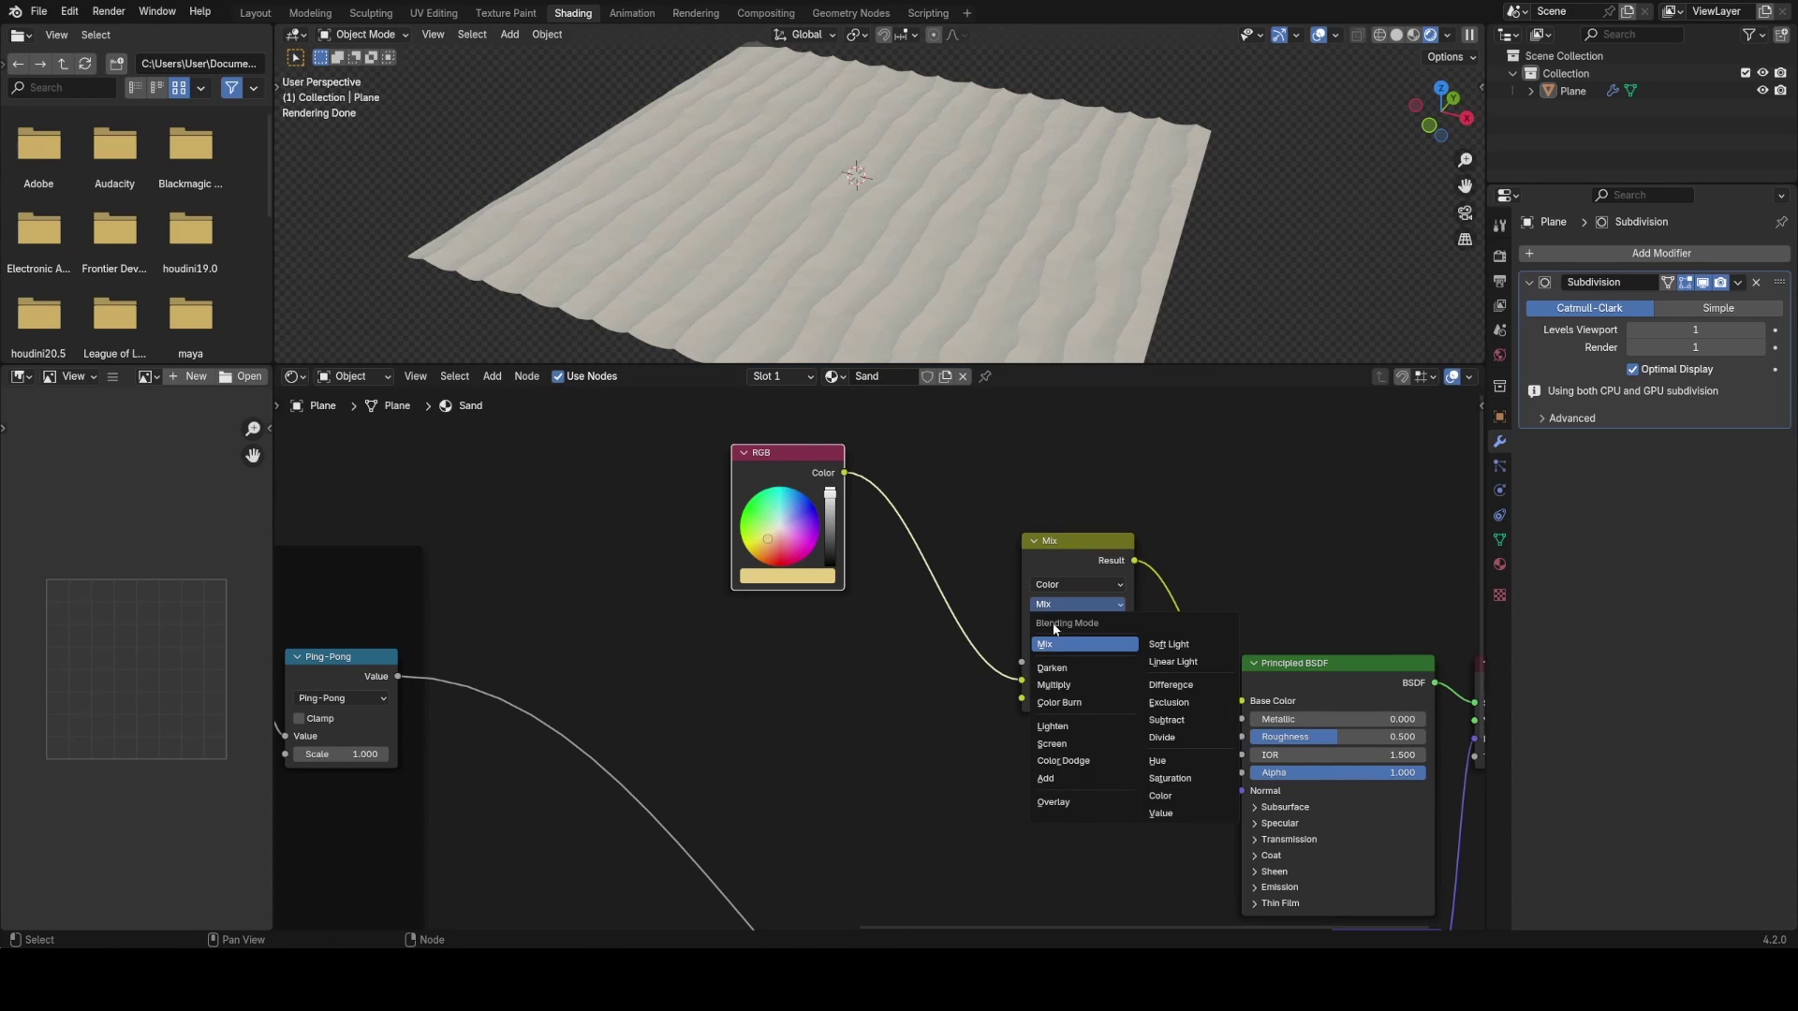
{"action": "left_click", "coordinate": [1069, 684]}
{"action": "left_click_drag", "start_coordinate": [398, 676], "coordinate": [1021, 706]}
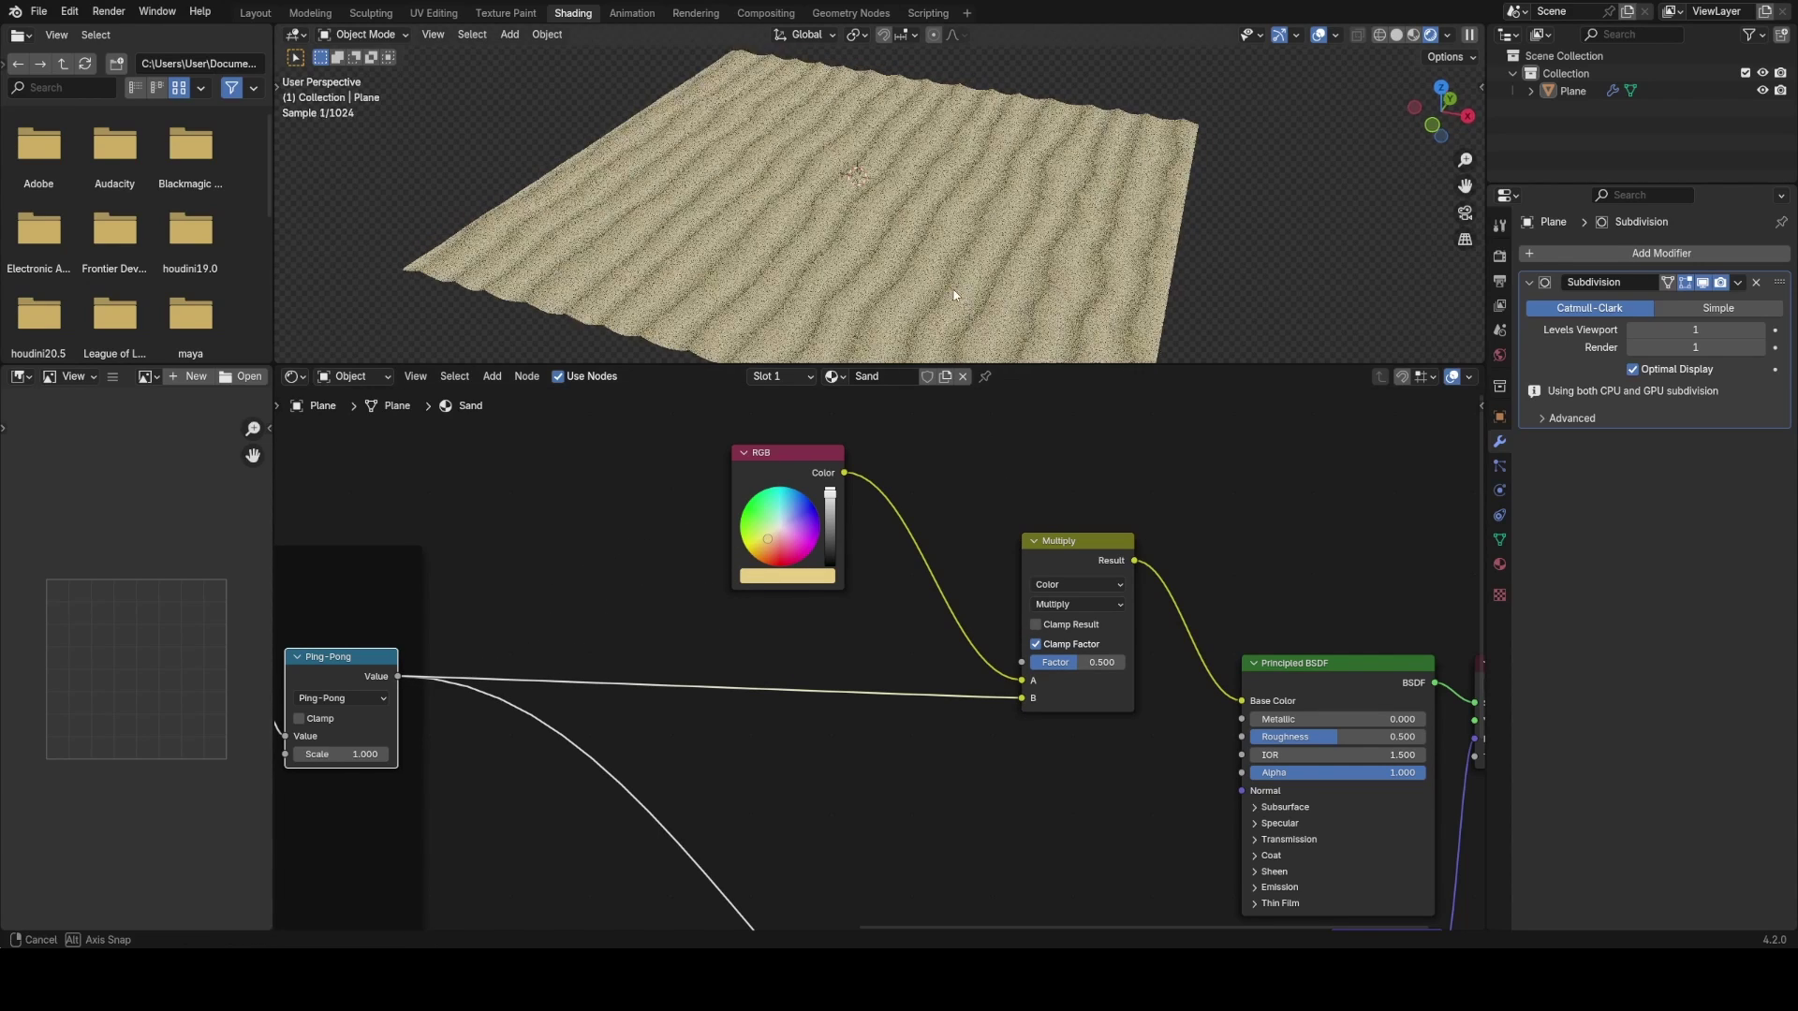
{"action": "scroll", "coordinate": [955, 296], "scroll_direction": "up", "scroll_amount": 3}
{"action": "key", "text": "ctrl+s"}
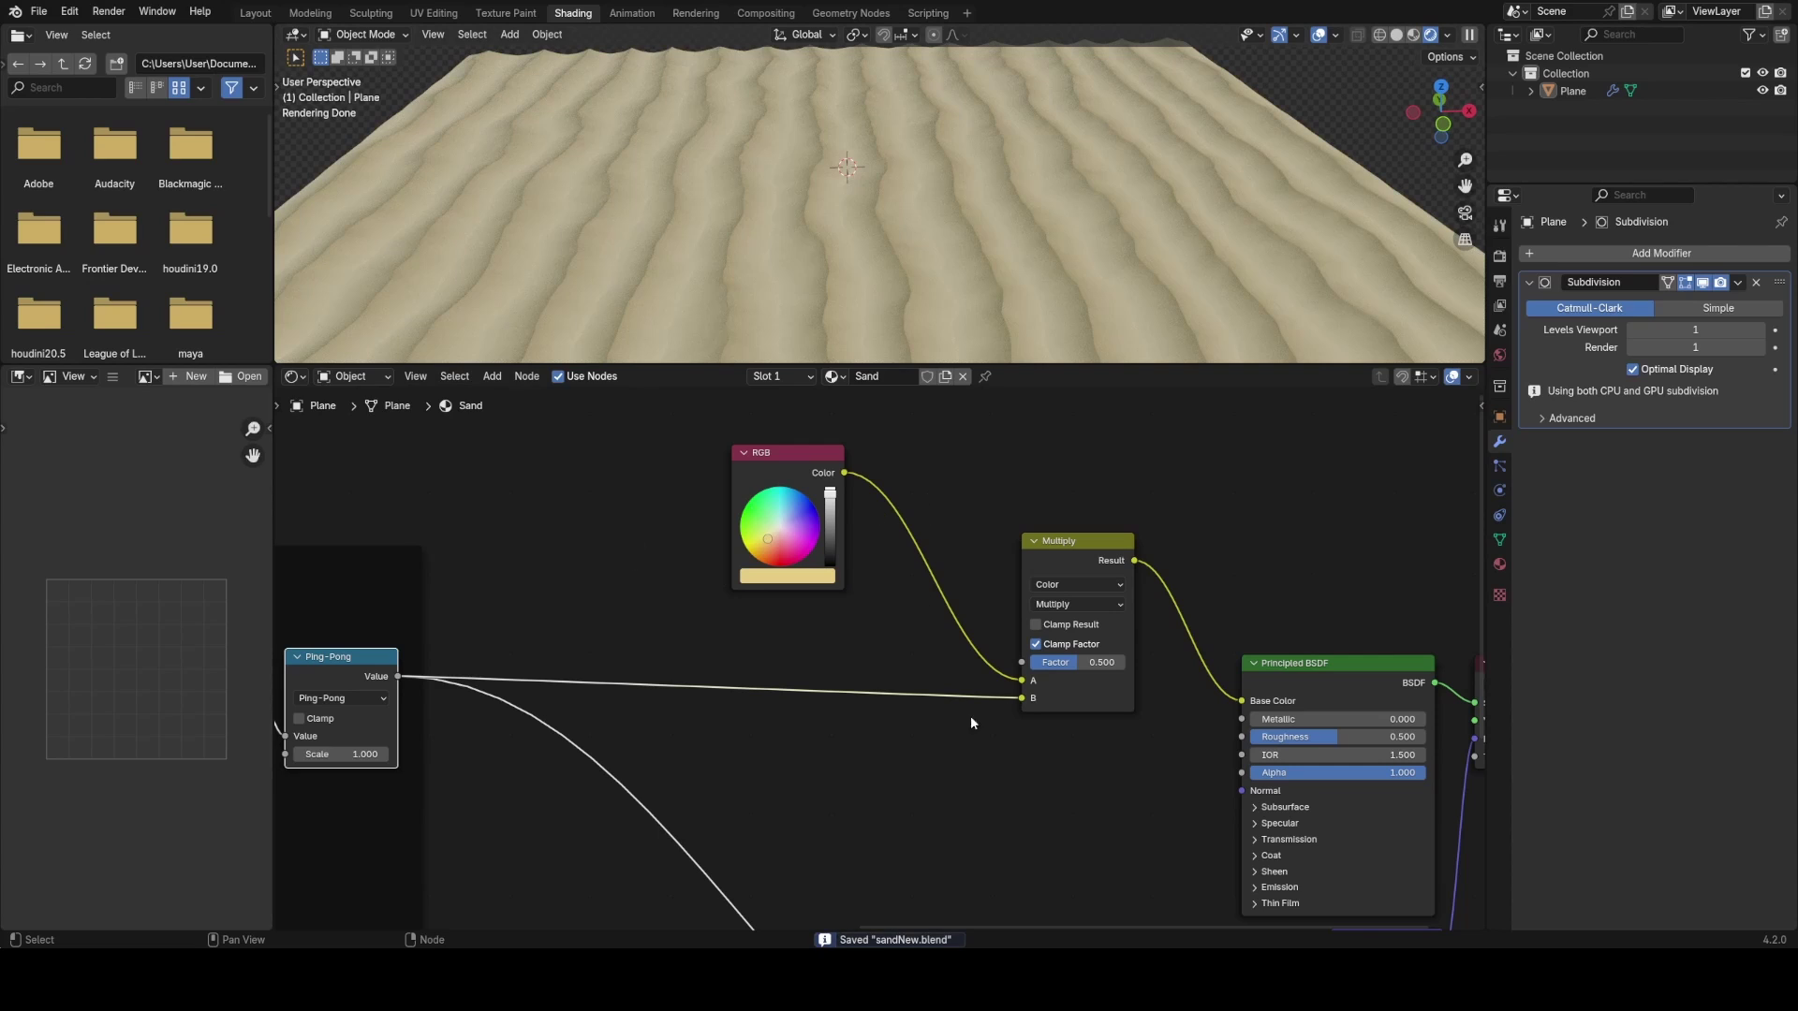
- Preview the Ping-Pong and Multiply outputs on the plane, and return to the Principled BSDF shading
{"action": "scroll", "coordinate": [880, 257], "scroll_direction": "up", "scroll_amount": 2}
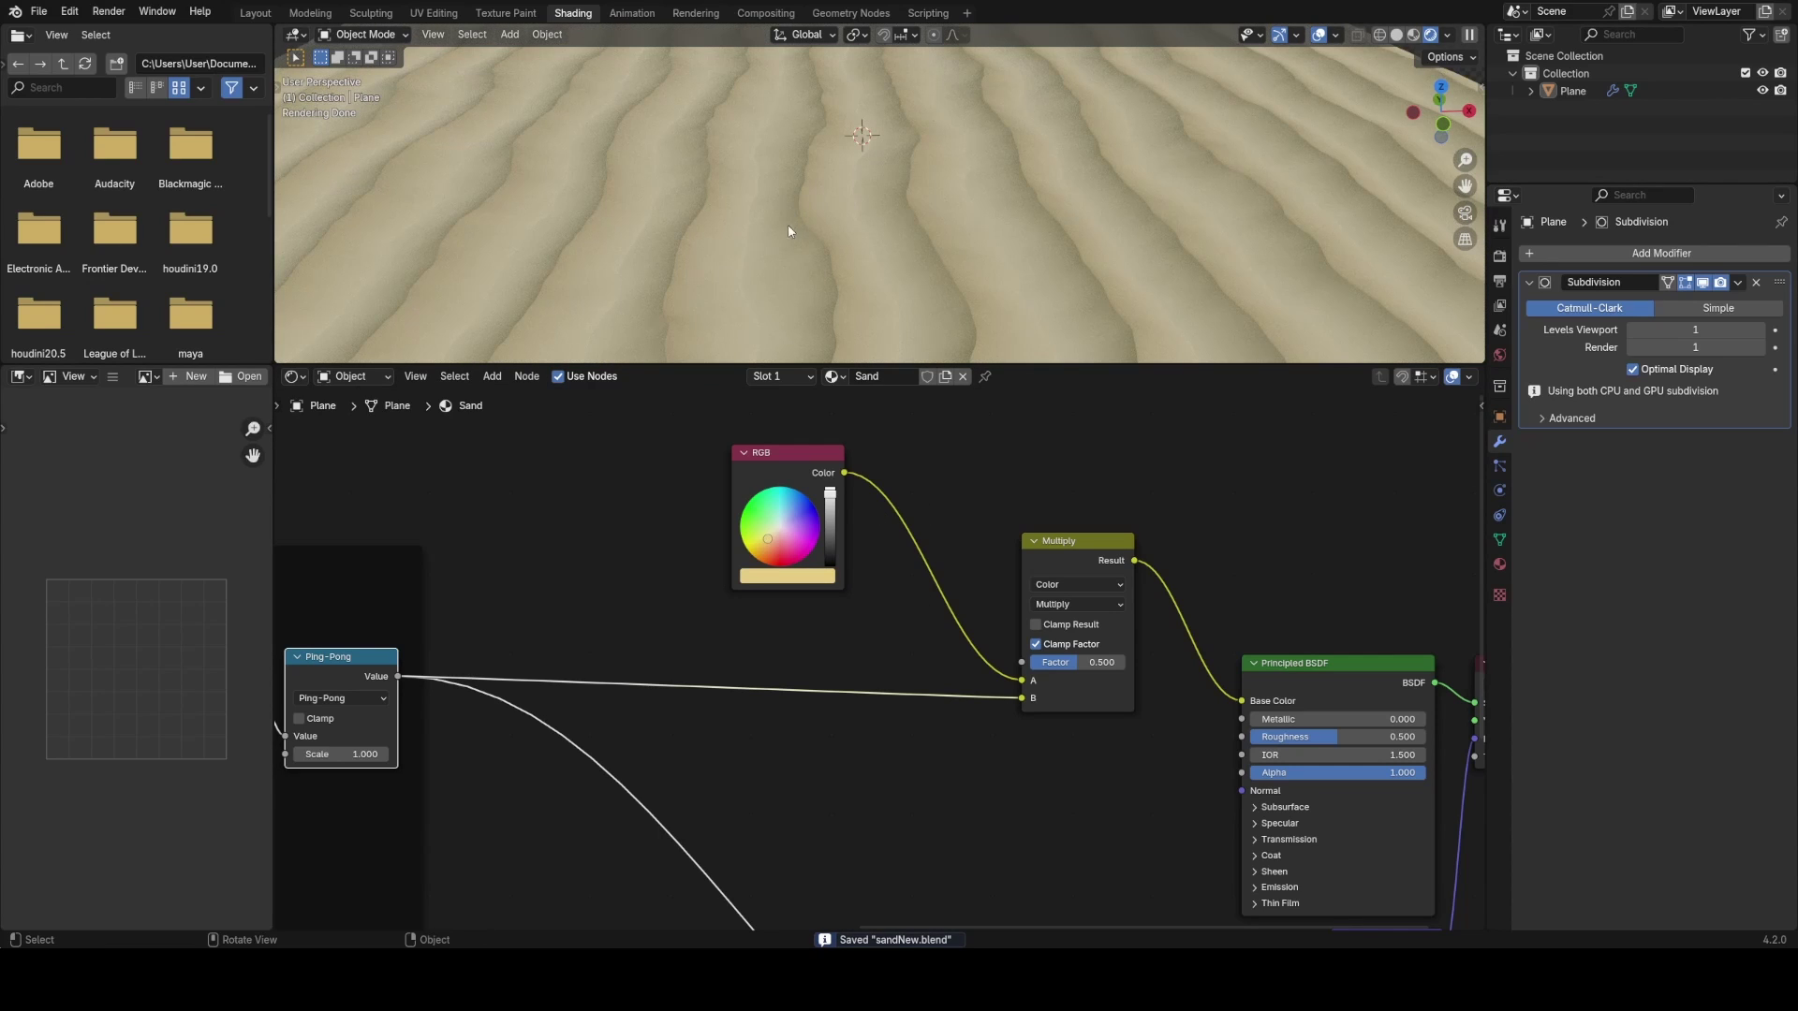
{"action": "left_click", "coordinate": [379, 658], "text": "ctrl+shift"}
{"action": "left_click", "coordinate": [1128, 549], "text": "ctrl+shift"}
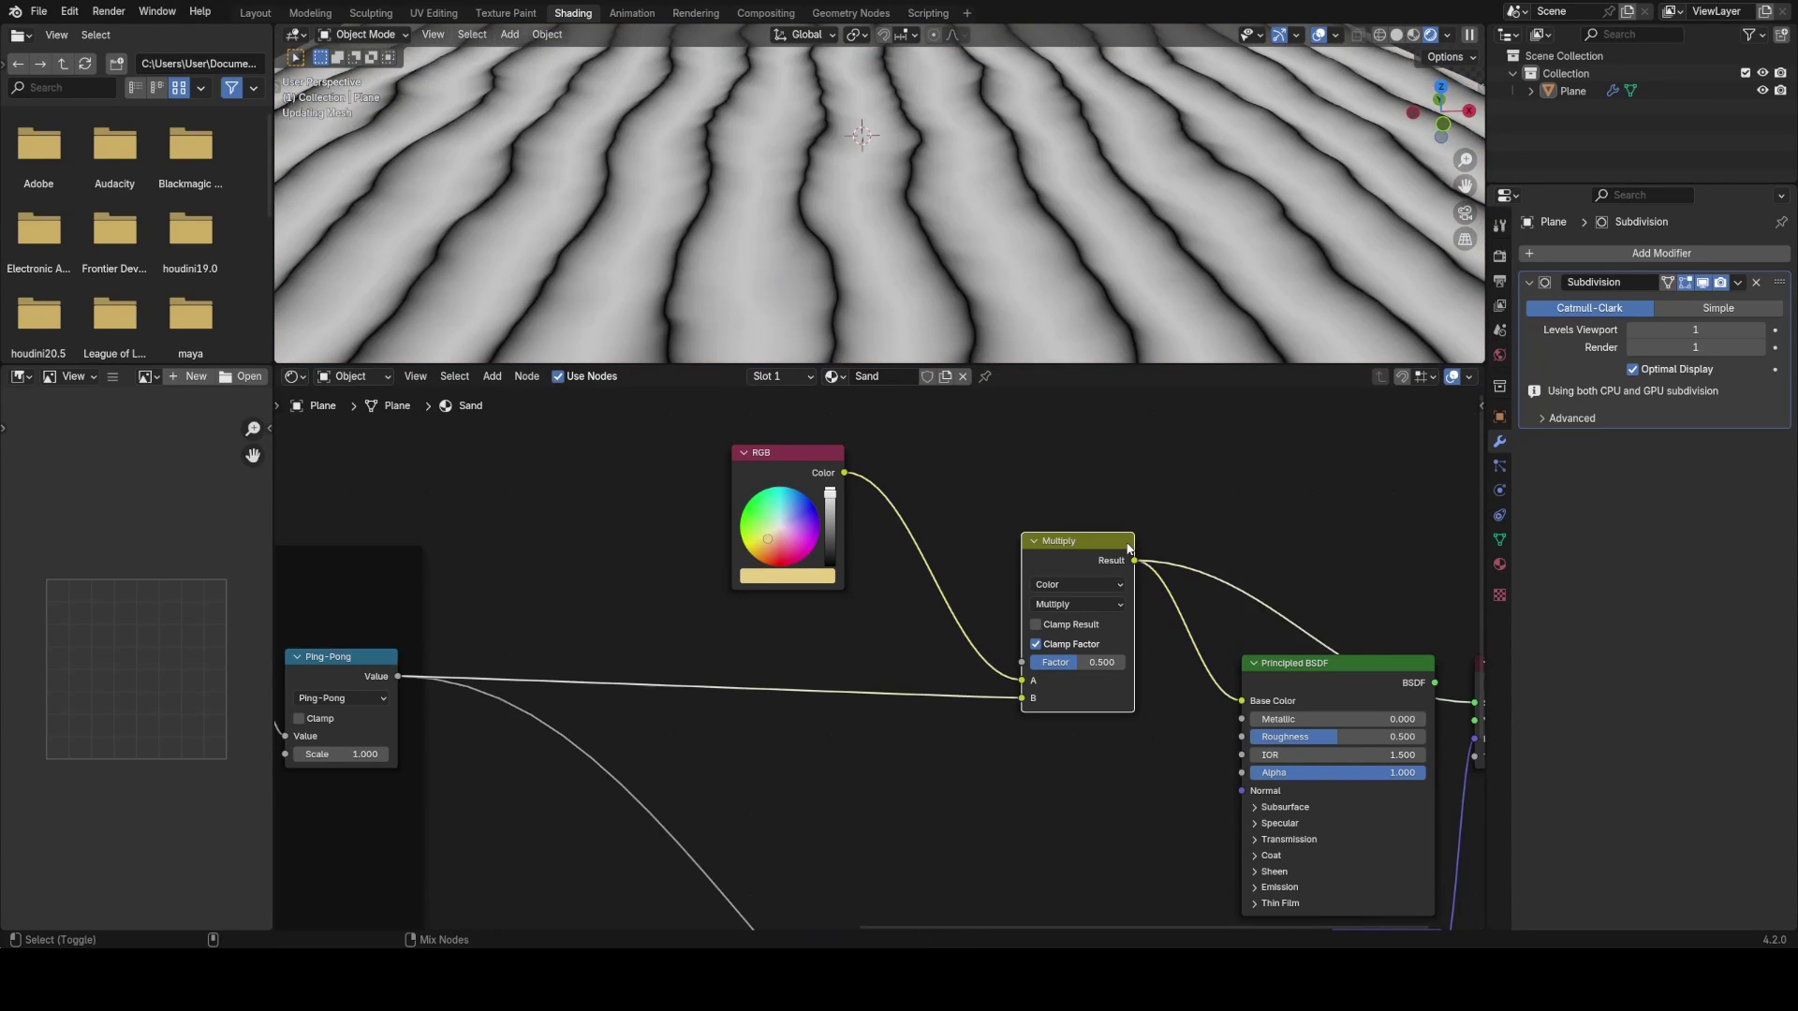
{"action": "middle_click_drag", "start_coordinate": [1220, 634], "coordinate": [1028, 599]}
{"action": "middle_click_drag", "start_coordinate": [709, 635], "coordinate": [822, 630]}
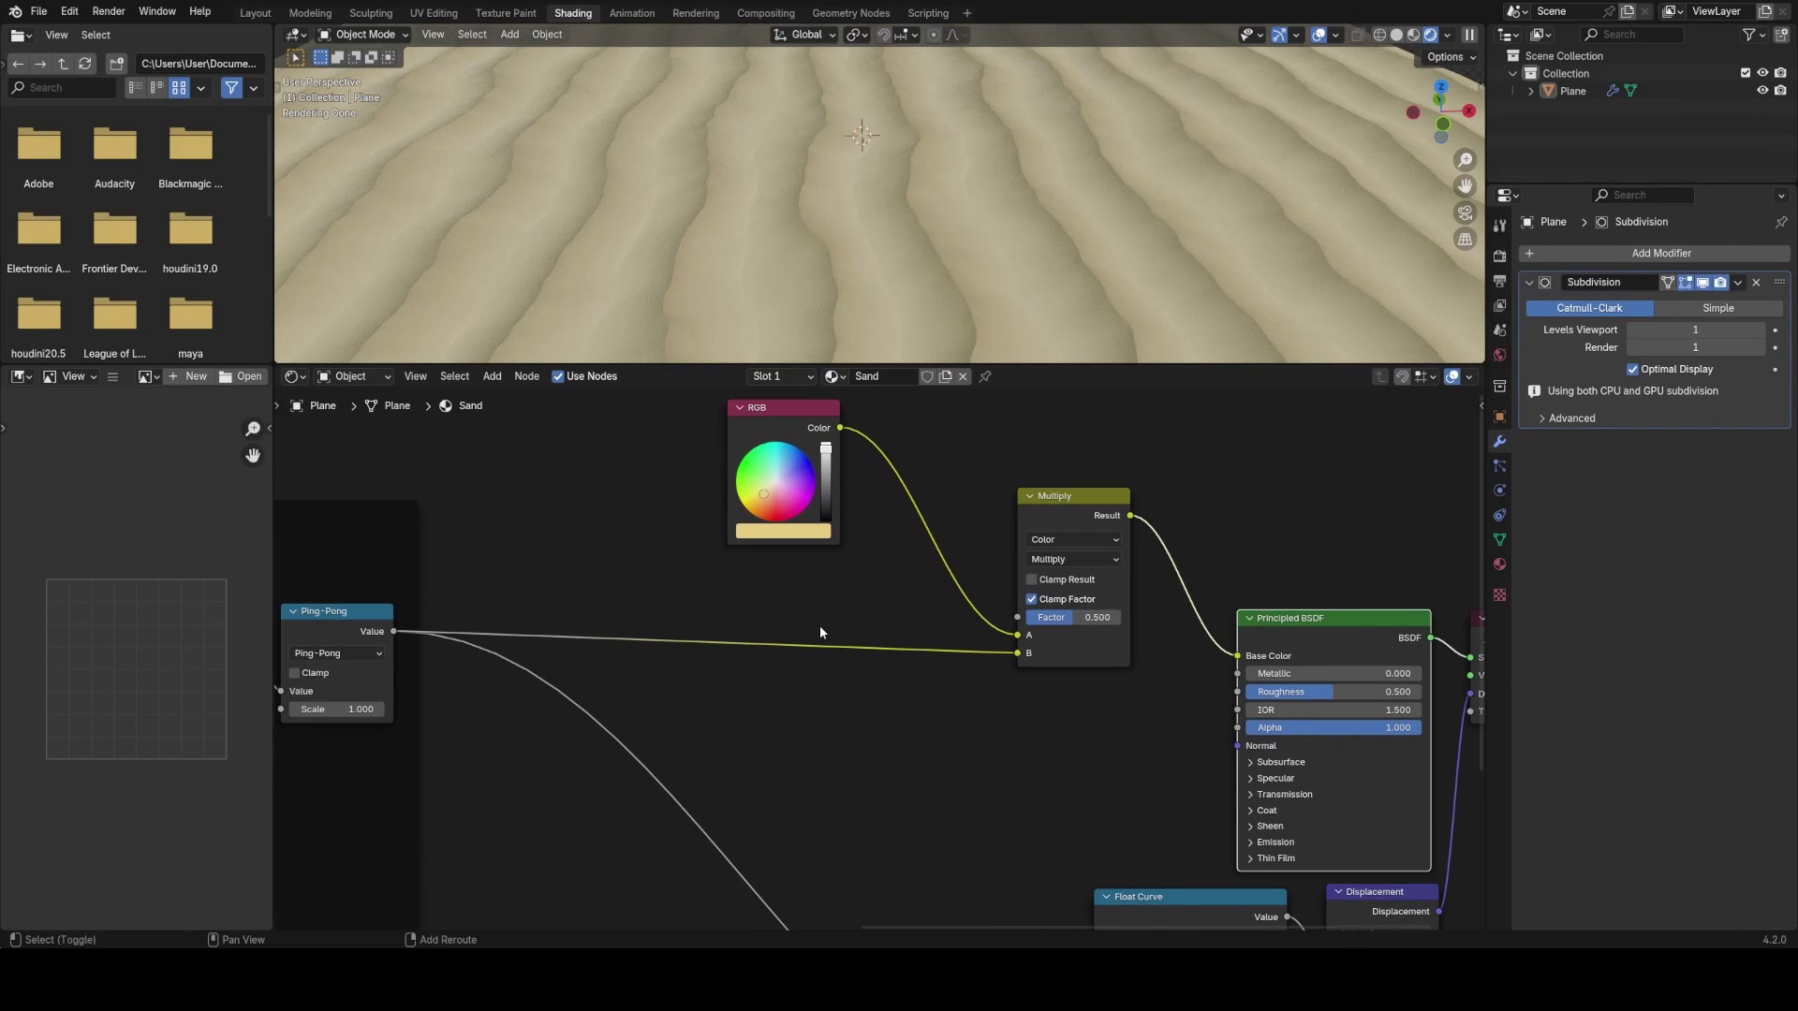
- Insert a Color Ramp node on the link between Ping-Pong and the Multiply node's B input
{"action": "key", "text": "shift+a"}
{"action": "type", "text": "ram"}
{"action": "key", "text": "Return"}
{"action": "left_click", "coordinate": [677, 582]}
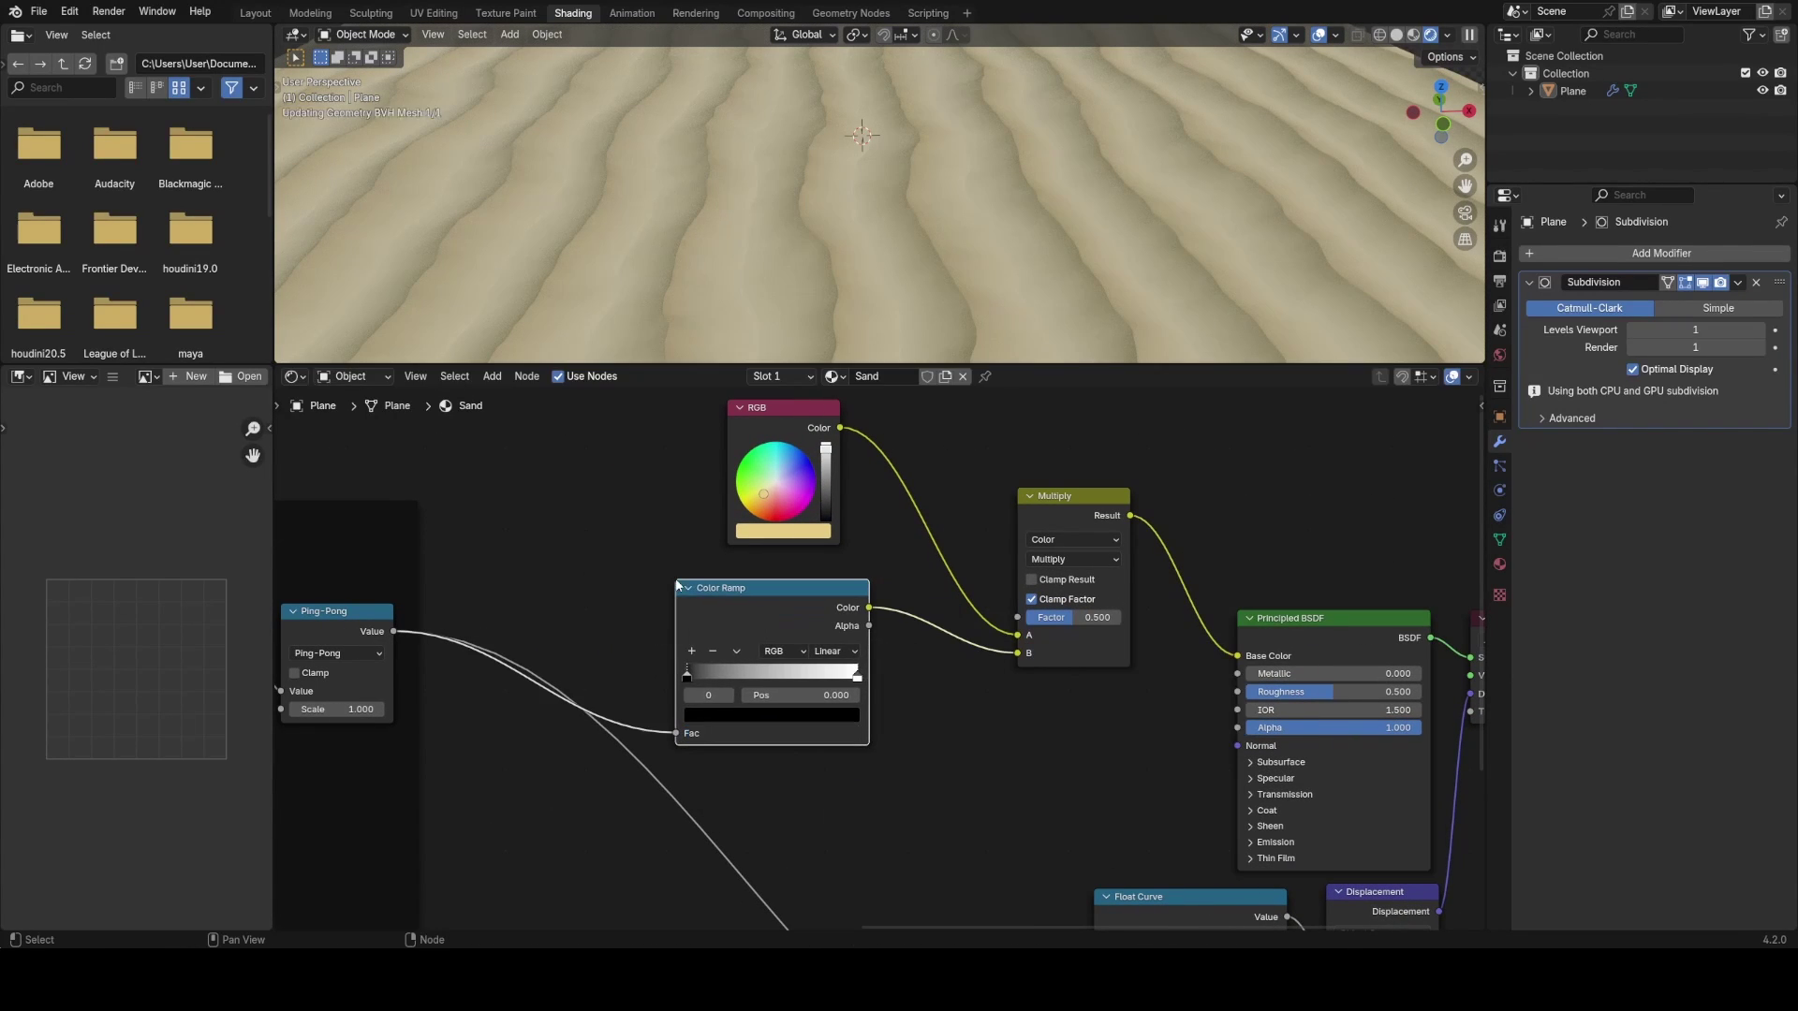
- Reverse the Color Ramp to run from white at 0 to black at 1.000, with Ease interpolation
{"action": "scroll", "coordinate": [818, 693], "scroll_direction": "up", "scroll_amount": 2}
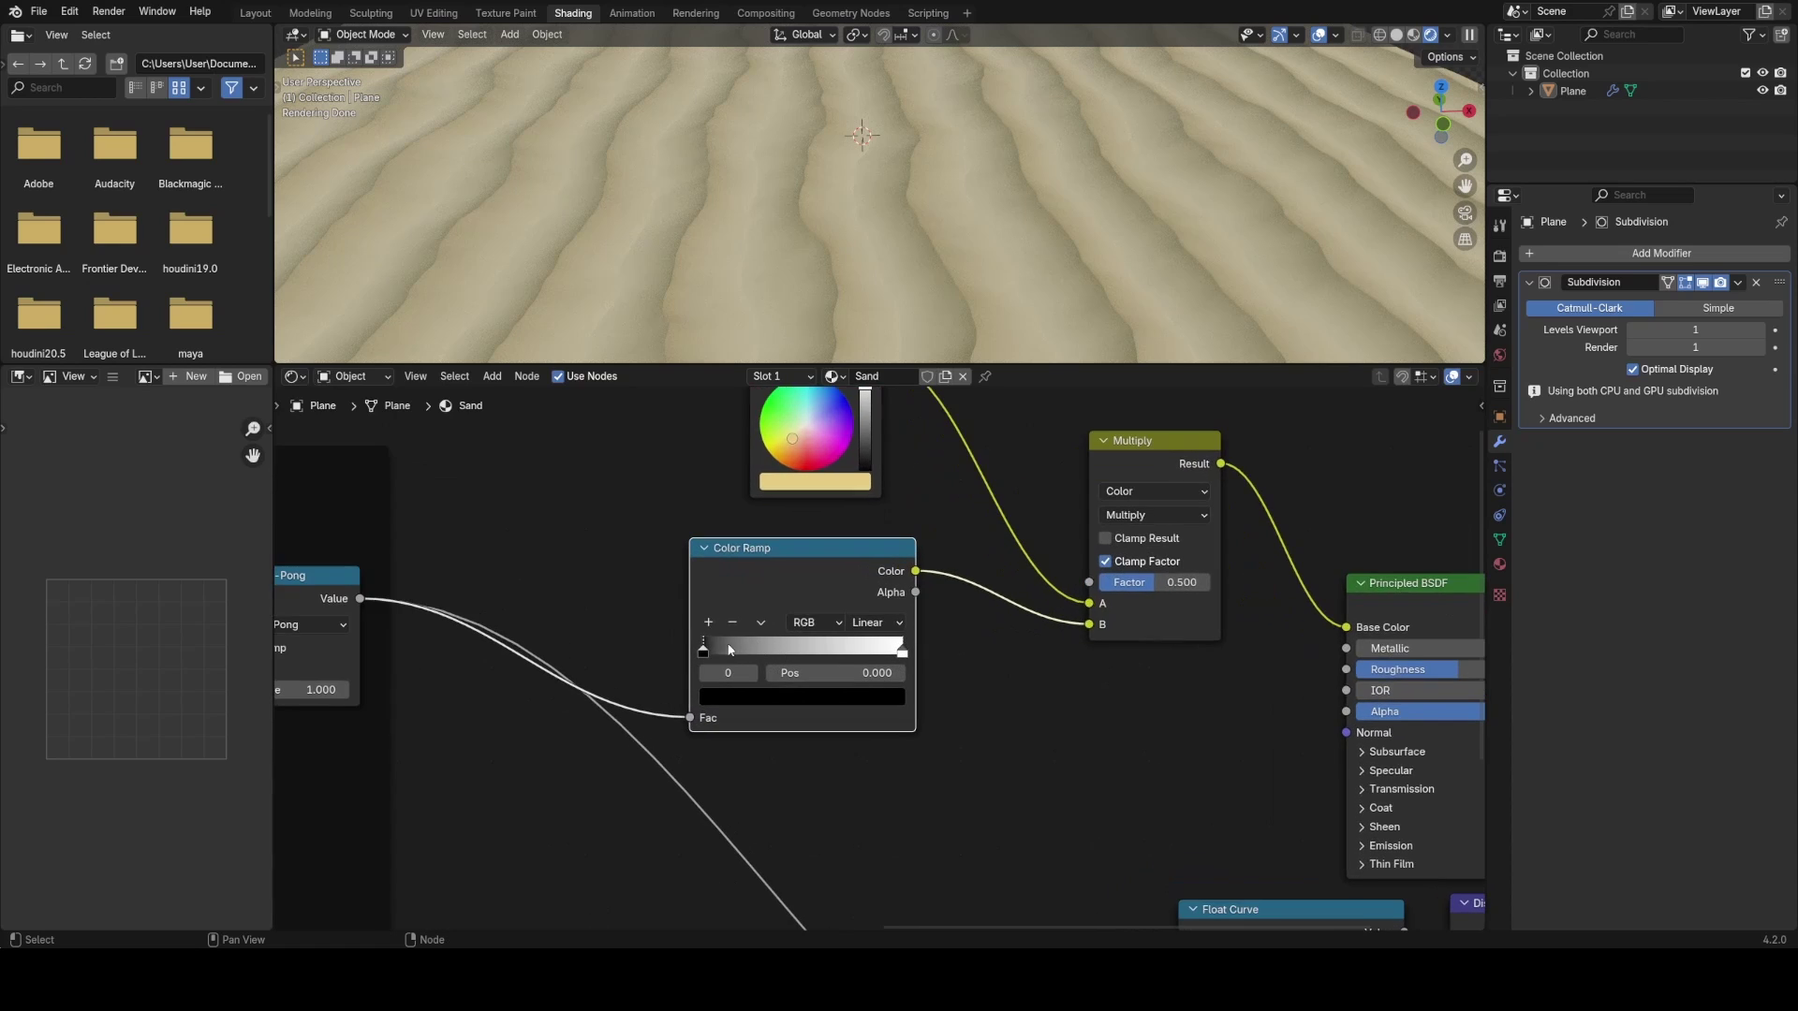
{"action": "mouse_move", "coordinate": [712, 646]}
{"action": "left_mouse_down"}
{"action": "mouse_move", "coordinate": [883, 650]}
{"action": "mouse_move", "coordinate": [695, 650]}
{"action": "left_mouse_up"}
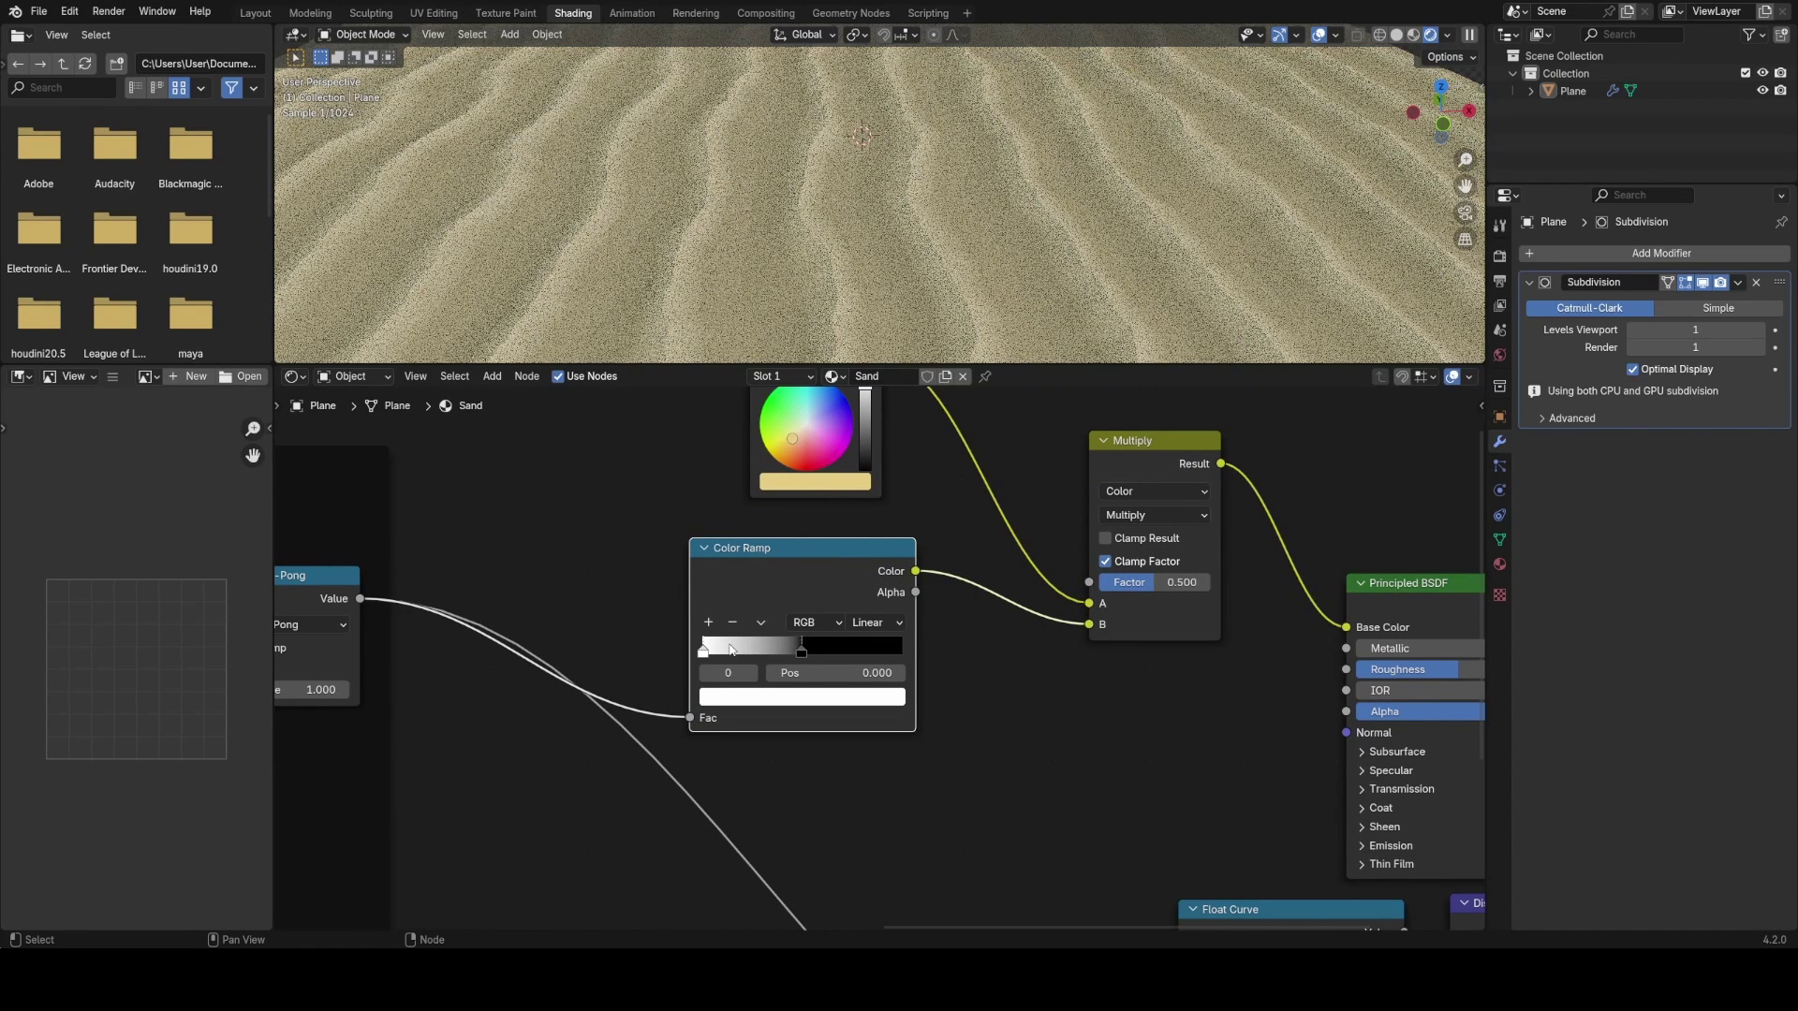
{"action": "left_click_drag", "start_coordinate": [828, 658], "coordinate": [895, 657]}
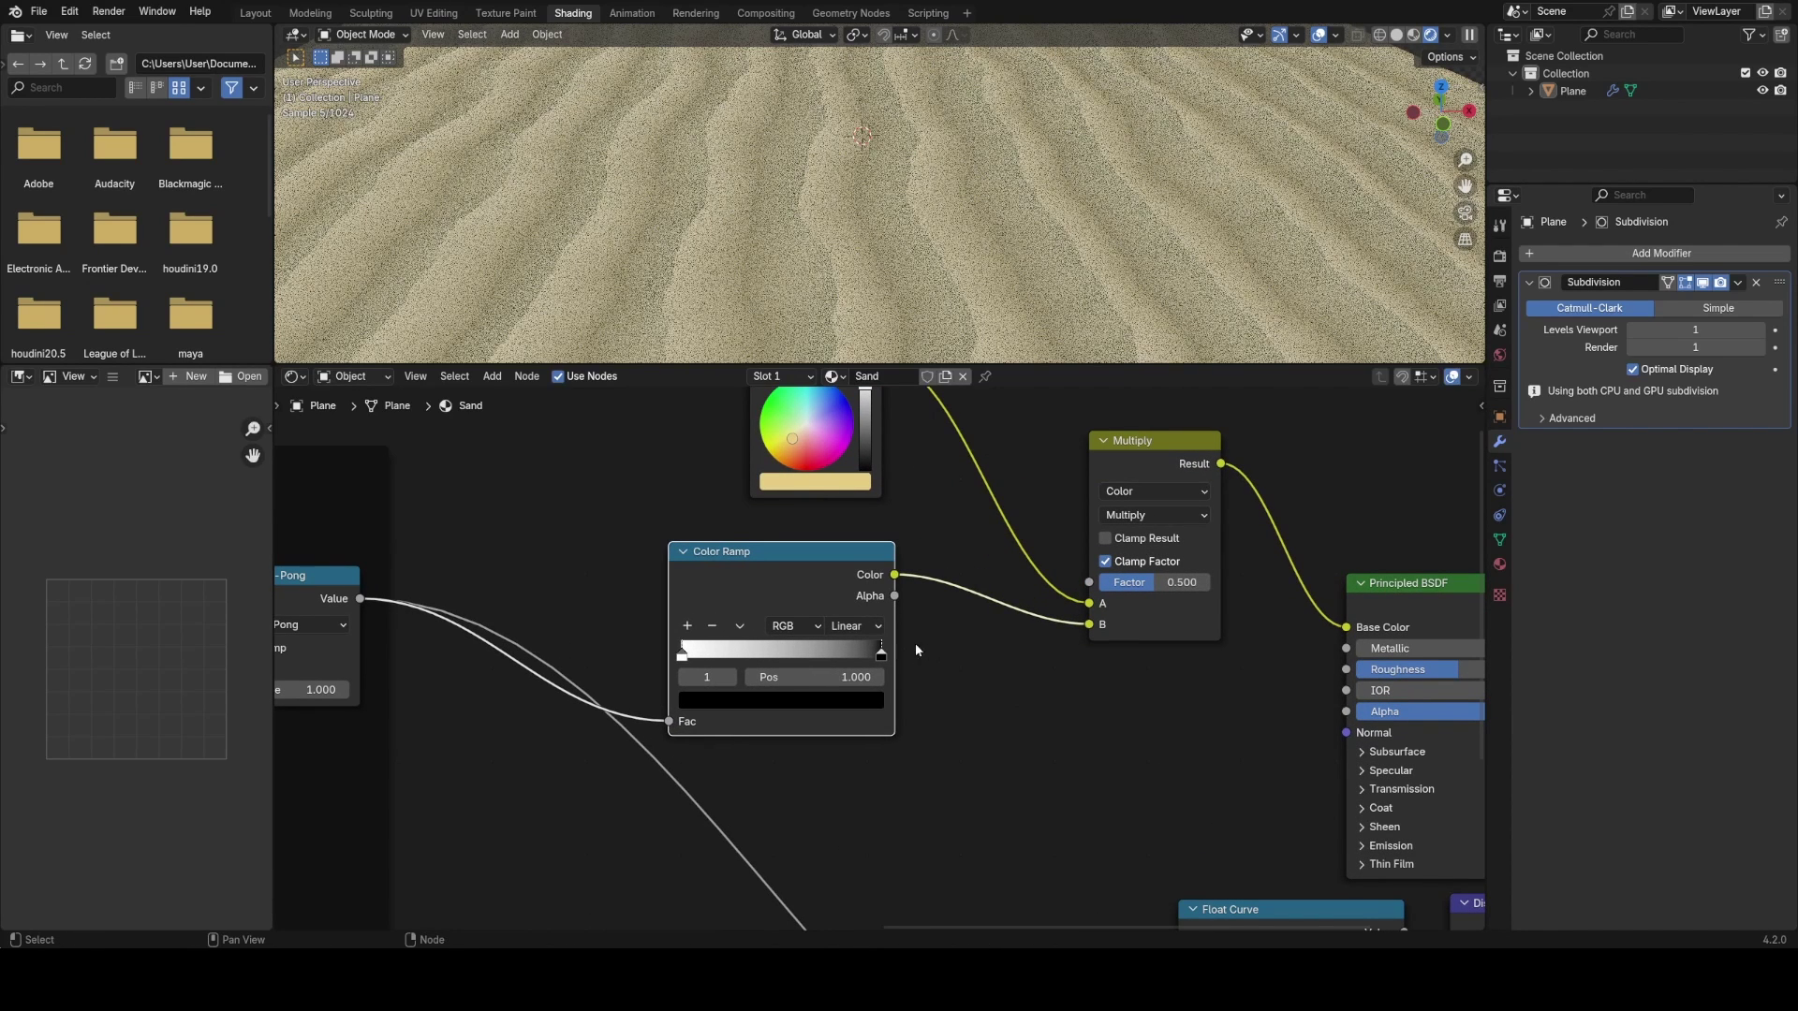
{"action": "left_click", "coordinate": [854, 627]}
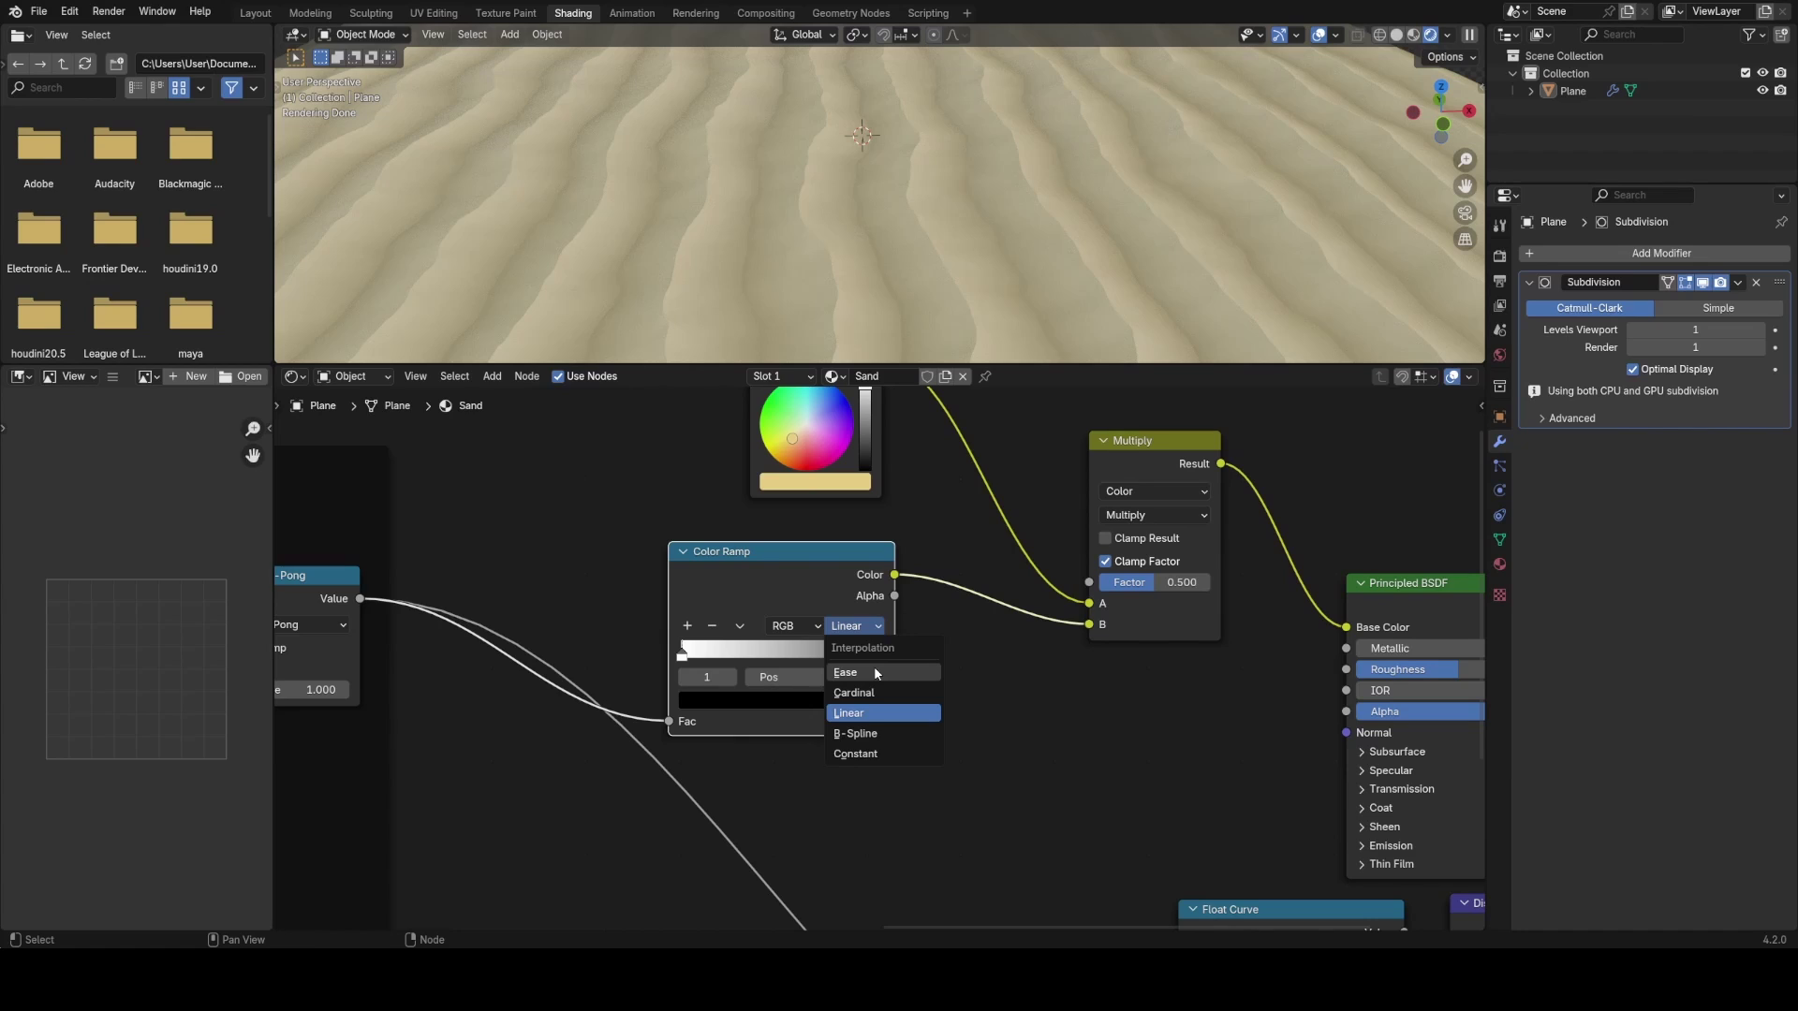
{"action": "left_click", "coordinate": [875, 673]}
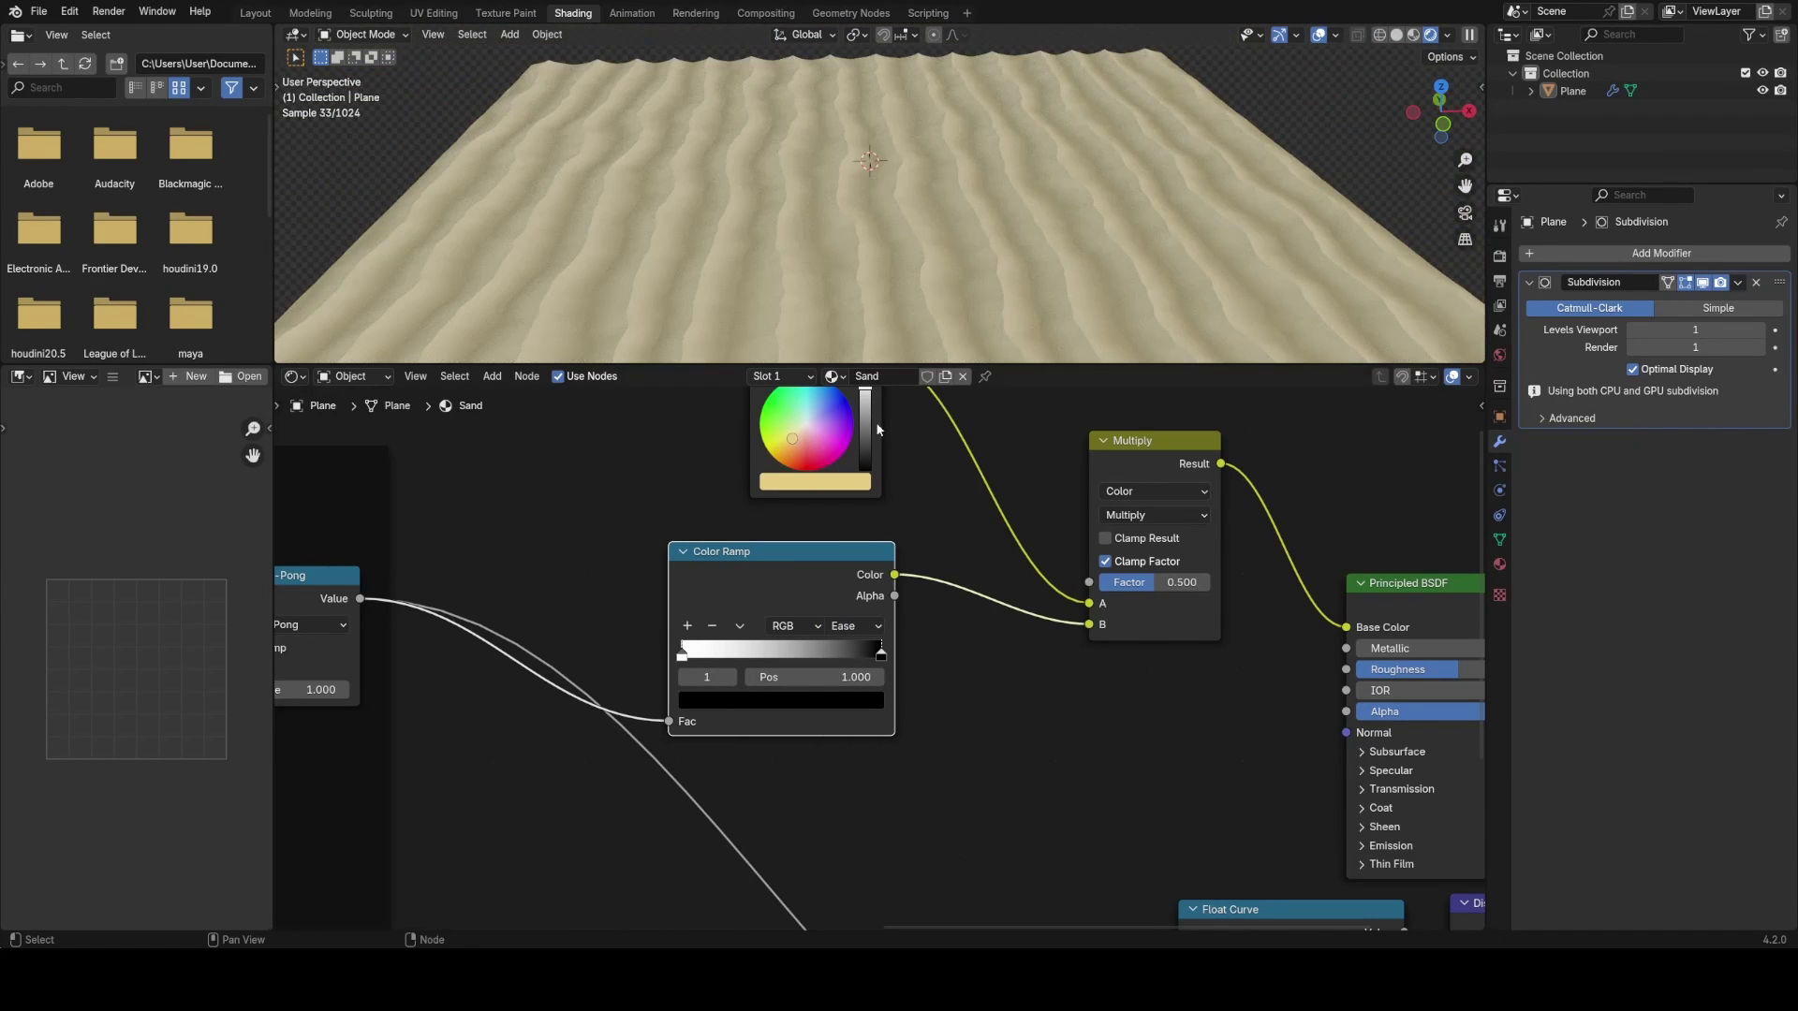
- Set the Multiply node's factor to 0.460, check the ripples from different distances, and save the file
{"action": "scroll", "coordinate": [937, 254], "scroll_direction": "down", "scroll_amount": 3}
{"action": "middle_click_drag", "start_coordinate": [937, 254], "coordinate": [887, 229]}
{"action": "mouse_move", "coordinate": [1182, 582]}
{"action": "left_mouse_down"}
{"action": "mouse_move", "coordinate": [1148, 583]}
{"action": "mouse_move", "coordinate": [1177, 583]}
{"action": "left_mouse_up"}
{"action": "middle_click_drag", "start_coordinate": [1019, 223], "coordinate": [1111, 278]}
{"action": "scroll", "coordinate": [1021, 271], "scroll_direction": "down", "scroll_amount": 5}
{"action": "scroll", "coordinate": [1025, 272], "scroll_direction": "up", "scroll_amount": 3}
{"action": "scroll", "coordinate": [1112, 277], "scroll_direction": "up", "scroll_amount": 4}
{"action": "key", "text": "ctrl+s"}
- Reposition the RGB, Color Ramp and Multiply nodes together in the node tree
{"action": "scroll", "coordinate": [812, 567], "scroll_direction": "down", "scroll_amount": 2}
{"action": "middle_click_drag", "start_coordinate": [812, 567], "coordinate": [812, 627]}
{"action": "left_click_drag", "start_coordinate": [812, 628], "coordinate": [820, 599]}
{"action": "left_click_drag", "start_coordinate": [707, 450], "coordinate": [1227, 766]}
{"action": "key", "text": "g"}
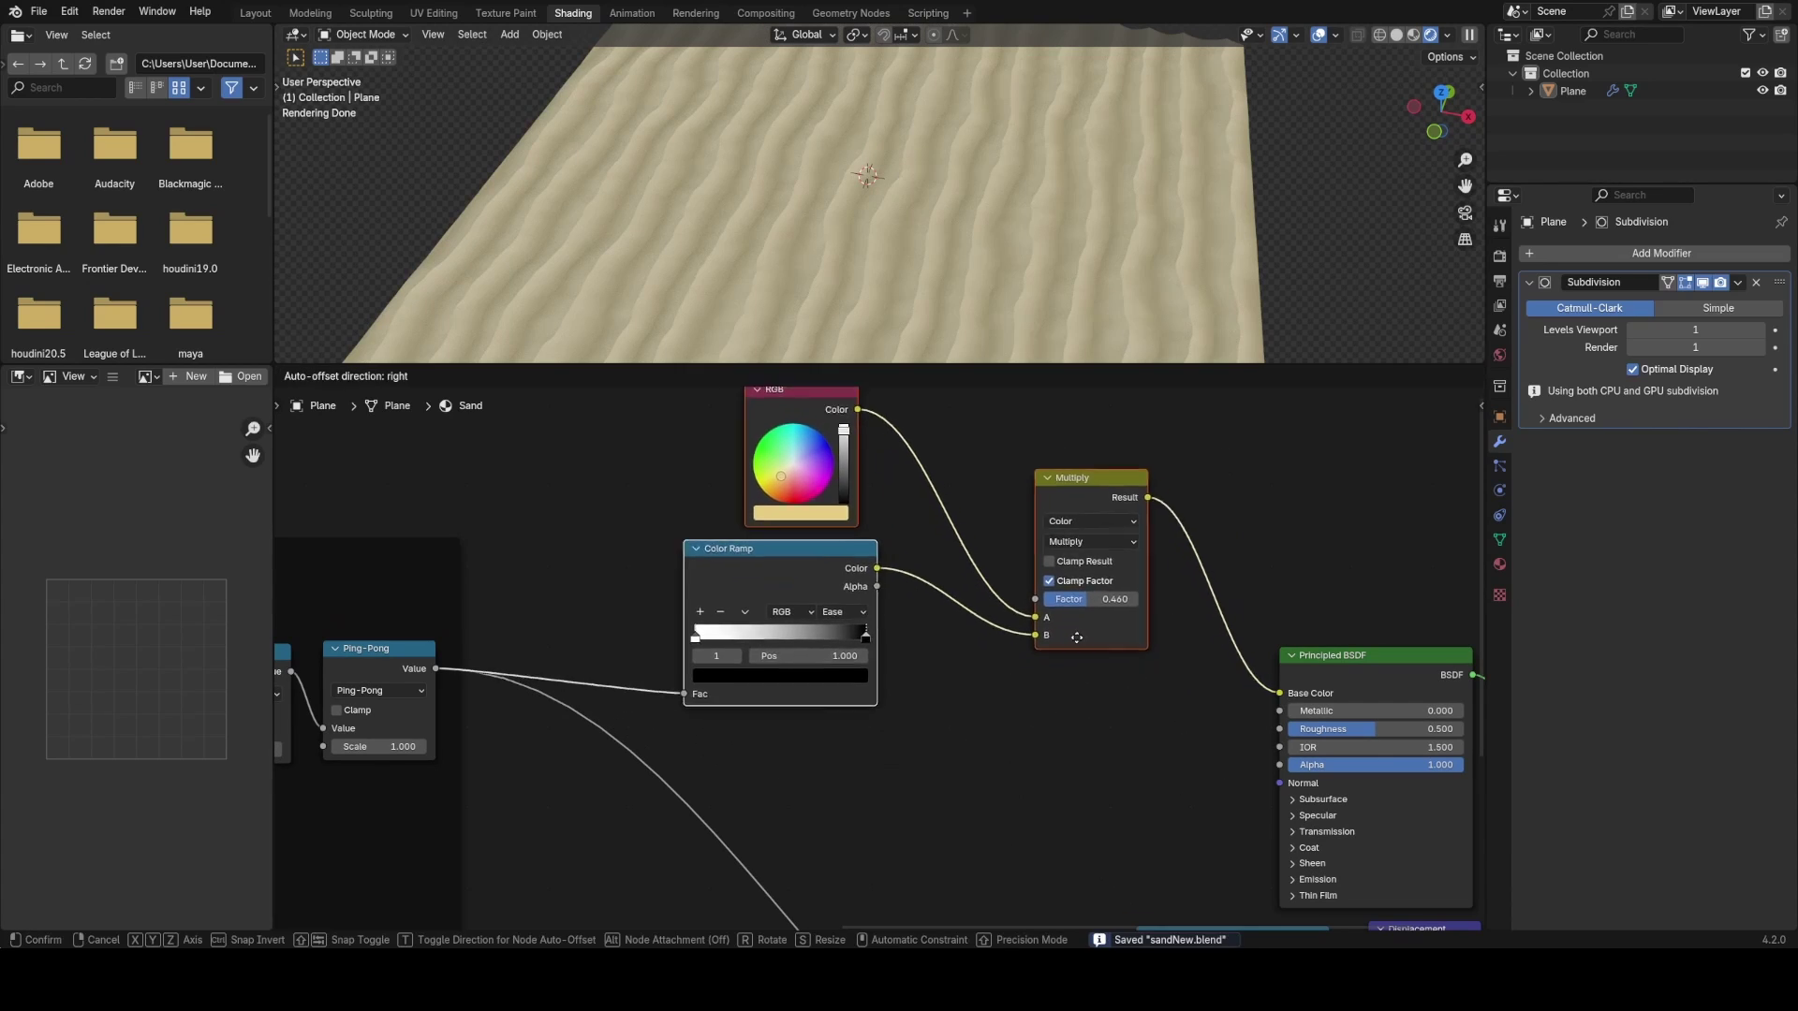
{"action": "left_click", "coordinate": [1139, 668]}
- Move the Principled BSDF, Material Output, Float Curve and Displacement nodes along X to make room after the Multiply node
{"action": "scroll", "coordinate": [1139, 668], "scroll_direction": "down", "scroll_amount": 2}
{"action": "left_click_drag", "start_coordinate": [873, 562], "coordinate": [1214, 896]}
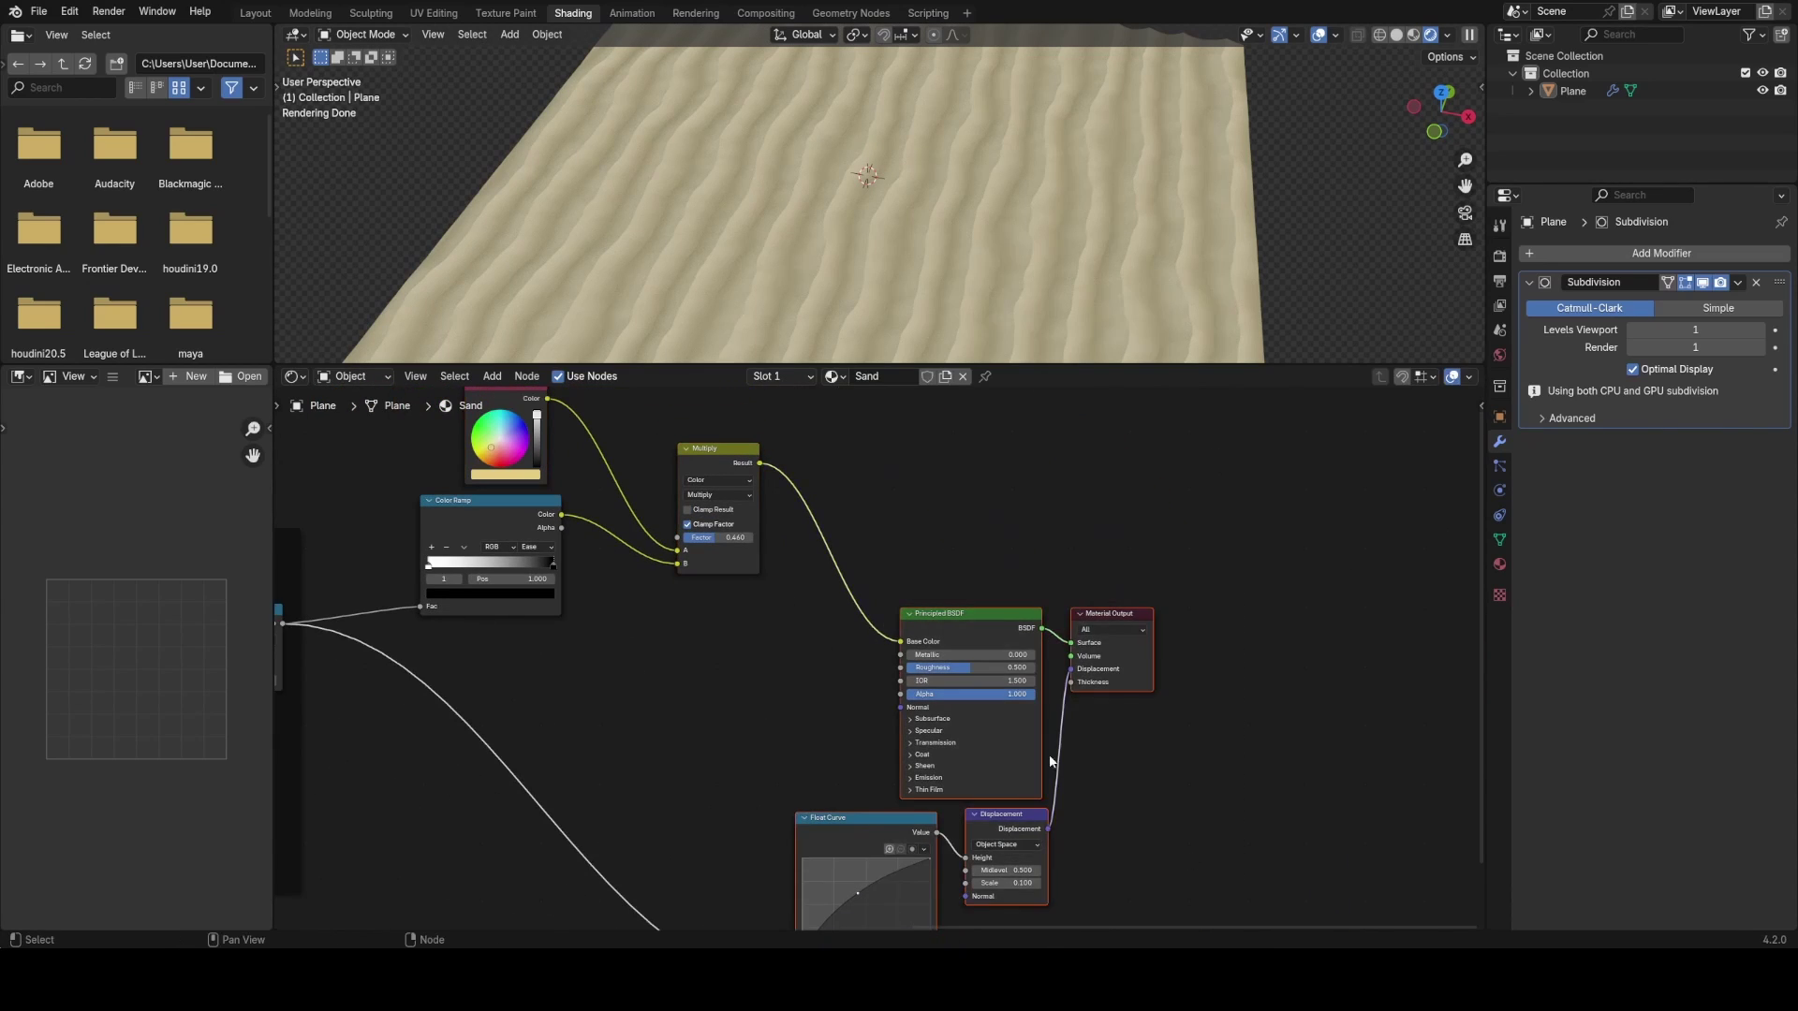
{"action": "key", "text": "g"}
{"action": "key", "text": "x"}
{"action": "left_click", "coordinate": [1261, 724]}
- Duplicate the Multiply node onto its link to Base Color, set the copy's blending mode to Overlay, and save the file
{"action": "middle_click_drag", "start_coordinate": [910, 591], "coordinate": [1039, 606]}
{"action": "scroll", "coordinate": [1040, 606], "scroll_direction": "up", "scroll_amount": 2}
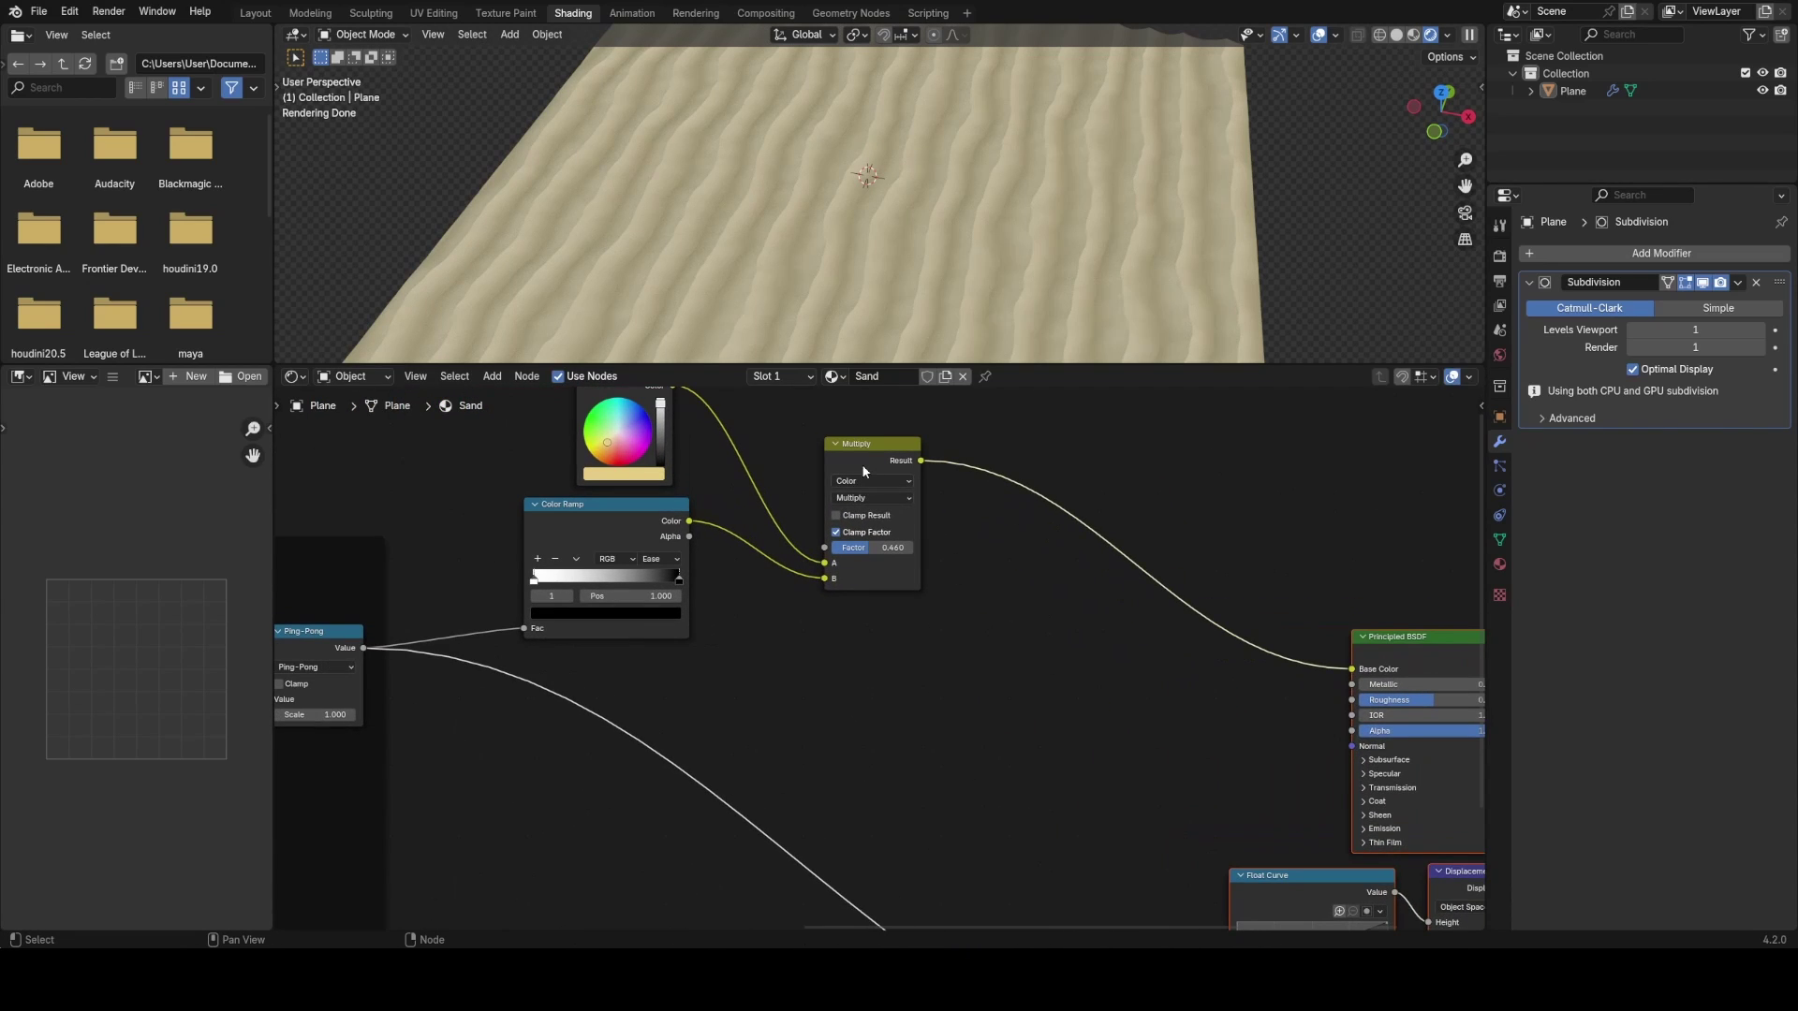
{"action": "left_click", "coordinate": [861, 463]}
{"action": "middle_click_drag", "start_coordinate": [948, 547], "coordinate": [824, 564]}
{"action": "key", "text": "shift+d"}
{"action": "left_click", "coordinate": [1019, 517]}
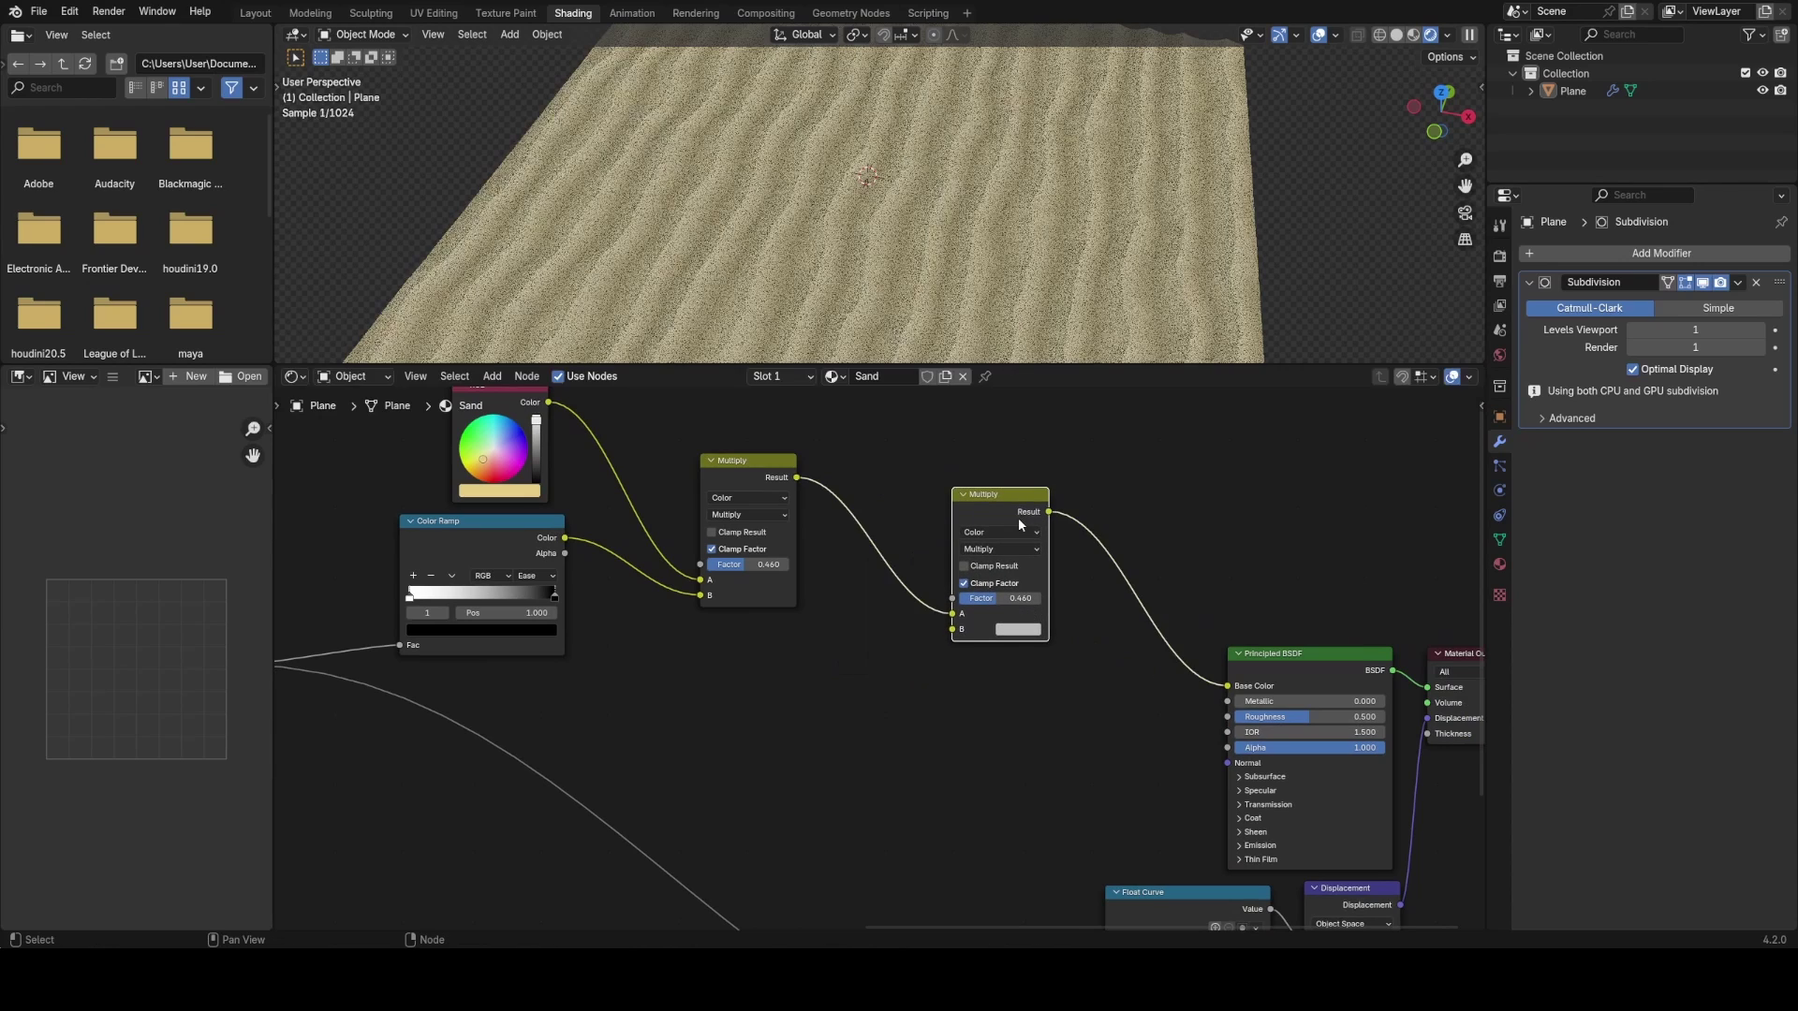
{"action": "left_click", "coordinate": [1022, 550]}
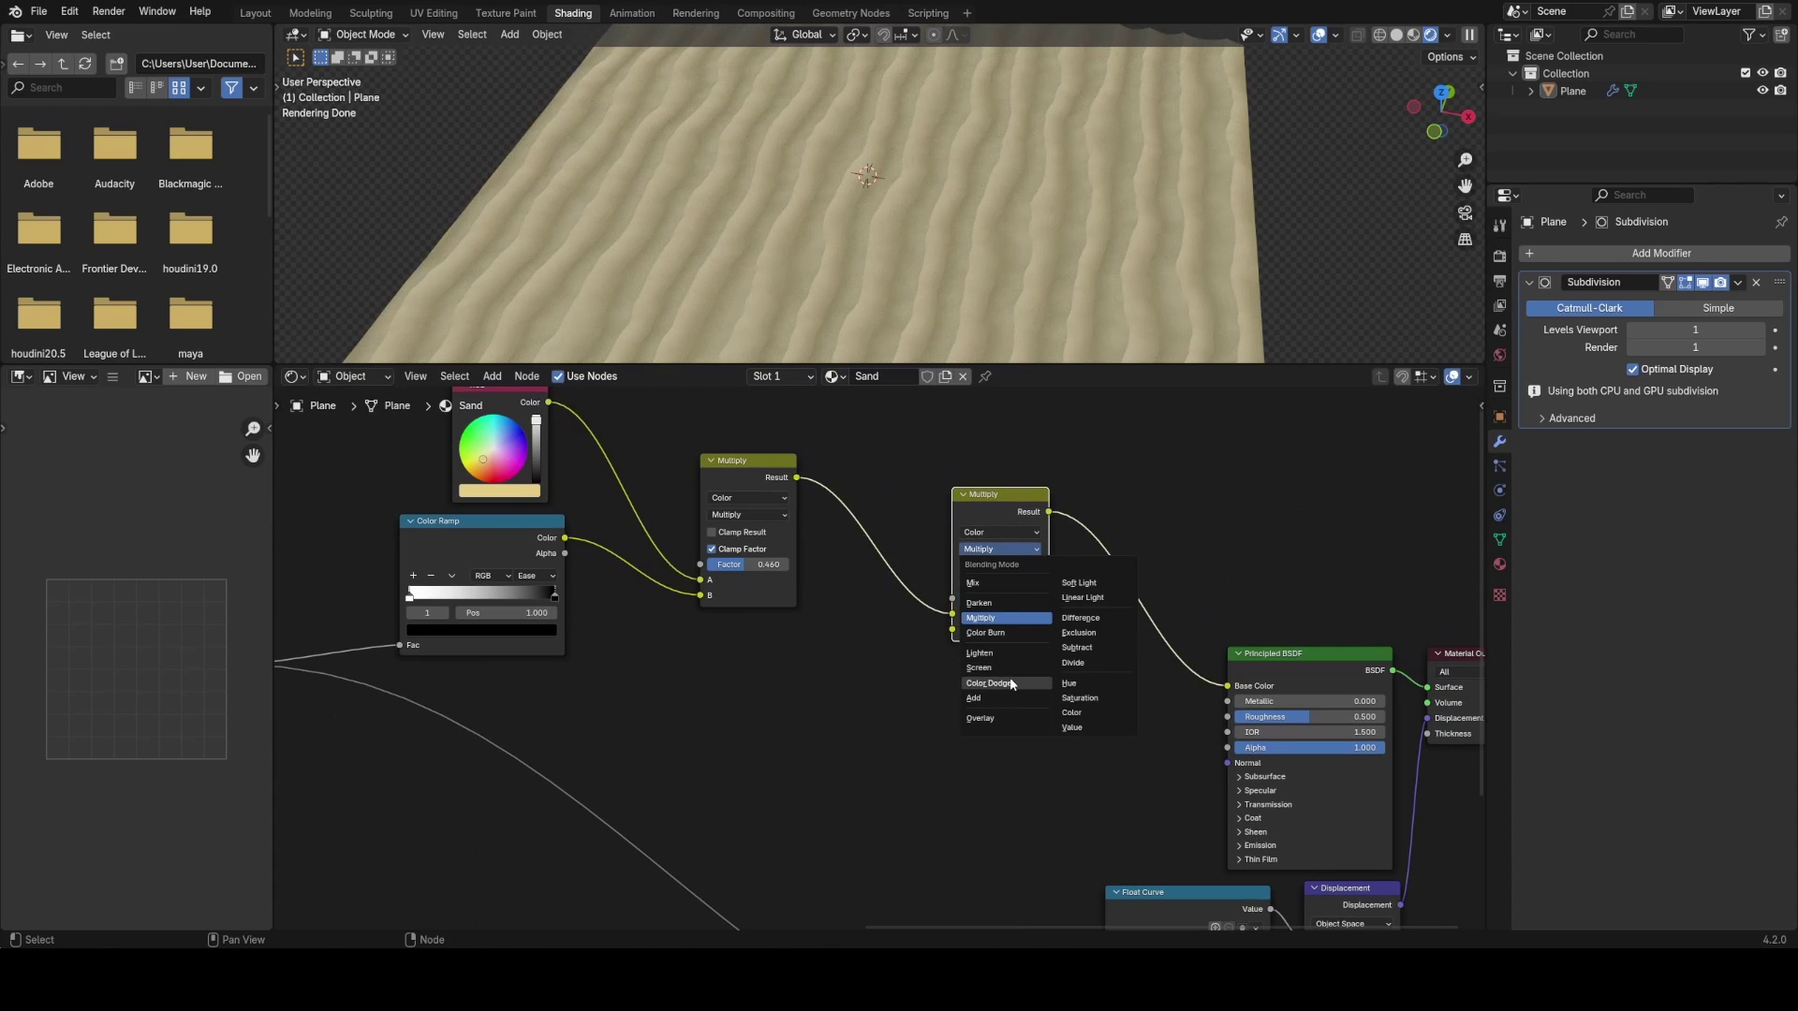
{"action": "left_click", "coordinate": [1006, 717]}
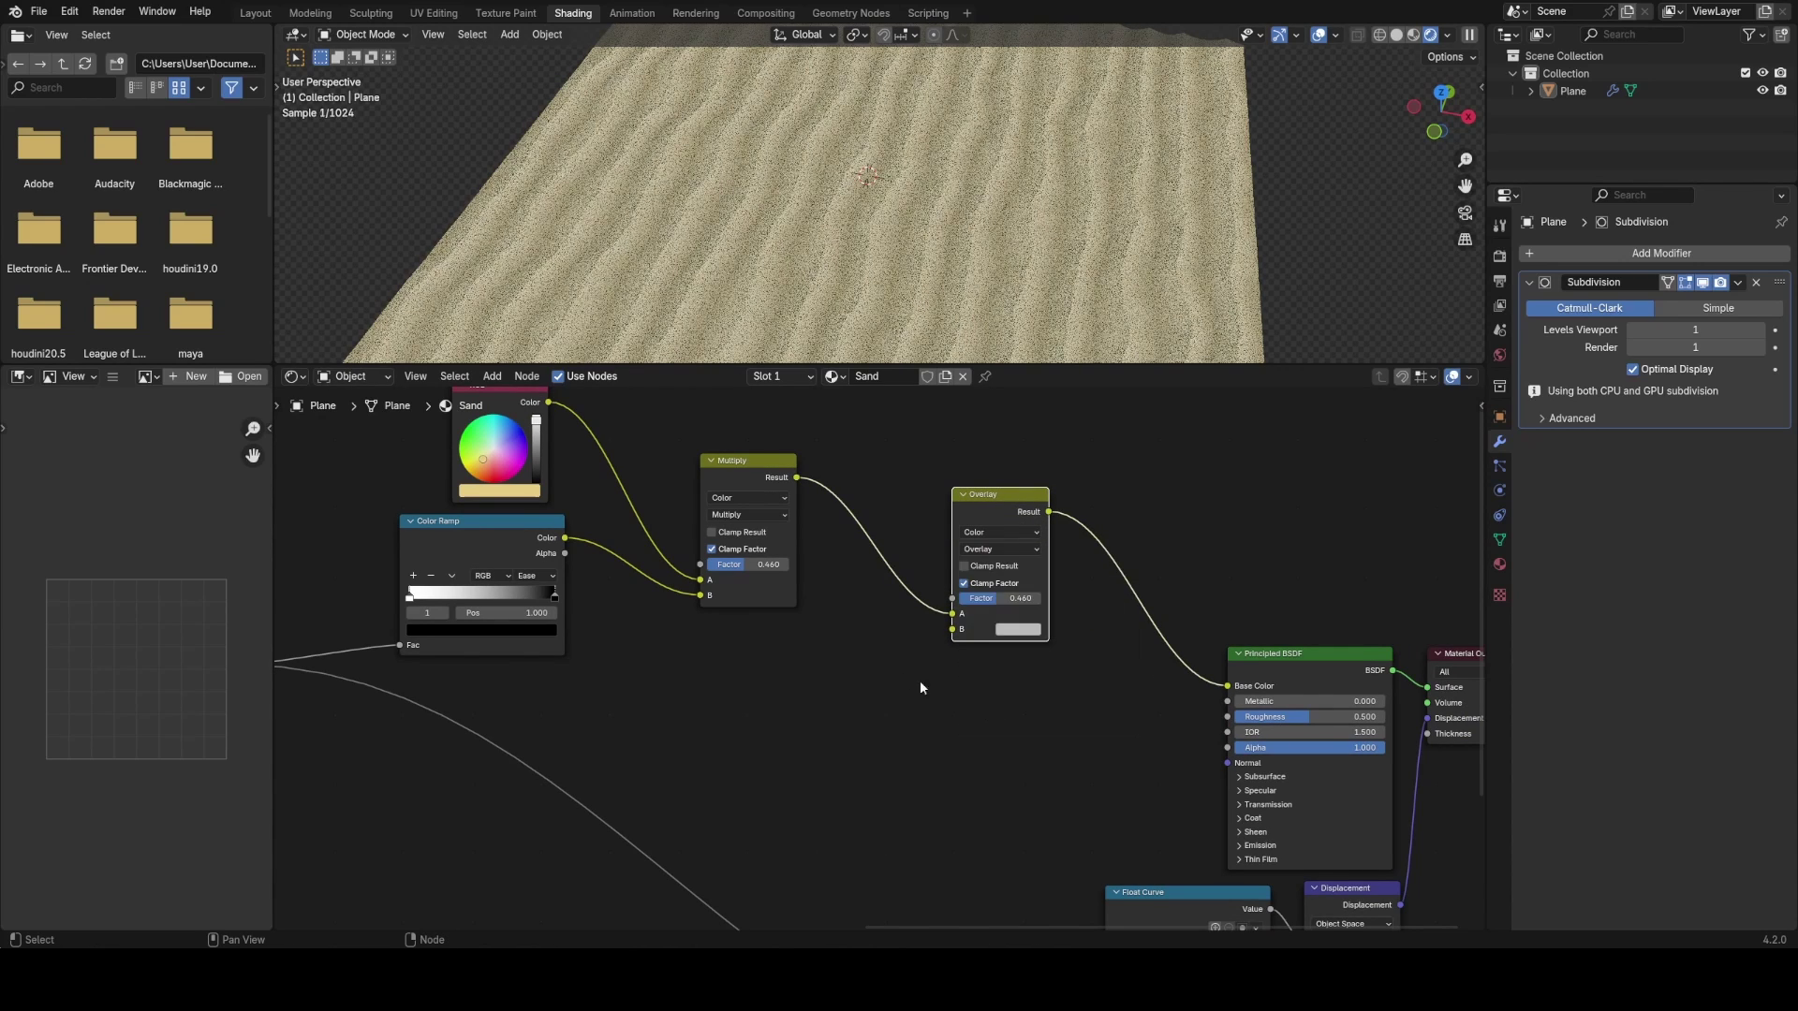
{"action": "scroll", "coordinate": [984, 646], "scroll_direction": "down", "scroll_amount": 2}
{"action": "key", "text": "ctrl+s"}
- Add a Noise Texture node beneath the Multiply node
{"action": "scroll", "coordinate": [940, 610], "scroll_direction": "down", "scroll_amount": 2}
{"action": "key", "text": "shift+a"}
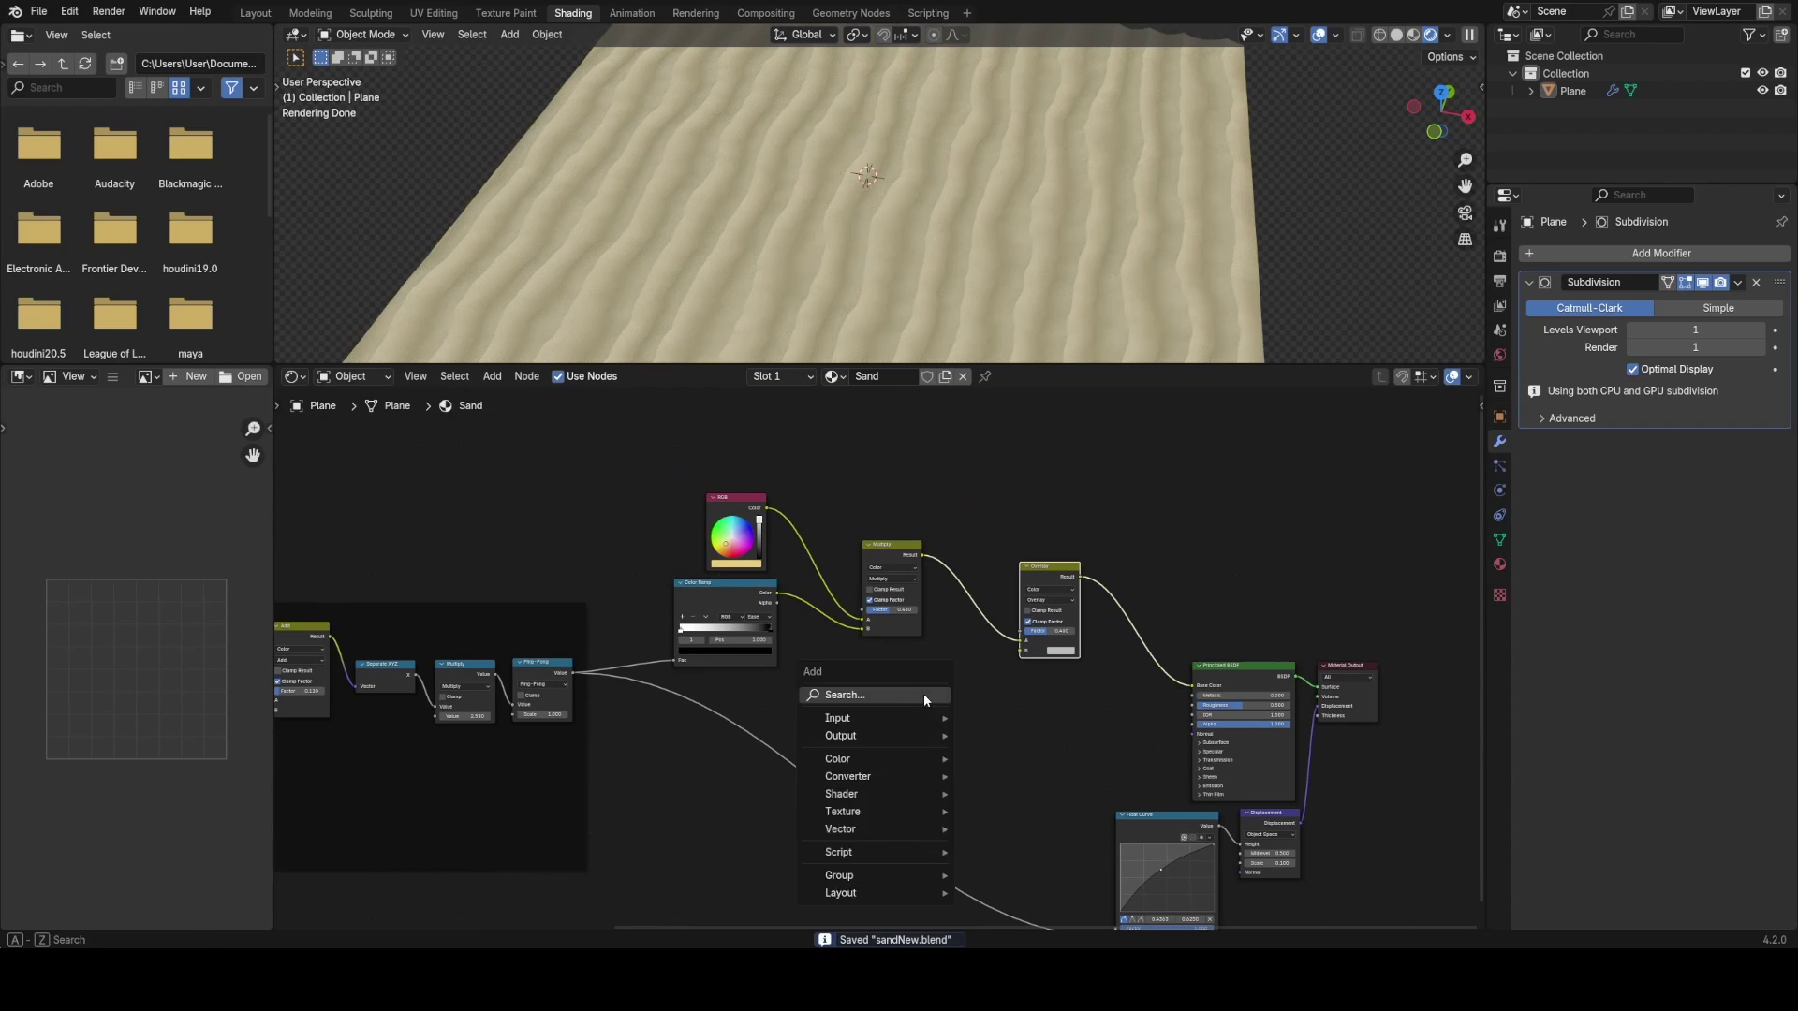
{"action": "type", "text": "noi"}
{"action": "key", "text": "Return"}
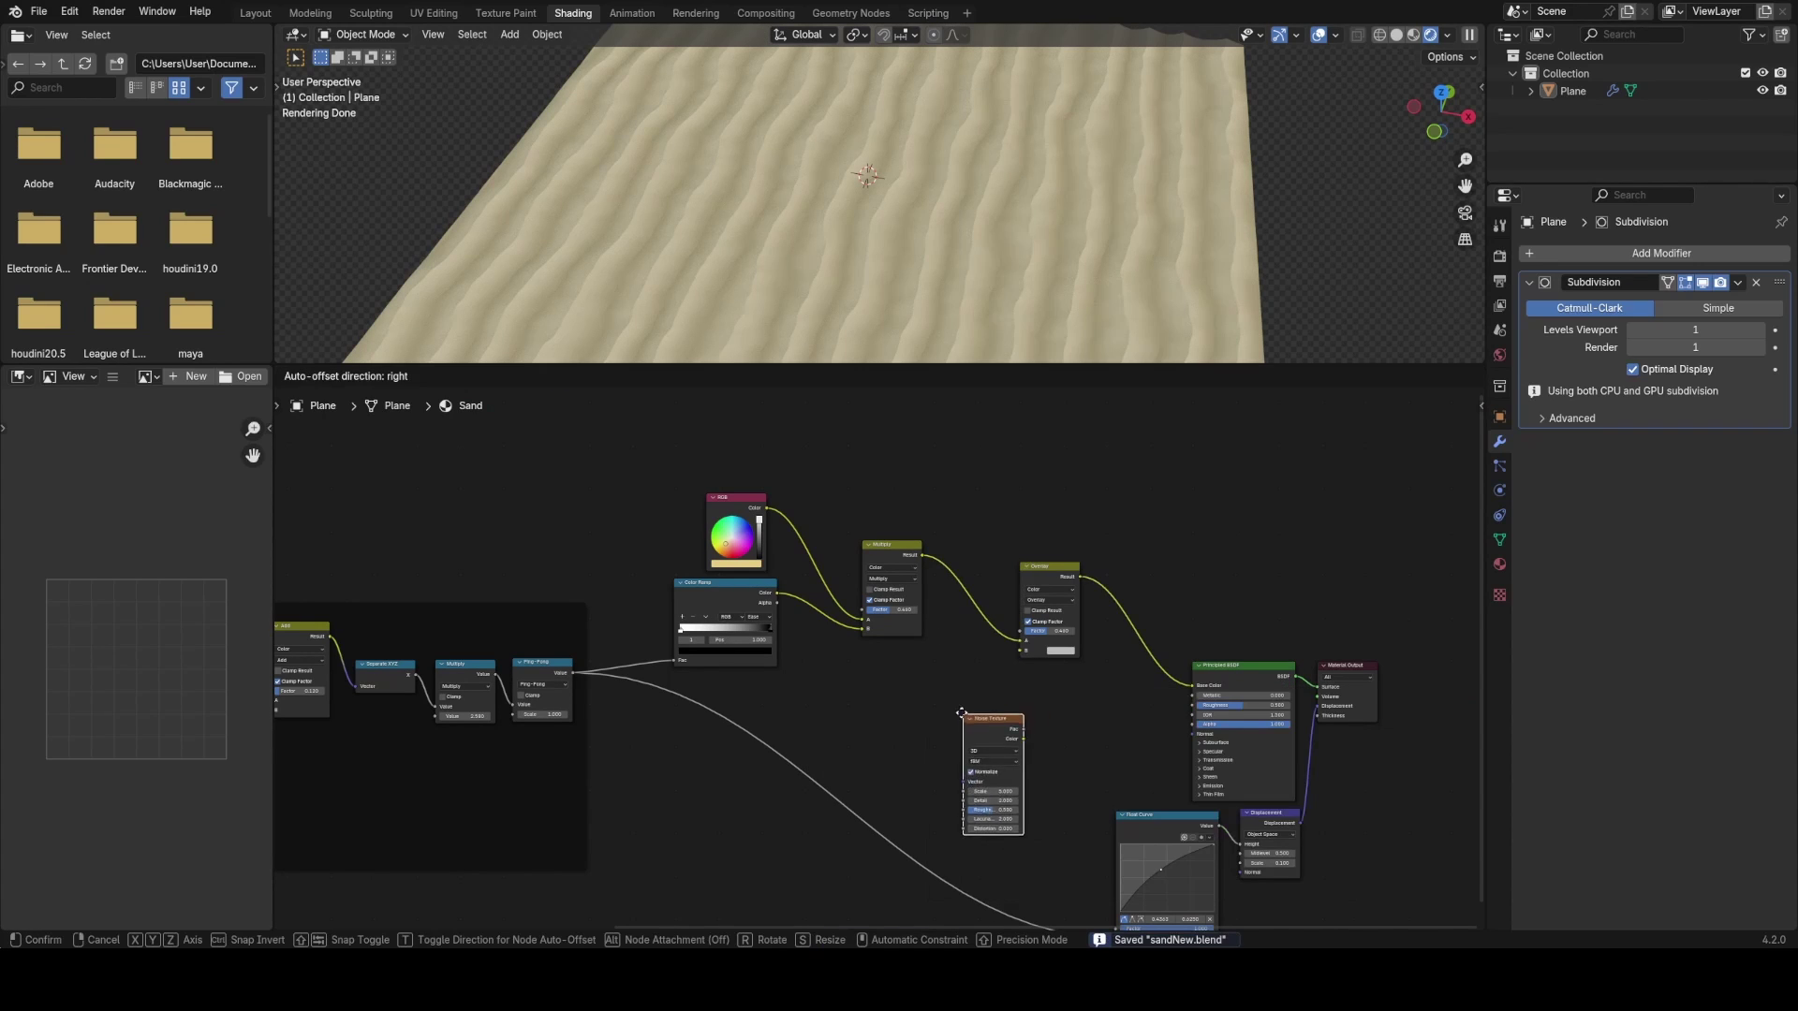
{"action": "left_click", "coordinate": [864, 652]}
{"action": "middle_click_drag", "start_coordinate": [815, 639], "coordinate": [979, 633]}
- Duplicate the Texture Coordinate node, take the copy out of the Base Pattern frame, and link its Object output to the new Noise Texture's Vector
{"action": "middle_click_drag", "start_coordinate": [302, 602], "coordinate": [588, 555]}
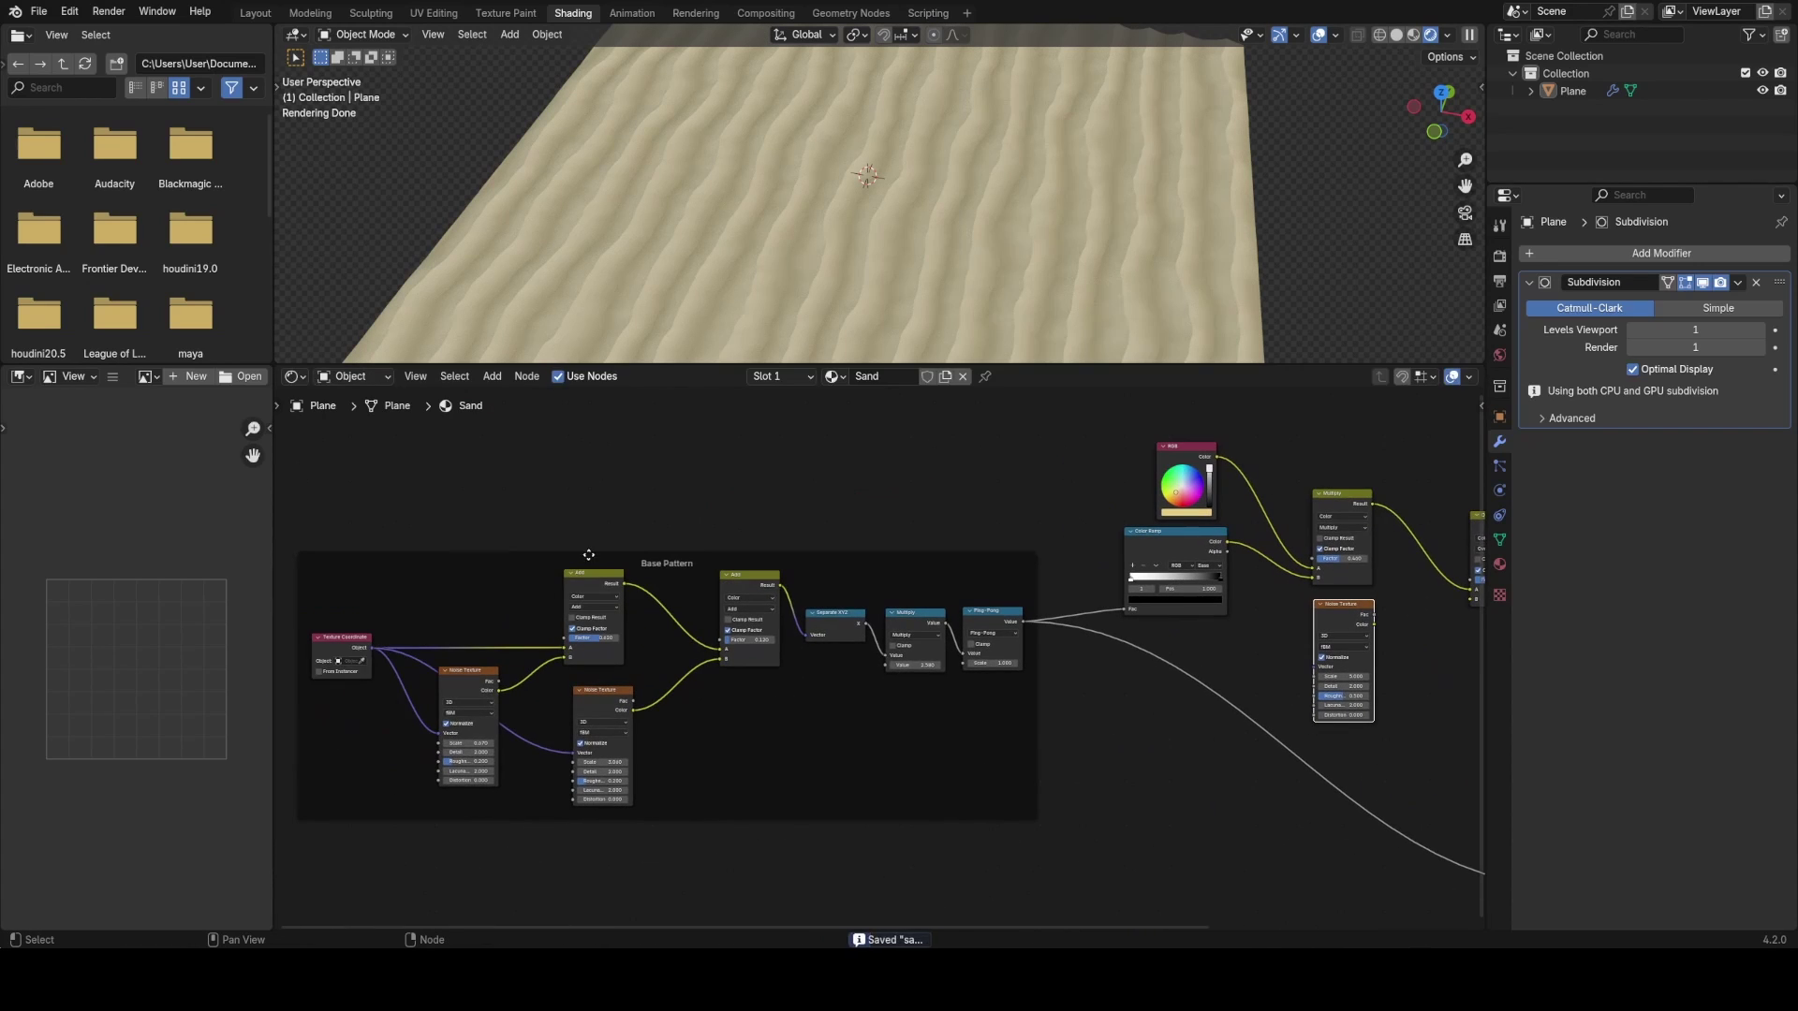
{"action": "left_click", "coordinate": [362, 640]}
{"action": "key", "text": "shift+d"}
{"action": "left_click", "coordinate": [1100, 739]}
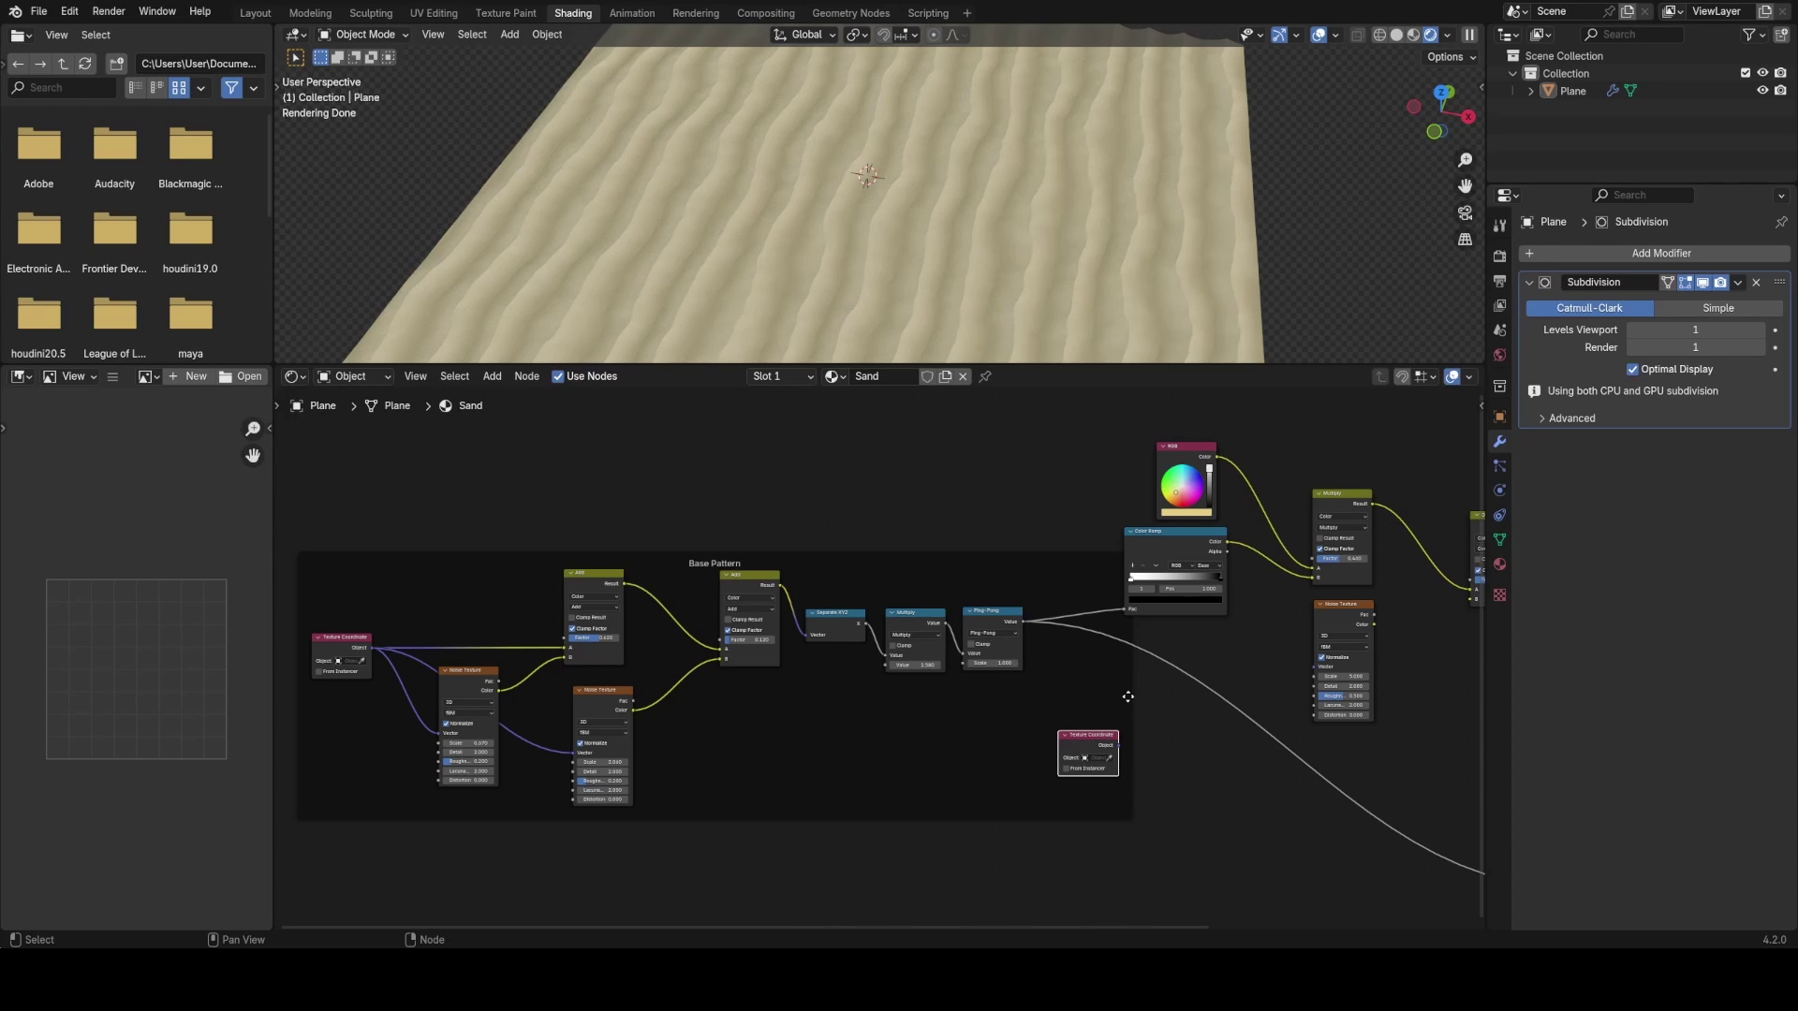
{"action": "key", "text": "alt+p"}
{"action": "left_click_drag", "start_coordinate": [1100, 736], "coordinate": [1258, 620]}
{"action": "middle_click_drag", "start_coordinate": [1276, 659], "coordinate": [1155, 661]}
{"action": "scroll", "coordinate": [1161, 655], "scroll_direction": "up", "scroll_amount": 2}
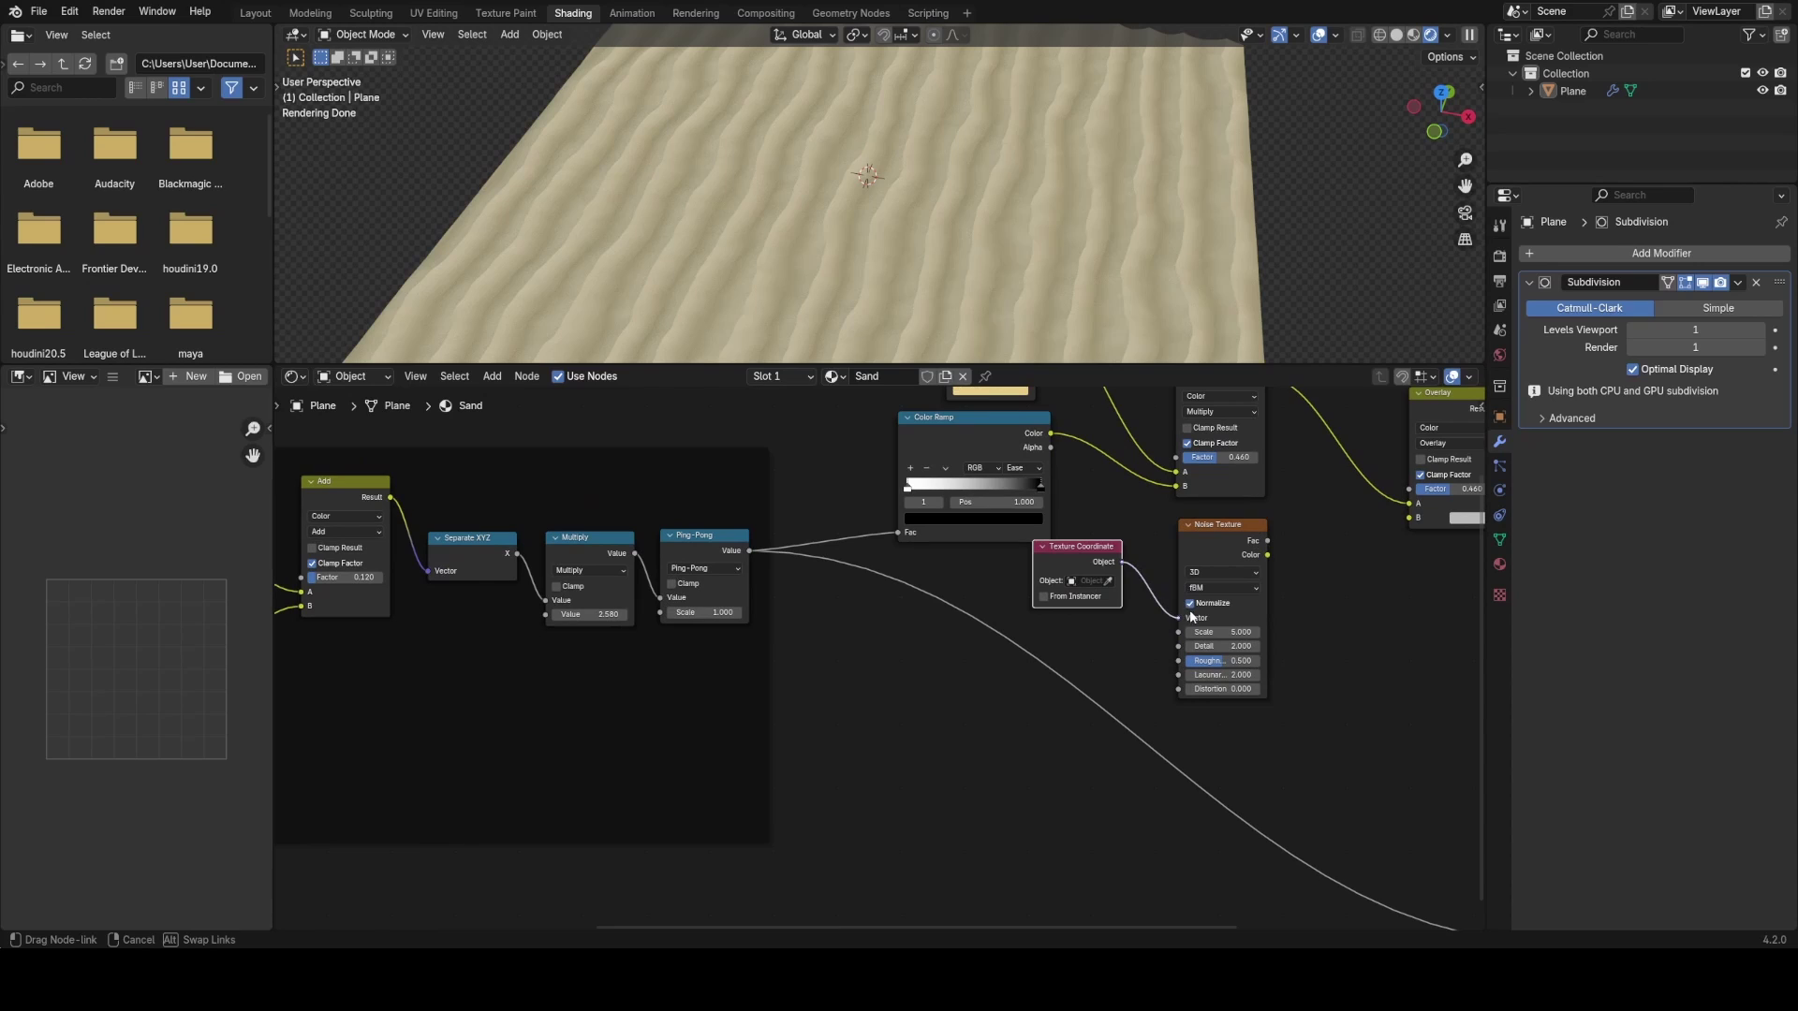
{"action": "left_click_drag", "start_coordinate": [1190, 617], "coordinate": [1181, 617]}
{"action": "middle_click_drag", "start_coordinate": [1131, 592], "coordinate": [937, 638]}
{"action": "scroll", "coordinate": [937, 638], "scroll_direction": "up", "scroll_amount": 3}
{"action": "left_click_drag", "start_coordinate": [890, 614], "coordinate": [908, 635]}
- Preview the new Noise Texture on the plane, set its scale to 0.5 and roughness to 0.1, and save the file
{"action": "left_click", "coordinate": [1043, 593], "text": "ctrl+shift"}
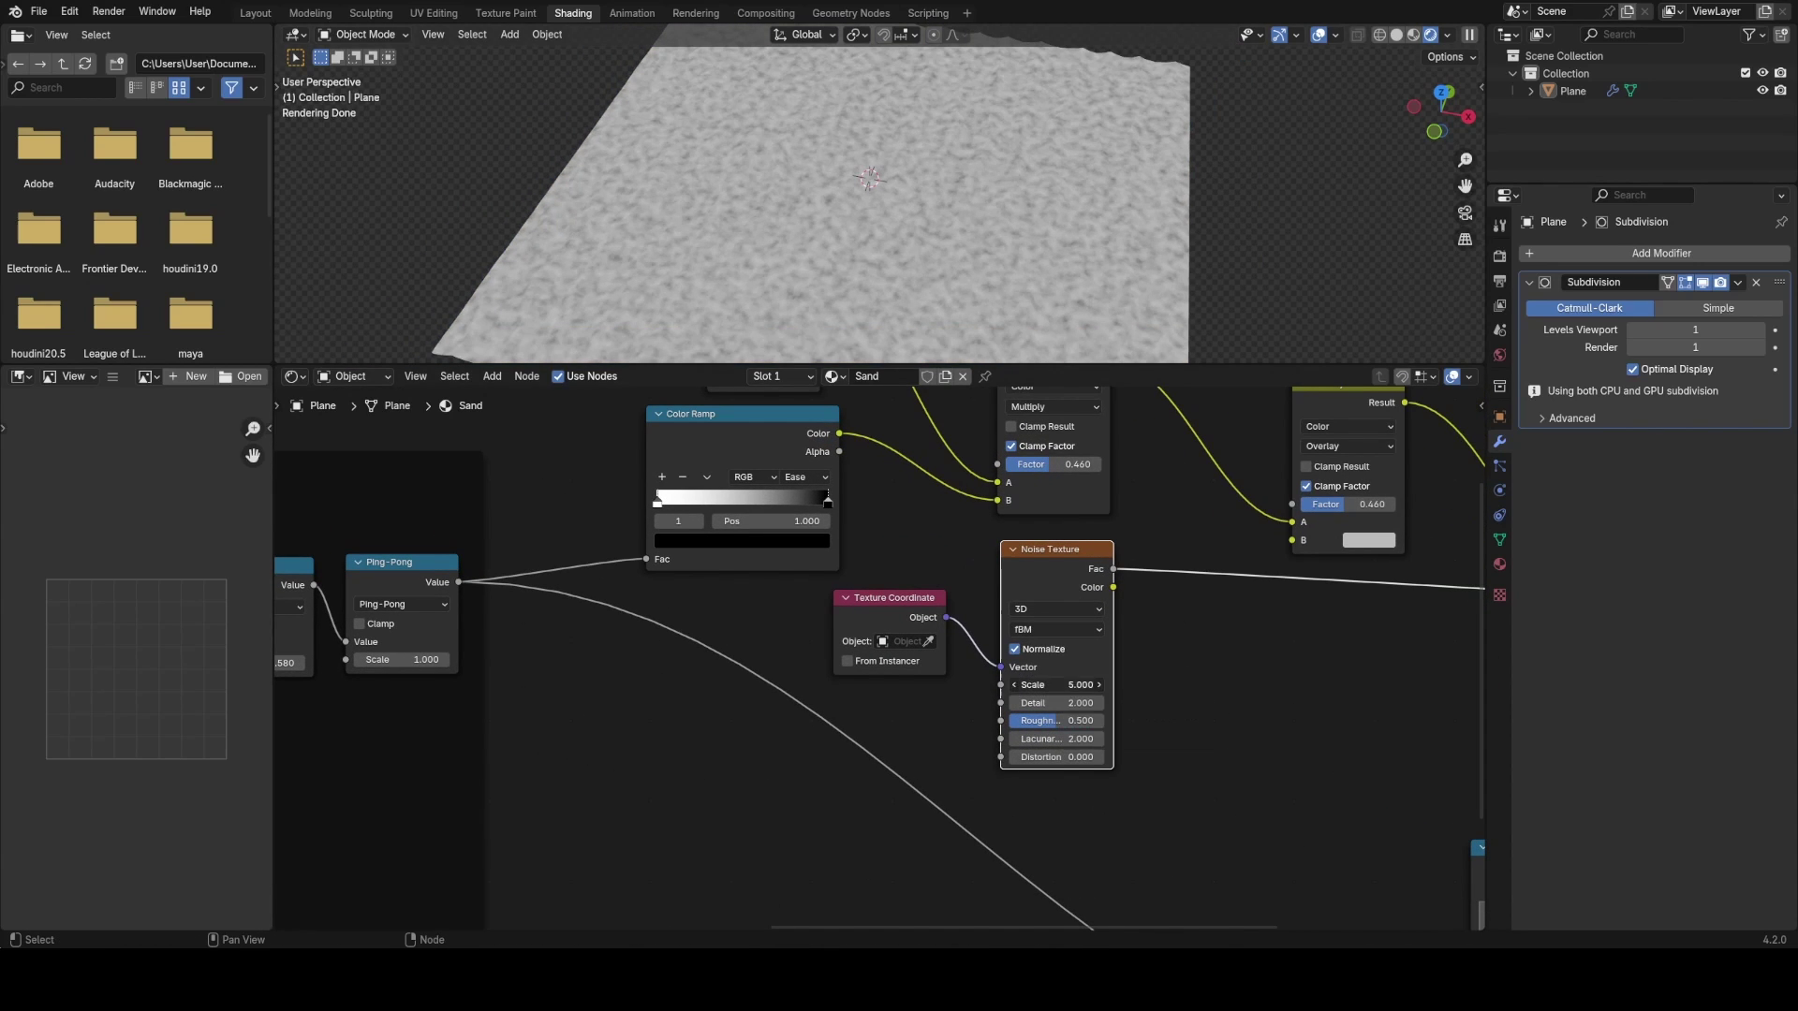
{"action": "type", "text": "1"}
{"action": "key", "text": "Return"}
{"action": "middle_click_drag", "start_coordinate": [974, 243], "coordinate": [1031, 239]}
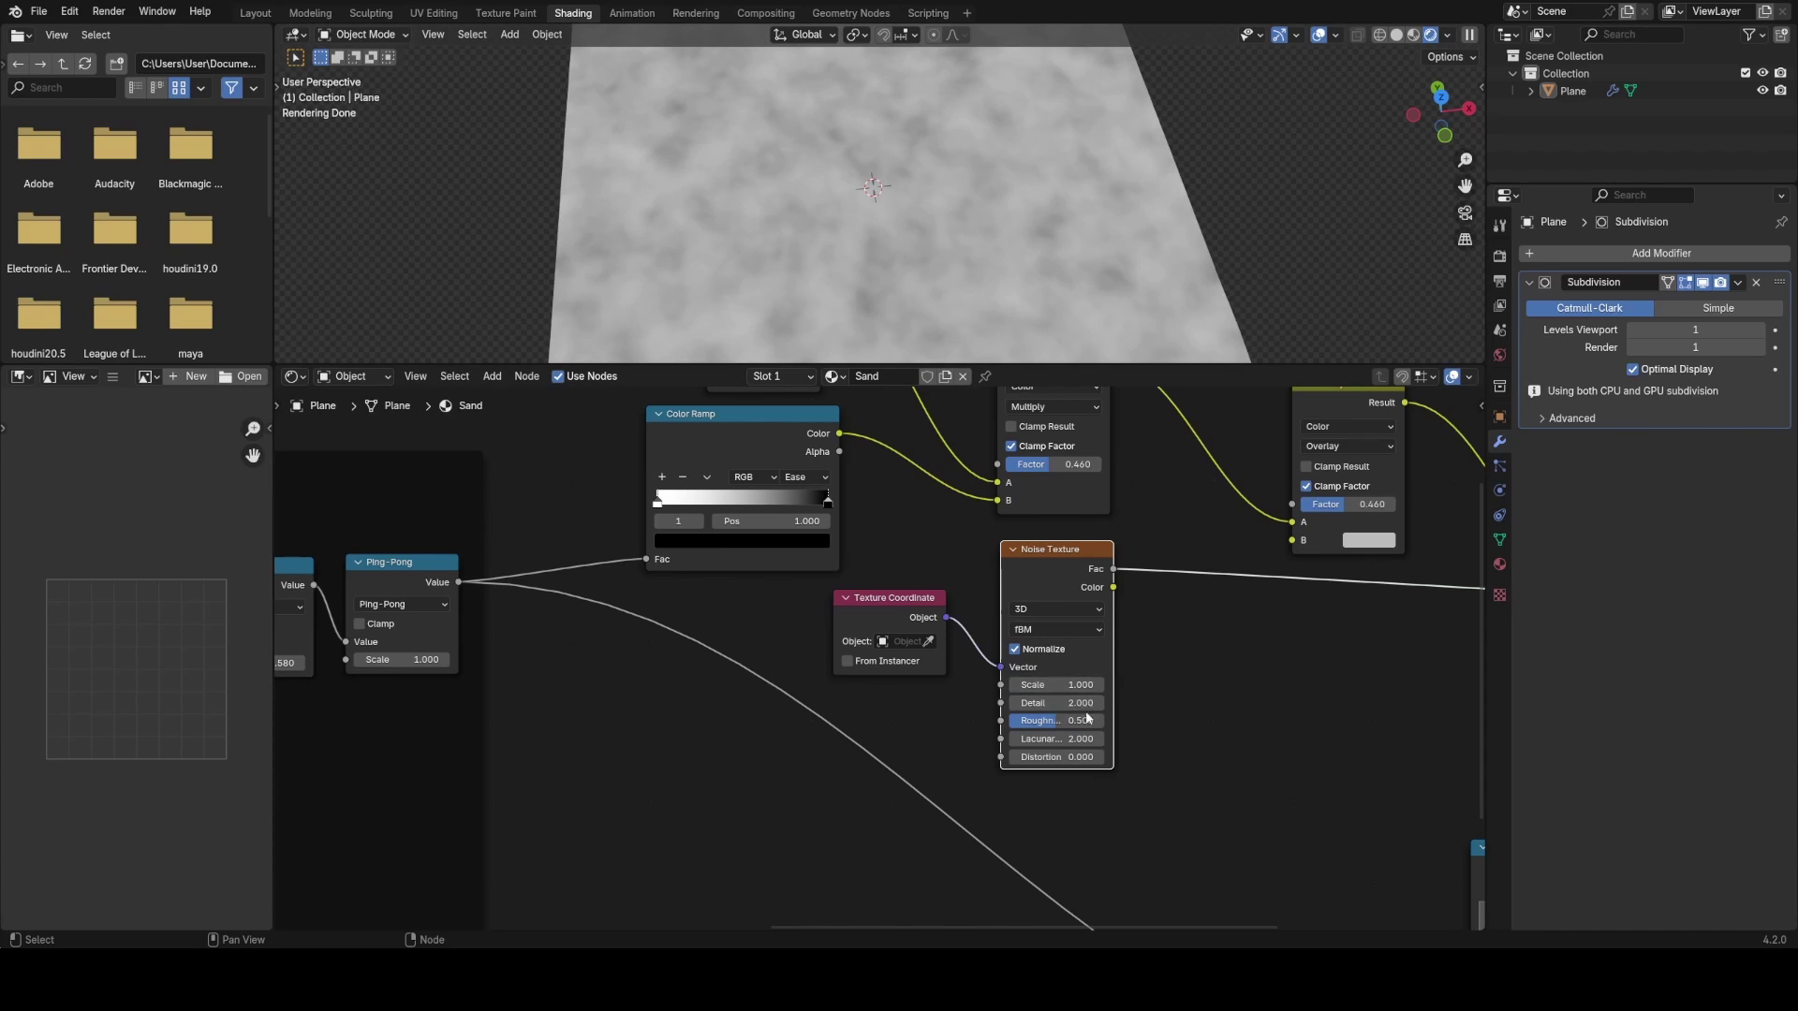
{"action": "key", "text": "ctrl+BackSpace"}
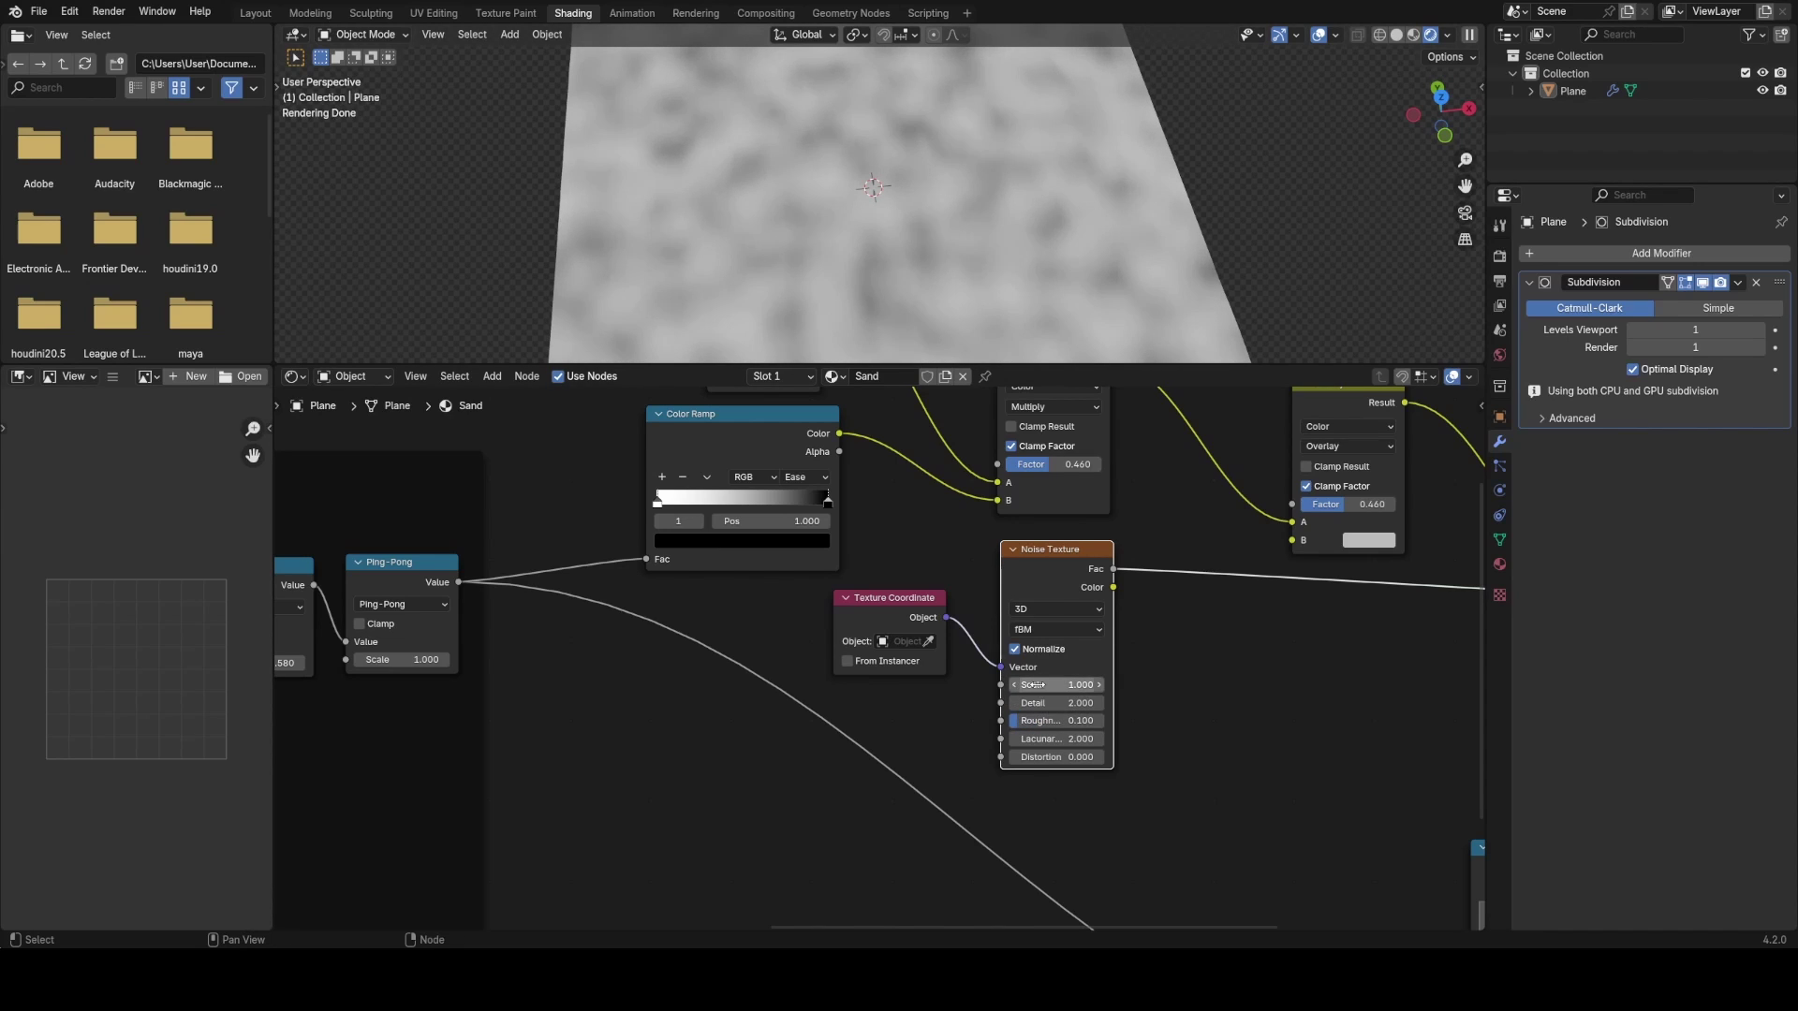
{"action": "type", "text": ".5"}
{"action": "key", "text": "Return"}
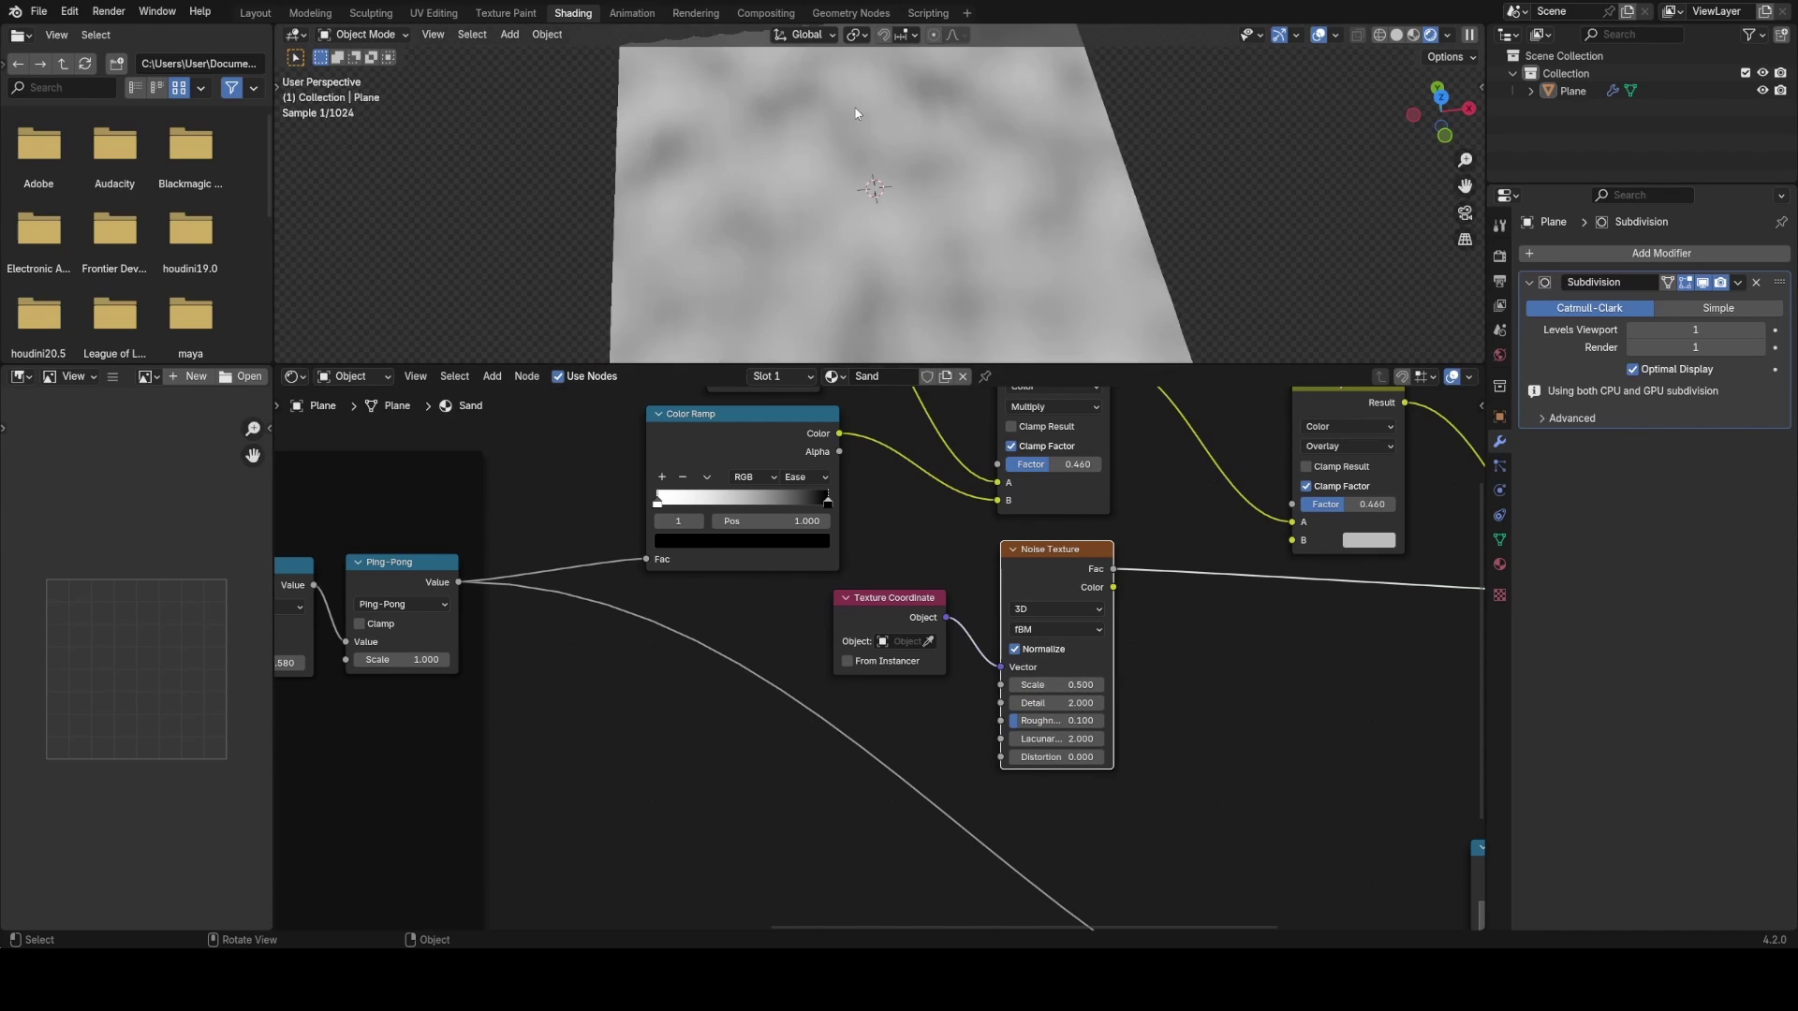
{"action": "key", "text": "ctrl+s"}
- Connect the new Noise Texture's Fac output to the B input of the Overlay node
{"action": "middle_click_drag", "start_coordinate": [1068, 468], "coordinate": [828, 590]}
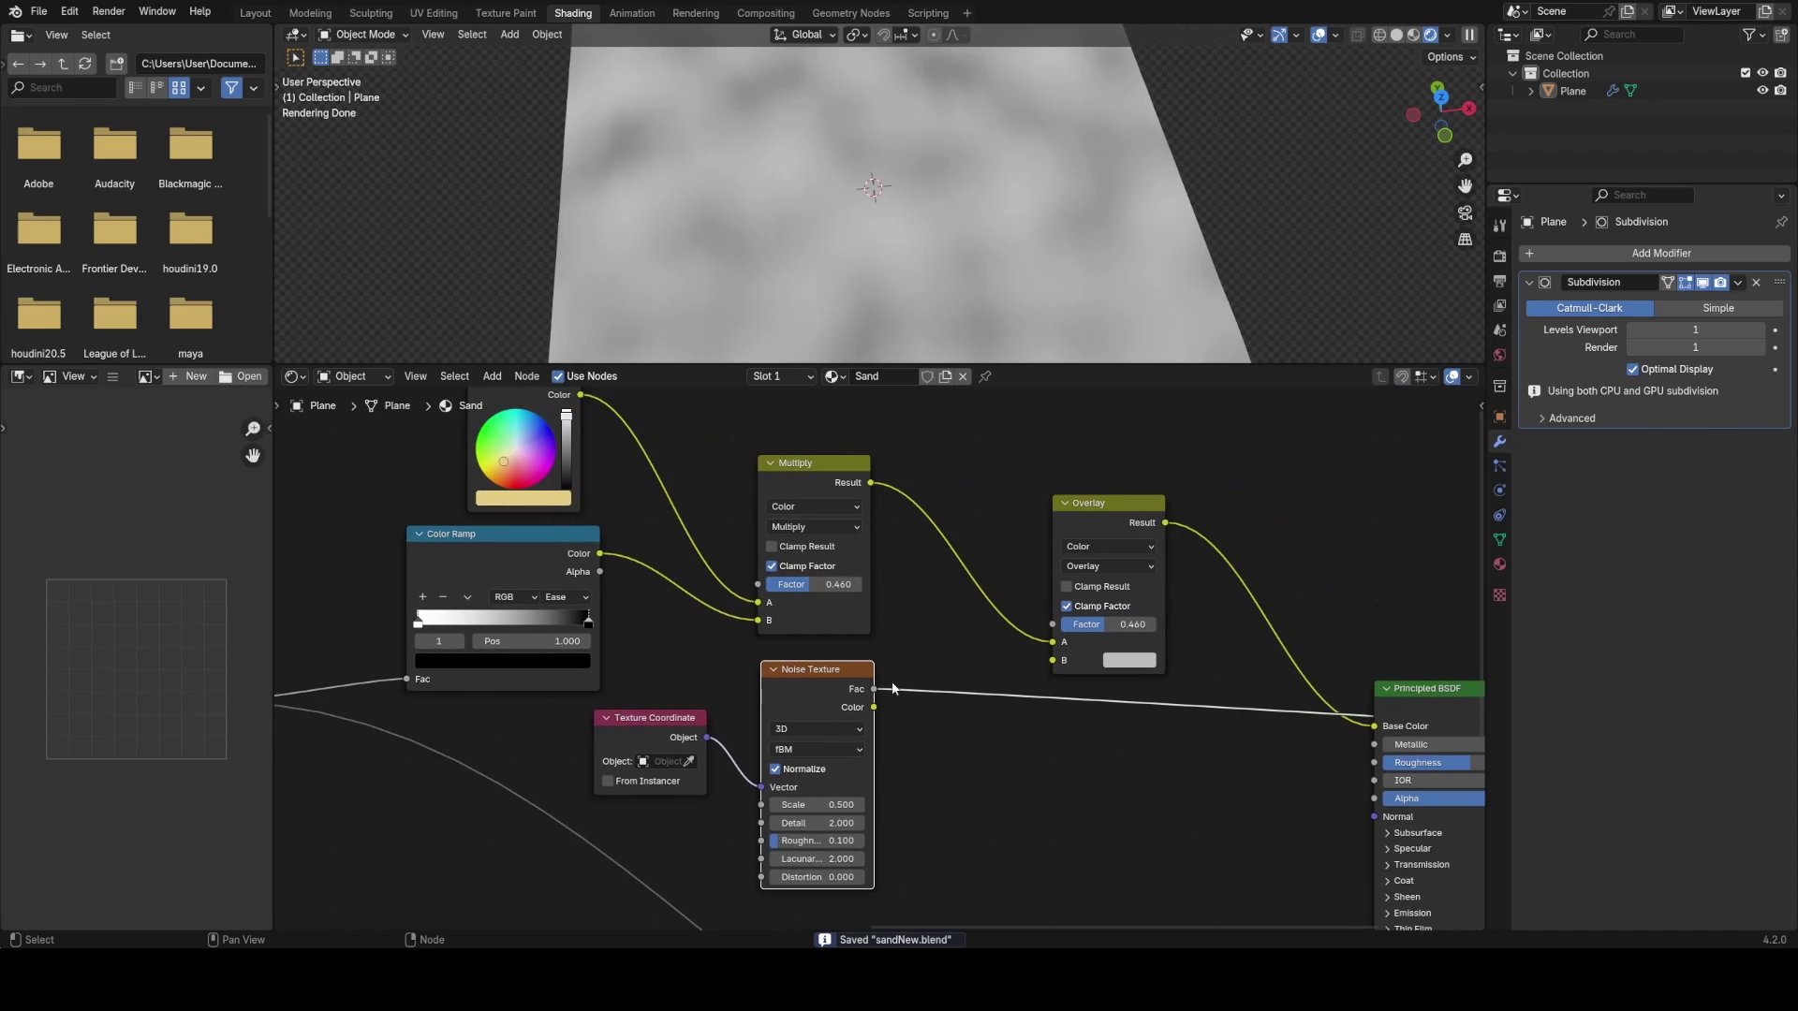
{"action": "left_click_drag", "start_coordinate": [873, 689], "coordinate": [1061, 770]}
{"action": "middle_click_drag", "start_coordinate": [1127, 672], "coordinate": [863, 665]}
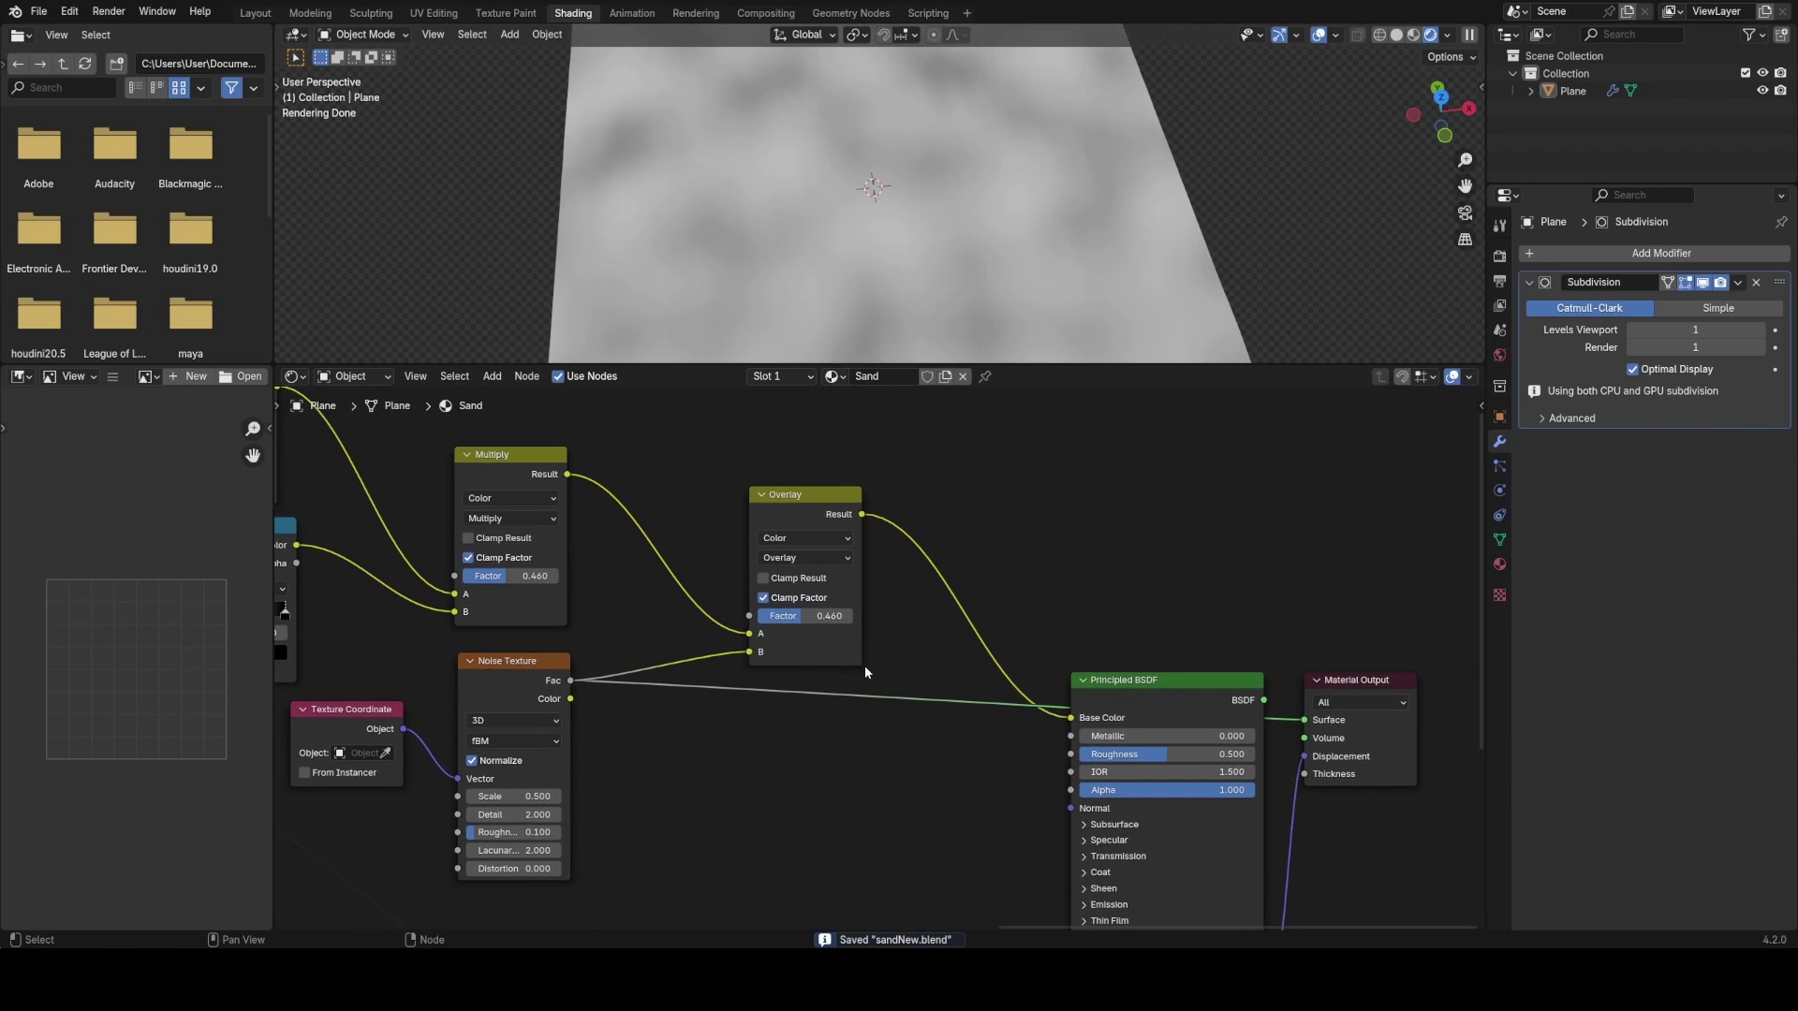
- Preview the Overlay node's result on the plane and save the file
{"action": "left_click", "coordinate": [831, 514], "text": "ctrl+shift"}
{"action": "scroll", "coordinate": [1025, 167], "scroll_direction": "down", "scroll_amount": 4}
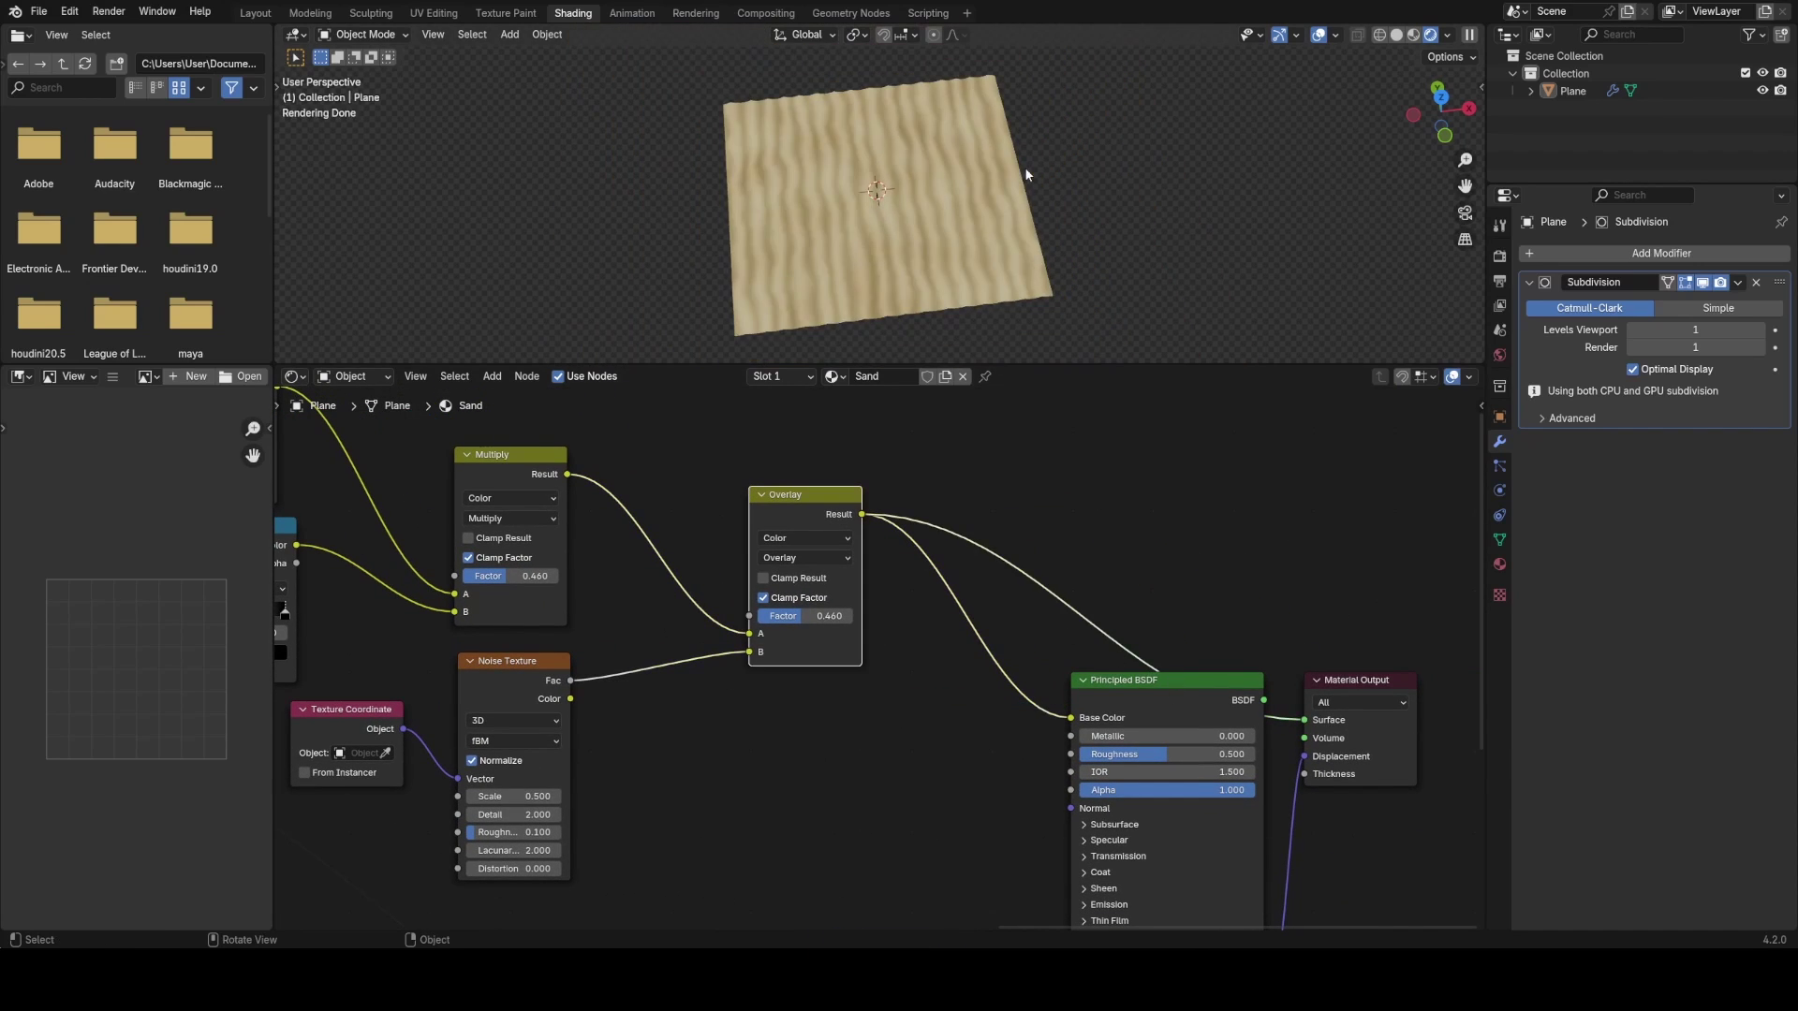
{"action": "middle_click_drag", "start_coordinate": [1025, 167], "coordinate": [913, 177]}
{"action": "scroll", "coordinate": [913, 176], "scroll_direction": "up", "scroll_amount": 4}
{"action": "key", "text": "ctrl+s"}
{"action": "scroll", "coordinate": [978, 176], "scroll_direction": "down", "scroll_amount": 2}
- Reconnect the Principled BSDF to the Material Output surface and inspect the shaded ripples from a low angle
{"action": "left_click", "coordinate": [1210, 703], "text": "ctrl+shift"}
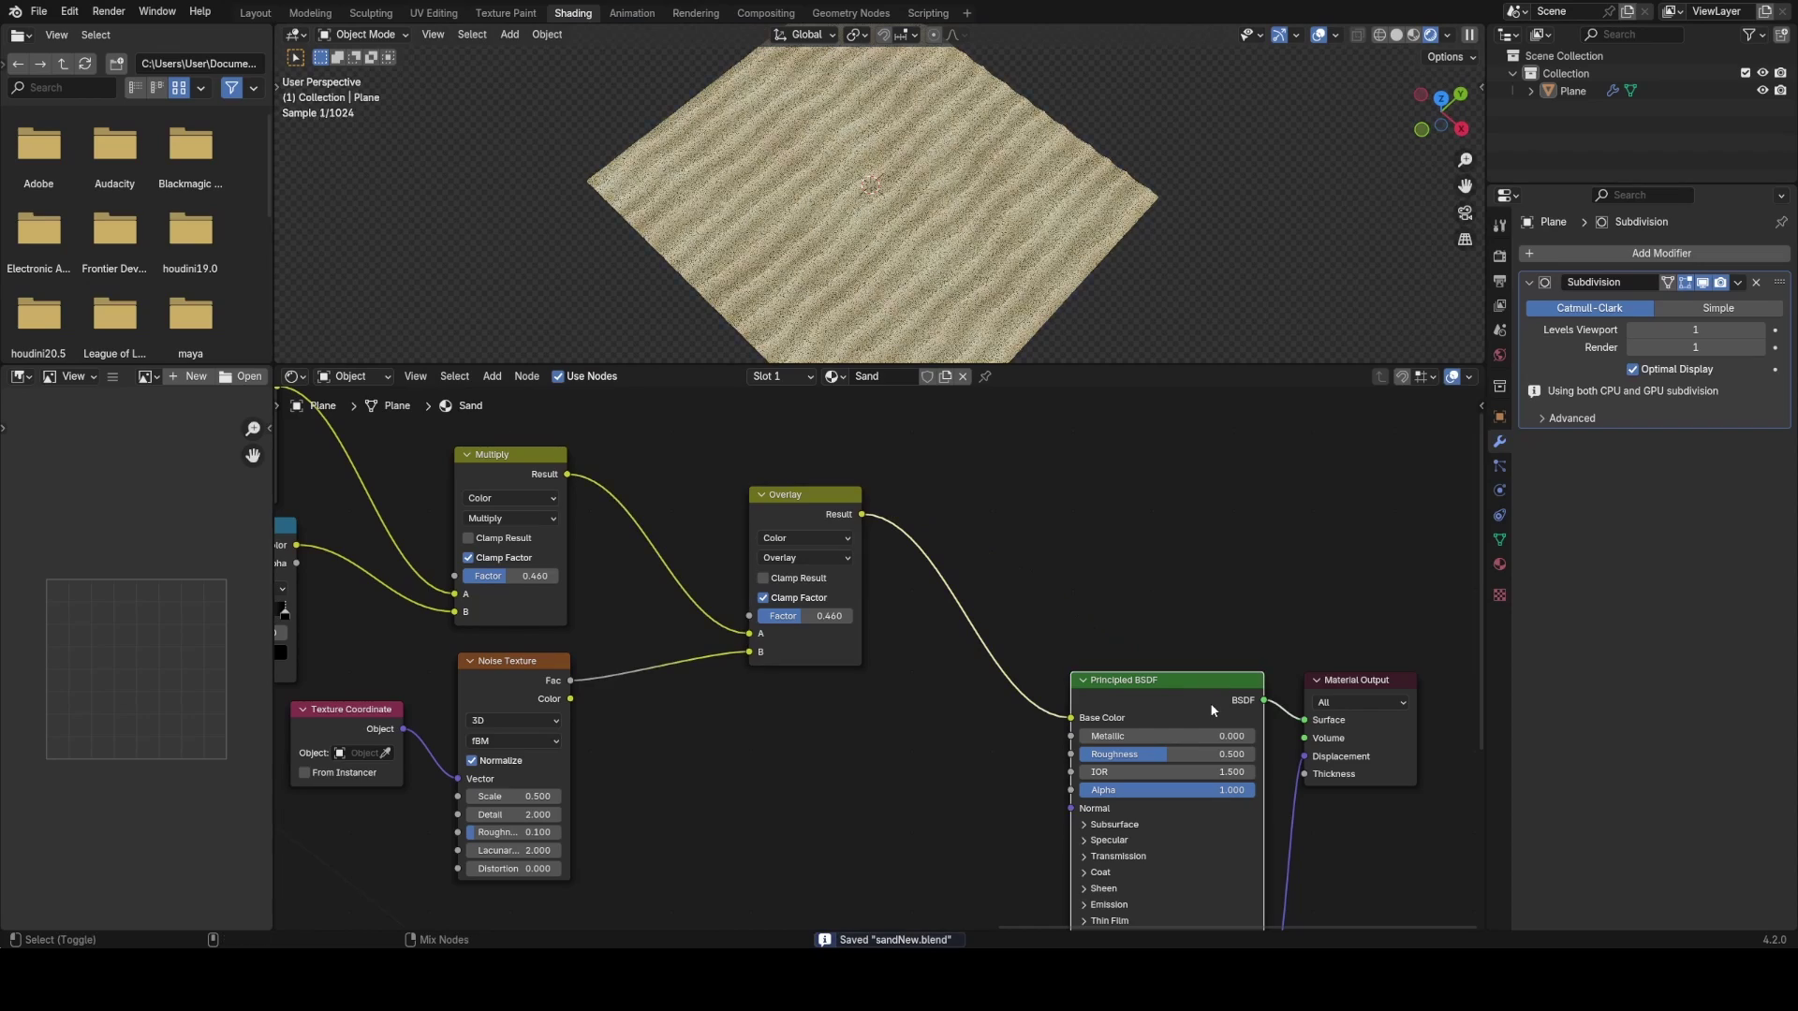
{"action": "middle_click_drag", "start_coordinate": [1049, 337], "coordinate": [928, 246]}
{"action": "scroll", "coordinate": [1034, 256], "scroll_direction": "up", "scroll_amount": 6}
{"action": "scroll", "coordinate": [1032, 250], "scroll_direction": "down", "scroll_amount": 6}
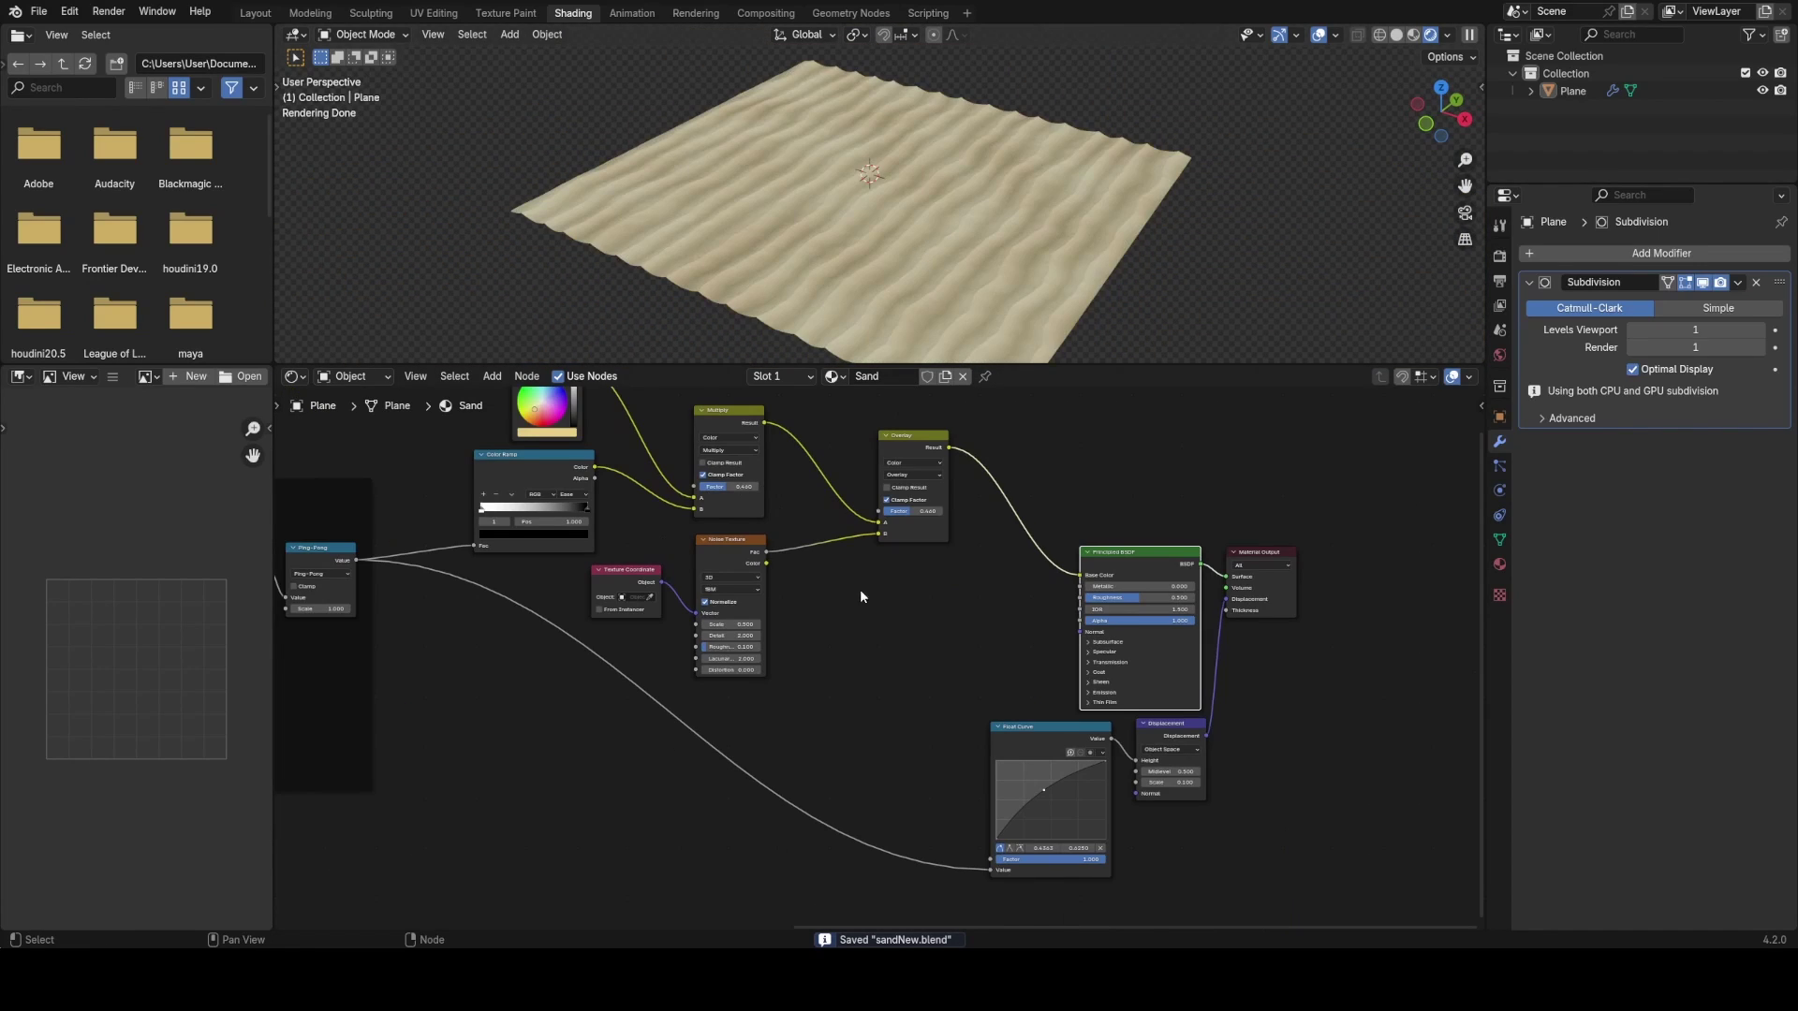
{"action": "scroll", "coordinate": [862, 596], "scroll_direction": "up", "scroll_amount": 2}
{"action": "middle_click_drag", "start_coordinate": [1047, 696], "coordinate": [1051, 609]}
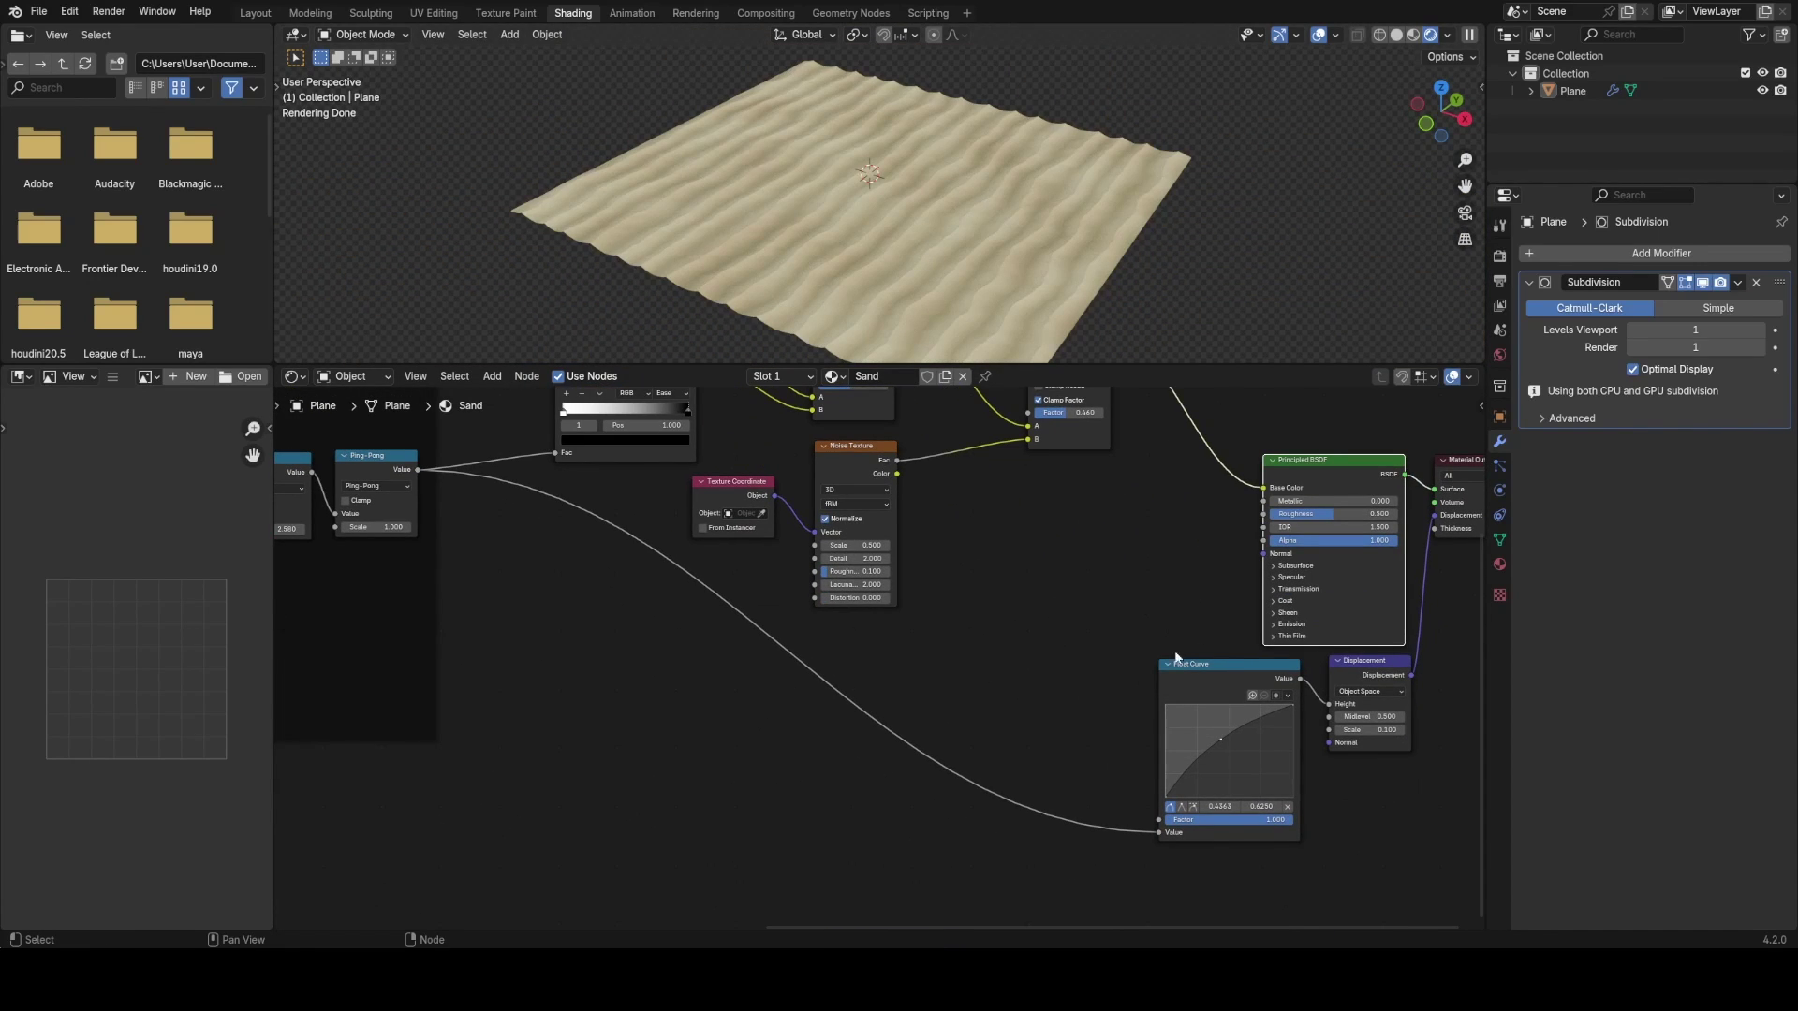
{"action": "middle_click_drag", "start_coordinate": [1030, 234], "coordinate": [860, 190]}
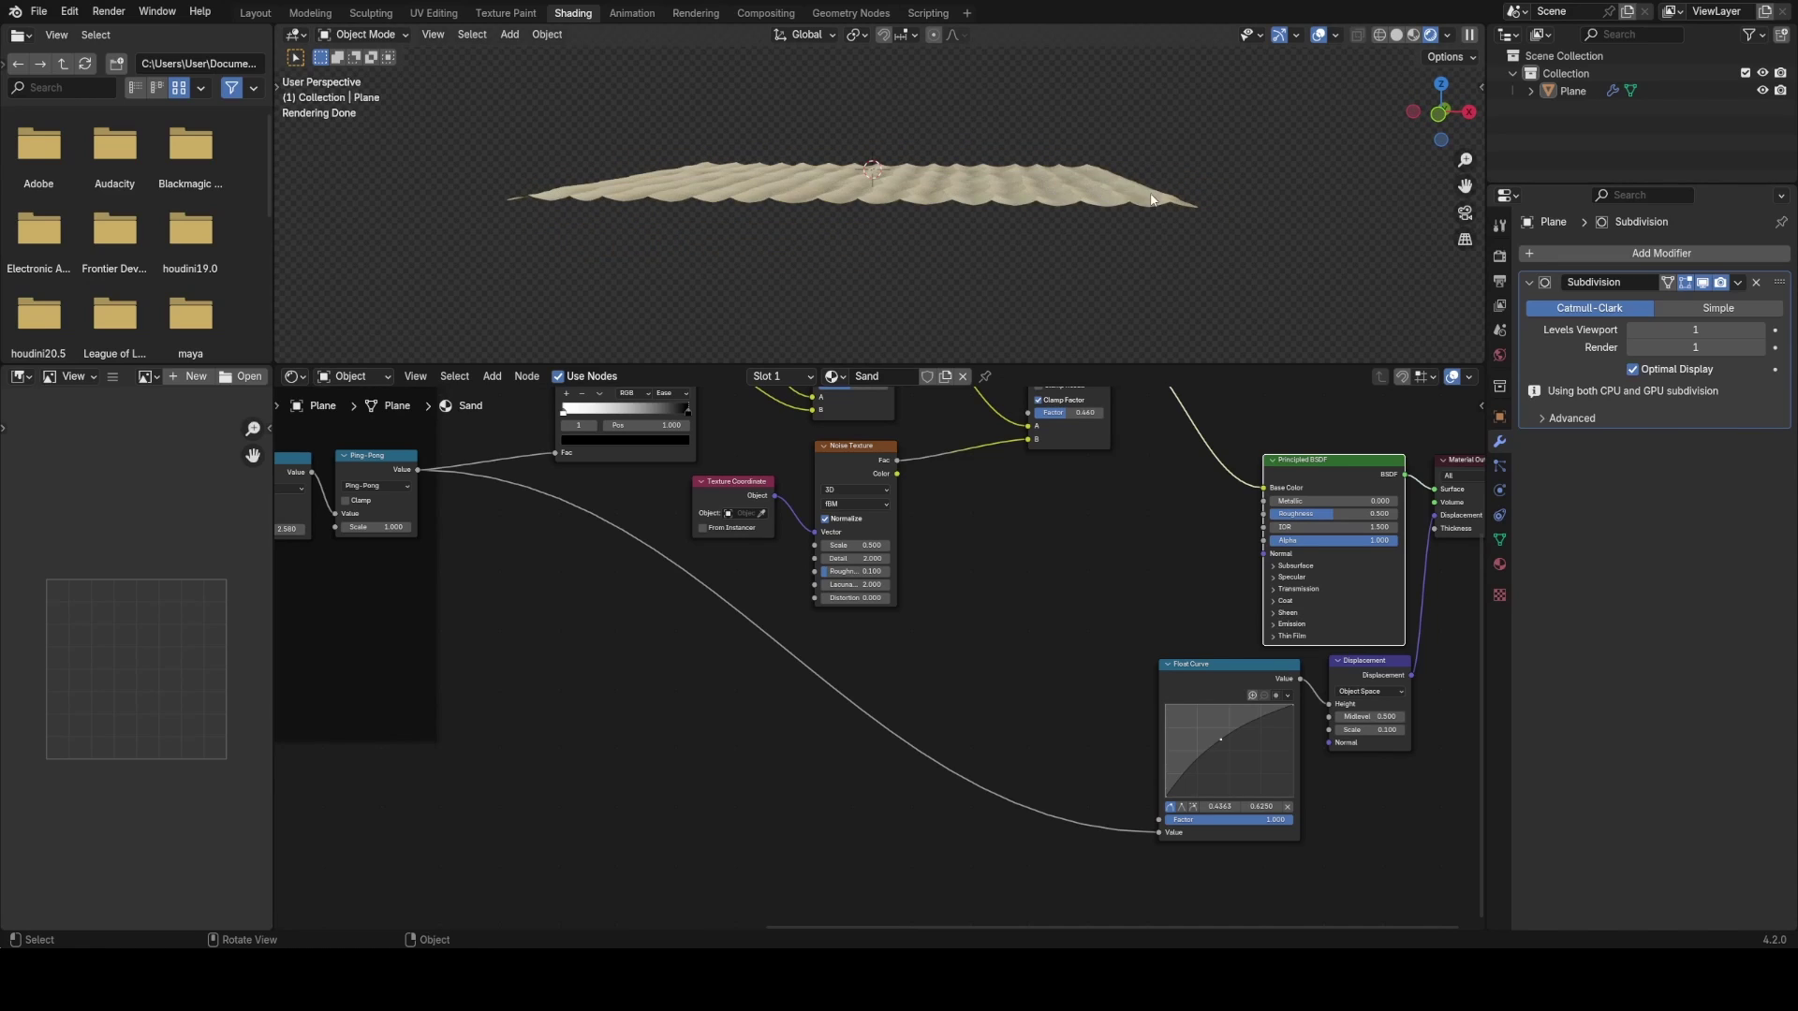
{"action": "middle_click_drag", "start_coordinate": [1151, 199], "coordinate": [1135, 281]}
{"action": "middle_click_drag", "start_coordinate": [1197, 680], "coordinate": [1101, 650]}
- Save the file, move the Float Curve node away from Displacement, and insert a Math Add node on the link between them
{"action": "key", "text": "ctrl+s"}
{"action": "left_click_drag", "start_coordinate": [1120, 665], "coordinate": [768, 686]}
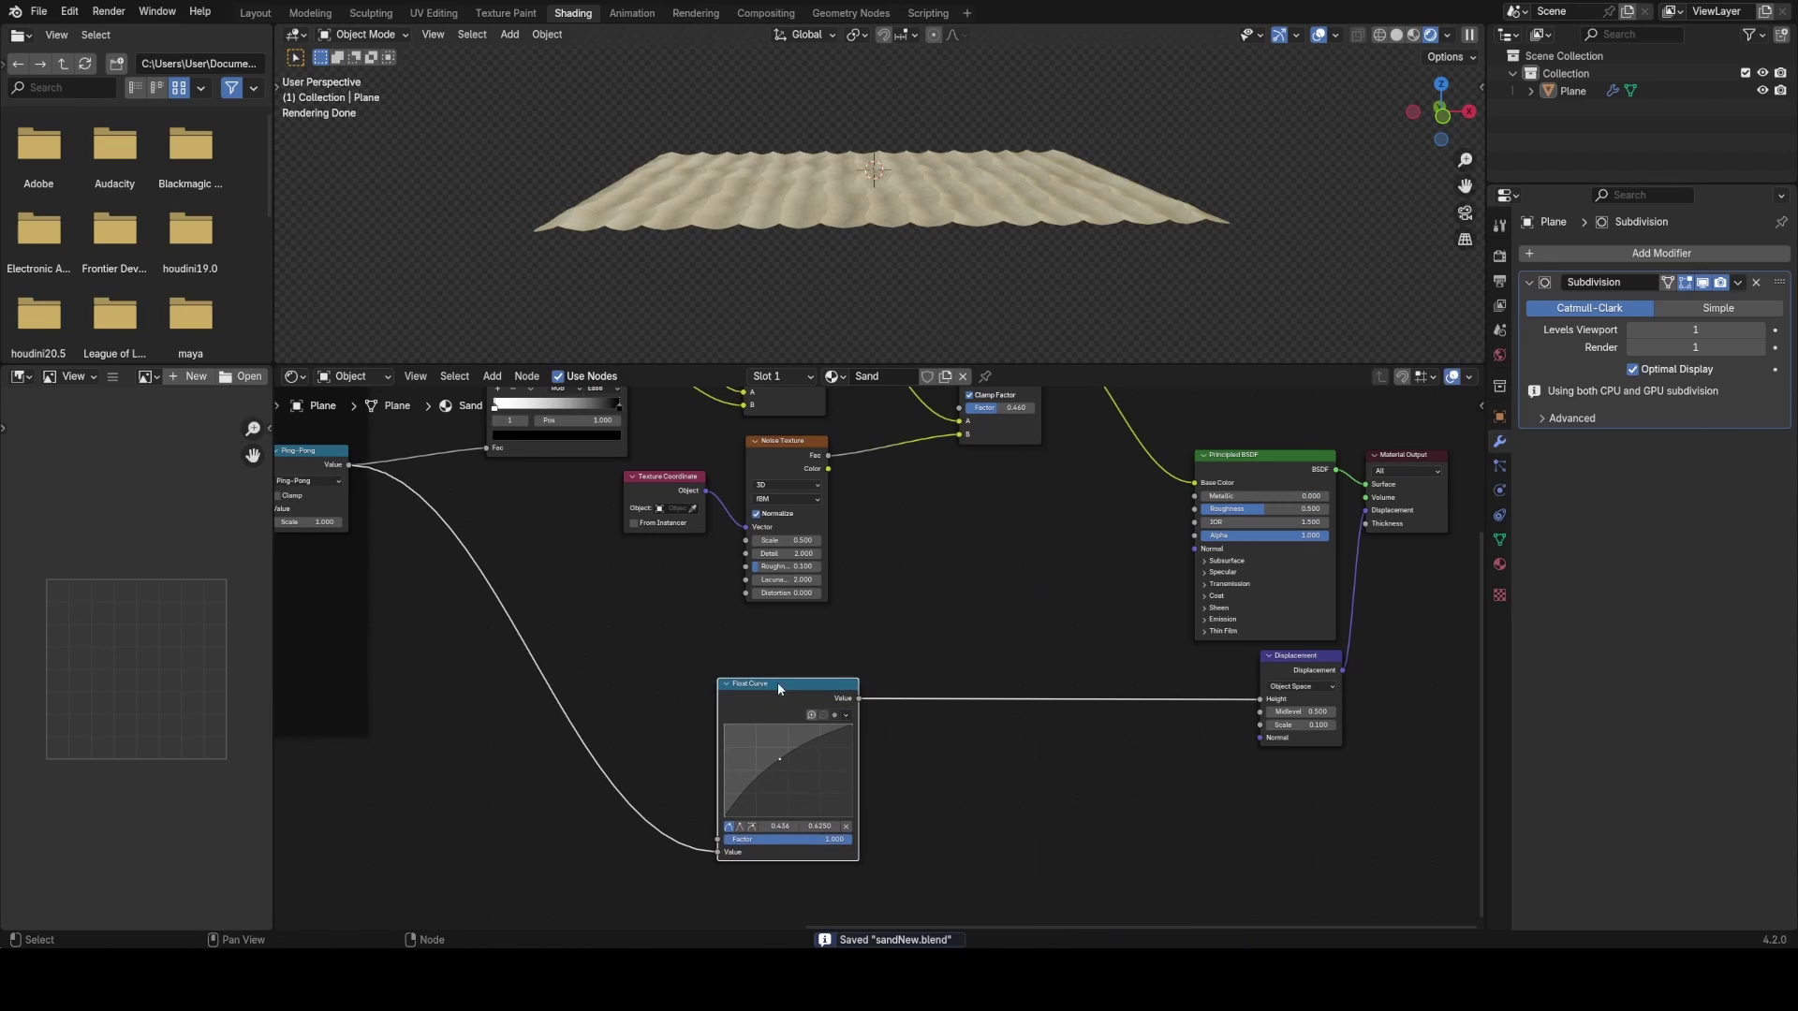
{"action": "key", "text": "shift+a"}
{"action": "left_click", "coordinate": [1031, 634]}
{"action": "left_click", "coordinate": [1106, 664]}
{"action": "left_click", "coordinate": [1047, 726]}
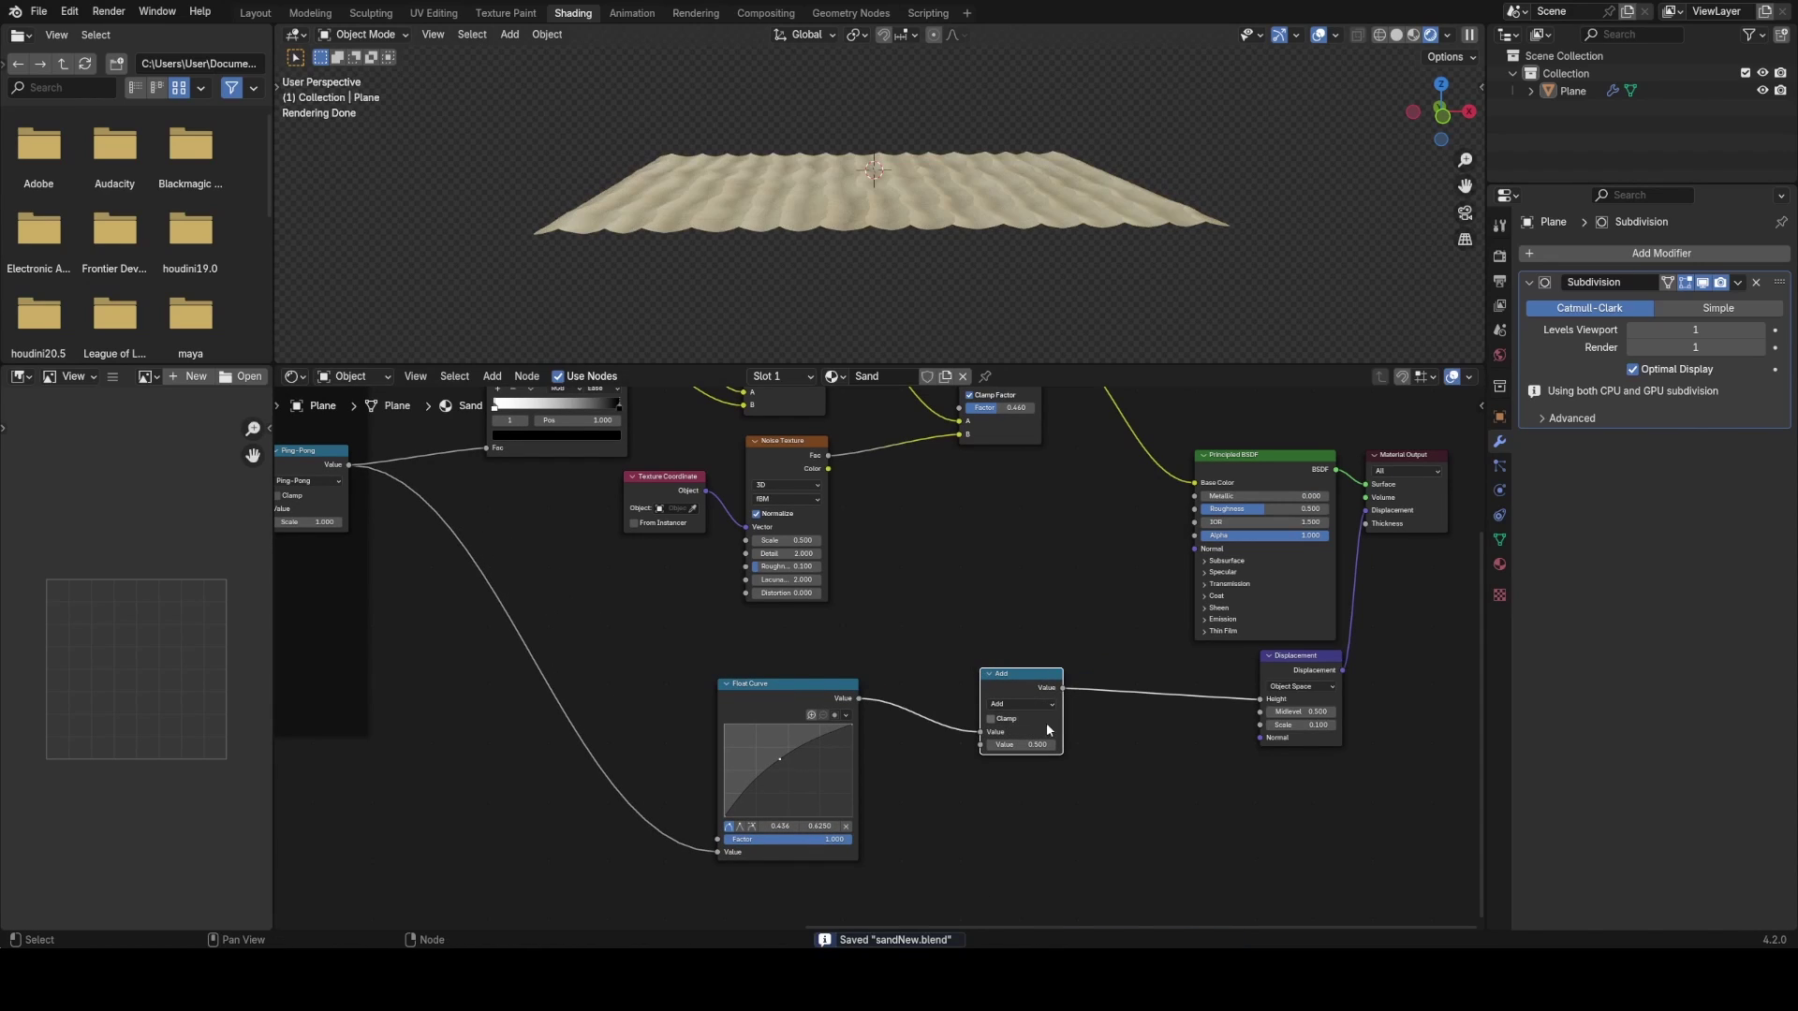
{"action": "left_click_drag", "start_coordinate": [1021, 745], "coordinate": [880, 745]}
{"action": "right_click", "coordinate": [995, 743]}
- Duplicate the colour Noise Texture with its Texture Coordinate beneath the Float Curve, and link its Fac to the Add node's second Value
{"action": "middle_click_drag", "start_coordinate": [830, 658], "coordinate": [891, 589]}
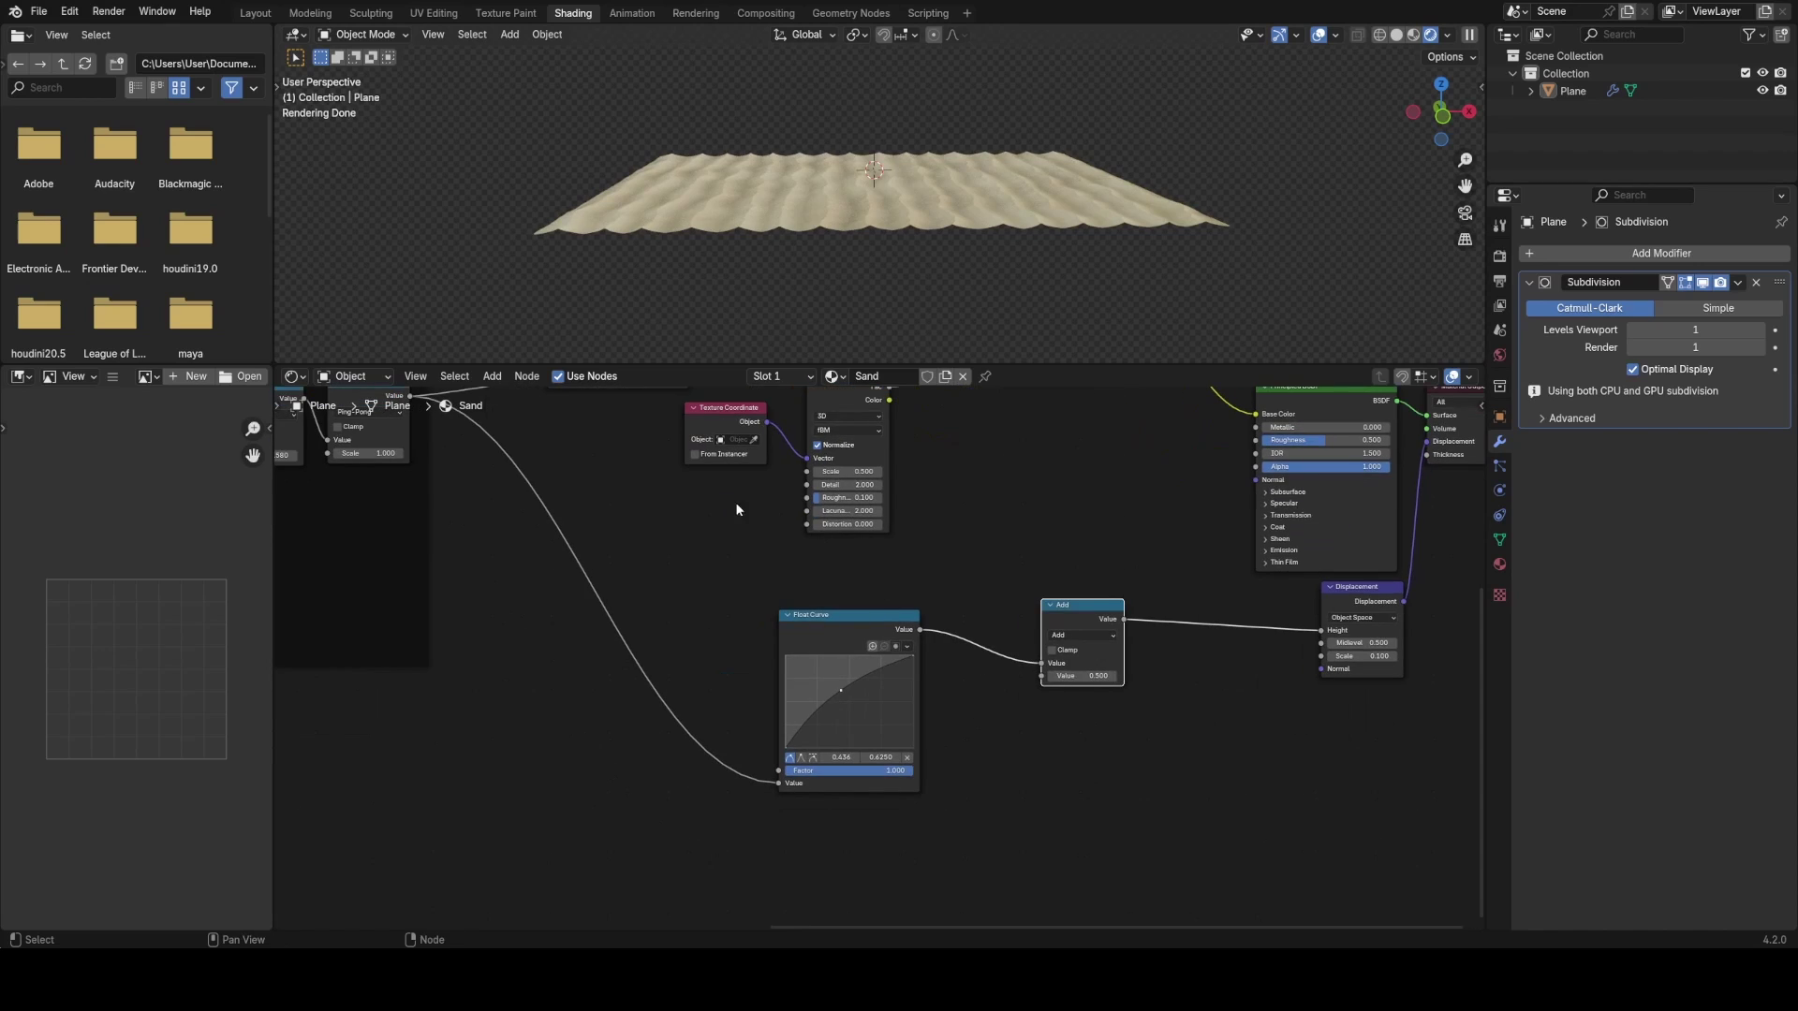
{"action": "left_click_drag", "start_coordinate": [734, 502], "coordinate": [885, 417]}
{"action": "key", "text": "shift+d"}
{"action": "left_click", "coordinate": [940, 829]}
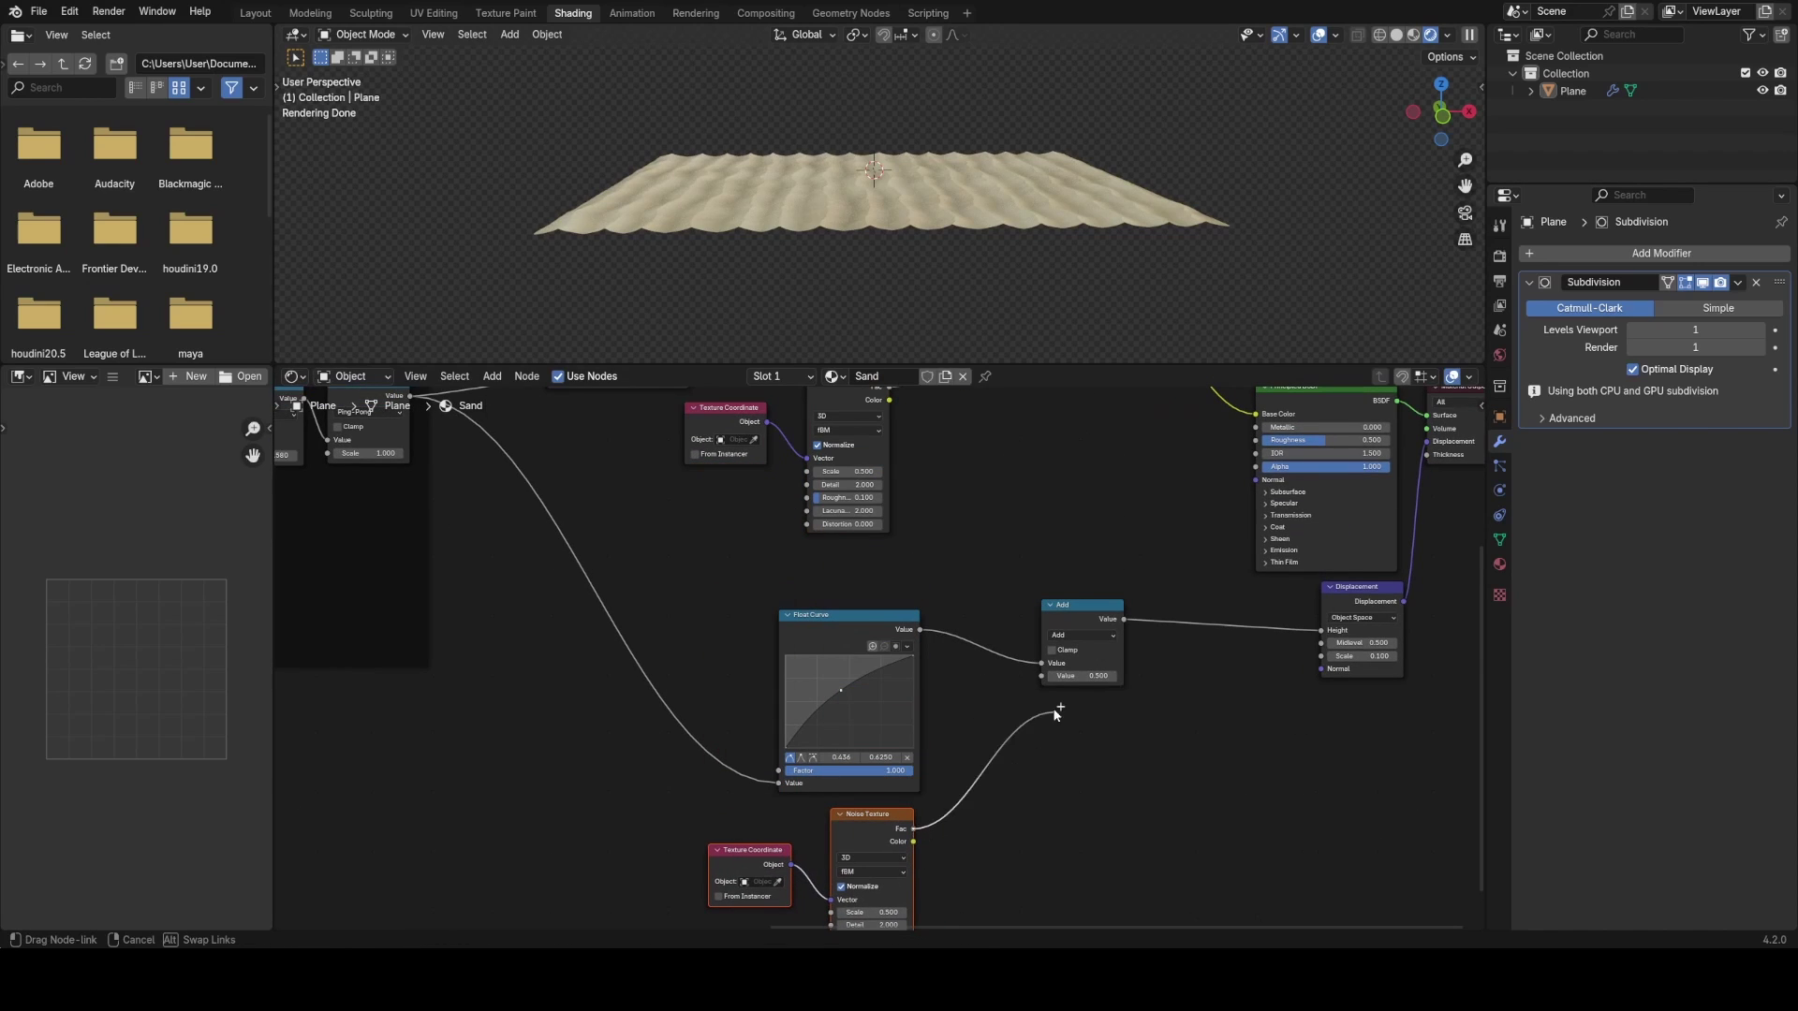
{"action": "left_click_drag", "start_coordinate": [1048, 685], "coordinate": [1047, 680]}
{"action": "scroll", "coordinate": [968, 746], "scroll_direction": "up", "scroll_amount": 2}
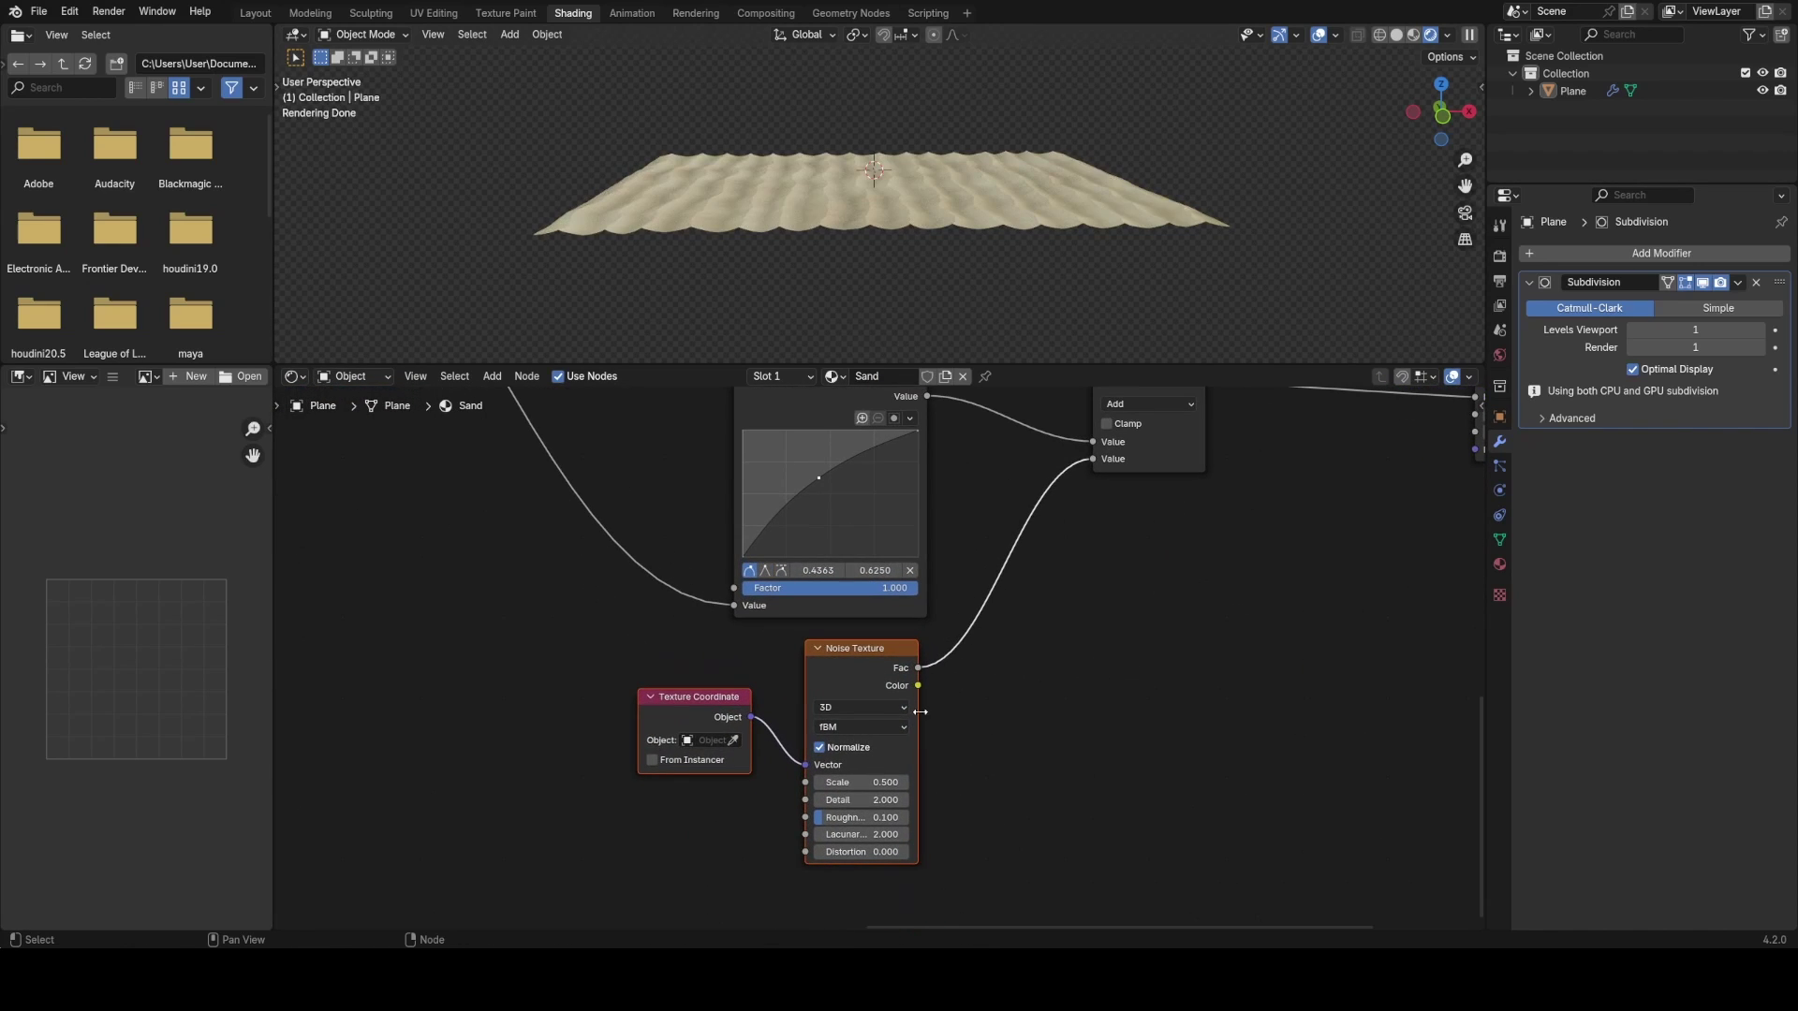
- Insert a duplicate of the Add node between the copied Noise Texture and Add, set it to Multiply with a value of 6.980
{"action": "middle_click_drag", "start_coordinate": [995, 568], "coordinate": [896, 634]}
{"action": "left_click", "coordinate": [898, 632]}
{"action": "left_click", "coordinate": [1068, 532]}
{"action": "key", "text": "shift+d"}
{"action": "left_click", "coordinate": [1007, 732]}
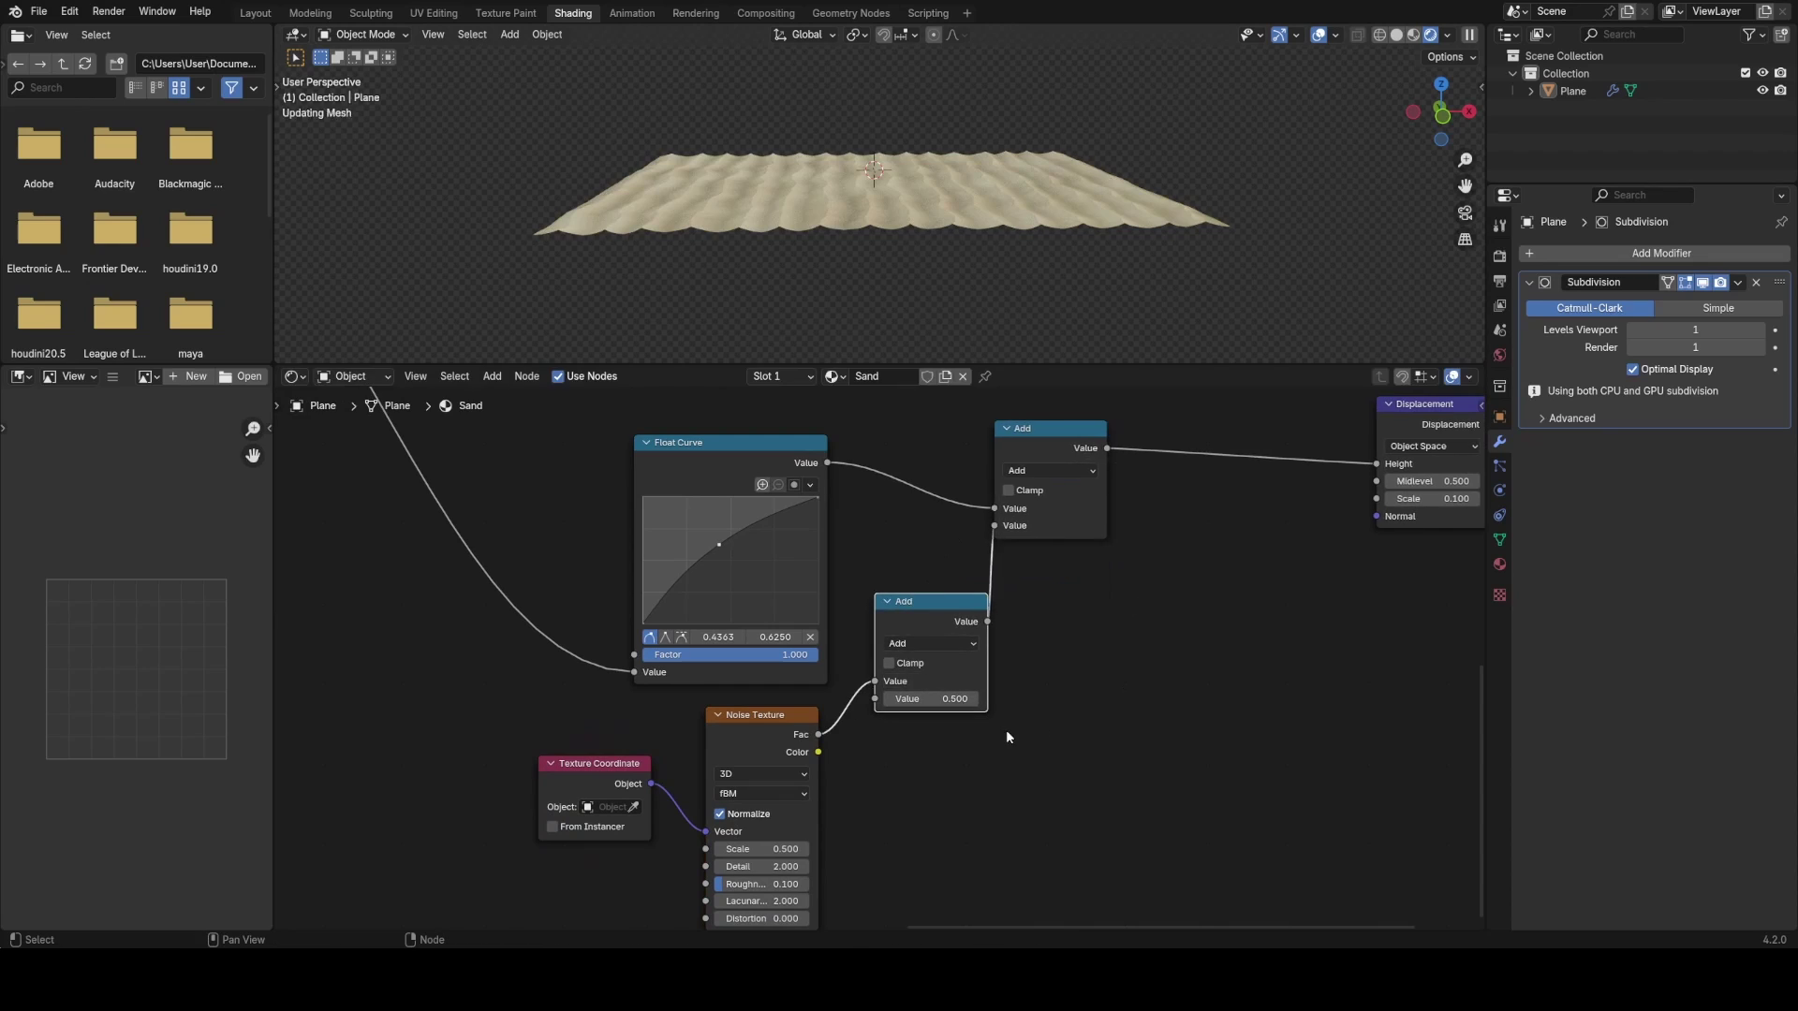
{"action": "left_click", "coordinate": [924, 644]}
{"action": "left_click", "coordinate": [939, 719]}
{"action": "left_click_drag", "start_coordinate": [946, 699], "coordinate": [1279, 699], "text": "shift"}
- Disable Normalize on the displacement Noise Texture, set its scale to 0.150, and set the Multiply value to 1.950
{"action": "middle_click_drag", "start_coordinate": [919, 796], "coordinate": [938, 671]}
{"action": "scroll", "coordinate": [875, 669], "scroll_direction": "up", "scroll_amount": 2}
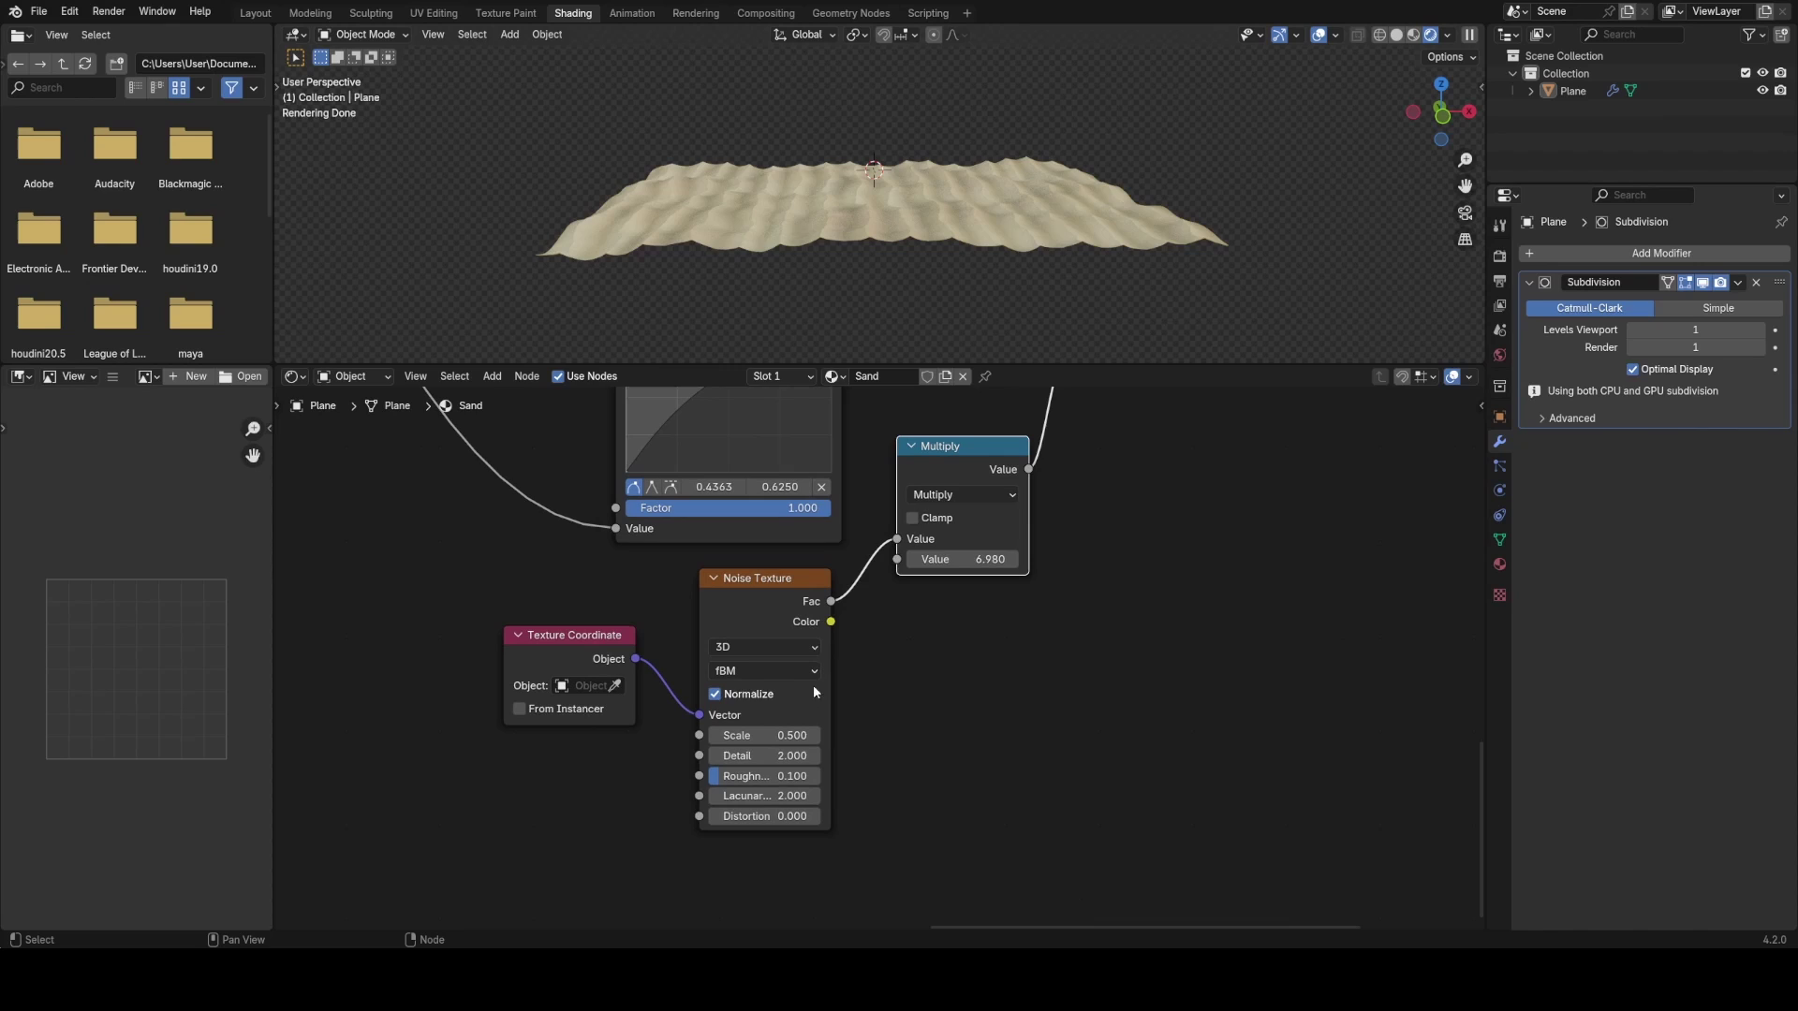
{"action": "left_click", "coordinate": [723, 698]}
{"action": "middle_click_drag", "start_coordinate": [862, 226], "coordinate": [786, 226]}
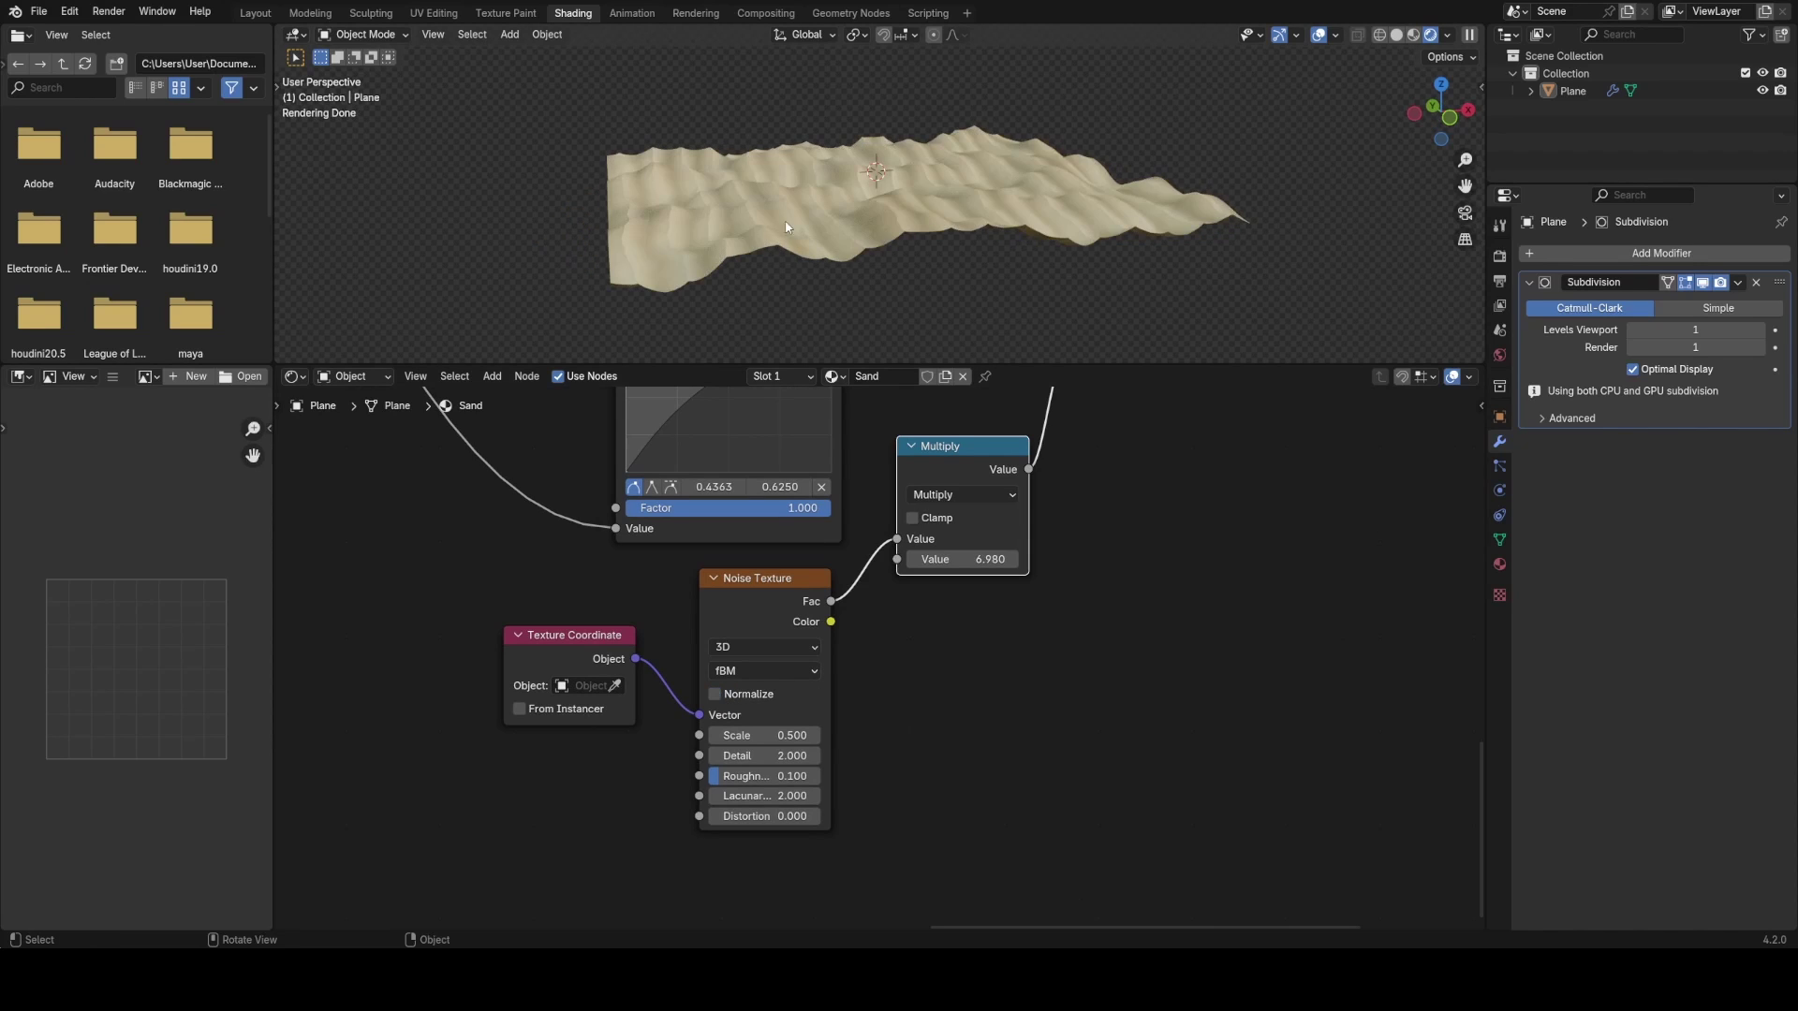
{"action": "left_click_drag", "start_coordinate": [983, 559], "coordinate": [734, 735]}
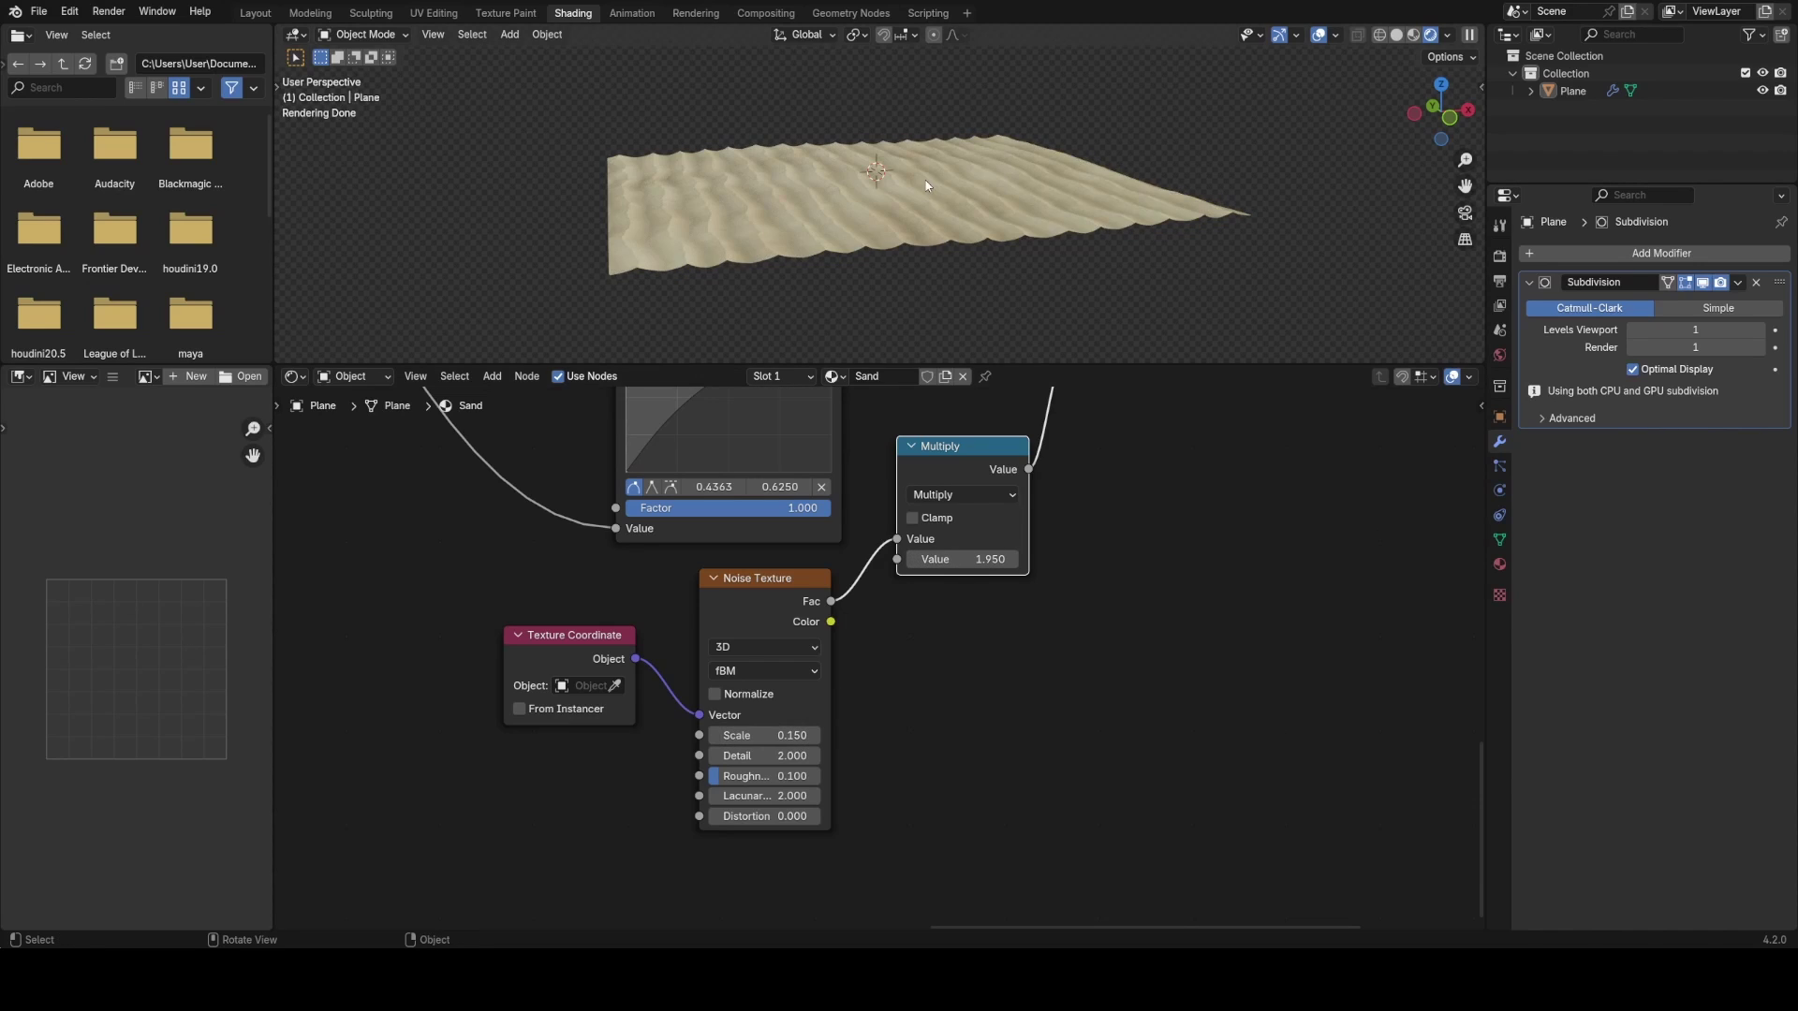
- Set the displacement noise's Multiply value to 2.790, check the dunes from the side, and save the file
{"action": "middle_click_drag", "start_coordinate": [927, 184], "coordinate": [983, 220]}
{"action": "mouse_move", "coordinate": [946, 559]}
{"action": "left_mouse_down"}
{"action": "mouse_move", "coordinate": [974, 559]}
{"action": "mouse_move", "coordinate": [954, 559]}
{"action": "left_mouse_up"}
{"action": "middle_click_drag", "start_coordinate": [974, 225], "coordinate": [885, 211]}
{"action": "scroll", "coordinate": [980, 632], "scroll_direction": "down", "scroll_amount": 2}
{"action": "middle_click_drag", "start_coordinate": [1083, 462], "coordinate": [945, 633]}
{"action": "key", "text": "ctrl+s"}
- Duplicate the Add node, insert the copy before the Displacement node, and switch it to Multiply
{"action": "left_click", "coordinate": [974, 529]}
{"action": "key", "text": "shift+d"}
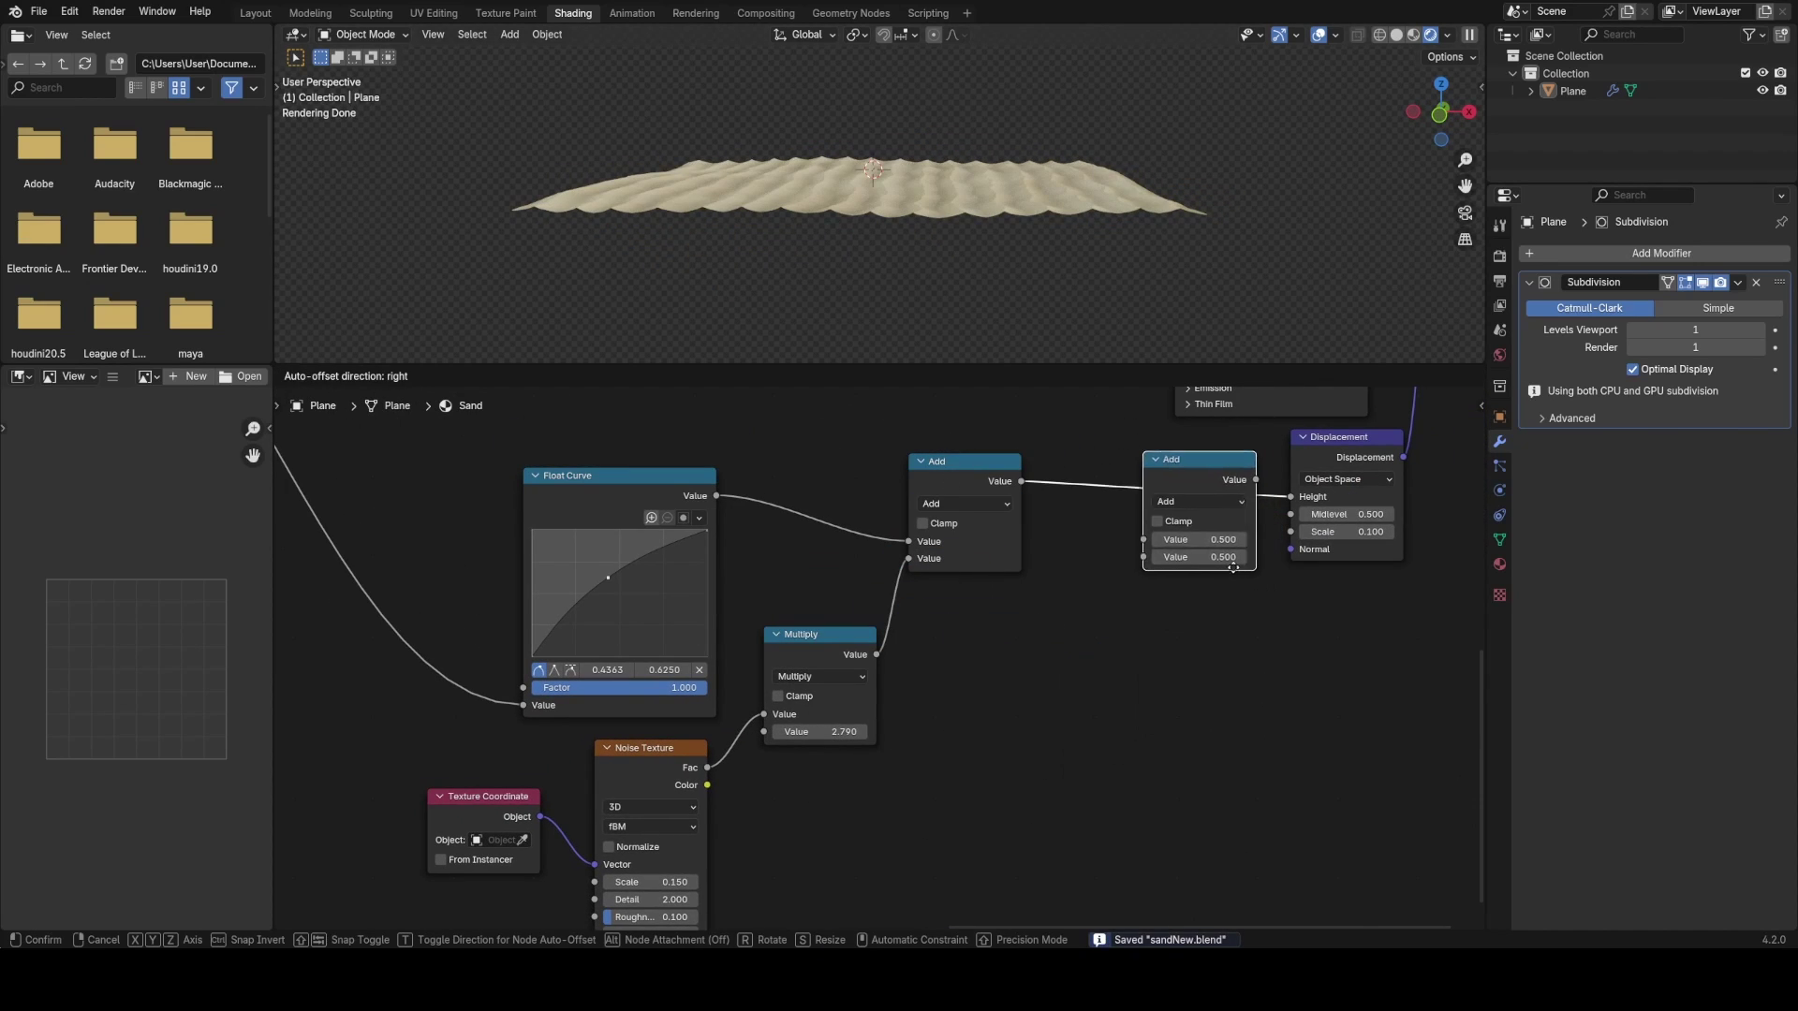
{"action": "left_click", "coordinate": [1206, 560]}
{"action": "left_click", "coordinate": [1169, 497]}
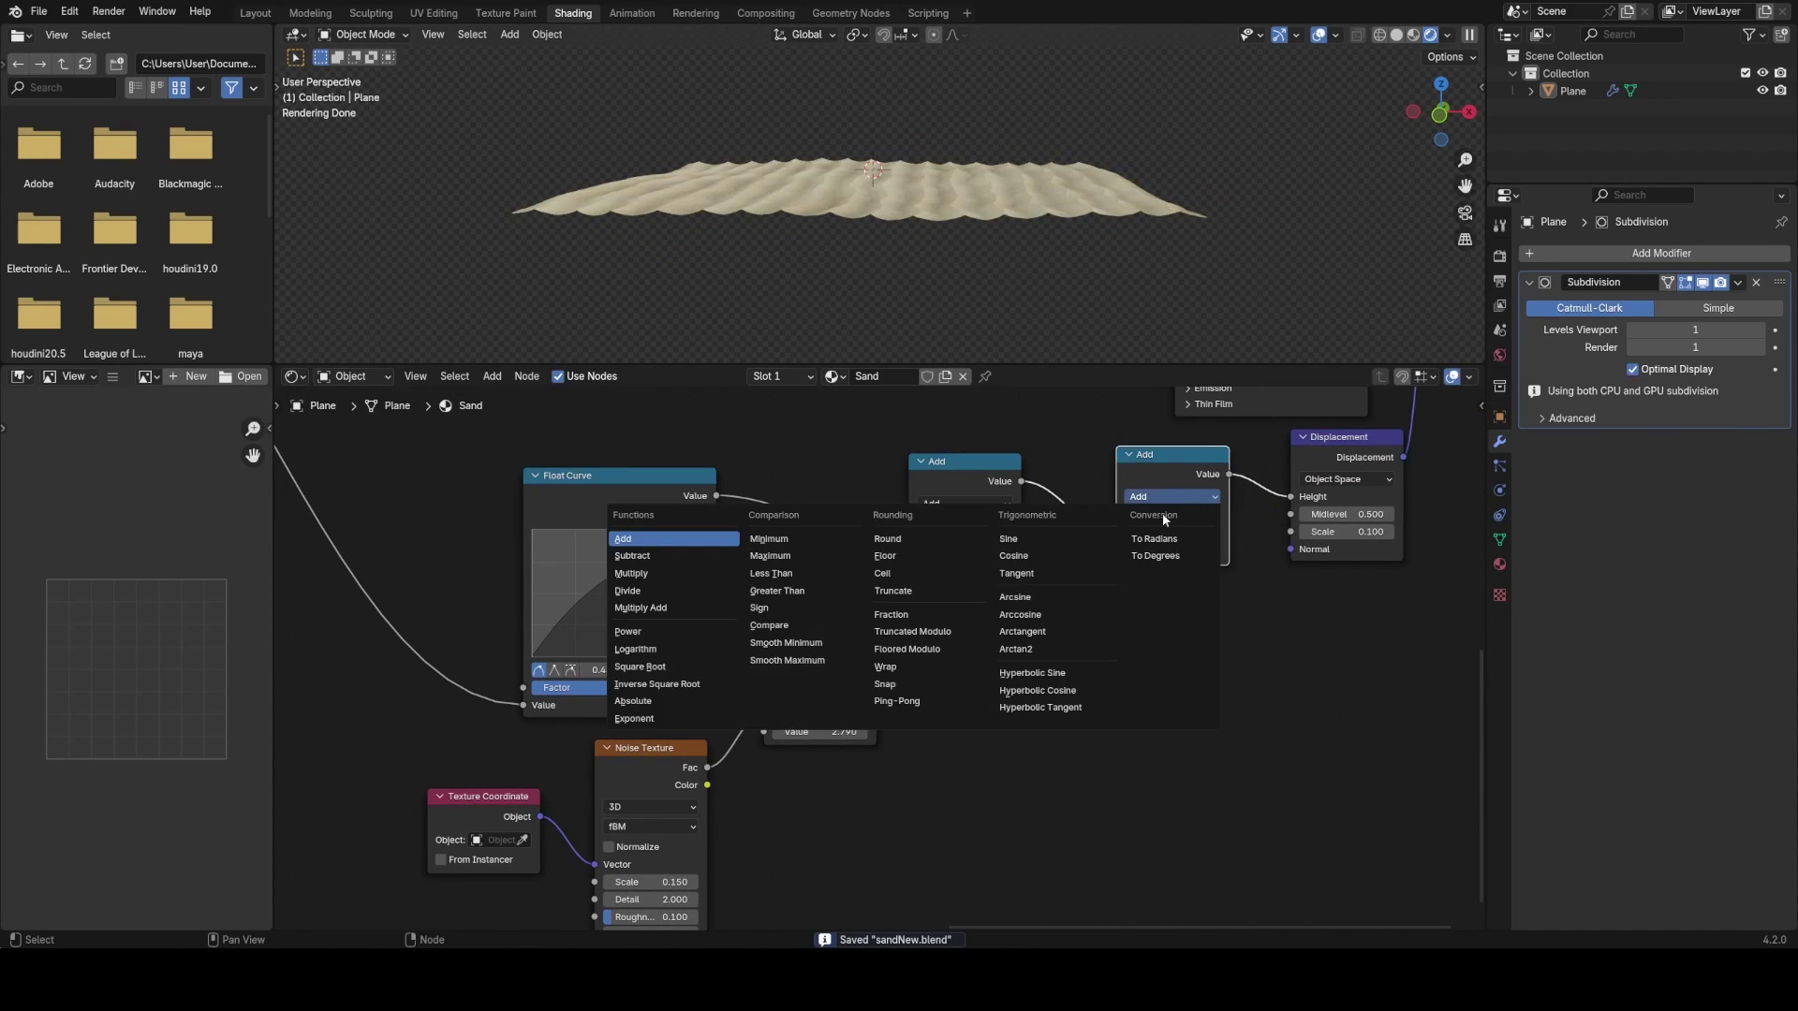
{"action": "left_click", "coordinate": [660, 573]}
- Duplicate the Texture Coordinate, Noise Texture and Multiply group, and link the copied Multiply to the second Value of the Multiply before Displacement
{"action": "middle_click_drag", "start_coordinate": [659, 572], "coordinate": [693, 444]}
{"action": "left_click_drag", "start_coordinate": [542, 812], "coordinate": [765, 650]}
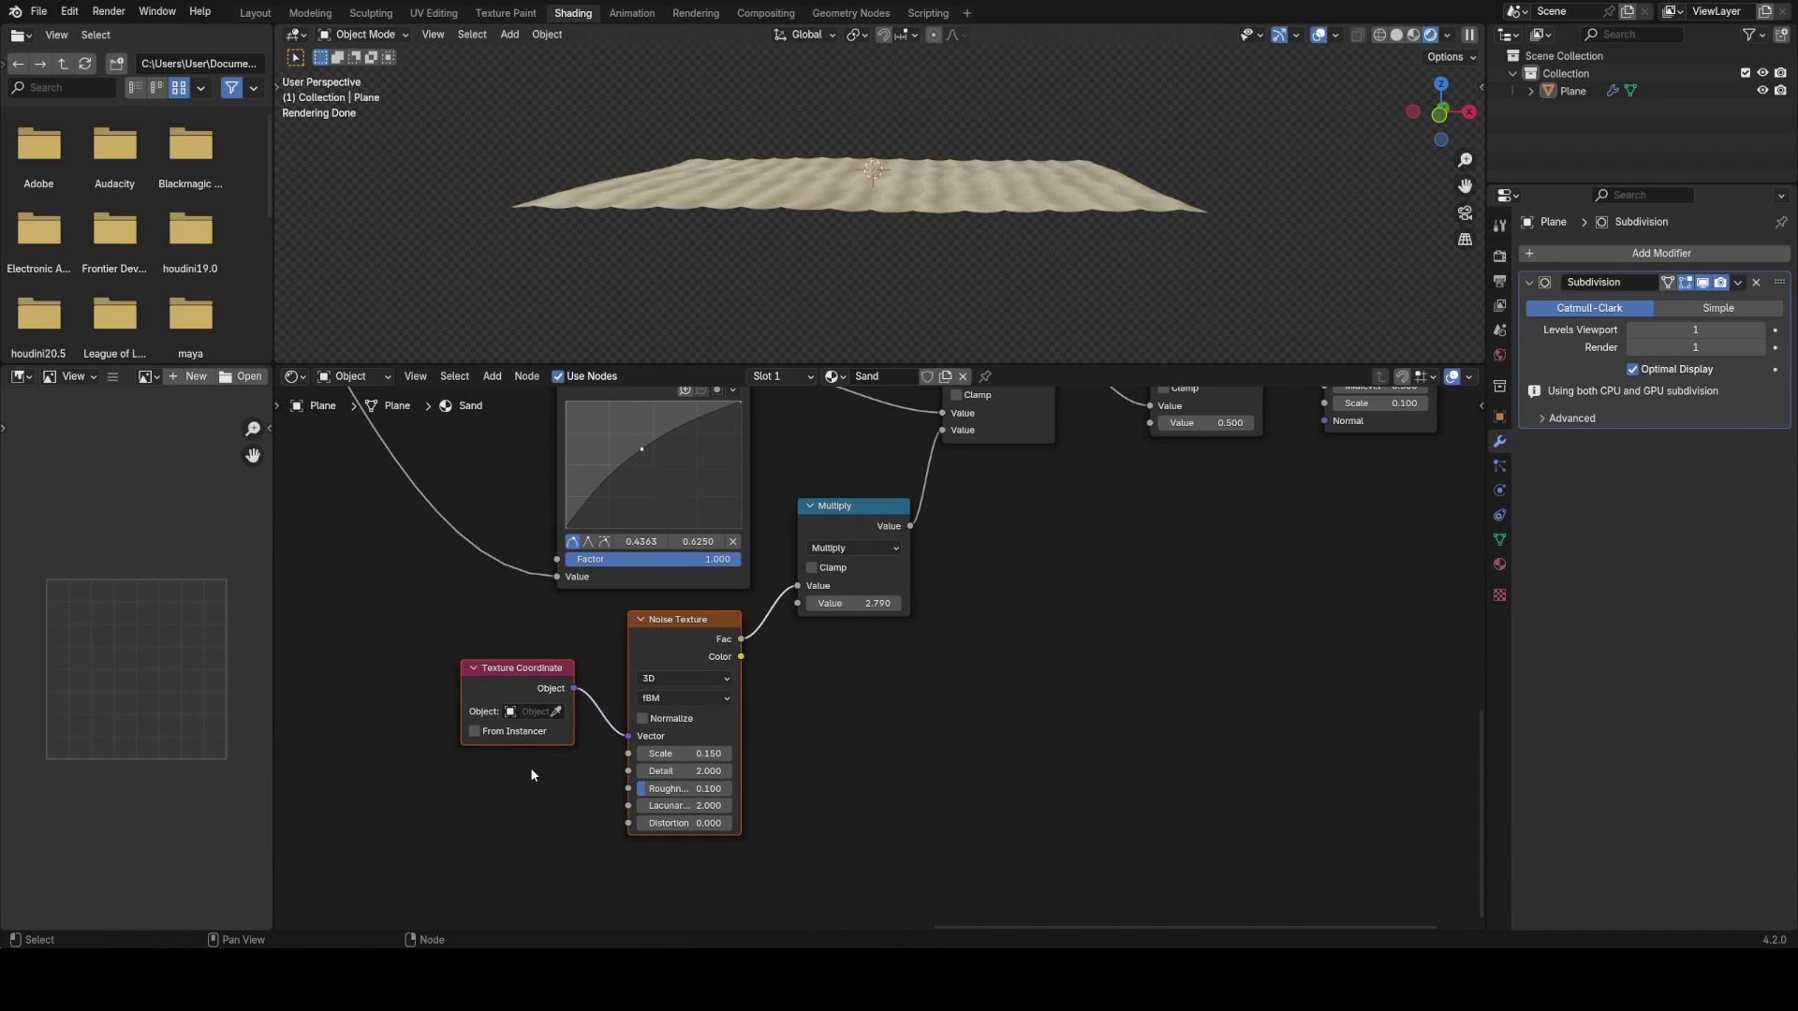
{"action": "left_click_drag", "start_coordinate": [532, 769], "coordinate": [886, 608]}
{"action": "key", "text": "shift+d"}
{"action": "left_click", "coordinate": [1179, 612]}
{"action": "middle_click_drag", "start_coordinate": [1179, 611], "coordinate": [1050, 710]}
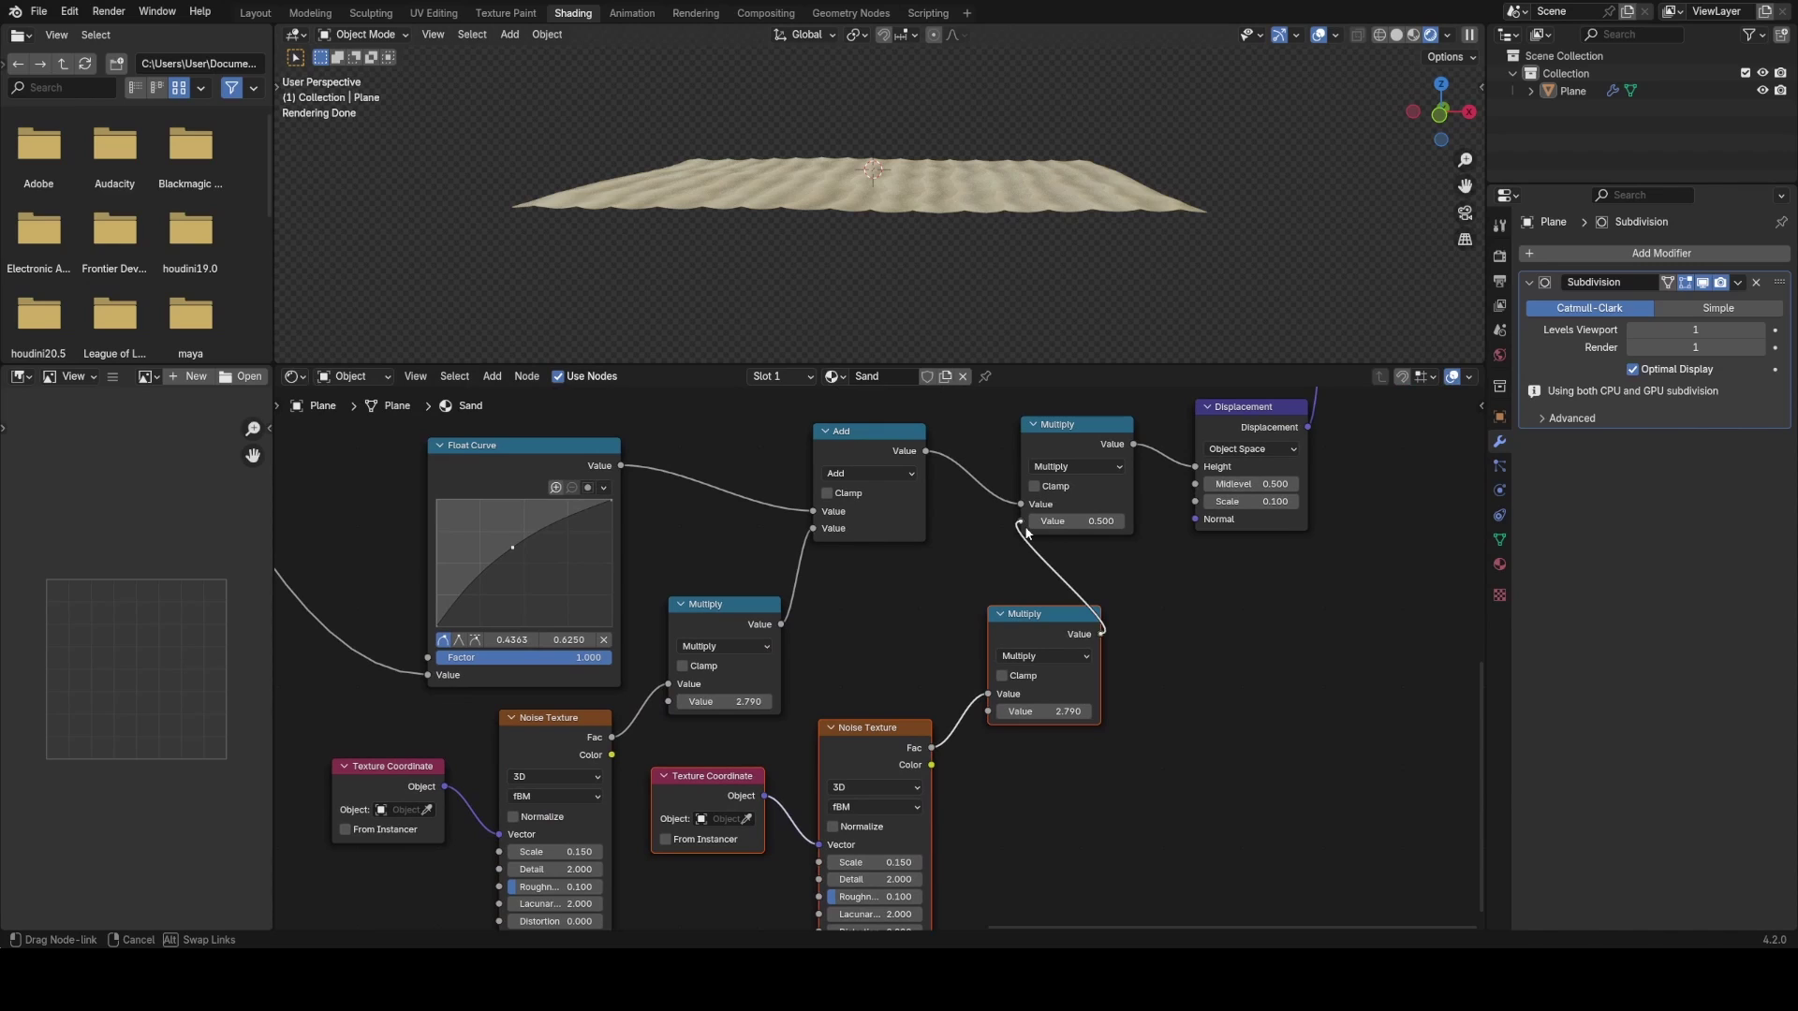
{"action": "left_click_drag", "start_coordinate": [1083, 526], "coordinate": [1027, 522]}
- Enable Normalize on the second displacement Noise Texture and set its Multiply value to 2.410
{"action": "middle_click_drag", "start_coordinate": [945, 595], "coordinate": [855, 543]}
{"action": "scroll", "coordinate": [889, 583], "scroll_direction": "up", "scroll_amount": 3}
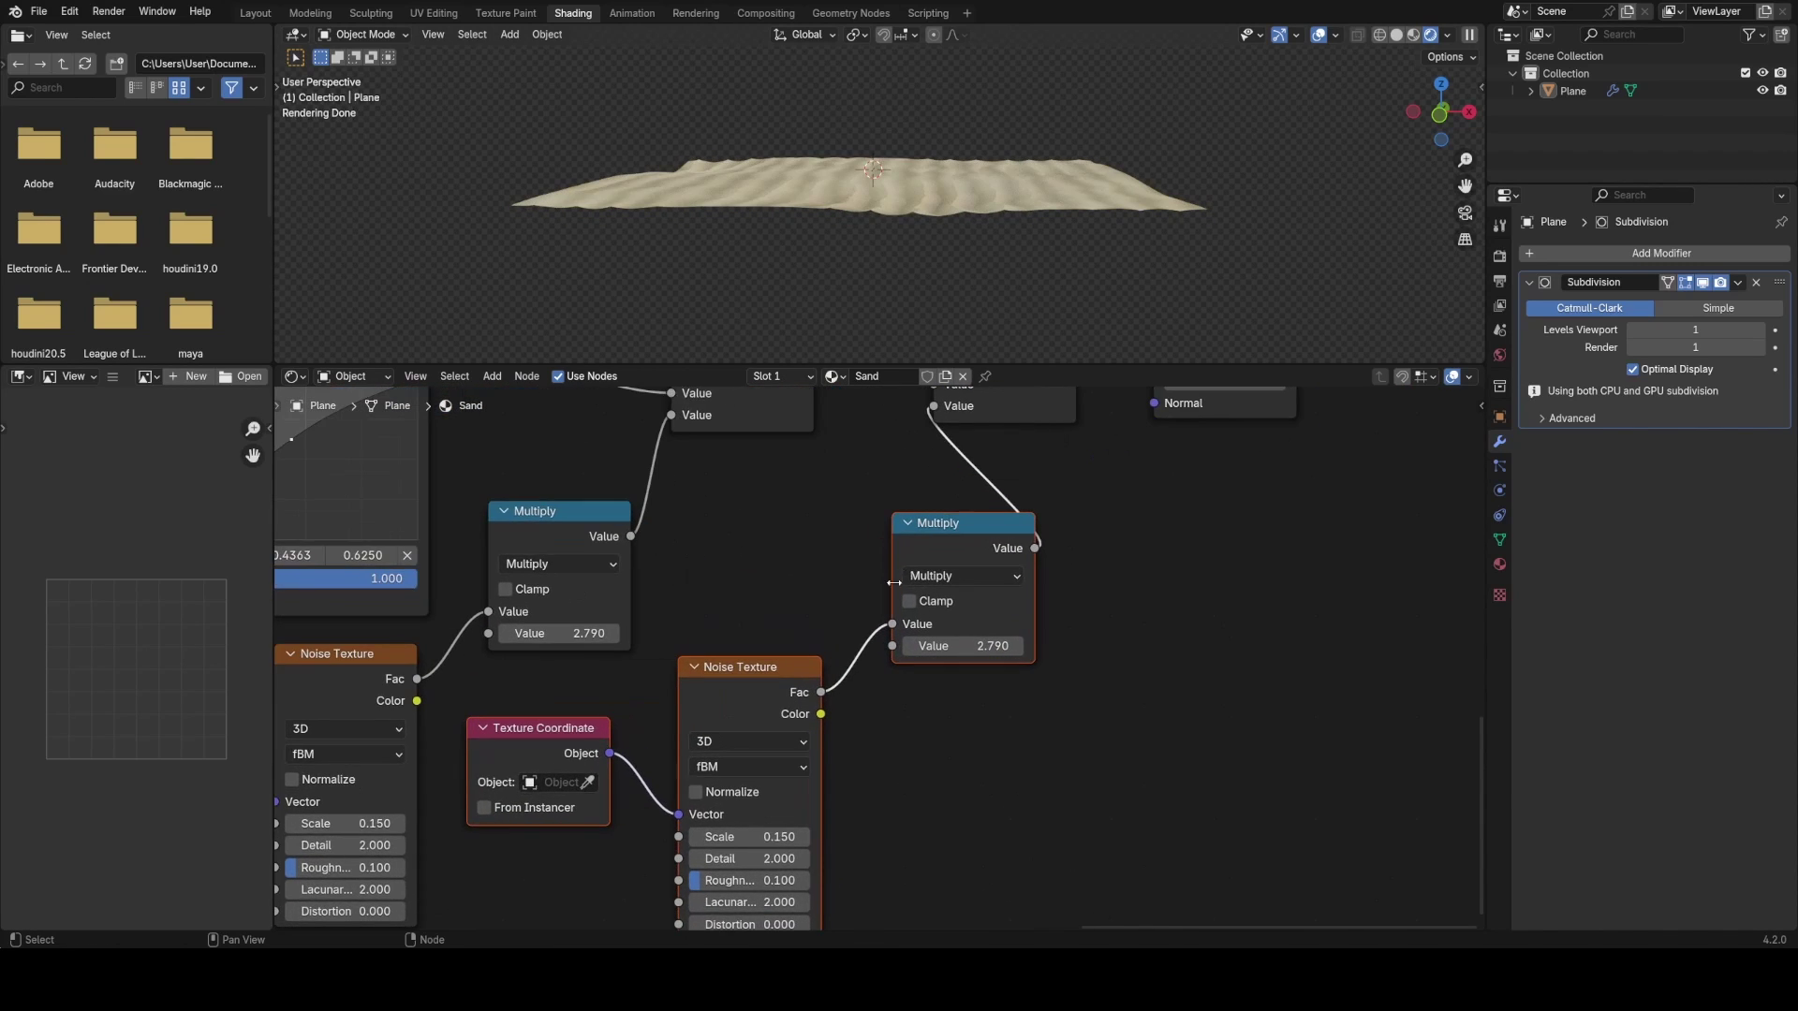
{"action": "middle_click_drag", "start_coordinate": [846, 741], "coordinate": [864, 675]}
{"action": "left_click_drag", "start_coordinate": [962, 587], "coordinate": [1102, 587]}
{"action": "middle_click_drag", "start_coordinate": [918, 150], "coordinate": [902, 266]}
{"action": "left_click", "coordinate": [711, 726]}
{"action": "scroll", "coordinate": [903, 266], "scroll_direction": "up", "scroll_amount": 1}
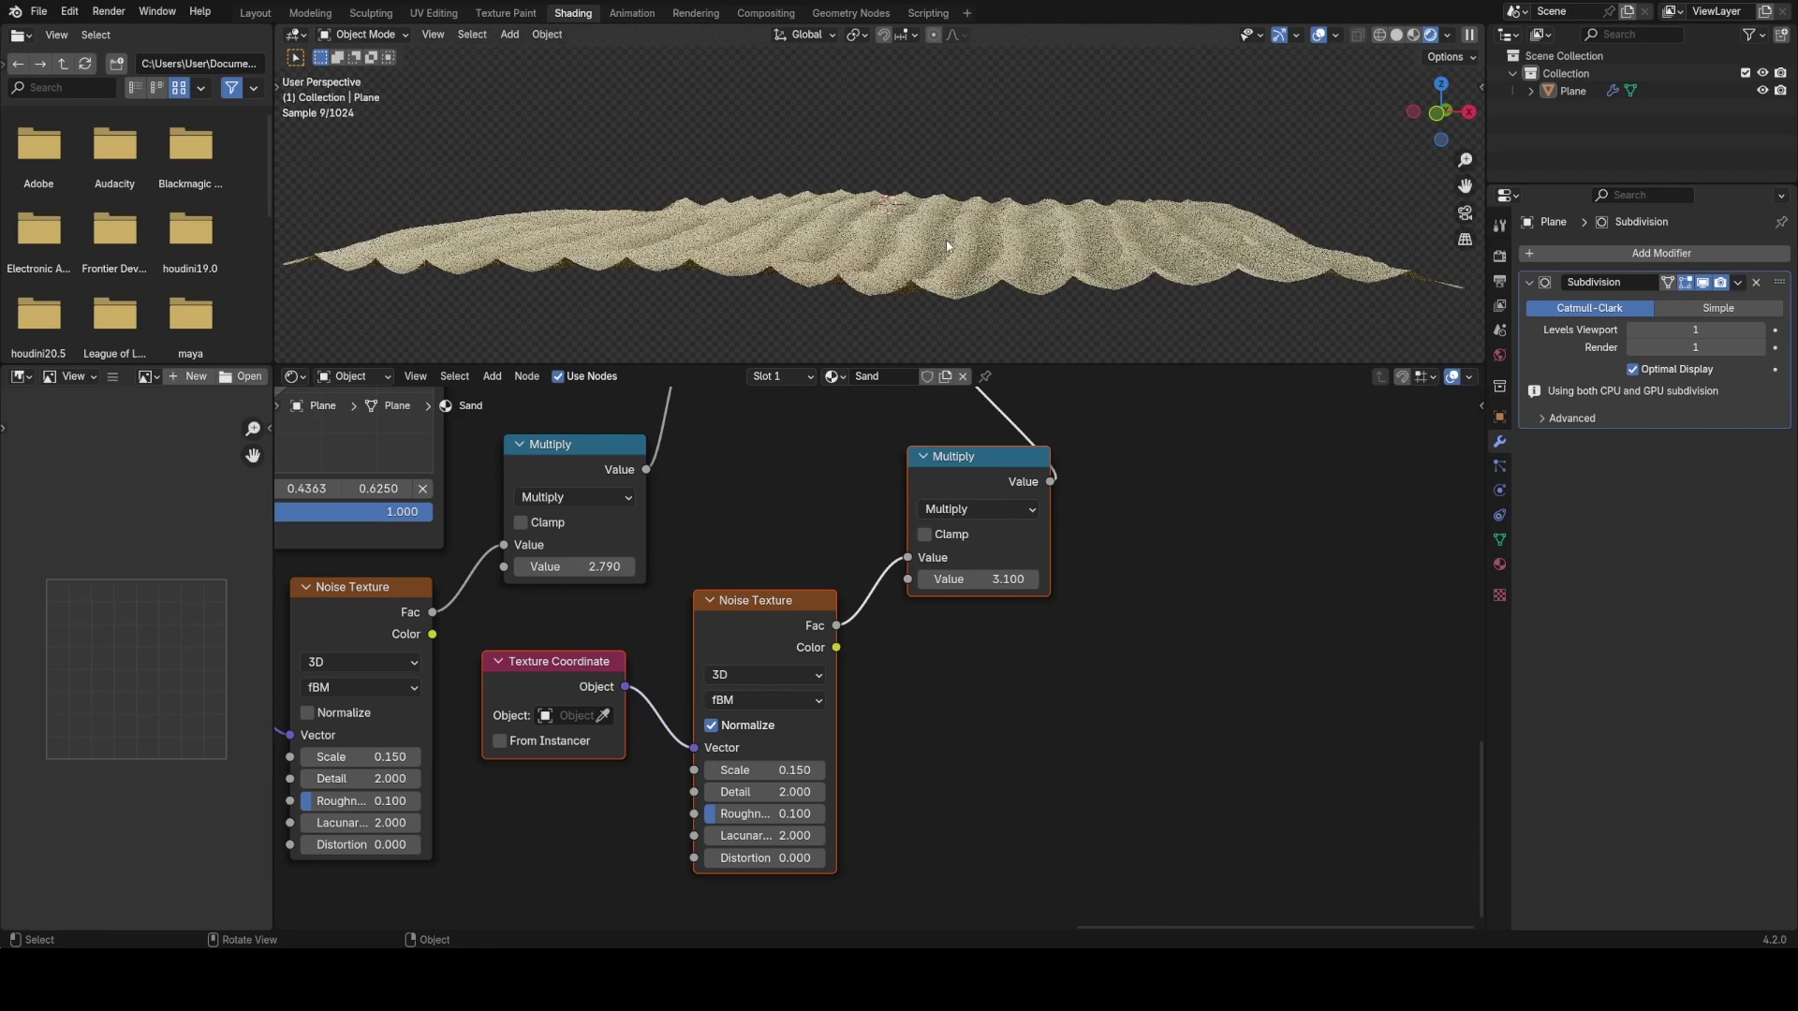
{"action": "left_click_drag", "start_coordinate": [978, 580], "coordinate": [914, 579], "text": "shift"}
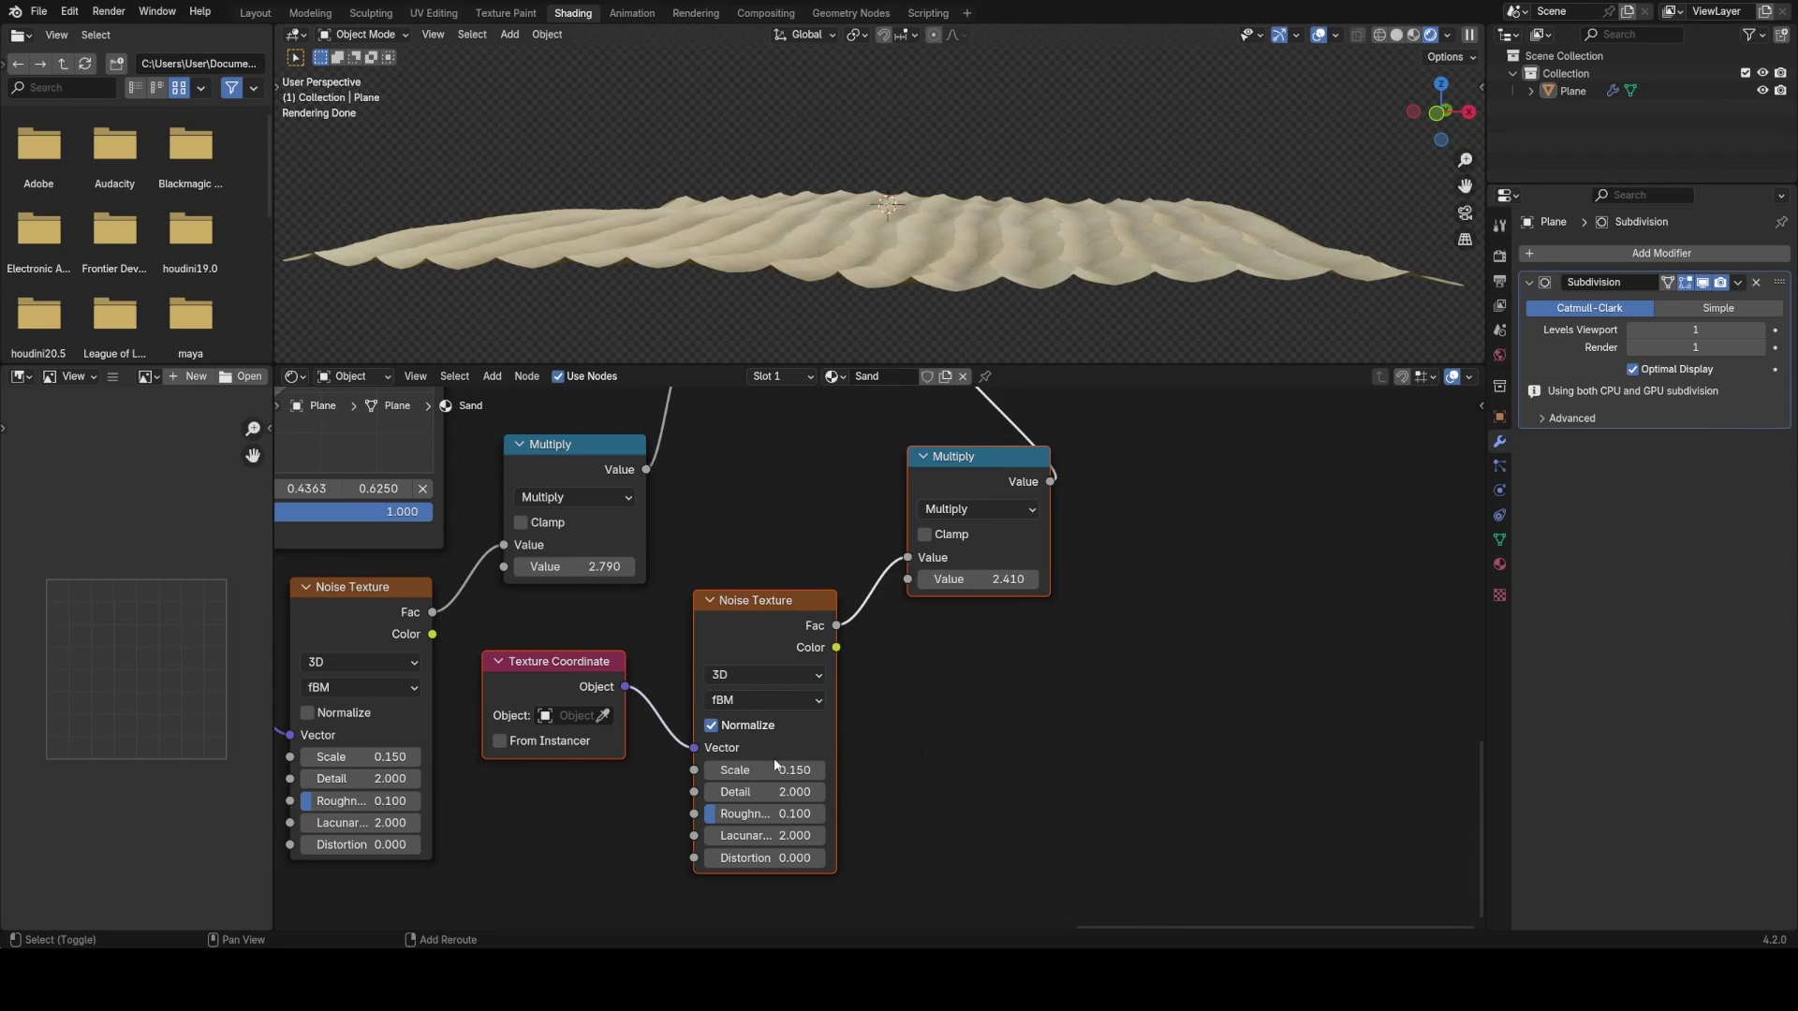
- Set the second displacement Noise Texture's scale to 0.670, check the plane from several angles, and save the file
{"action": "left_click_drag", "start_coordinate": [775, 769], "coordinate": [862, 770]}
{"action": "middle_click_drag", "start_coordinate": [784, 257], "coordinate": [1321, 269]}
{"action": "key", "text": "ctrl+s"}
{"action": "scroll", "coordinate": [1011, 262], "scroll_direction": "up", "scroll_amount": 2}
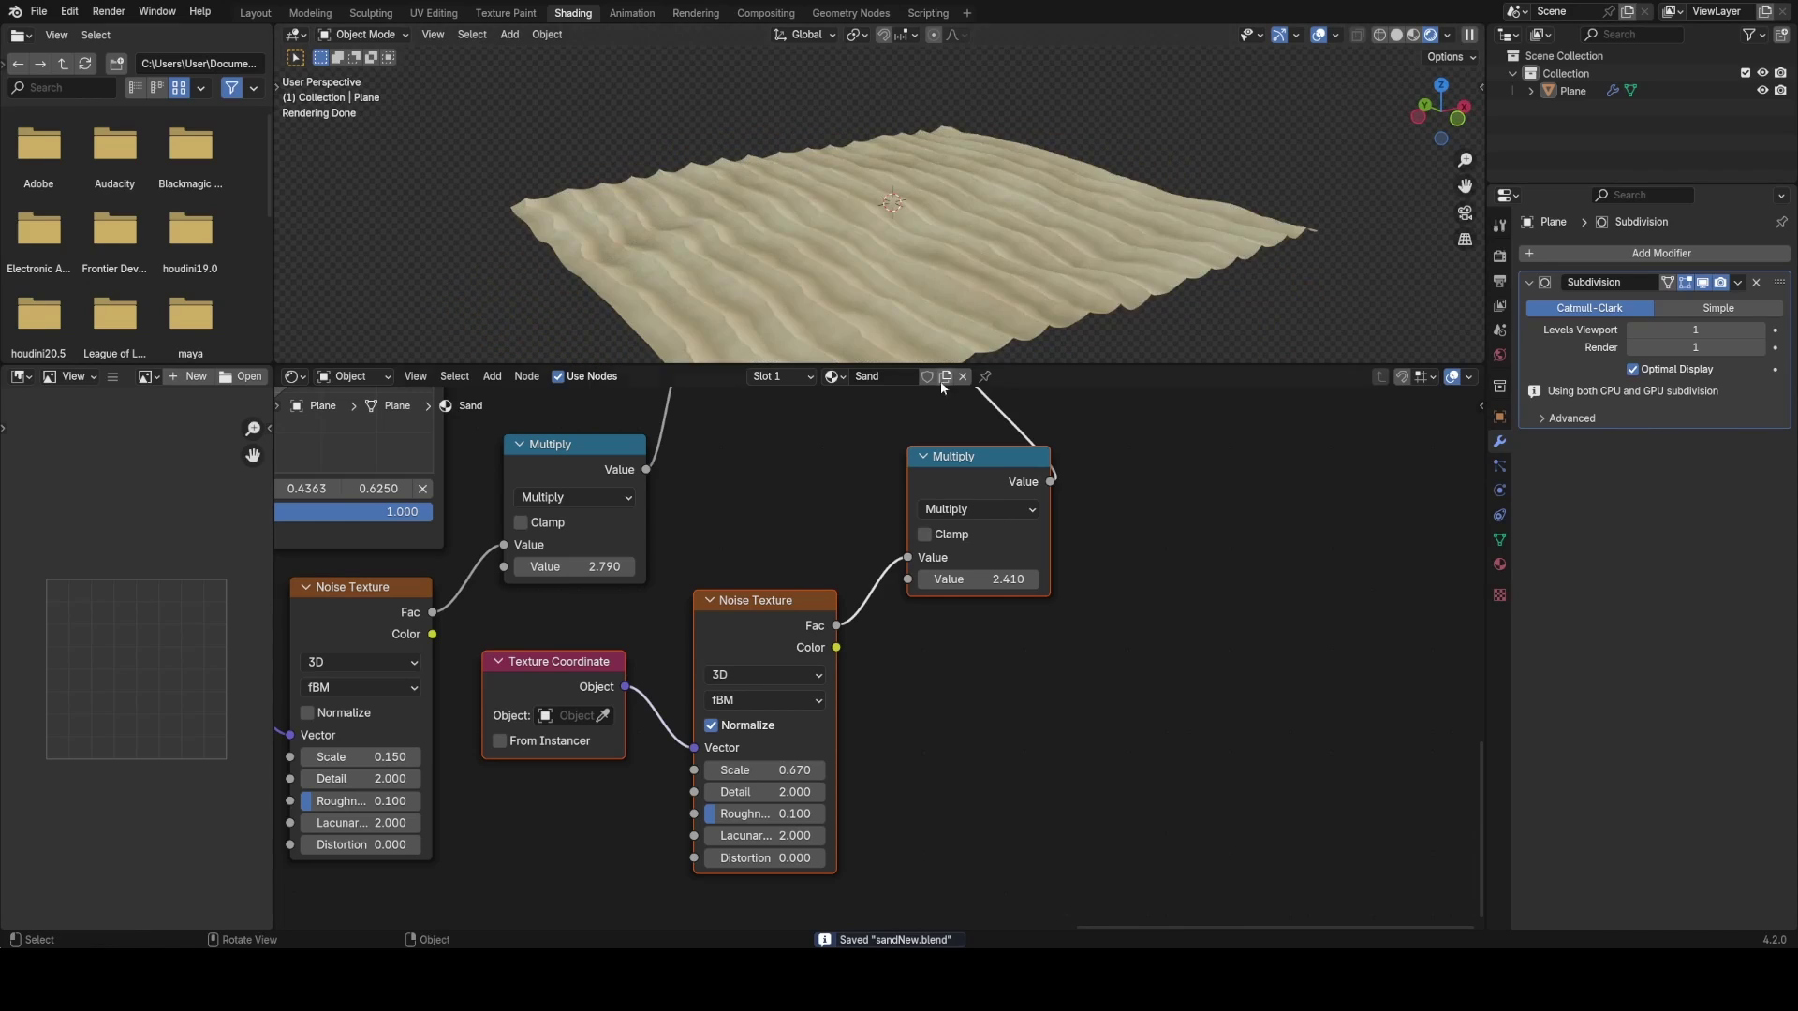
{"action": "middle_click_drag", "start_coordinate": [974, 310], "coordinate": [1013, 251]}
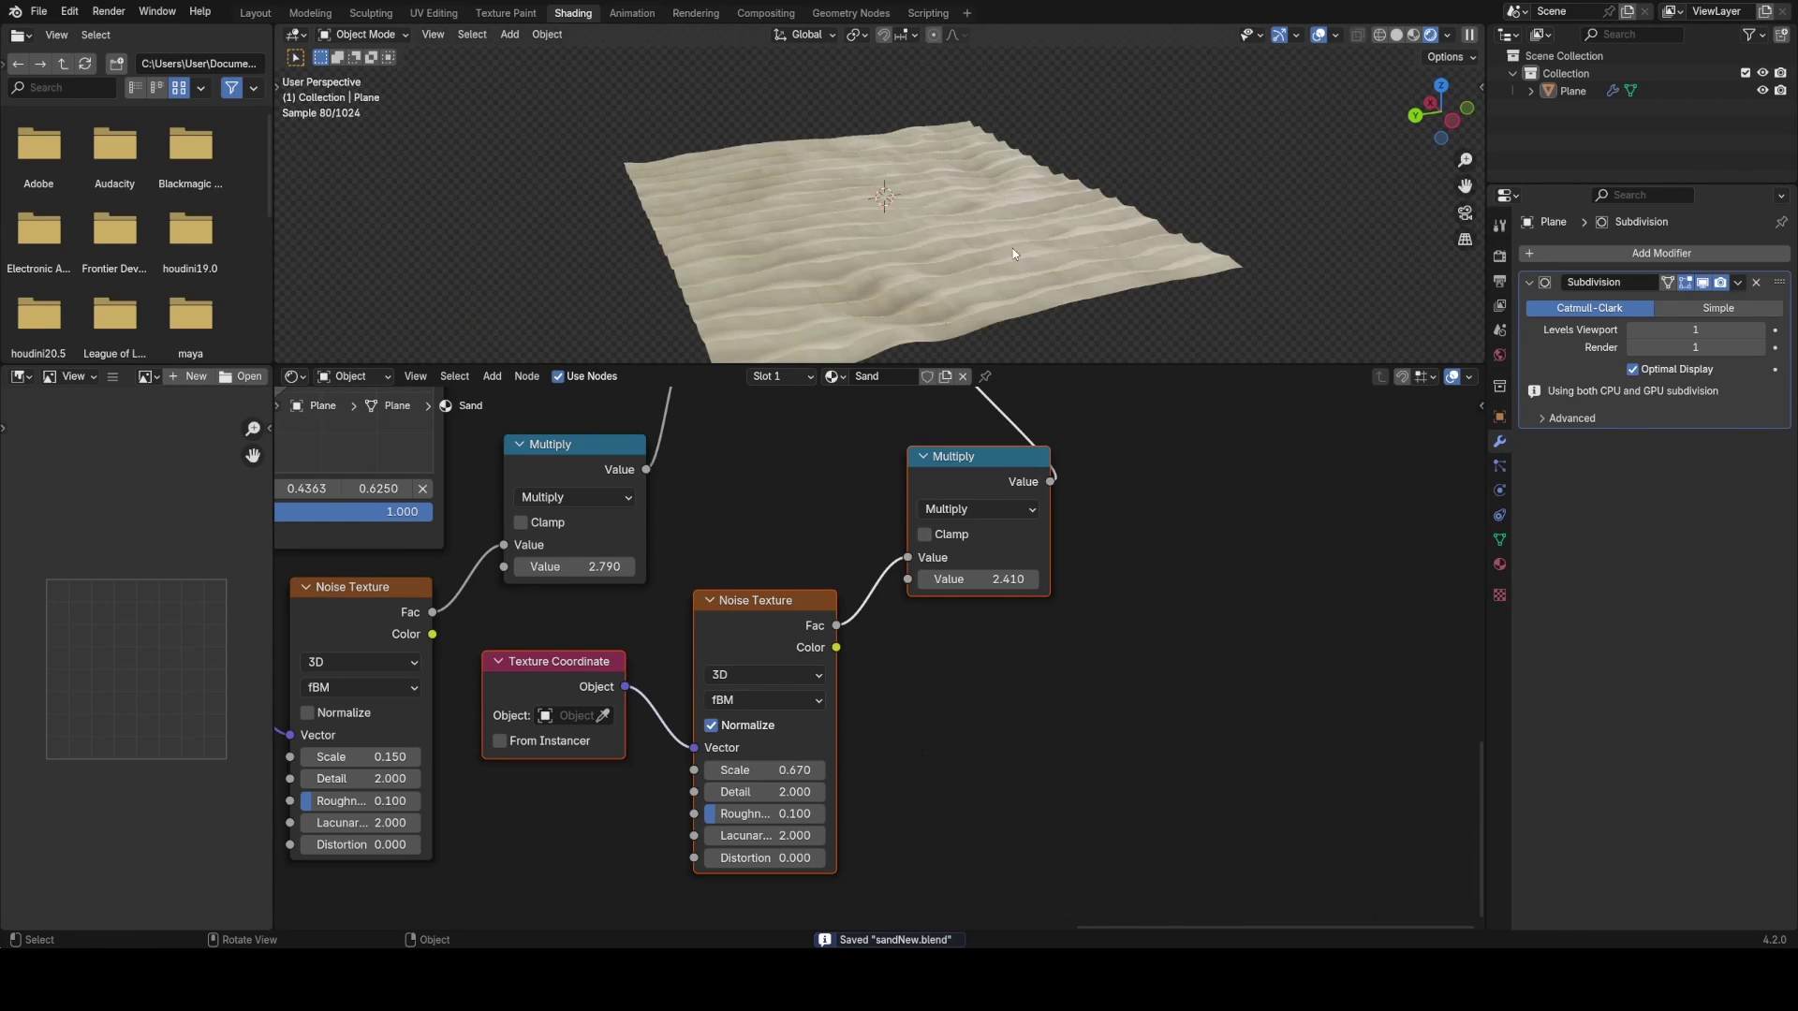
- Group the displacement nodes in a frame labelled Displacement
{"action": "scroll", "coordinate": [1062, 683], "scroll_direction": "down", "scroll_amount": 7}
{"action": "key", "text": "ctrl+j"}
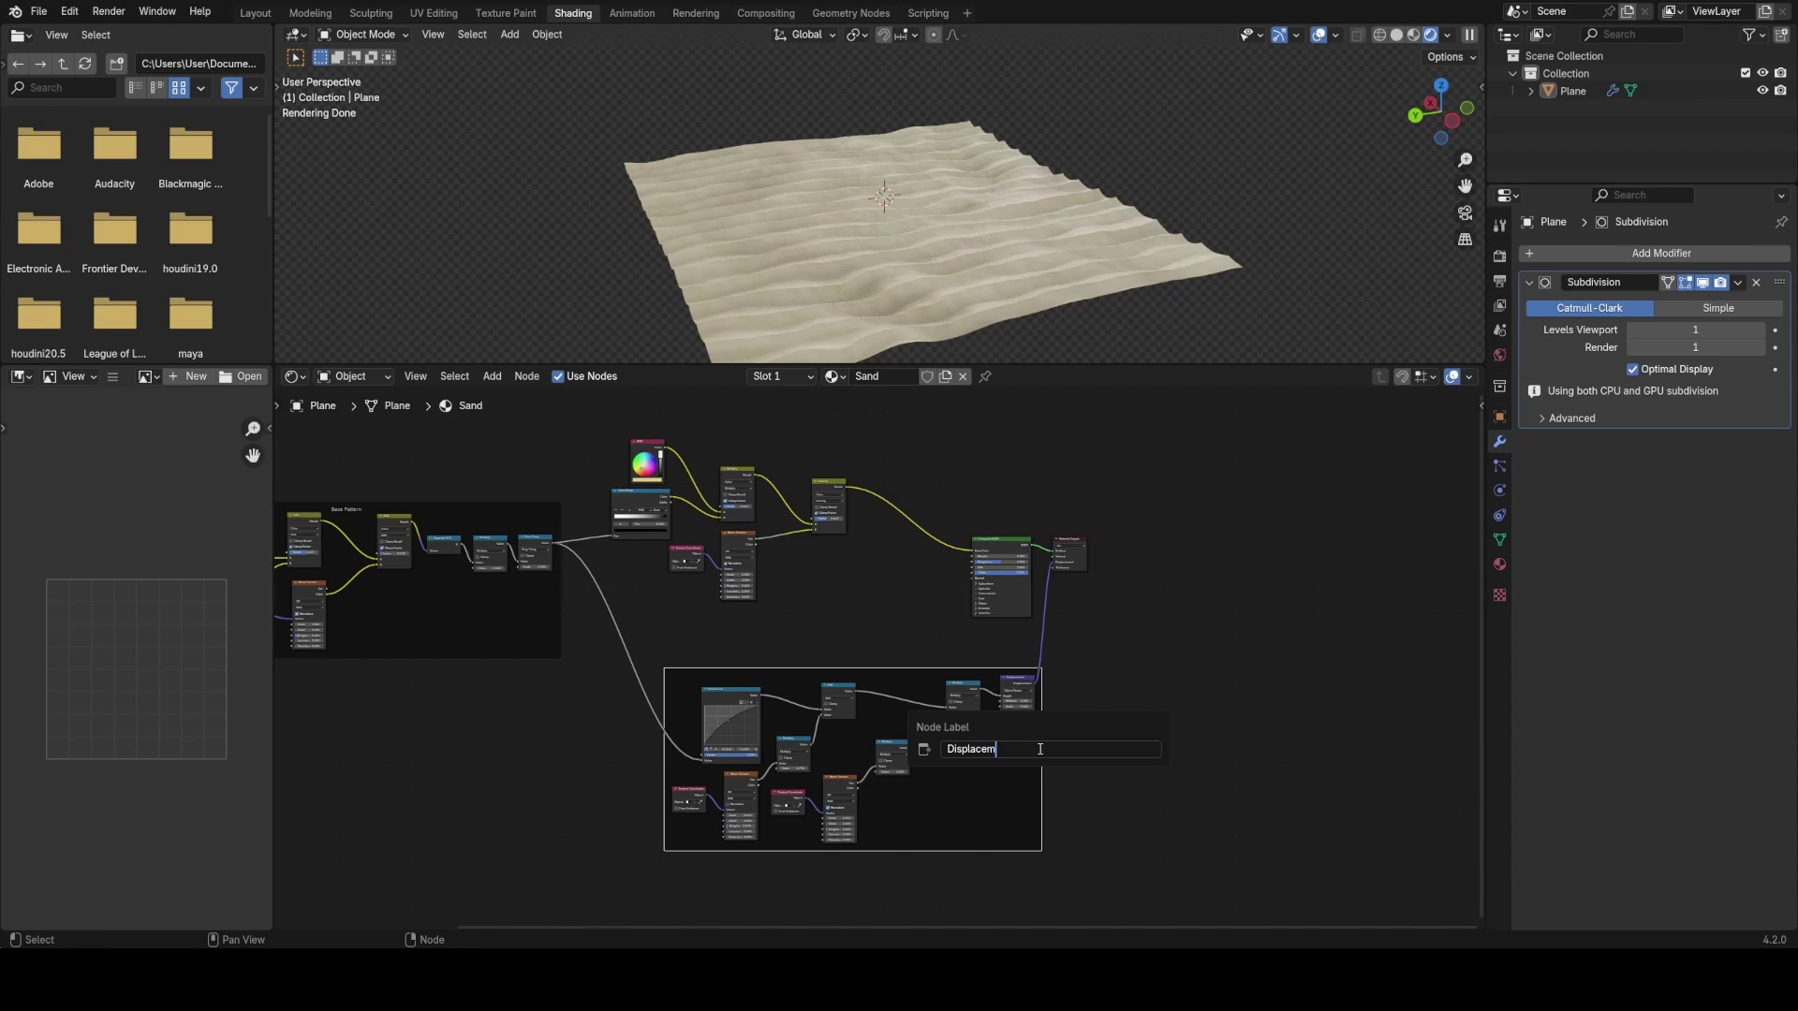
{"action": "type", "text": "ent"}
{"action": "key", "text": "Return"}
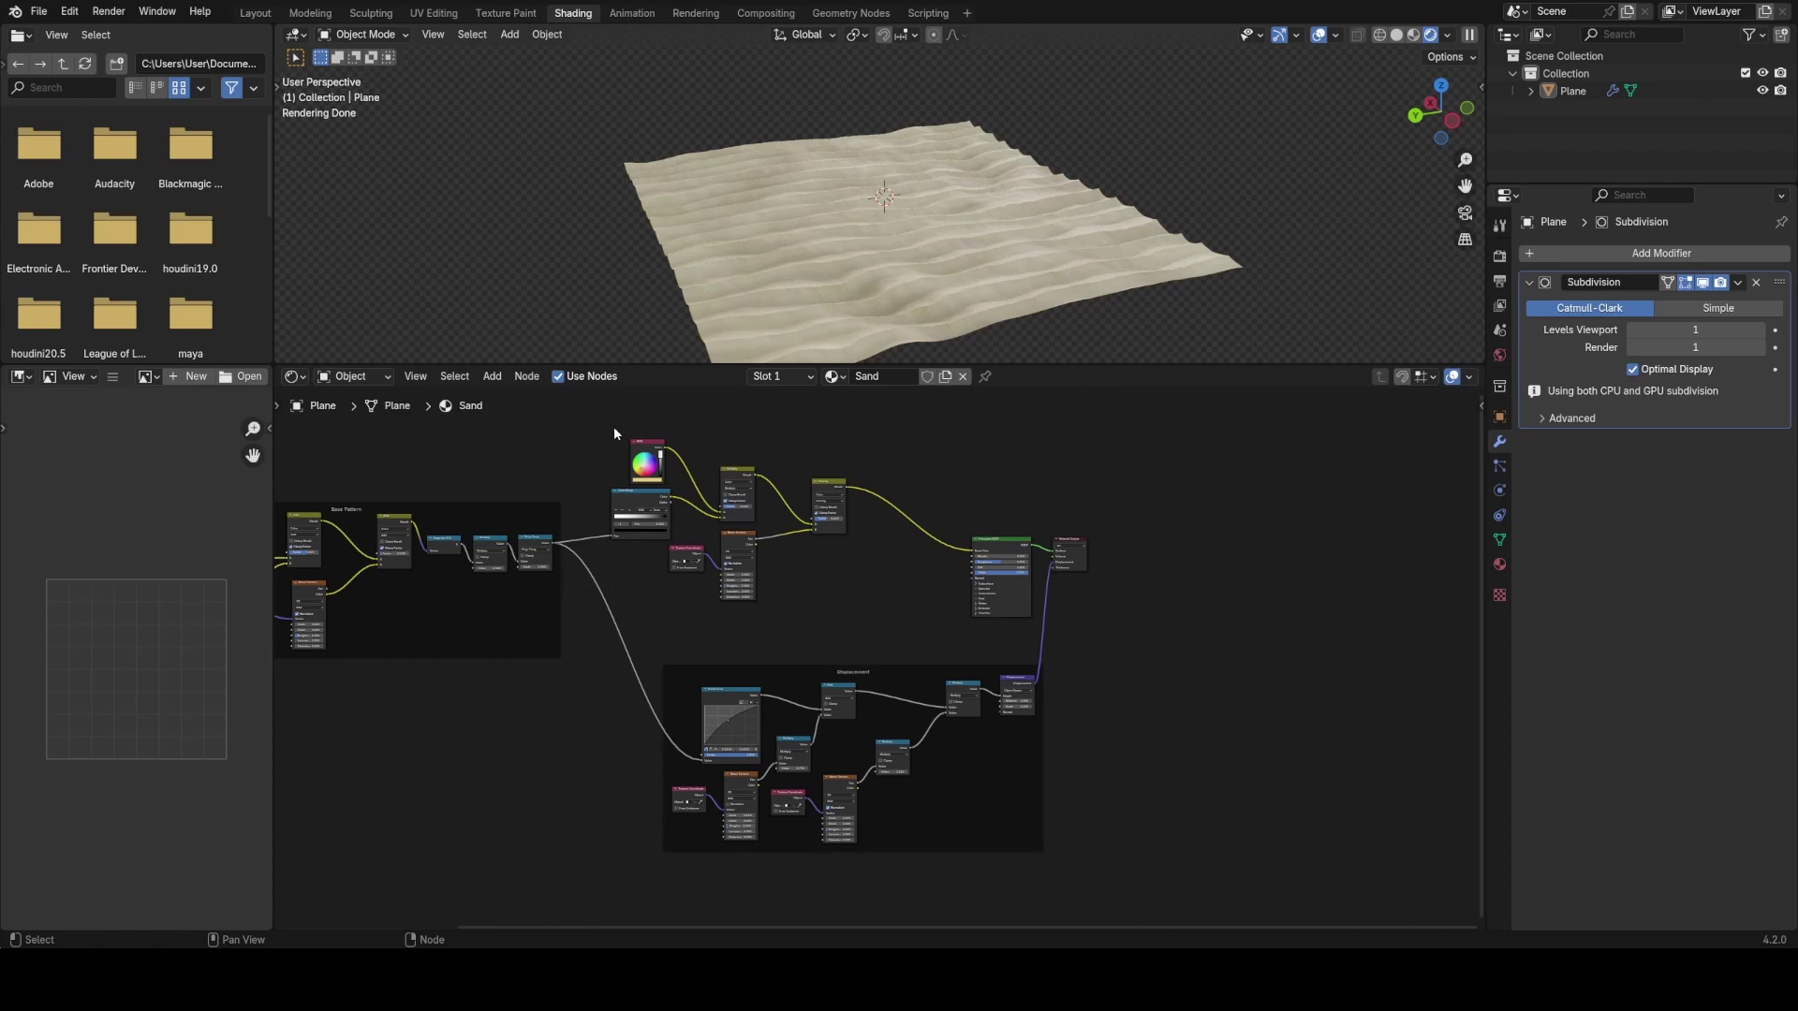
- Group the colour nodes in a frame labelled Color and move it up, away from the Displacement frame
{"action": "left_click_drag", "start_coordinate": [615, 425], "coordinate": [894, 600]}
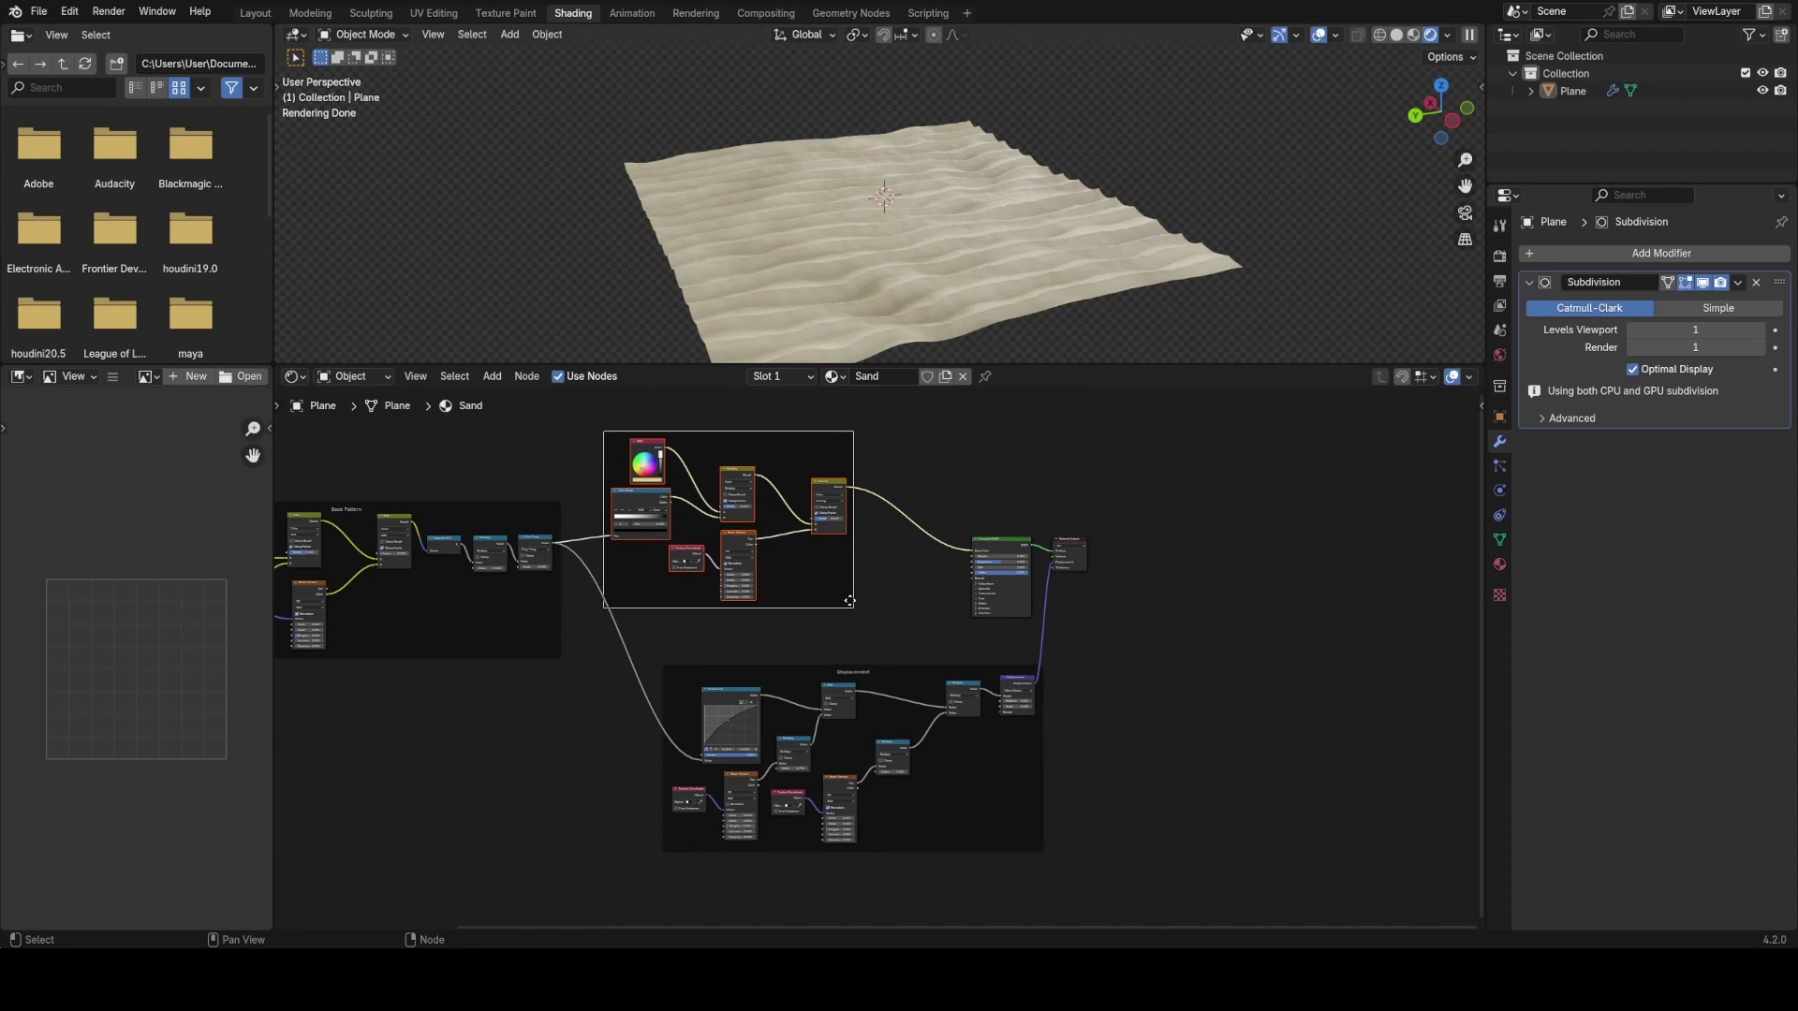
{"action": "key", "text": "F2"}
{"action": "type", "text": "Color"}
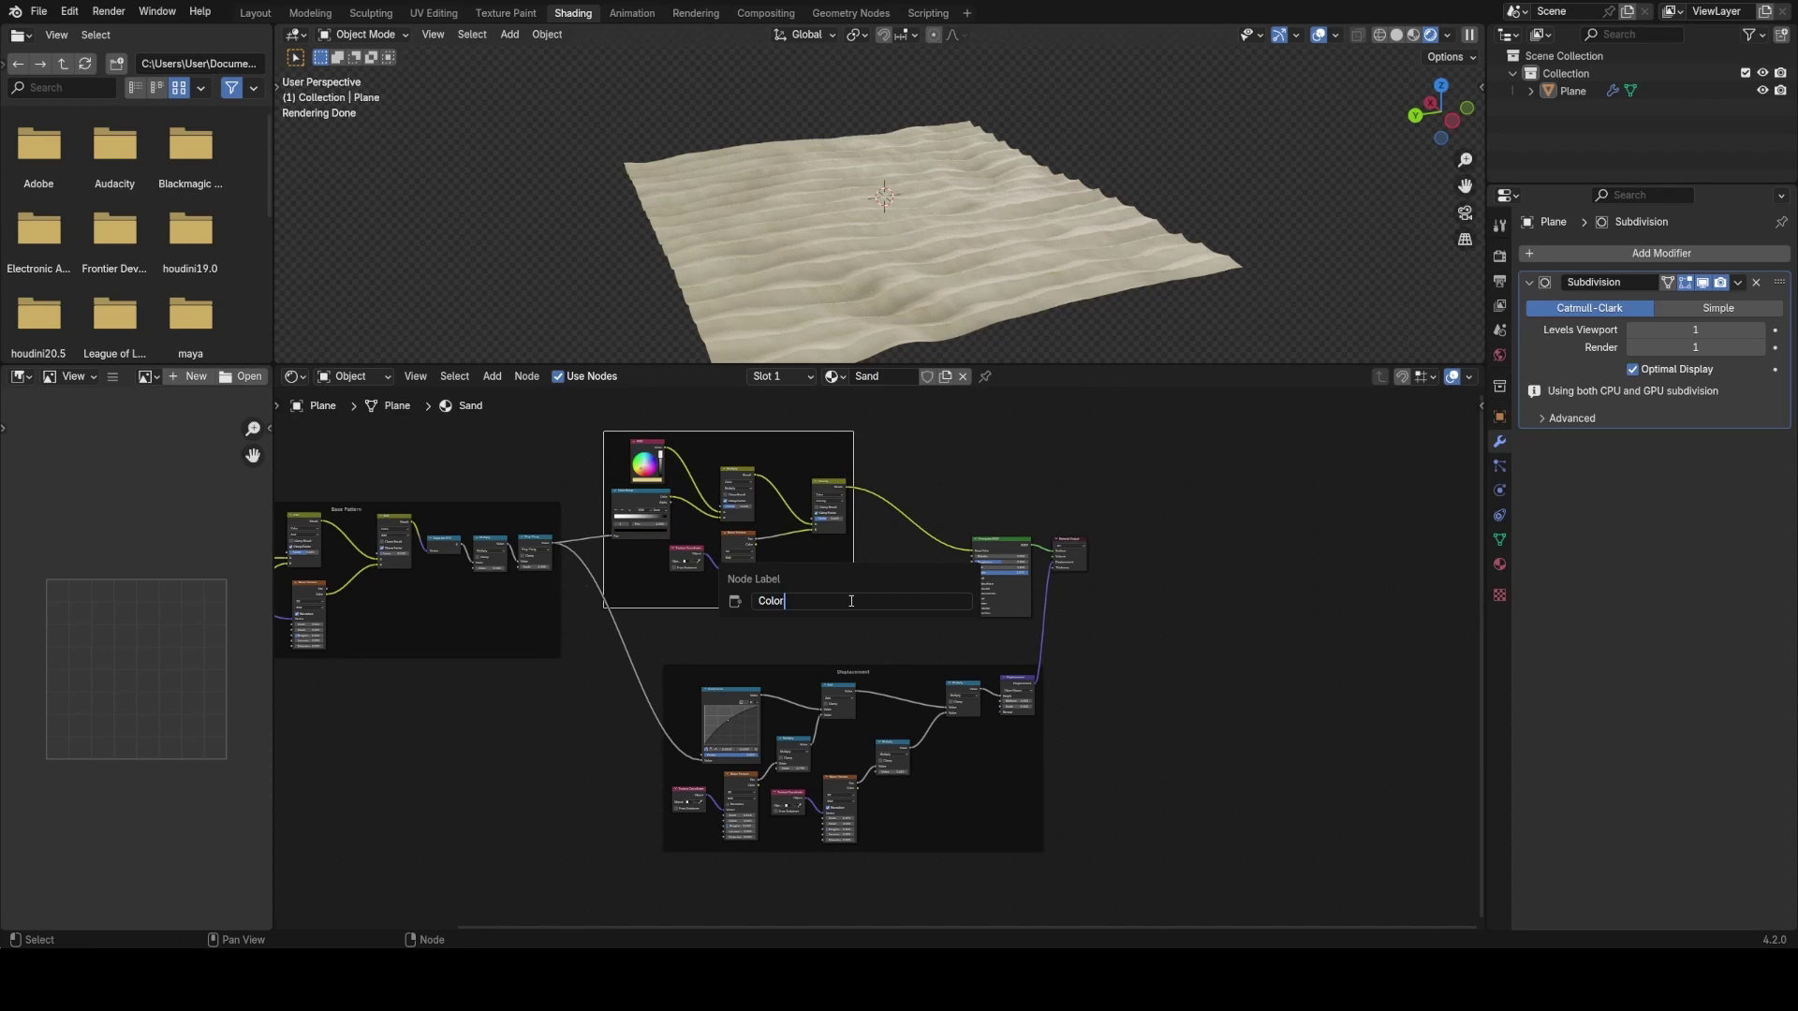
{"action": "key", "text": "Return"}
{"action": "key", "text": "g"}
{"action": "left_click", "coordinate": [989, 502]}
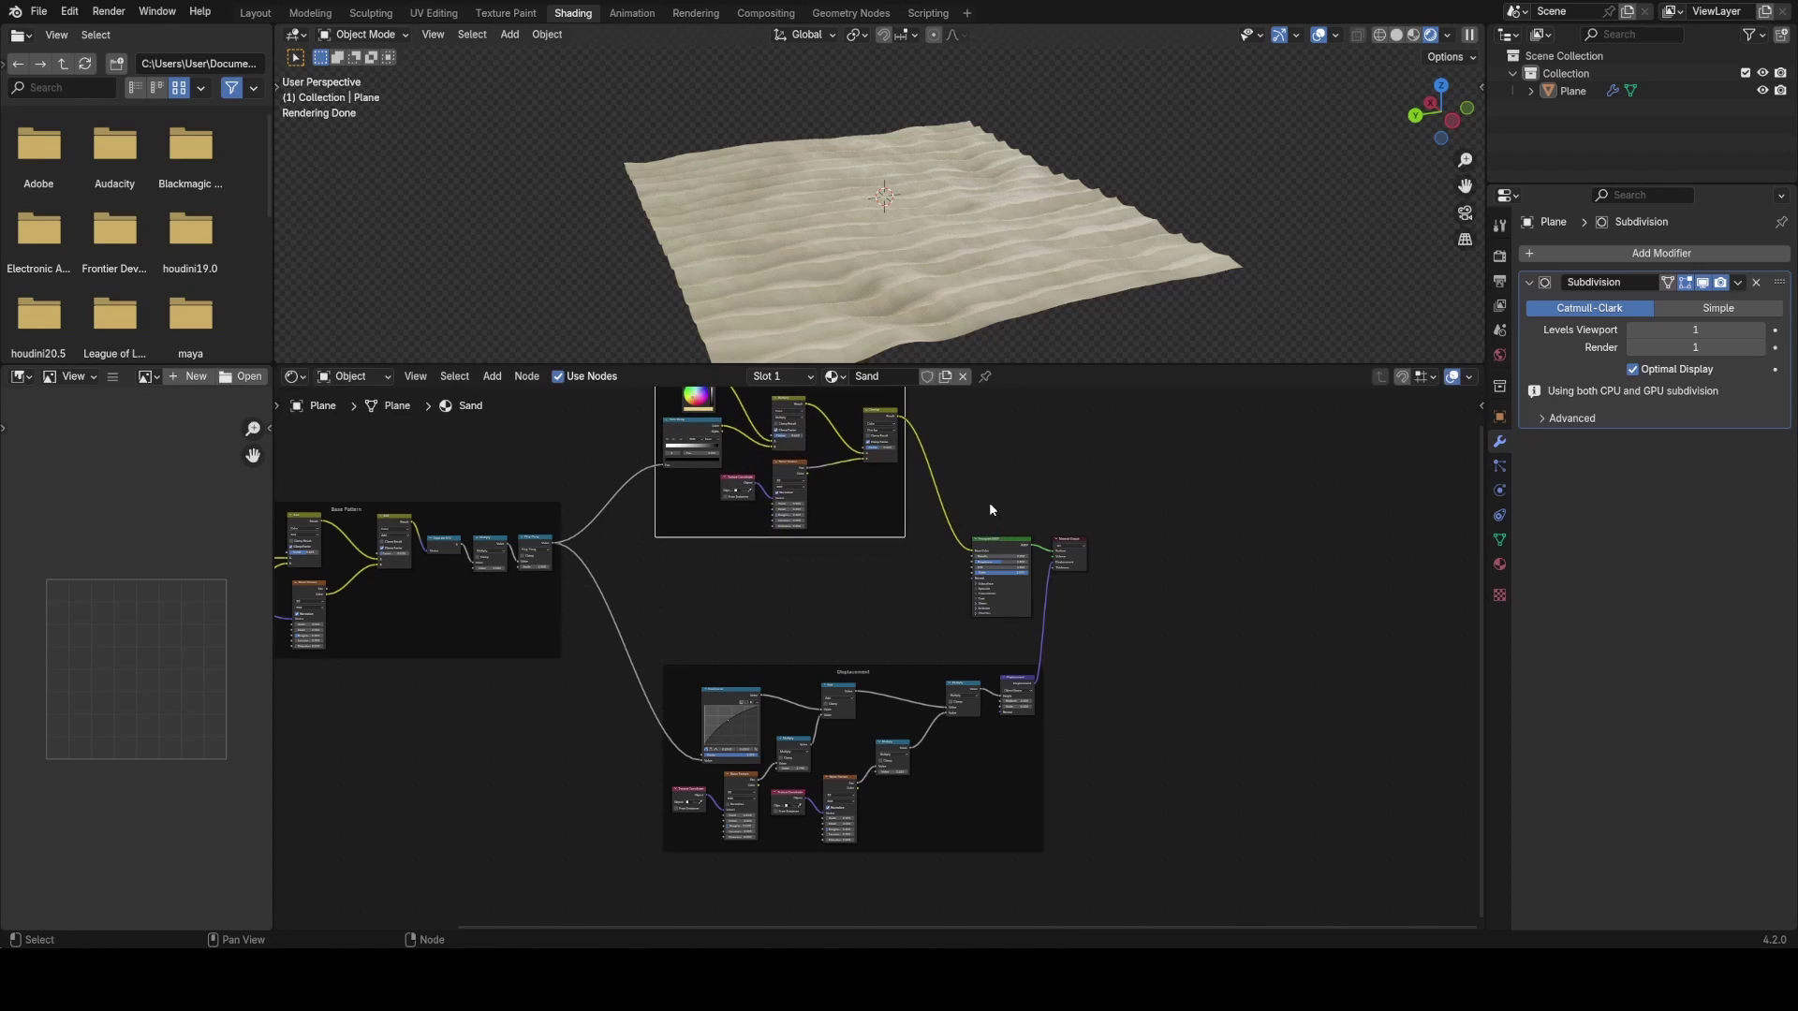
- Space the Base Pattern and Displacement frames farther apart from the other nodes, and save the file
{"action": "middle_click_drag", "start_coordinate": [1021, 542], "coordinate": [1148, 549]}
{"action": "scroll", "coordinate": [1148, 549], "scroll_direction": "down", "scroll_amount": 1}
{"action": "middle_click_drag", "start_coordinate": [829, 646], "coordinate": [975, 653]}
{"action": "left_click_drag", "start_coordinate": [811, 668], "coordinate": [701, 672]}
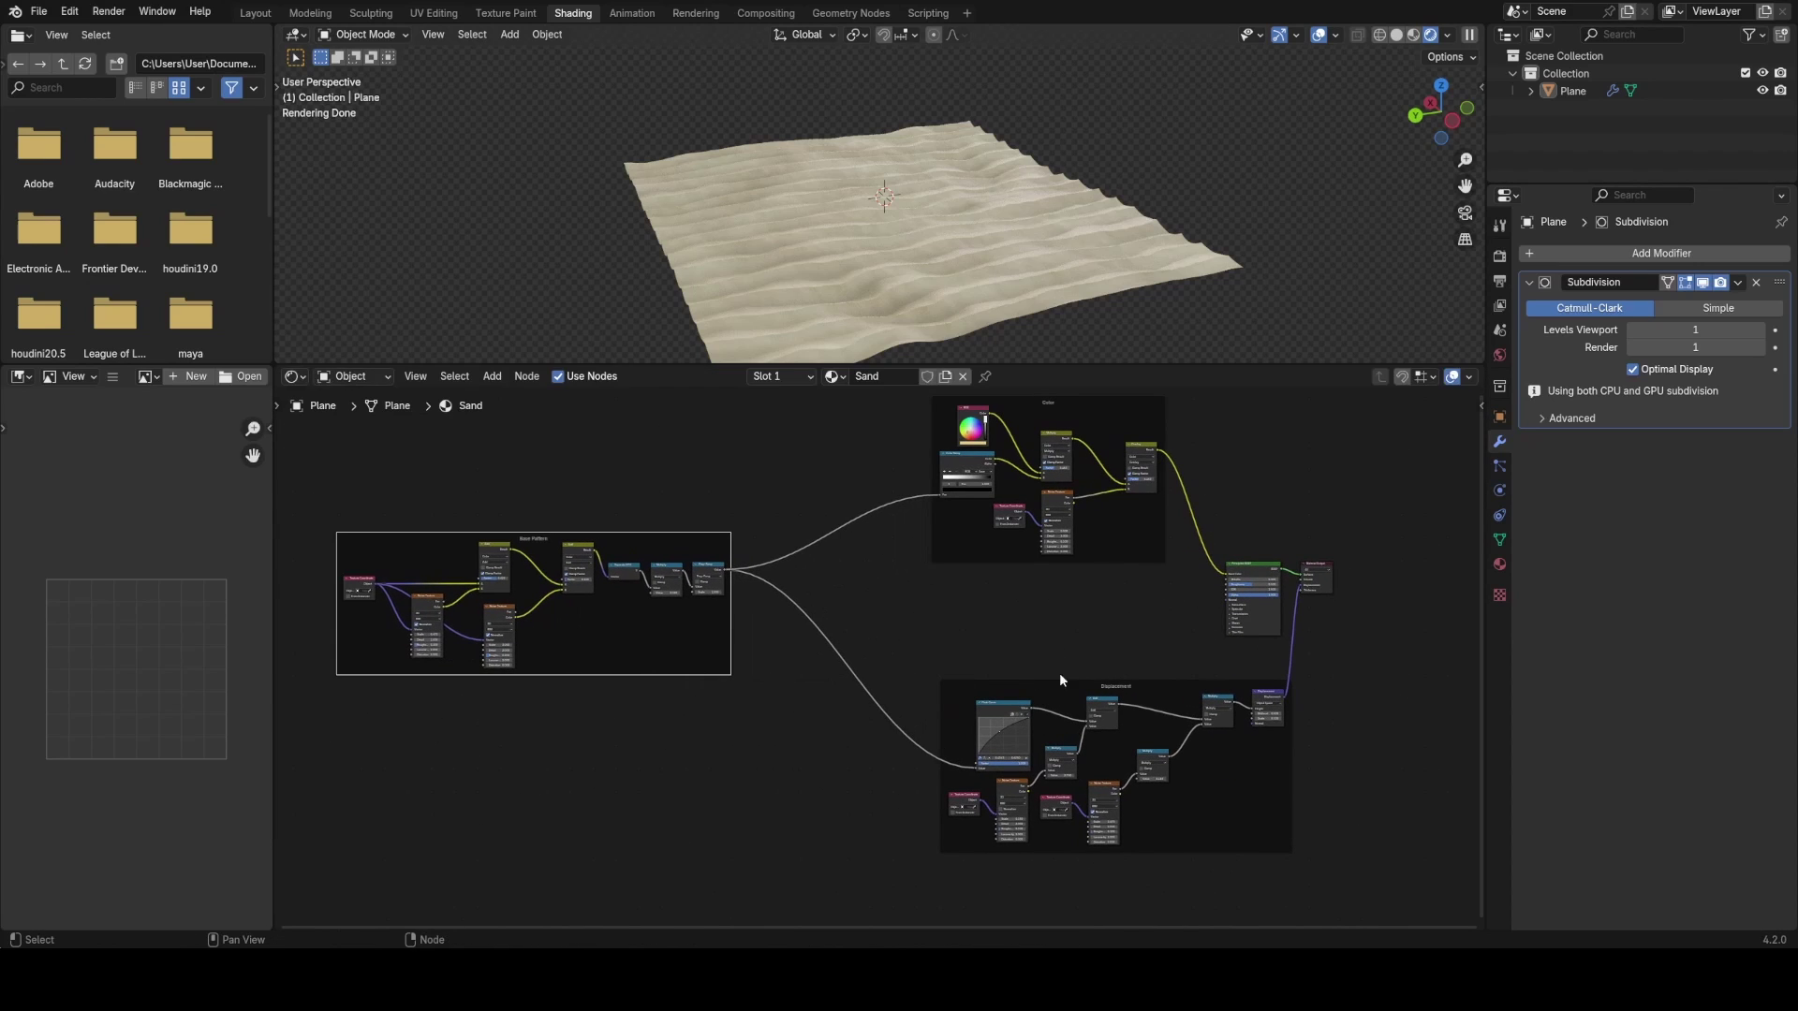
{"action": "left_click", "coordinate": [1021, 672]}
{"action": "left_click_drag", "start_coordinate": [1016, 684], "coordinate": [961, 733]}
{"action": "left_click", "coordinate": [1013, 663]}
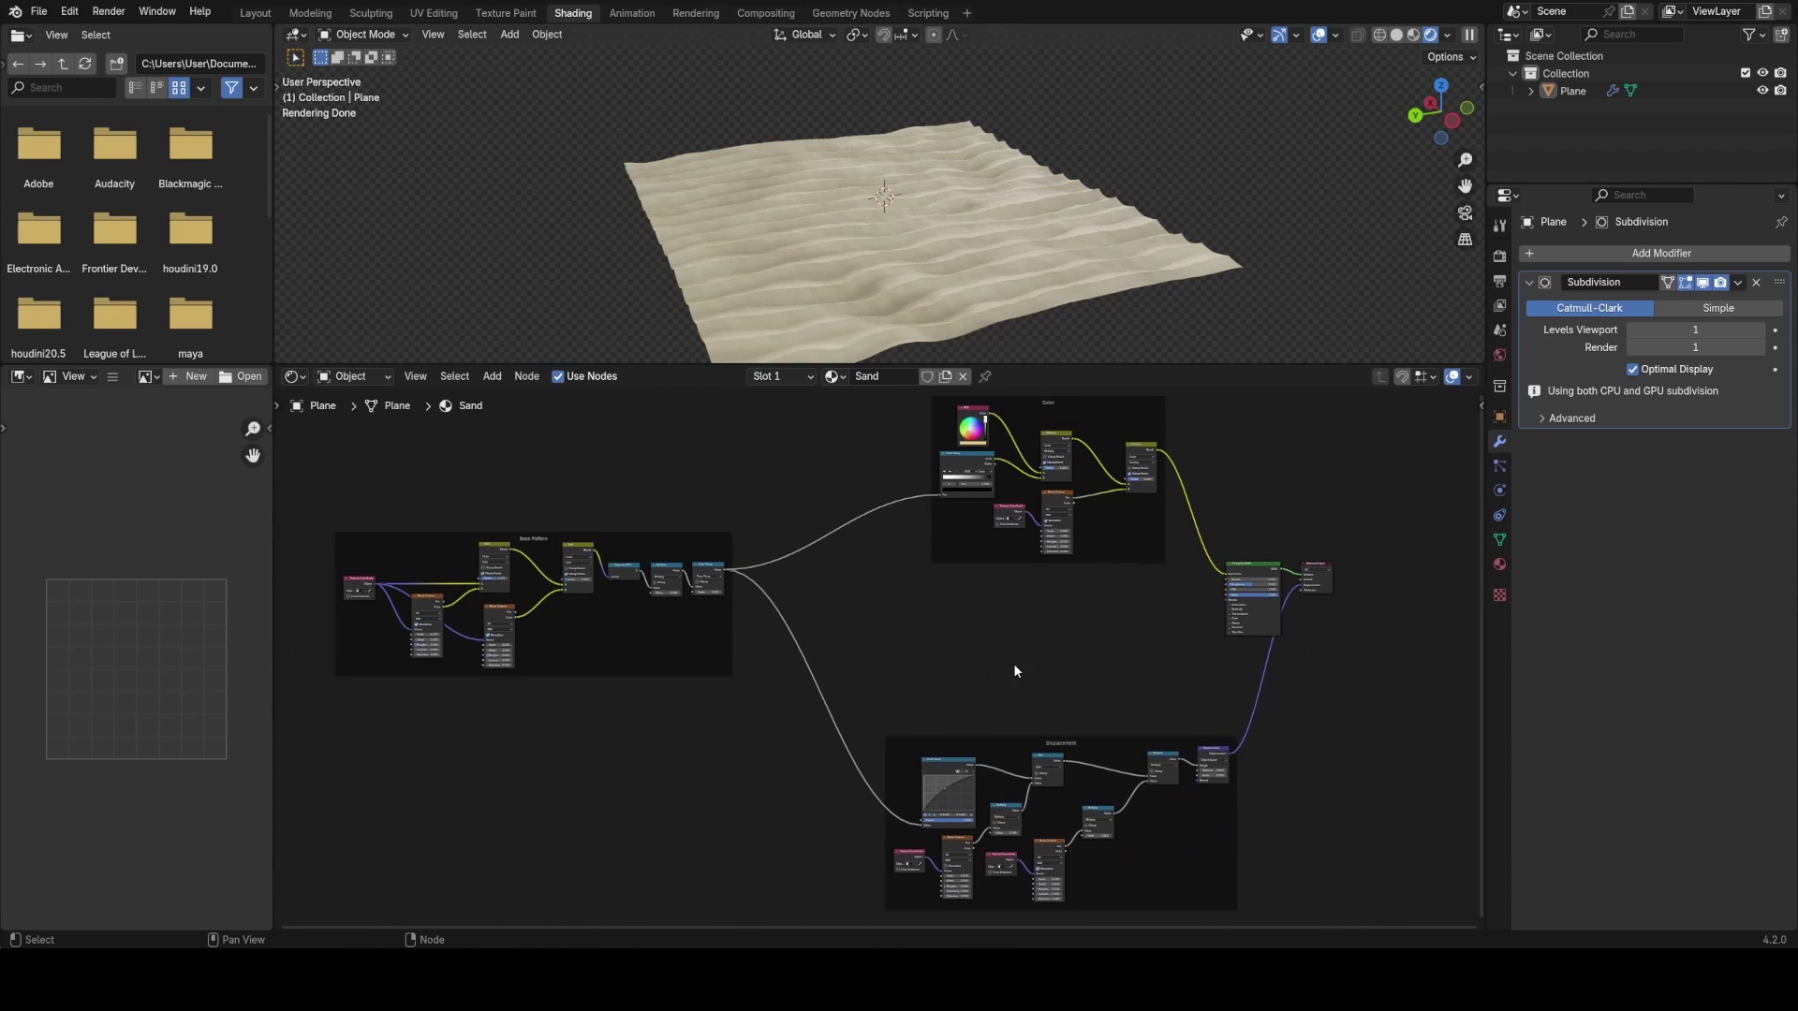
{"action": "key", "text": "ctrl+s"}
- Move the Material Output node farther from the Principled BSDF and save the file
{"action": "scroll", "coordinate": [1095, 638], "scroll_direction": "up", "scroll_amount": 1}
{"action": "middle_click_drag", "start_coordinate": [1096, 638], "coordinate": [986, 657]}
{"action": "scroll", "coordinate": [978, 653], "scroll_direction": "up", "scroll_amount": 5}
{"action": "middle_click_drag", "start_coordinate": [1340, 625], "coordinate": [1122, 570]}
{"action": "scroll", "coordinate": [1122, 570], "scroll_direction": "up", "scroll_amount": 4}
{"action": "left_click_drag", "start_coordinate": [1151, 500], "coordinate": [1206, 573]}
{"action": "key", "text": "ctrl+s"}
- Add a Noise Texture node in the empty area between the Color and Displacement frames
{"action": "middle_click_drag", "start_coordinate": [796, 537], "coordinate": [987, 582]}
{"action": "scroll", "coordinate": [987, 582], "scroll_direction": "up", "scroll_amount": 1}
{"action": "middle_click_drag", "start_coordinate": [761, 614], "coordinate": [876, 644]}
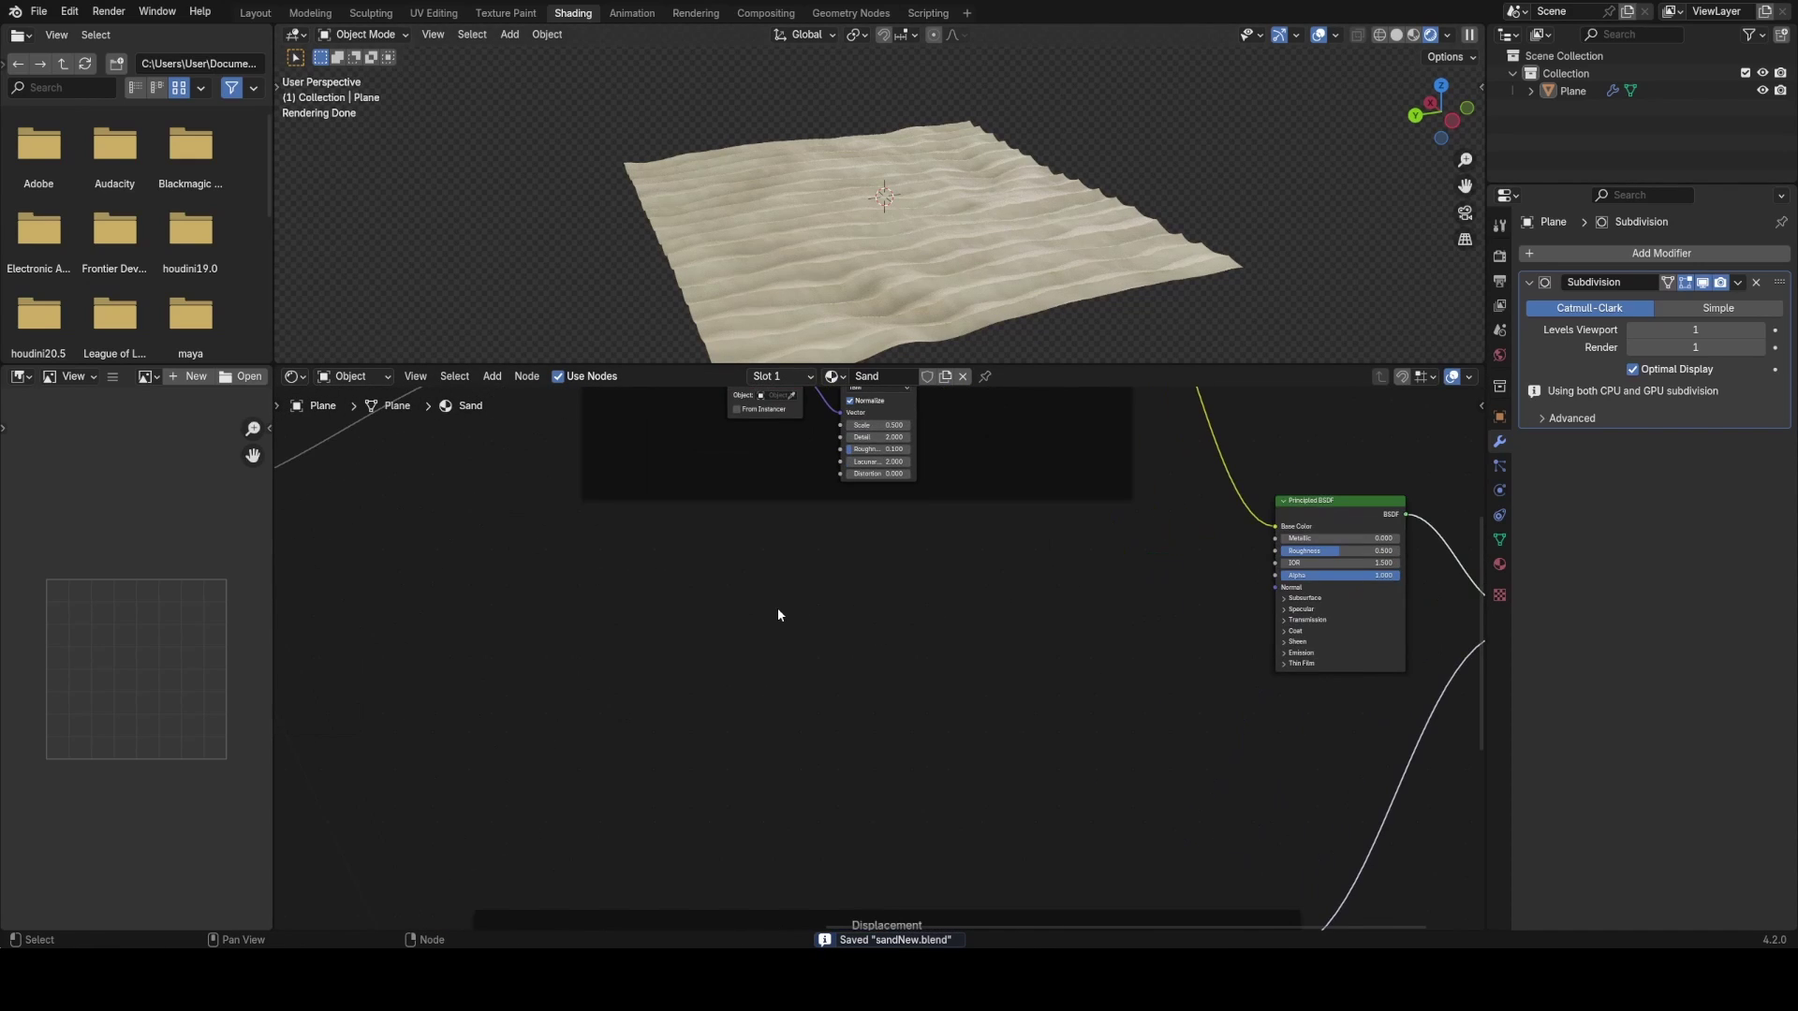
{"action": "key", "text": "shift+a"}
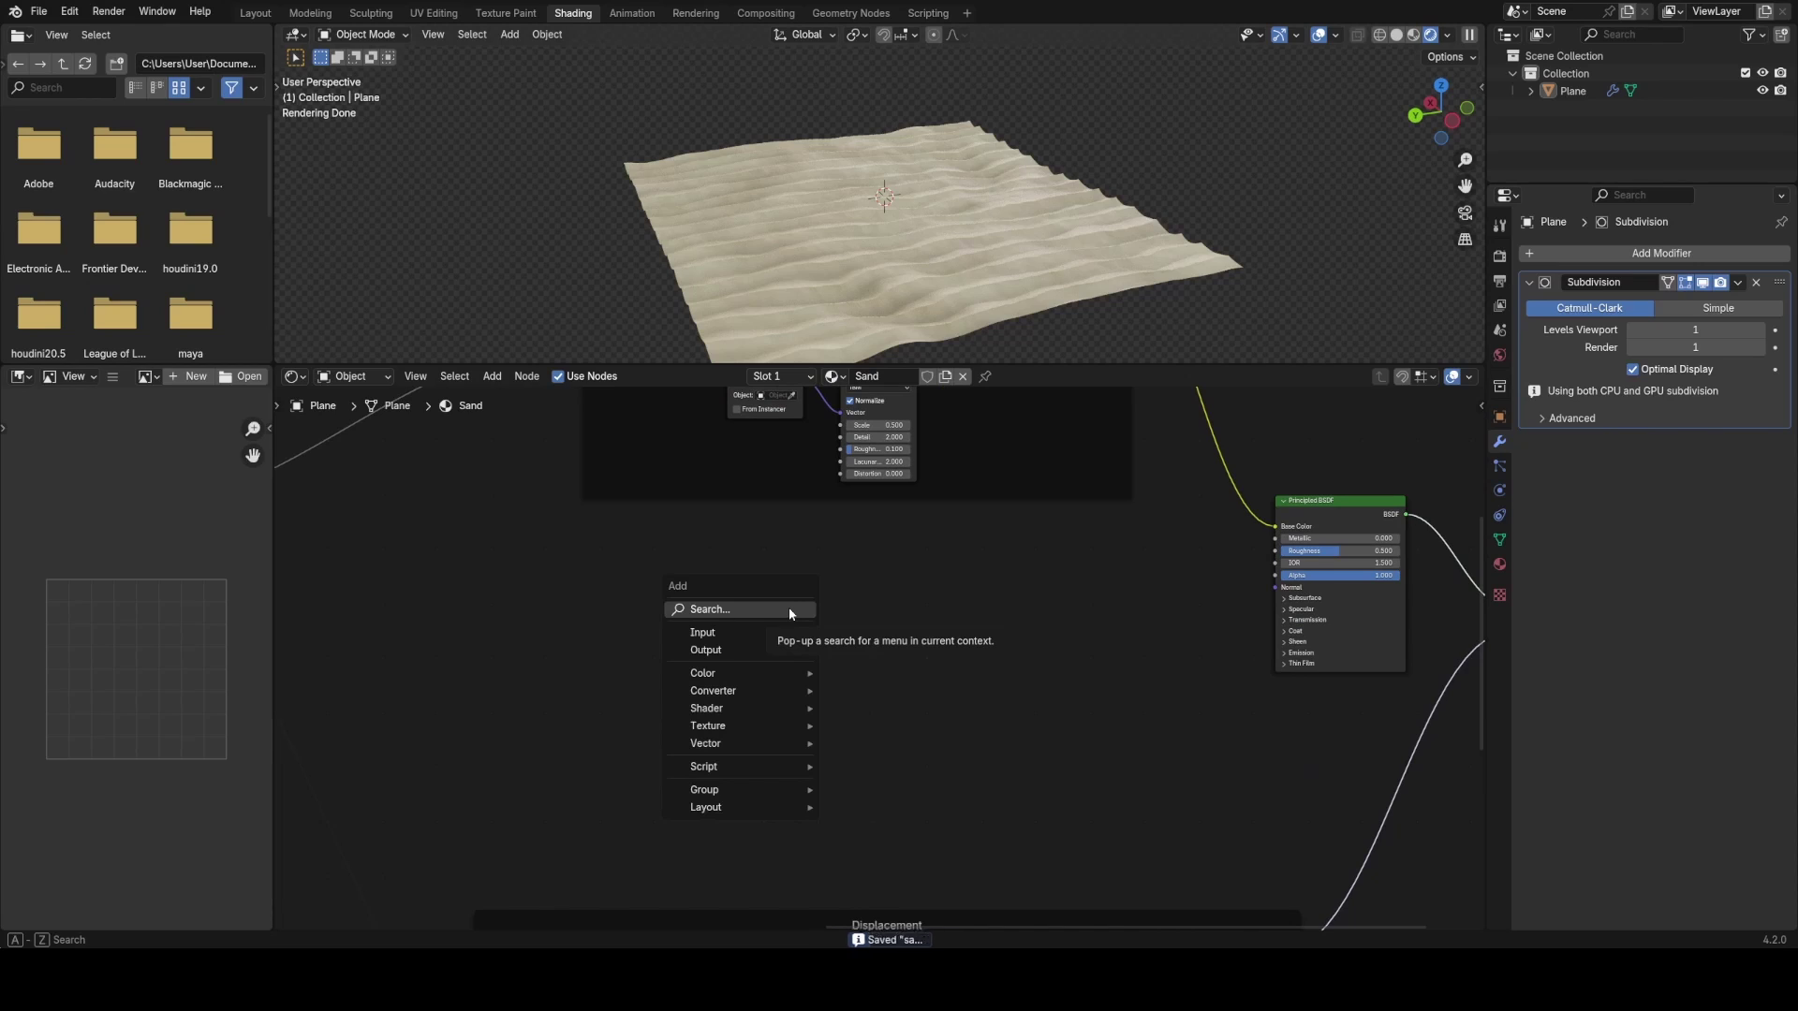
{"action": "left_click", "coordinate": [789, 610]}
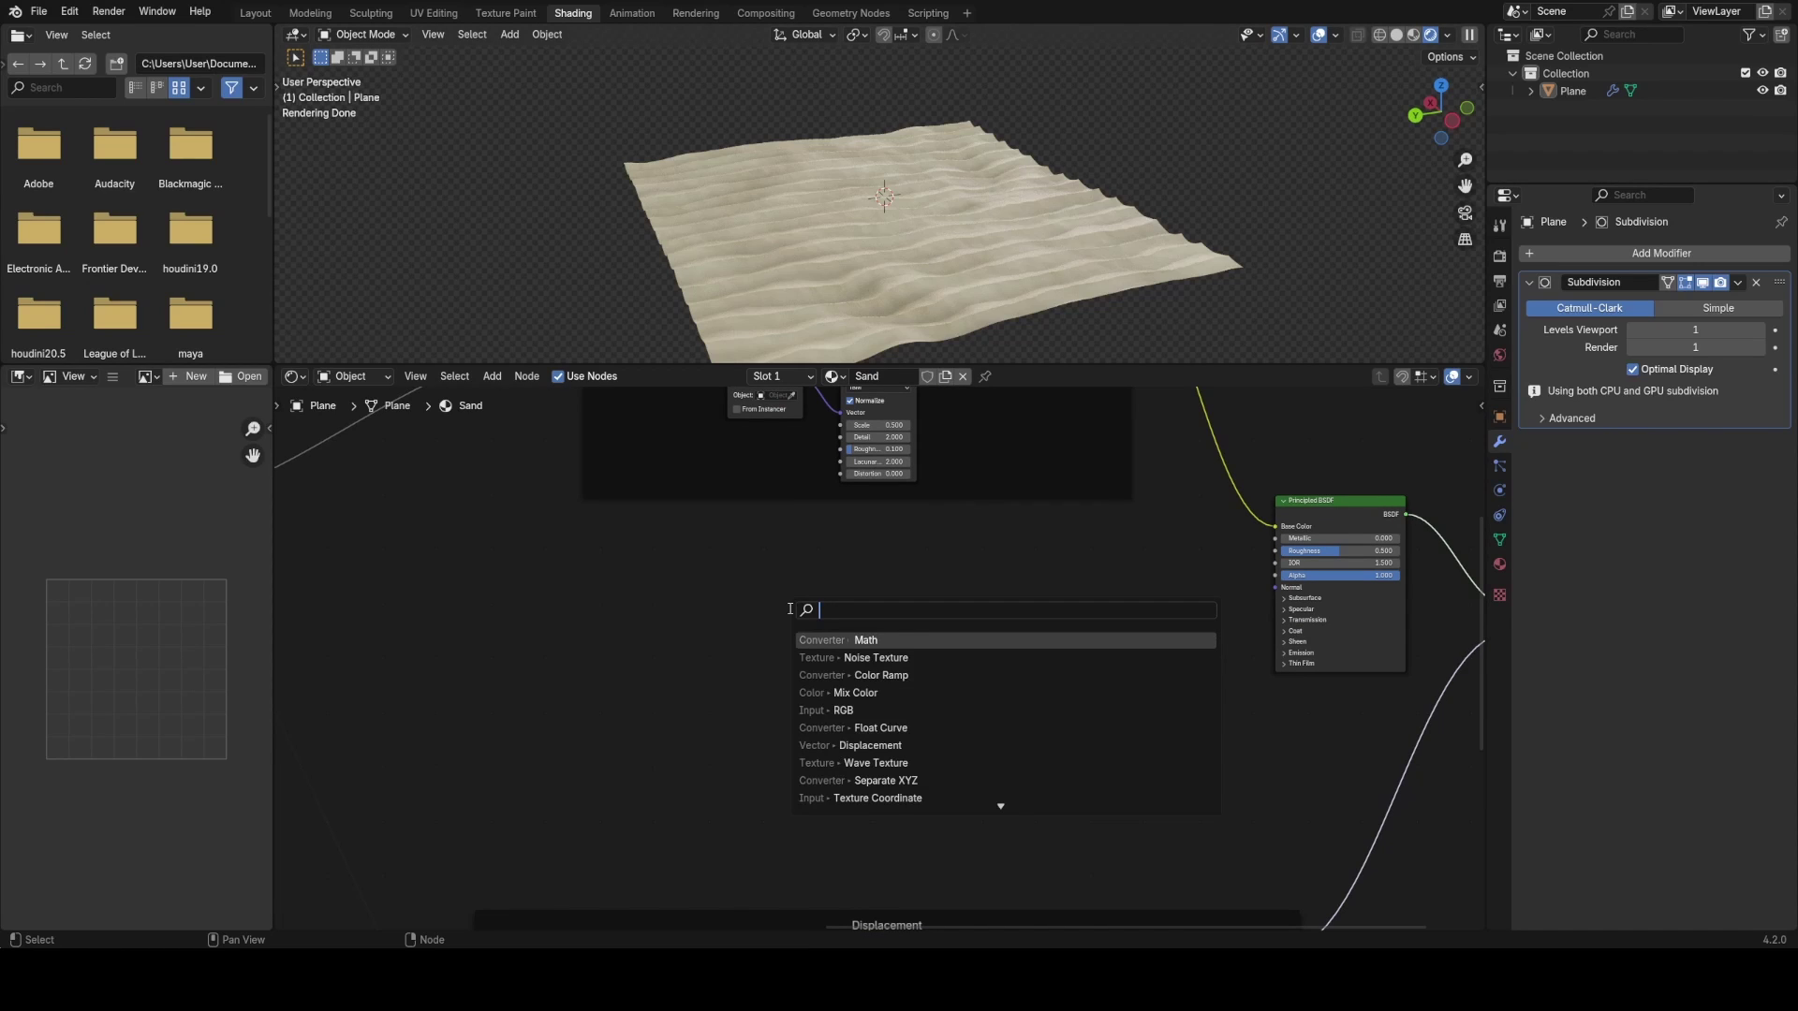
{"action": "type", "text": "noi"}
{"action": "key", "text": "Return"}
{"action": "left_click", "coordinate": [732, 576]}
{"action": "scroll", "coordinate": [734, 575], "scroll_direction": "up", "scroll_amount": 4}
{"action": "middle_click_drag", "start_coordinate": [740, 575], "coordinate": [922, 553]}
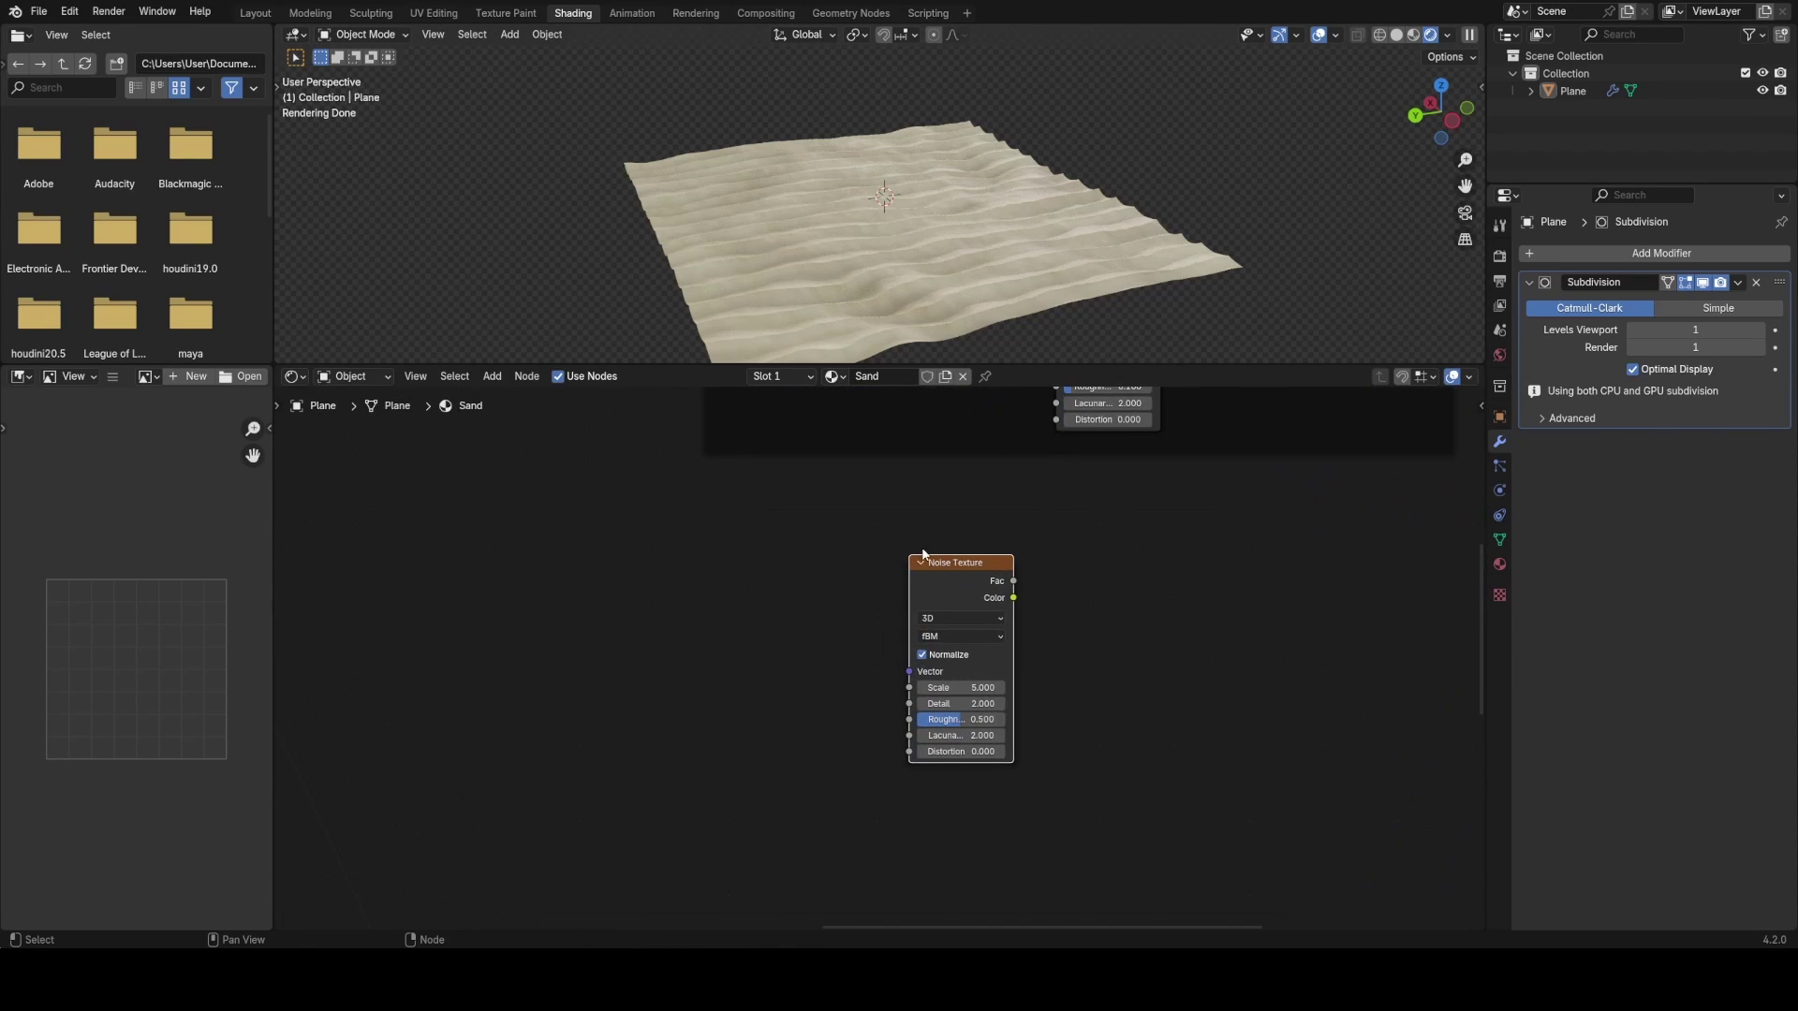
{"action": "scroll", "coordinate": [929, 440], "scroll_direction": "down", "scroll_amount": 1}
{"action": "middle_click_drag", "start_coordinate": [932, 423], "coordinate": [960, 530]}
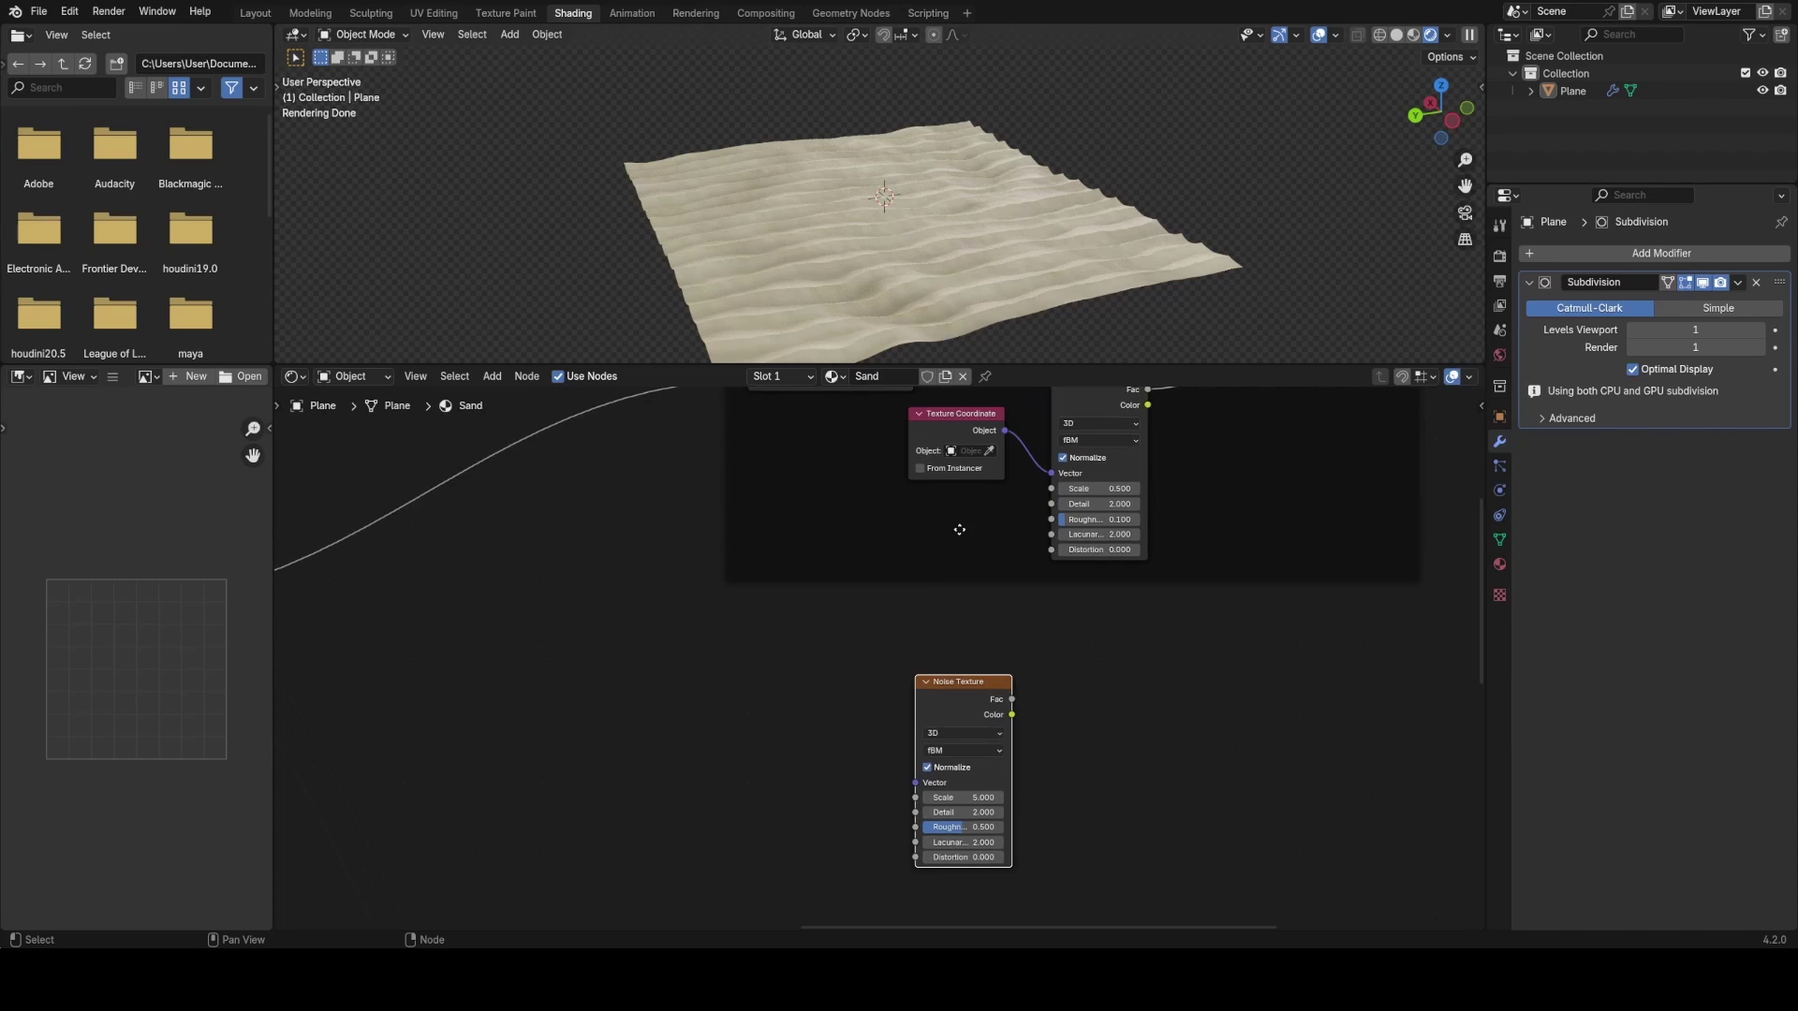
- Duplicate the Texture Coordinate node beside the new Noise Texture and connect its Object output to the noise's Vector input
{"action": "left_click", "coordinate": [943, 433]}
{"action": "key", "text": "shift+d"}
{"action": "left_click", "coordinate": [720, 719]}
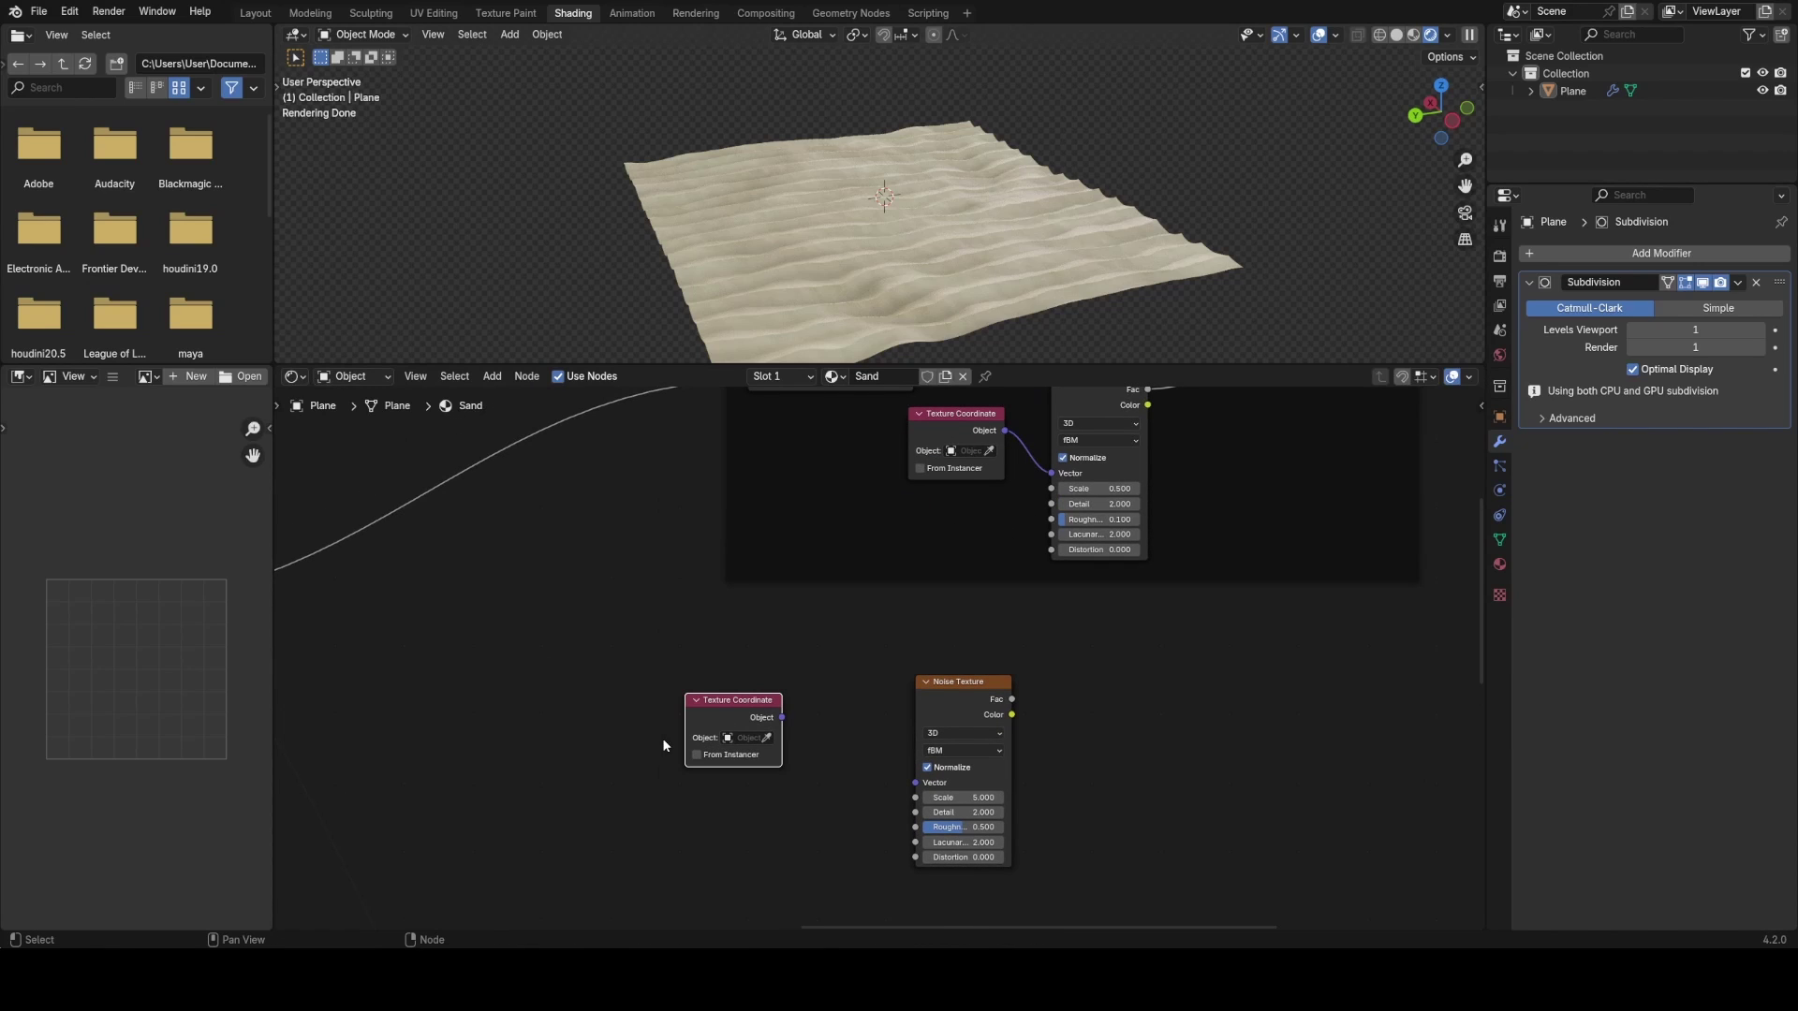
{"action": "left_click_drag", "start_coordinate": [782, 717], "coordinate": [965, 780]}
{"action": "middle_click_drag", "start_coordinate": [1051, 761], "coordinate": [770, 694]}
{"action": "scroll", "coordinate": [769, 694], "scroll_direction": "up", "scroll_amount": 4}
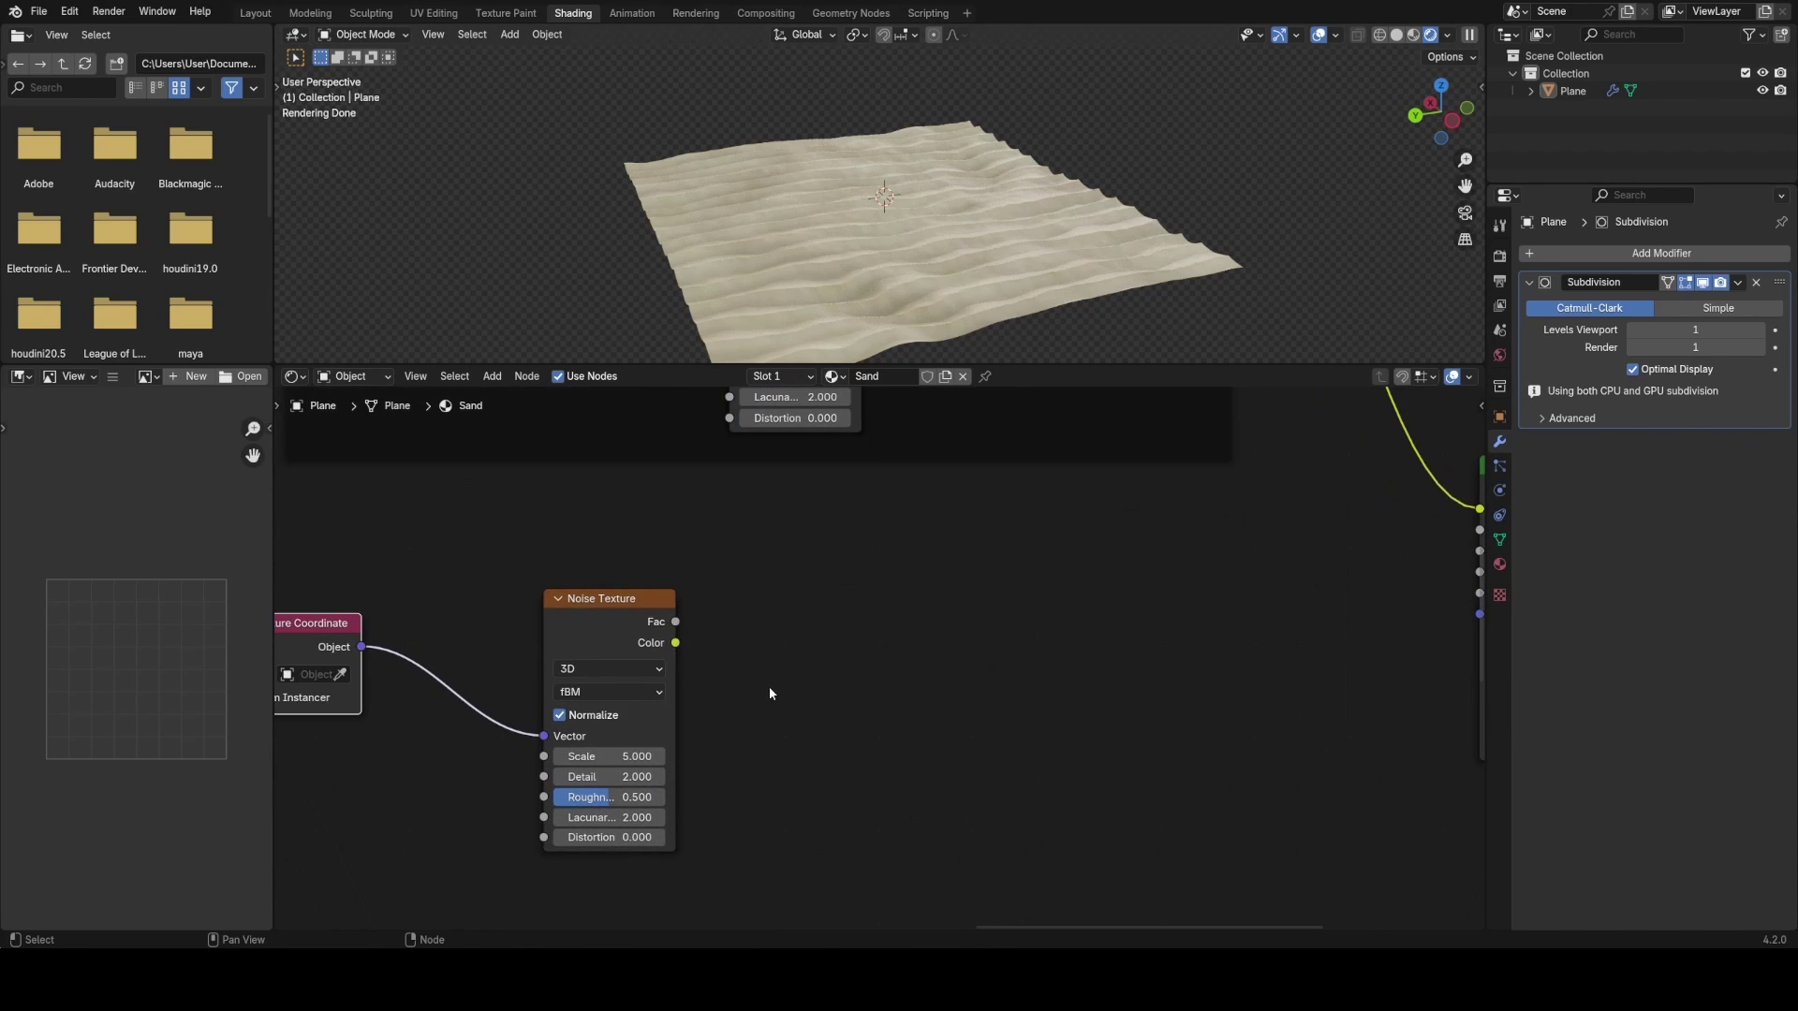
- Preview the new Noise Texture on the plane and set its Scale to 15
{"action": "left_click", "coordinate": [627, 636], "text": "ctrl+shift"}
{"action": "middle_click_drag", "start_coordinate": [808, 211], "coordinate": [908, 289]}
{"action": "scroll", "coordinate": [845, 245], "scroll_direction": "up", "scroll_amount": 6}
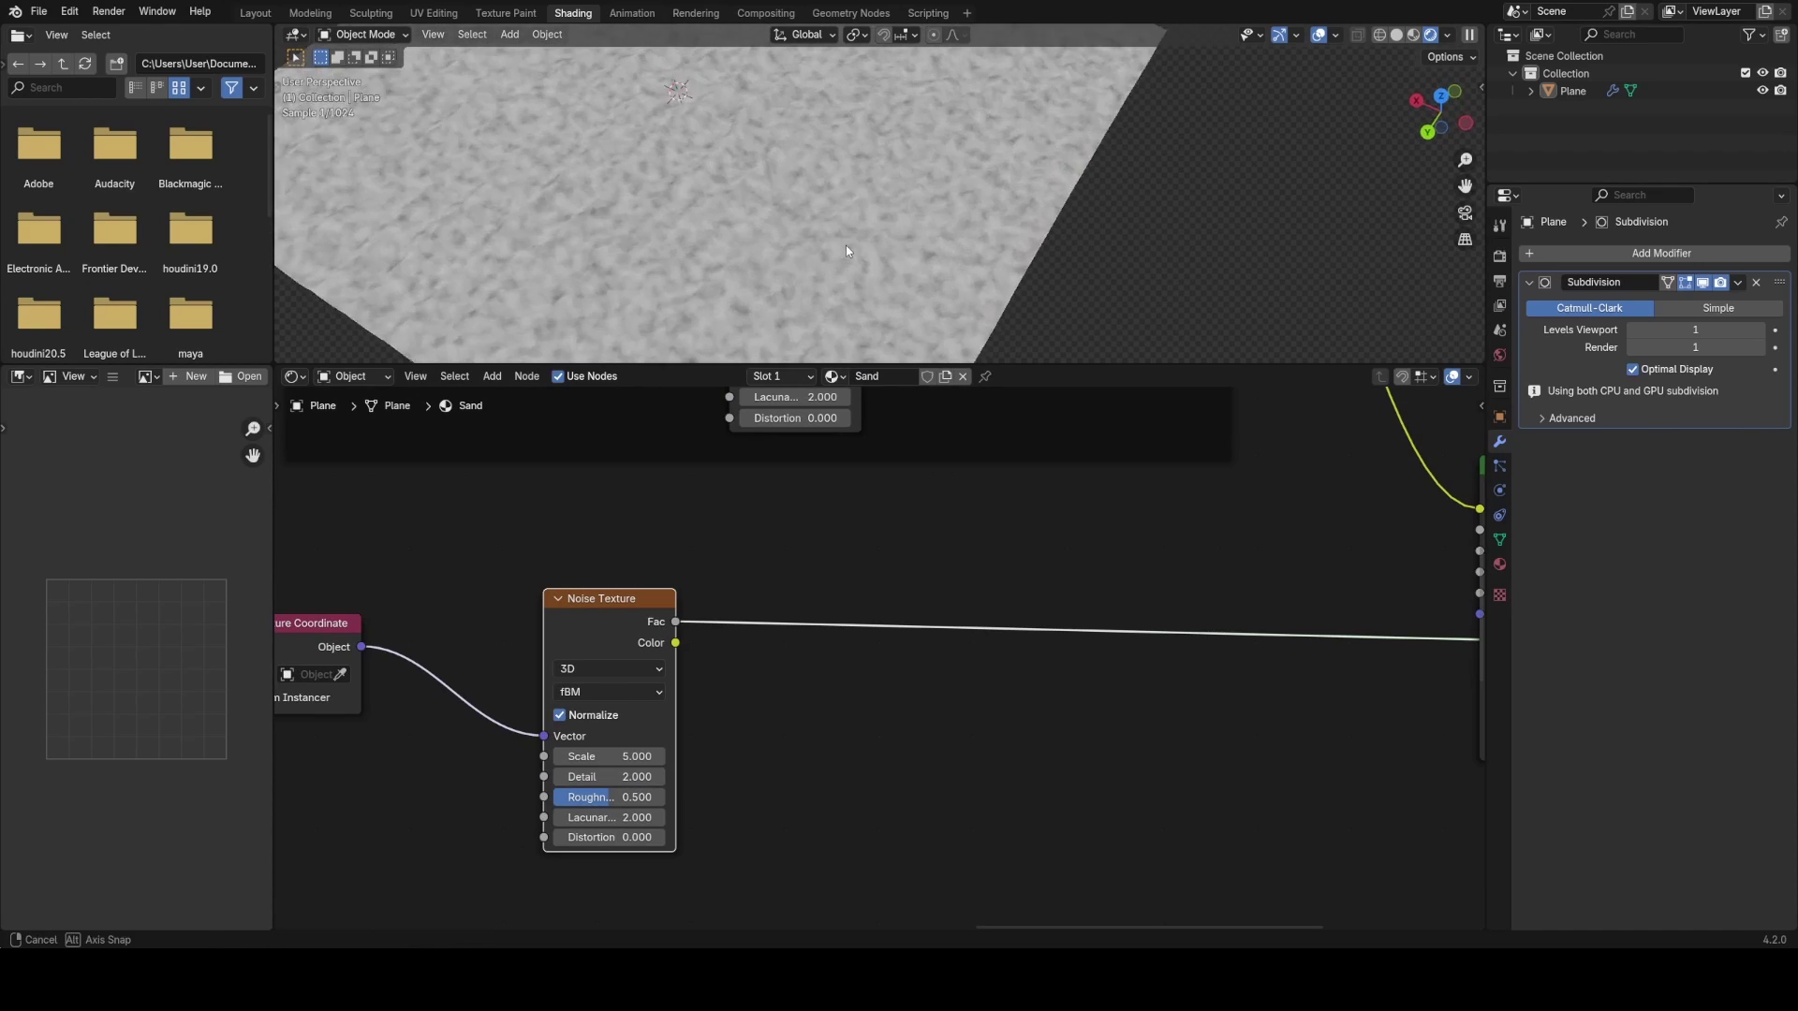
{"action": "left_click", "coordinate": [600, 757]}
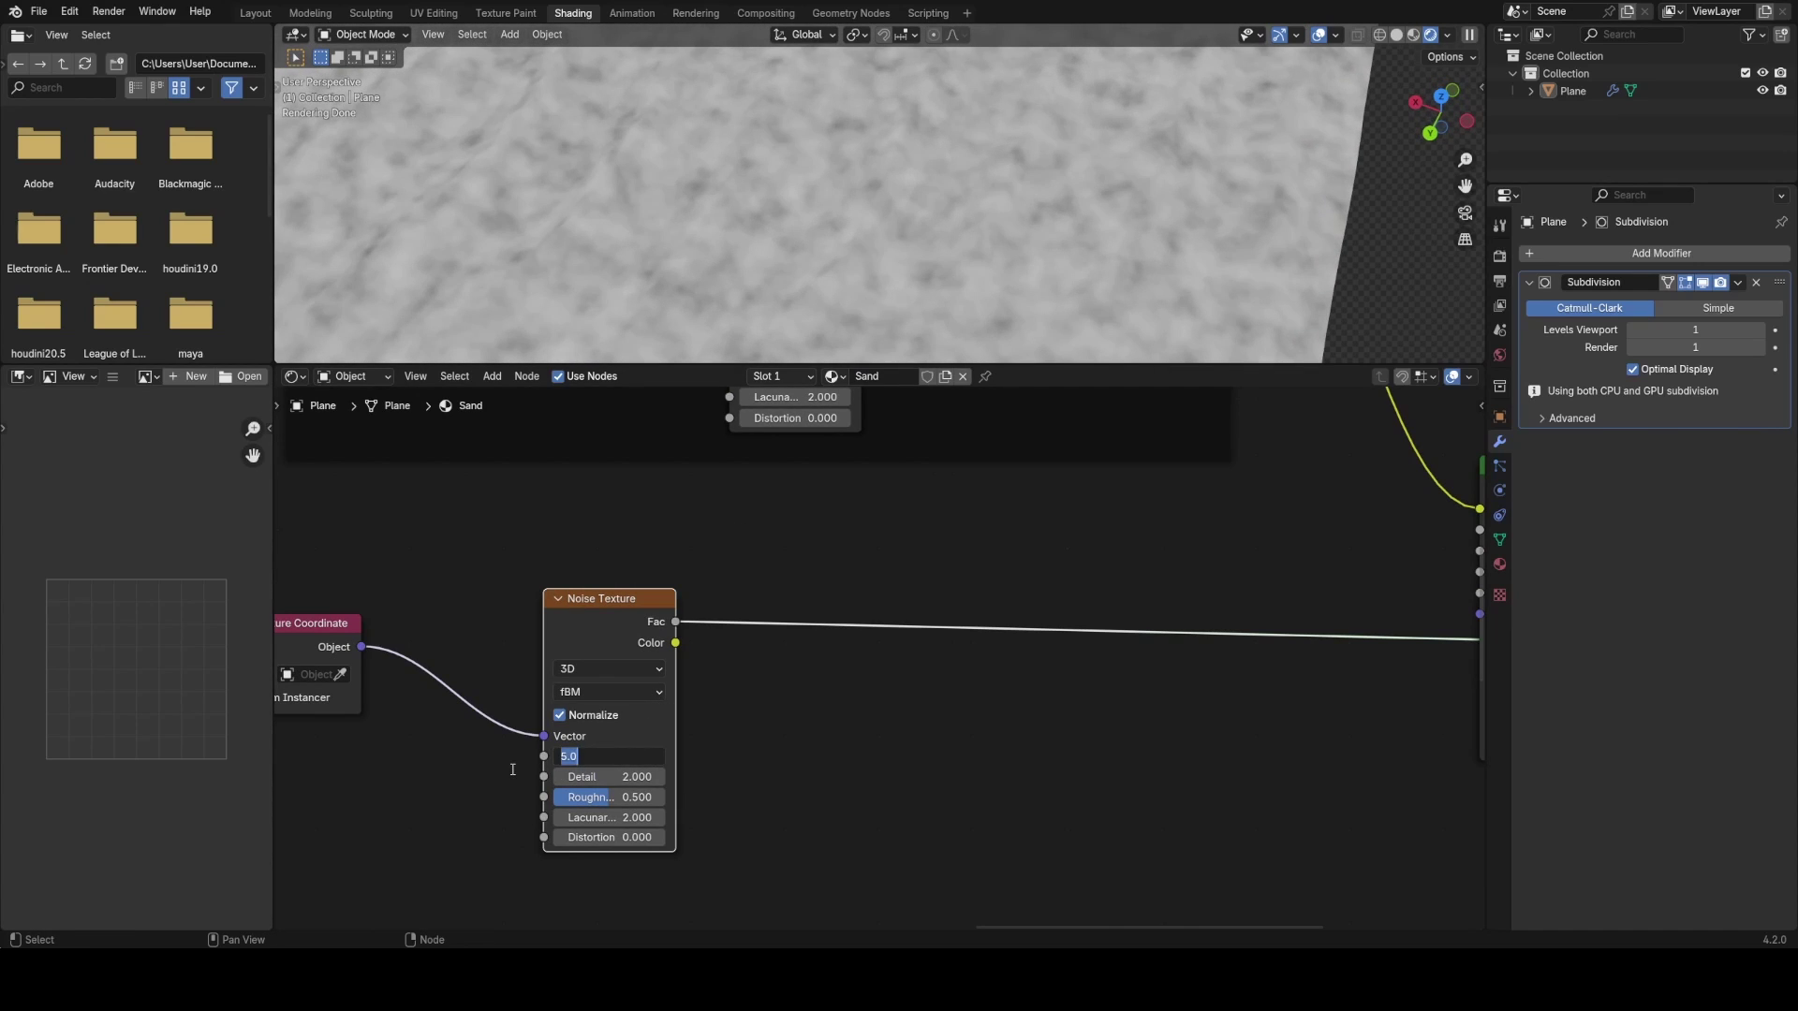
{"action": "type", "text": "15"}
{"action": "key", "text": "Return"}
- Set the Noise Texture's Scale to 34, Detail to 8 and Roughness to 1, save the file, and inspect the pattern
{"action": "left_click", "coordinate": [620, 773]}
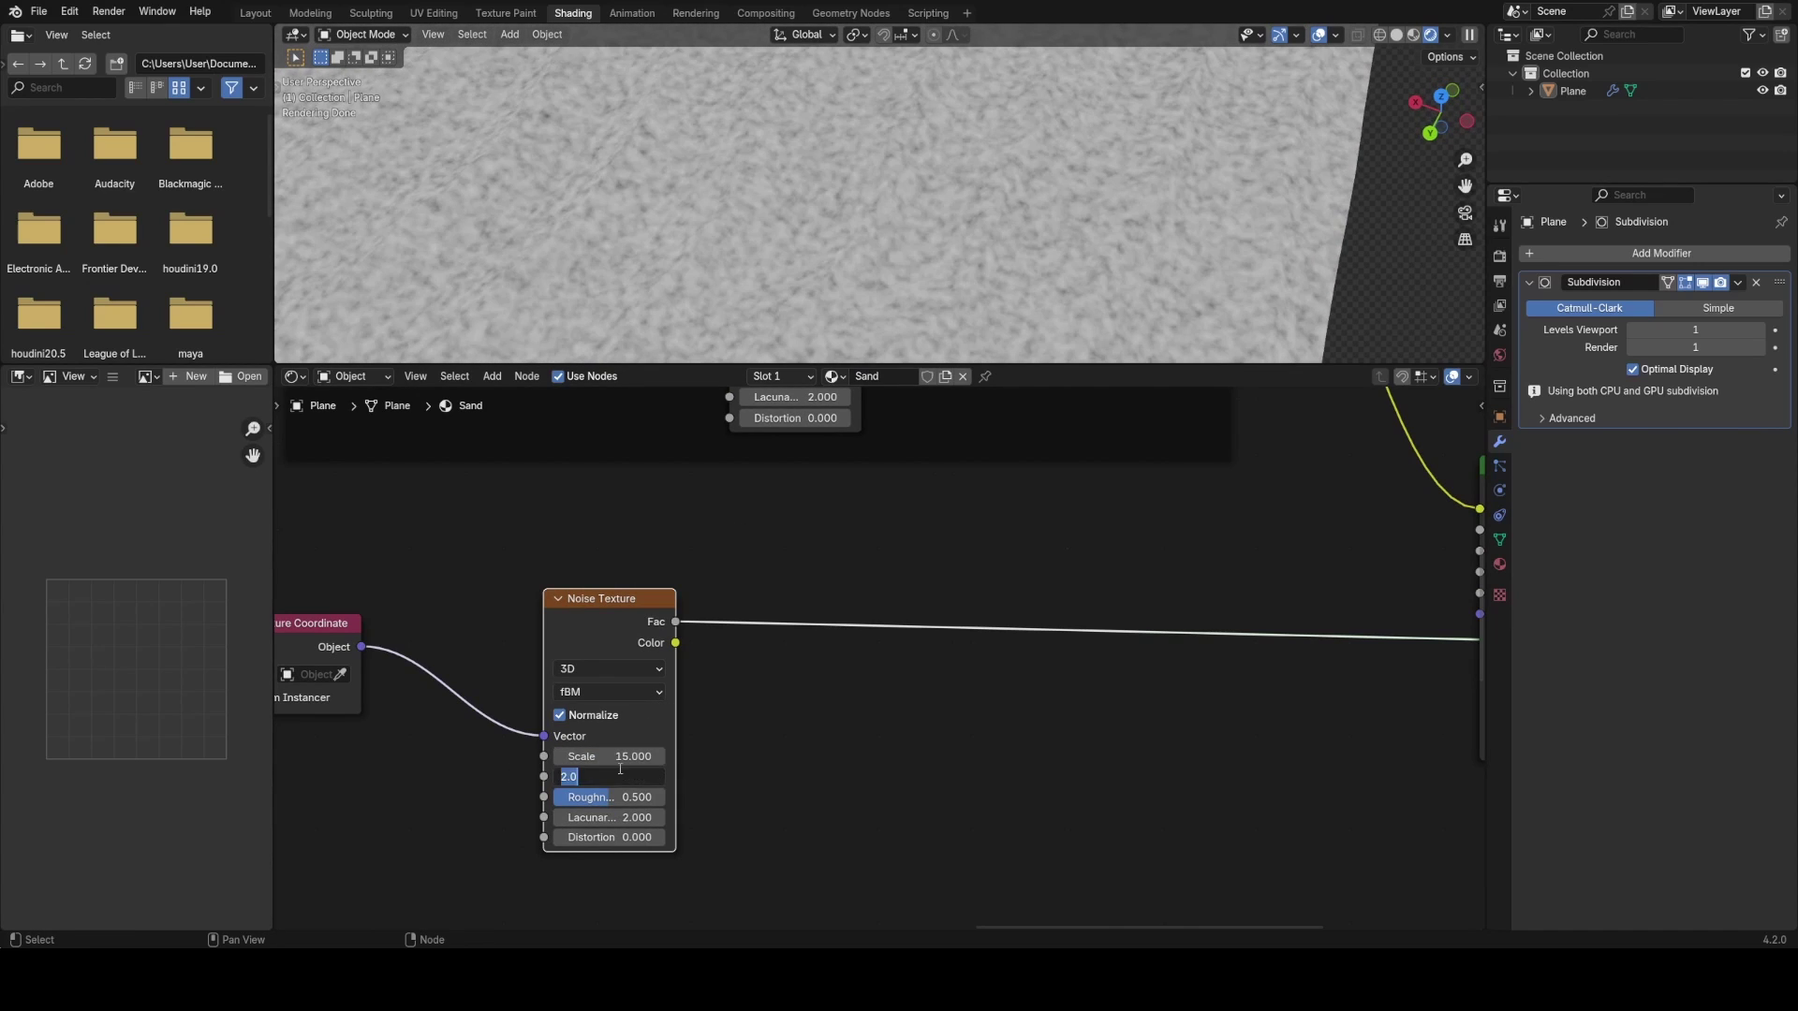
{"action": "left_click", "coordinate": [615, 757]}
{"action": "left_click_drag", "start_coordinate": [611, 757], "coordinate": [663, 797], "text": "ctrl"}
{"action": "left_click", "coordinate": [611, 776]}
{"action": "key", "text": "ctrl+s"}
{"action": "middle_click_drag", "start_coordinate": [937, 215], "coordinate": [1064, 214]}
{"action": "middle_click_drag", "start_coordinate": [900, 196], "coordinate": [953, 234]}
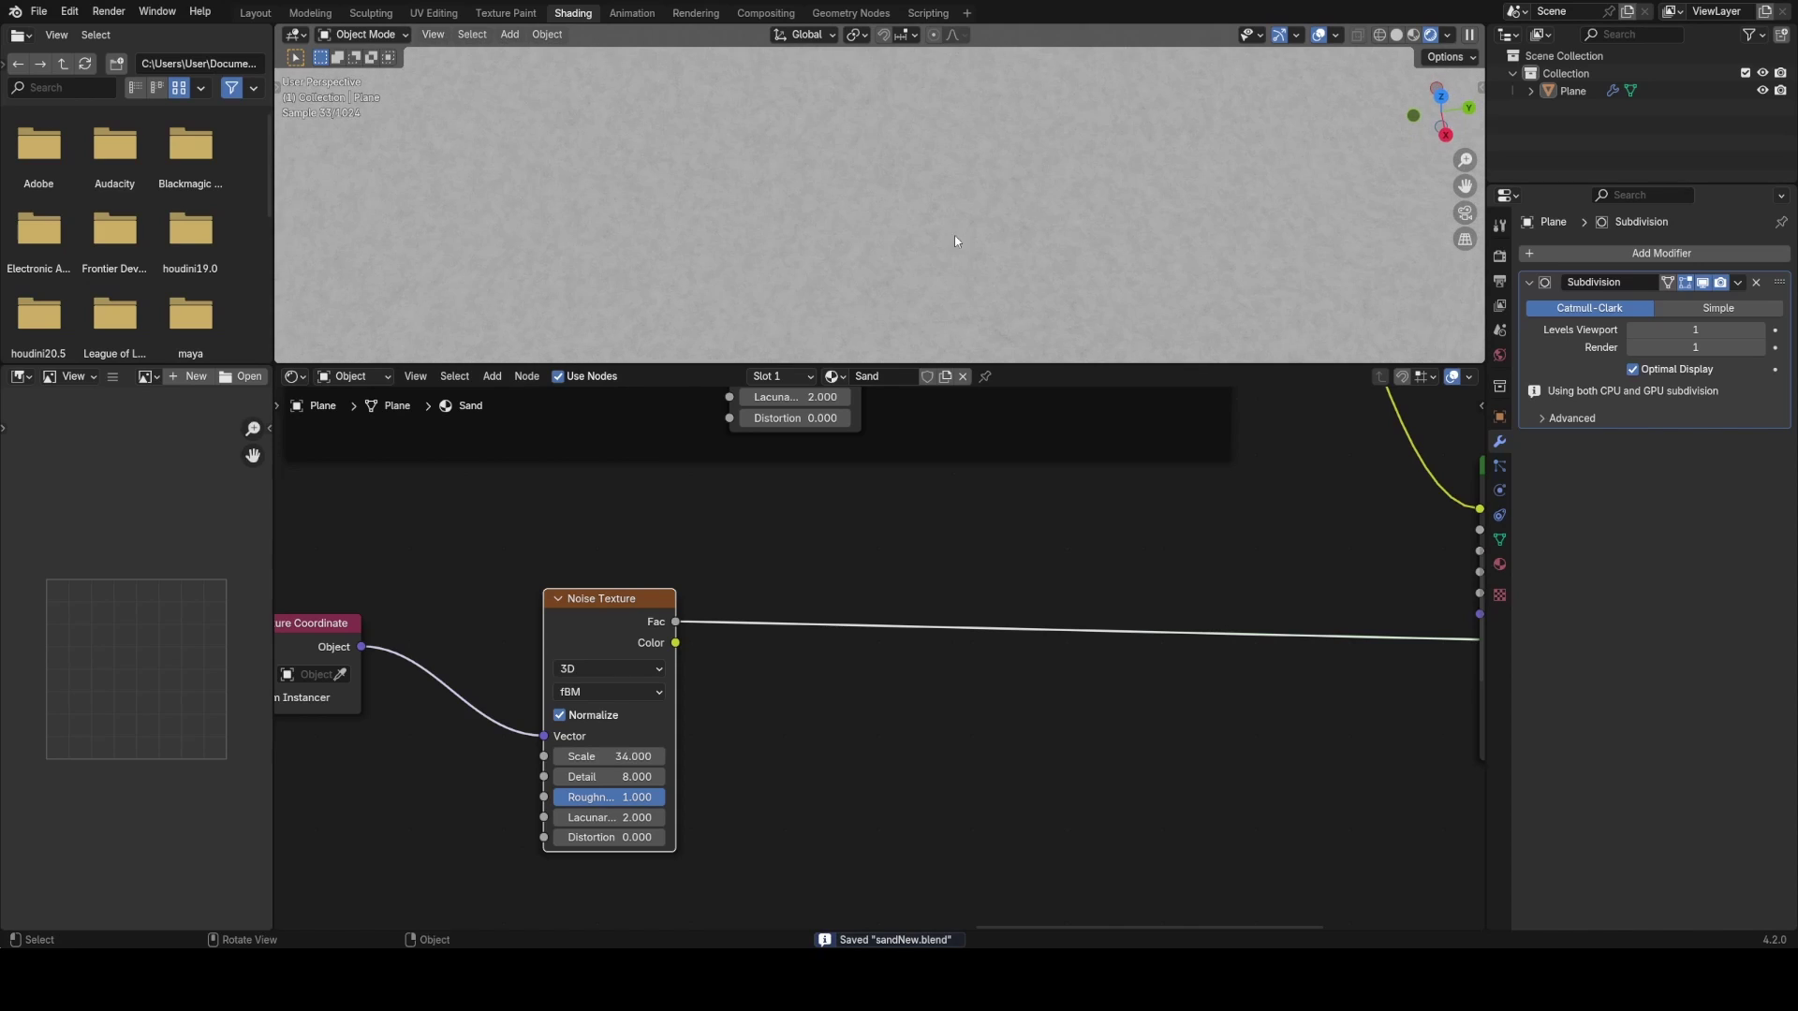
{"action": "middle_click_drag", "start_coordinate": [798, 243], "coordinate": [858, 149]}
{"action": "scroll", "coordinate": [879, 245], "scroll_direction": "down", "scroll_amount": 8}
{"action": "scroll", "coordinate": [859, 149], "scroll_direction": "up", "scroll_amount": 5}
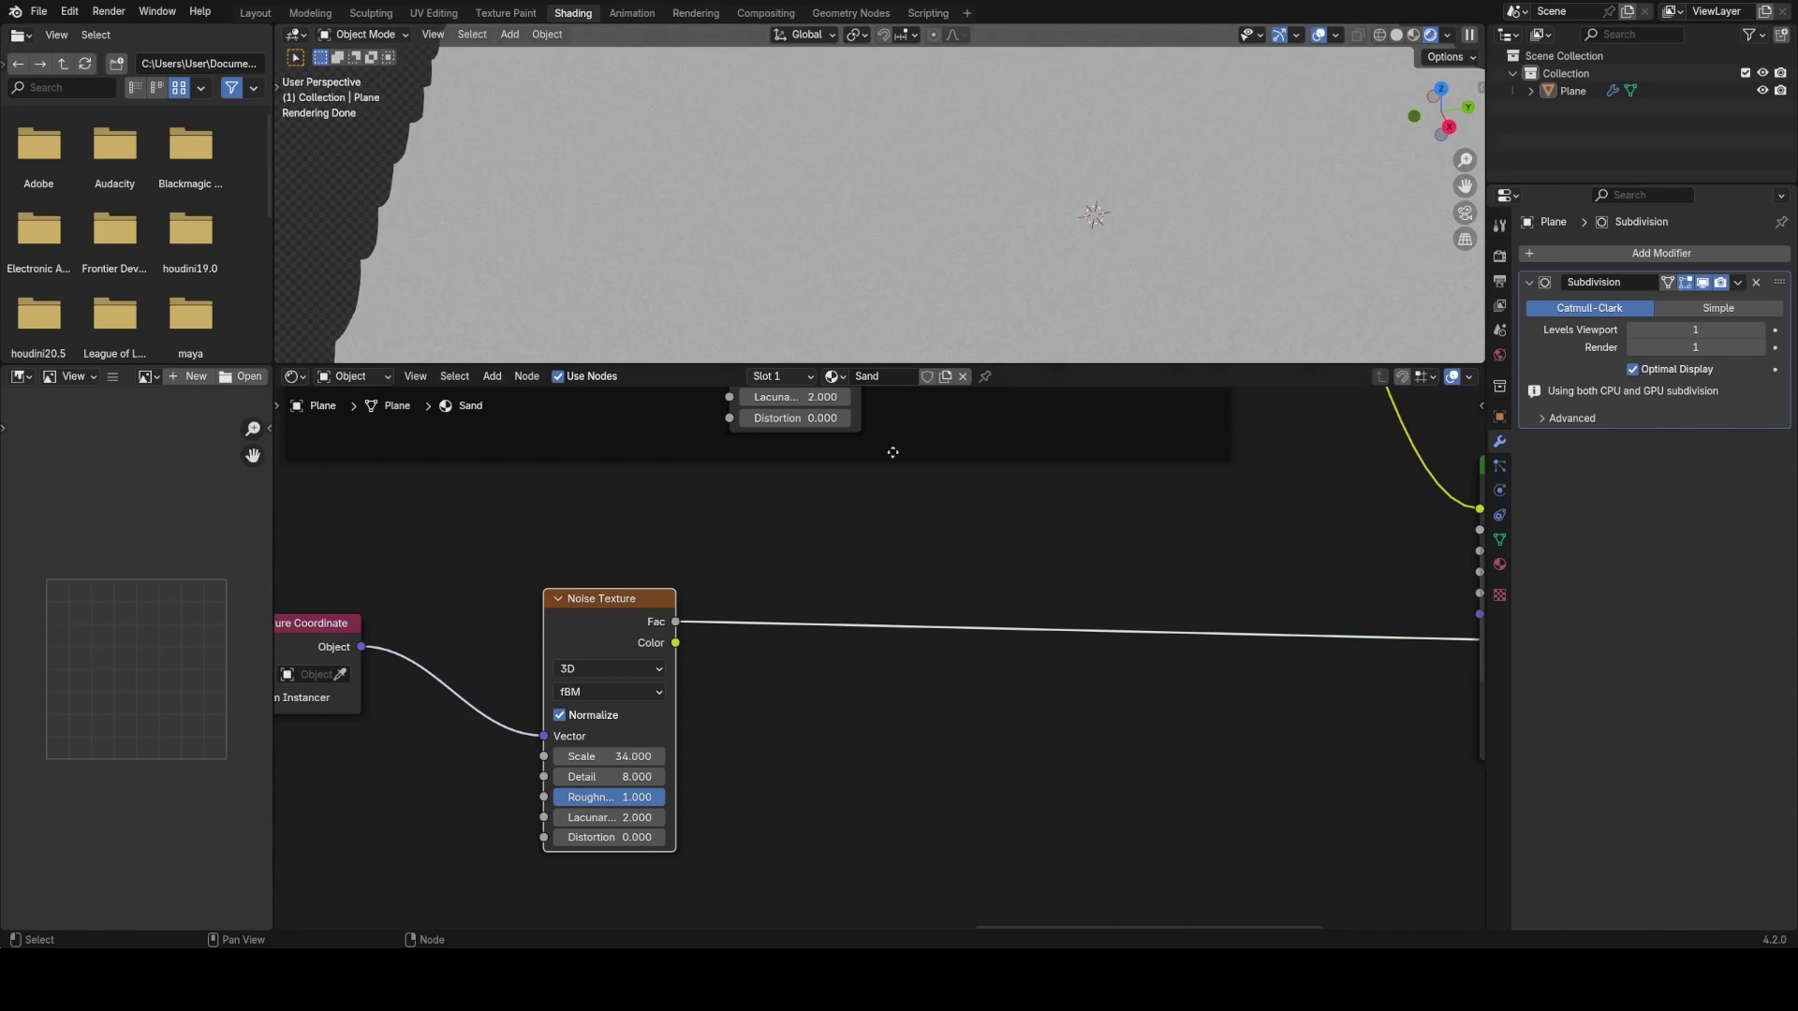
- Add a Bump node on the link between the new Noise Texture and the Principled BSDF
{"action": "scroll", "coordinate": [841, 592], "scroll_direction": "down", "scroll_amount": 2}
{"action": "middle_click_drag", "start_coordinate": [962, 562], "coordinate": [811, 546]}
{"action": "key", "text": "shift+a"}
{"action": "left_click", "coordinate": [856, 577]}
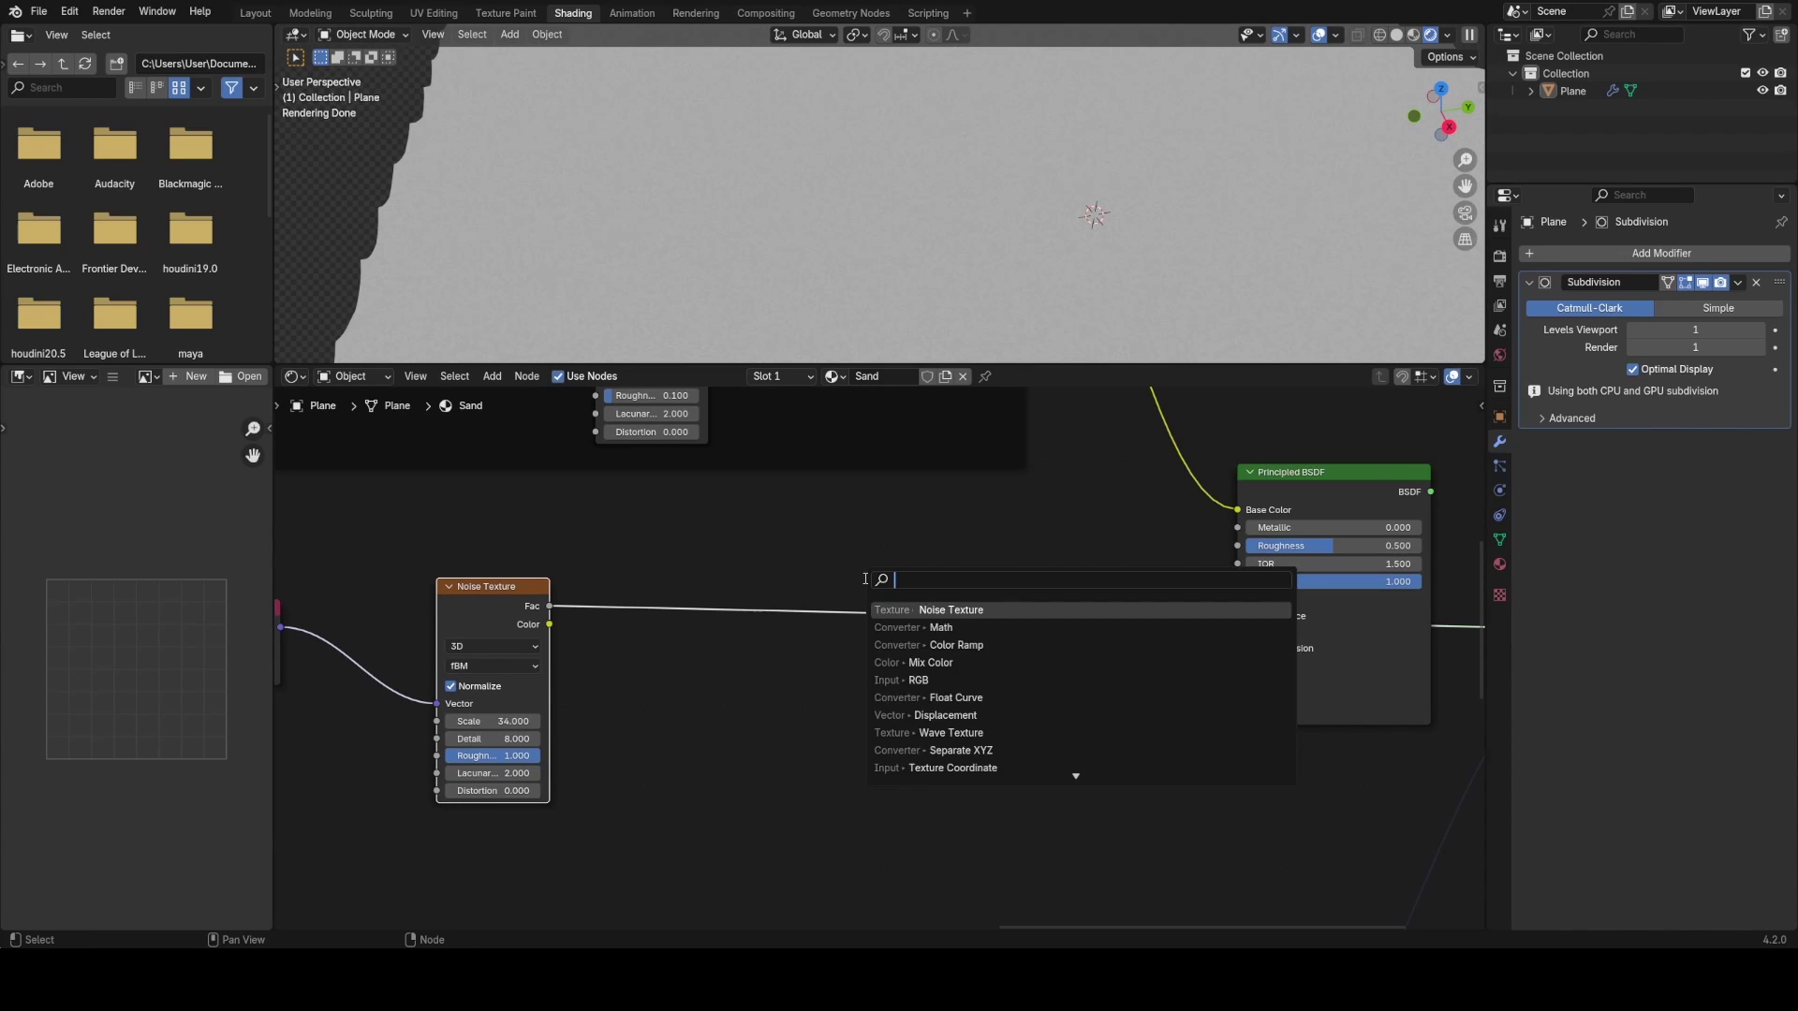
{"action": "type", "text": "b"}
{"action": "left_click", "coordinate": [923, 626]}
{"action": "left_click", "coordinate": [975, 582]}
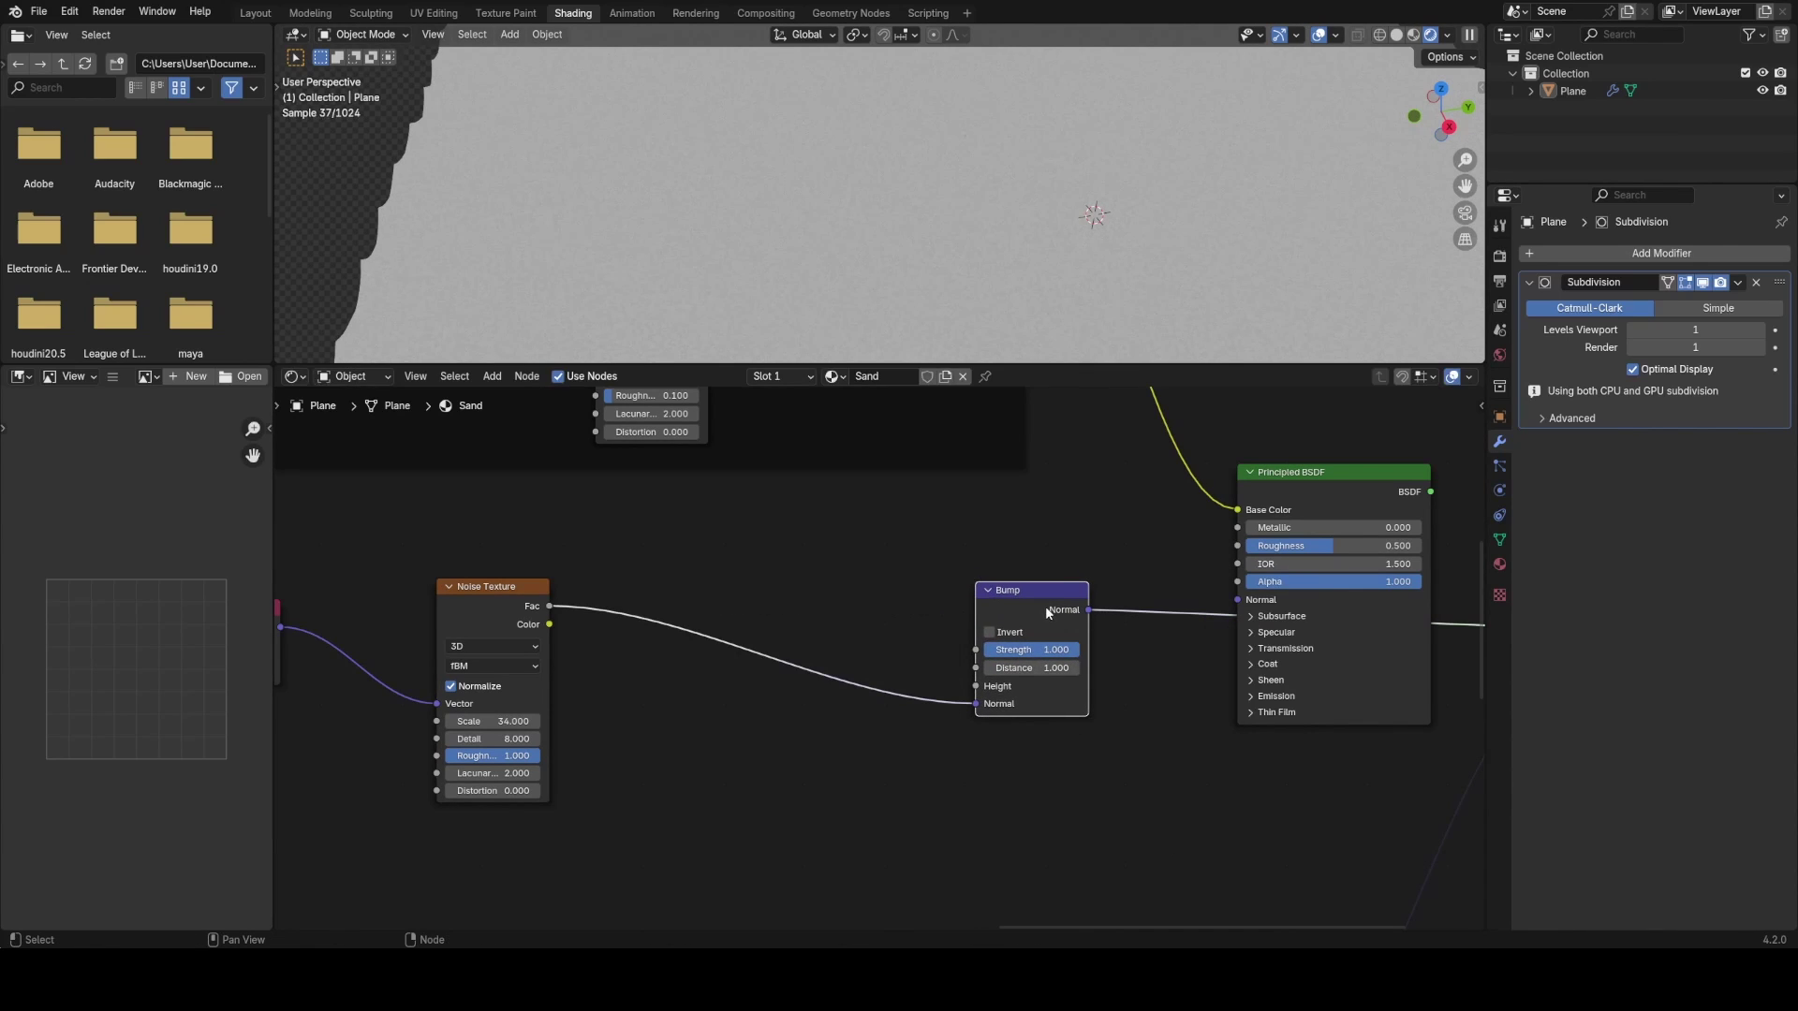
- Connect the noise's Fac to the Bump's Height and the Bump's Normal to the Principled BSDF's Normal, and move the Bump slightly closer
{"action": "left_click_drag", "start_coordinate": [988, 707], "coordinate": [976, 686]}
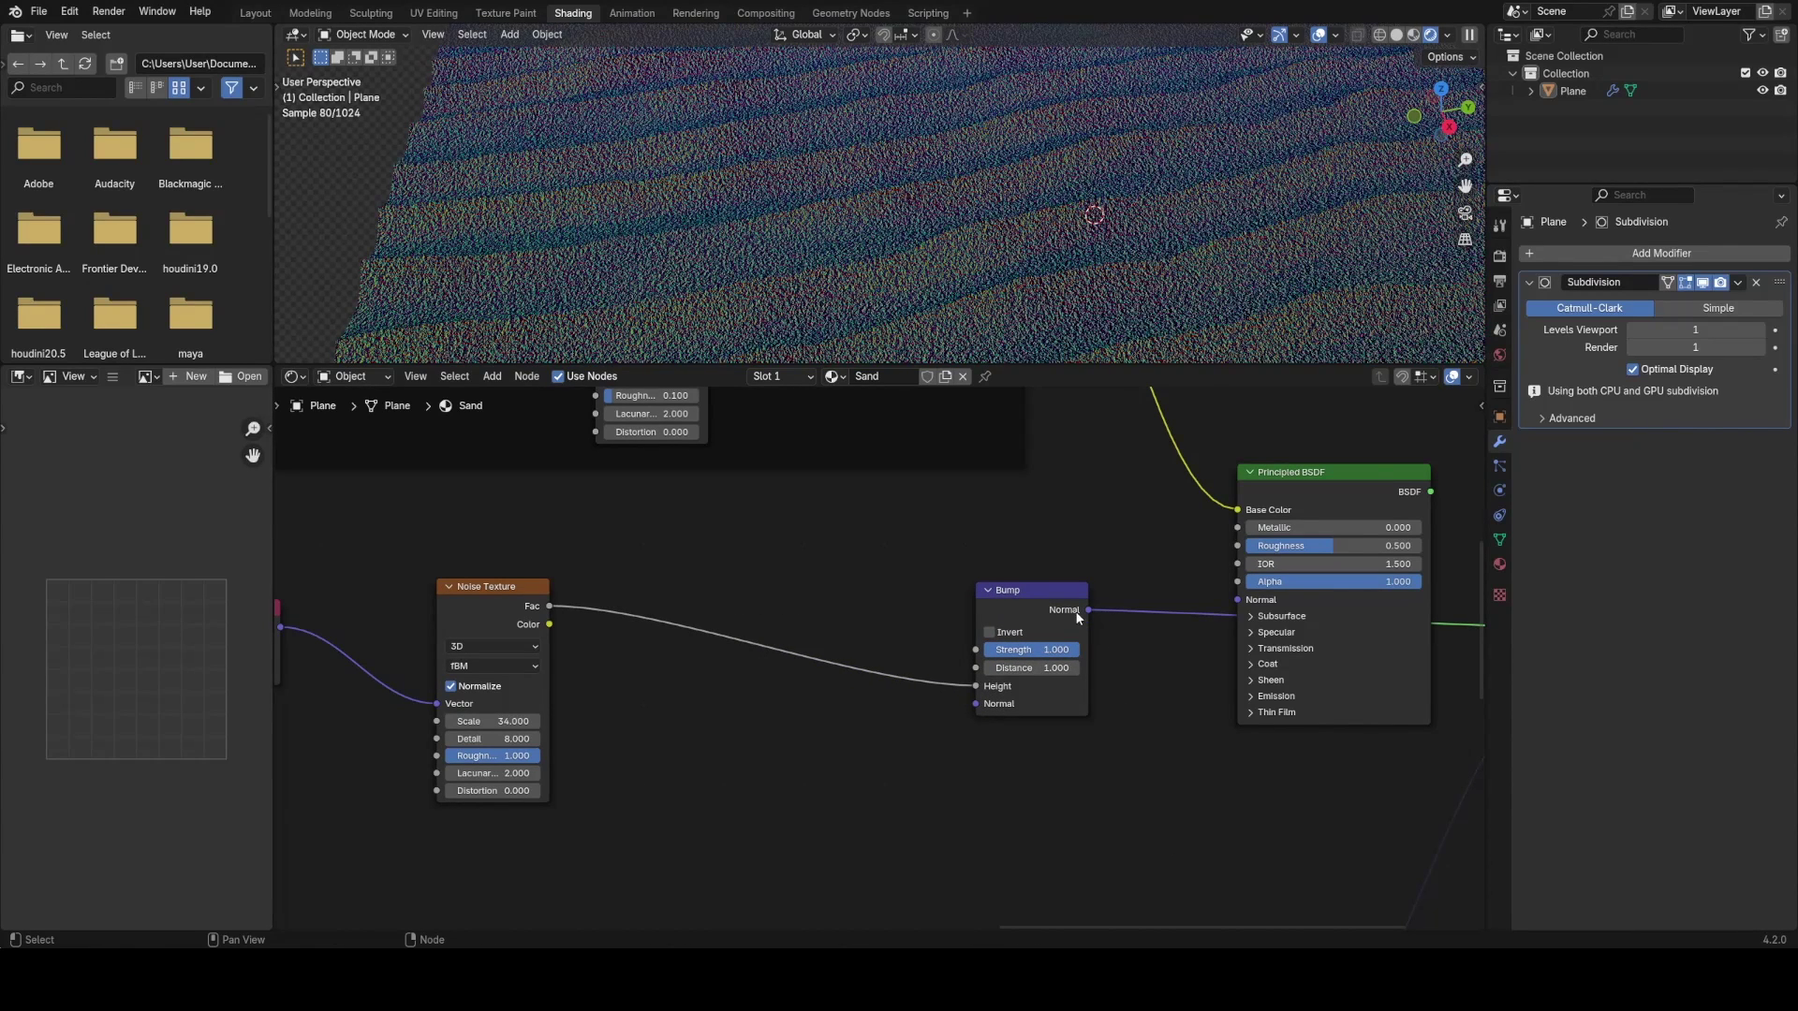
{"action": "left_click_drag", "start_coordinate": [1088, 610], "coordinate": [1196, 660]}
{"action": "left_click_drag", "start_coordinate": [1246, 597], "coordinate": [1238, 599]}
{"action": "middle_click_drag", "start_coordinate": [1173, 640], "coordinate": [1035, 656]}
{"action": "scroll", "coordinate": [1036, 656], "scroll_direction": "up", "scroll_amount": 2}
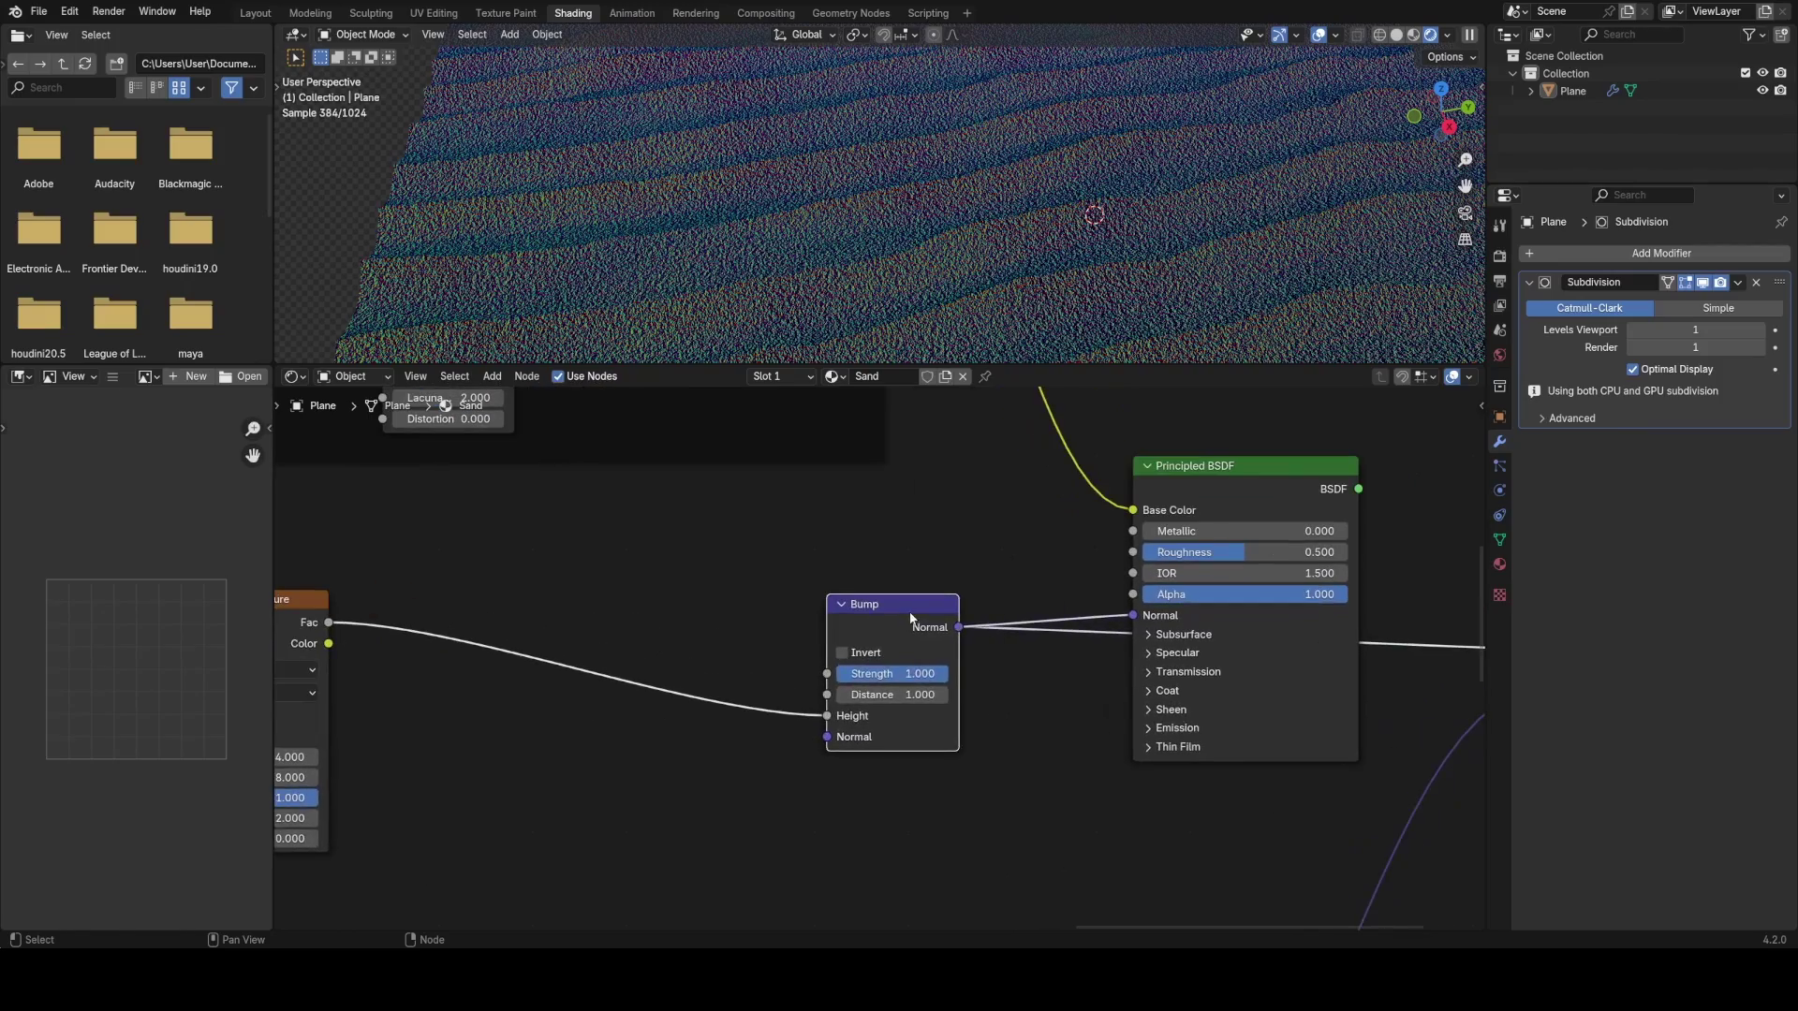
{"action": "left_click_drag", "start_coordinate": [916, 616], "coordinate": [957, 626]}
- Reconnect the Principled BSDF to the Material Output's Surface, check the bumpy sand, and save the file
{"action": "middle_click_drag", "start_coordinate": [1122, 517], "coordinate": [858, 552]}
{"action": "left_click", "coordinate": [963, 530], "text": "ctrl+shift"}
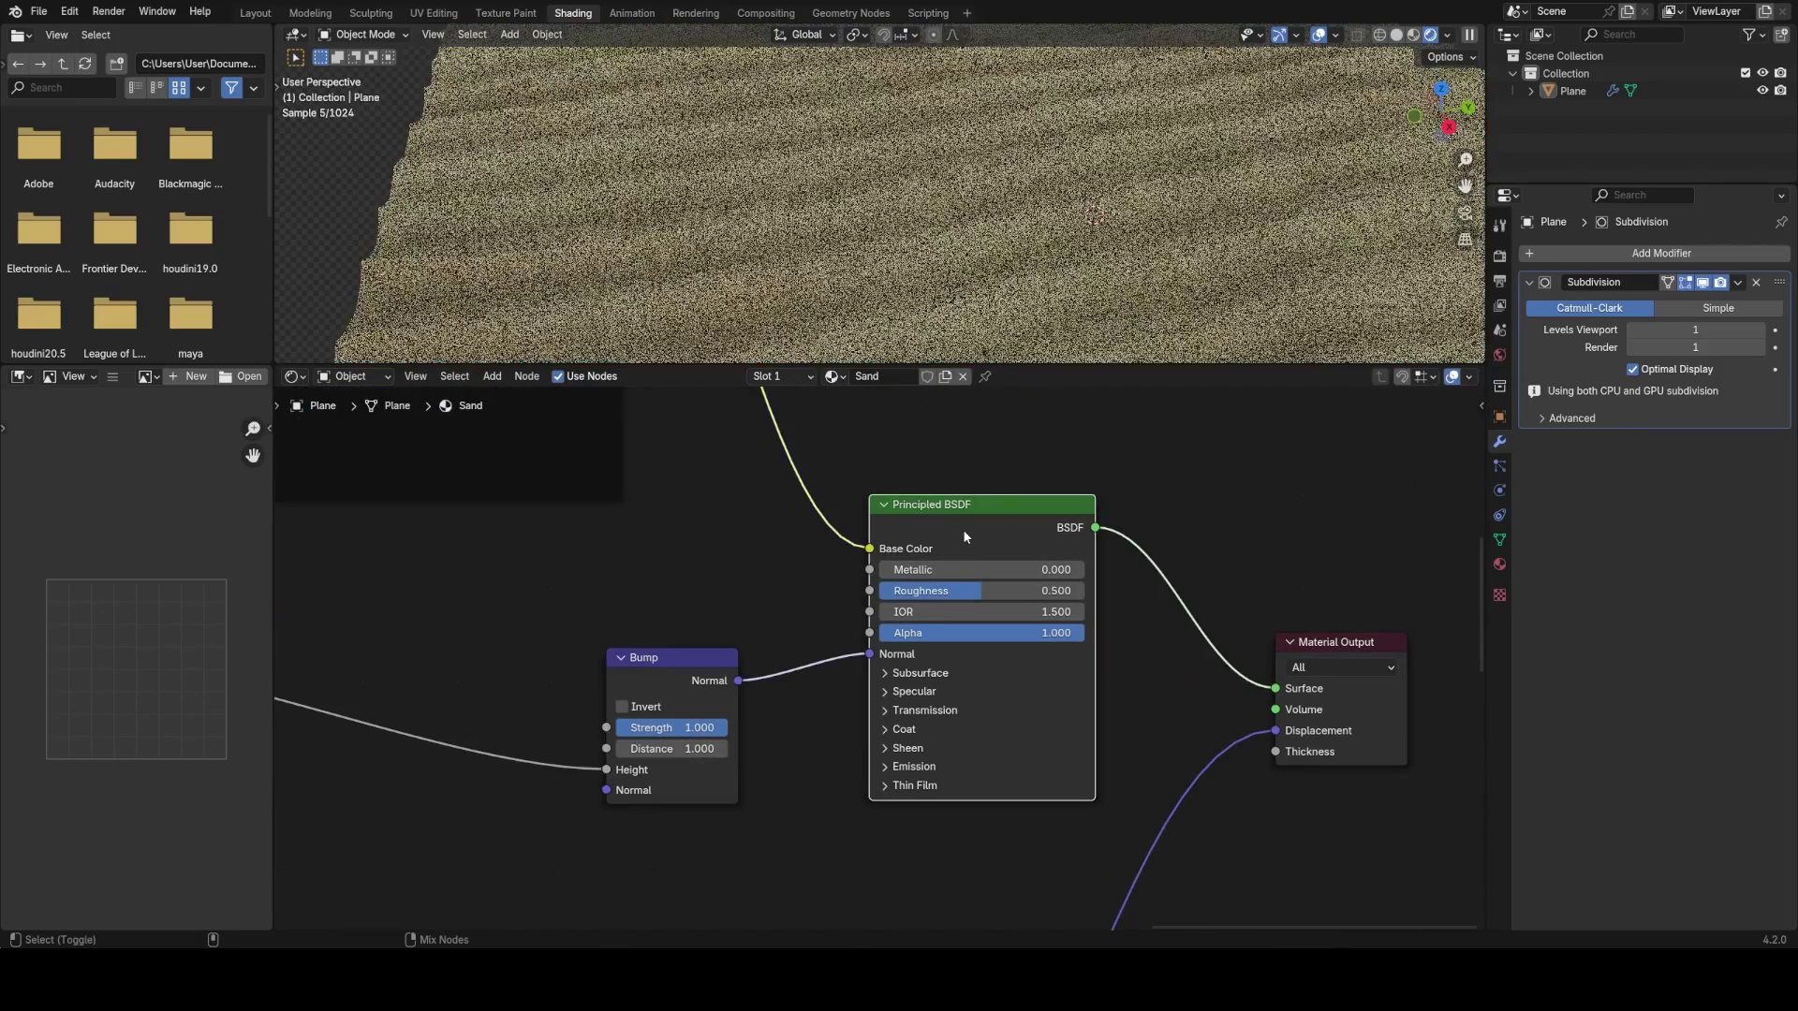
{"action": "scroll", "coordinate": [898, 265], "scroll_direction": "down", "scroll_amount": 5}
{"action": "scroll", "coordinate": [898, 265], "scroll_direction": "up", "scroll_amount": 5}
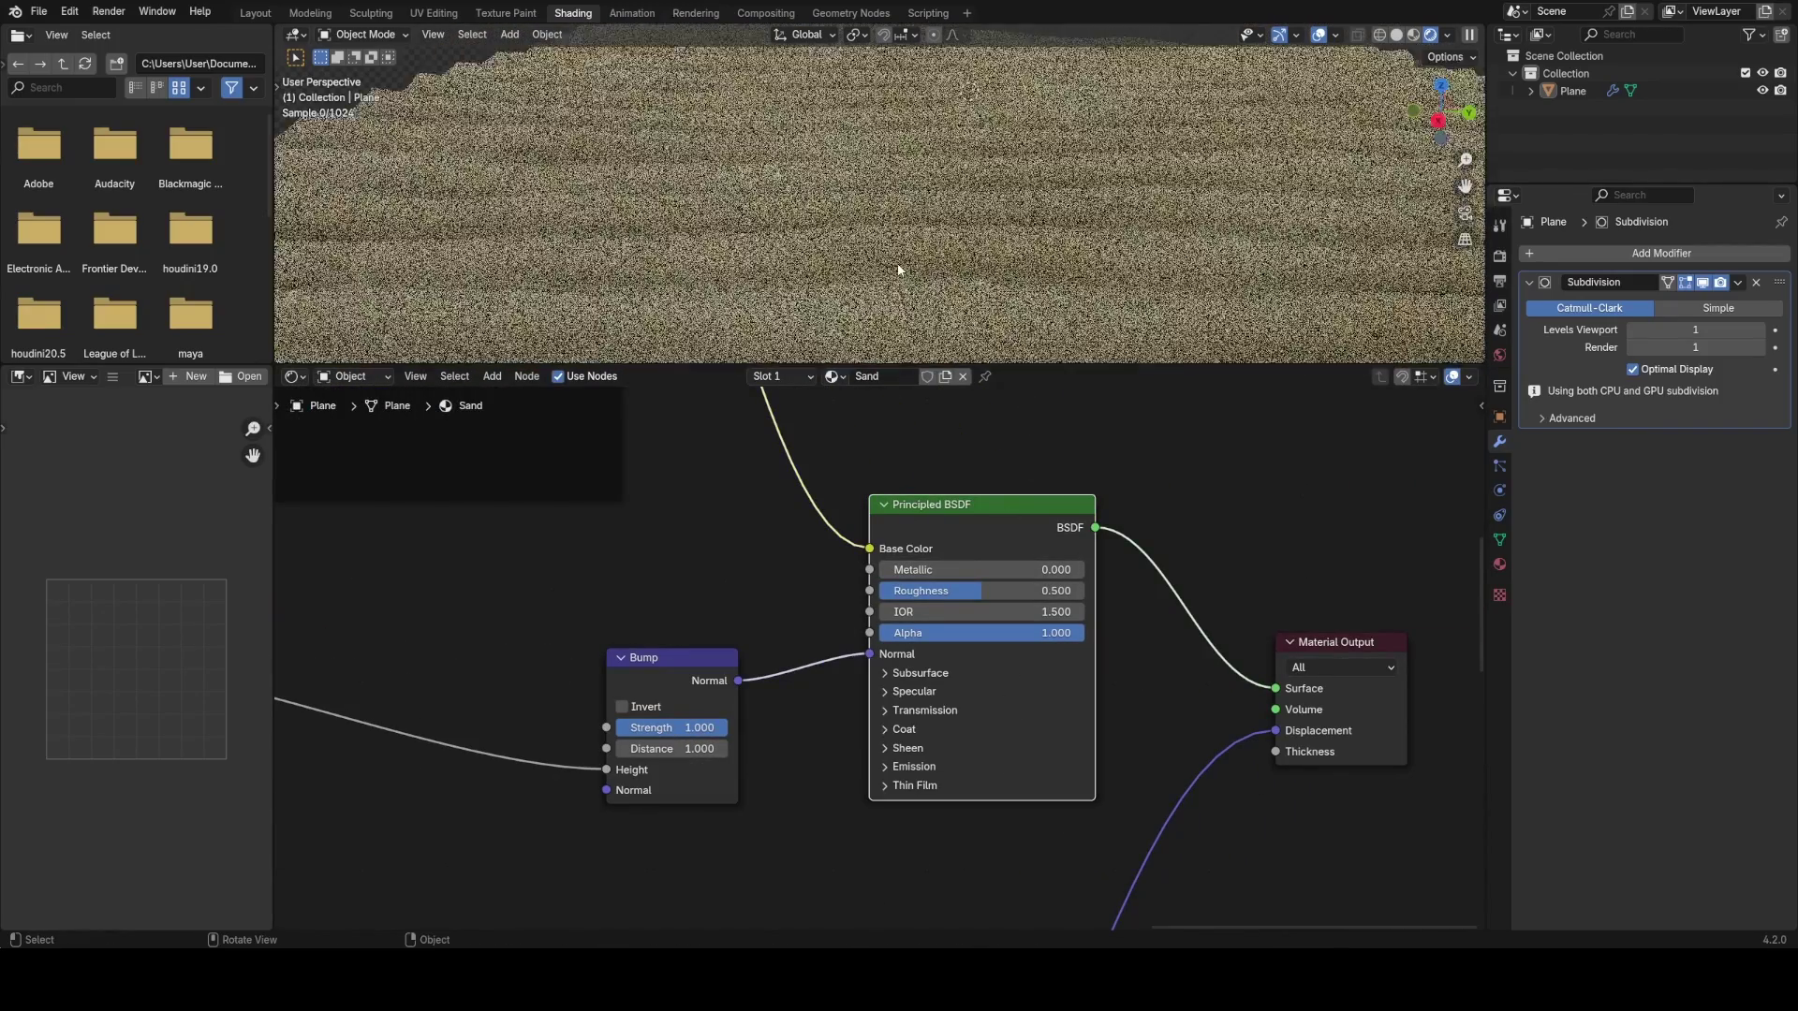
{"action": "key", "text": "ctrl+s"}
- Set the Bump node's Distance to 0.01
{"action": "middle_click_drag", "start_coordinate": [741, 606], "coordinate": [925, 539]}
{"action": "scroll", "coordinate": [869, 655], "scroll_direction": "up", "scroll_amount": 1}
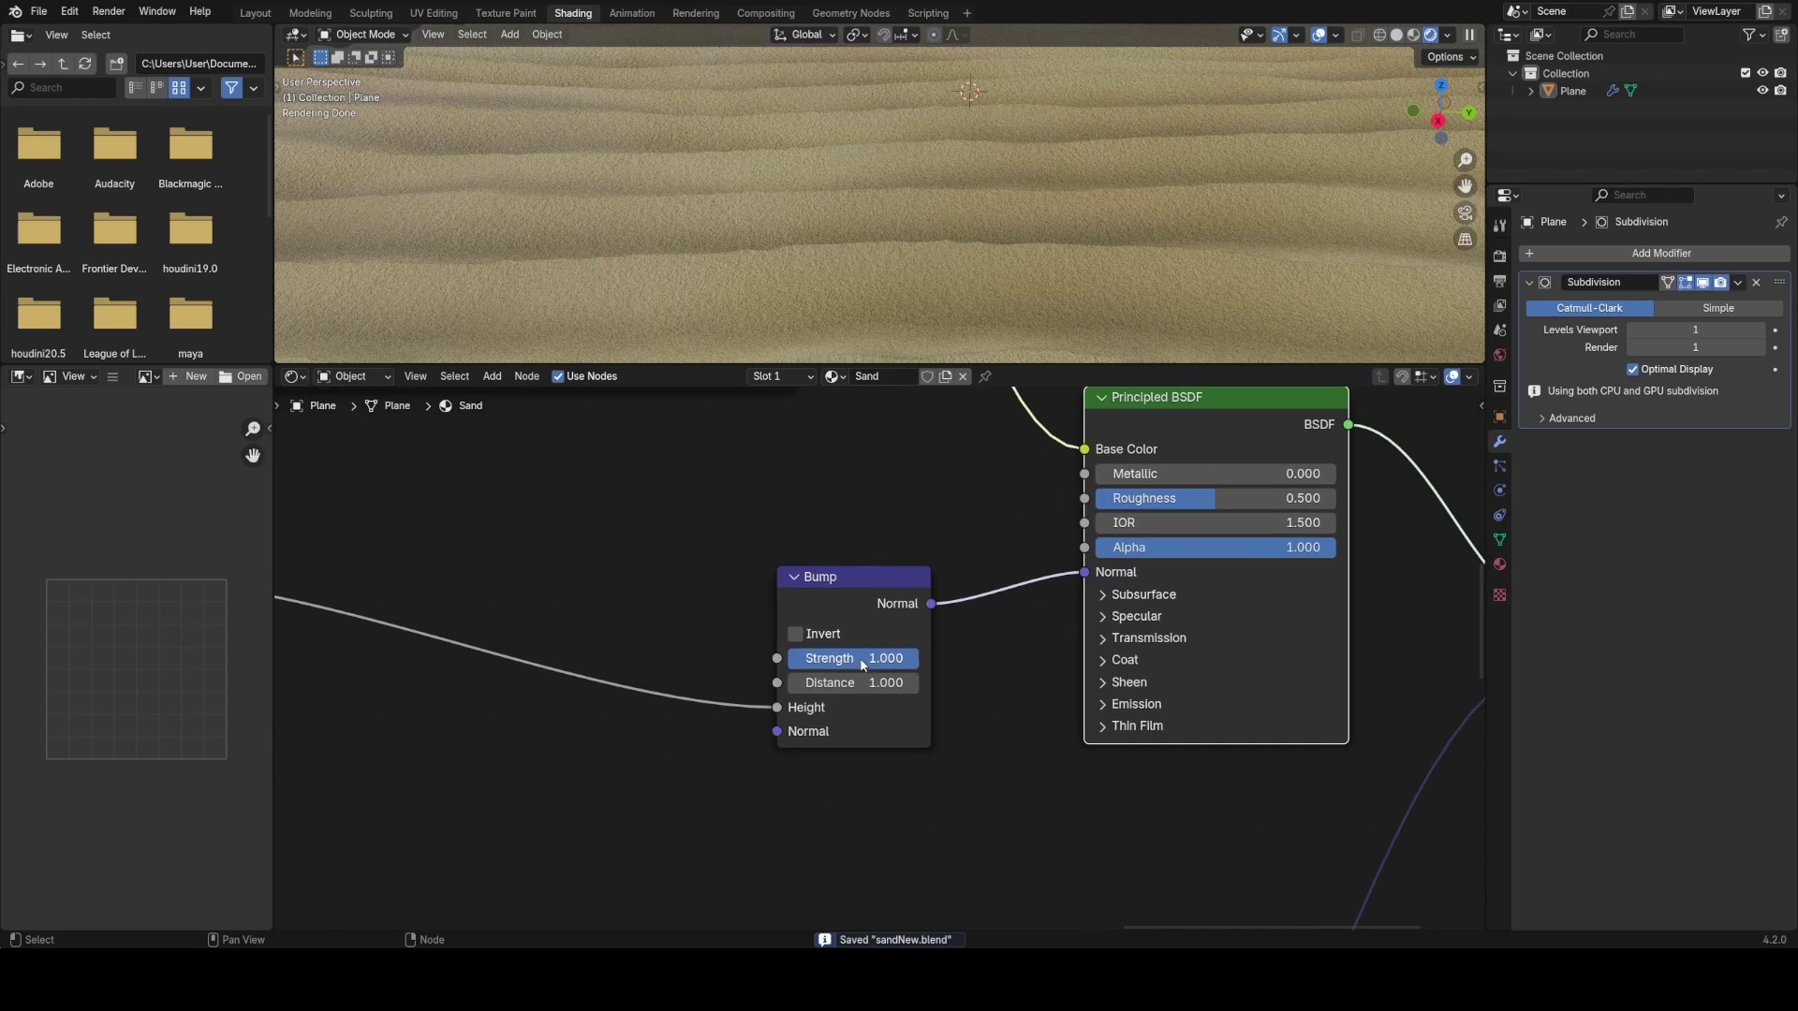
{"action": "middle_click_drag", "start_coordinate": [628, 693], "coordinate": [864, 669]}
{"action": "scroll", "coordinate": [864, 669], "scroll_direction": "up", "scroll_amount": 1}
{"action": "left_click", "coordinate": [1068, 666]}
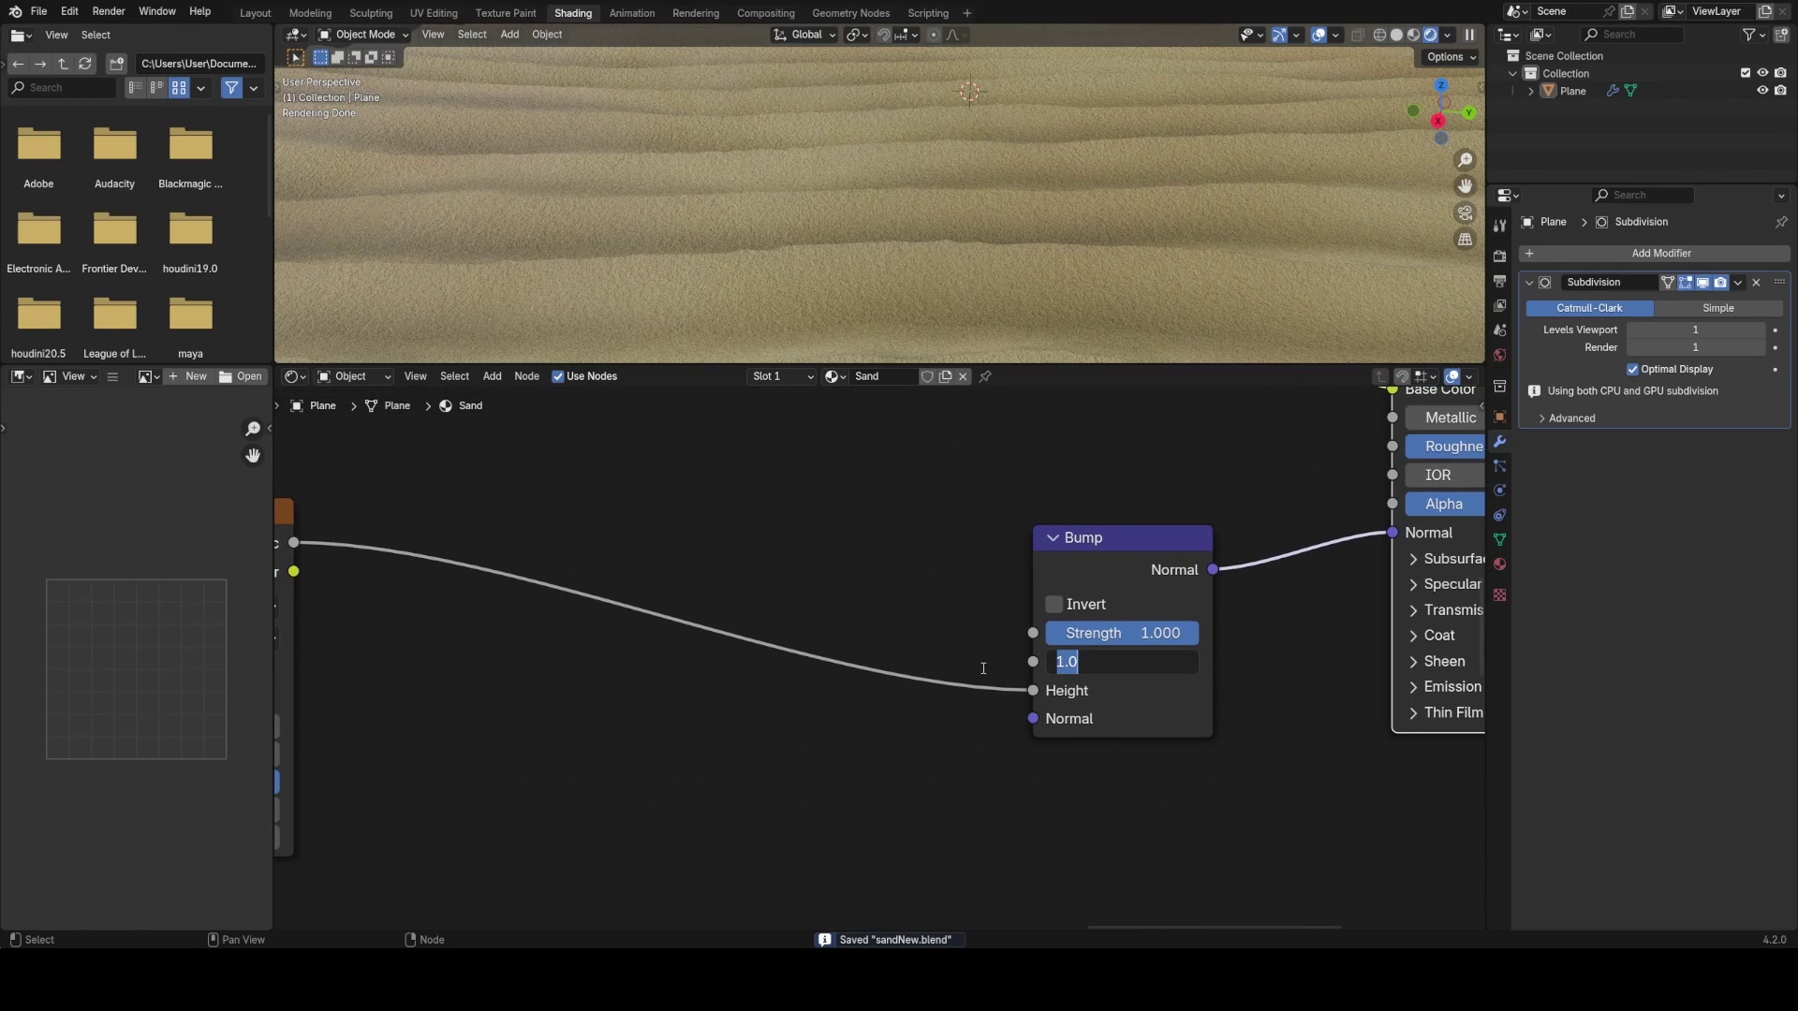
{"action": "type", "text": ".01"}
{"action": "key", "text": "Return"}
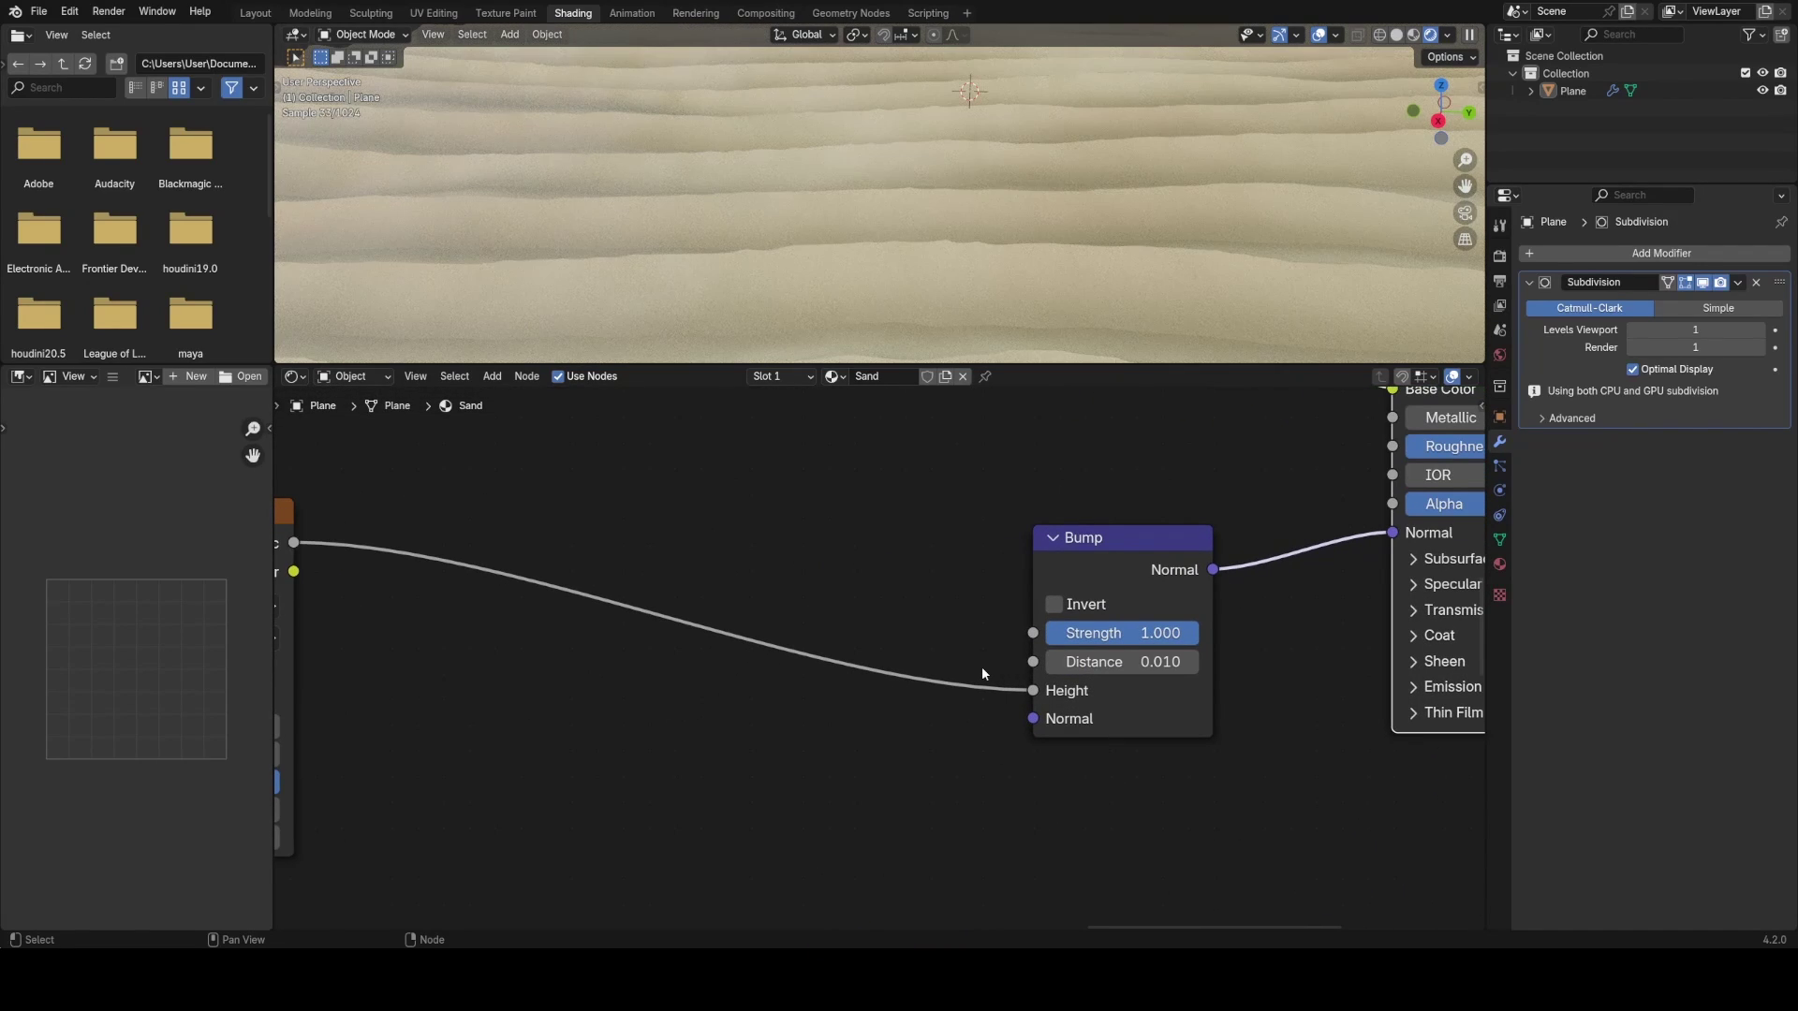
- Set the Bump node's Distance to 0.05, check the sand surface, and save the file
{"action": "left_click", "coordinate": [1135, 664]}
{"action": "type", "text": ".05"}
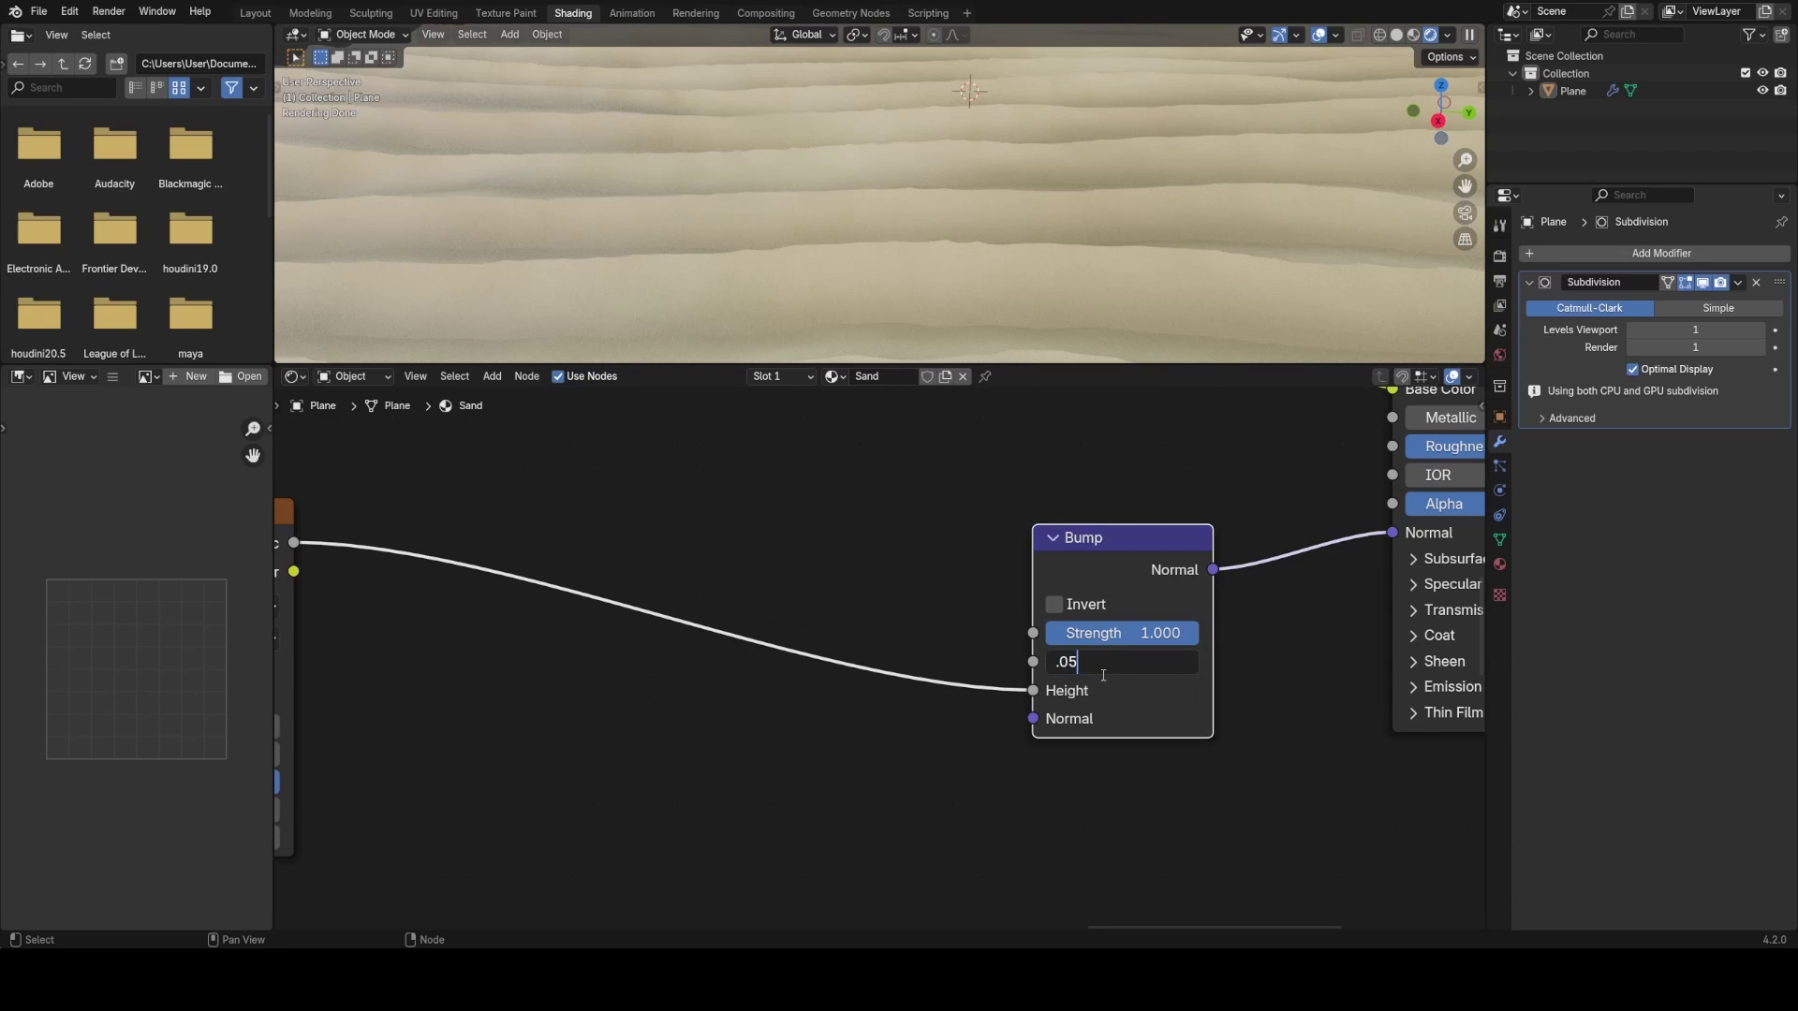
{"action": "key", "text": "Return"}
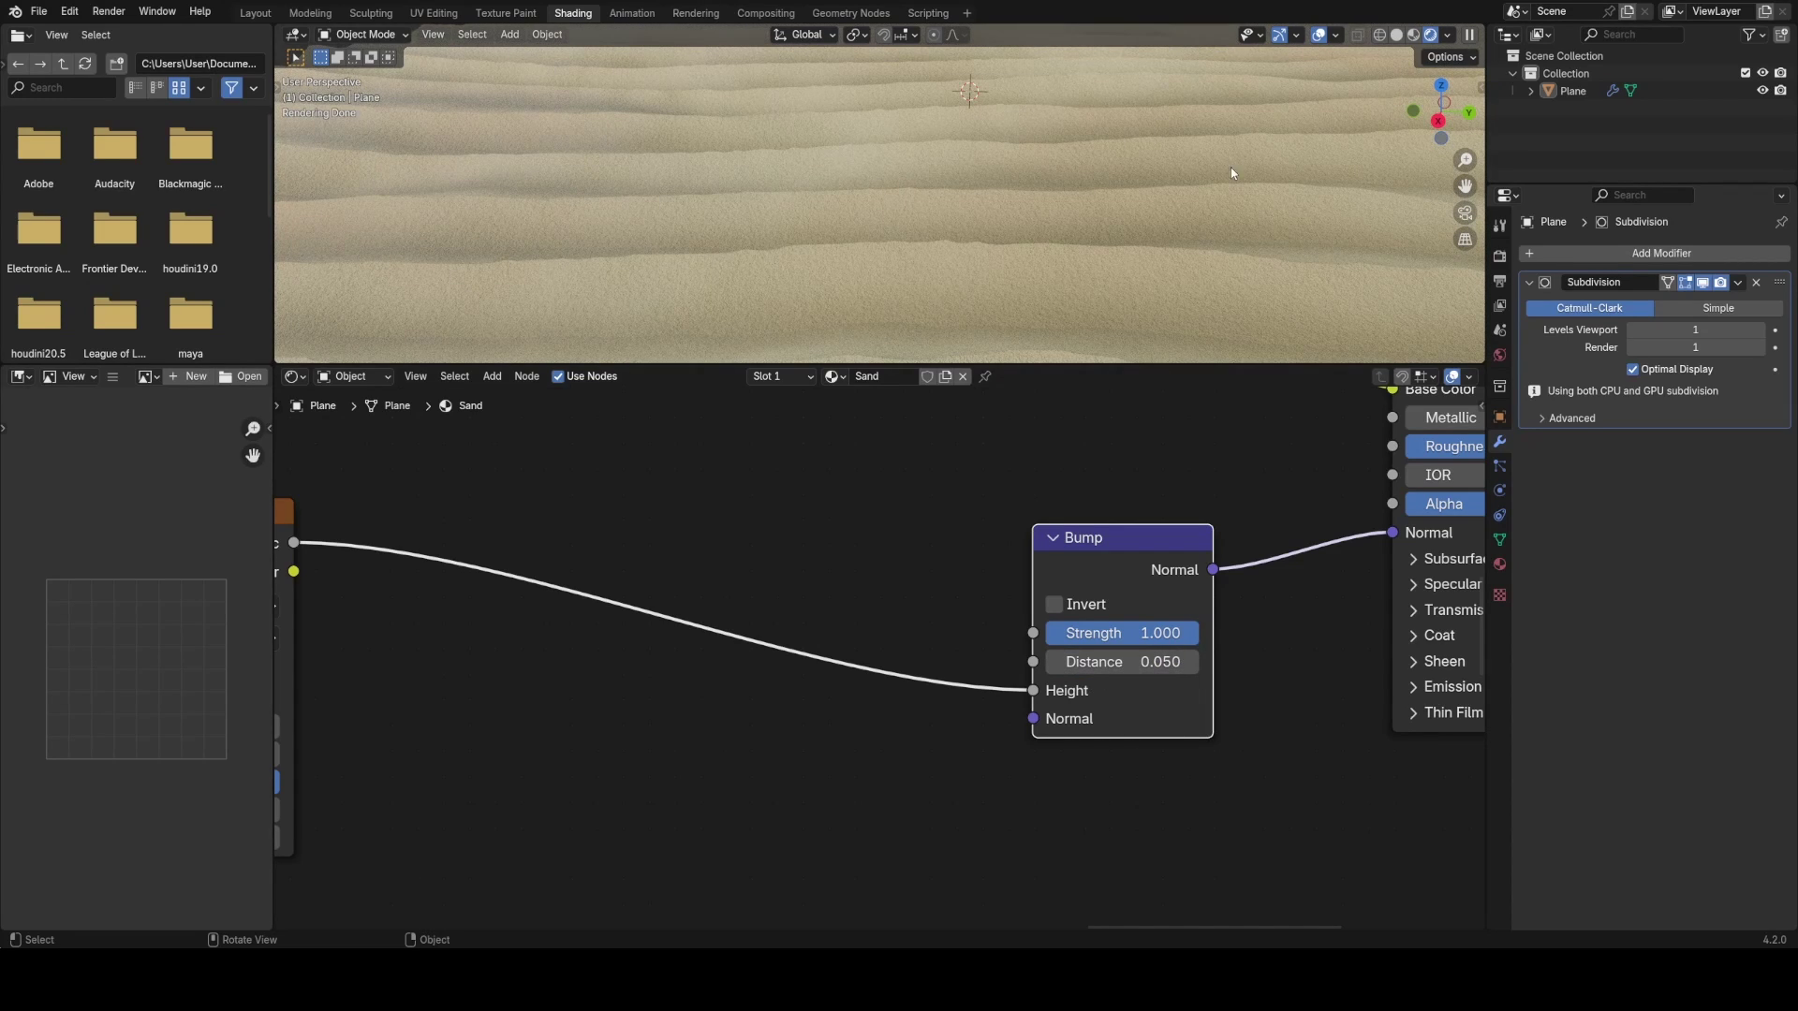
{"action": "scroll", "coordinate": [1230, 167], "scroll_direction": "down", "scroll_amount": 5}
{"action": "middle_click_drag", "start_coordinate": [1233, 150], "coordinate": [938, 246]}
{"action": "scroll", "coordinate": [994, 201], "scroll_direction": "up", "scroll_amount": 5}
{"action": "key", "text": "ctrl+s"}
{"action": "scroll", "coordinate": [915, 180], "scroll_direction": "up", "scroll_amount": 4}
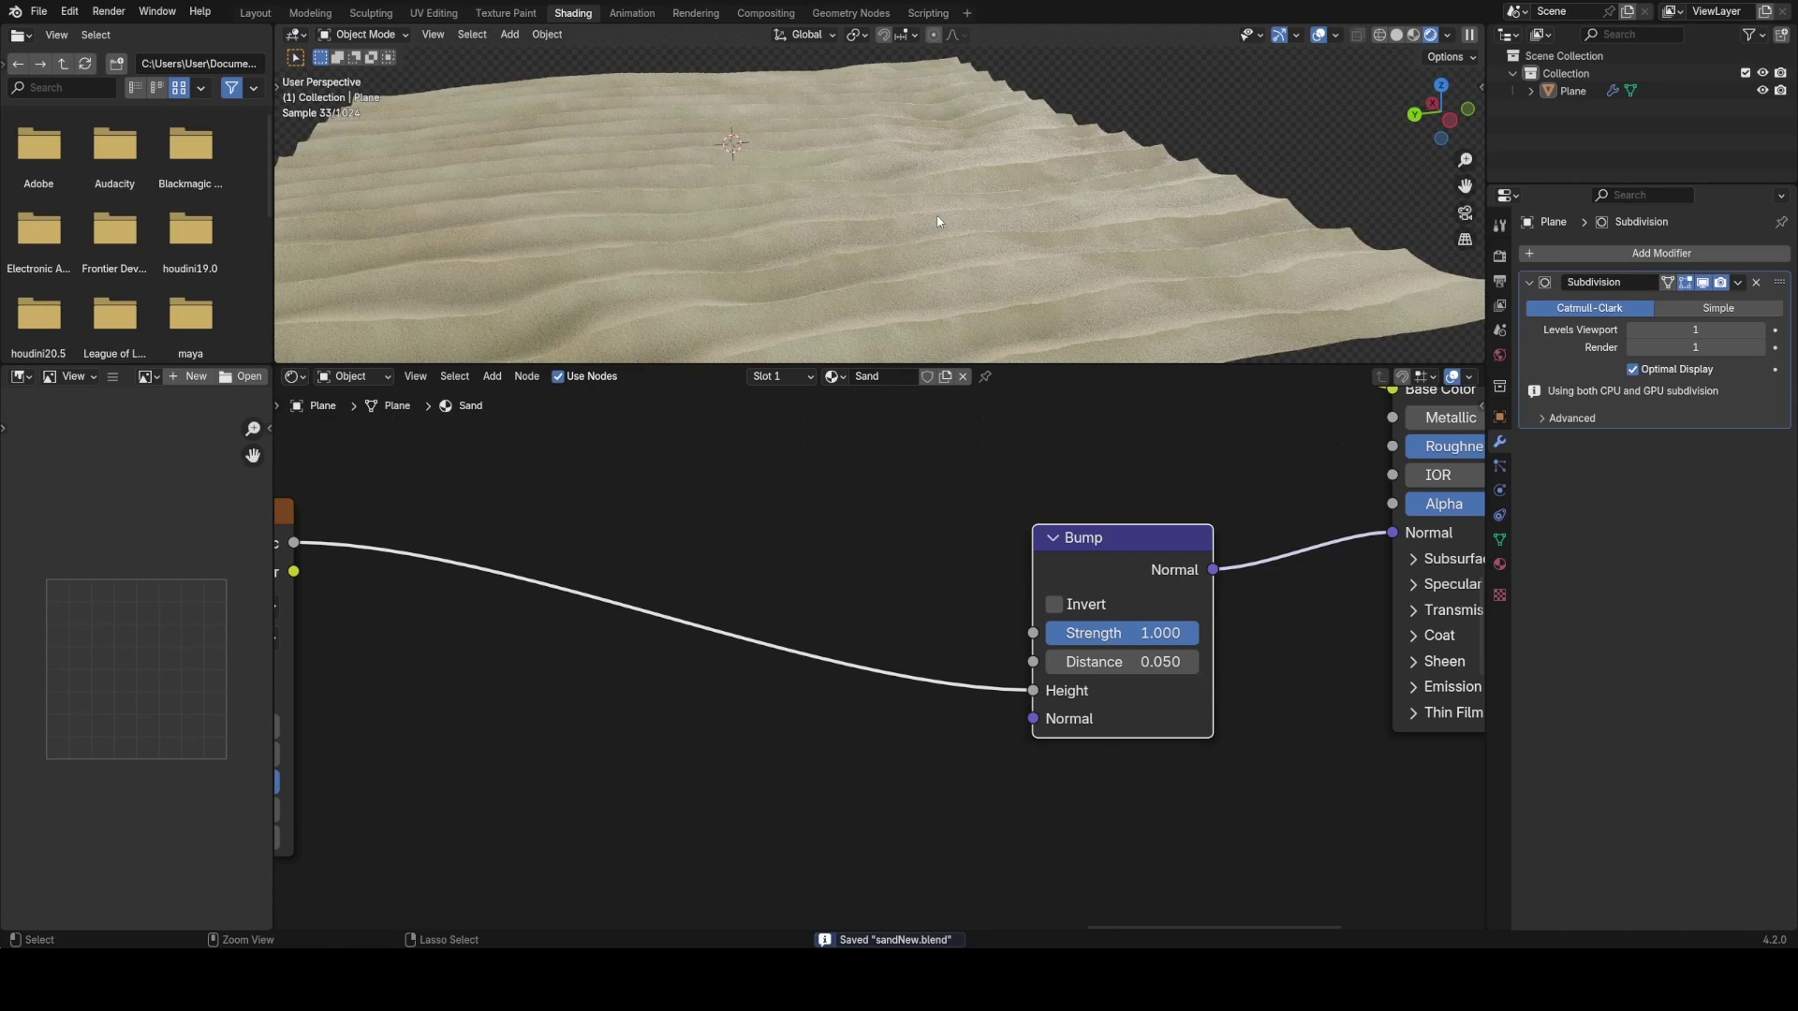
- Try a higher Roughness on the Principled BSDF, reset it to the default, and save the file
{"action": "scroll", "coordinate": [690, 592], "scroll_direction": "down", "scroll_amount": 5}
{"action": "middle_click_drag", "start_coordinate": [743, 533], "coordinate": [869, 578]}
{"action": "middle_click_drag", "start_coordinate": [924, 689], "coordinate": [718, 706]}
{"action": "scroll", "coordinate": [718, 706], "scroll_direction": "up", "scroll_amount": 2}
{"action": "left_click_drag", "start_coordinate": [1127, 604], "coordinate": [1191, 604]}
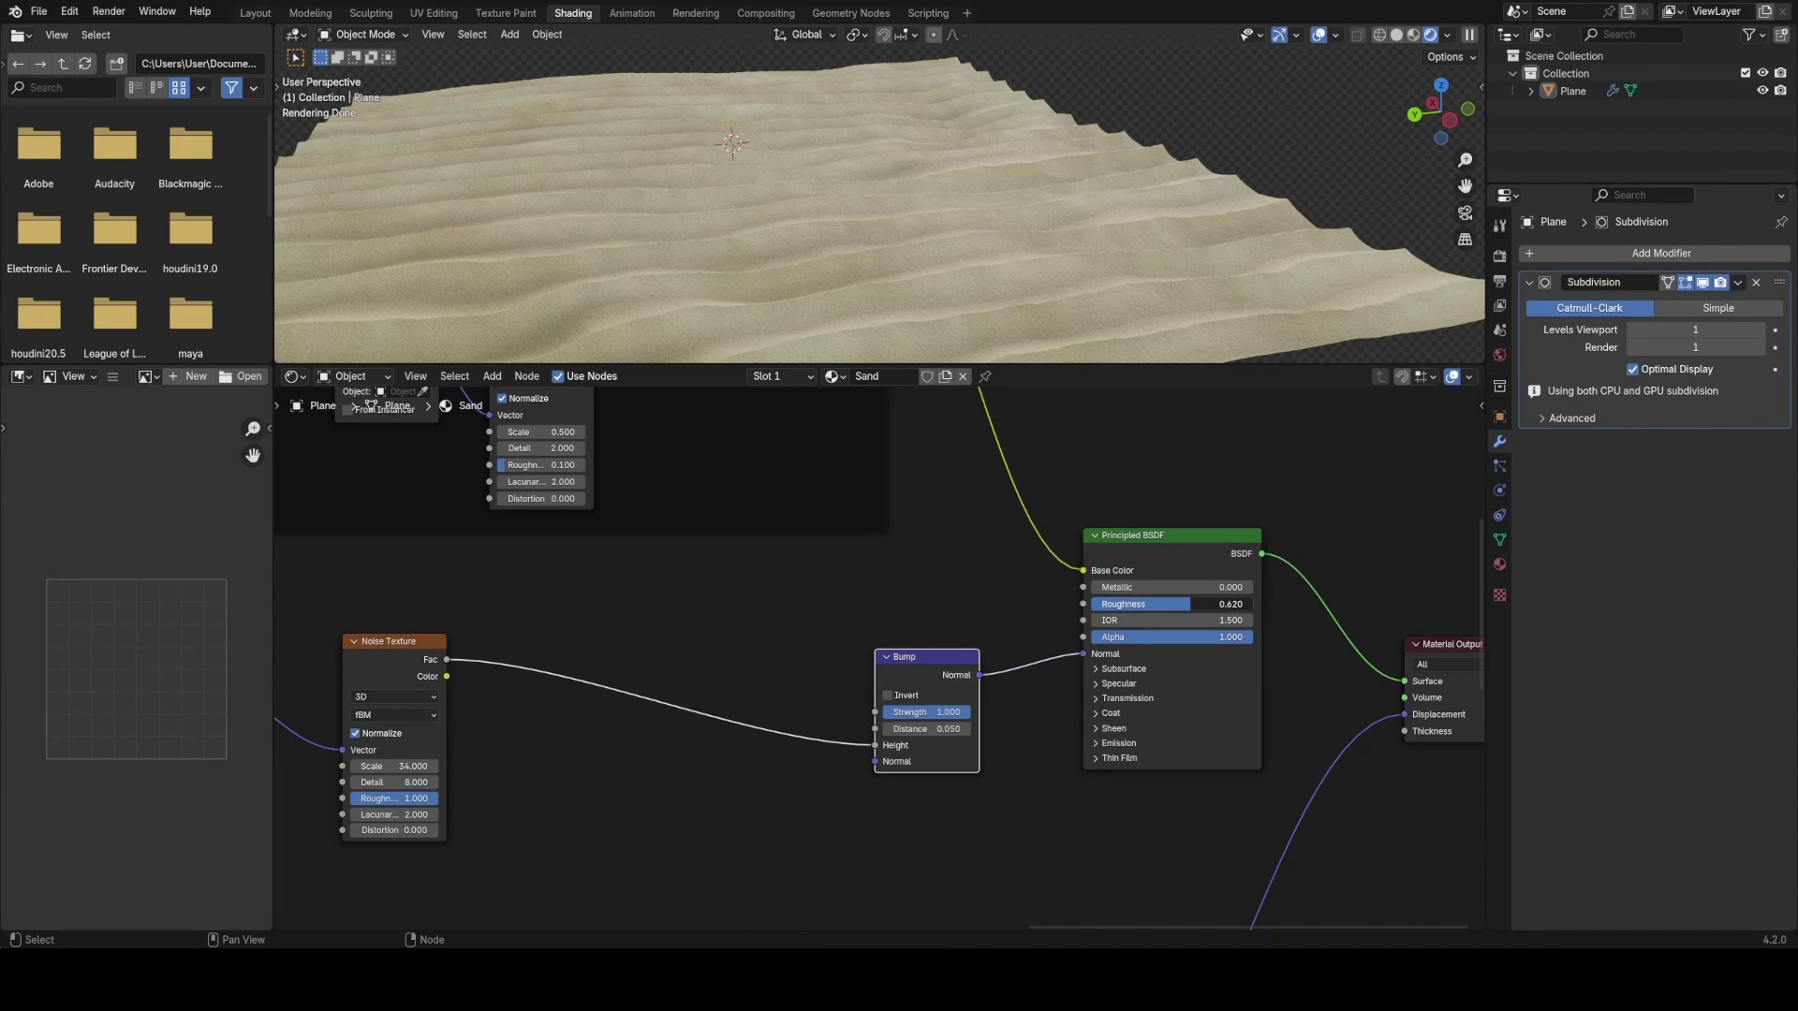
{"action": "key", "text": "BackSpace"}
{"action": "key", "text": "ctrl+s"}
- Move the Bump node lower and add a Color Ramp above it, fed by the new Noise Texture's Fac output
{"action": "left_click_drag", "start_coordinate": [927, 664], "coordinate": [854, 772]}
{"action": "left_click_drag", "start_coordinate": [446, 659], "coordinate": [667, 622]}
{"action": "type", "text": "ra"}
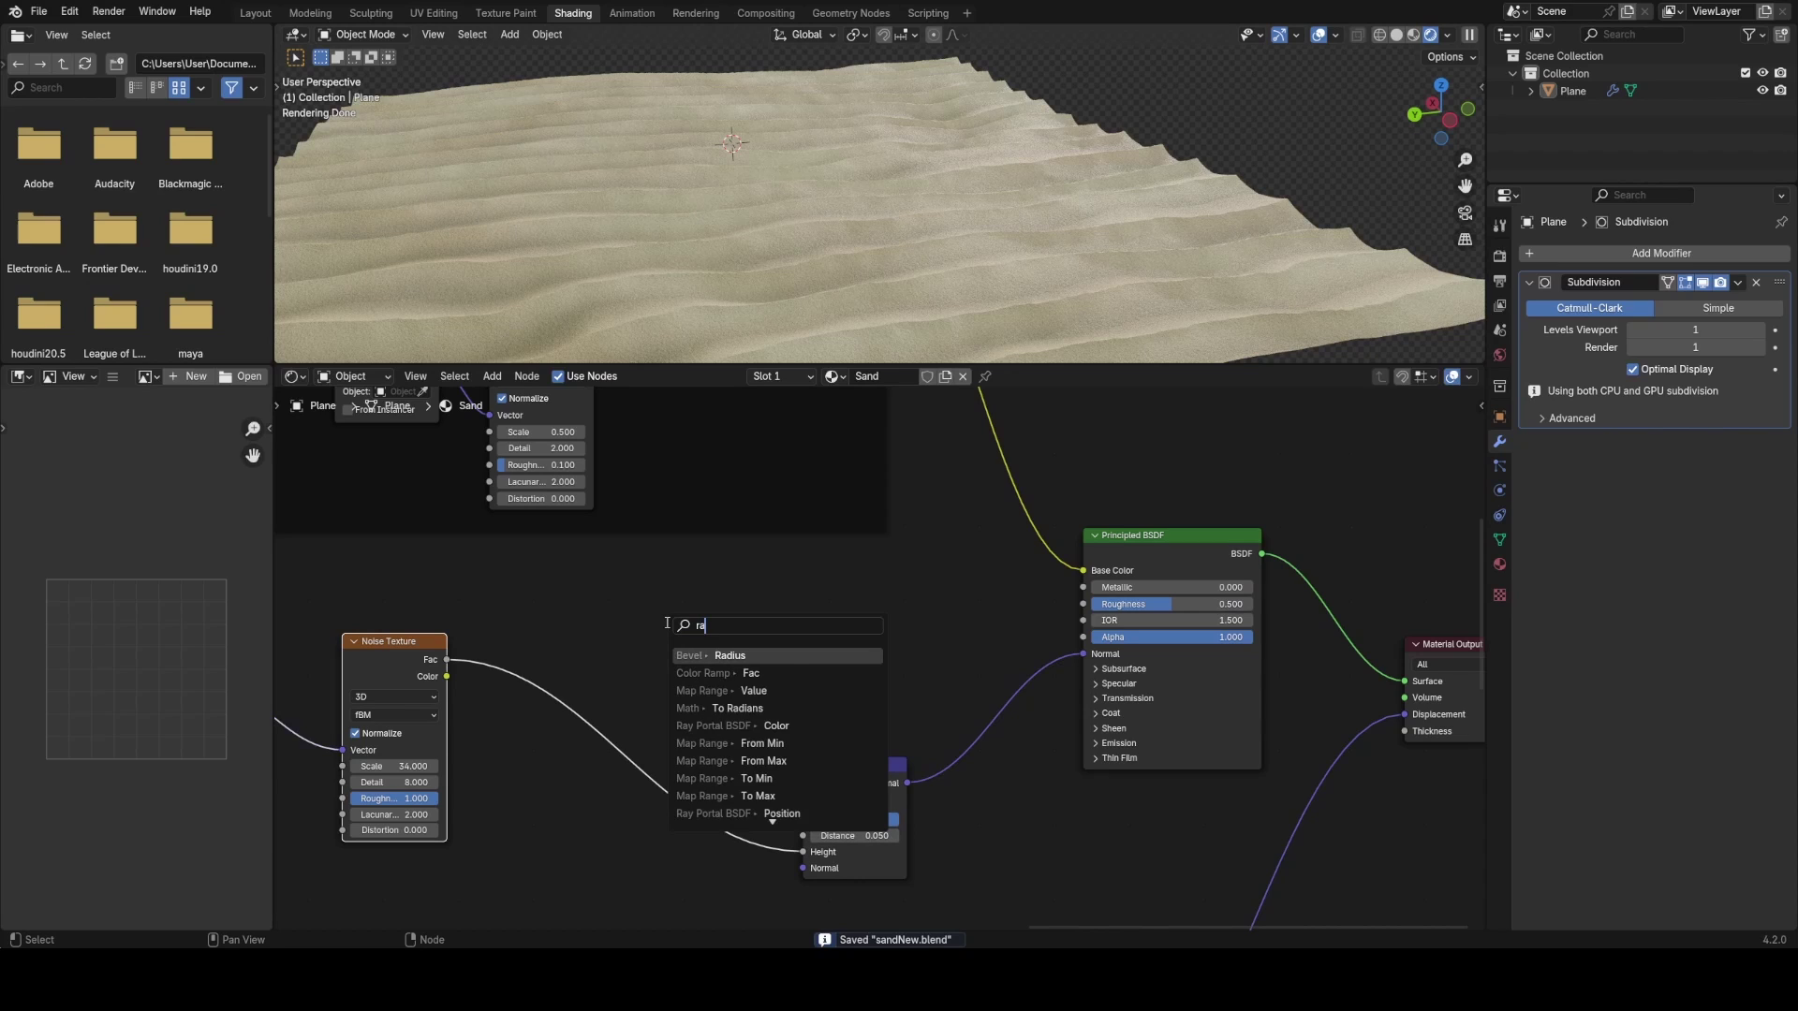
{"action": "type", "text": "m"}
{"action": "left_click", "coordinate": [729, 653]}
{"action": "left_click", "coordinate": [771, 615]}
- Make the Color Ramp run from white at 0.495 to black at 0.589, connect it to the Principled BSDF's Roughness, and save
{"action": "left_click", "coordinate": [811, 595], "text": "ctrl+shift"}
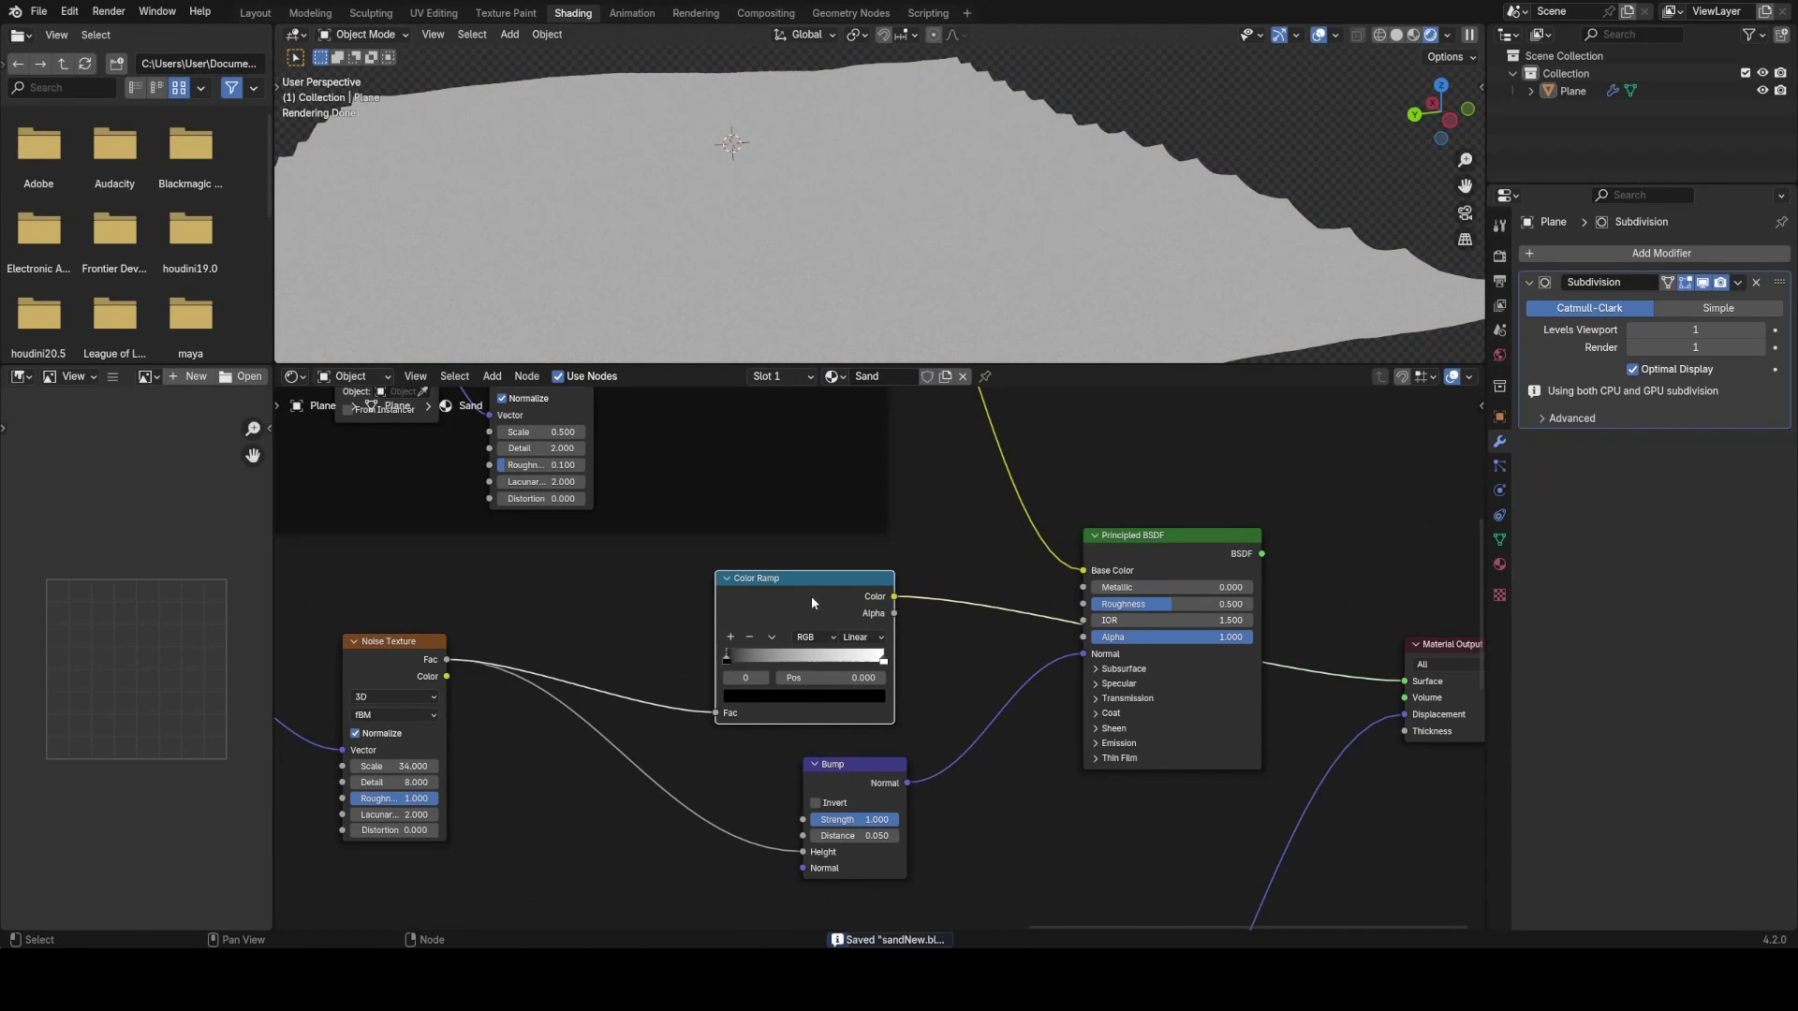
{"action": "left_click_drag", "start_coordinate": [730, 660], "coordinate": [797, 659]}
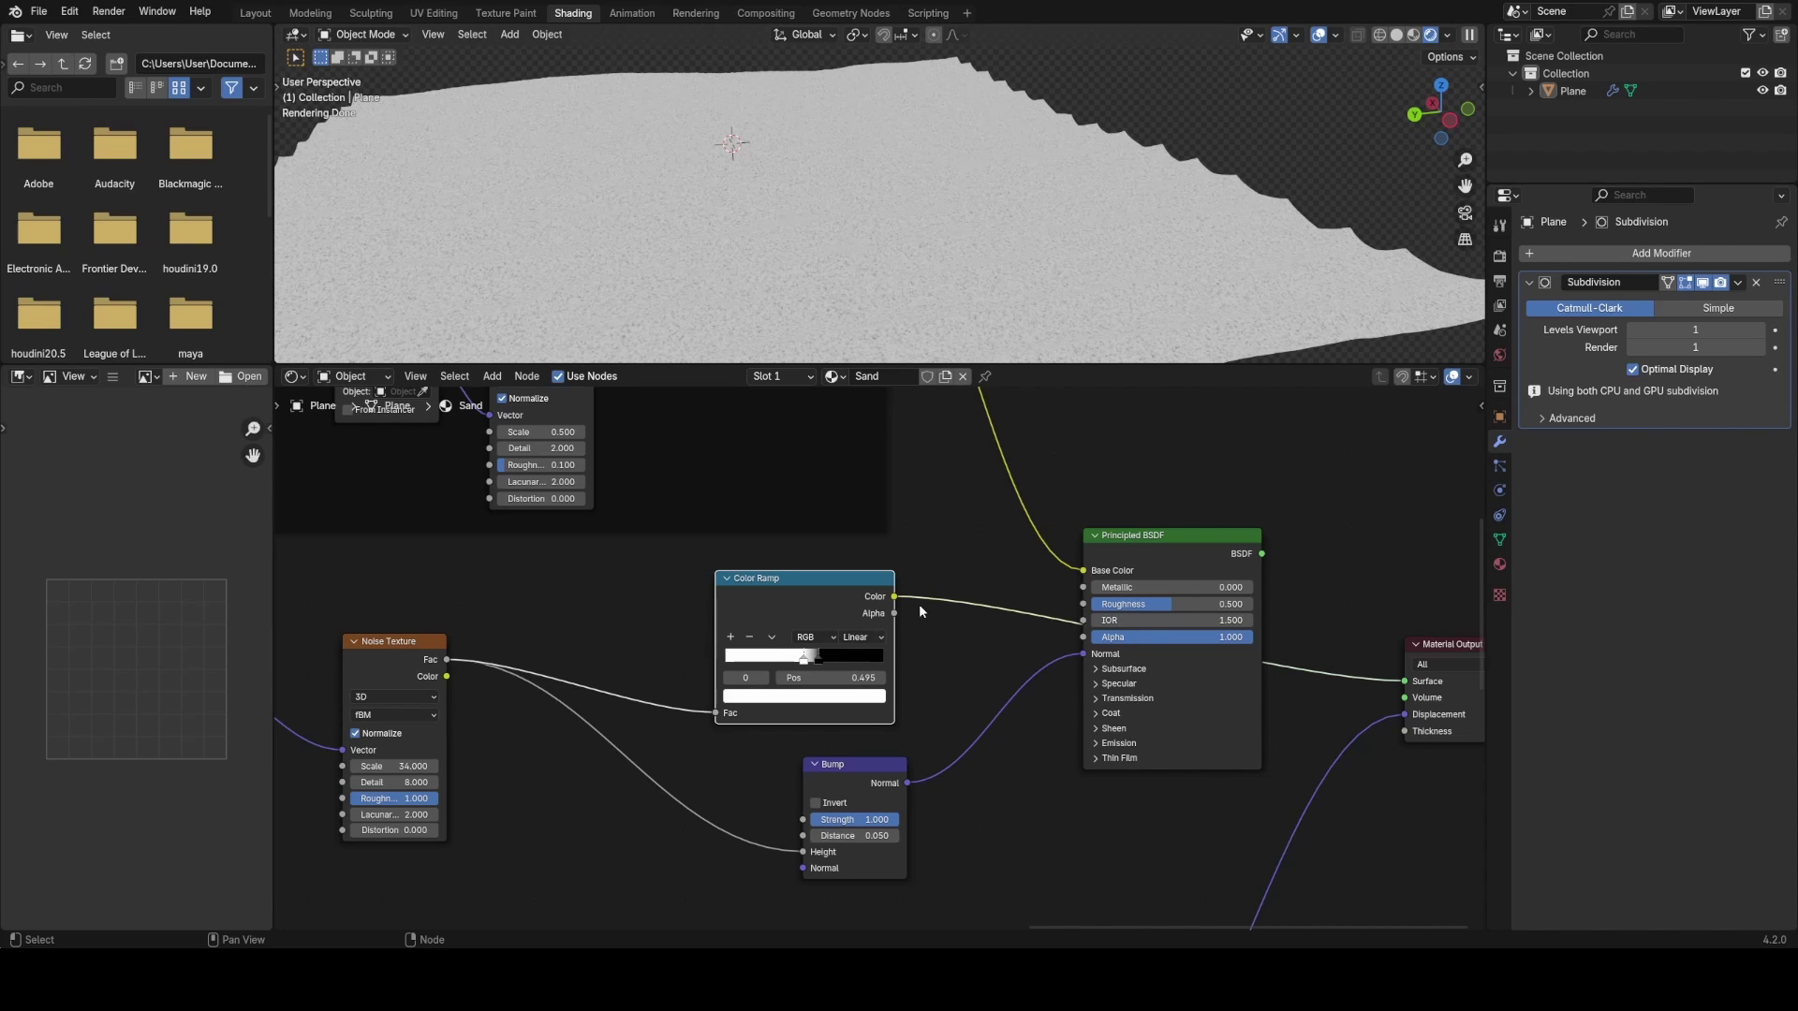
{"action": "left_click_drag", "start_coordinate": [894, 597], "coordinate": [1083, 604]}
{"action": "left_click", "coordinate": [1173, 559], "text": "ctrl+shift"}
{"action": "middle_click_drag", "start_coordinate": [954, 646], "coordinate": [1053, 624]}
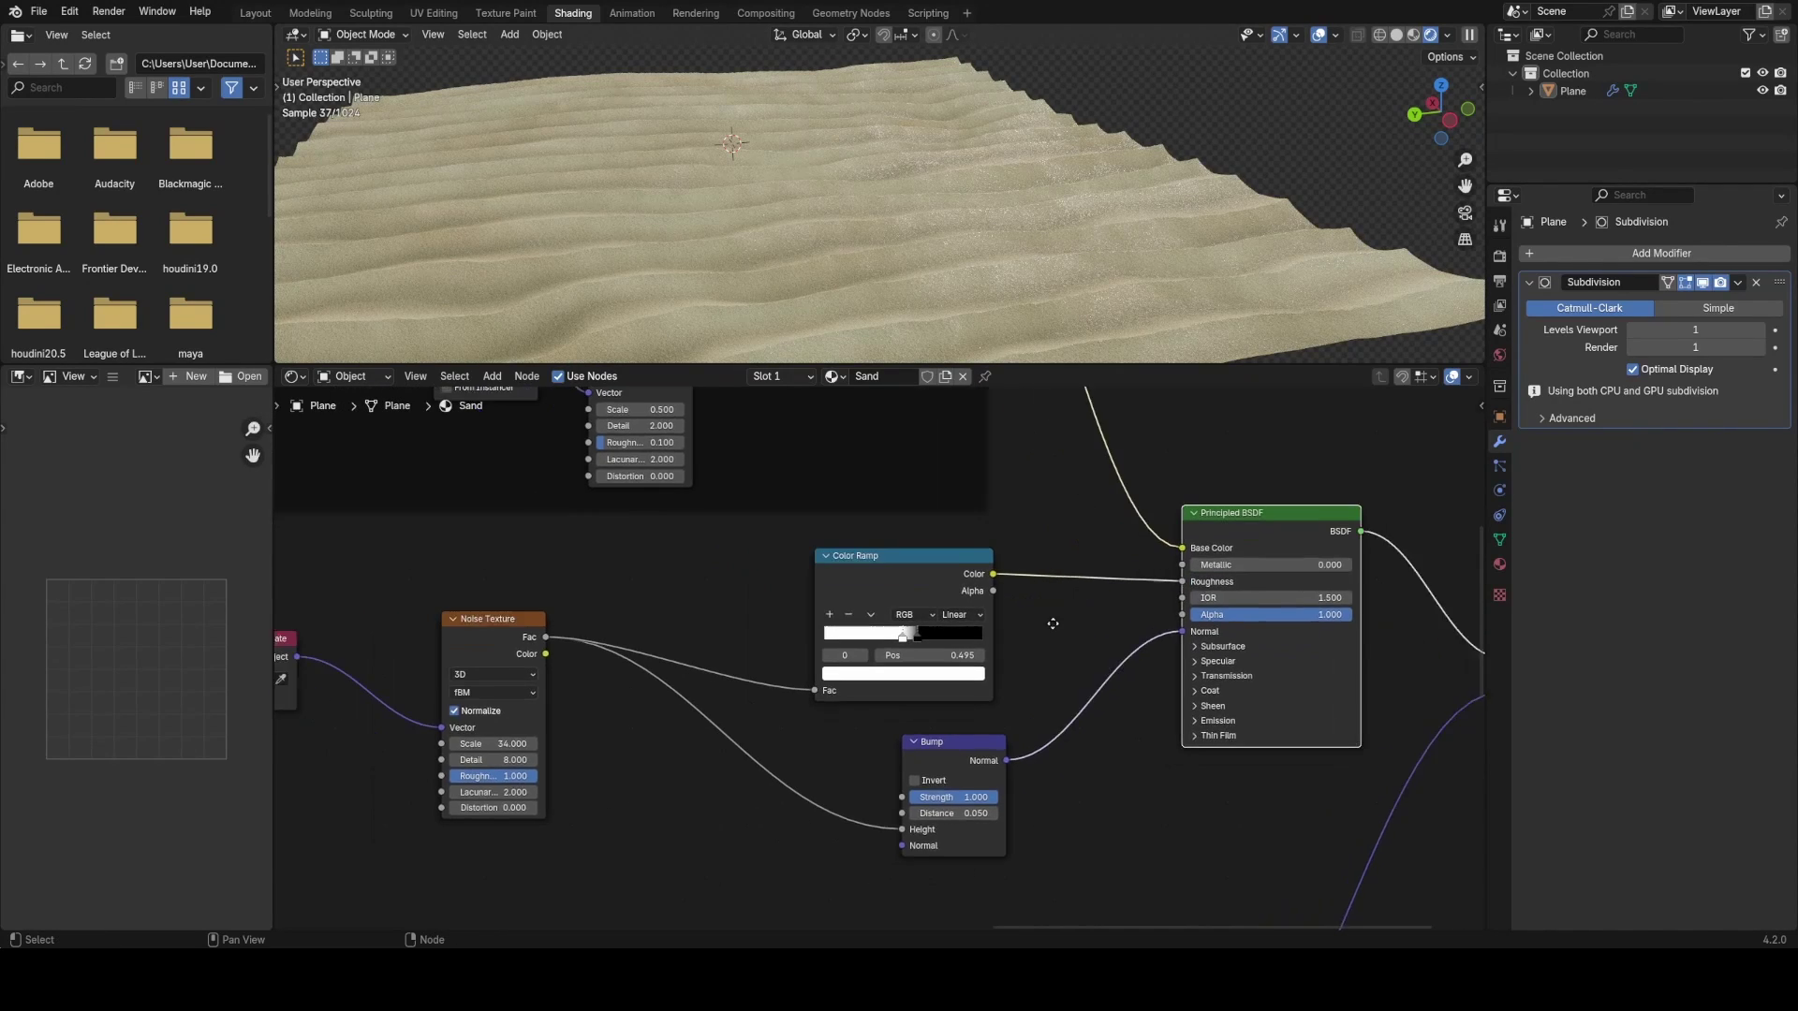
{"action": "scroll", "coordinate": [1053, 624], "scroll_direction": "up", "scroll_amount": 2}
{"action": "key", "text": "ctrl+s"}
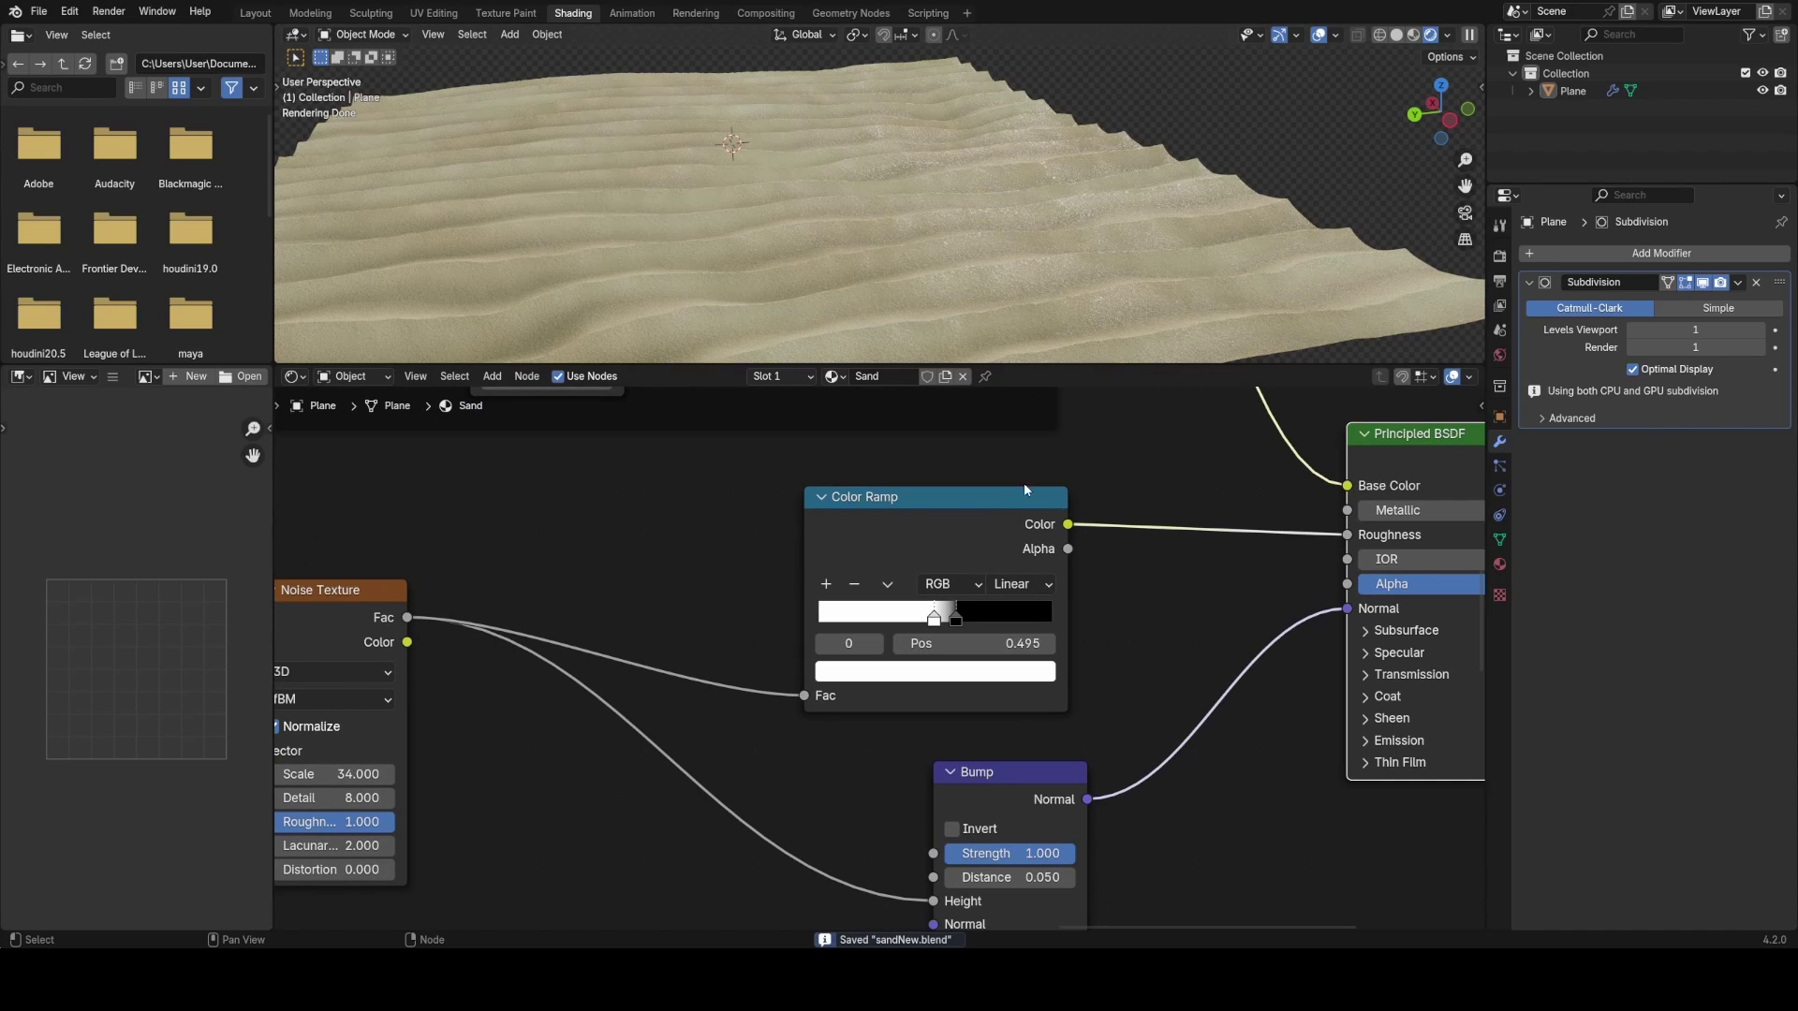
- Lower the HSV Value of the Color Ramp's white stop to make it light grey
{"action": "left_click", "coordinate": [953, 671]}
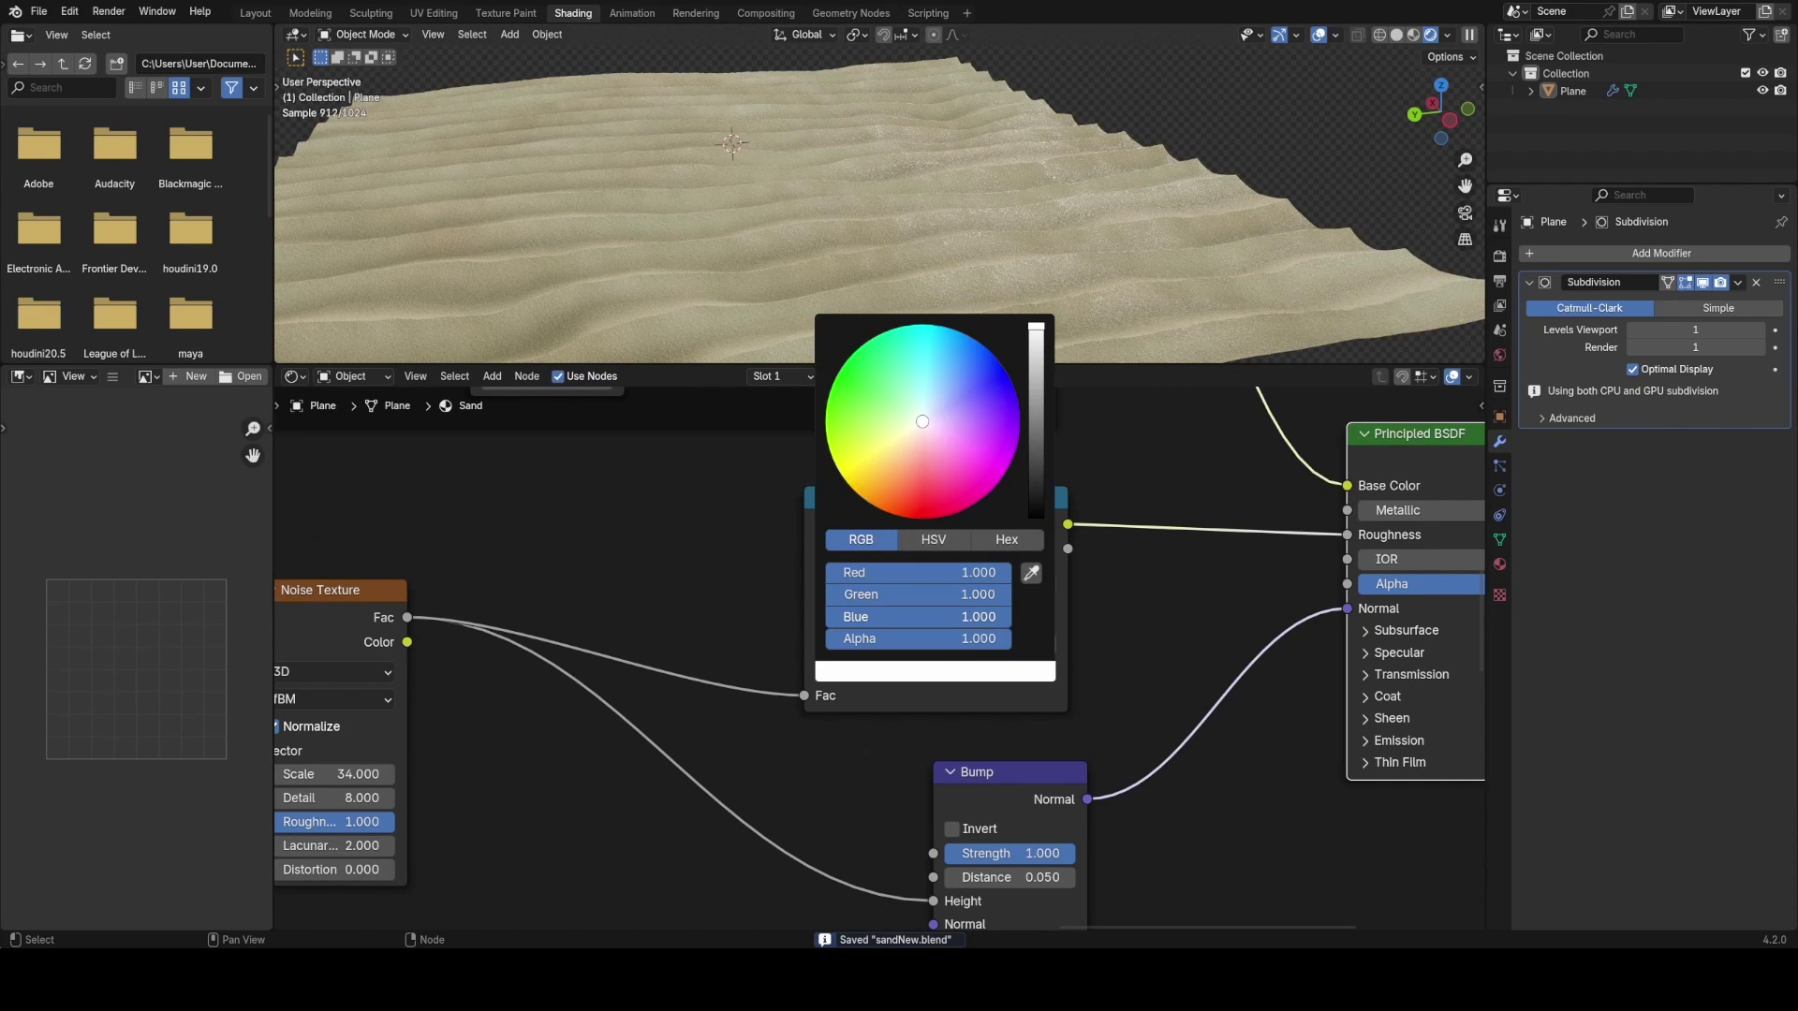
{"action": "left_click", "coordinate": [933, 540]}
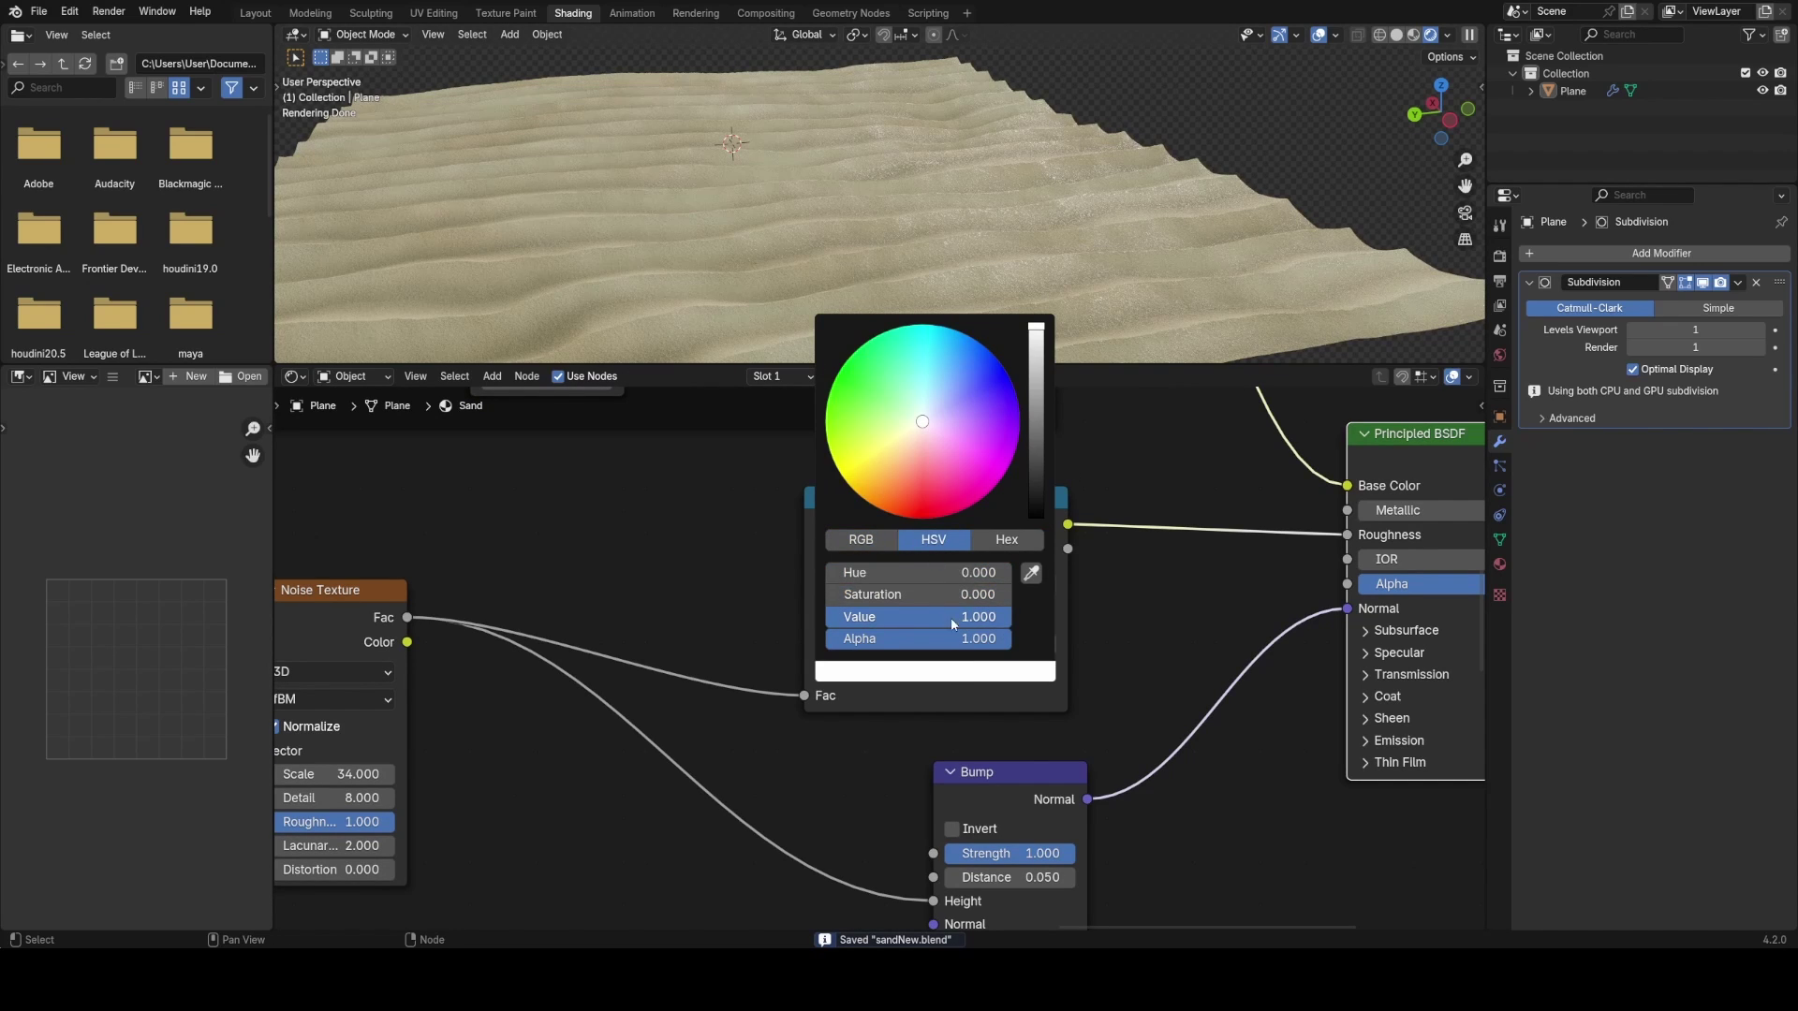
{"action": "left_click_drag", "start_coordinate": [951, 616], "coordinate": [877, 616], "text": "ctrl"}
- Lighten the Color Ramp's black stop to medium grey, move it to position 0.749, and save the file after checking the sand
{"action": "left_click", "coordinate": [955, 617]}
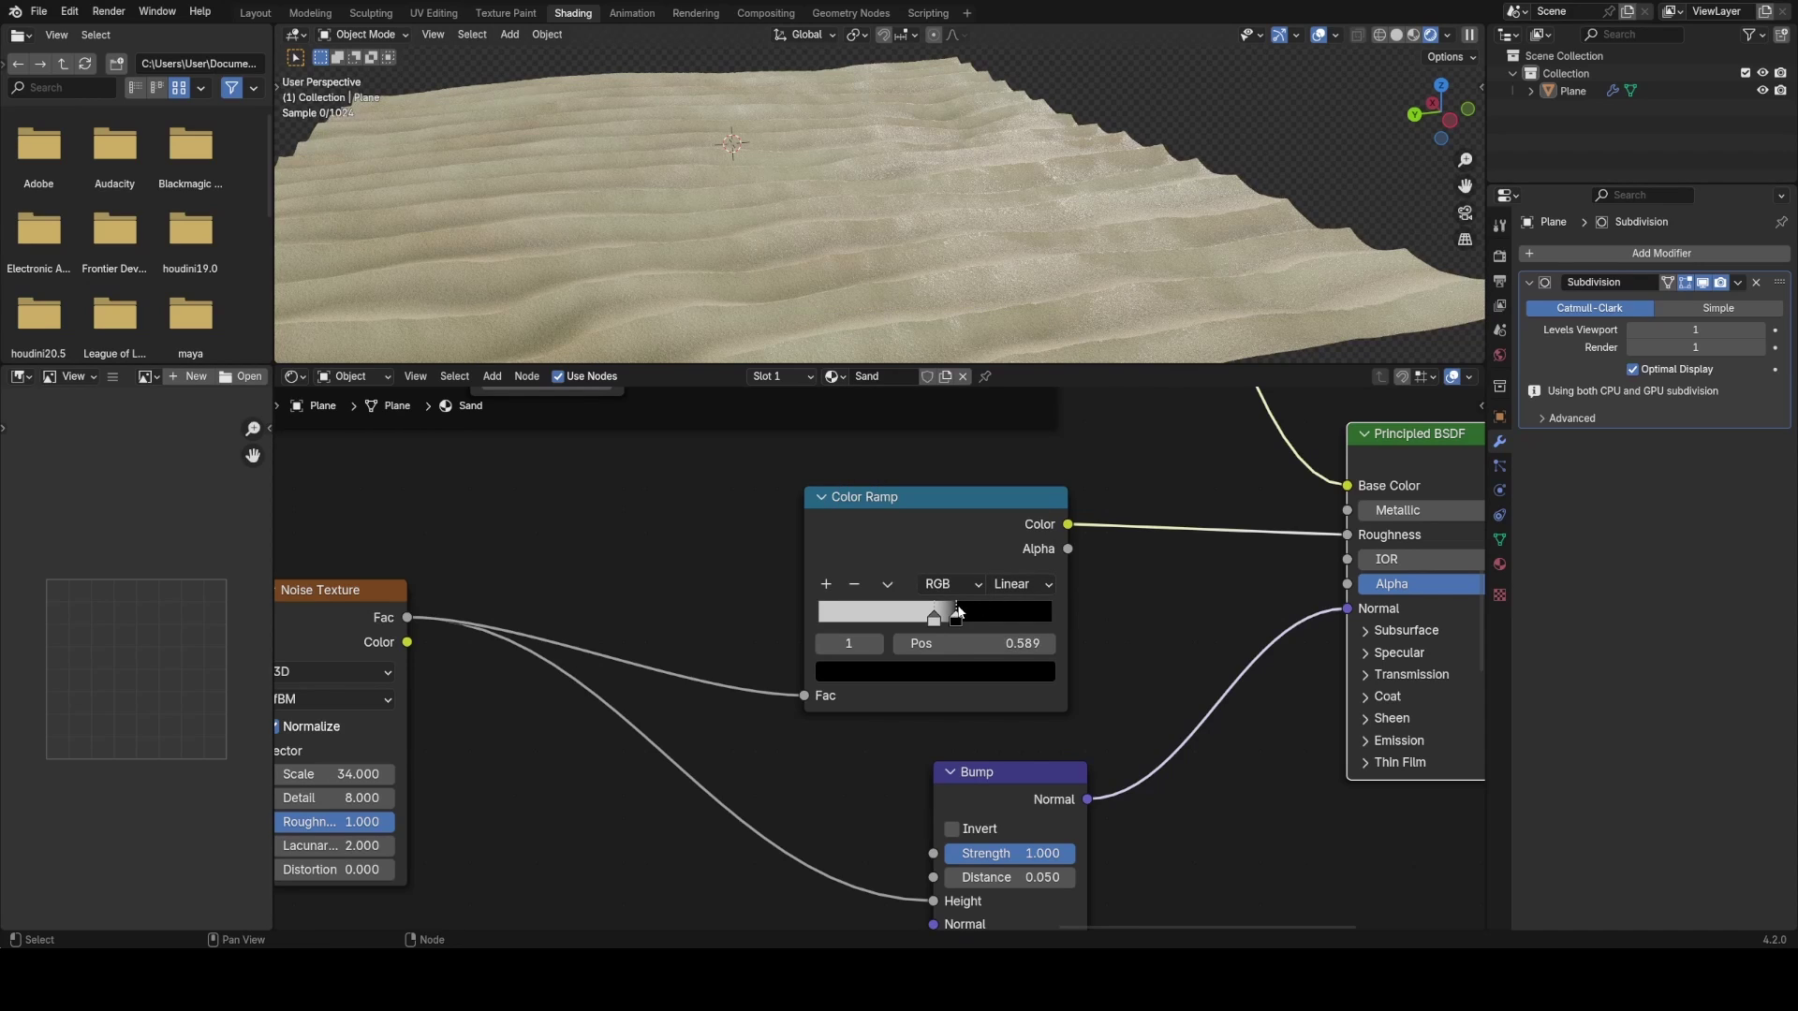
{"action": "left_click", "coordinate": [952, 681]}
{"action": "left_click", "coordinate": [915, 600]}
{"action": "left_click", "coordinate": [915, 615]}
{"action": "left_click_drag", "start_coordinate": [915, 616], "coordinate": [993, 618], "text": "ctrl"}
{"action": "left_click", "coordinate": [786, 734]}
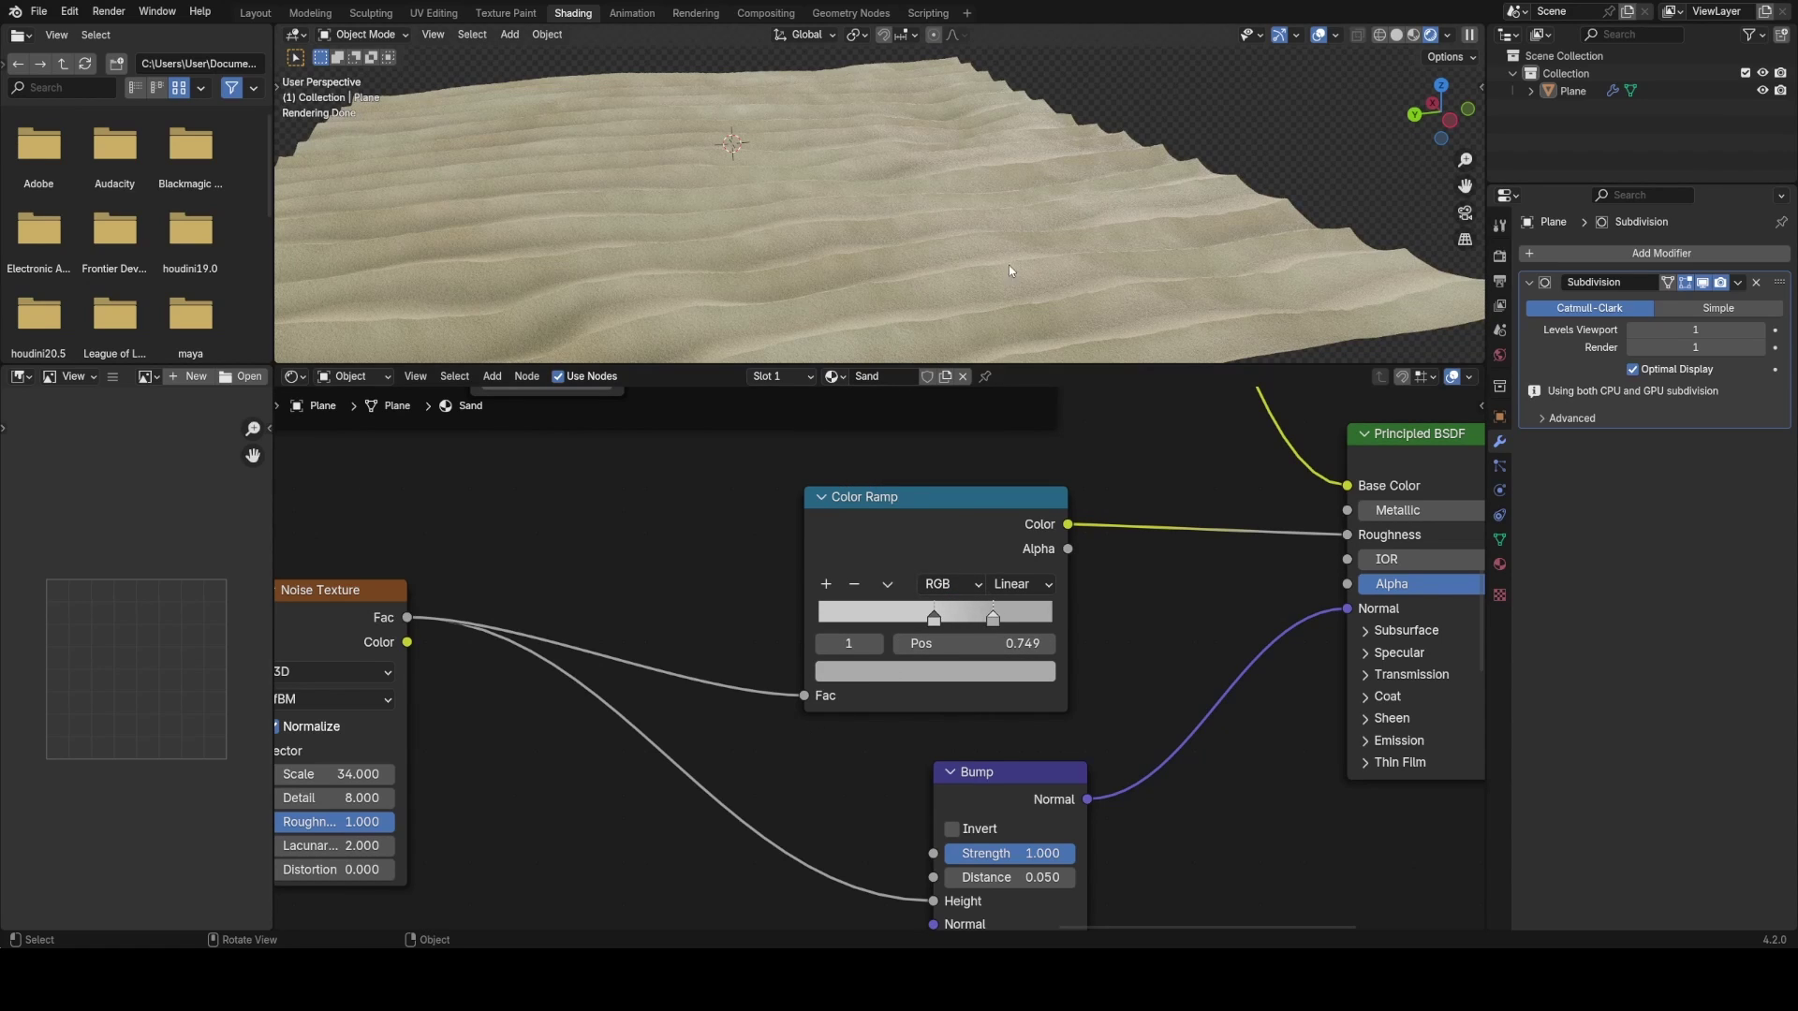
{"action": "middle_click_drag", "start_coordinate": [1009, 271], "coordinate": [974, 210]}
{"action": "key", "text": "ctrl+s"}
{"action": "scroll", "coordinate": [1060, 271], "scroll_direction": "up", "scroll_amount": 3}
{"action": "scroll", "coordinate": [1060, 271], "scroll_direction": "down", "scroll_amount": 5}
{"action": "scroll", "coordinate": [954, 222], "scroll_direction": "up", "scroll_amount": 5}
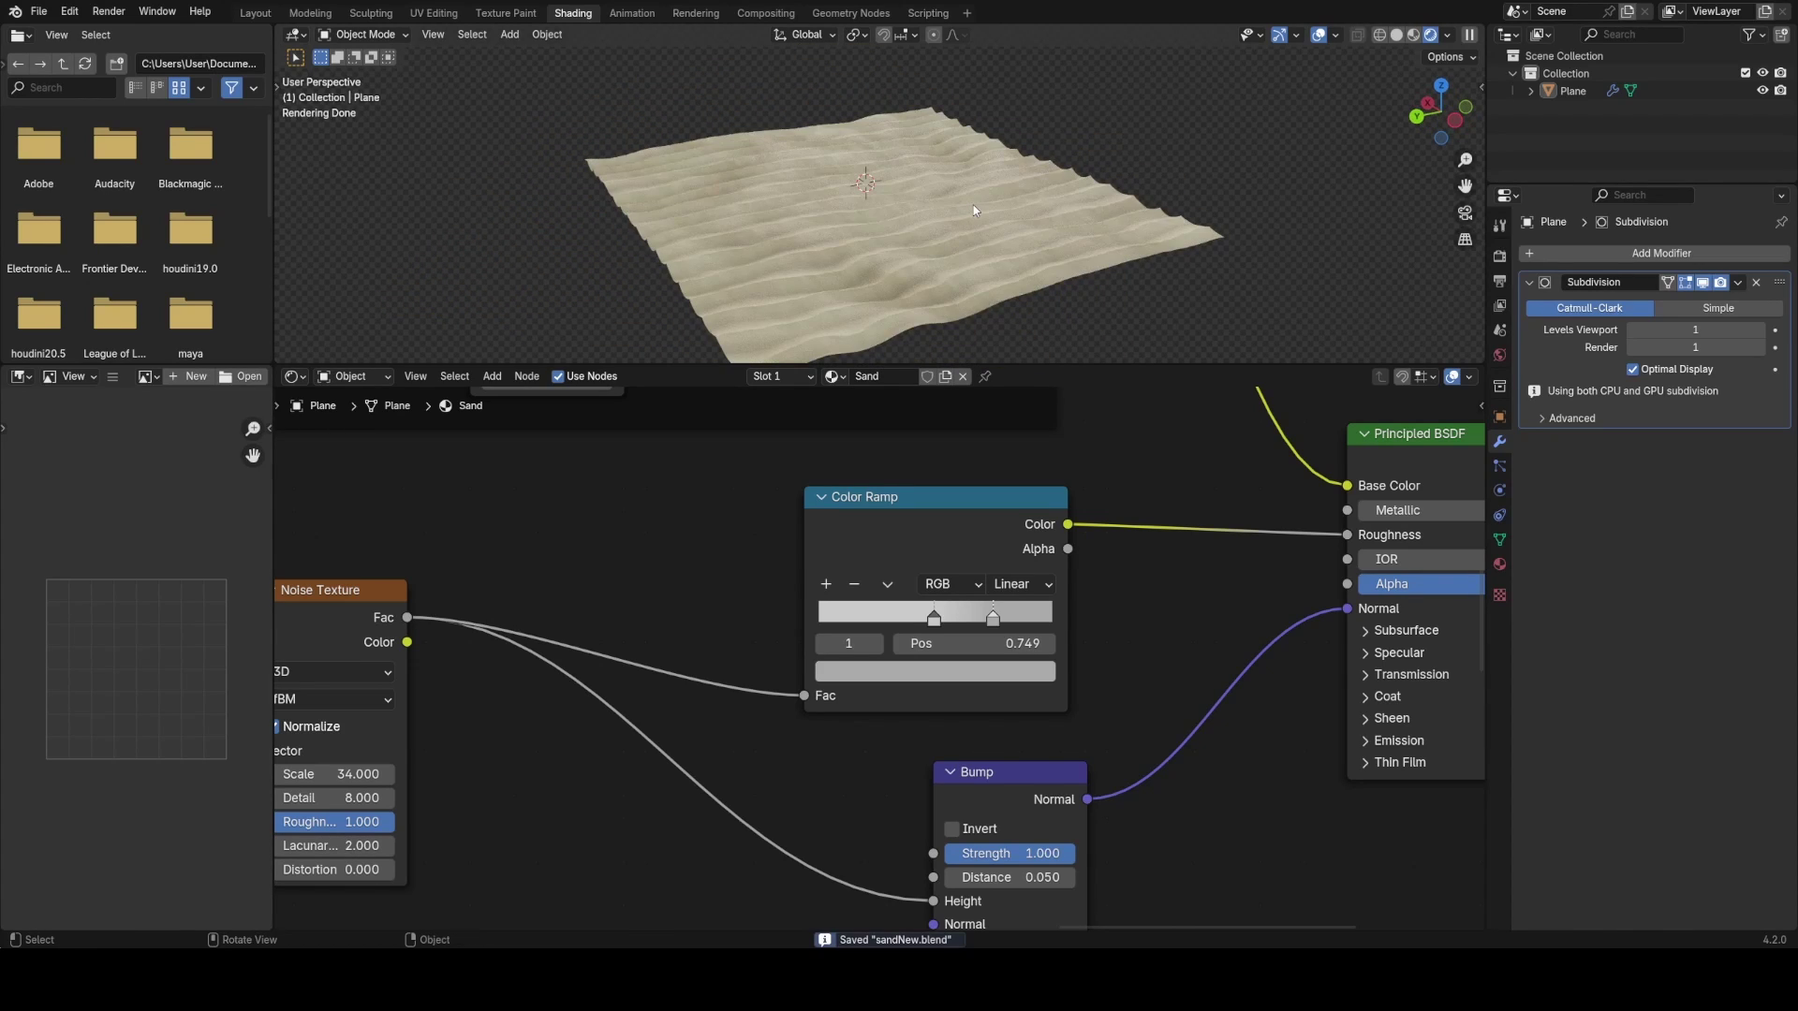